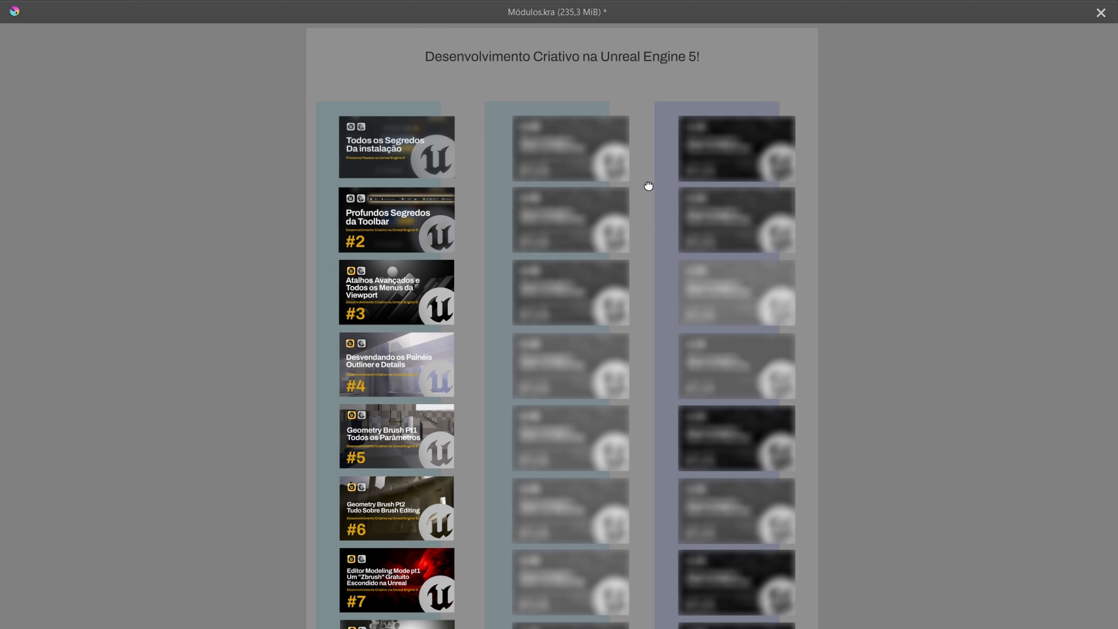
- Look through the Unreal Engine 5 course module thumbnails from the first lessons downward
left_click_drag(648, 186, 651, 132)
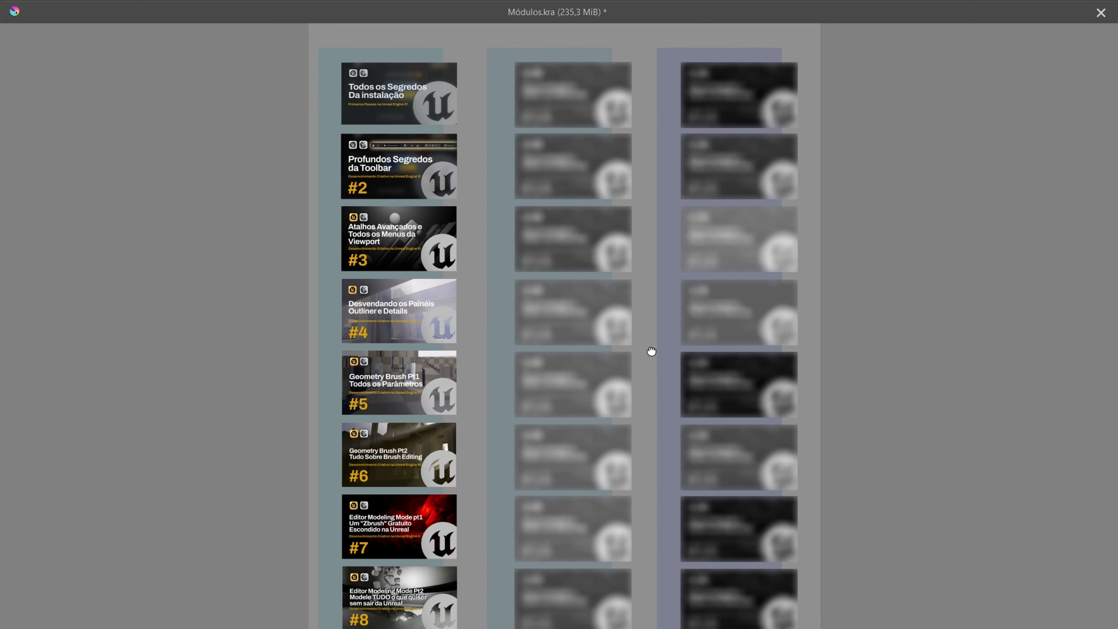
left_click_drag(649, 353, 643, 217)
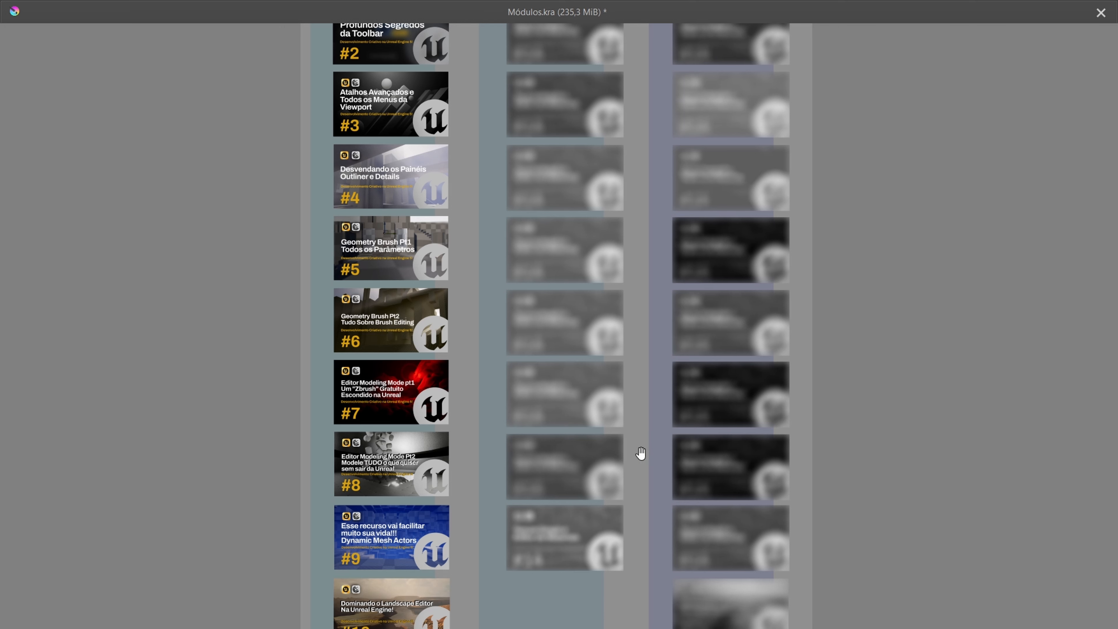
left_click_drag(640, 455, 634, 247)
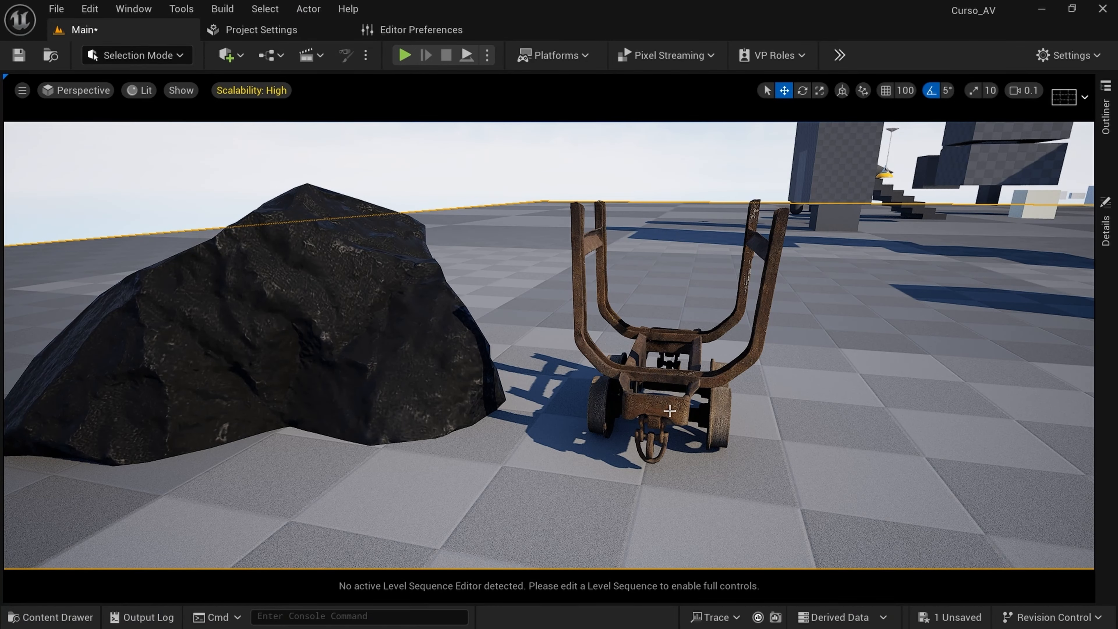
- In Unreal Editor, browse the content to the Materials folder inside MWLandscapeAutoMaterial
left_click(670, 411)
key("ctrl+b")
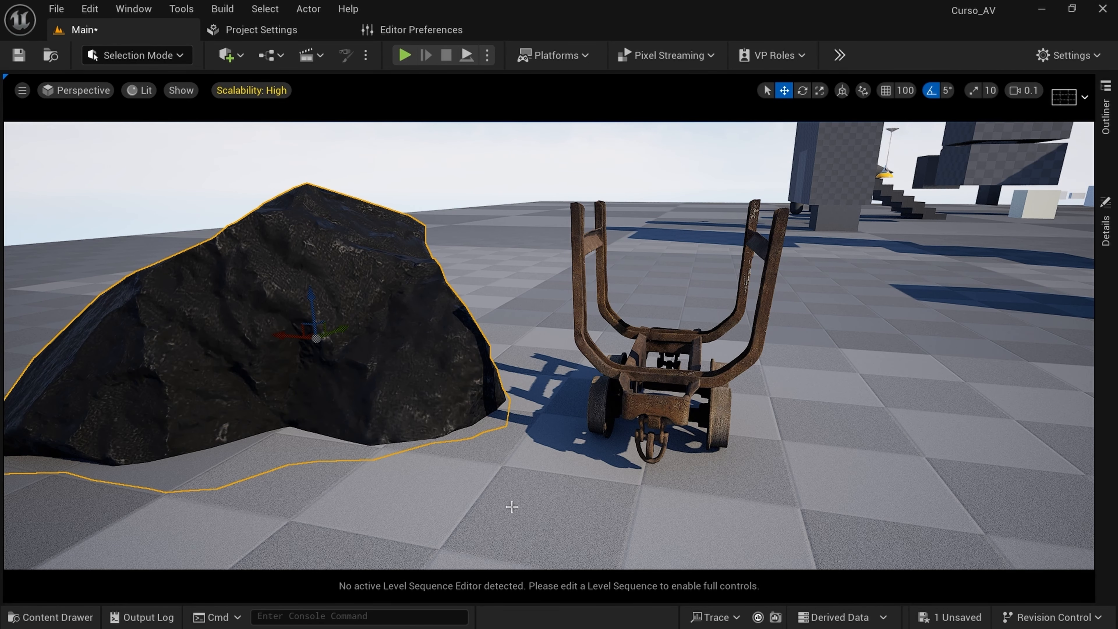
key("ctrl+space")
left_click(556, 343)
left_click(498, 344)
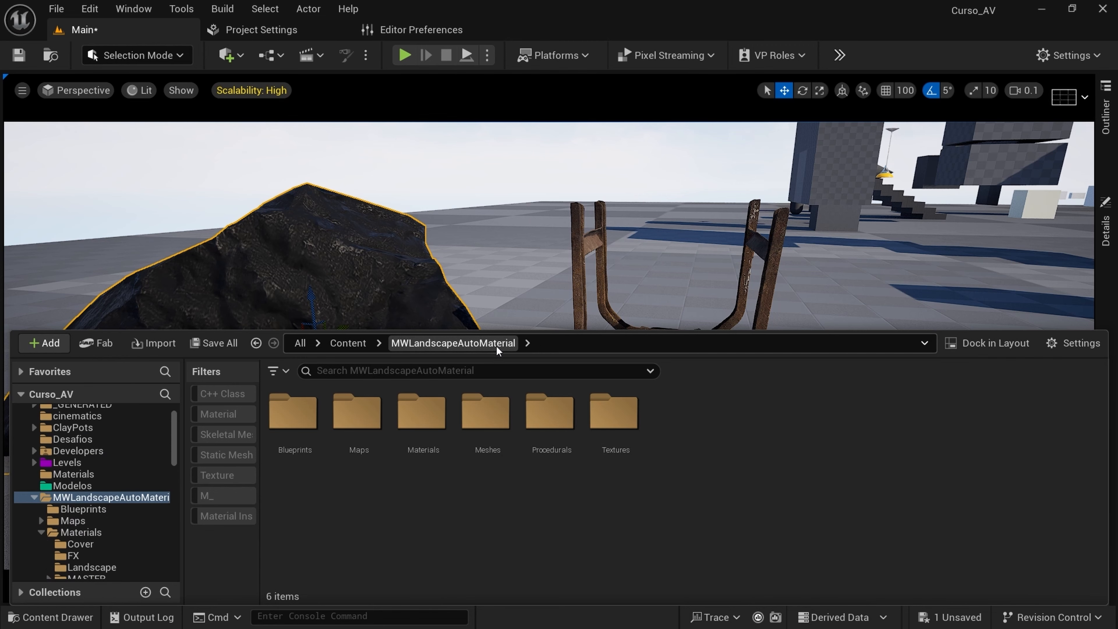
double_click(423, 413)
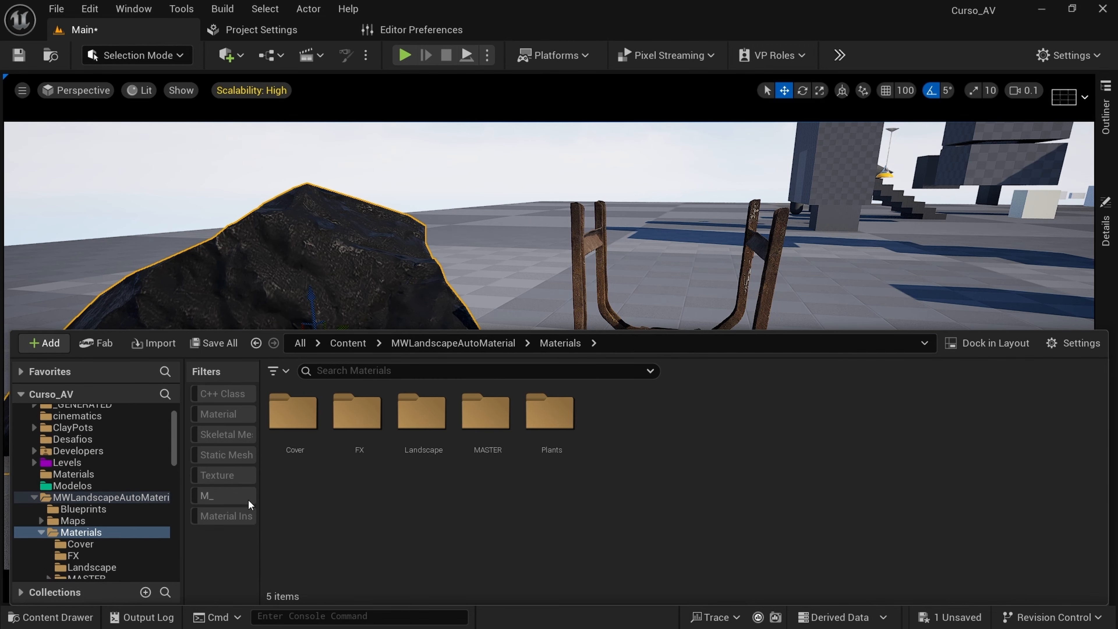
- Filter the folder by Material Instance and Material to view its assets, and clear both filters
left_click(227, 514)
left_click(233, 413)
left_click(229, 412)
left_click(227, 515)
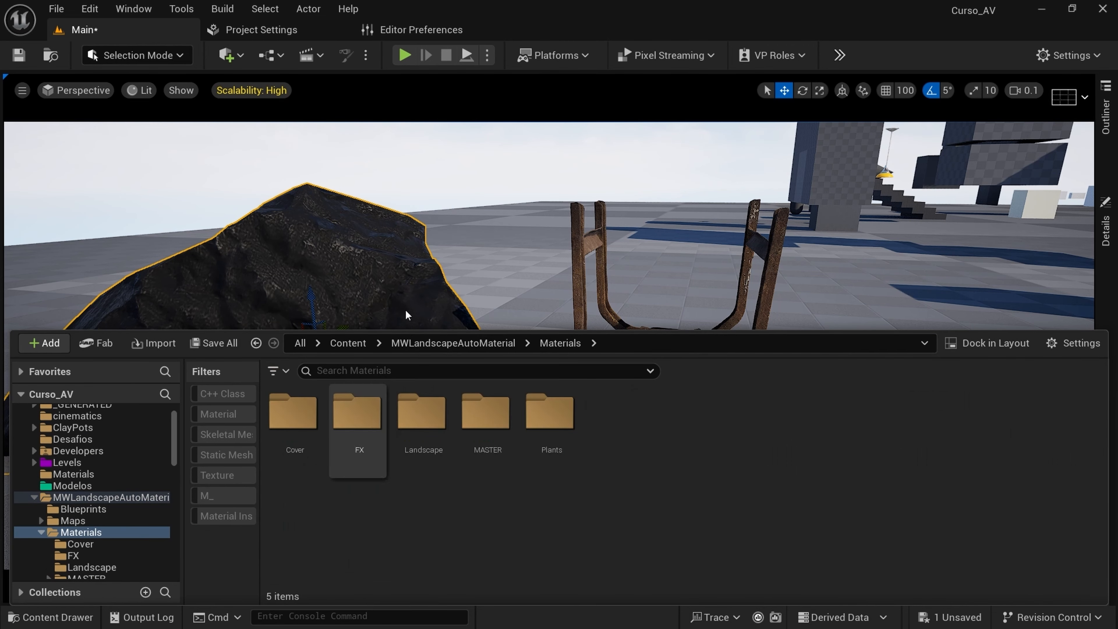
mouse_move(429, 258)
right_mouse_down()
mouse_move(430, 280)
mouse_move(426, 267)
right_mouse_up()
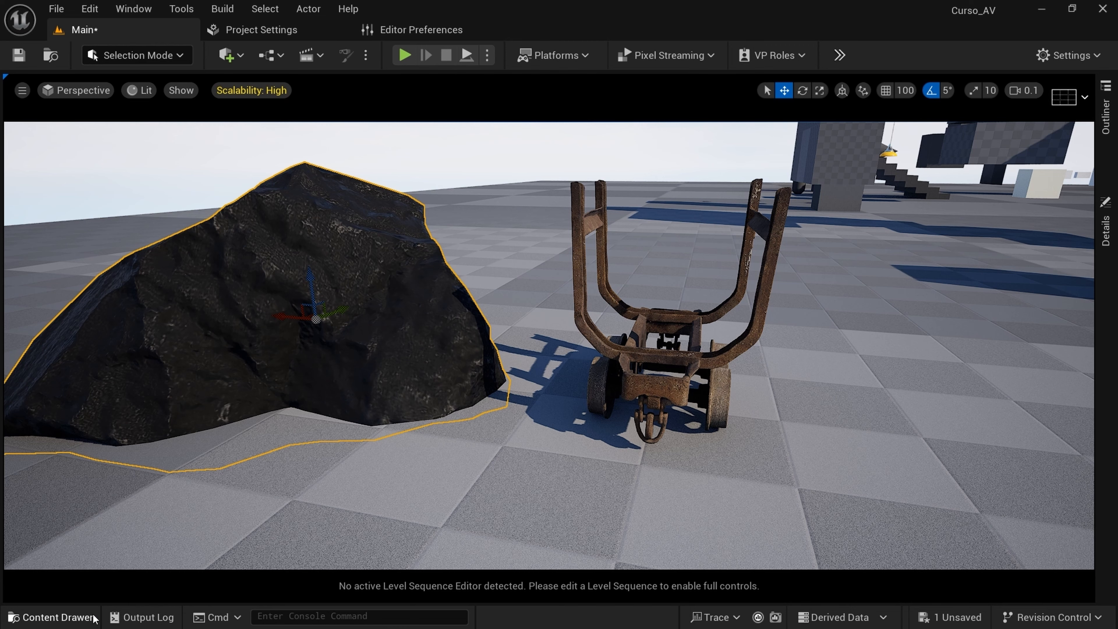
- Open the mine cart's static mesh in its own editor and examine it up close from above
left_click(50, 617)
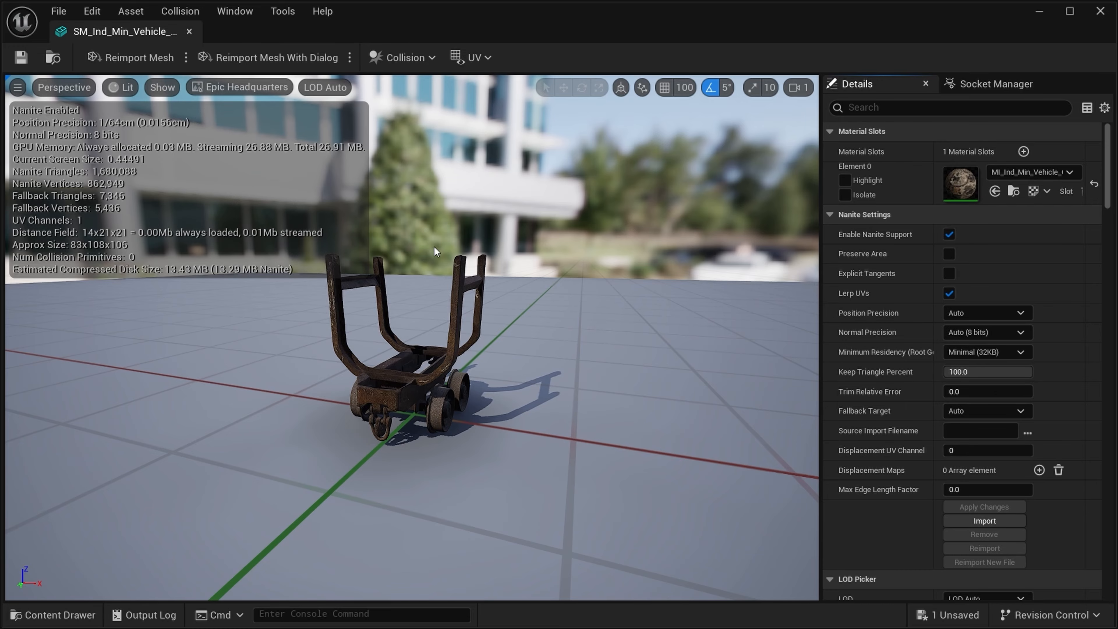
key("a")
right_click_drag(434, 247, 488, 266)
key("e")
key("d")
key("w")
key("a")
key("d")
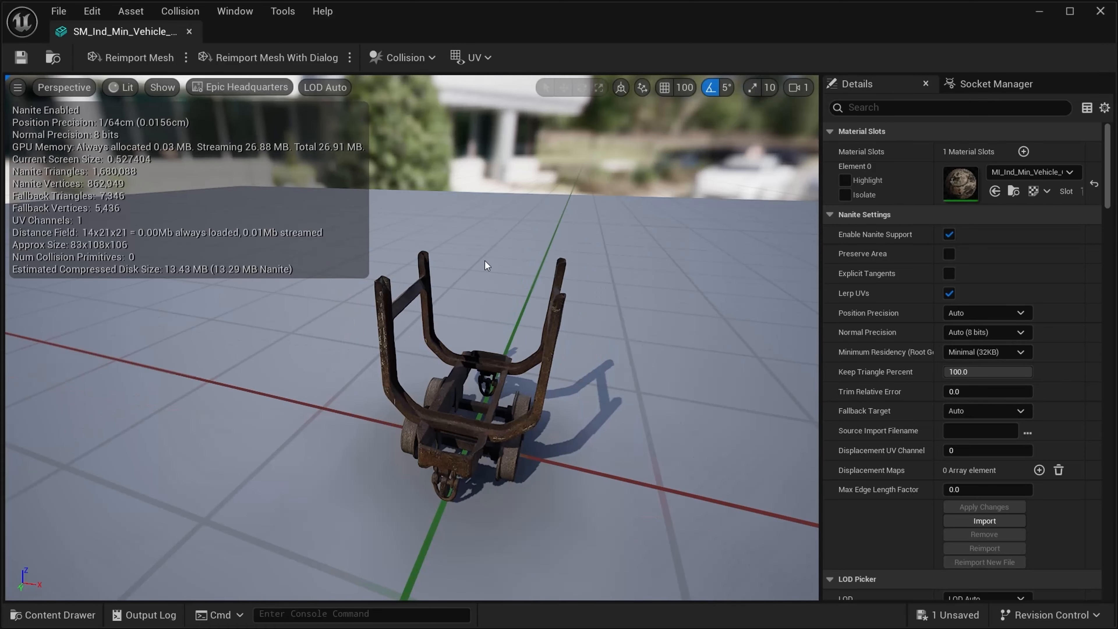
- Display the UV layout of the mine cart mesh to examine it, and close the mesh editor
left_click(488, 61)
left_click(500, 108)
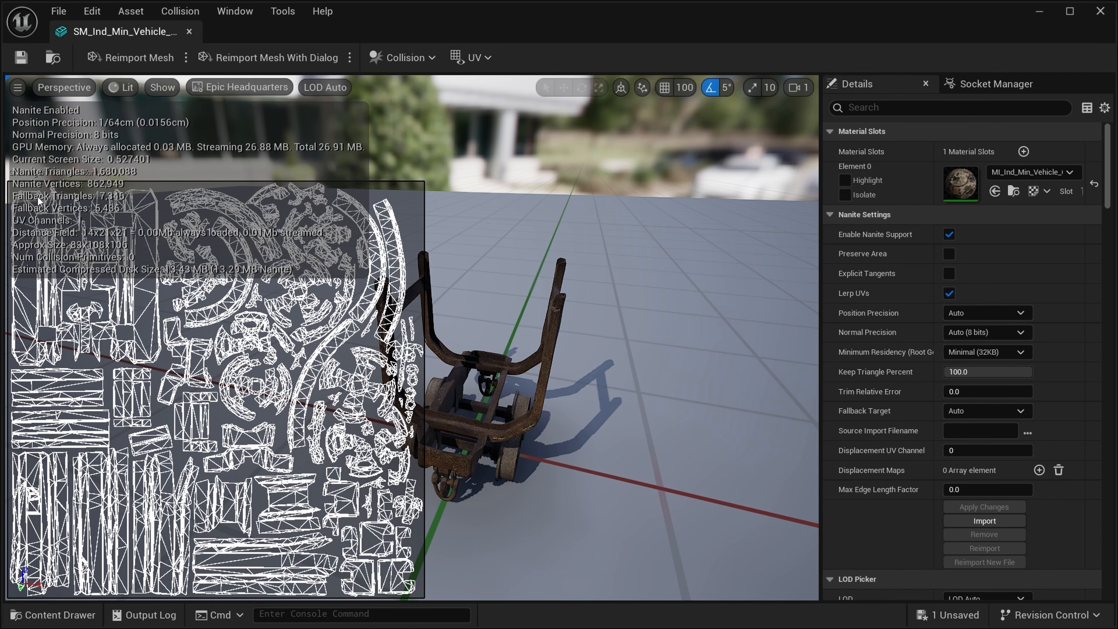
right_click_drag(334, 518, 314, 524)
right_click_drag(475, 361, 434, 354)
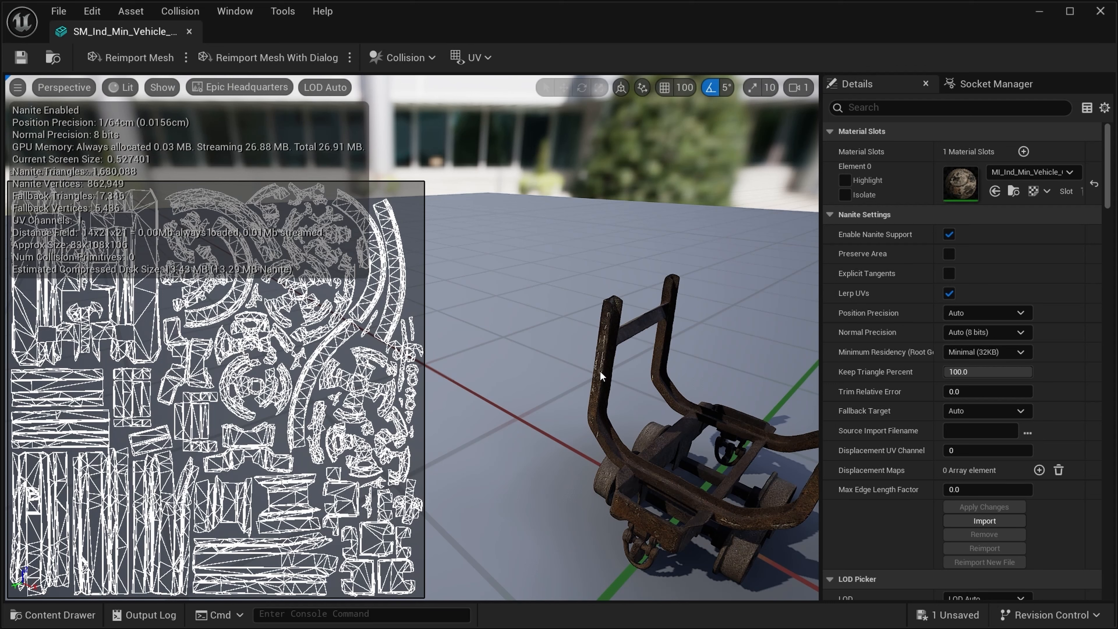
left_click(189, 31)
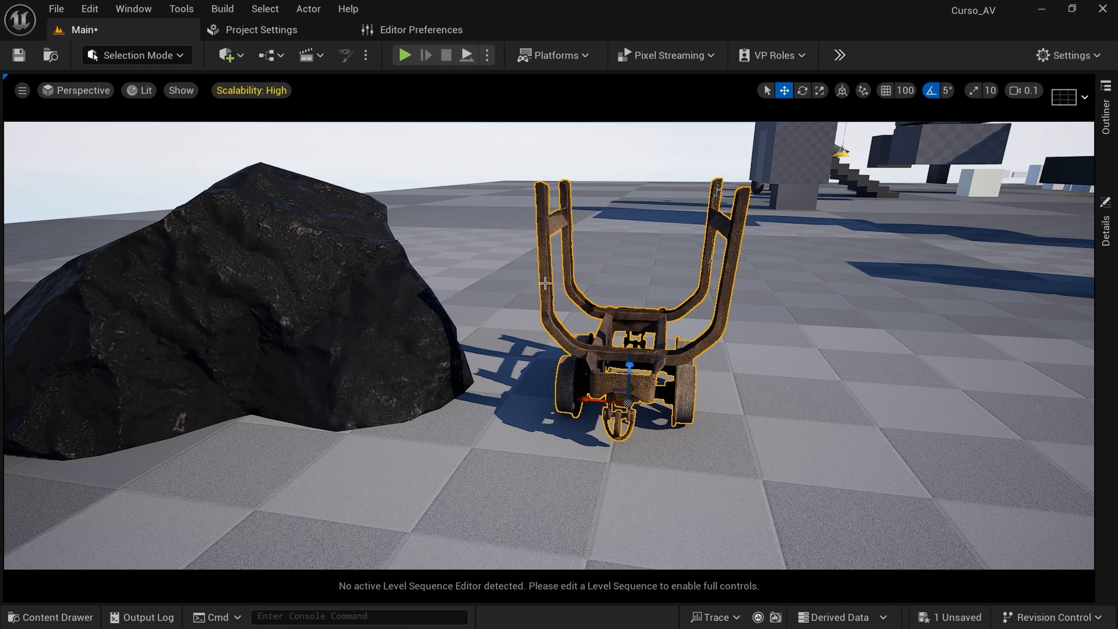
- Compare the rock and the mine cart in the level, and inspect the material assignment in each one's details
left_click(471, 365)
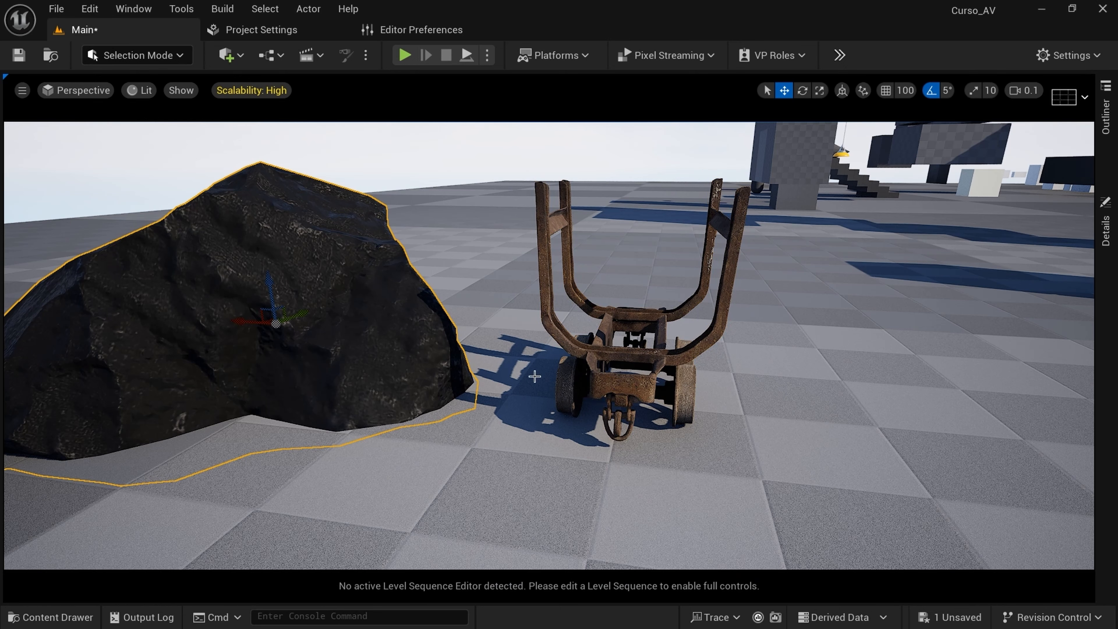
left_click(592, 395)
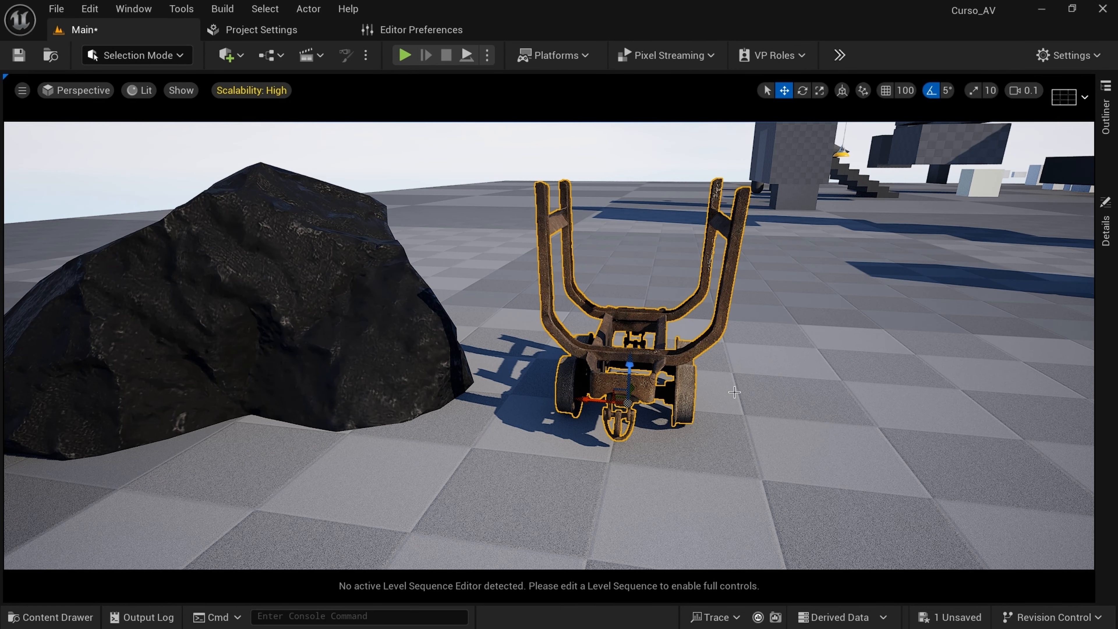
scroll(664, 405, "up", 4)
scroll(664, 404, "down", 2)
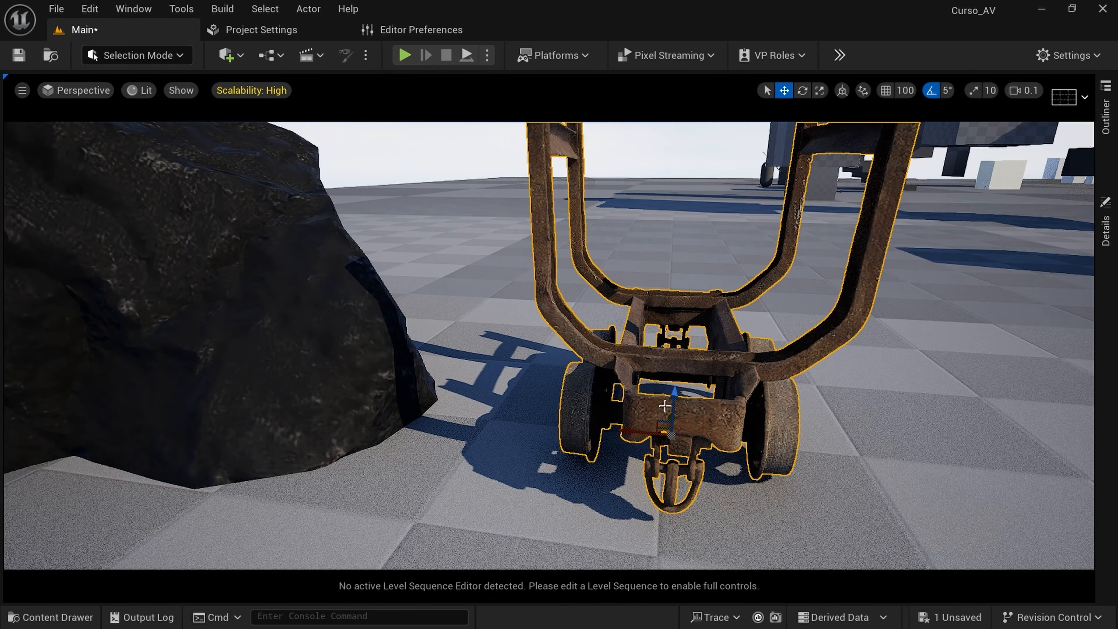
left_click(354, 372)
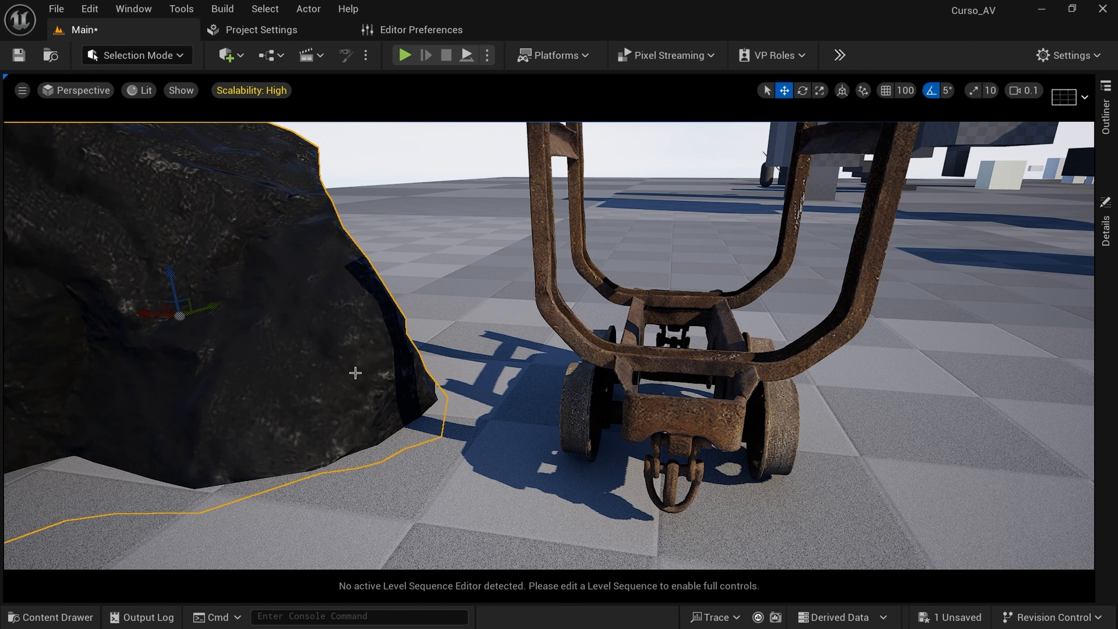
left_click(1106, 229)
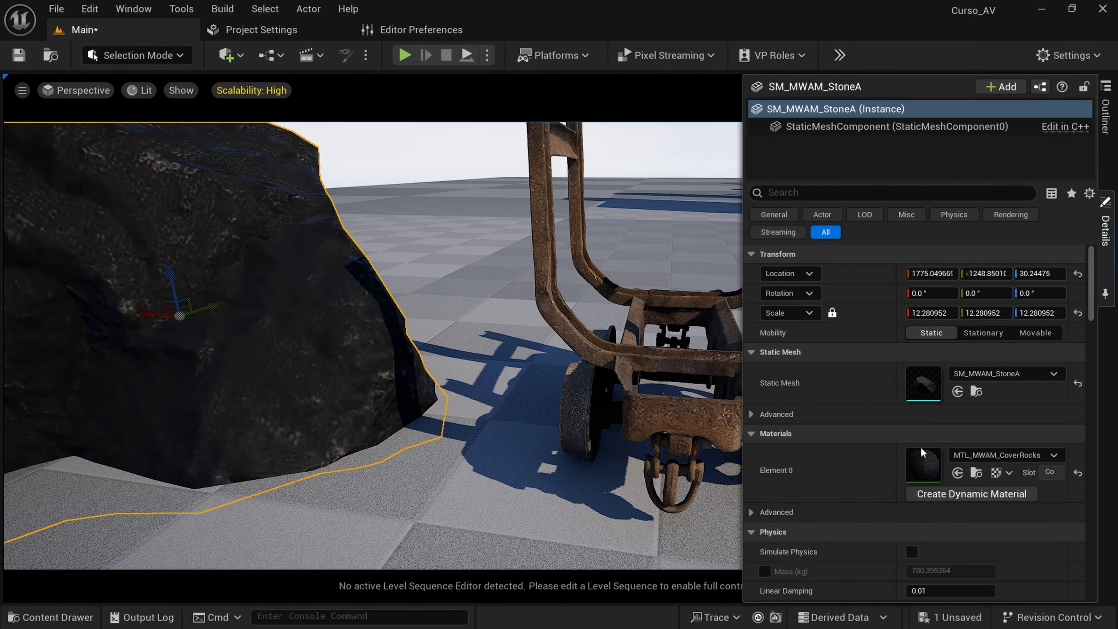
left_click(666, 413)
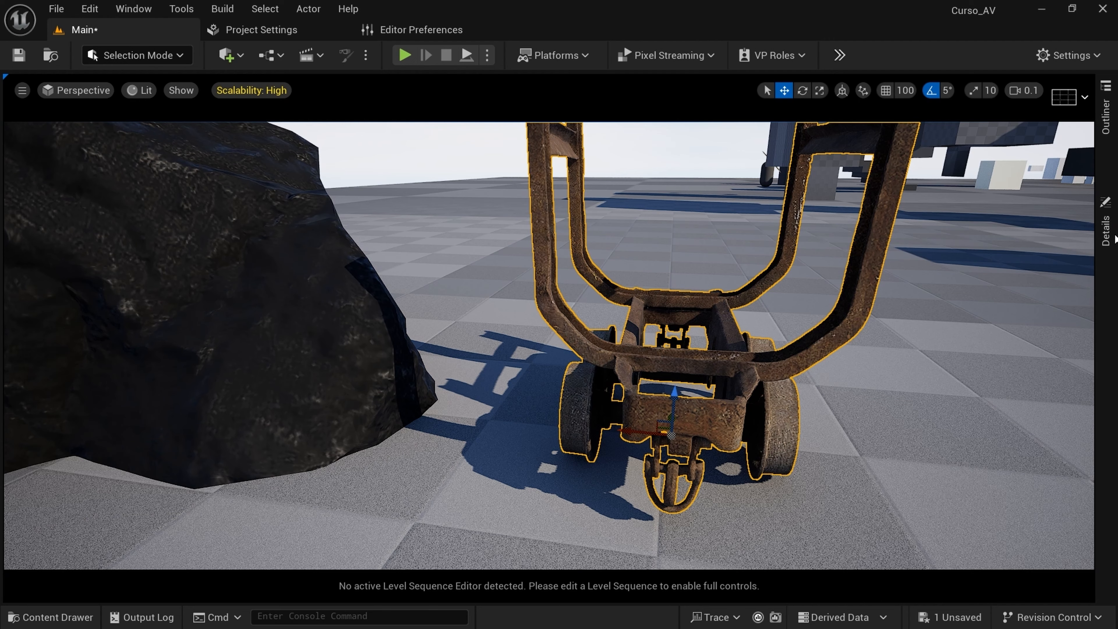
left_click(1105, 229)
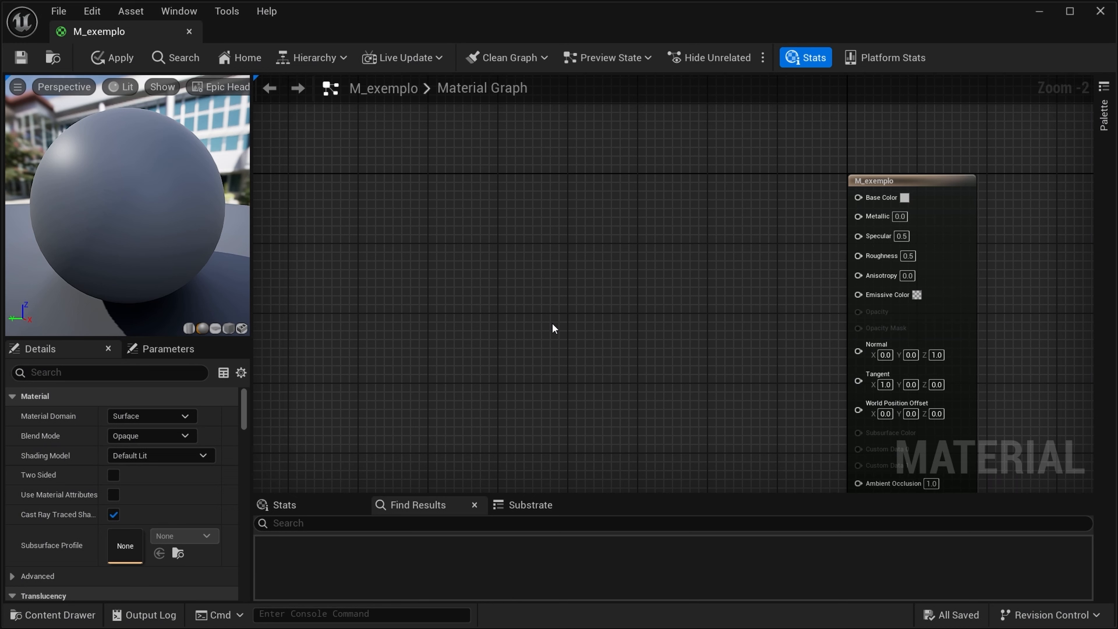
- Add a Multiply node to the M_exemplo material graph
scroll(549, 281, "up", 1)
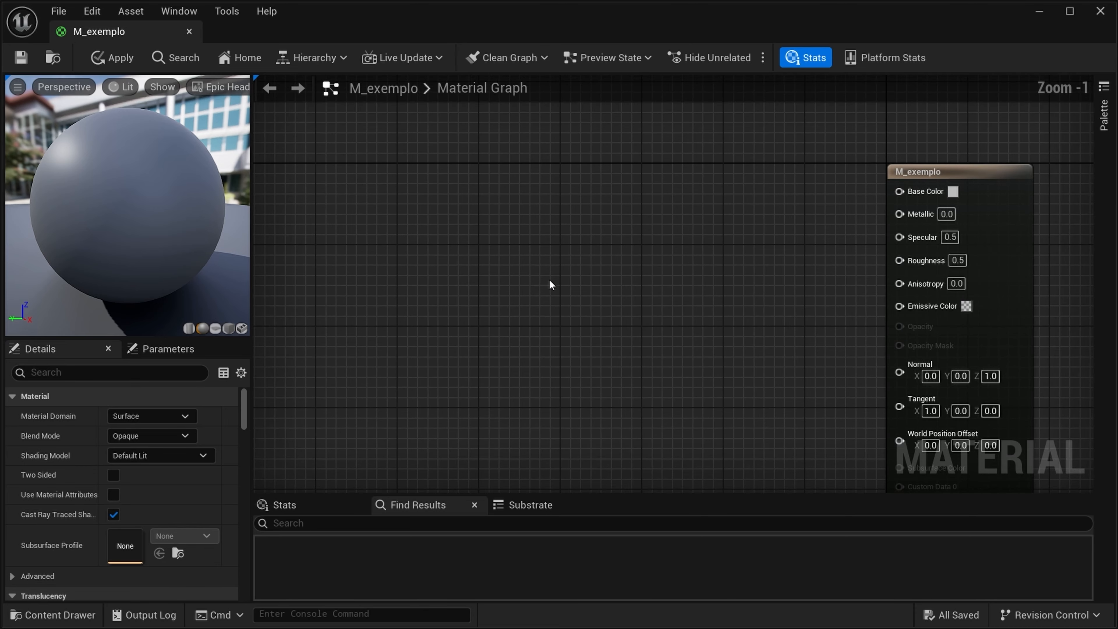
right_click_drag(549, 281, 584, 295)
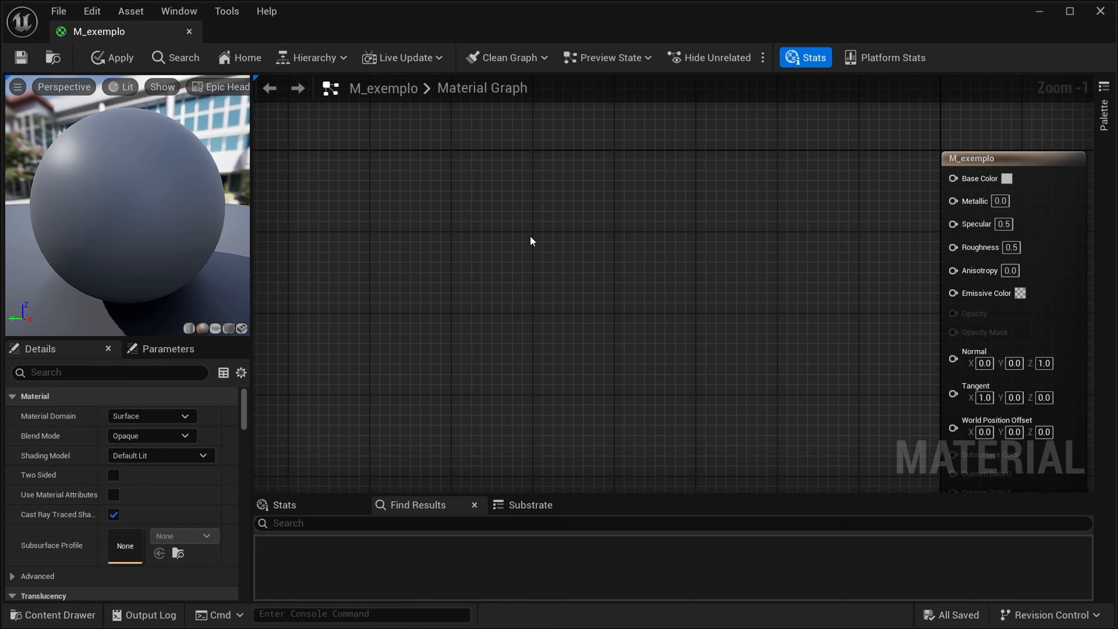
scroll(612, 304, "up", 1)
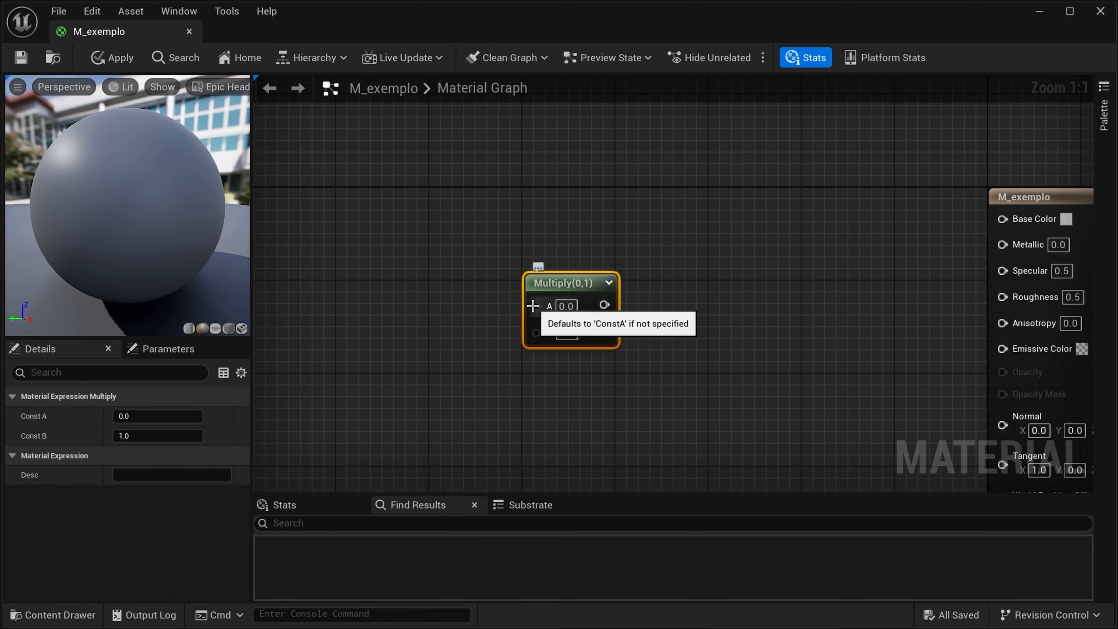
left_click_drag(532, 305, 442, 313)
left_click(691, 272)
left_click_drag(607, 305, 719, 305)
left_click(678, 257)
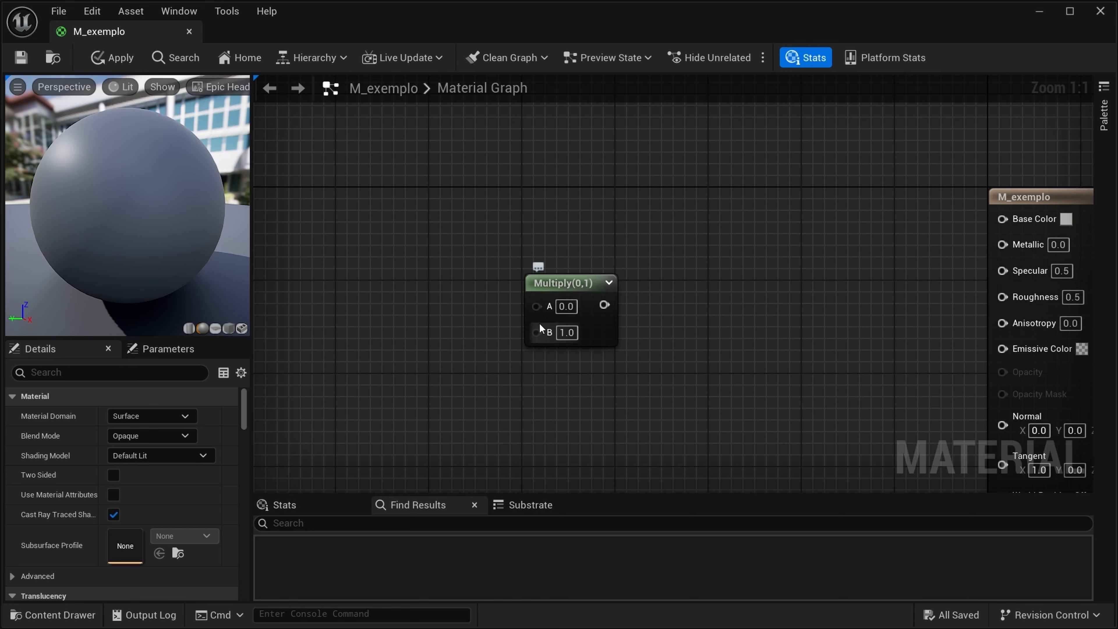
- Add a Constant3Vector node and connect its output to the Multiply node's A input
left_click_drag(537, 331, 541, 315)
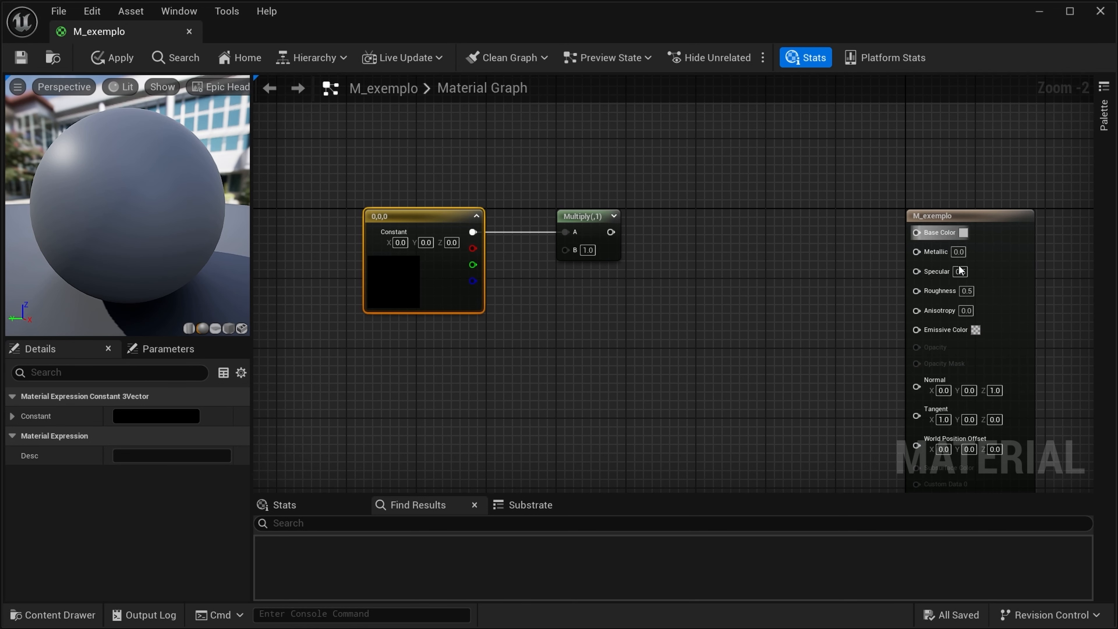
right_click_drag(853, 337, 741, 299)
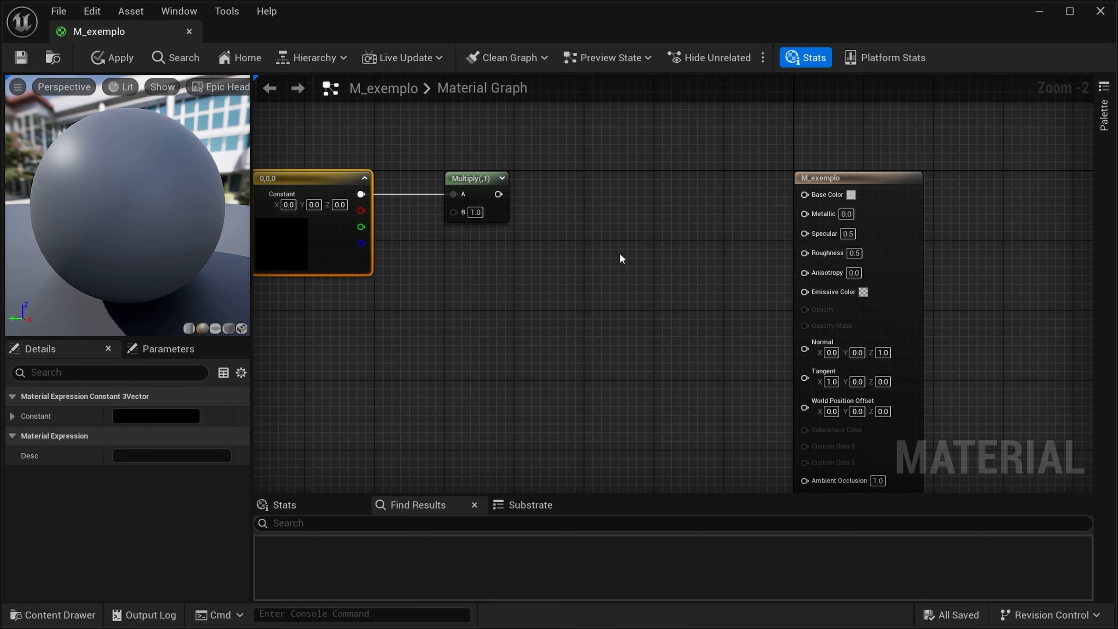
- Add an If node between Multiply and the material output, and wire Multiply's output into its A input
left_click(609, 258)
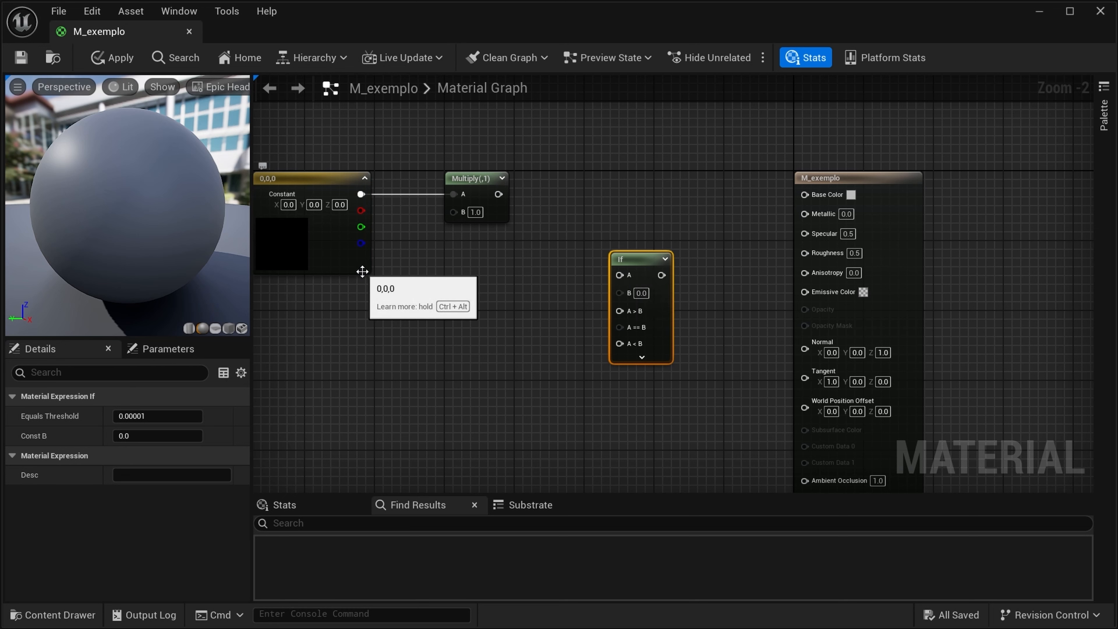
left_click_drag(660, 362, 694, 396)
scroll(690, 305, "up", 2)
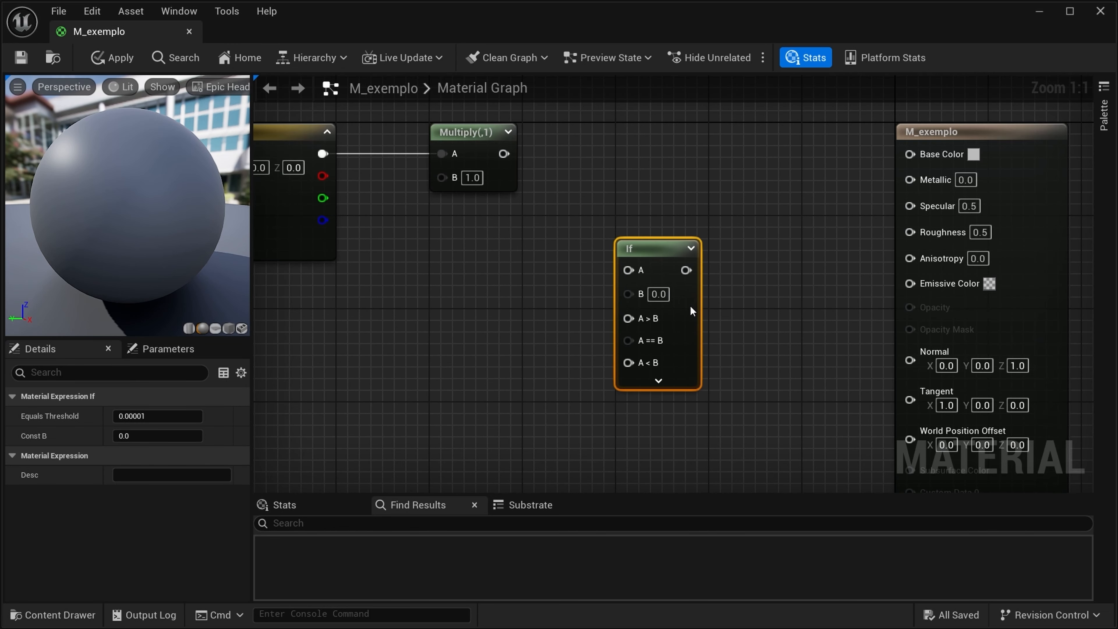
left_click_drag(690, 305, 680, 308)
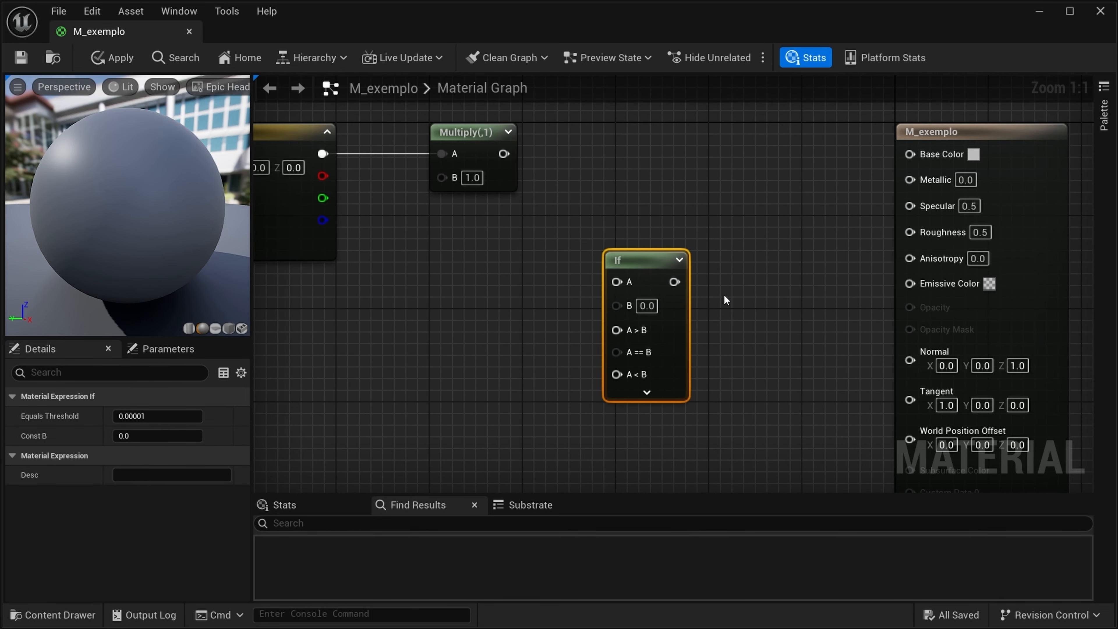
scroll(716, 290, "down", 3)
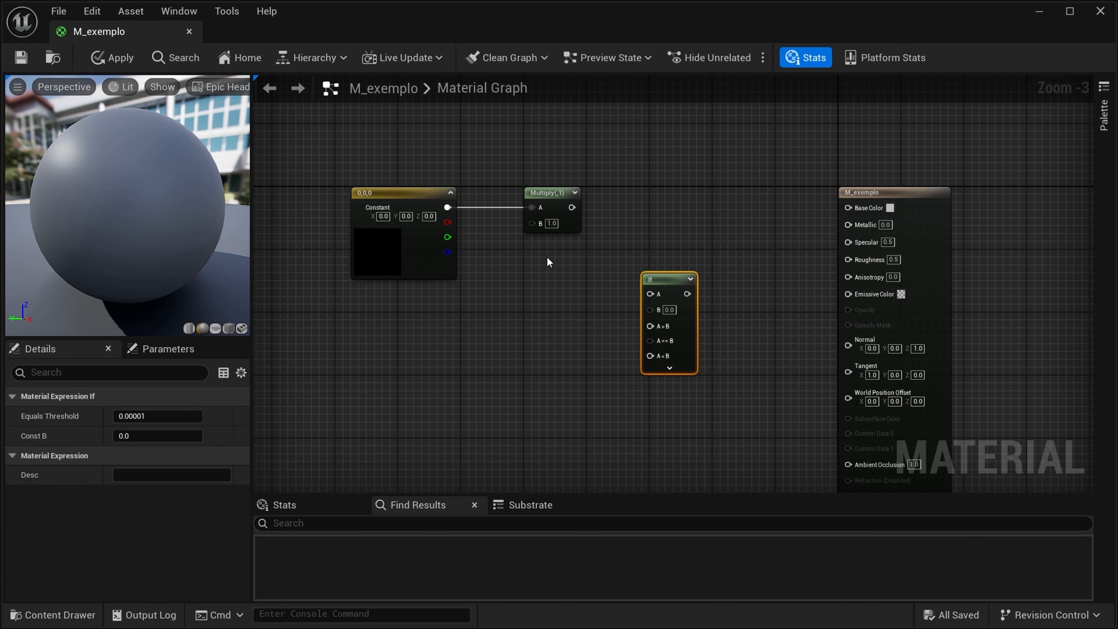
left_click_drag(571, 207, 650, 295)
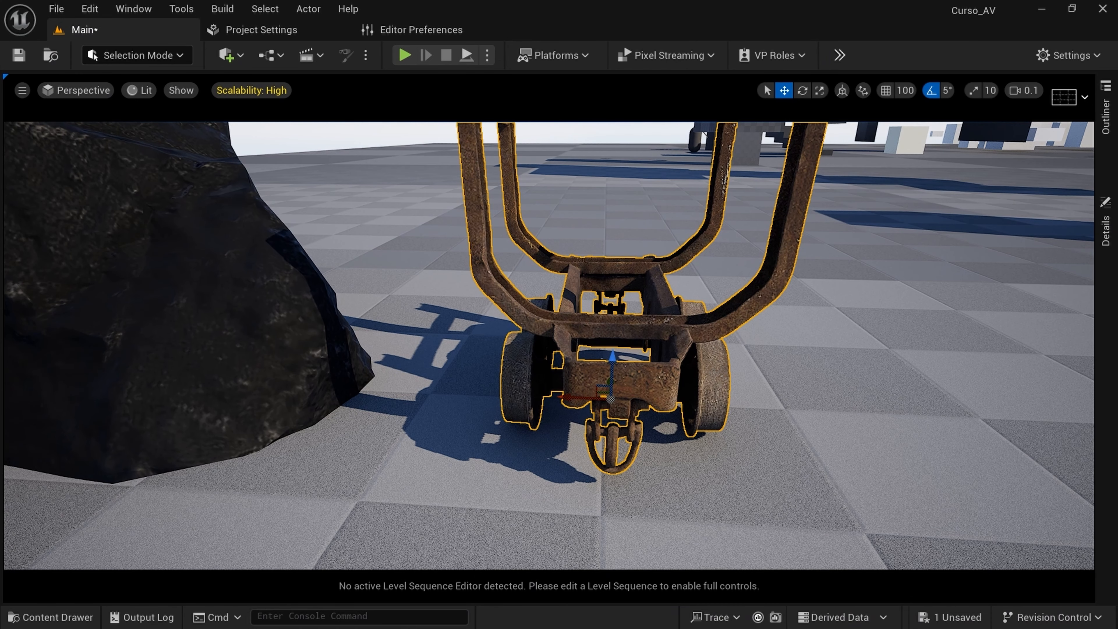
- Create a new material named M_01 in the Materials content folder
left_click(50, 617)
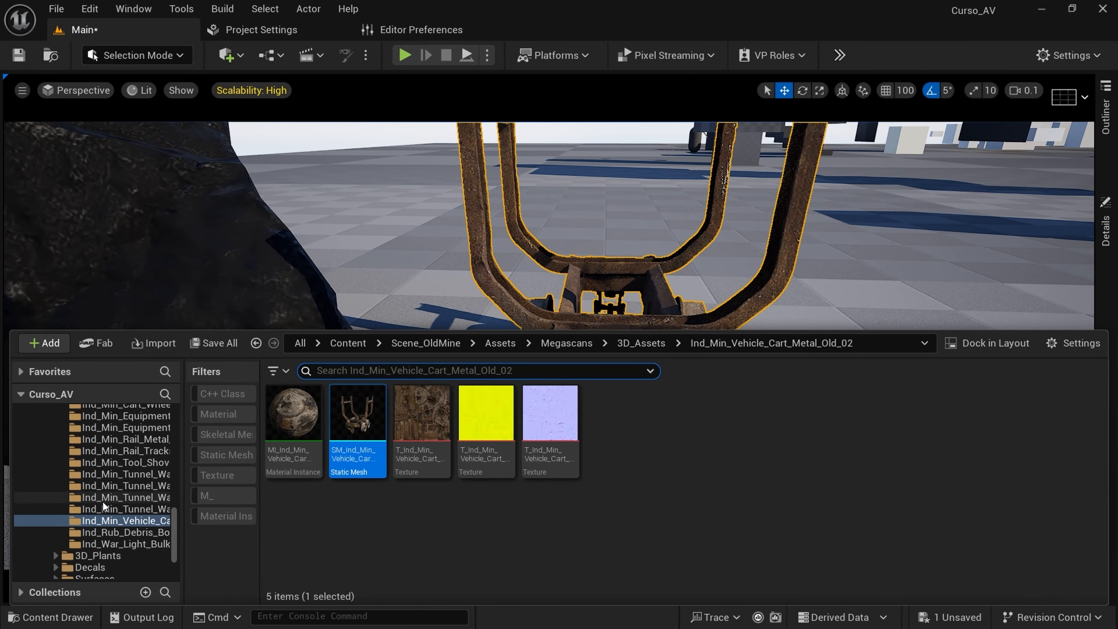
scroll(102, 516, "up", 10)
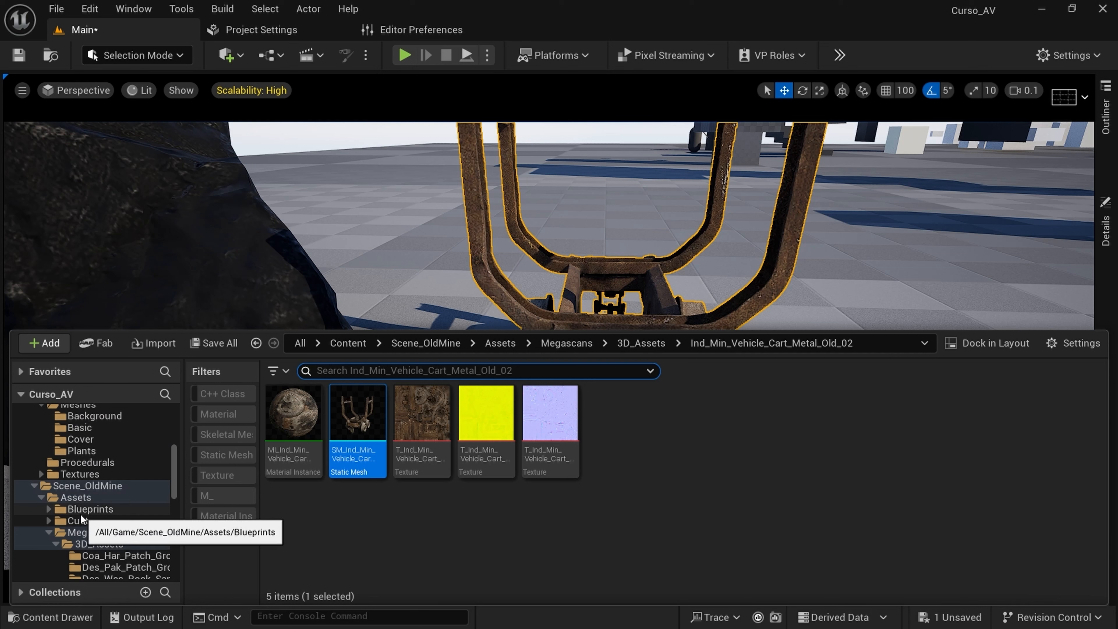
scroll(102, 516, "up", 3)
left_click(73, 505)
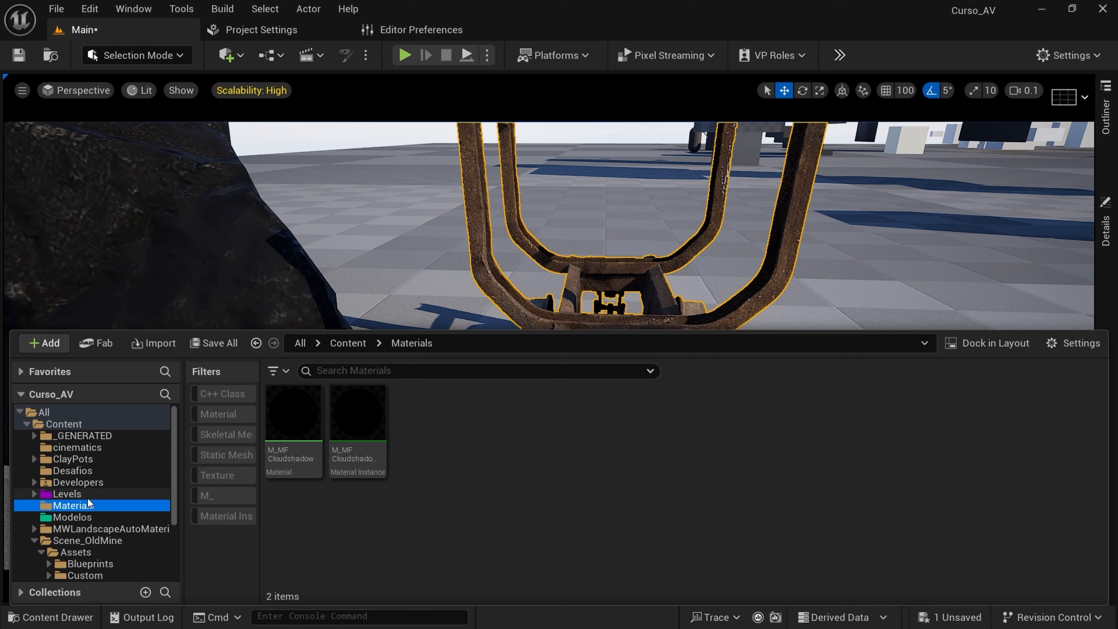
right_click(562, 442)
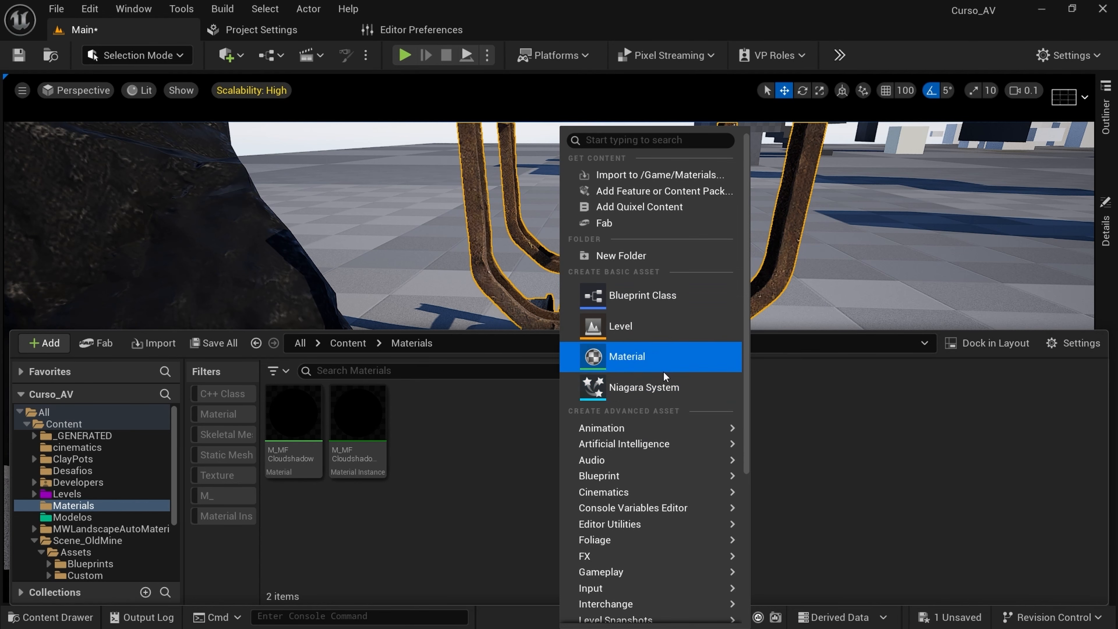
left_click(627, 357)
type("M")
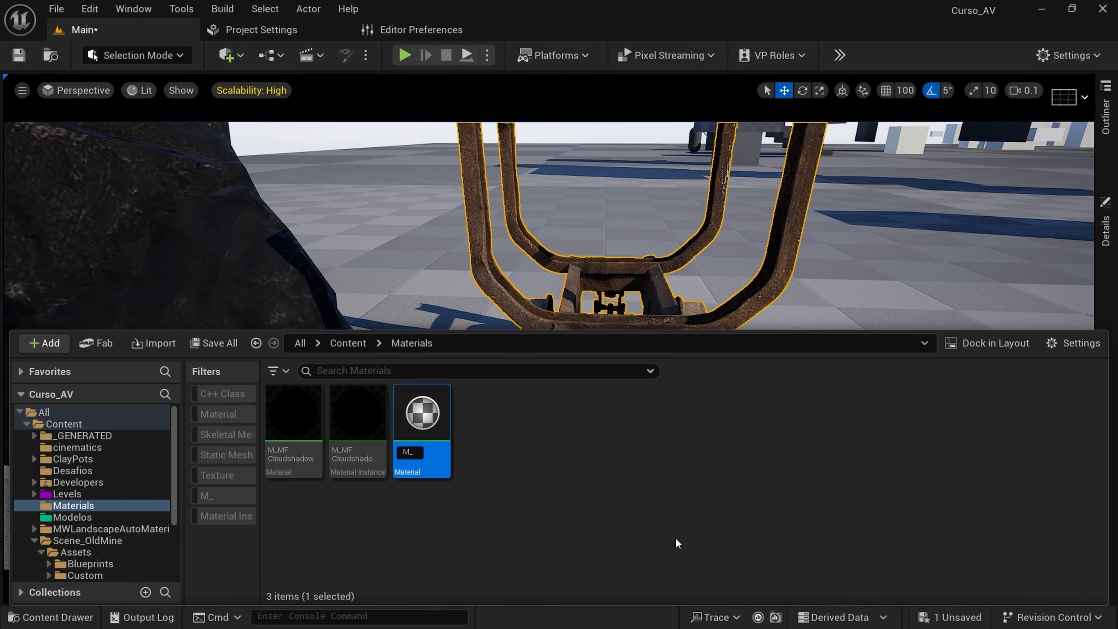
type("_01")
key("Return")
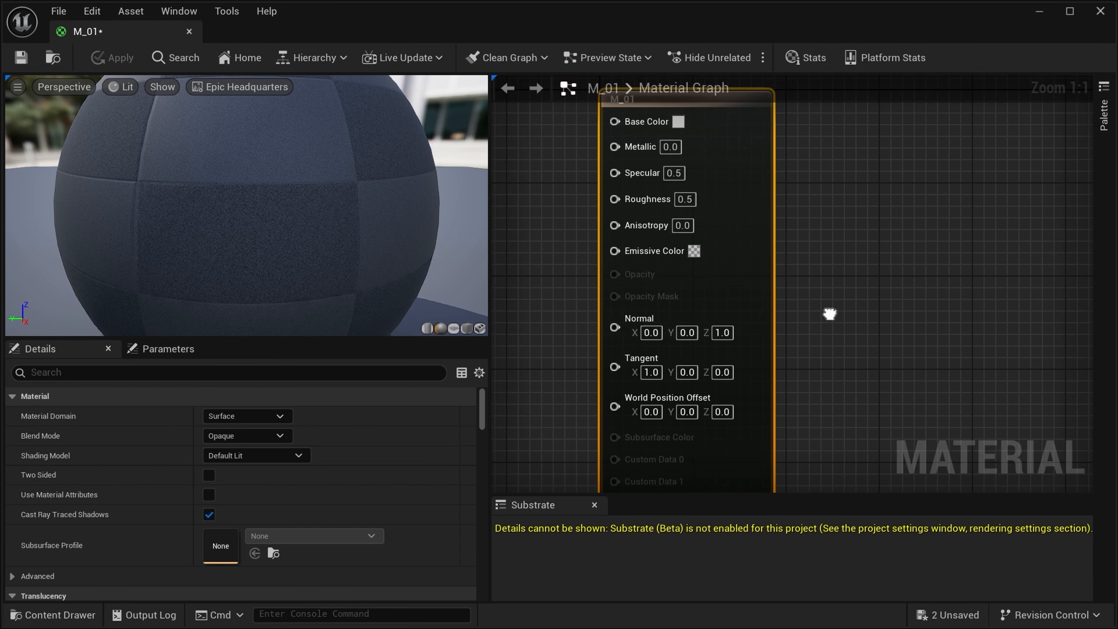
- Compare how M_01 looks on the available preview shapes, including the cylinder, plane and cube, and return the preview to the sphere
scroll(640, 316, "down", 2)
scroll(599, 372, "down", 2)
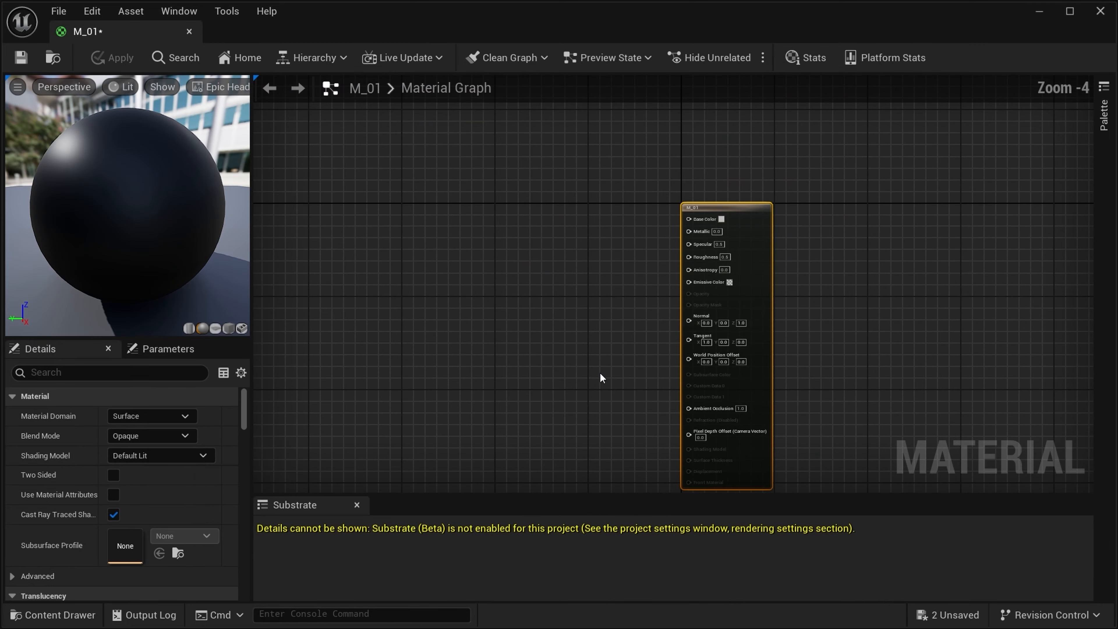
right_click_drag(599, 372, 618, 371)
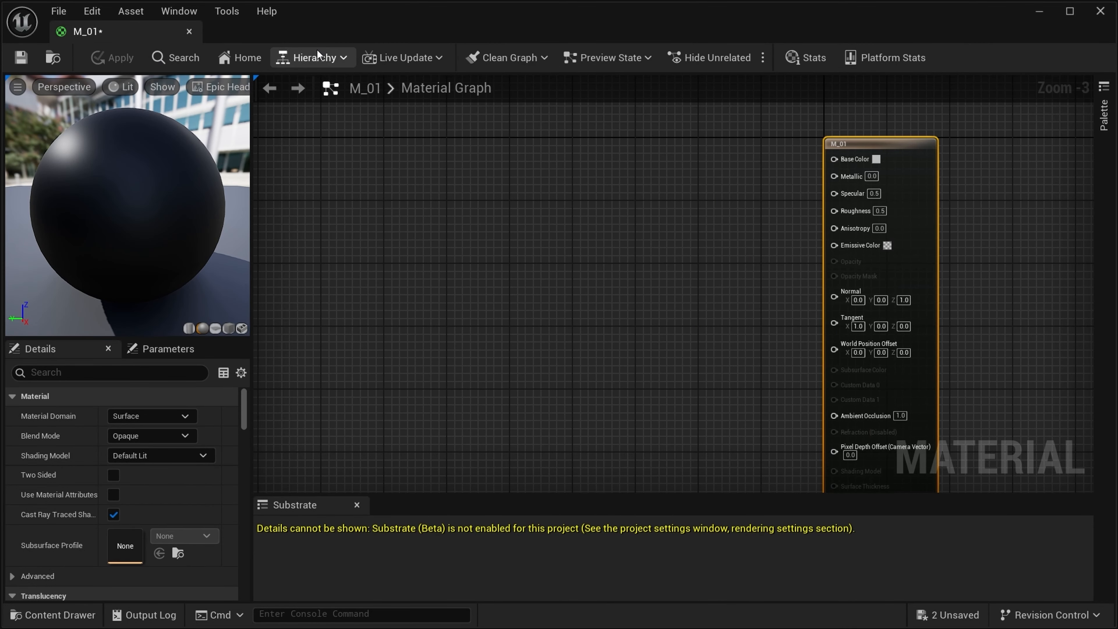
mouse_move(198, 189)
left_mouse_down()
mouse_move(154, 194)
mouse_move(194, 198)
left_mouse_up()
left_click(193, 328)
left_click(203, 328)
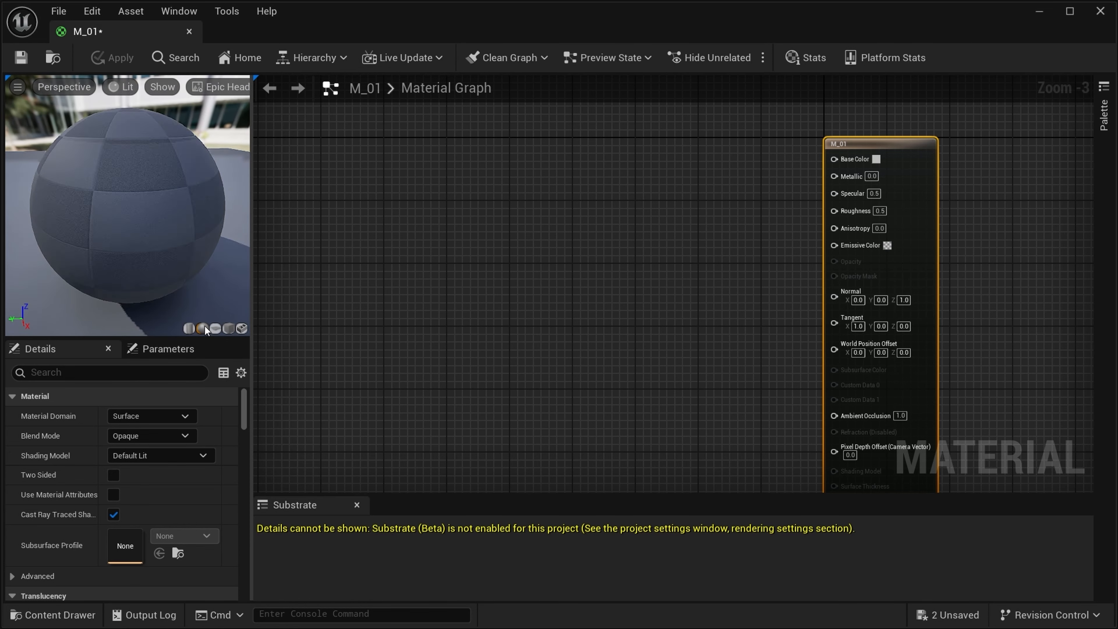
left_click(216, 328)
left_click(228, 328)
left_click(202, 328)
left_click(189, 328)
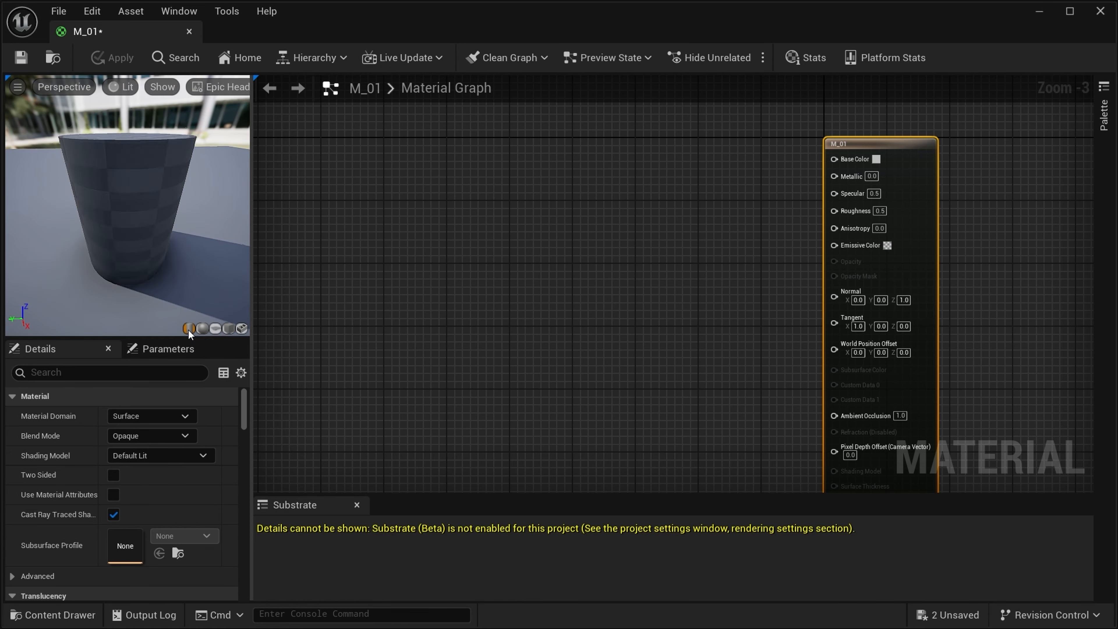
left_click(202, 328)
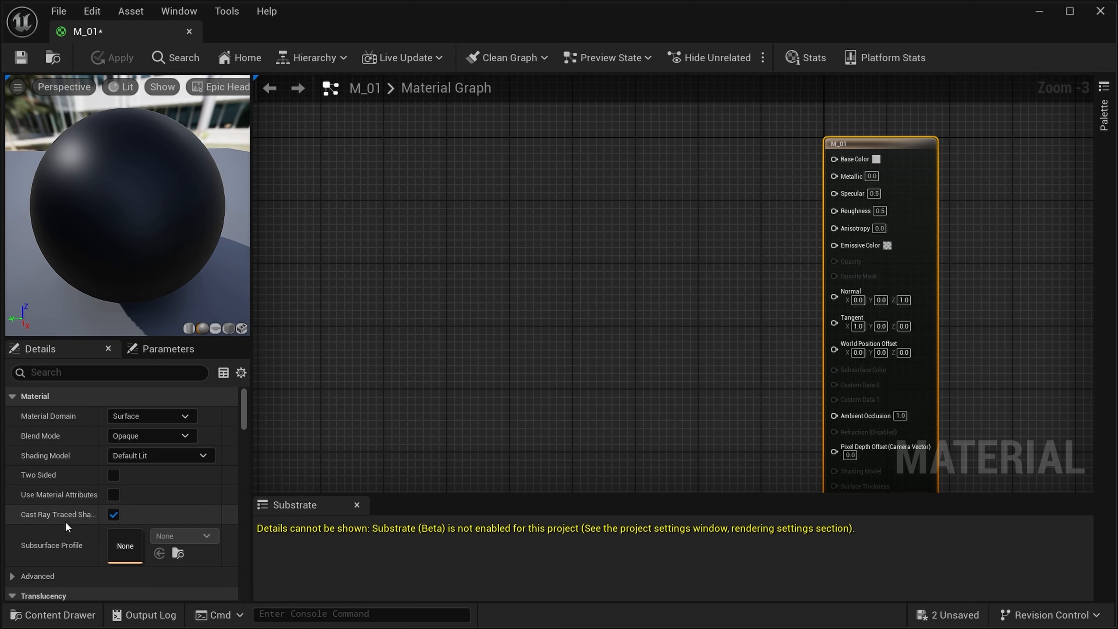
- Review the M_01 output node's material settings, including Material Domain, Blend Mode, Shading Model and the Translucency options
left_click(685, 249)
left_click(926, 160)
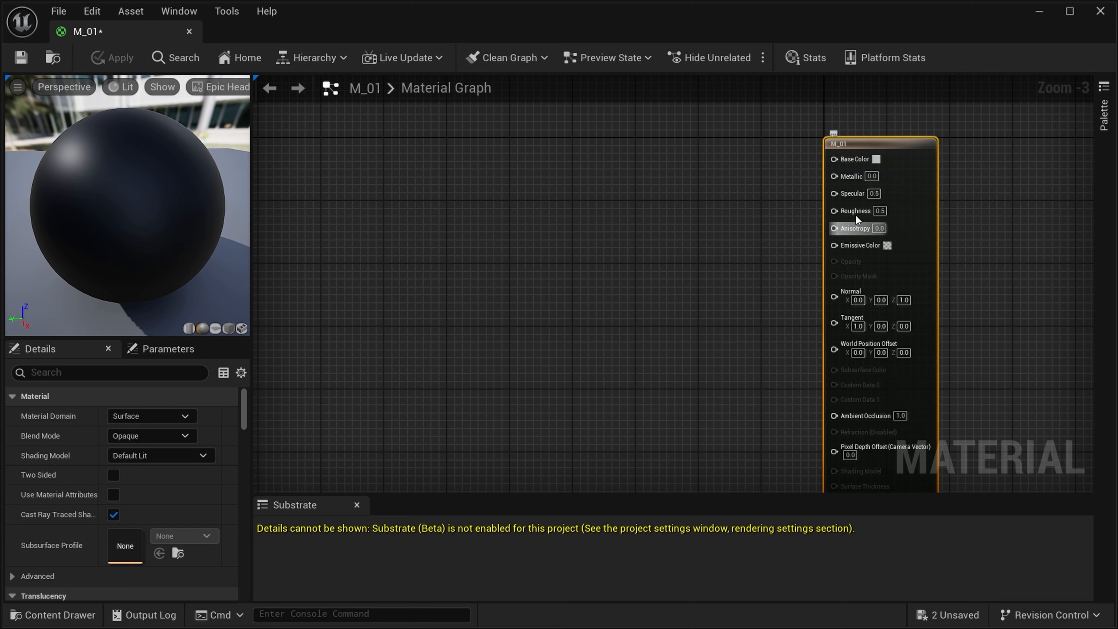
scroll(143, 503, "down", 5)
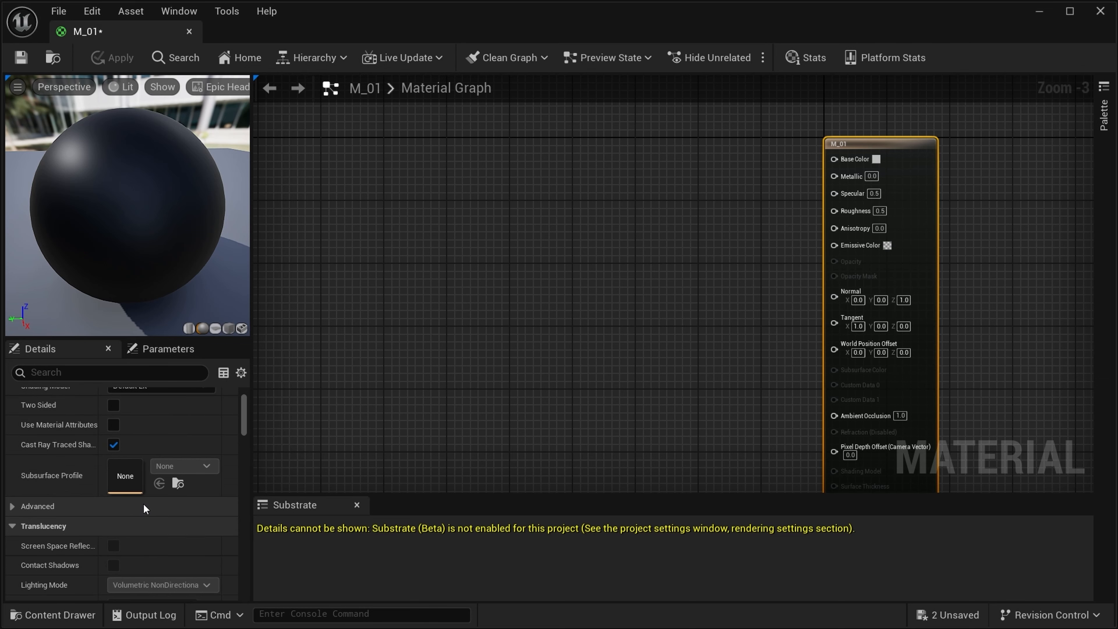
scroll(142, 504, "up", 5)
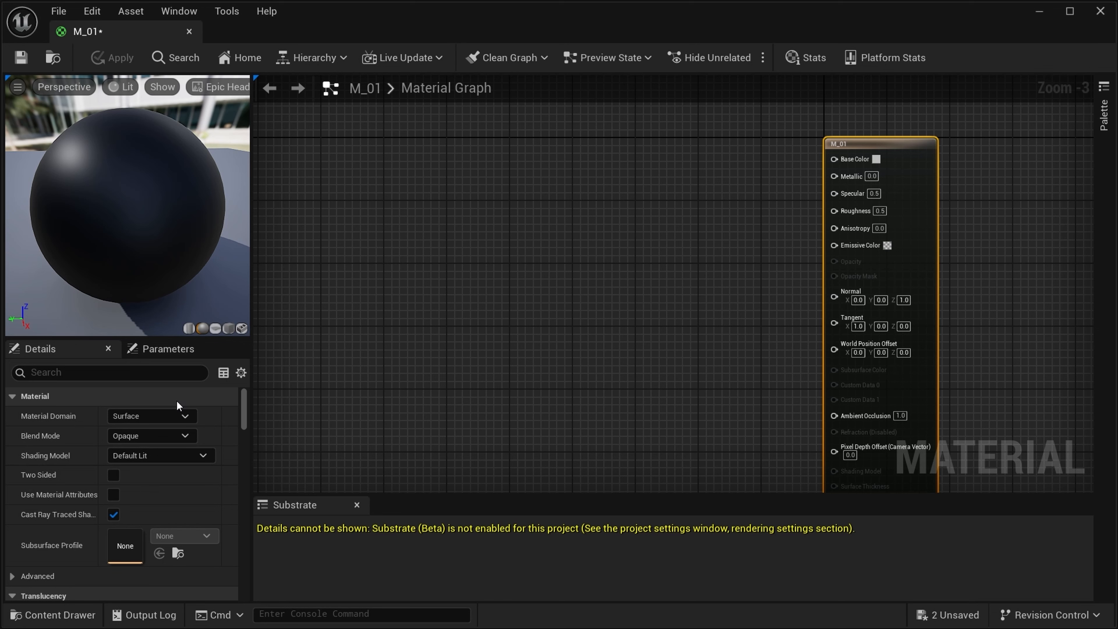
- Add a LinearTosRGB node from the Color category to the M_01 graph, and delete it again
right_click(538, 184)
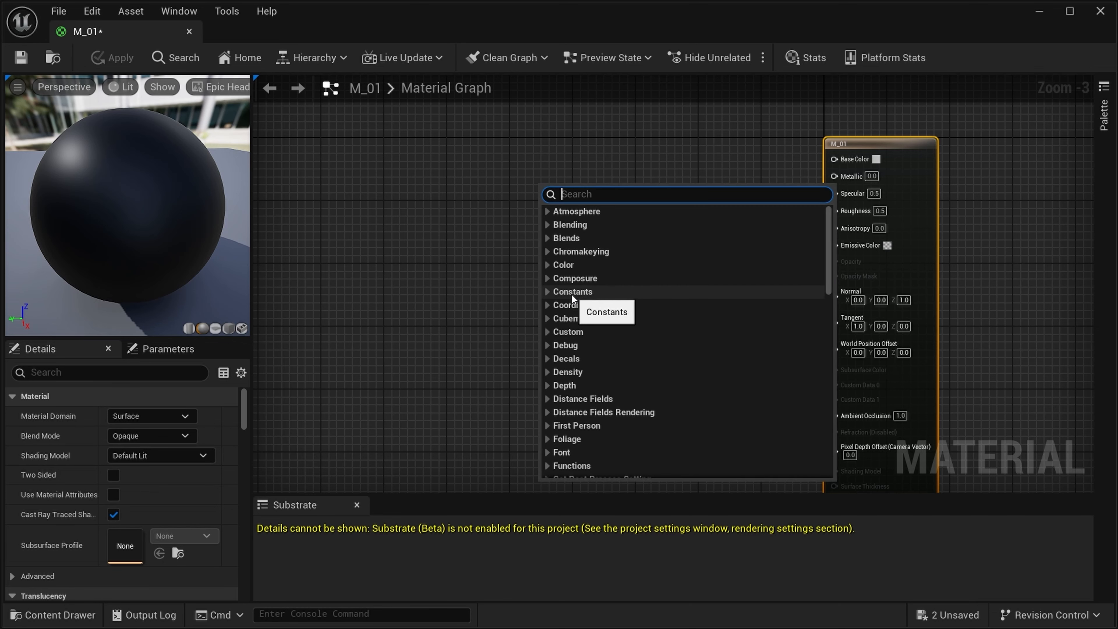
left_click(551, 266)
left_click(597, 288)
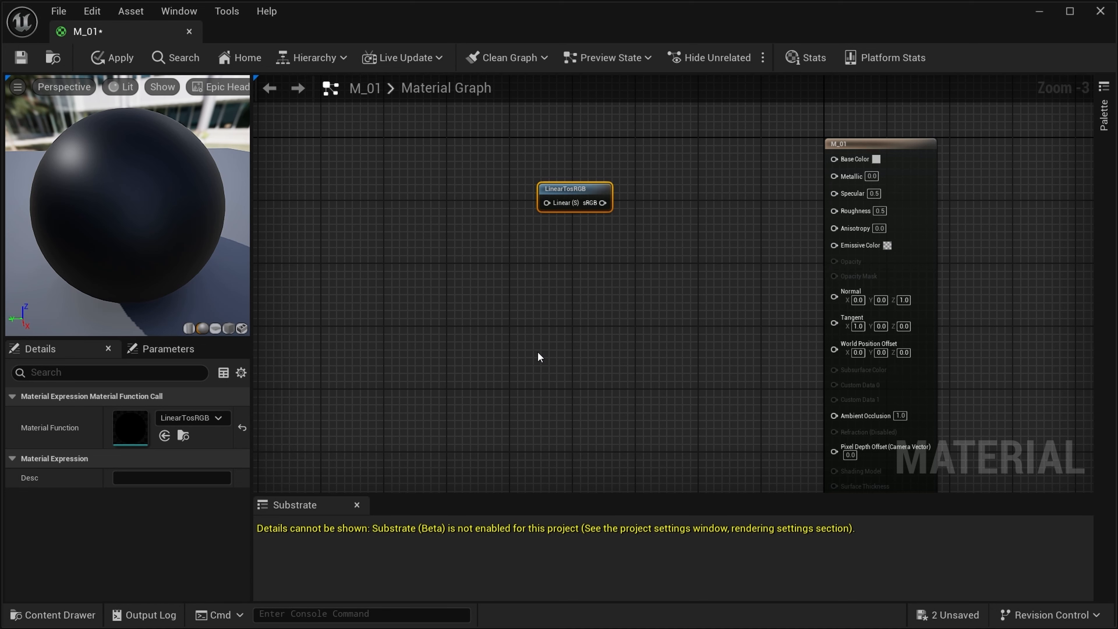
key("Delete")
- Browse the palette of available material nodes from the Atmosphere category through to Constants
left_click(1097, 203)
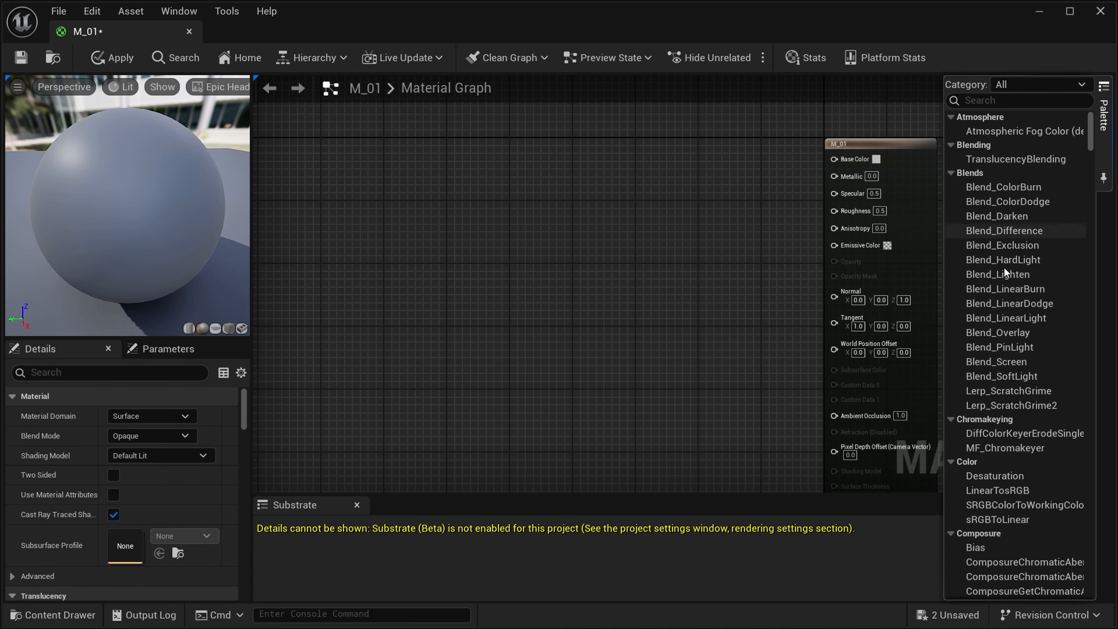
scroll(997, 541, "down", 10)
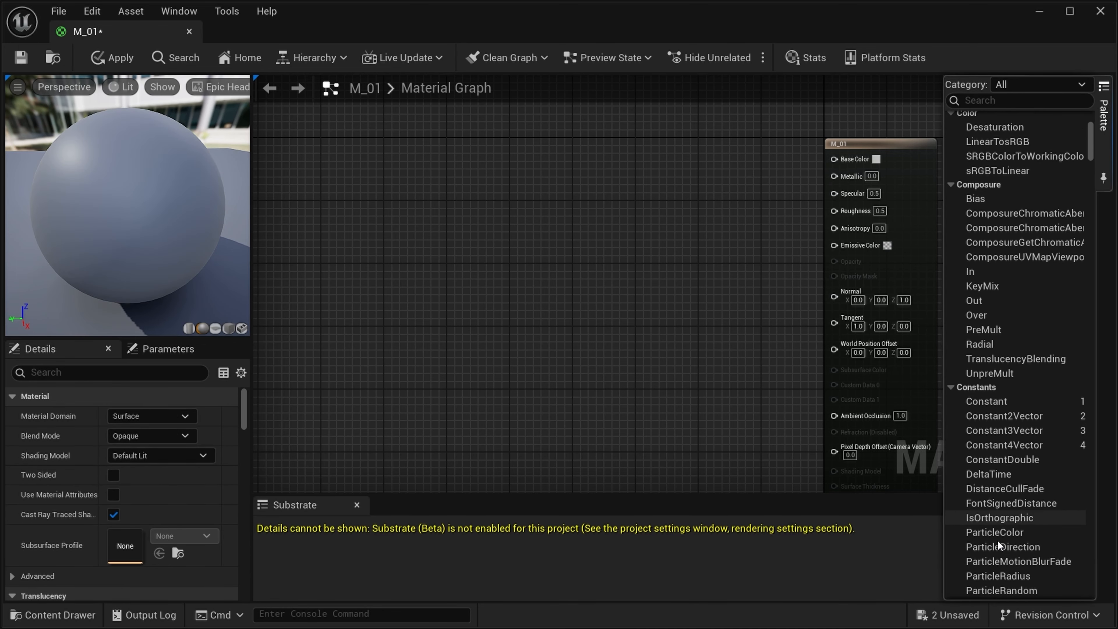
scroll(997, 540, "down", 2)
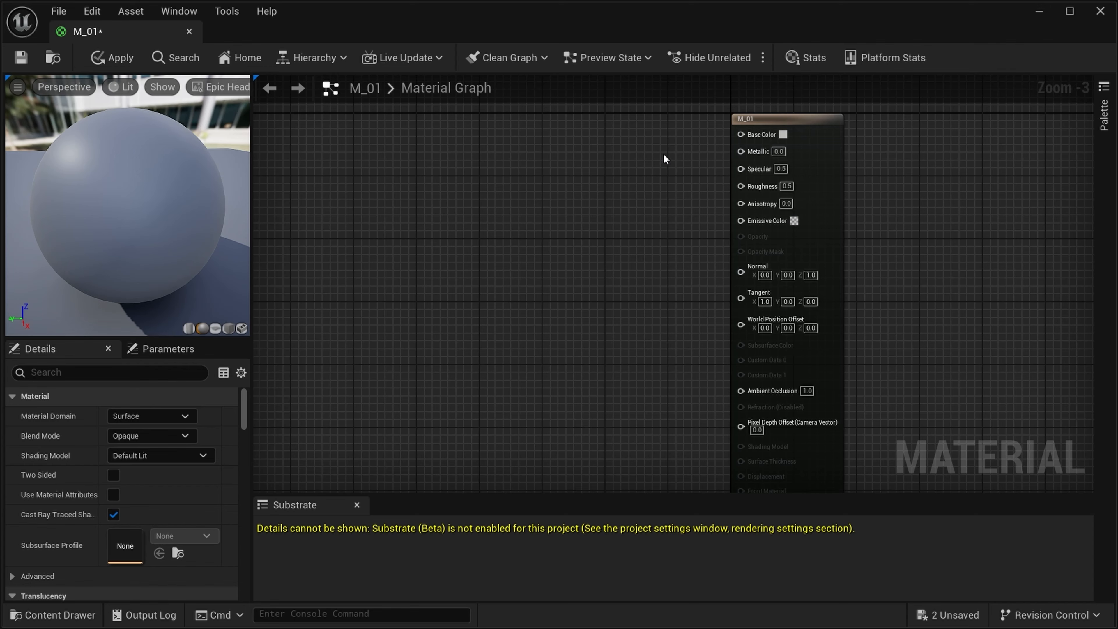
- Examine the M_01 output node's inputs from Base Color through to Front Material
right_click_drag(673, 151, 676, 185)
scroll(623, 233, "up", 3)
right_click_drag(624, 233, 644, 224)
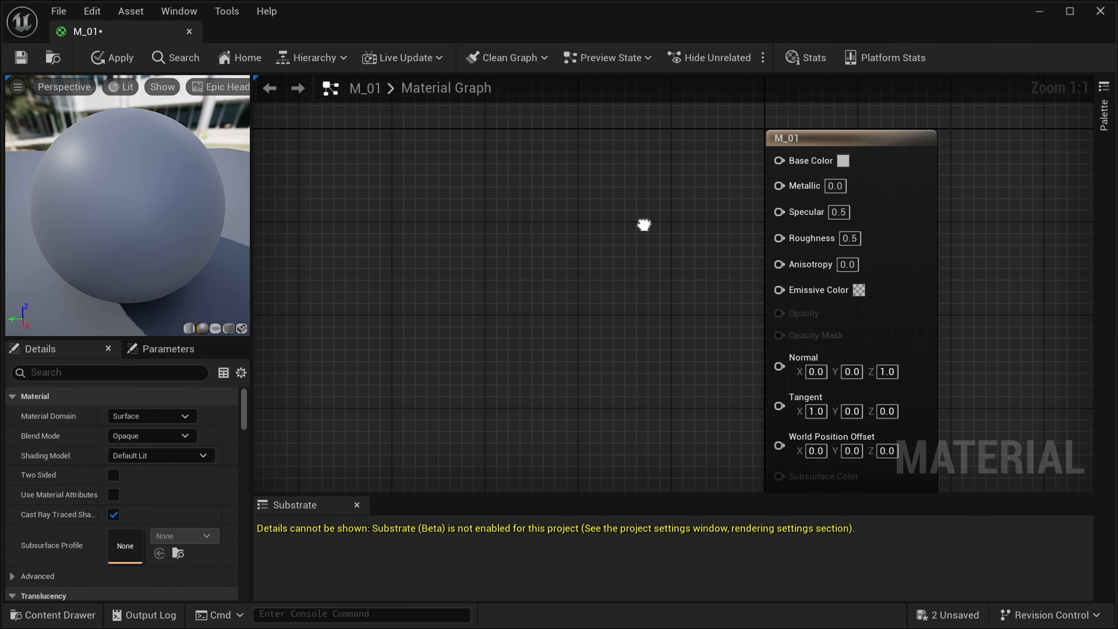
right_click_drag(656, 178, 674, 189)
scroll(674, 190, "down", 3)
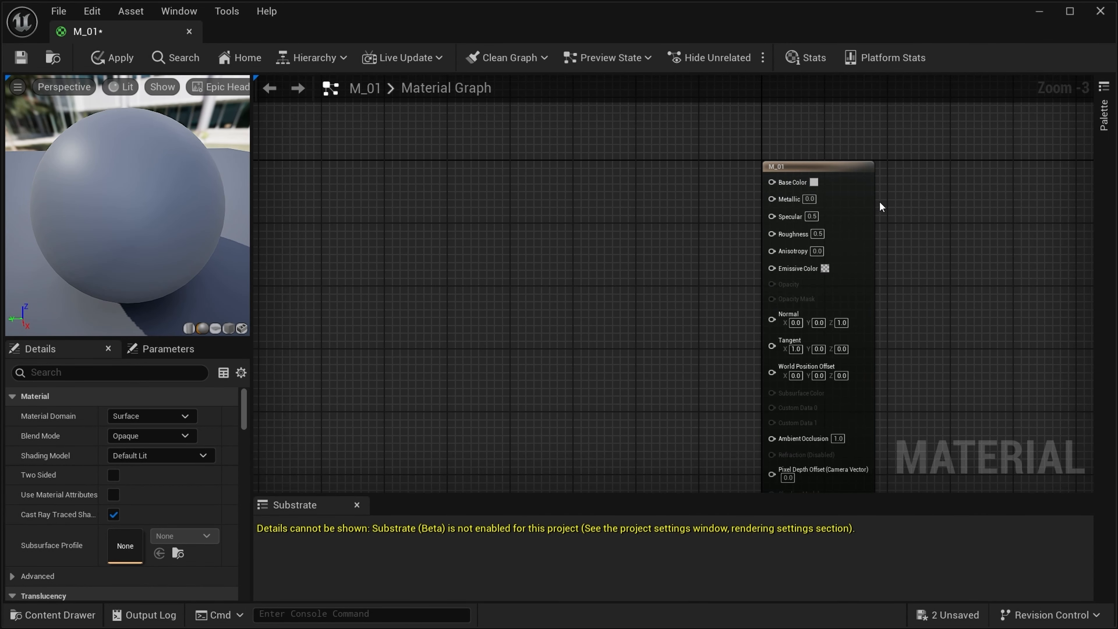
left_click(871, 194)
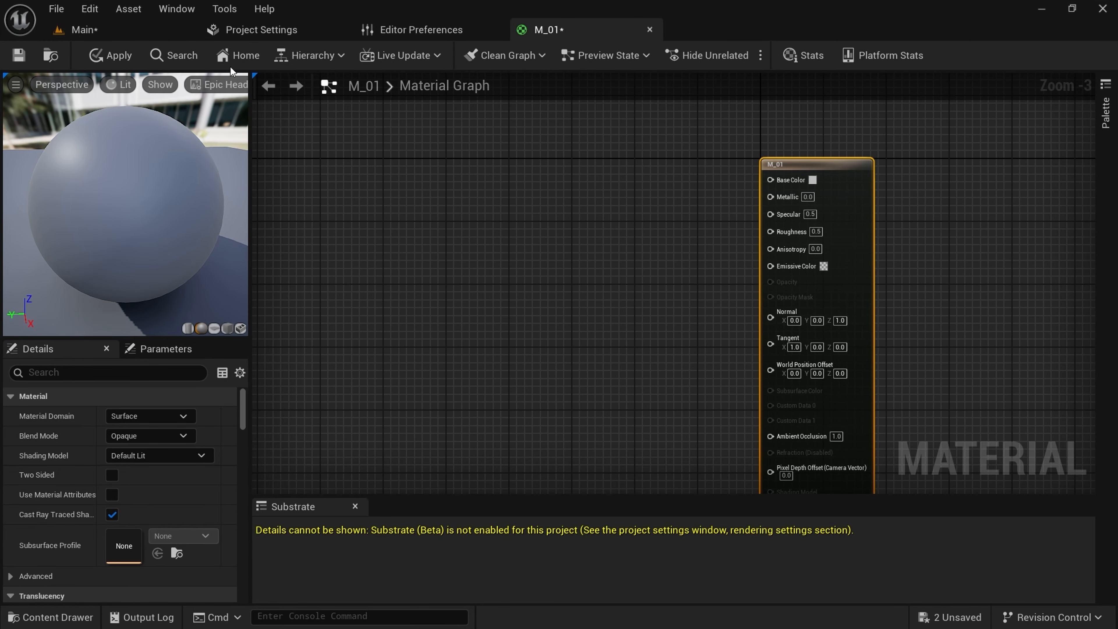
scroll(771, 185, "up", 3)
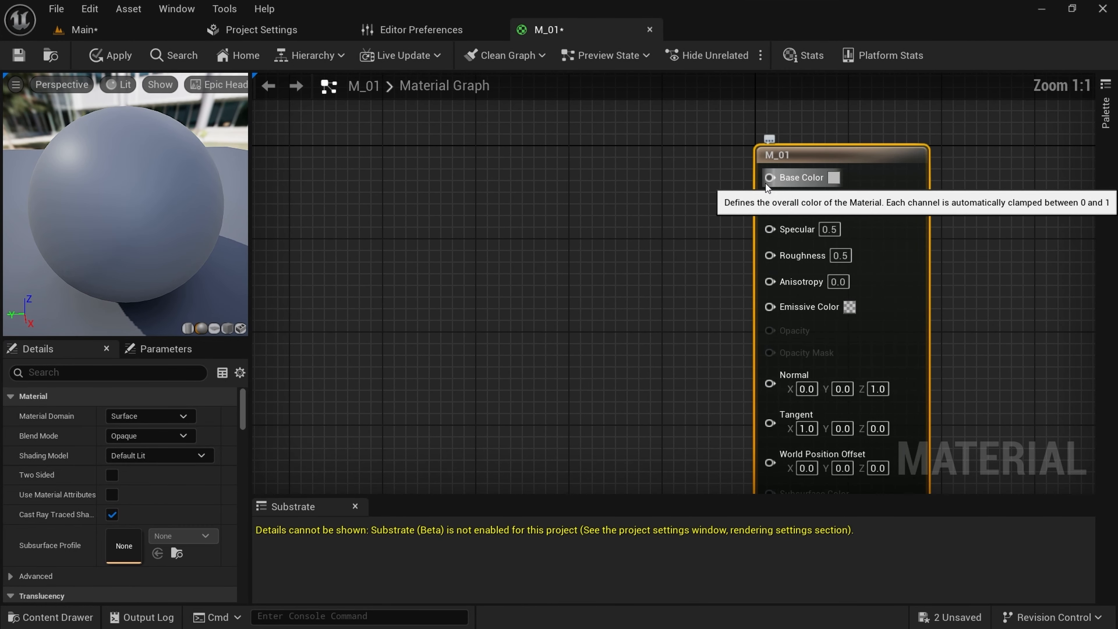
scroll(787, 311, "down", 4)
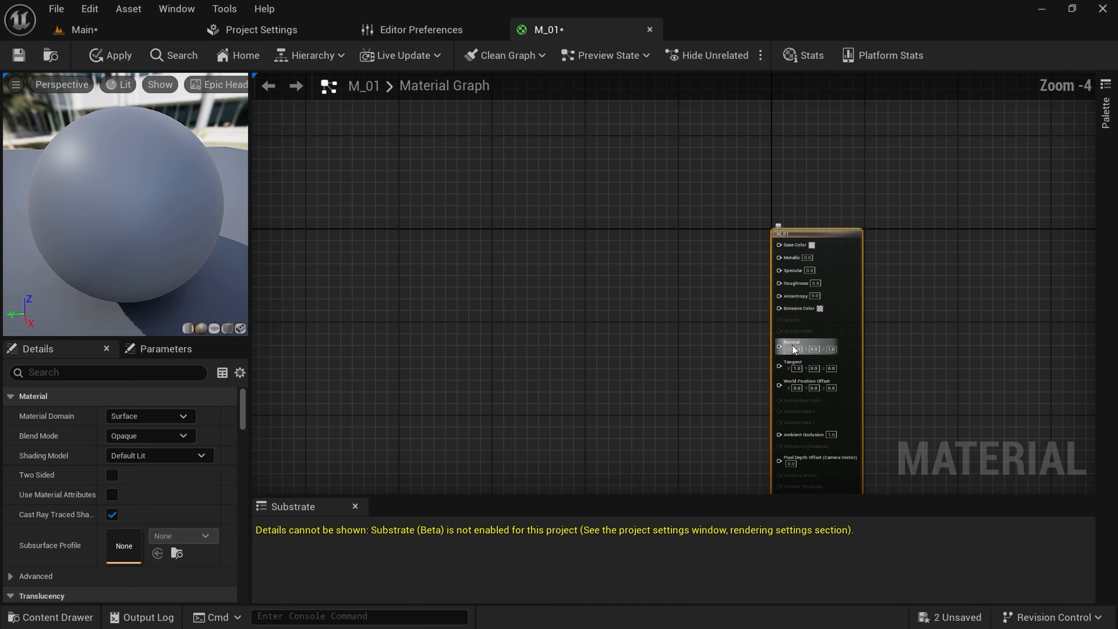
scroll(793, 404, "up", 4)
right_click_drag(604, 307, 640, 250)
right_click_drag(728, 390, 717, 295)
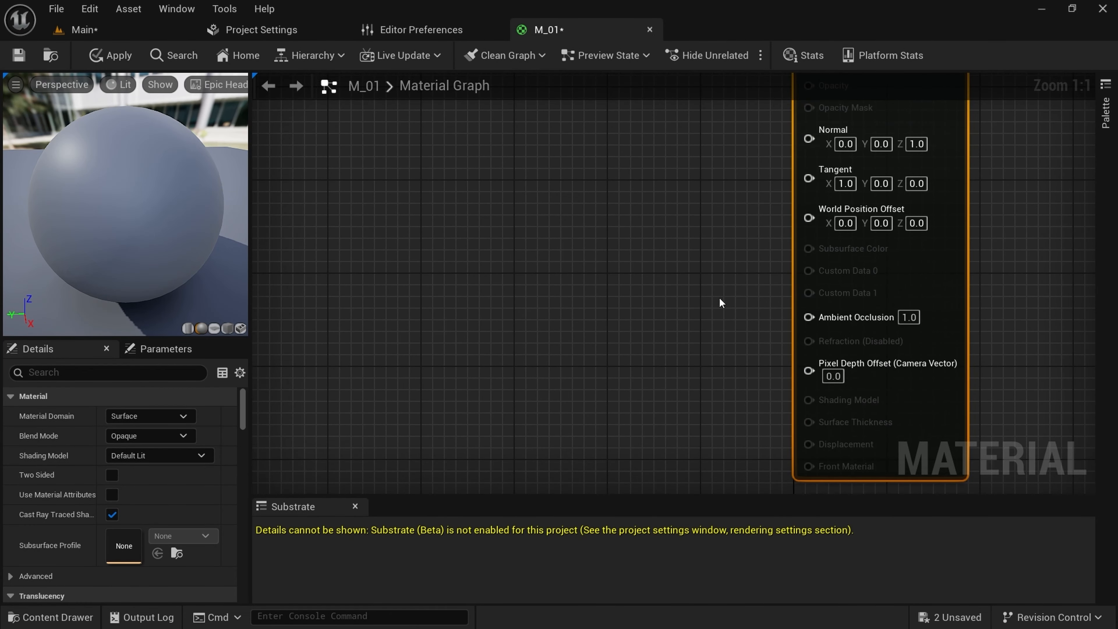
right_click_drag(746, 356, 663, 310)
scroll(699, 331, "down", 4)
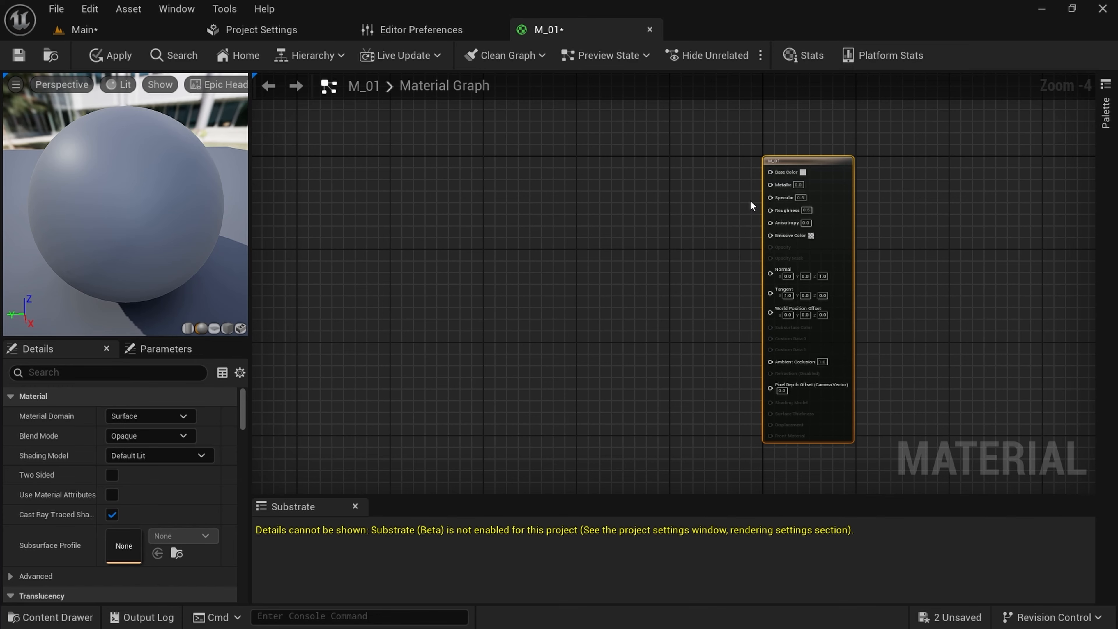
scroll(761, 230, "up", 3)
scroll(760, 230, "up", 1)
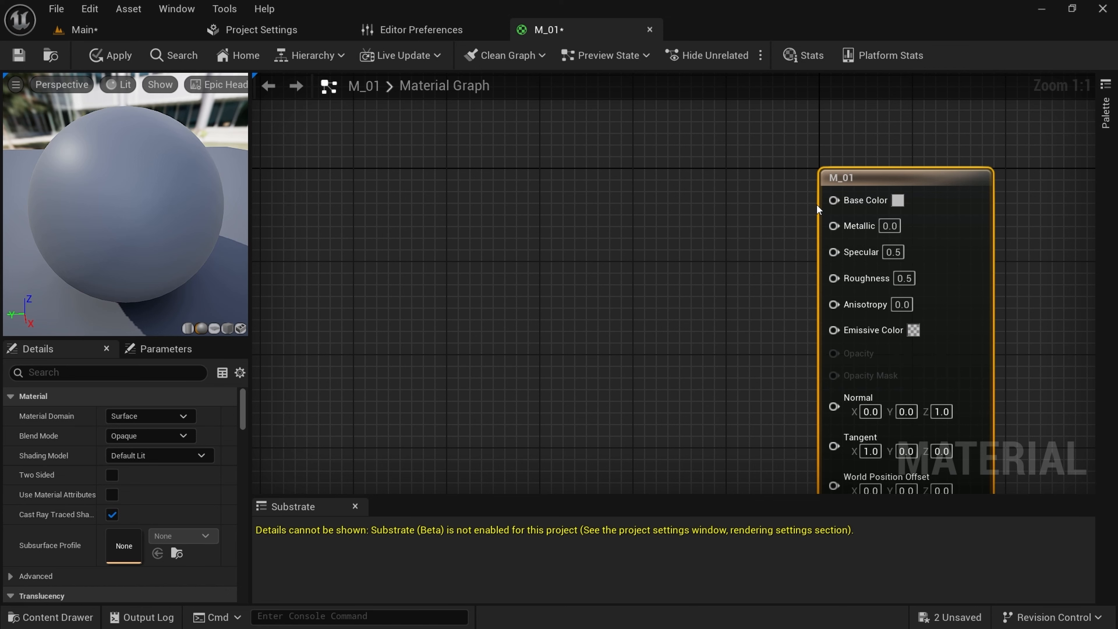
right_click_drag(587, 187, 606, 197)
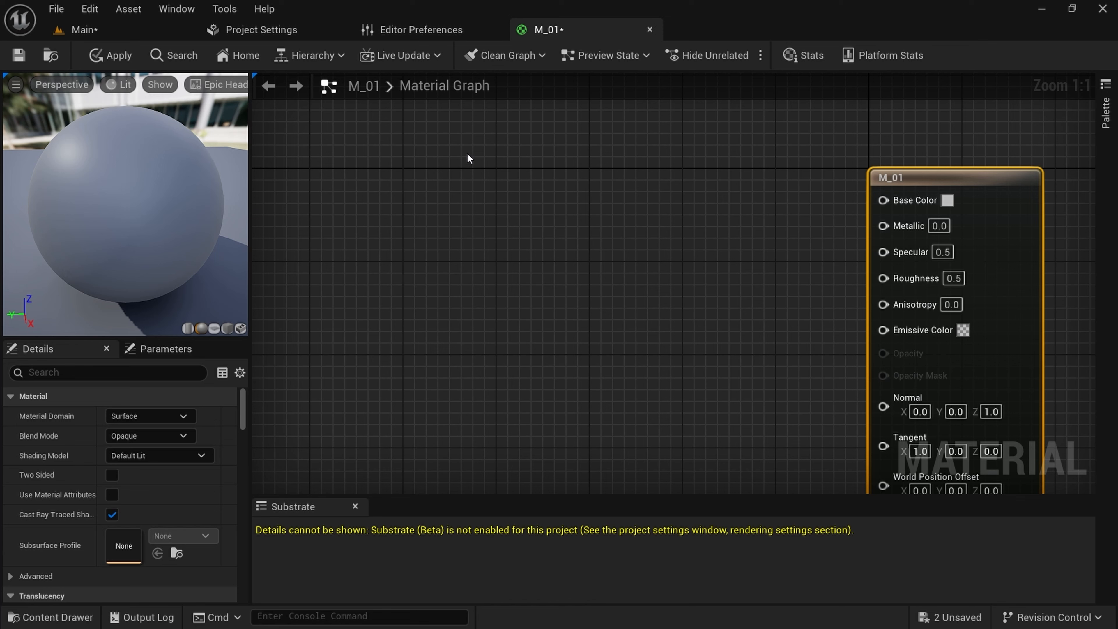
- Look up the Constant, Constant2Vector, Constant3Vector and Constant4Vector nodes and their number shortcuts in the node palette
left_click(1106, 115)
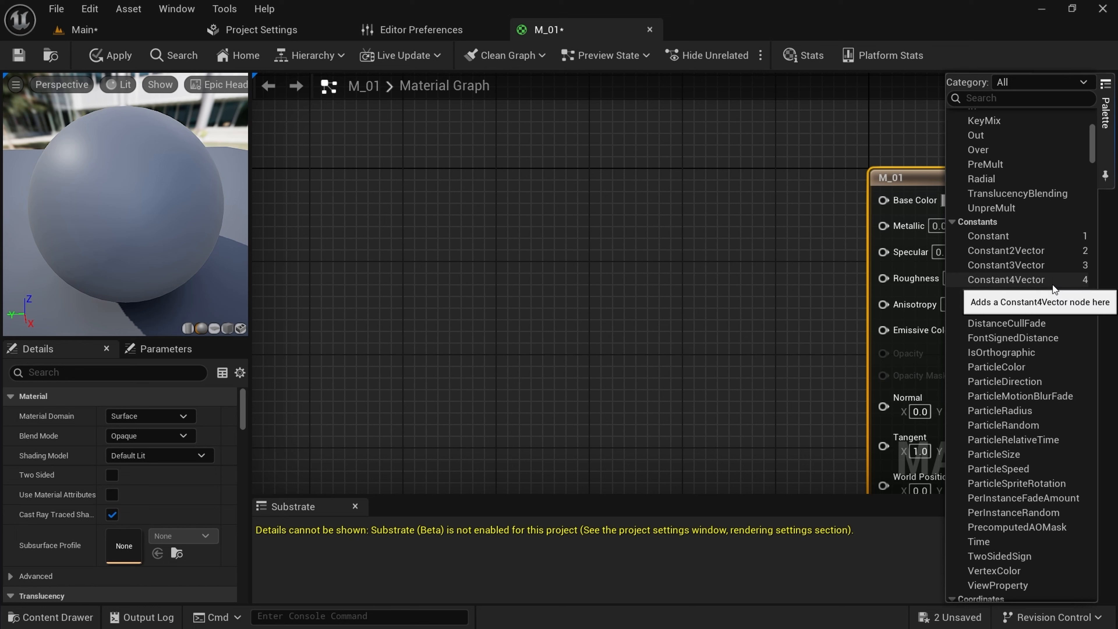
left_click(492, 228)
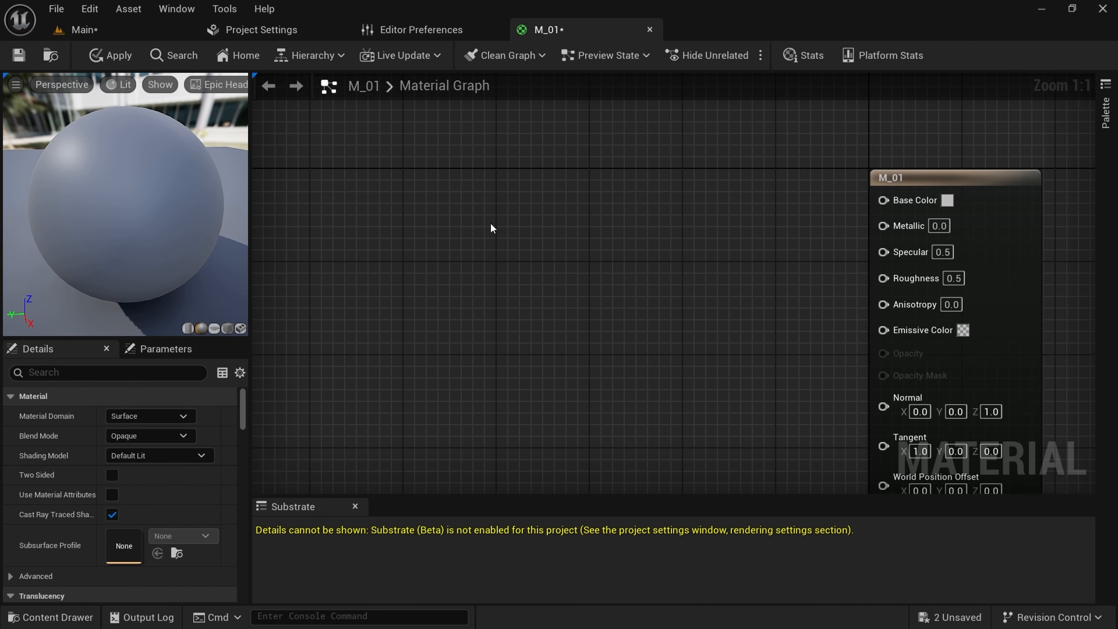
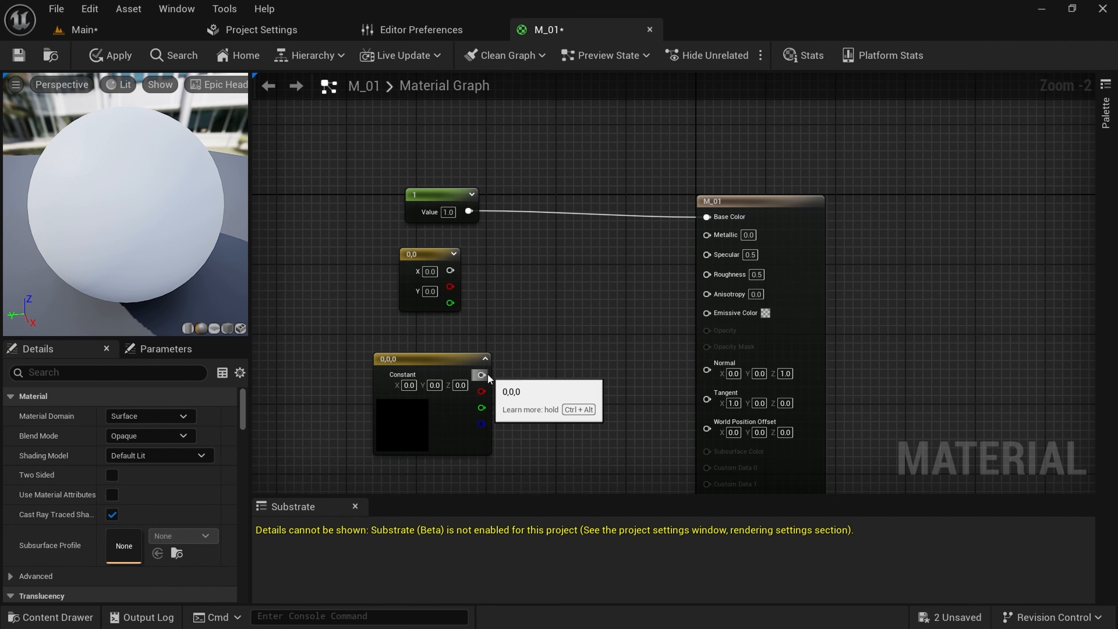
- Connect the Constant3Vector node to M_01's Base Color and set its color to orange-red with R 1.0, G 0.032419, B 0.0
left_click_drag(481, 375, 706, 216)
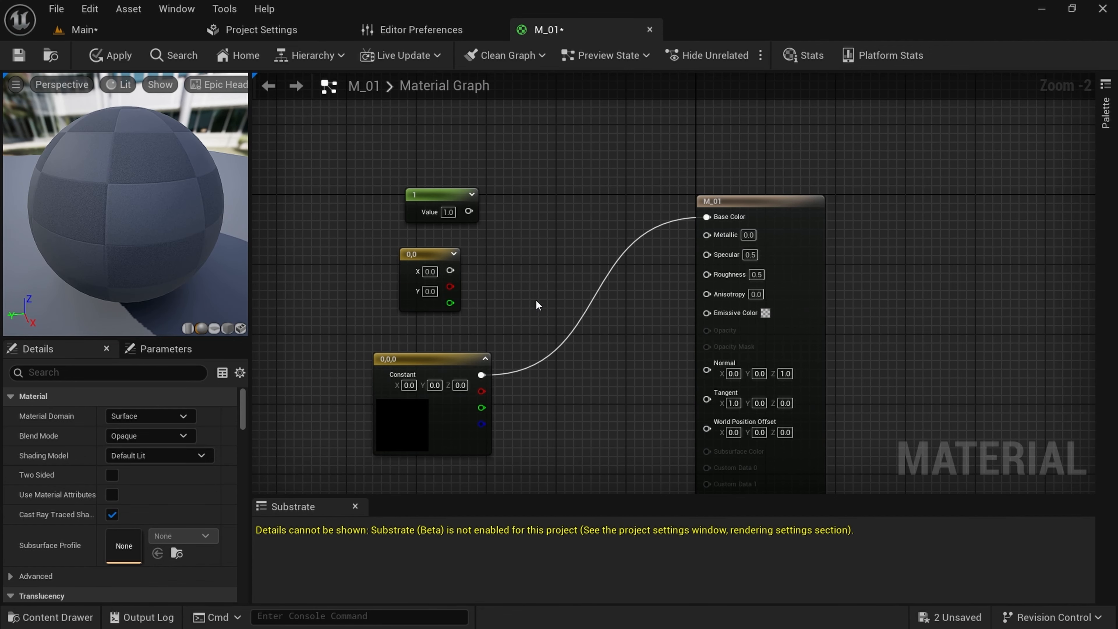
right_click_drag(538, 304, 594, 242)
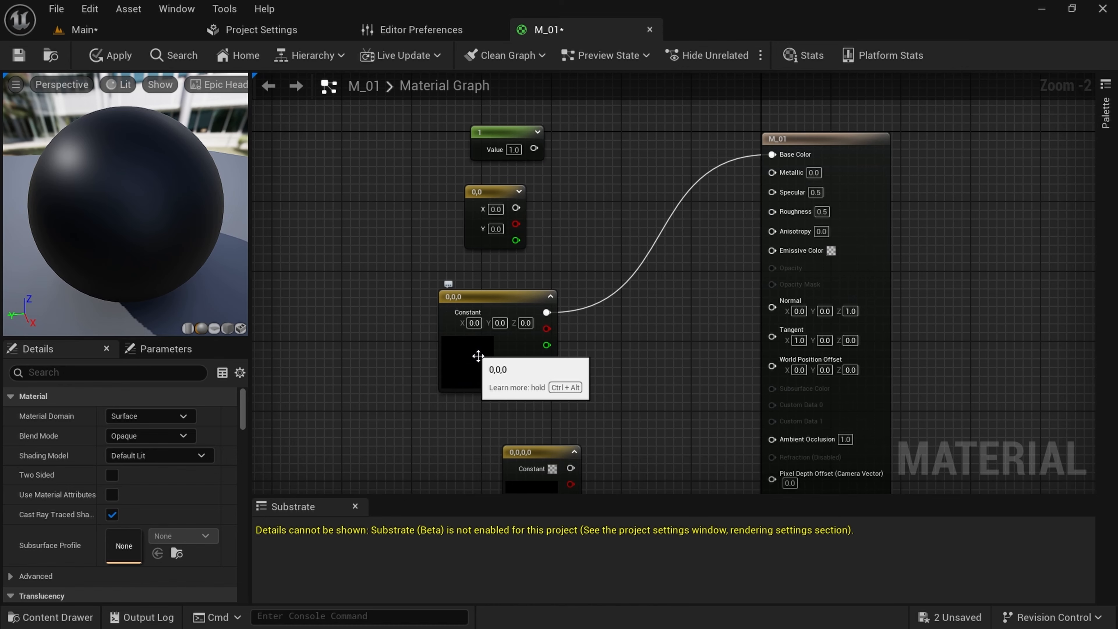
scroll(468, 371, "up", 2)
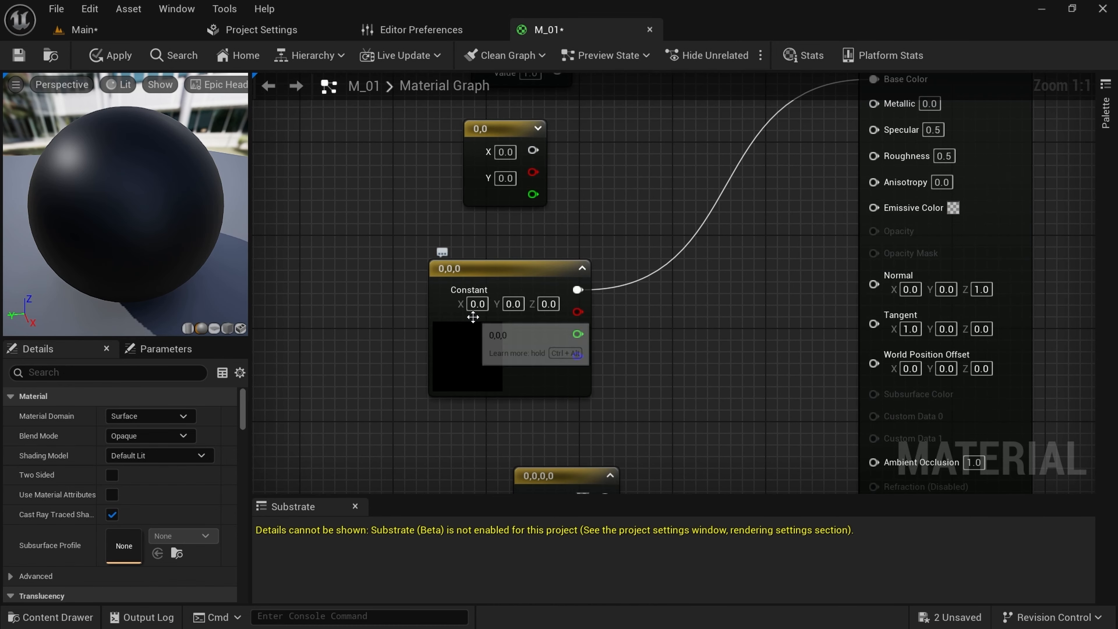
double_click(464, 375)
left_click_drag(673, 417, 680, 294)
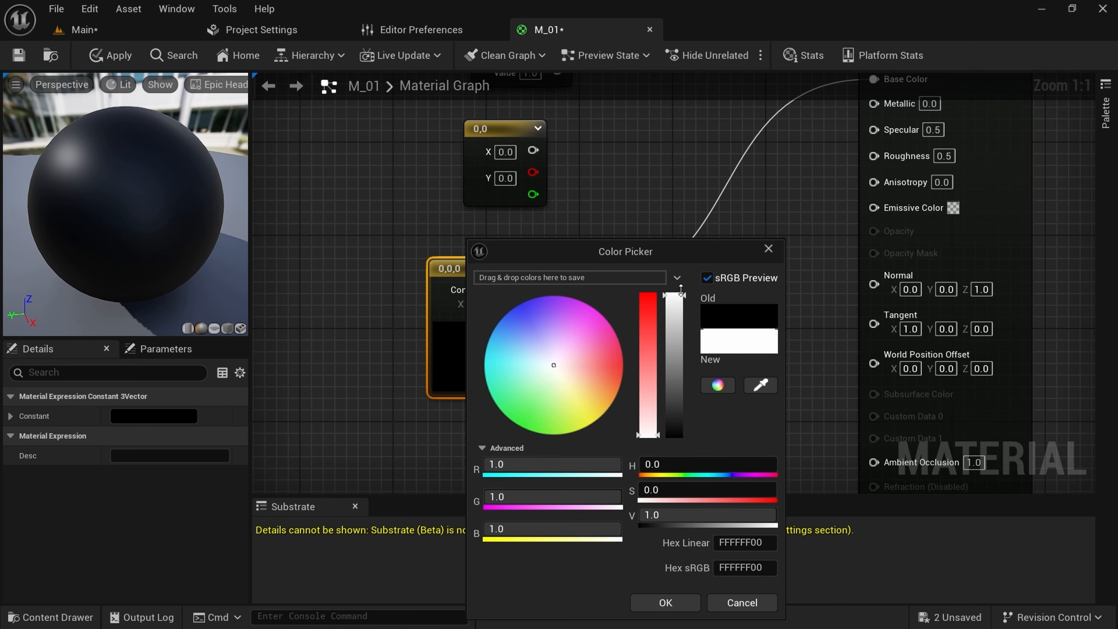
left_click_drag(557, 360, 632, 367)
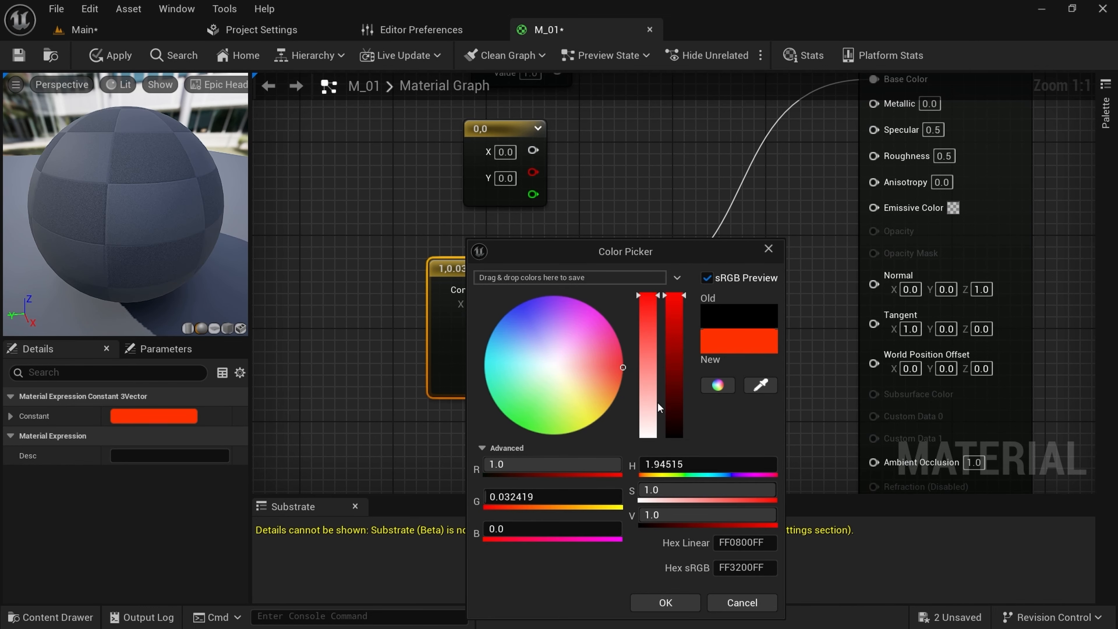
left_click(682, 603)
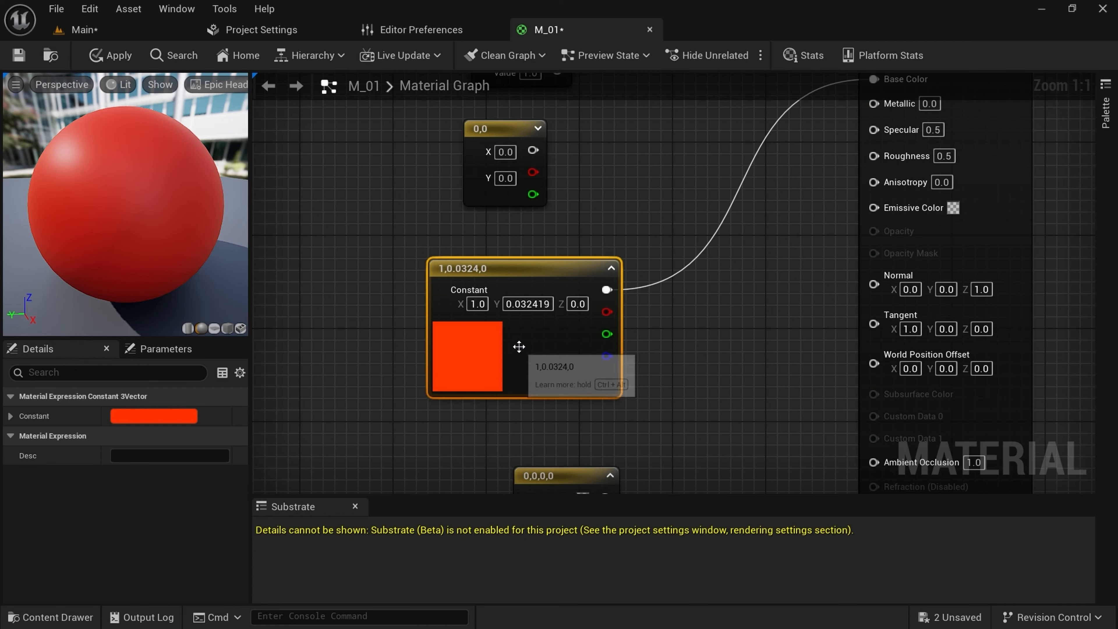
- Remove the unused constant nodes, place the orange-red Constant3Vector beside Base Color, and apply the changes to M_01
scroll(528, 348, "down", 2)
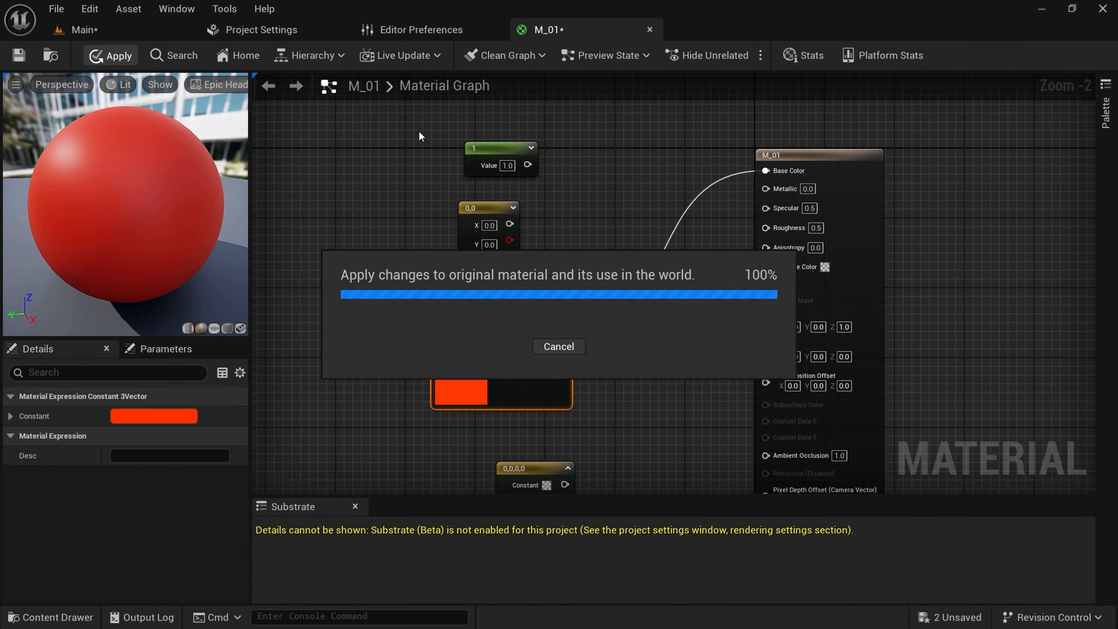
left_click_drag(432, 128, 584, 282)
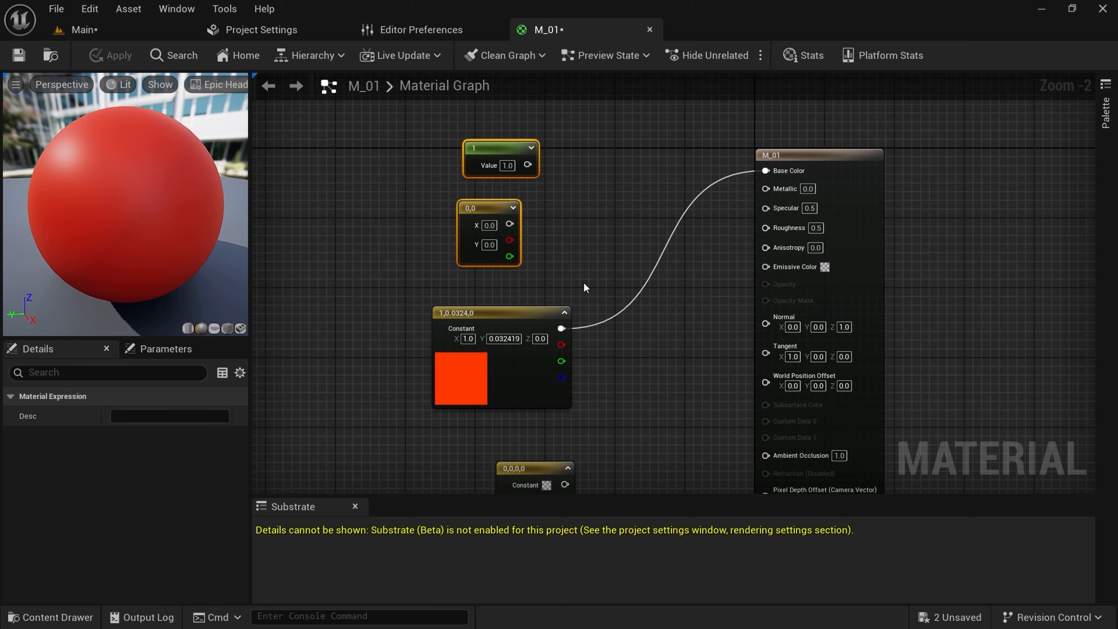
left_click_drag(484, 346, 477, 212)
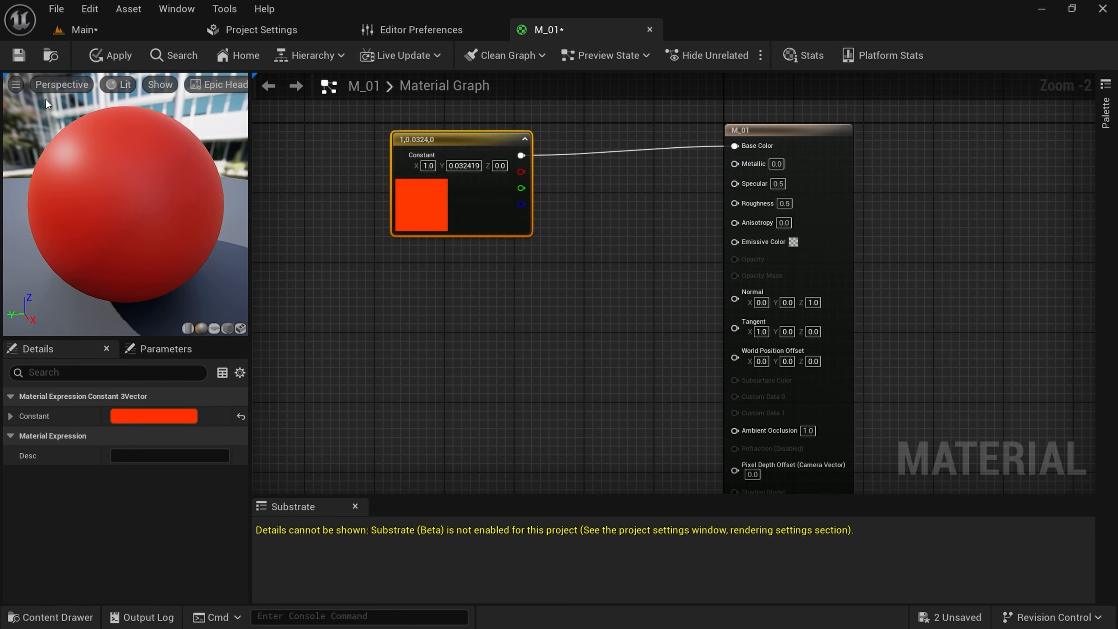
left_click(99, 58)
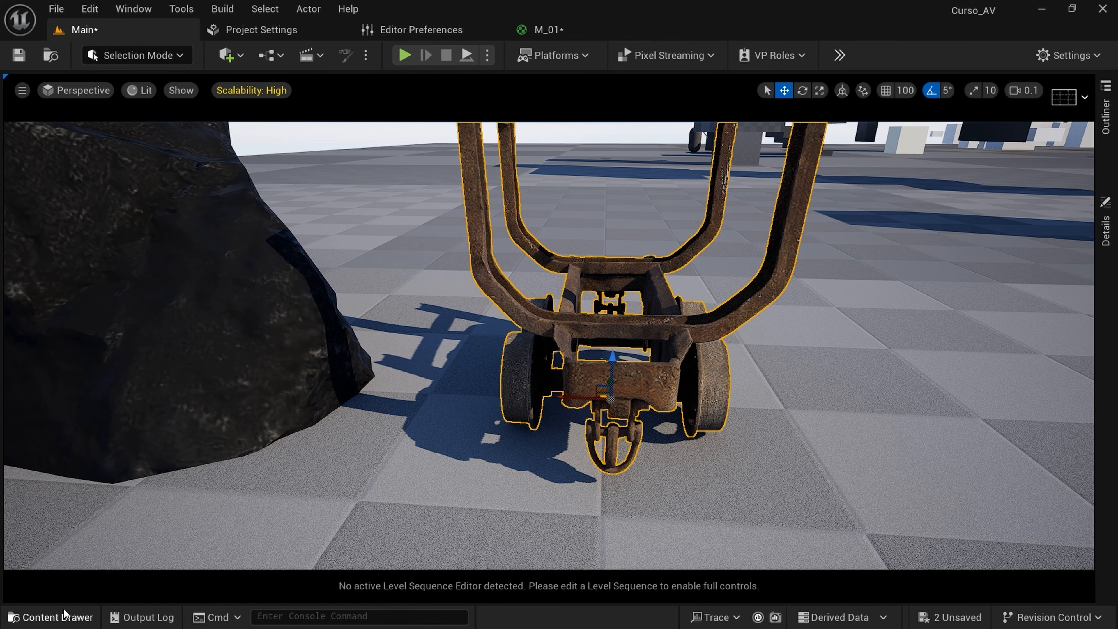
- Apply the M_01 material from the Materials folder to the mine cart in the Main level
left_click(57, 617)
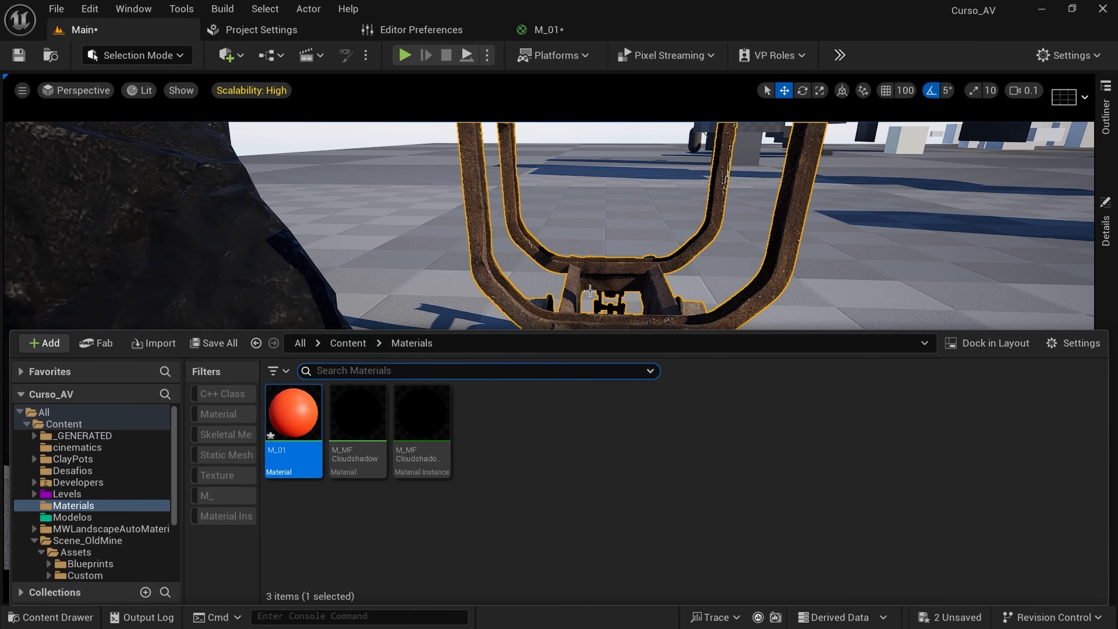
right_click_drag(564, 328, 566, 347)
key("ctrl+space")
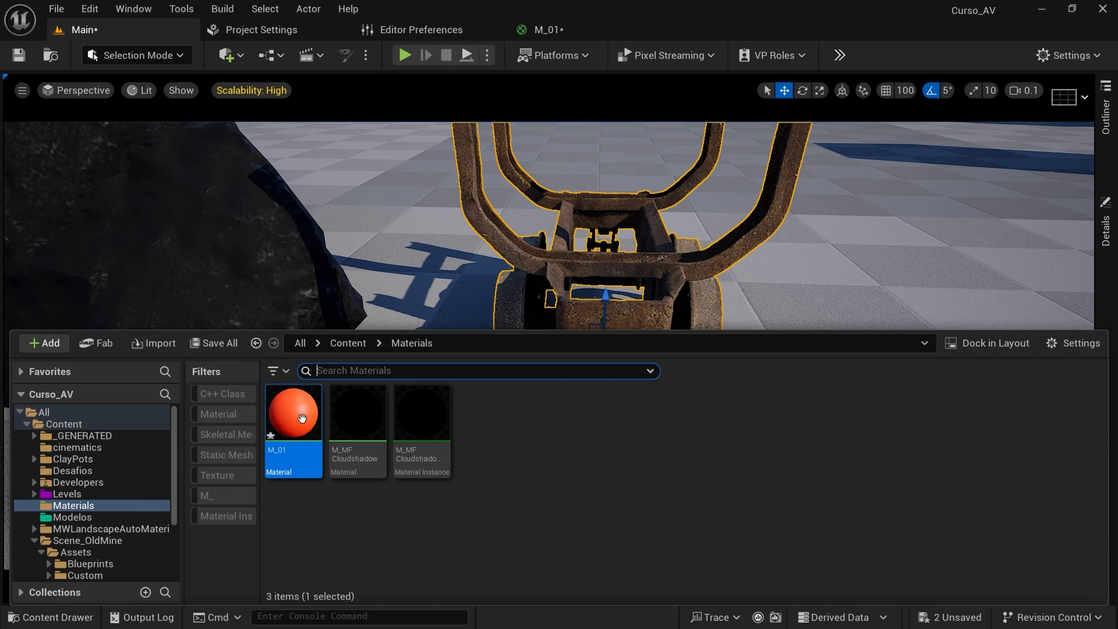
left_click(289, 408)
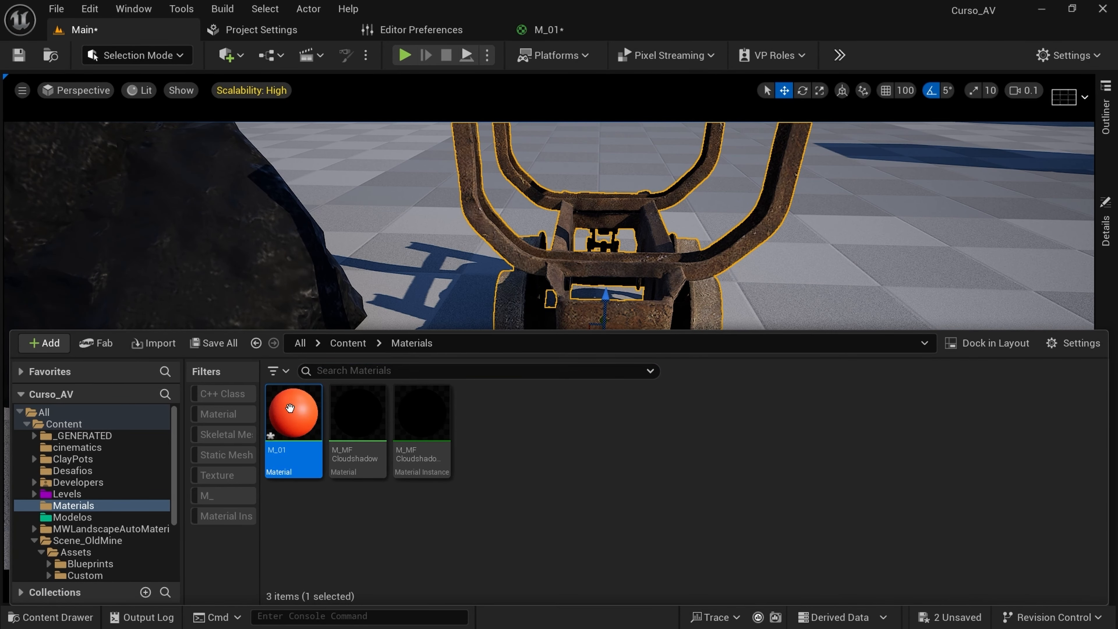
left_click_drag(290, 408, 515, 295)
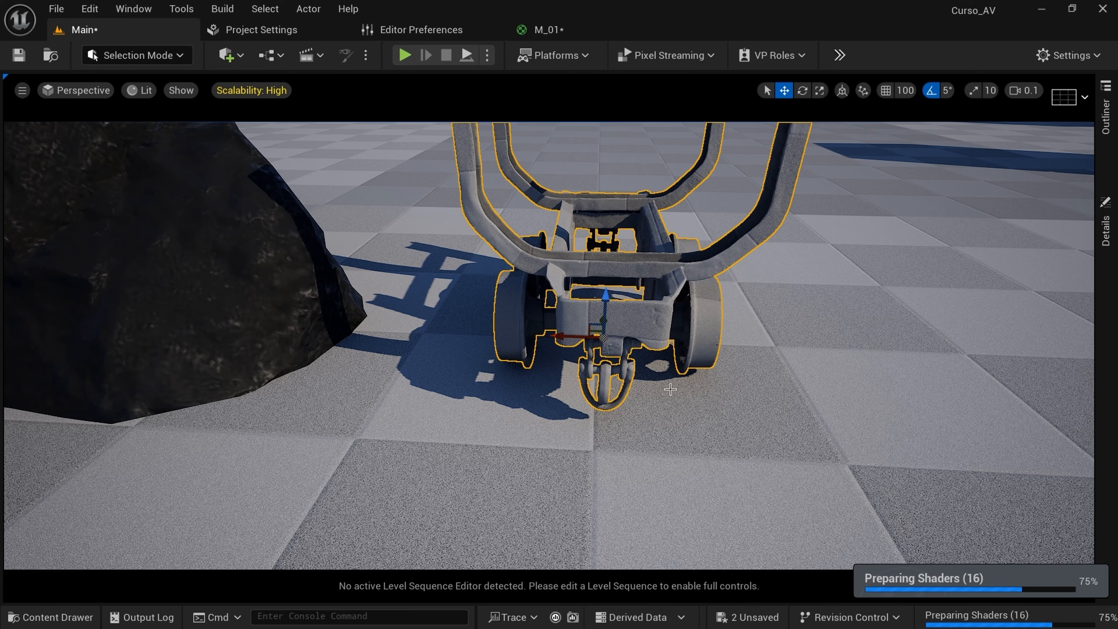
right_click_drag(670, 389, 684, 359)
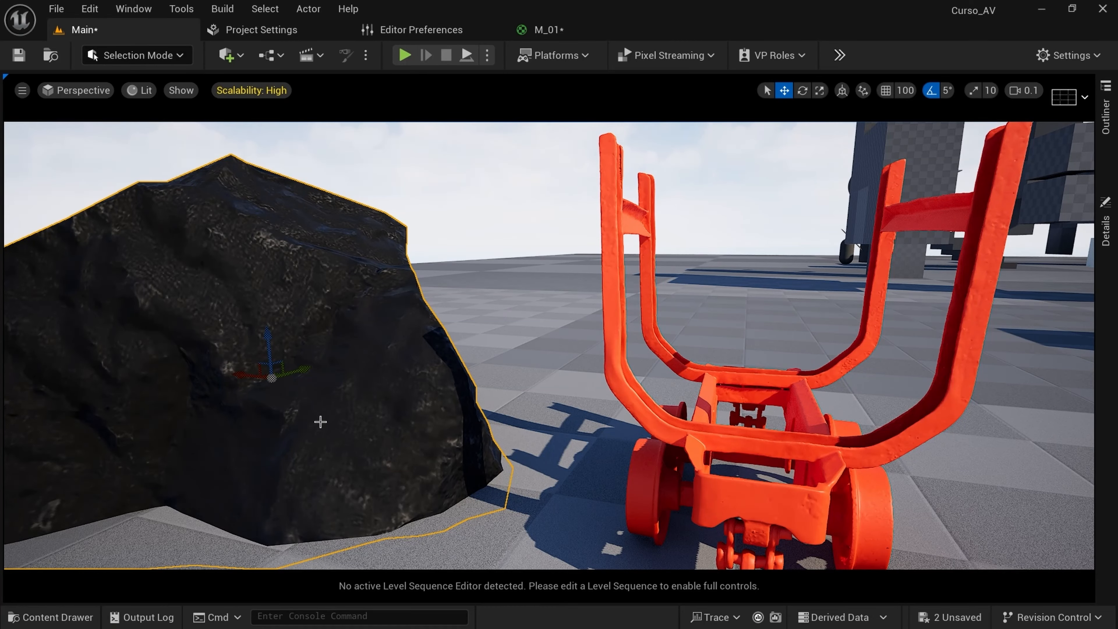
- Assign M_01 to material Element 0 of the SM_MWAM_StoneA rock in the Main level
key("ctrl+space")
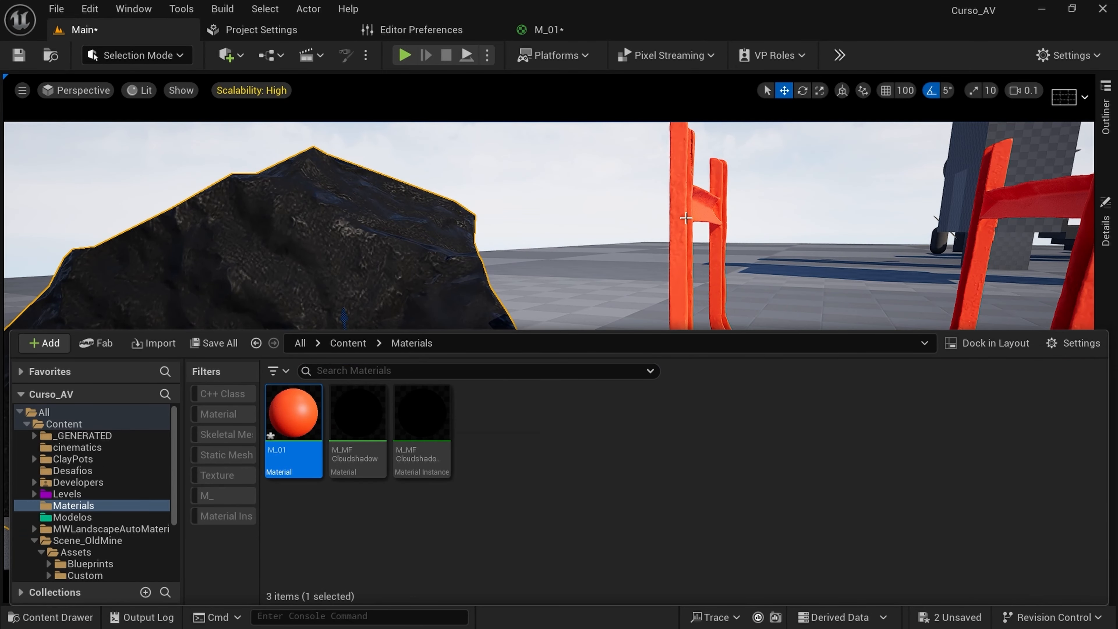
left_click(1105, 229)
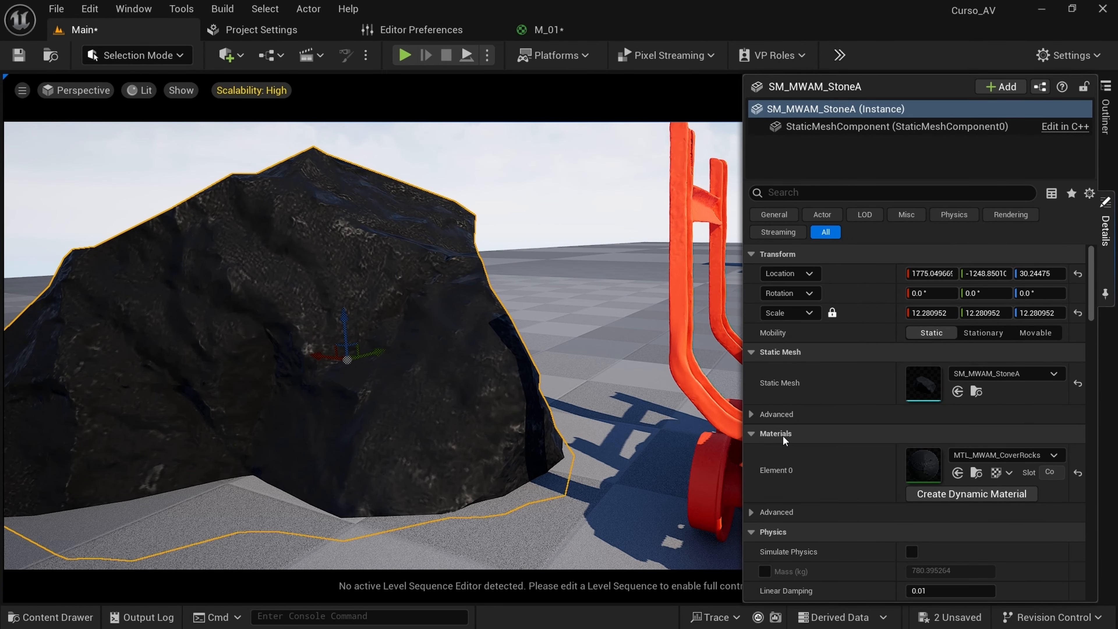
left_click(956, 472)
right_click_drag(440, 419, 445, 418)
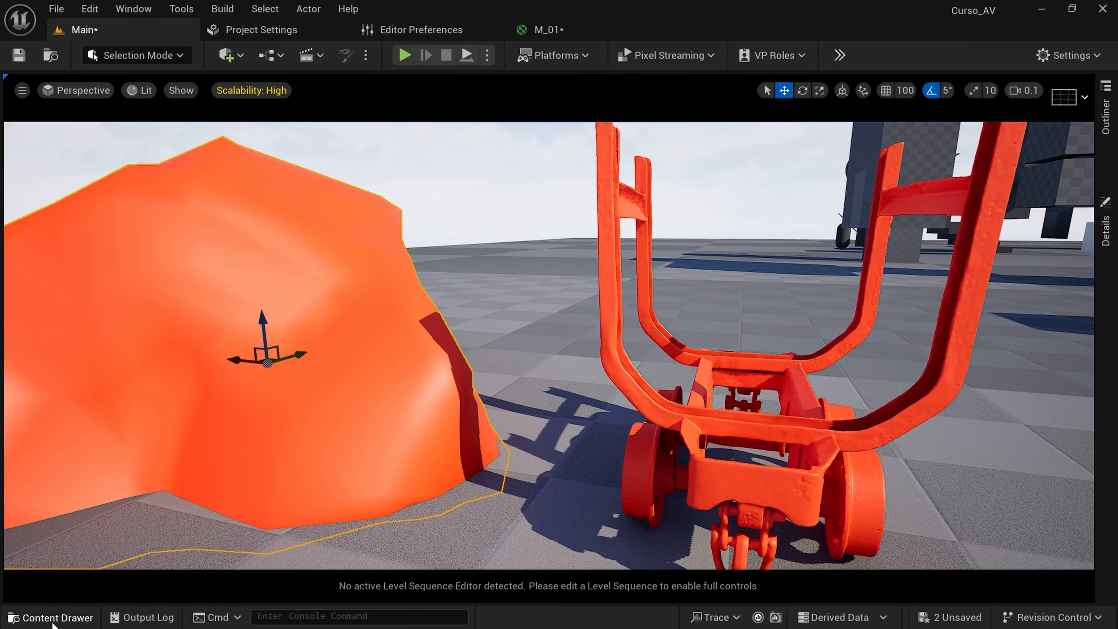
key("ctrl+space")
left_click(553, 29)
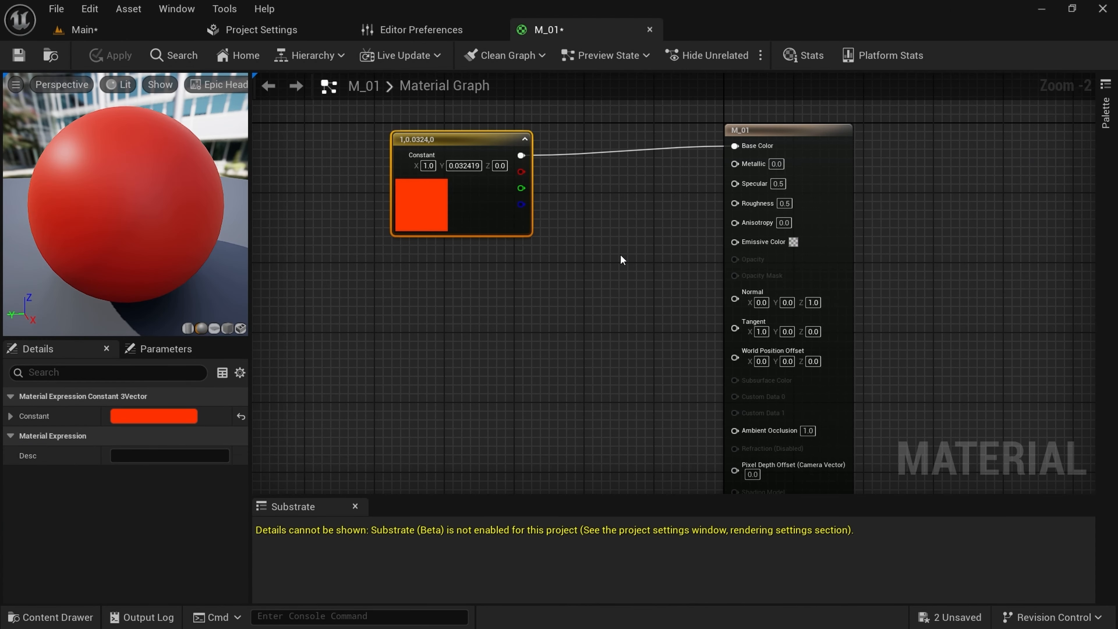
right_click_drag(561, 245, 631, 269)
left_click_drag(492, 251, 466, 225)
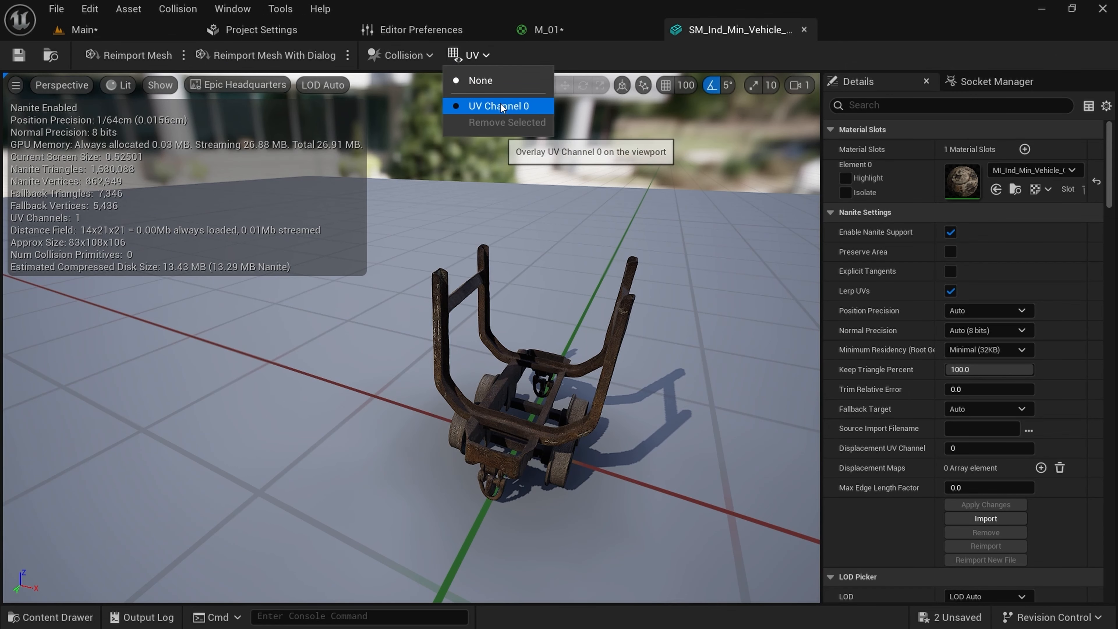
- Overlay UV Channel 0 on the cart's static mesh and compare its UV layout with the cart's color texture
left_click(488, 102)
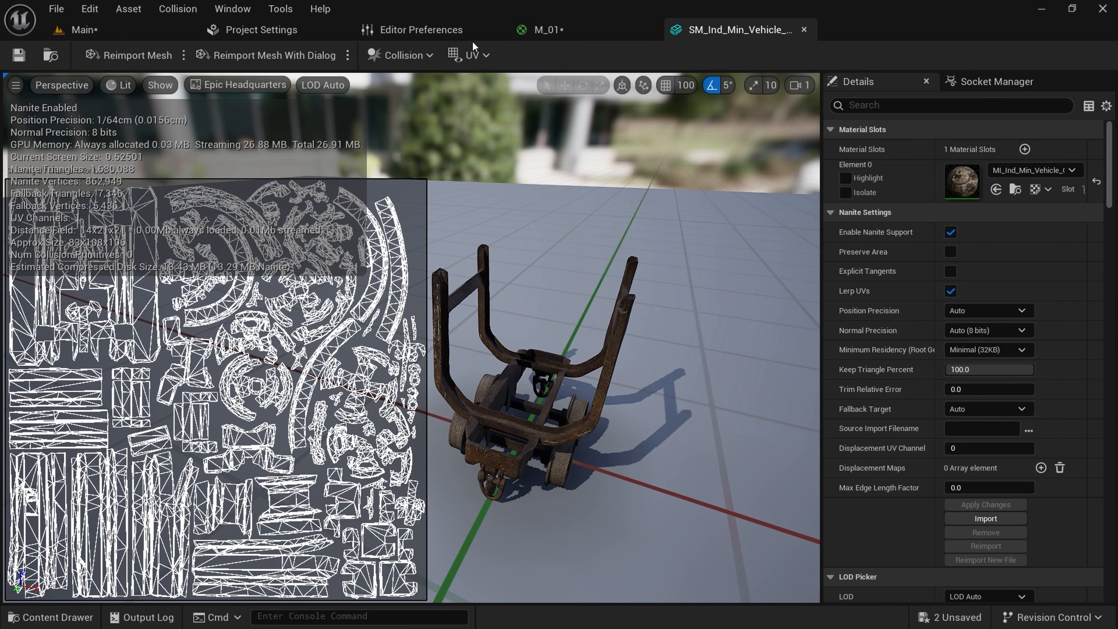
left_click(58, 615)
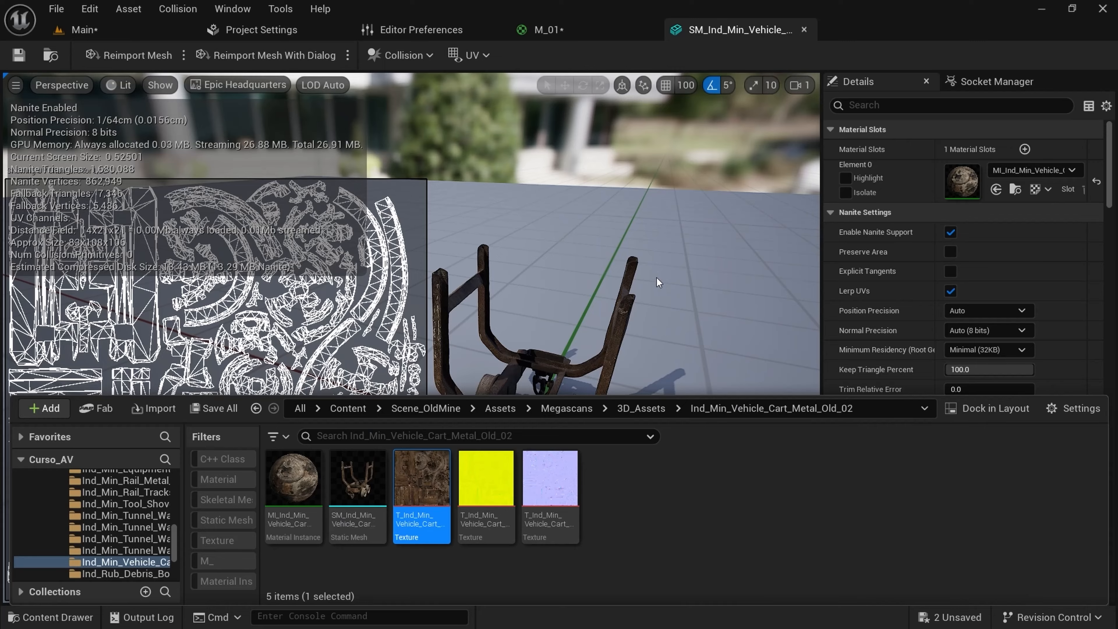
key("Return")
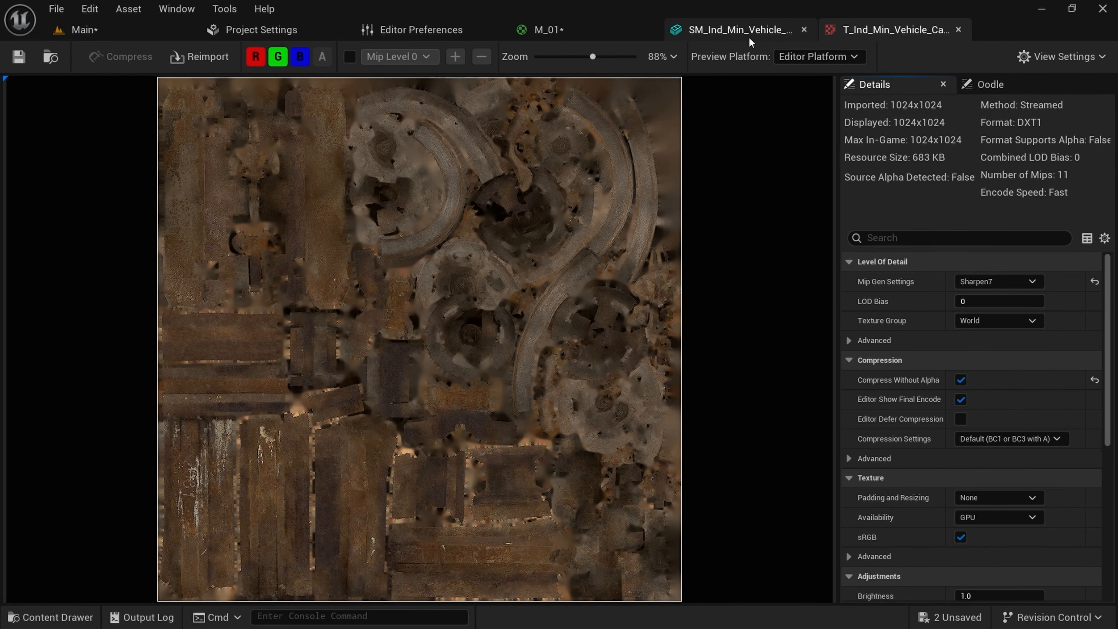
left_click(739, 32)
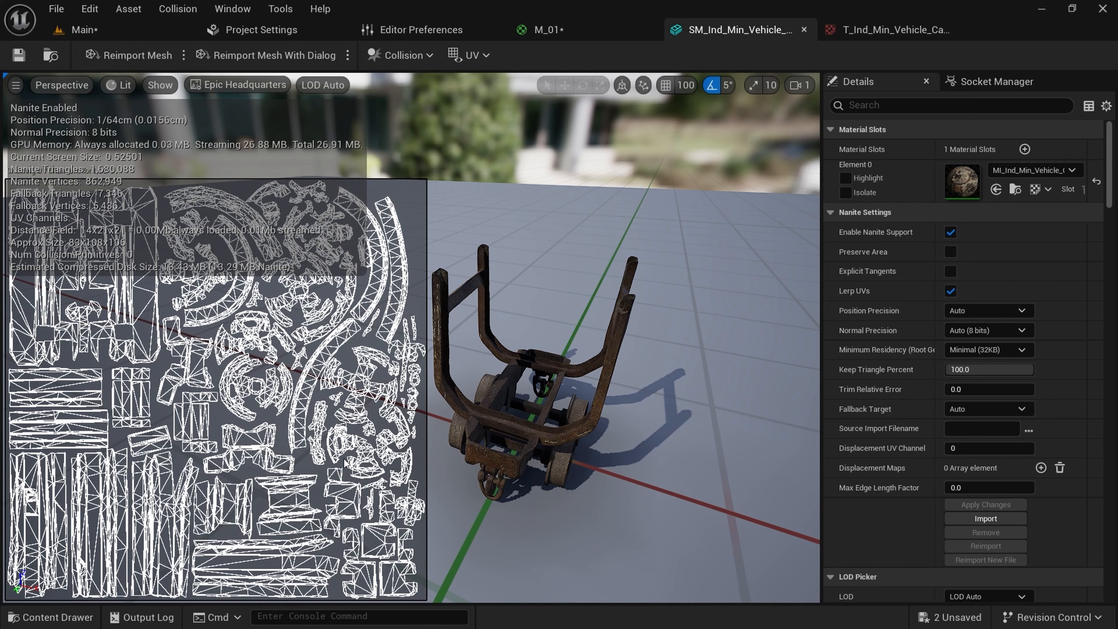
left_click_drag(545, 379, 414, 321)
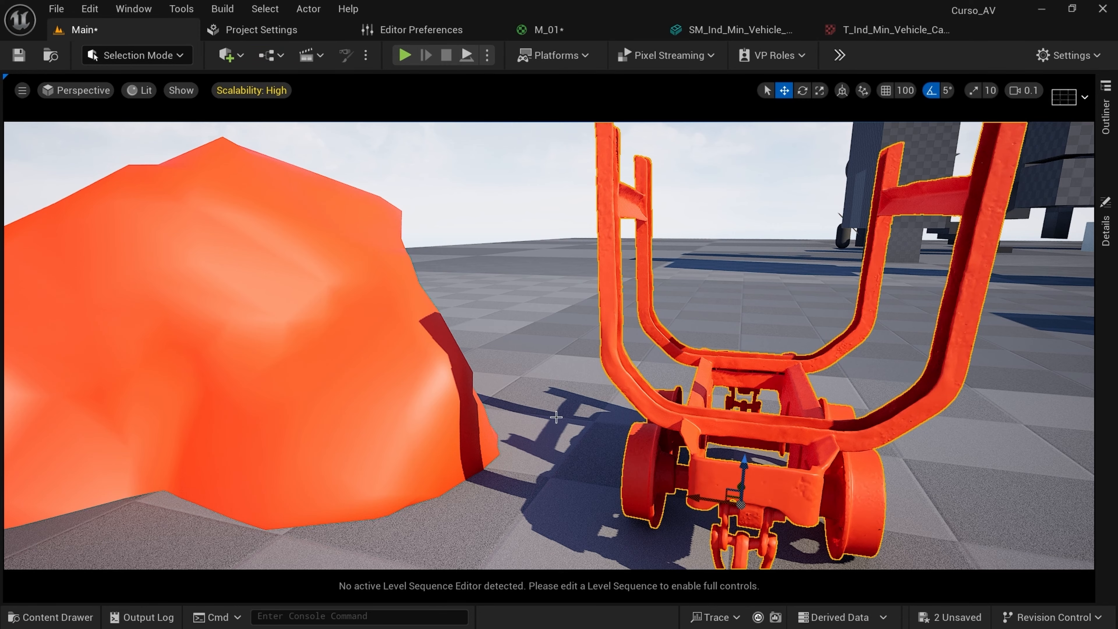
- Open the rock's SM_MWAM_StoneA mesh from the level and overlay its UV Channel 0 to compare it with the cart's UV layout
right_click_drag(656, 427, 748, 447)
key("a")
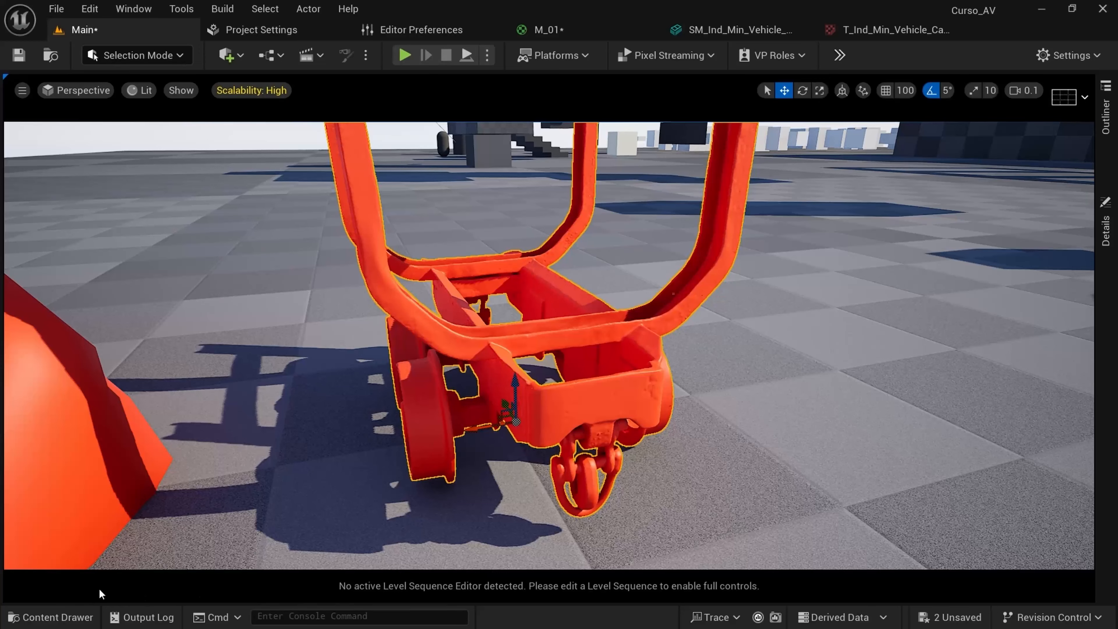
left_click(48, 617)
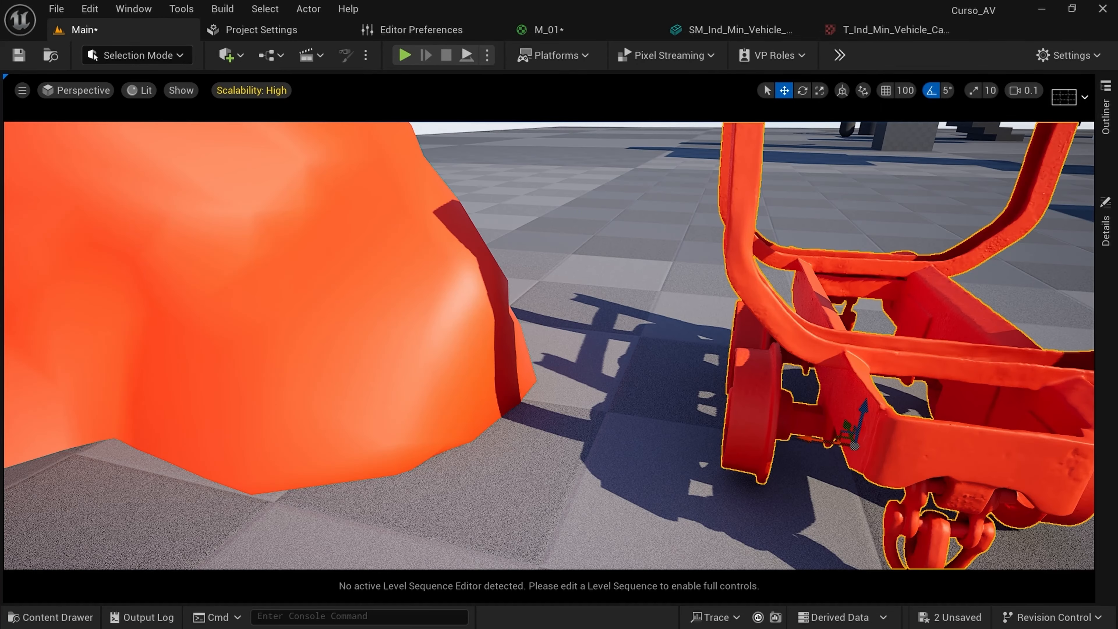
right_click_drag(501, 290, 434, 284)
left_click(440, 286)
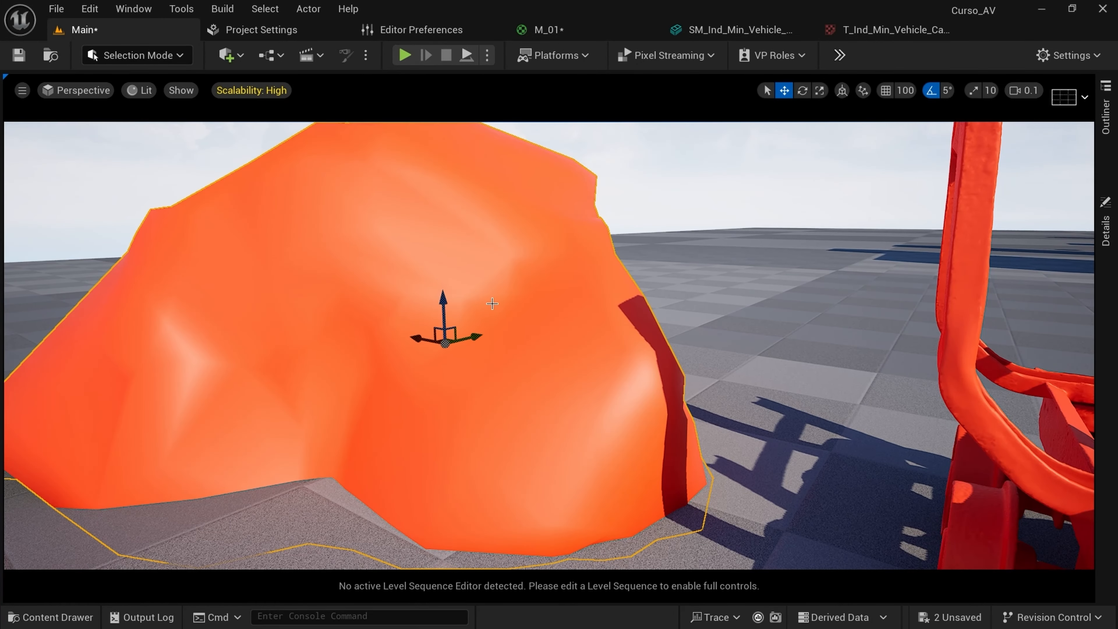
key("ctrl+e")
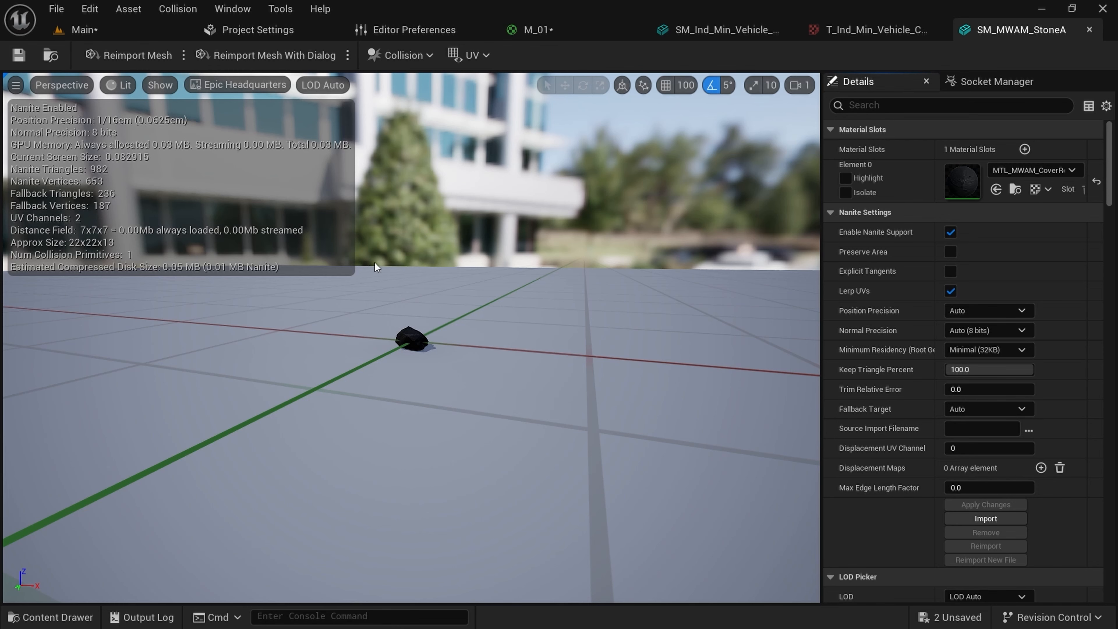
left_click(469, 55)
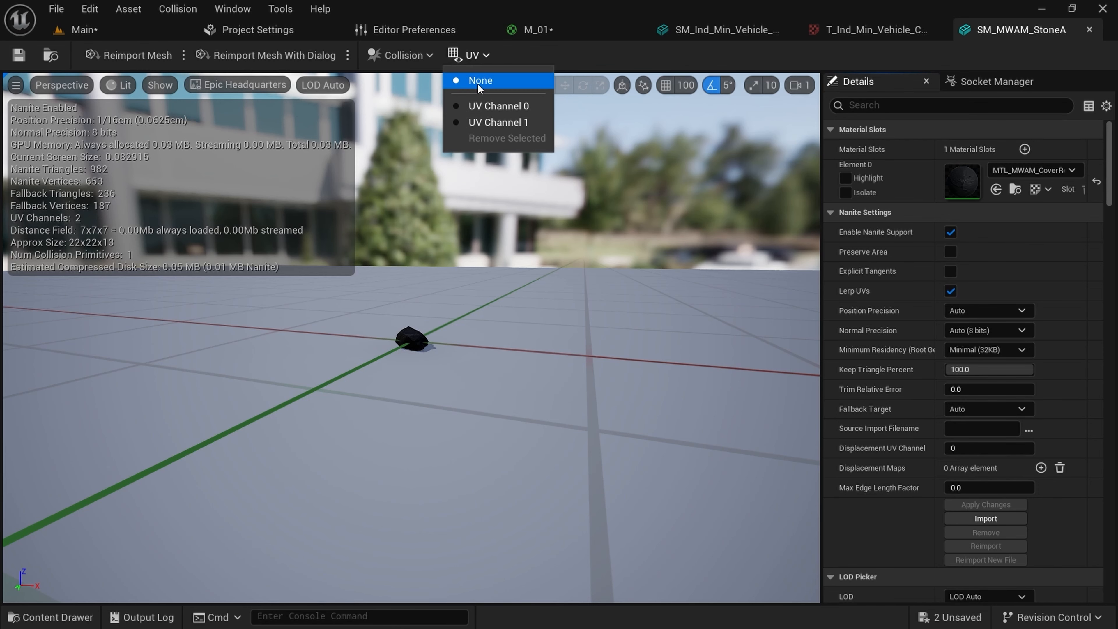
left_click(497, 109)
key("ctrl+Tab")
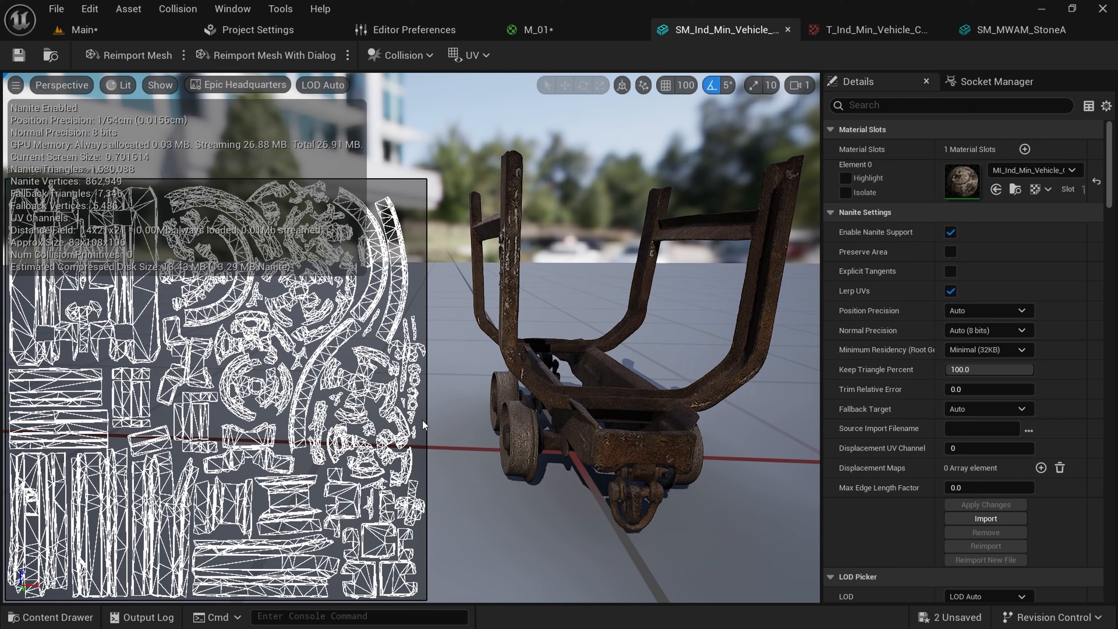
- Apply the cart's material instance from the Ind_Min_Vehicle_Cart_Metal_Old_02 folder to the rock in the Main level
left_click(538, 29)
left_click(115, 31)
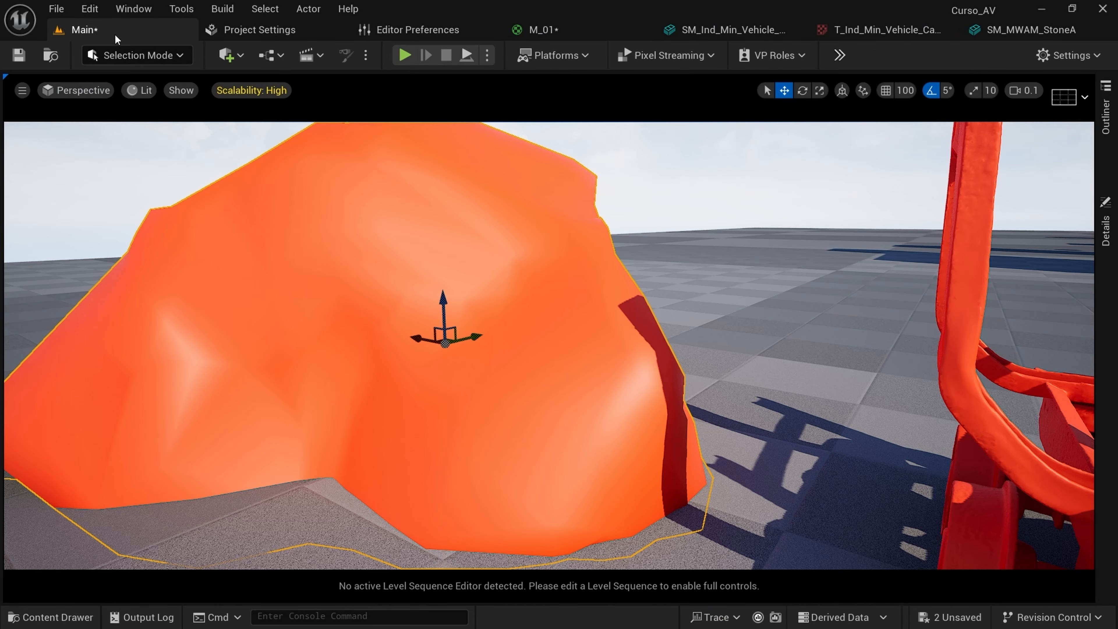
left_click(35, 616)
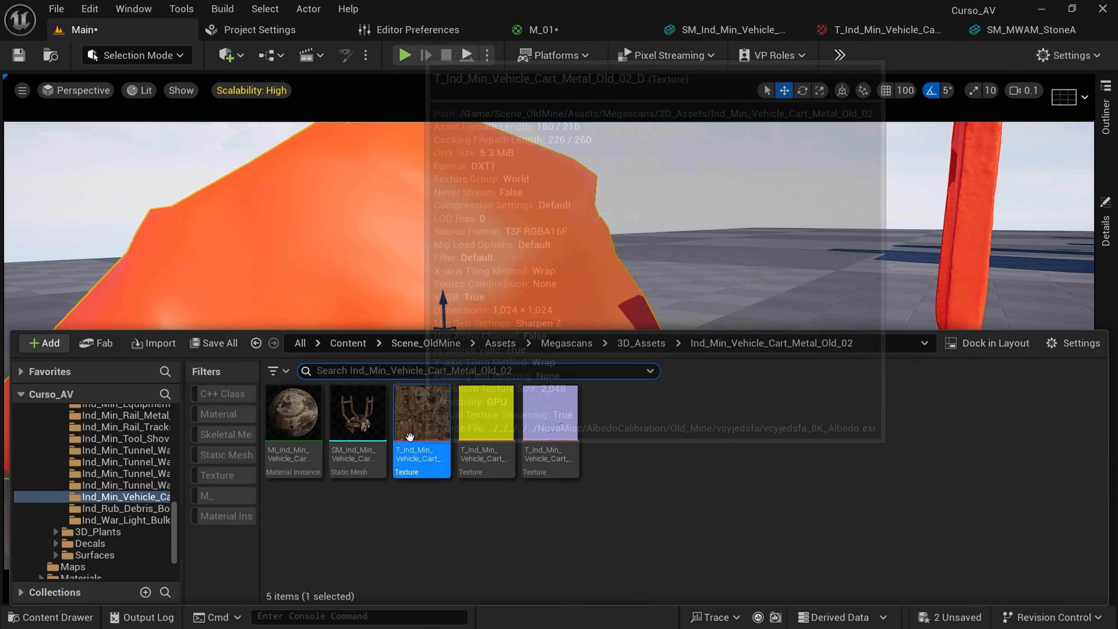
left_click_drag(293, 412, 387, 264)
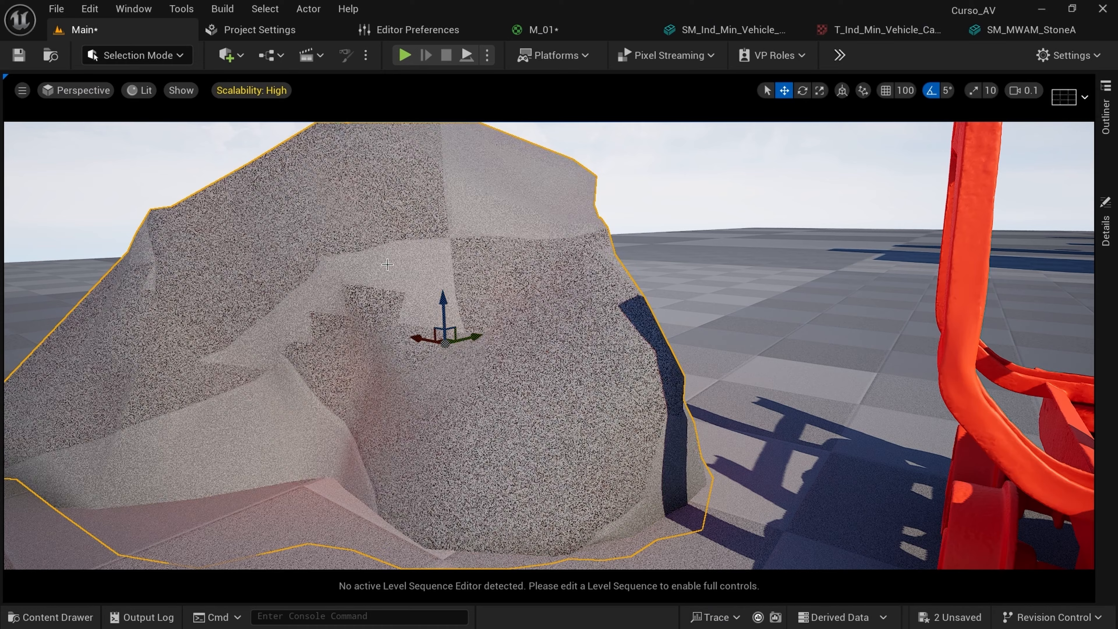
right_click_drag(388, 264, 505, 251)
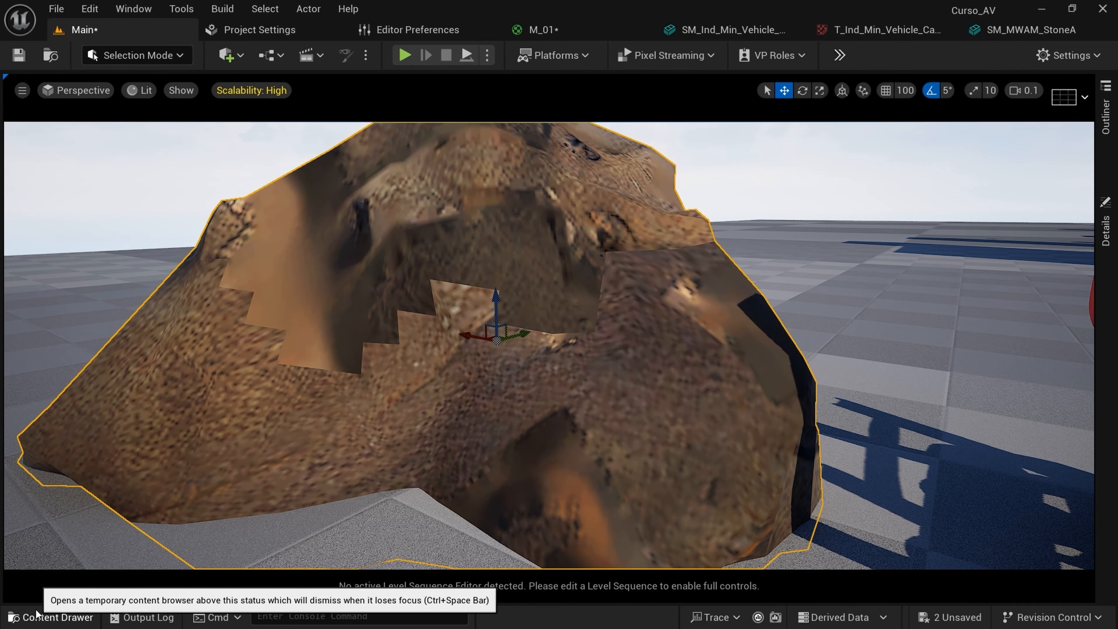
- Compare the cart's UV layout, the rock's UV layout and the cart's color texture with the textured rock in the Main level
left_click(50, 617)
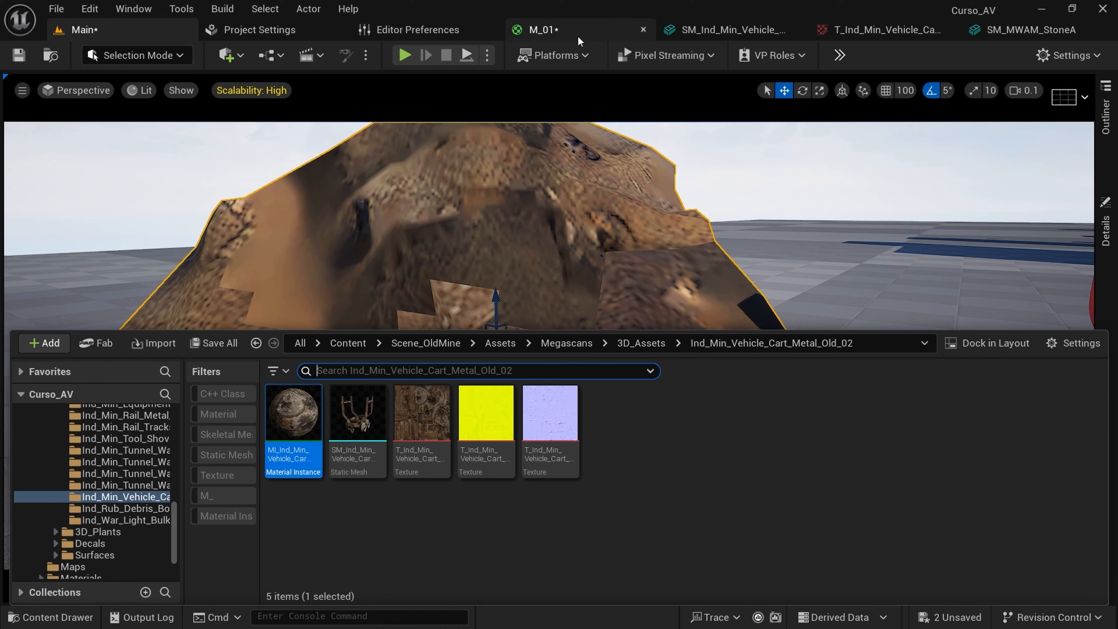
left_click(683, 36)
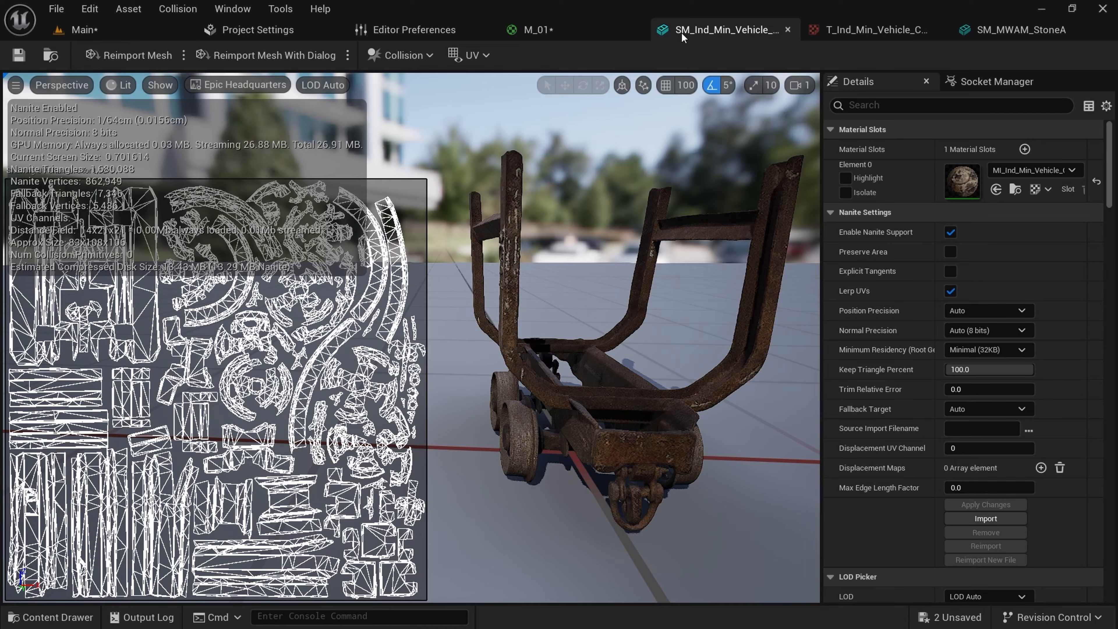
left_click(576, 33)
left_click(984, 40)
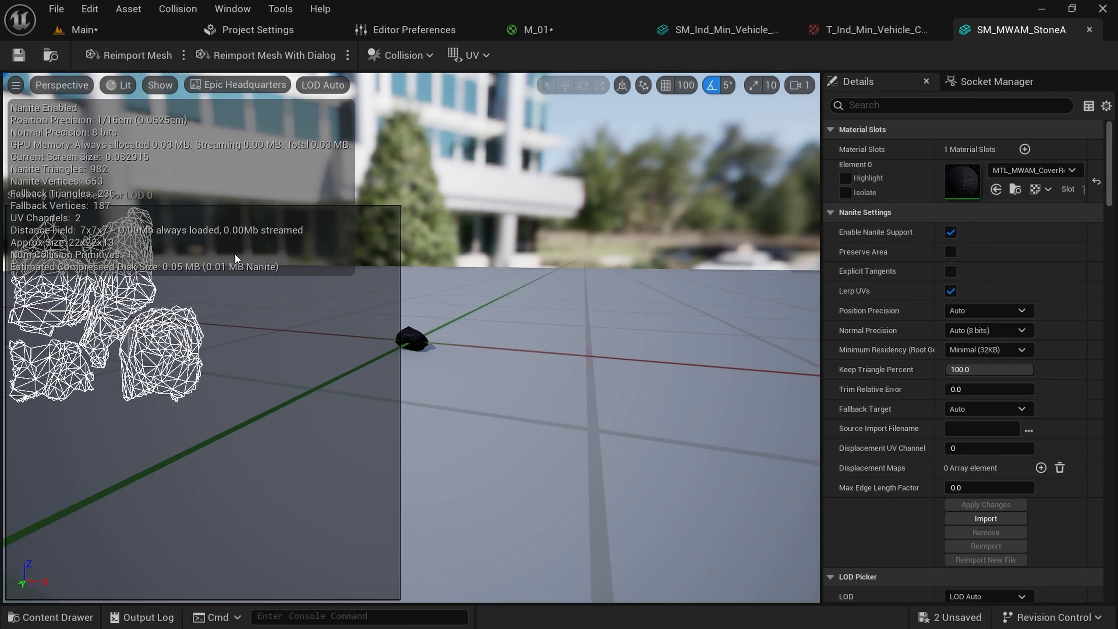
left_click(876, 30)
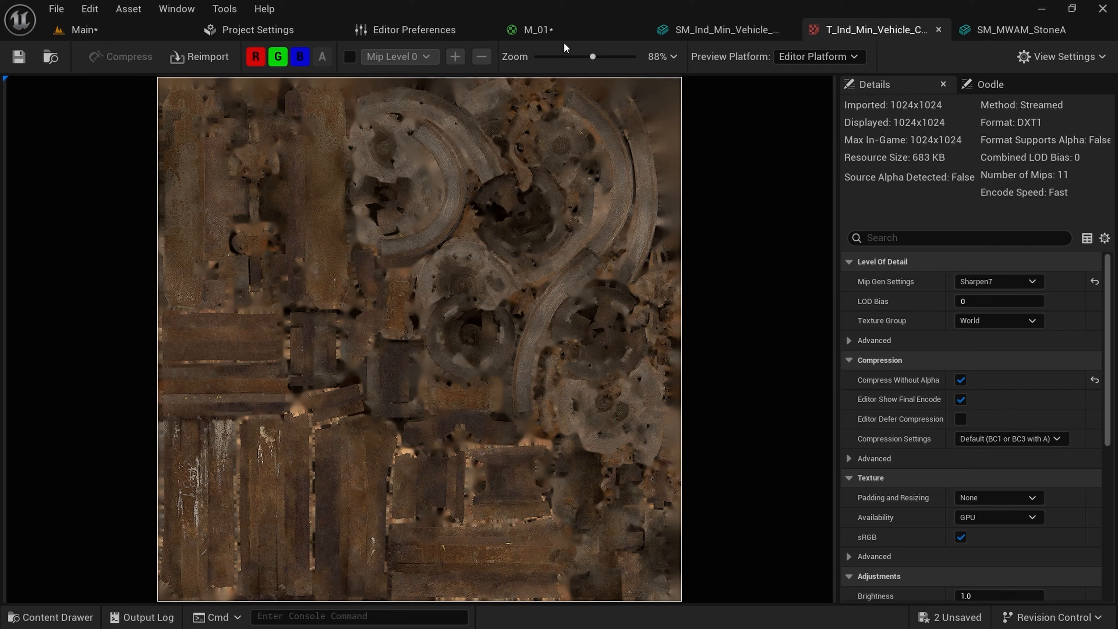
left_click(145, 34)
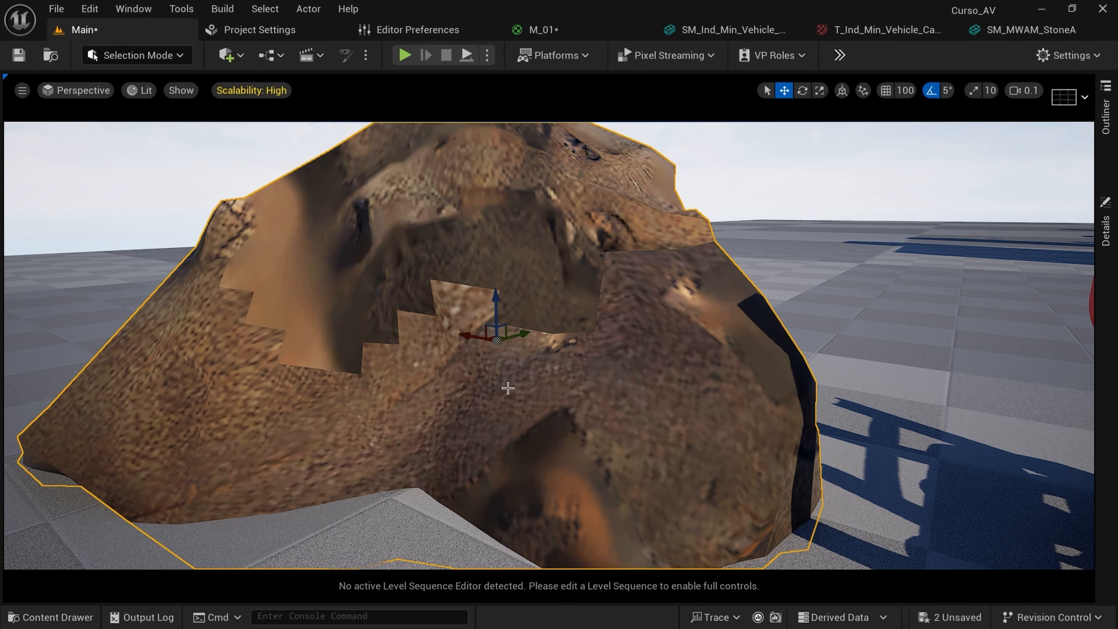
mouse_move(523, 391)
right_mouse_down()
mouse_move(571, 387)
mouse_move(550, 400)
mouse_move(541, 386)
right_mouse_up()
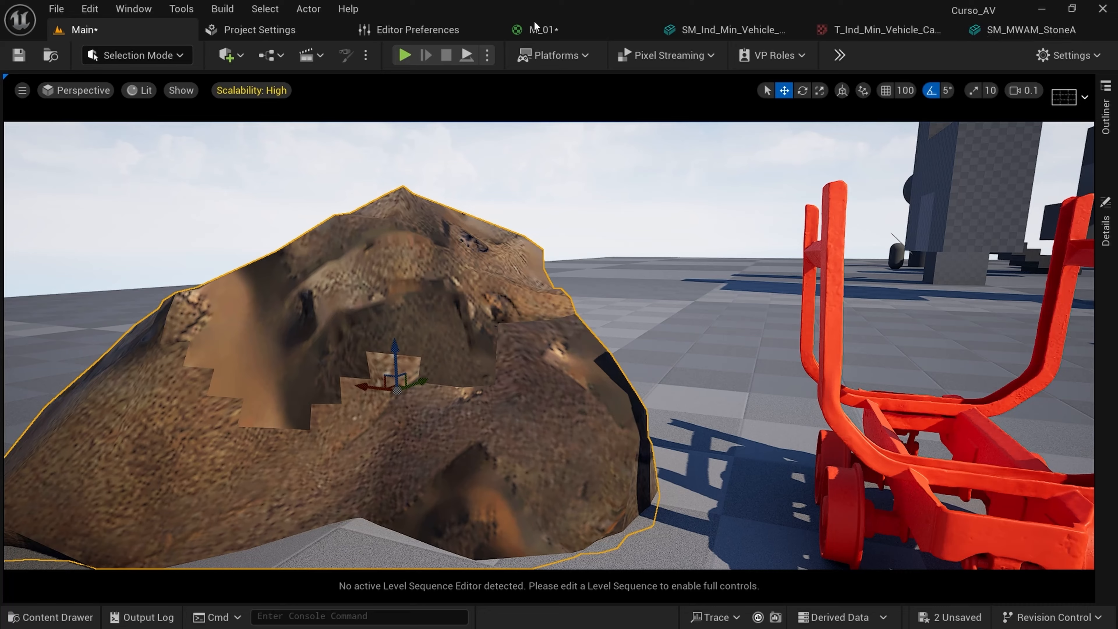
- Add the T_Ind_Min_Vehicle_Cart_Metal_Old_02_D texture to M_01's graph and connect its RGB output to Base Color
left_click(542, 29)
left_click(146, 30)
left_click(50, 617)
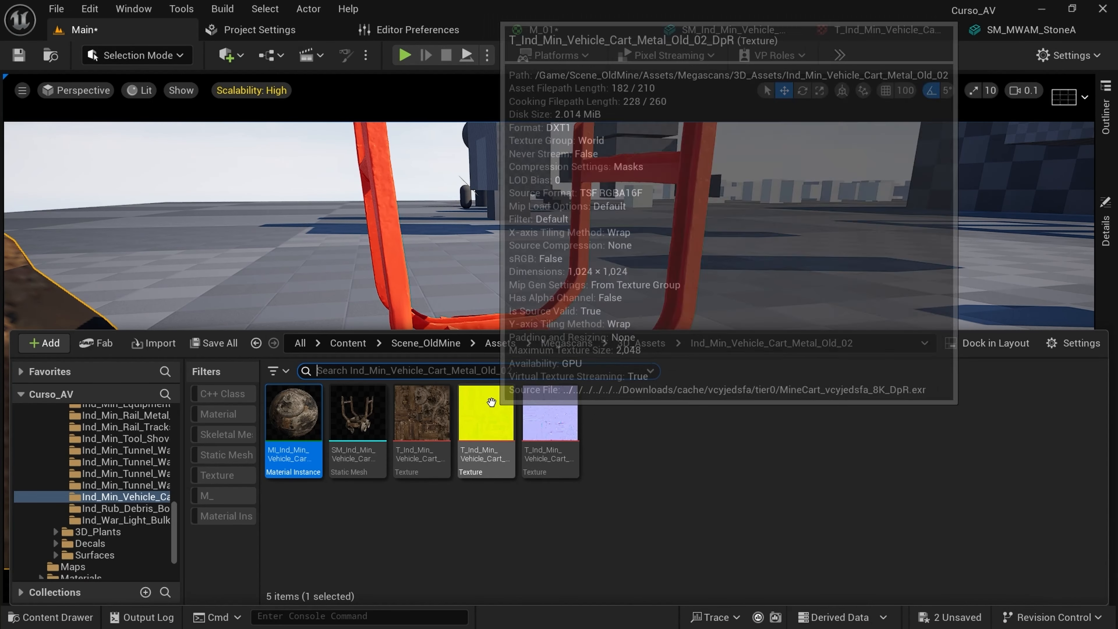
left_click(424, 511)
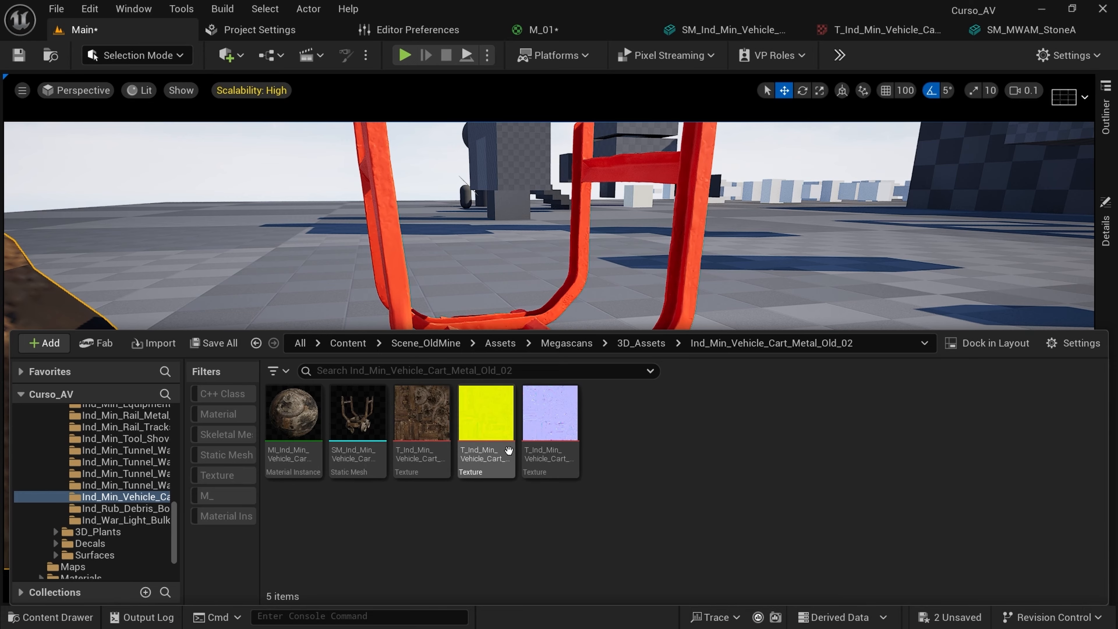
left_click(421, 409)
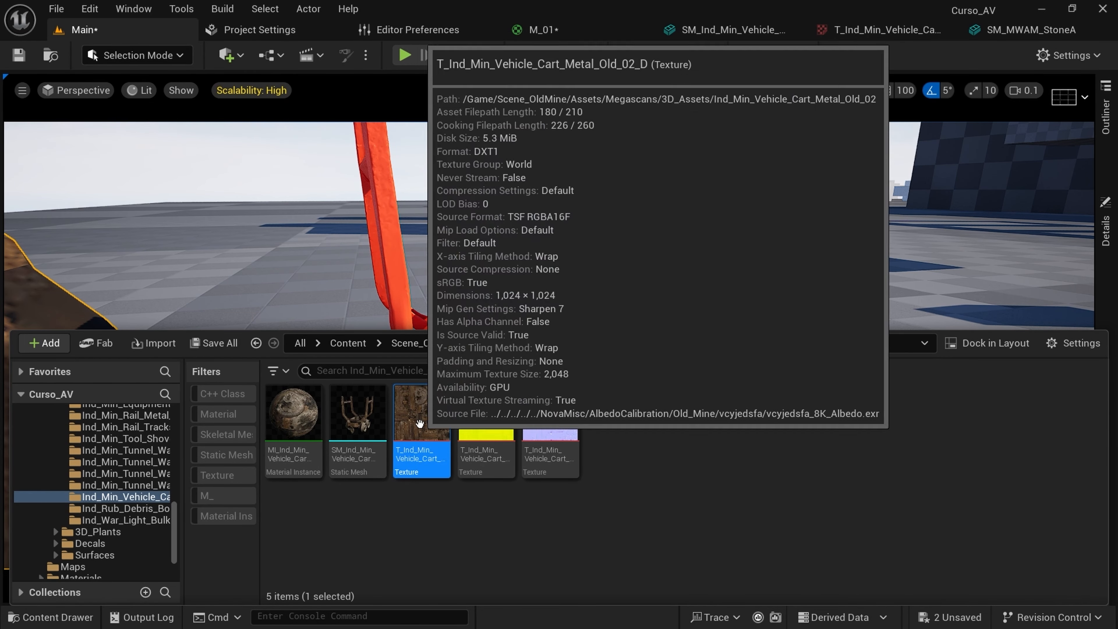
left_click_drag(419, 422, 447, 313)
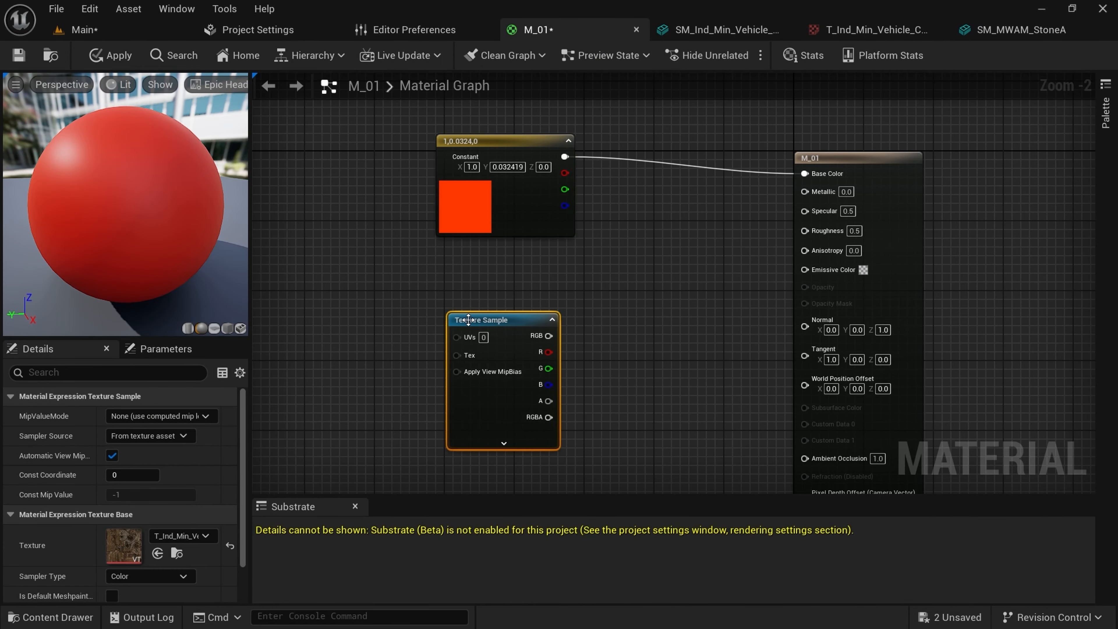
scroll(616, 264, "up", 2)
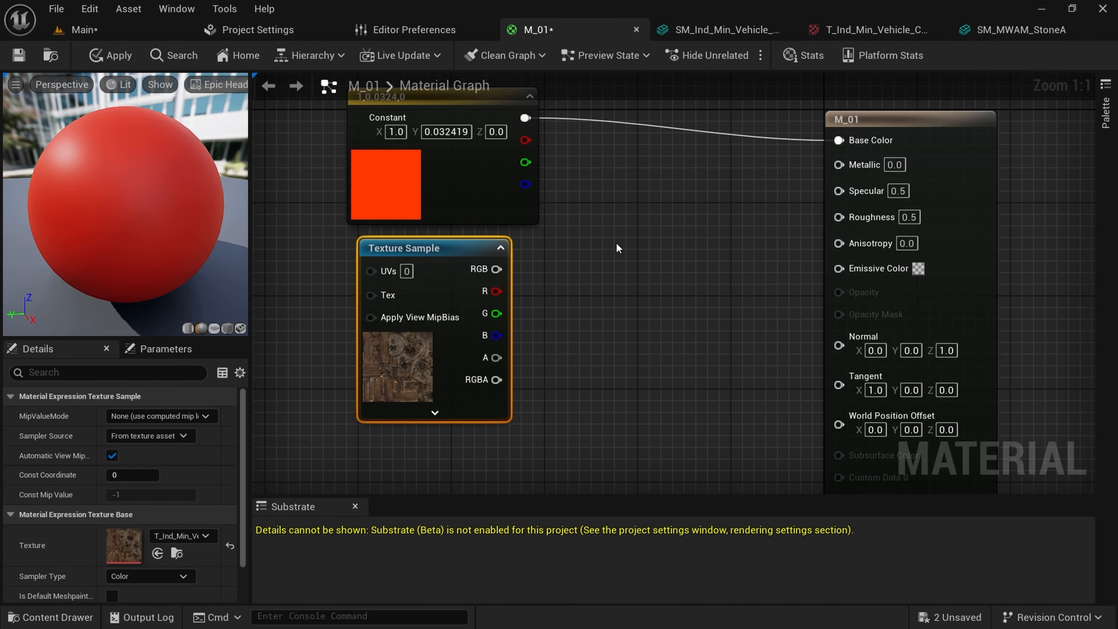
left_click_drag(491, 340, 833, 214)
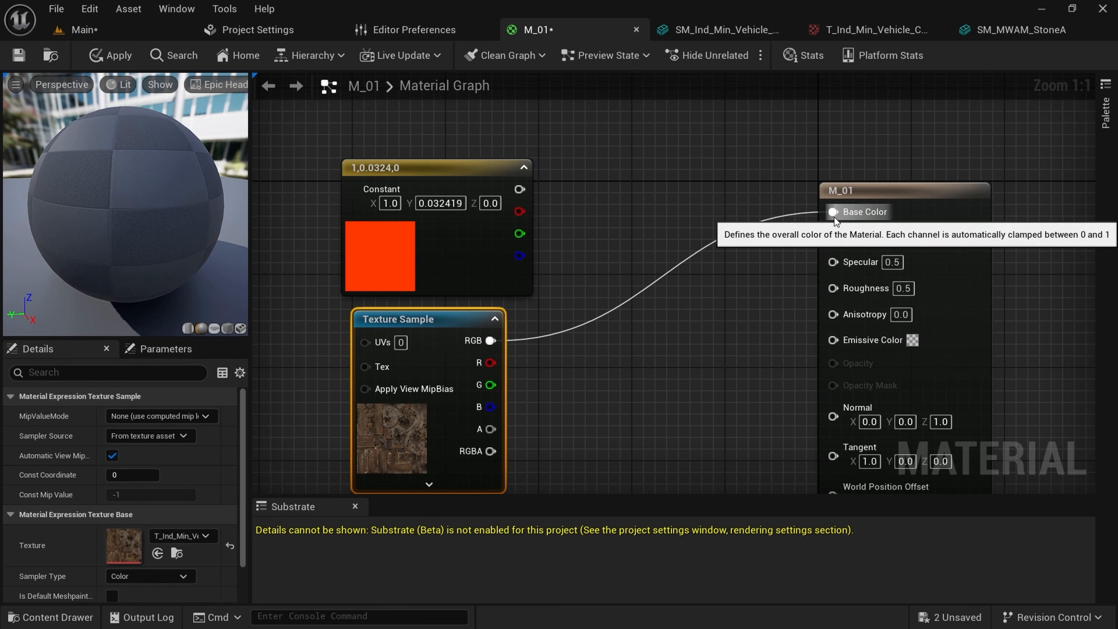
- Inspect the cart in the Main level from several angles to check how the color texture fits its mesh
left_click(90, 32)
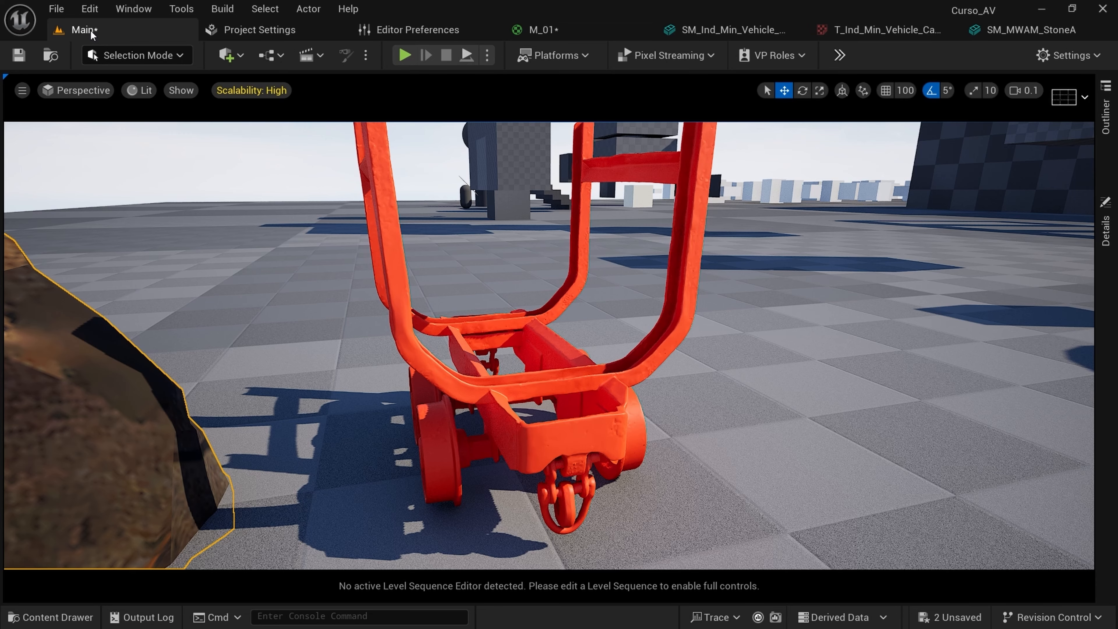
right_click_drag(584, 391, 538, 406)
key("w")
key("d")
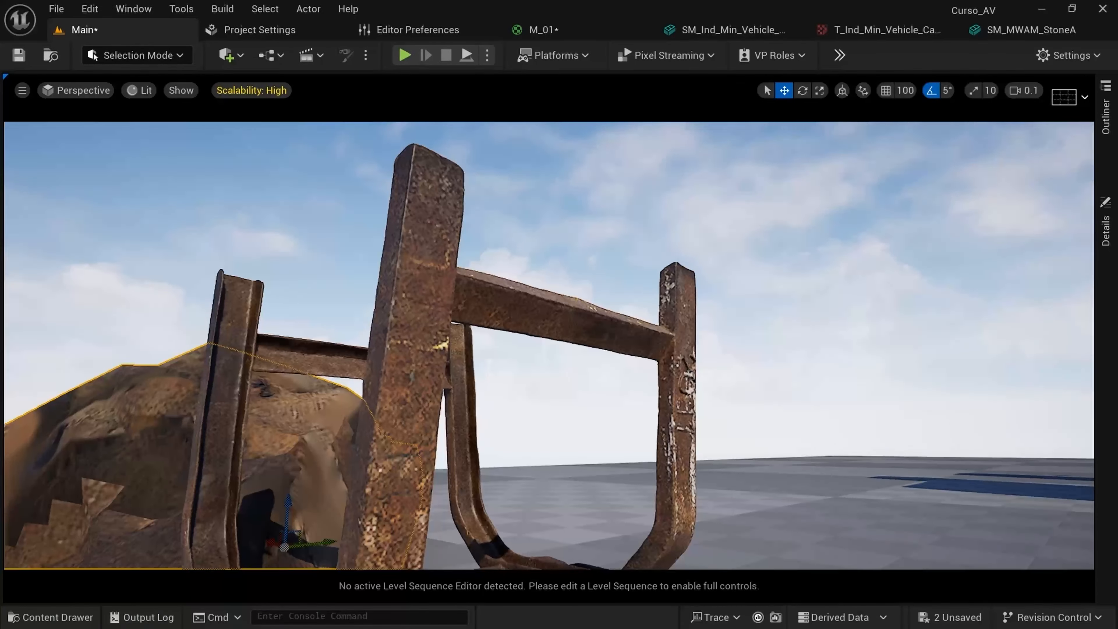
right_click_drag(548, 345, 713, 419)
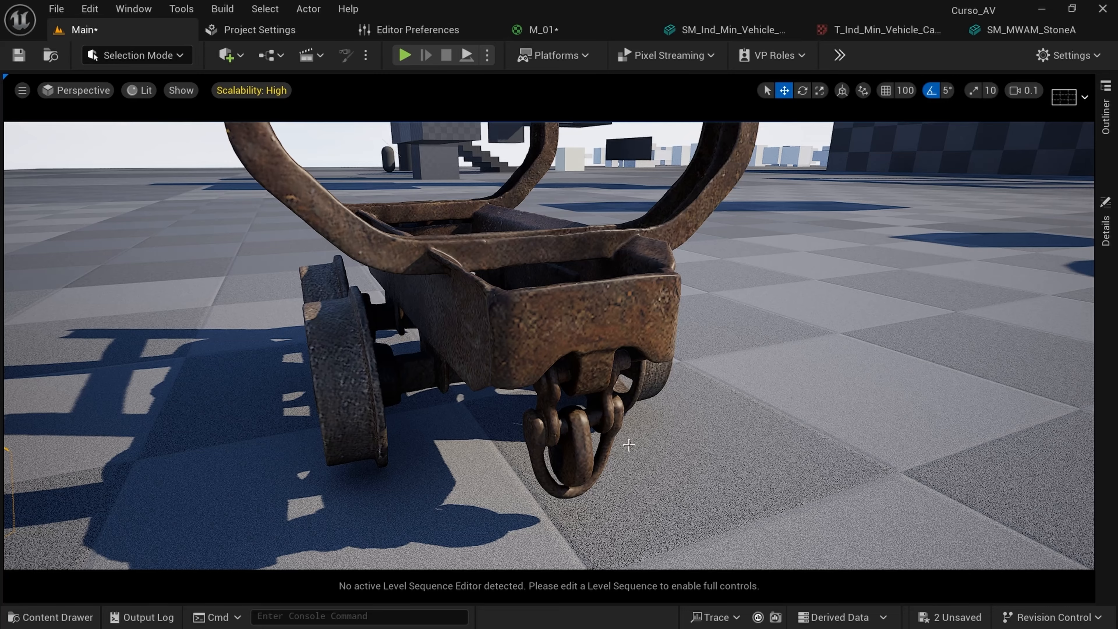
mouse_move(628, 444)
right_mouse_down()
mouse_move(647, 436)
mouse_move(614, 445)
mouse_move(655, 442)
mouse_move(627, 423)
right_mouse_up()
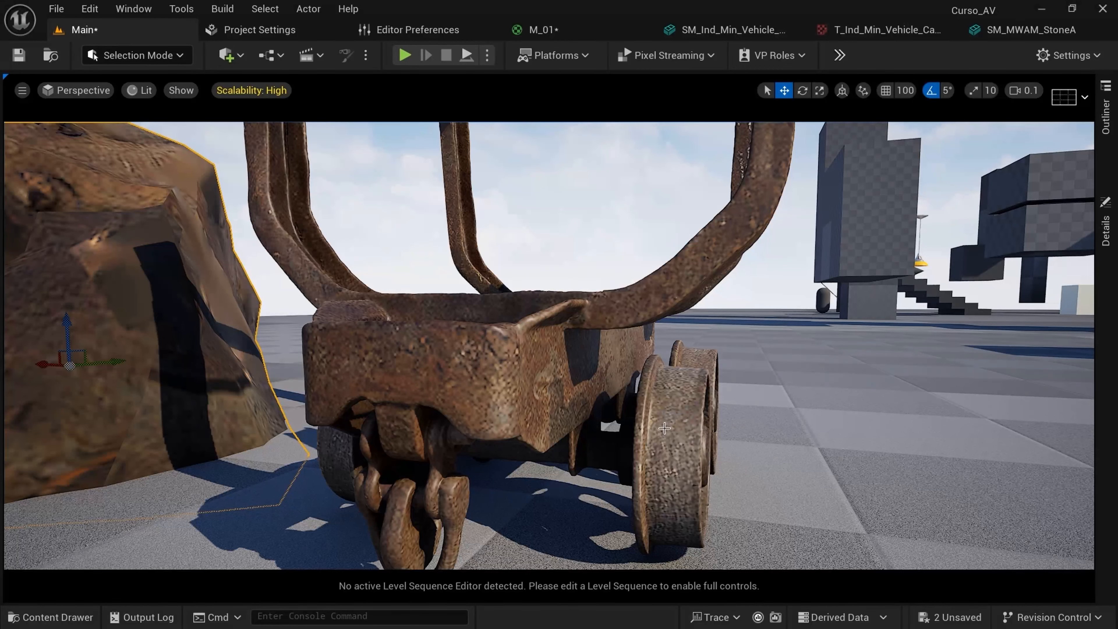
- Rearrange M_01's graph so the Texture Sample sits between the red constant and the material result node, level with Base Color
left_click(52, 616)
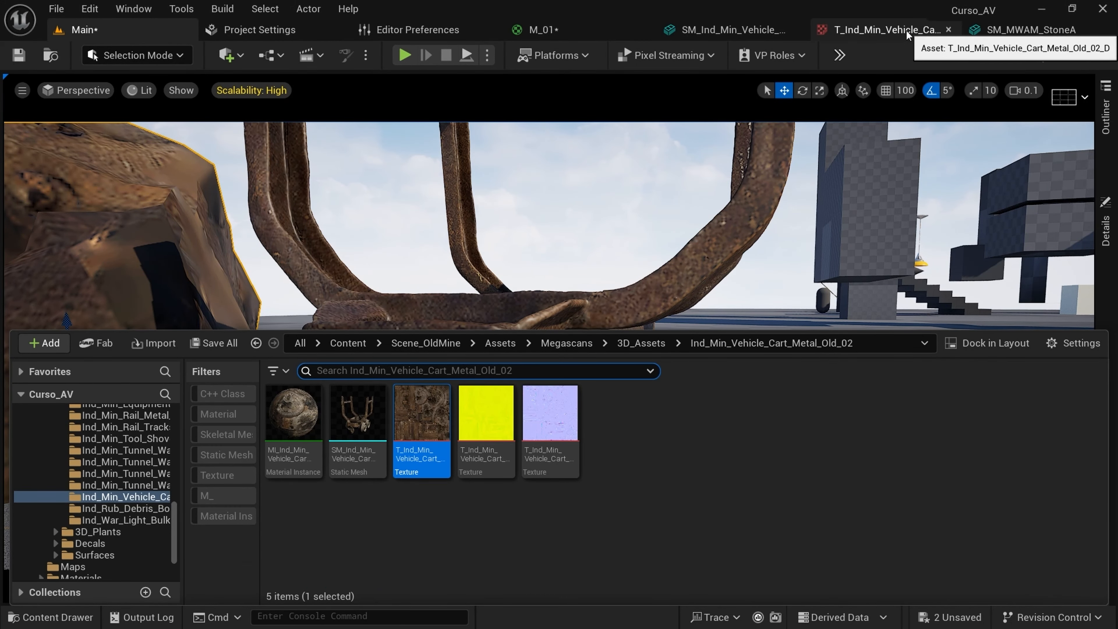
left_click(587, 29)
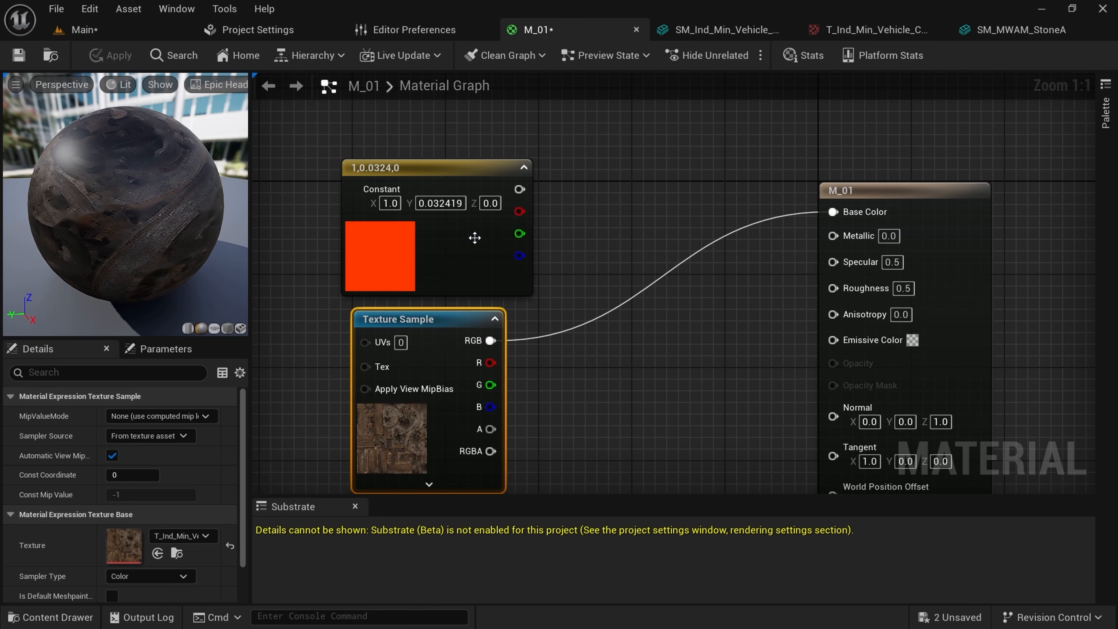
left_click_drag(474, 238, 438, 175)
right_click_drag(643, 192, 588, 219)
left_click_drag(373, 372, 551, 245)
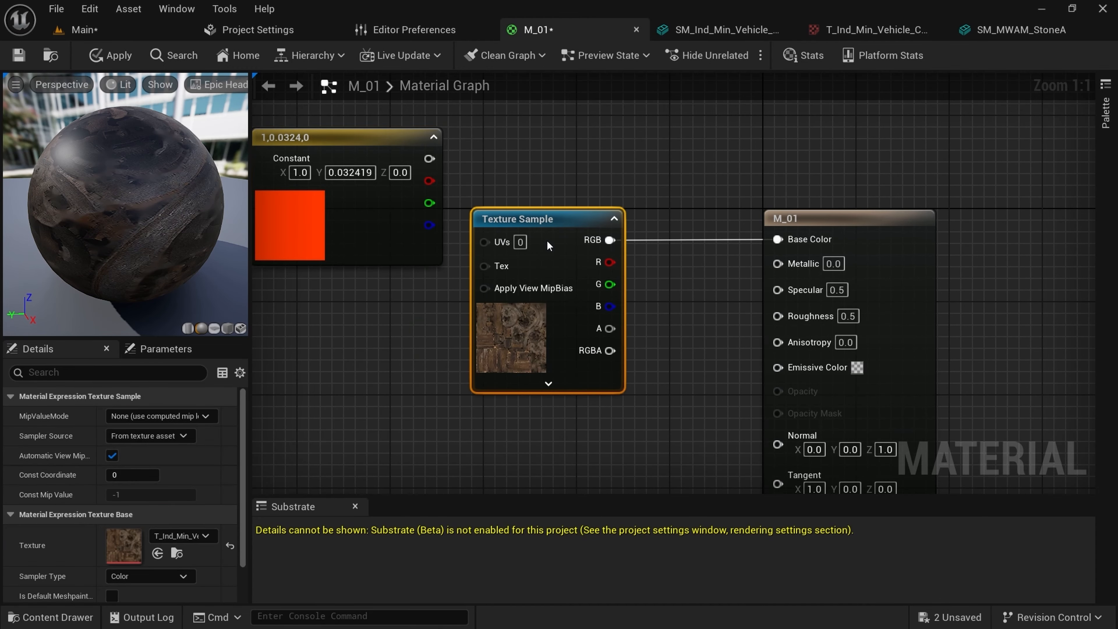
- Examine the inputs of M_01's result node, from Base Color down to Front Material, noting enabled and disabled ones
right_click_drag(849, 243, 752, 180)
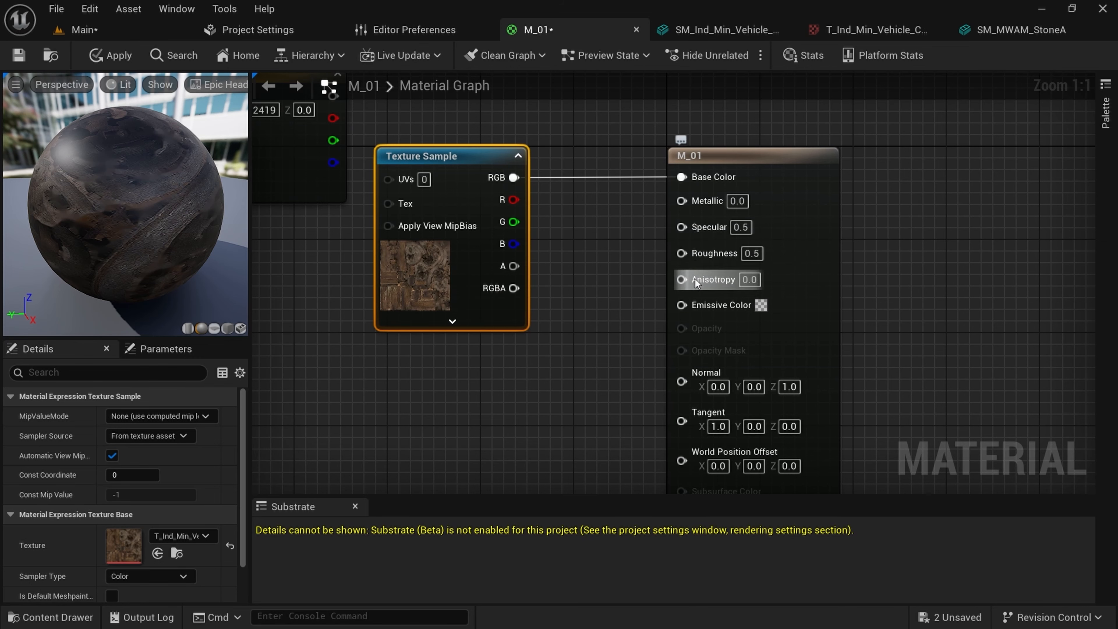
scroll(720, 321, "down", 1)
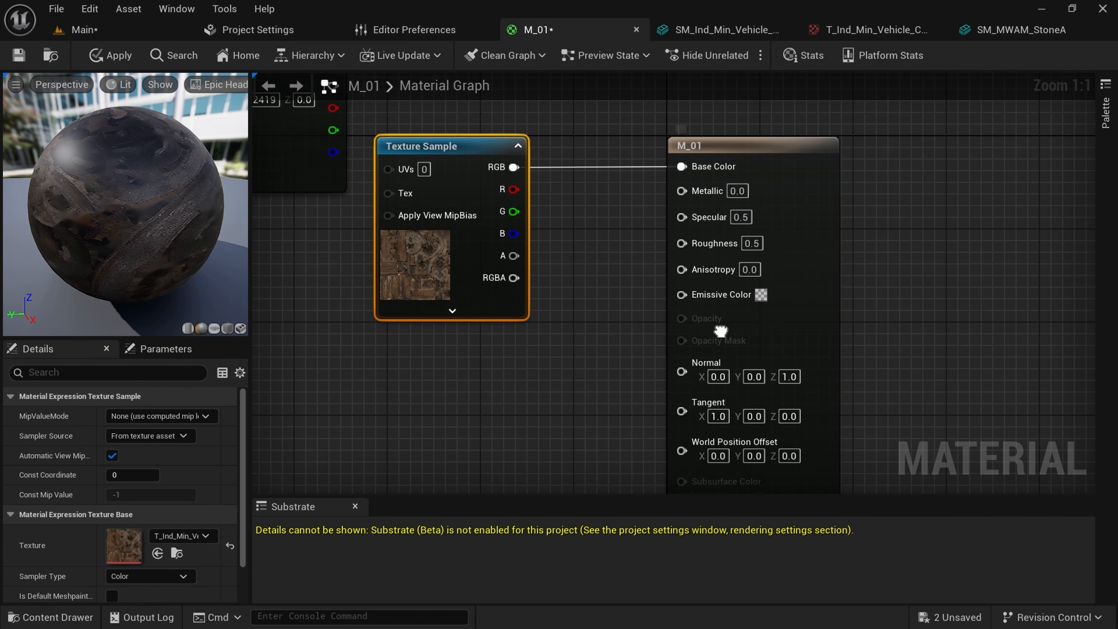
scroll(715, 247, "down", 3)
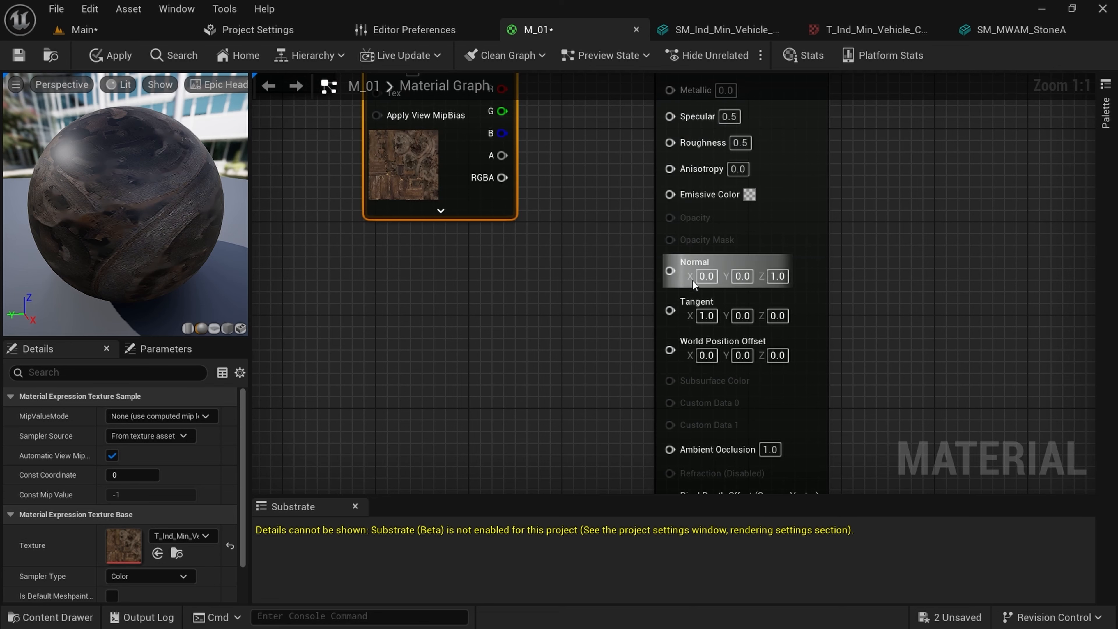
right_click_drag(662, 368, 622, 282)
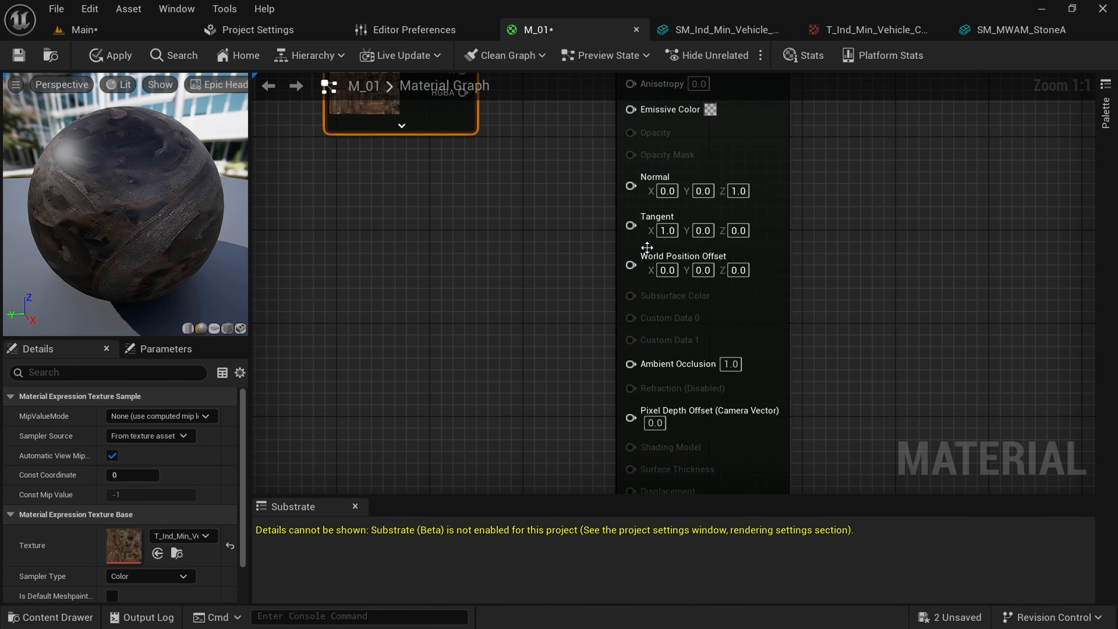
right_click_drag(660, 344, 659, 279)
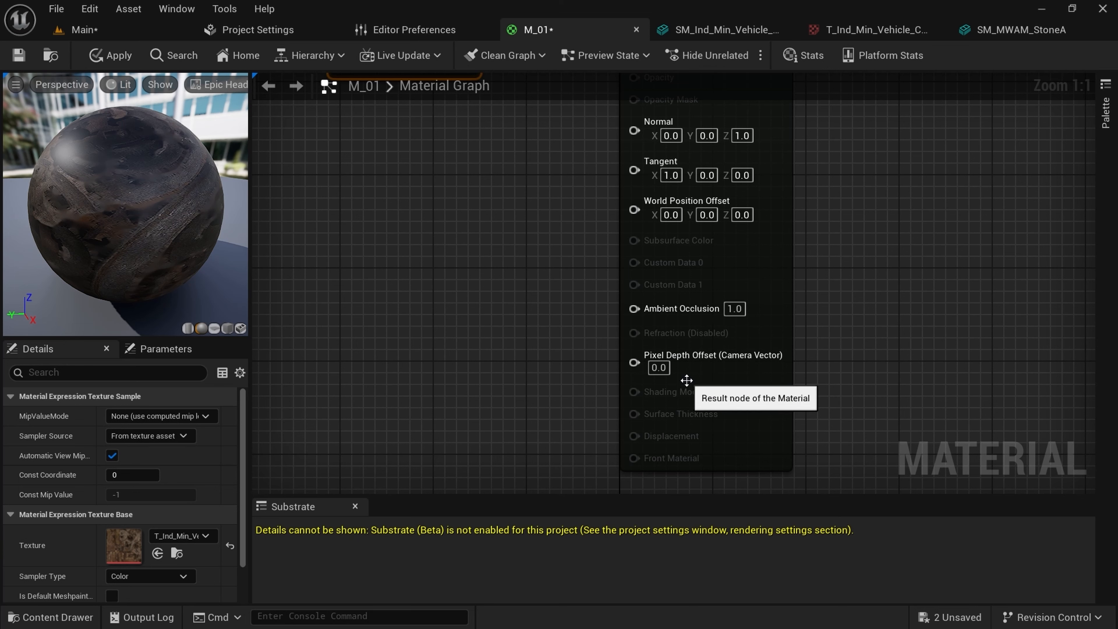
right_click_drag(519, 359, 635, 405)
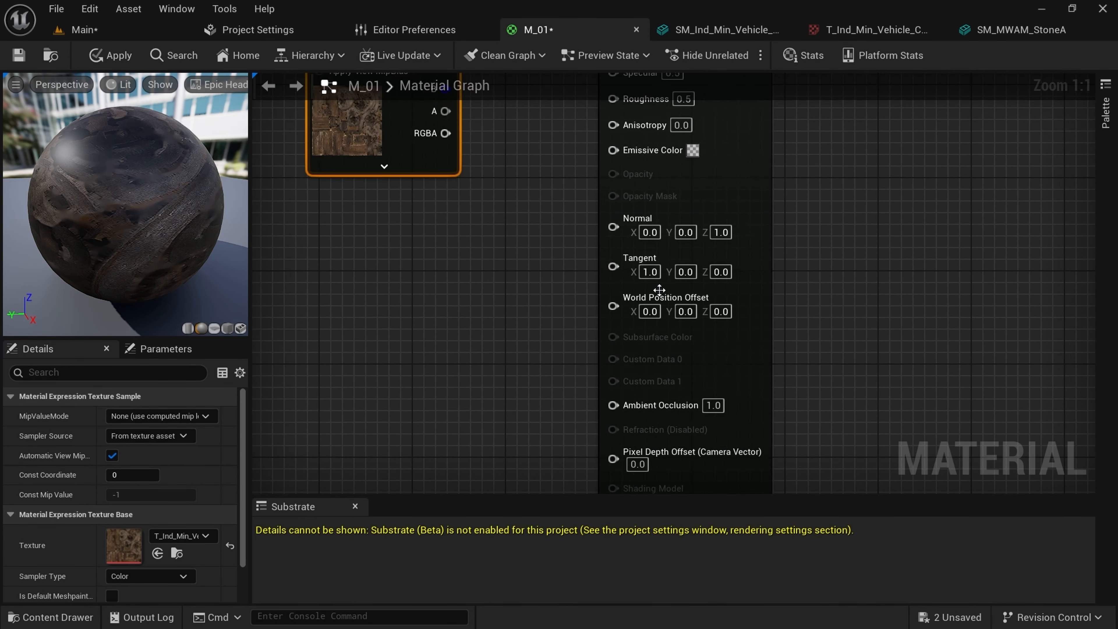
right_click_drag(657, 365, 632, 255)
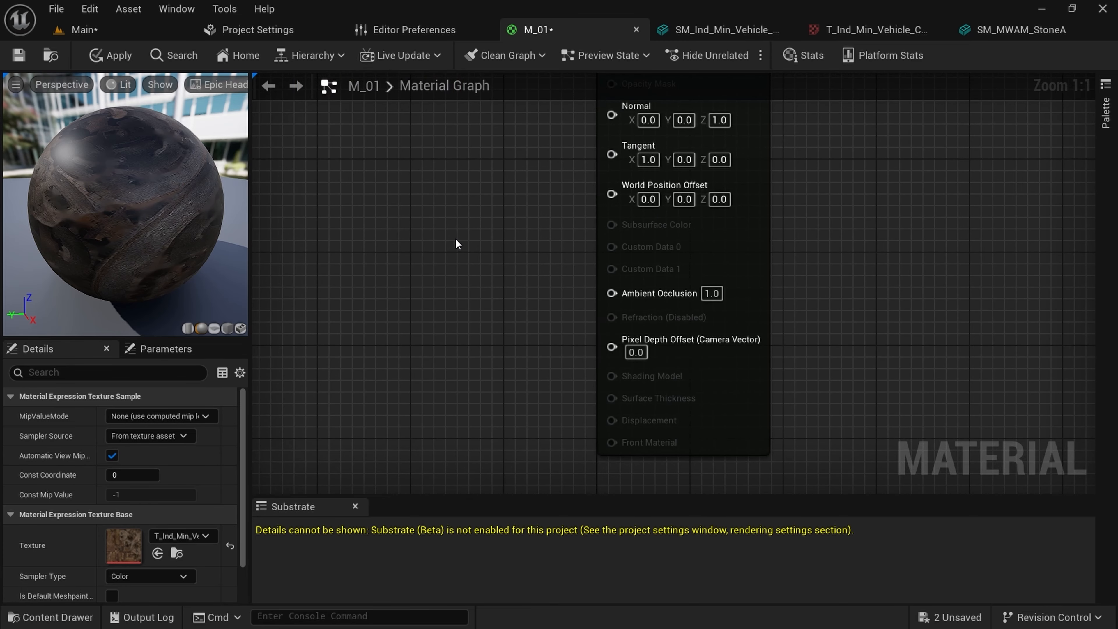
right_click_drag(456, 240, 512, 330)
right_click_drag(600, 230, 582, 324)
- Switch M_01's Material Domain to Post Process, Light Function and Deferred Decal in turn to compare the available inputs
left_click(582, 324)
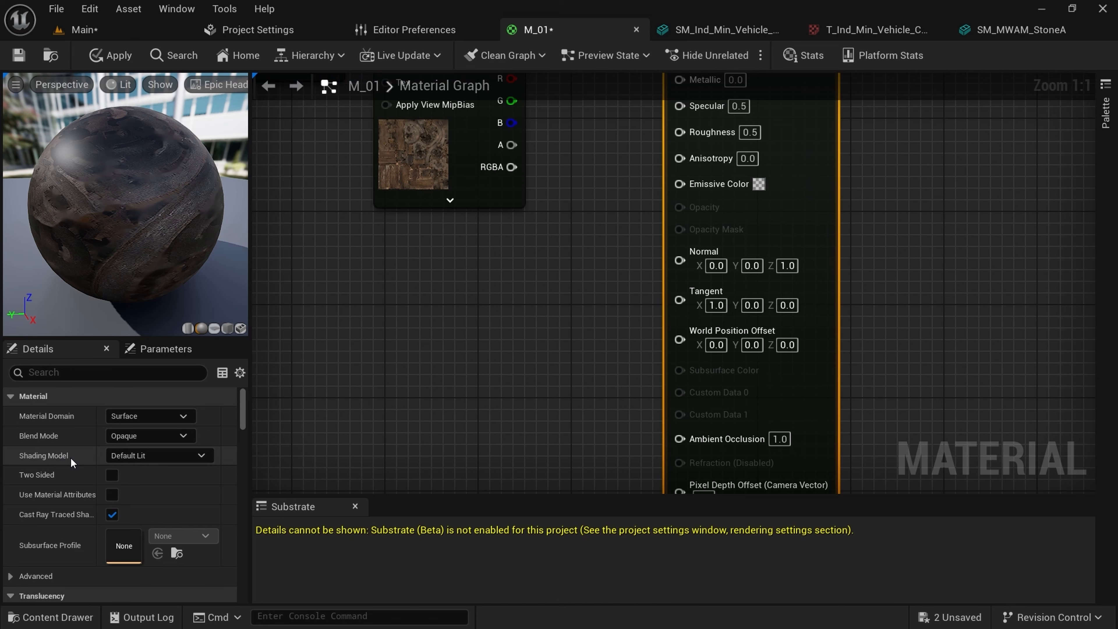
scroll(476, 325, "down", 2)
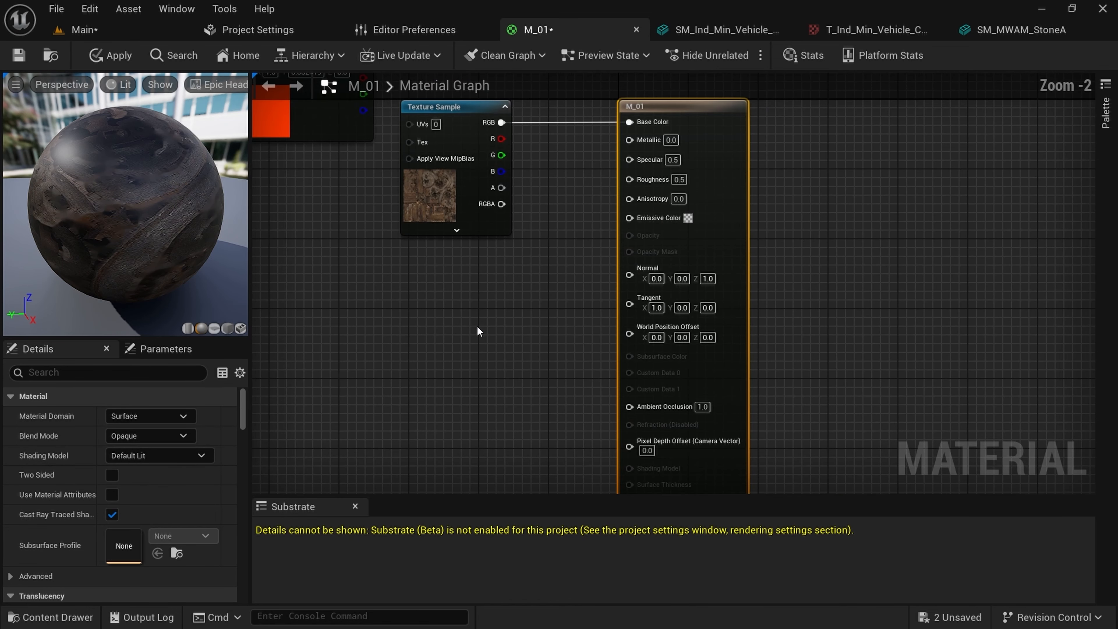
left_click(135, 417)
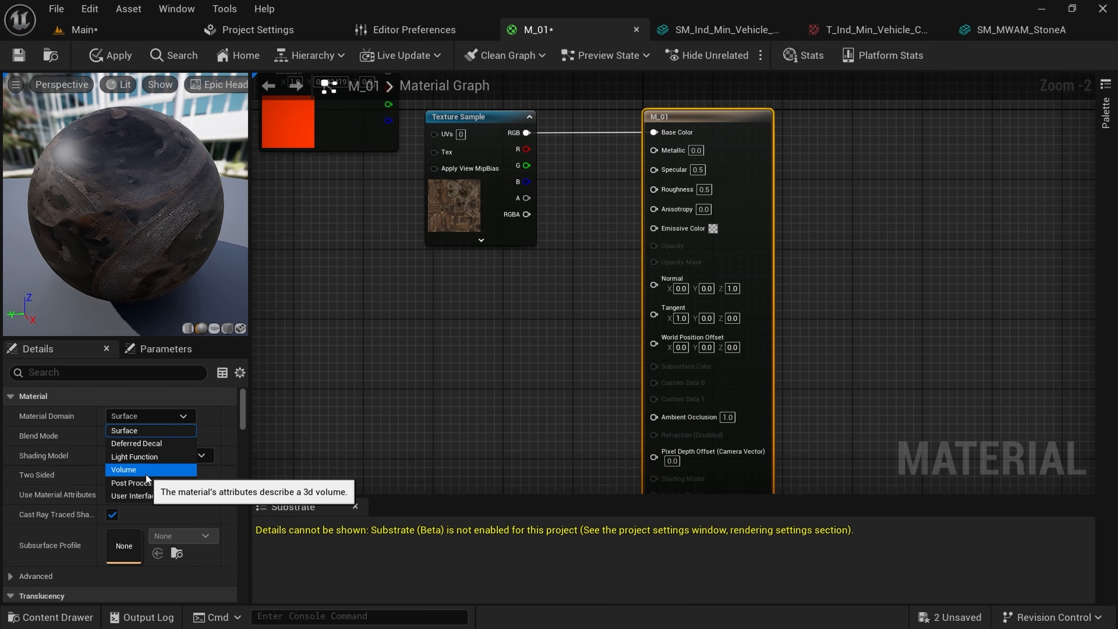
left_click(133, 482)
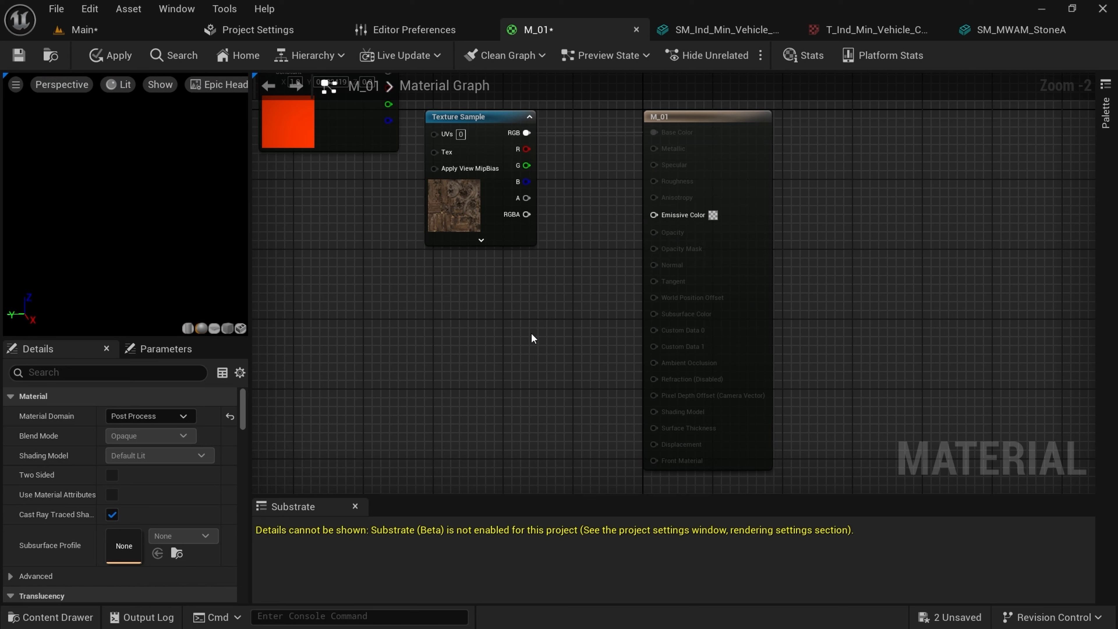
left_click(144, 418)
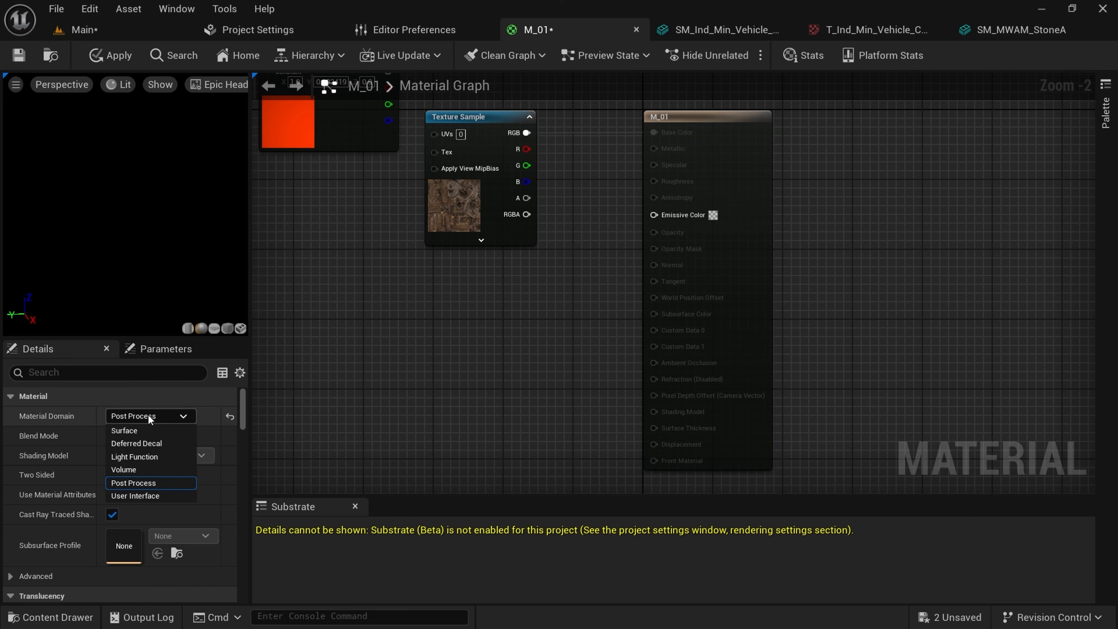
left_click(146, 458)
left_click(165, 414)
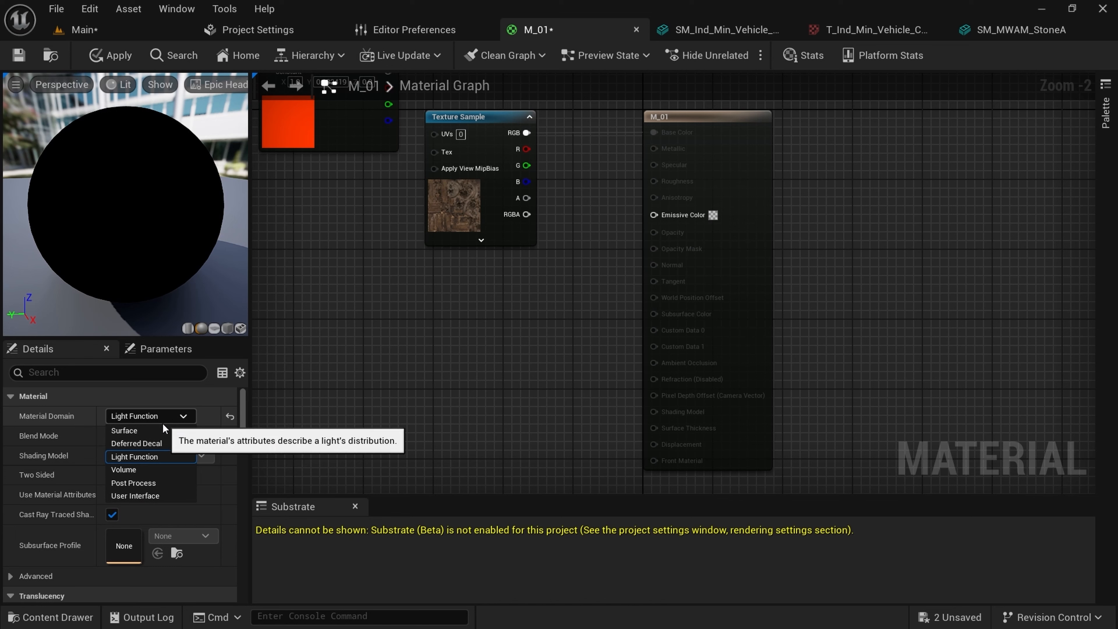
left_click(263, 418)
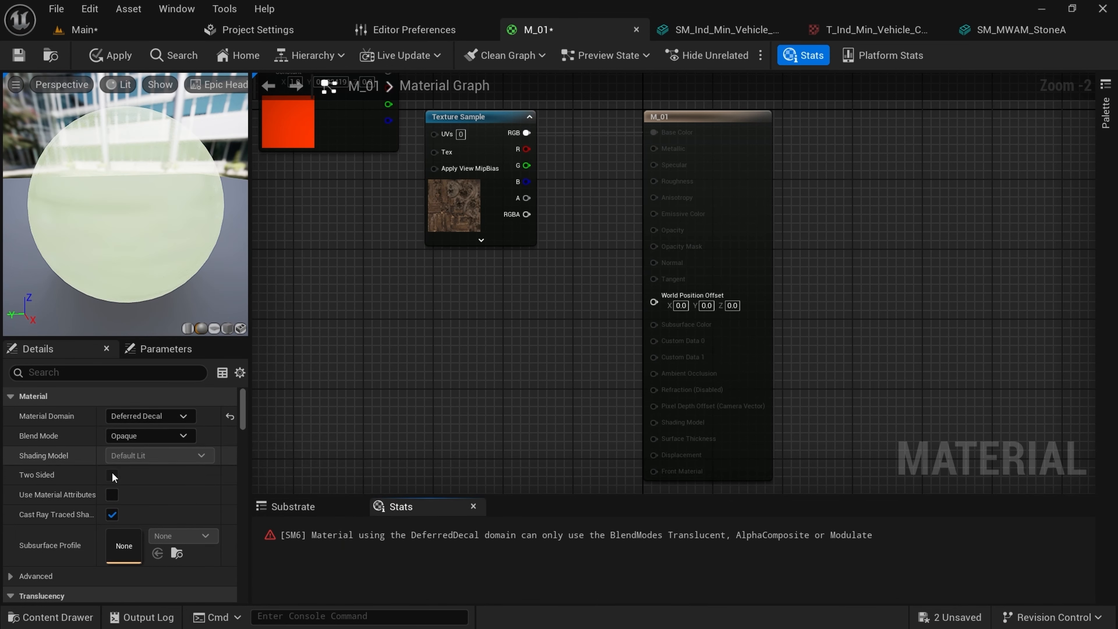
- Restore M_01's Material Domain to Surface and review the result node's inputs
left_click(168, 416)
left_click(132, 426)
scroll(707, 313, "down", 2)
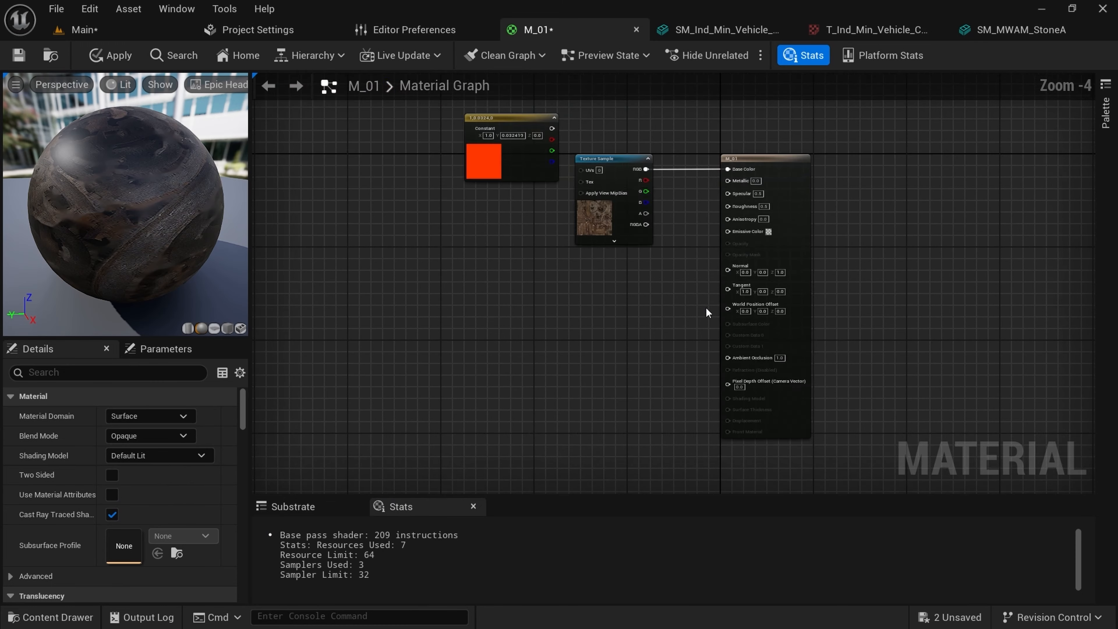
scroll(707, 313, "up", 4)
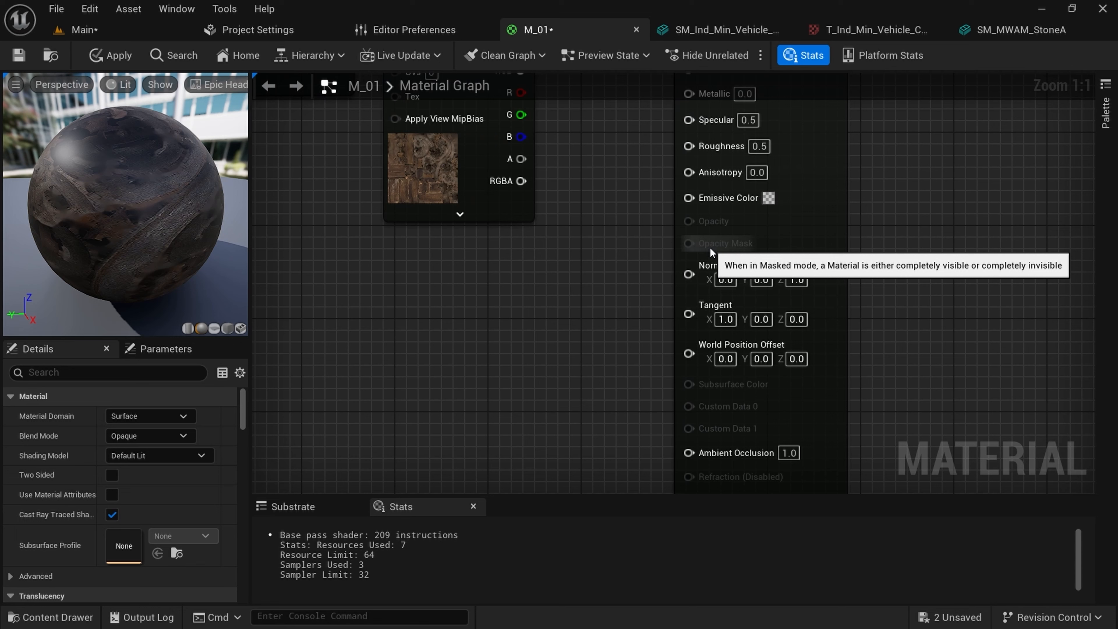
- Switch M_01's Blend Mode to Translucent and Masked in turn to compare the result node's available inputs
left_click(146, 436)
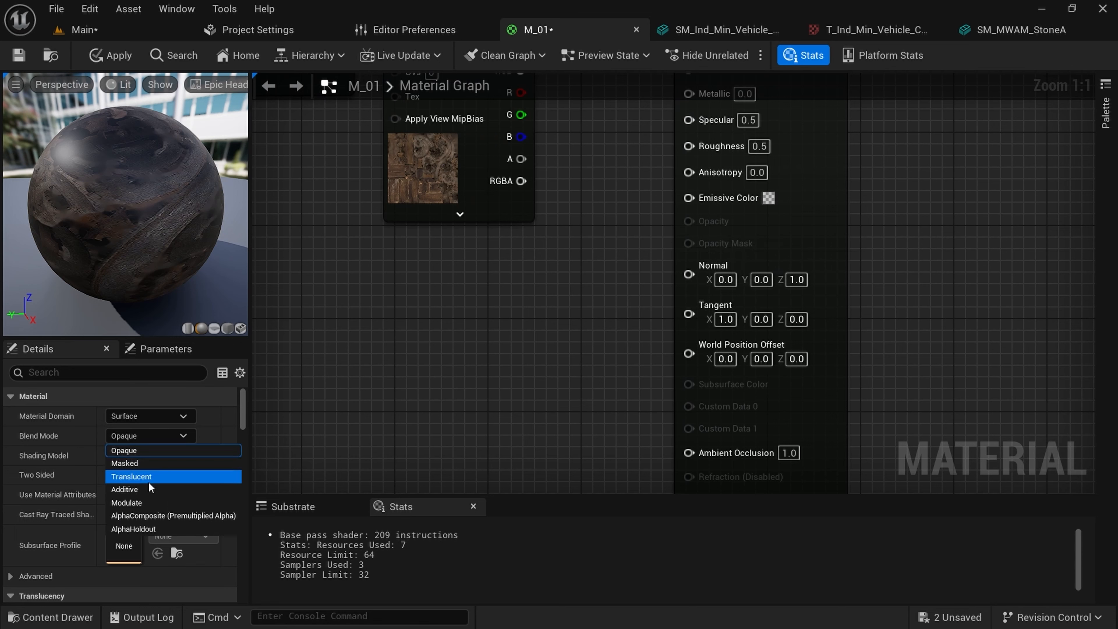
left_click(170, 477)
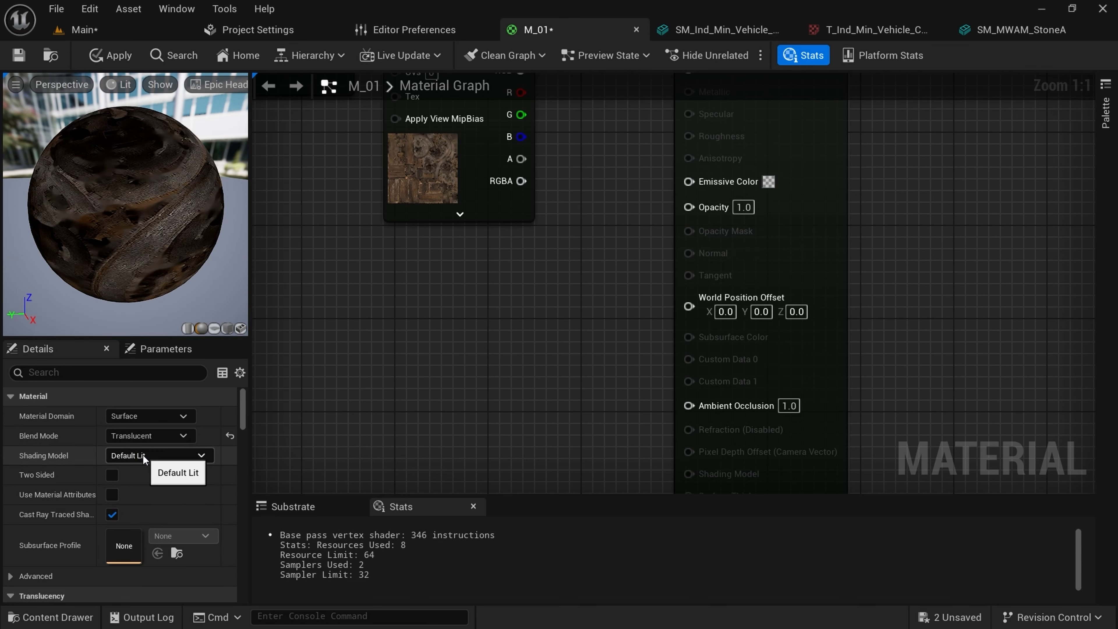
left_click(142, 439)
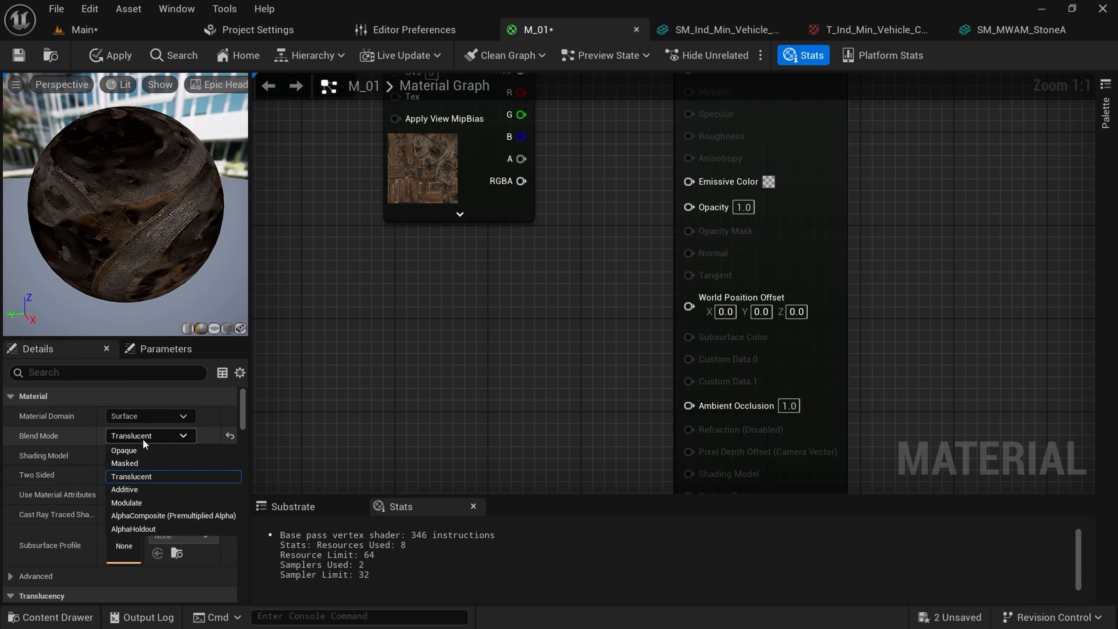
left_click(137, 464)
right_click_drag(653, 255, 637, 320)
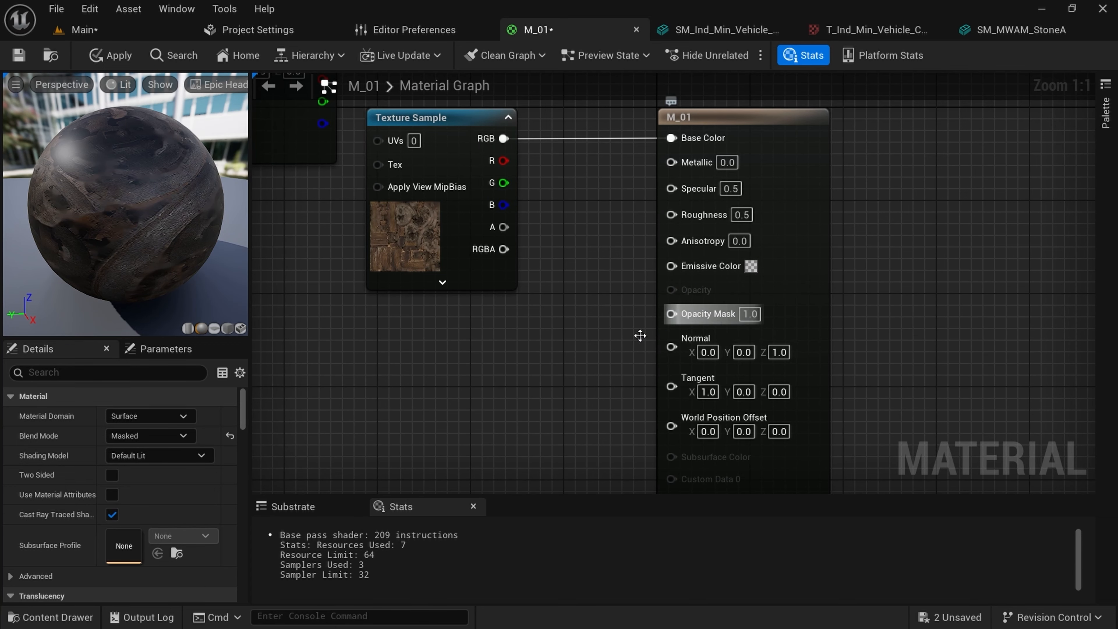
- Try the Hair and Eye shading models on M_01 to compare the result node's inputs, and restore Default Lit
left_click(141, 455)
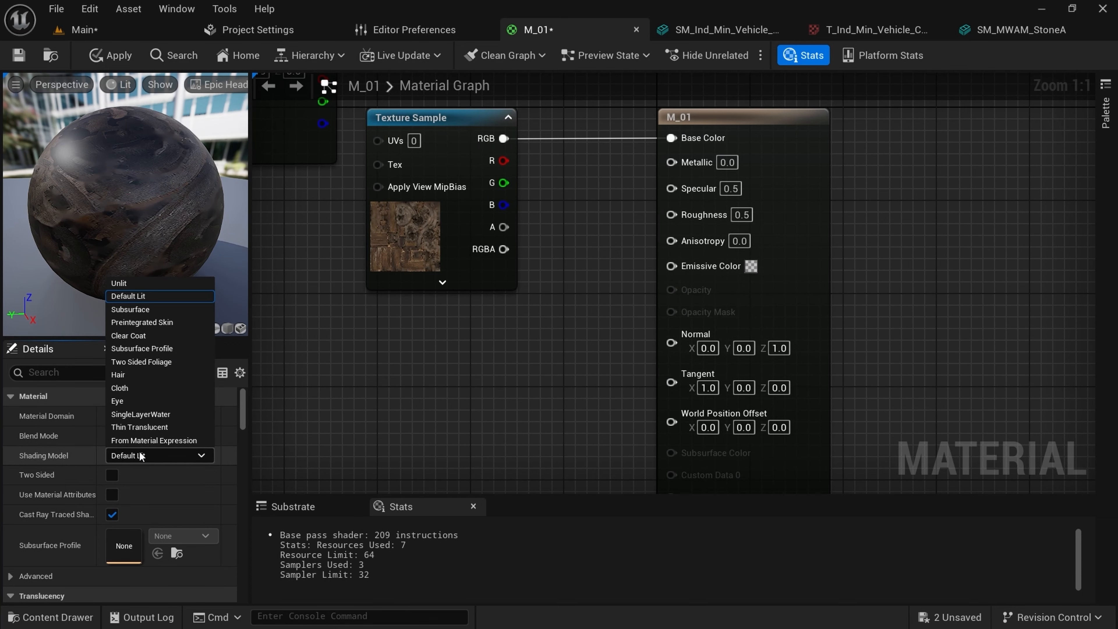
left_click(126, 380)
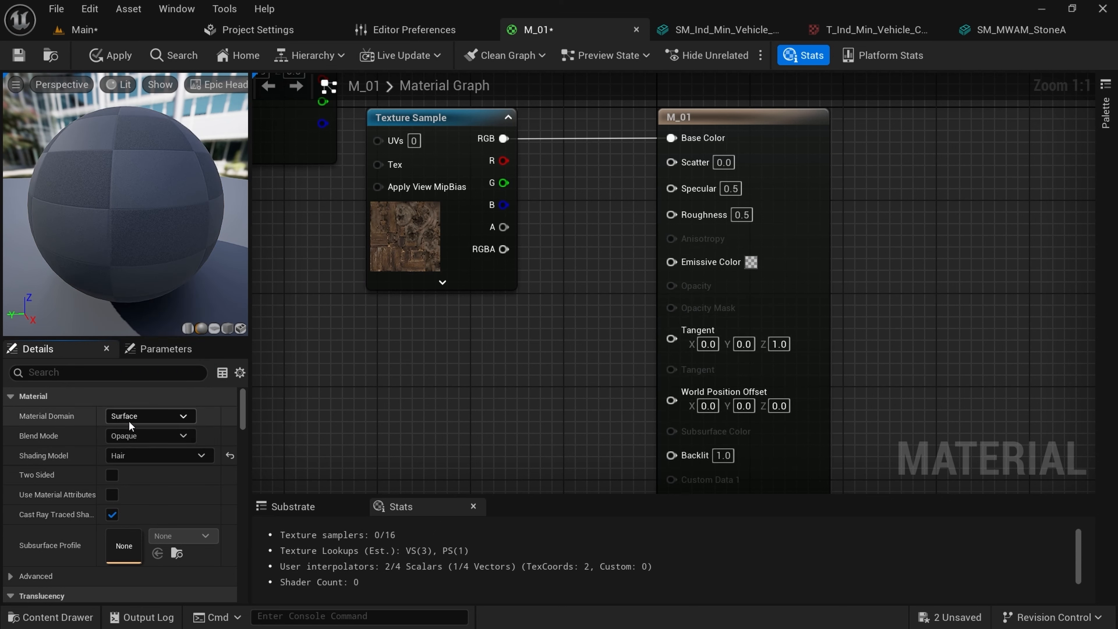
left_click(149, 454)
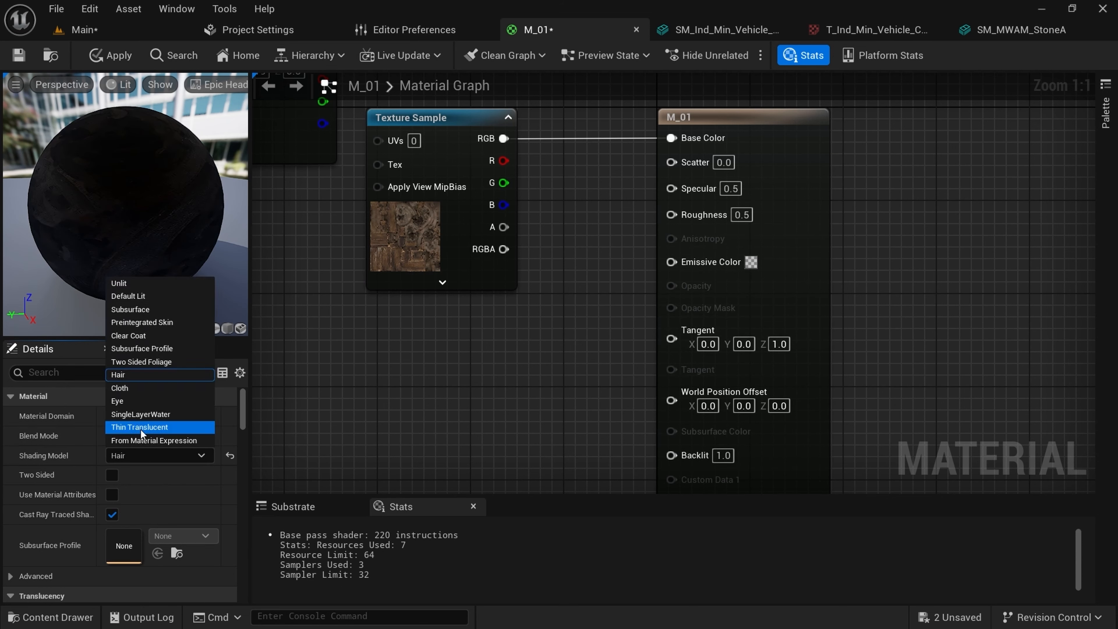
left_click(133, 400)
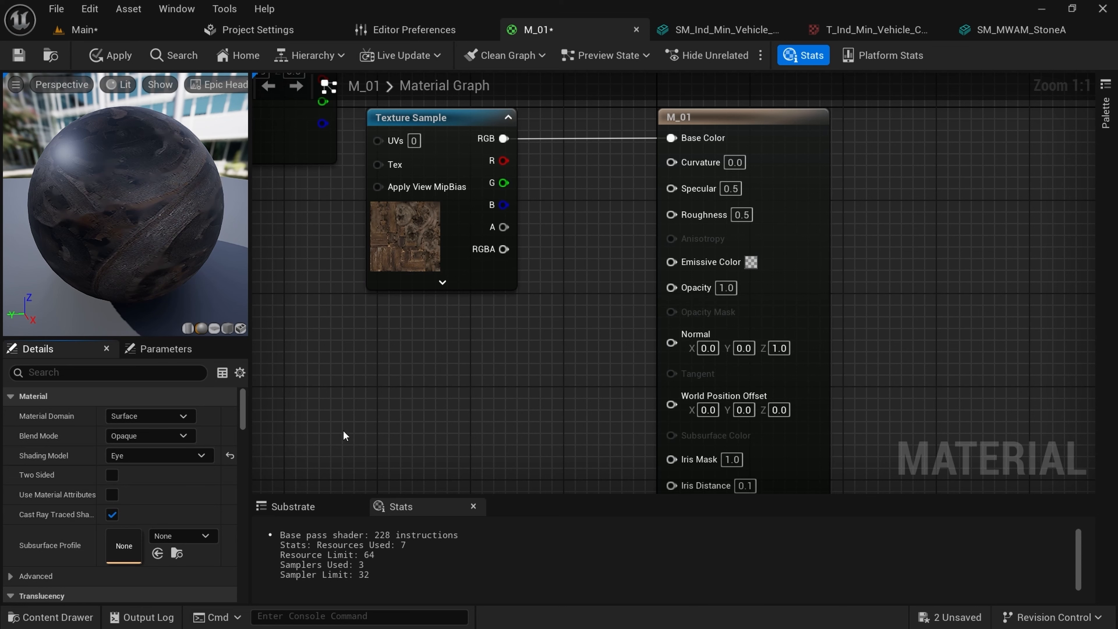
left_click(229, 454)
- Add the mine cart's normal map texture from Ind_Min_Vehicle_Cart_Metal_Old_02 to M_01's graph, below the color Texture Sample
right_click_drag(498, 352, 554, 350)
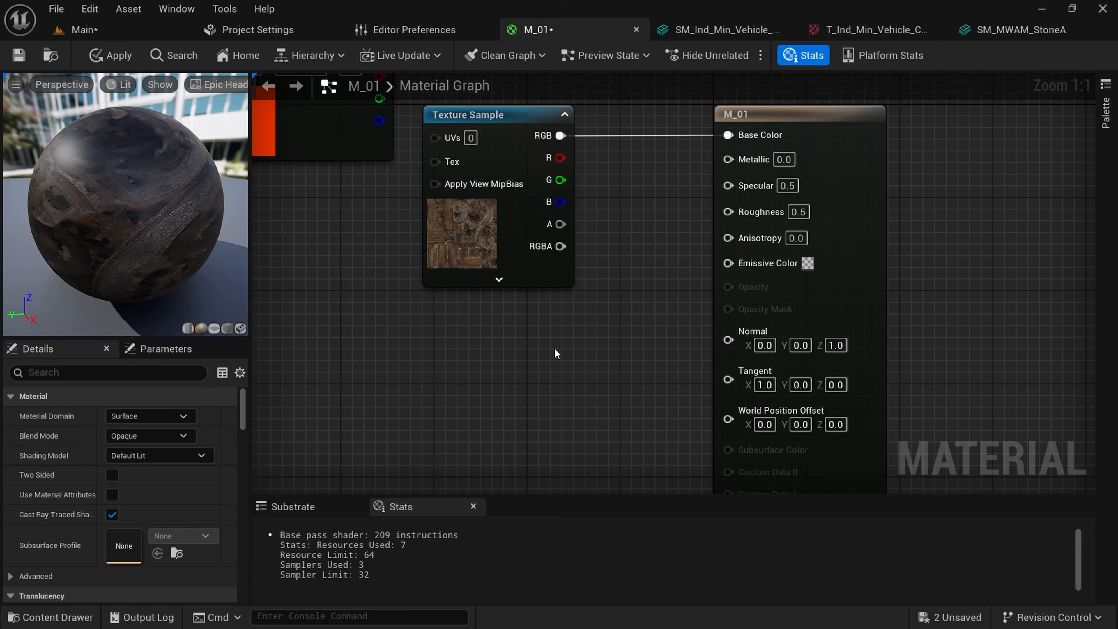
right_click(550, 355)
left_click(51, 617)
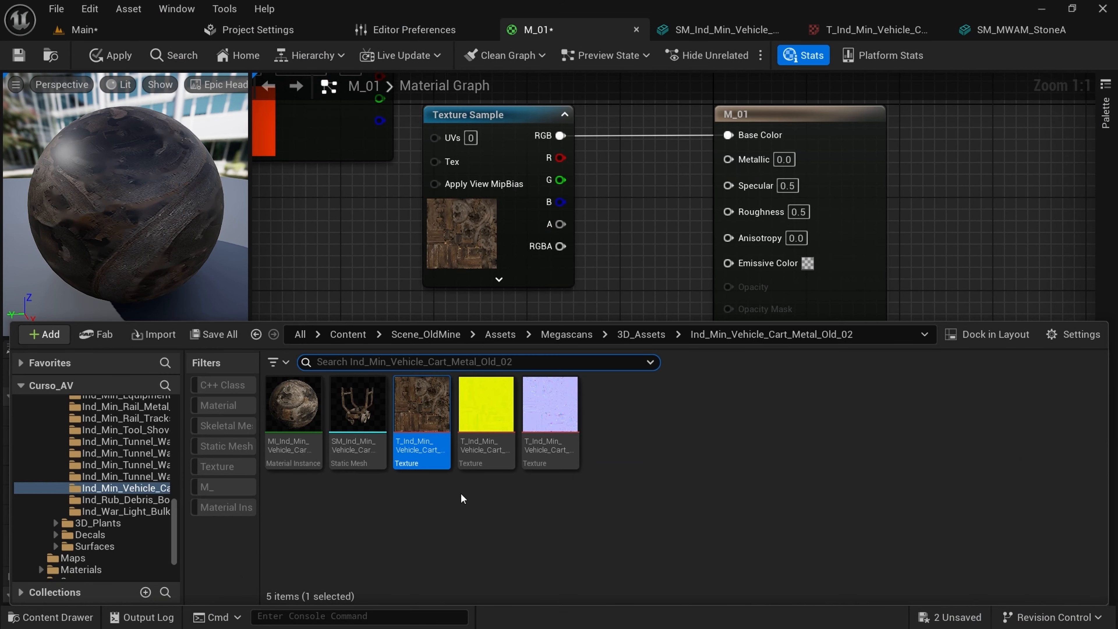
left_click_drag(550, 412, 524, 304)
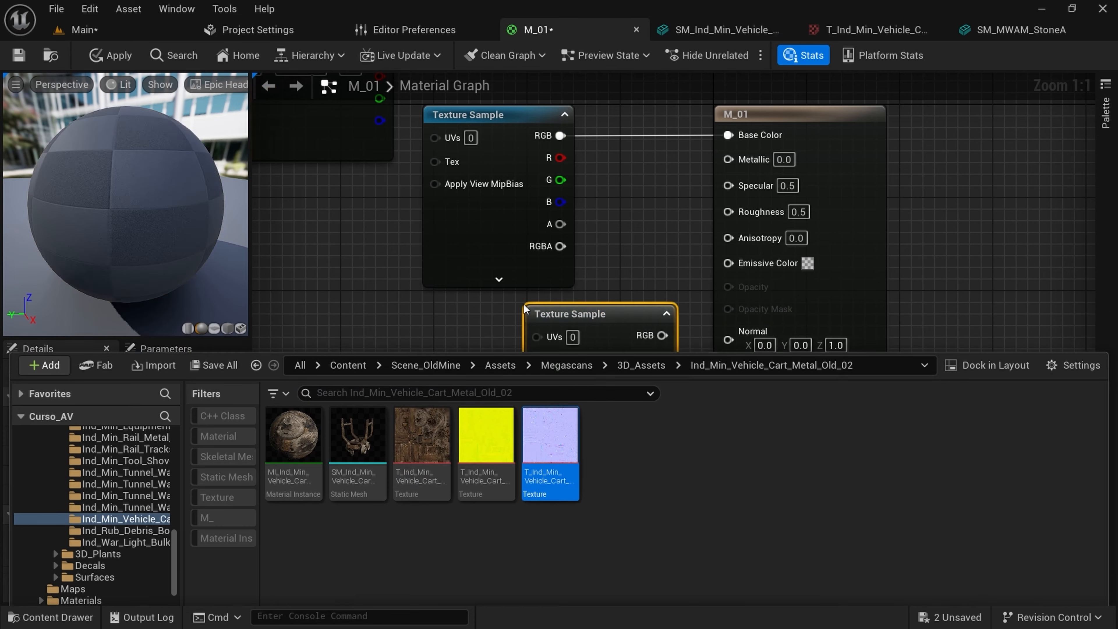
right_click_drag(627, 371, 577, 363)
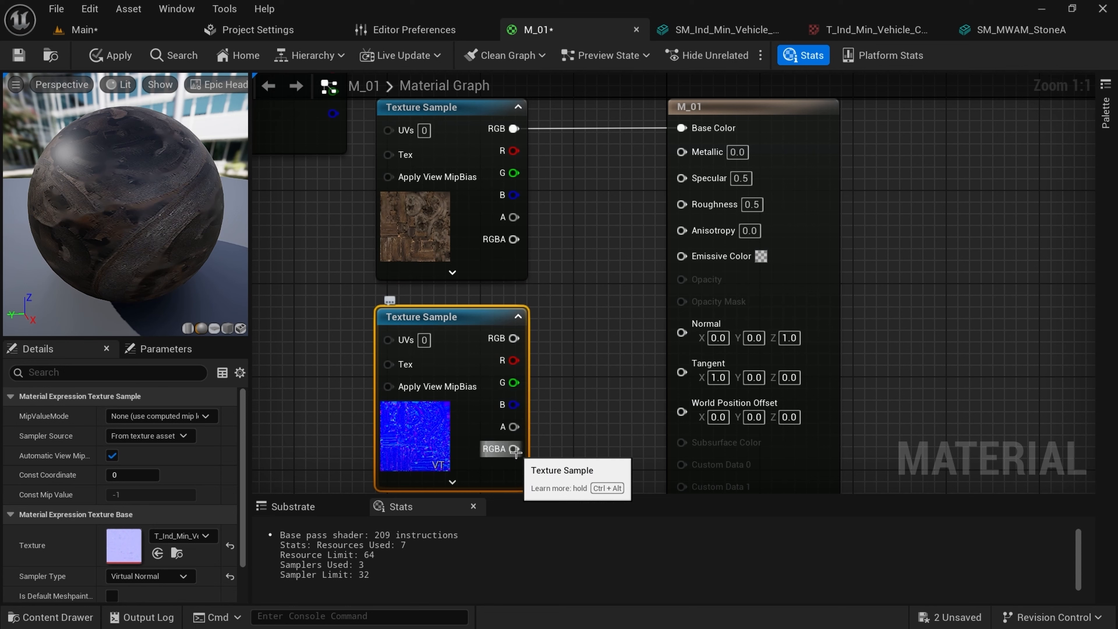
left_click_drag(403, 391, 367, 391)
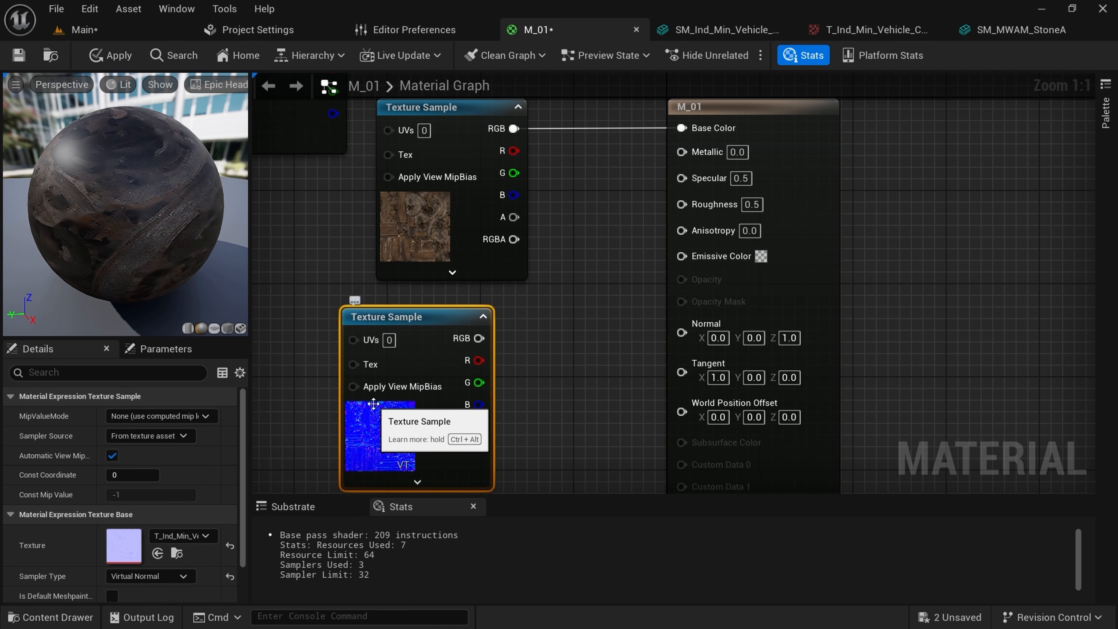
- Open the texture asset used by the color Texture Sample and view its red channel on its own
right_click_drag(450, 355, 504, 276)
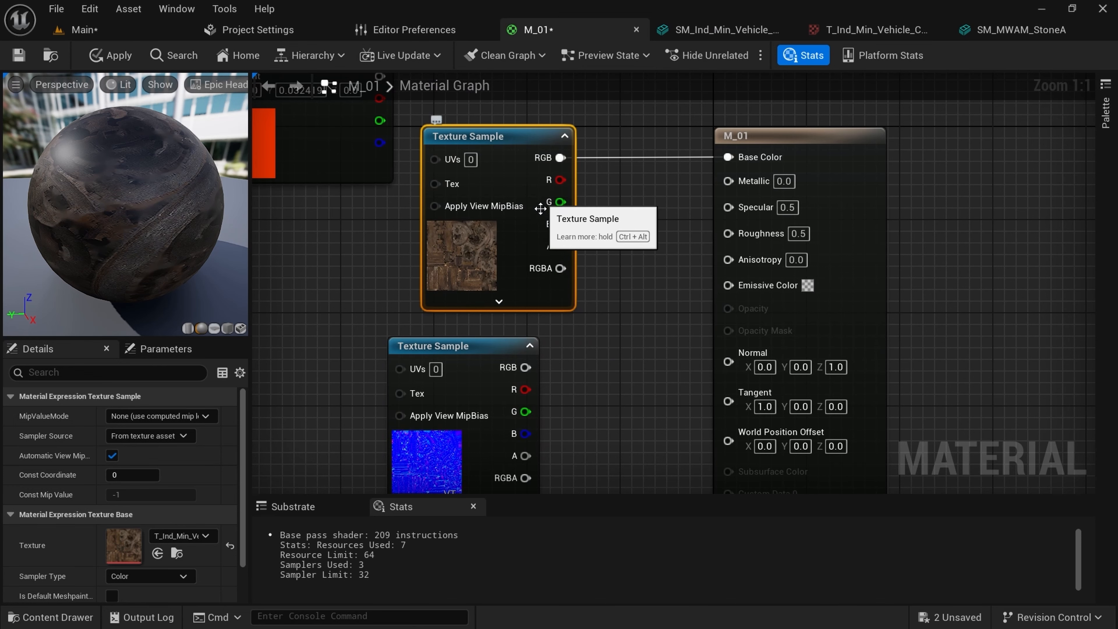
key("ctrl+b")
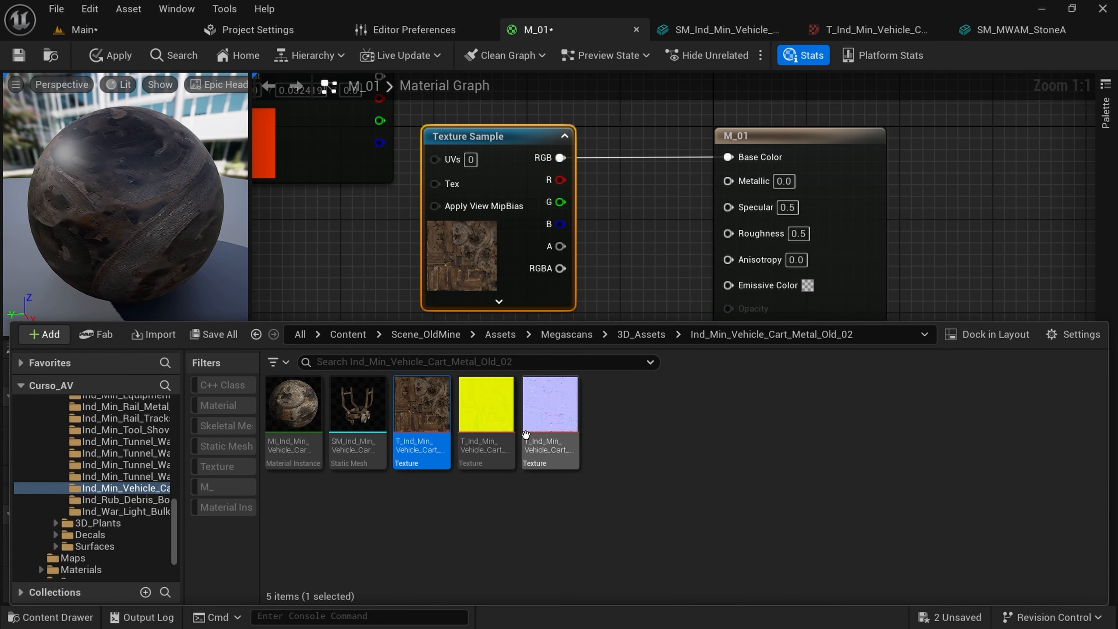
double_click(427, 423)
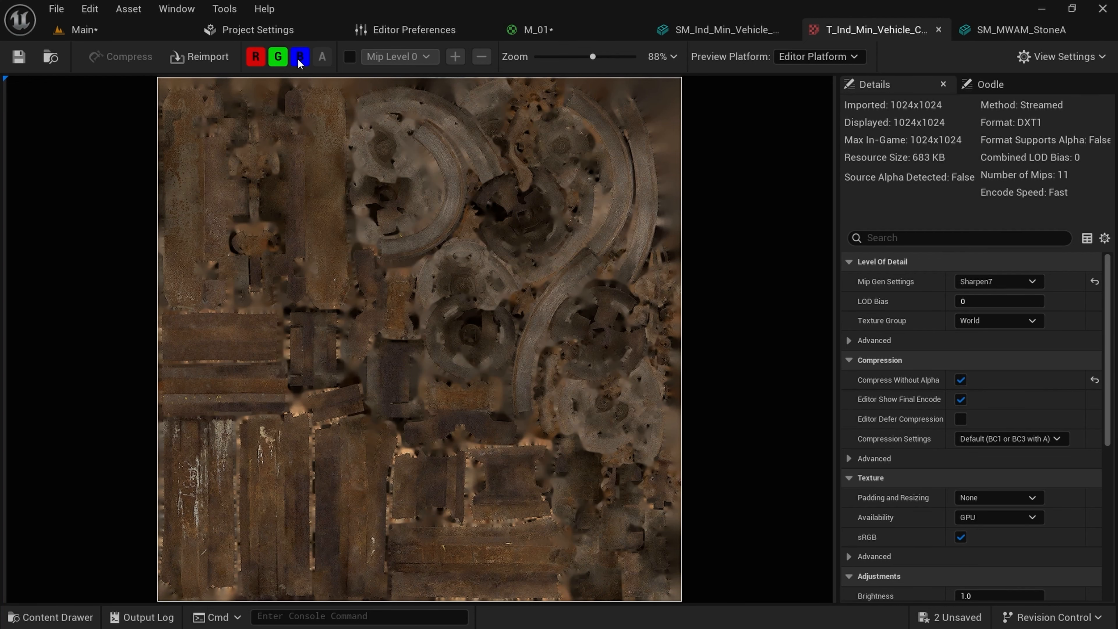
left_click(284, 64)
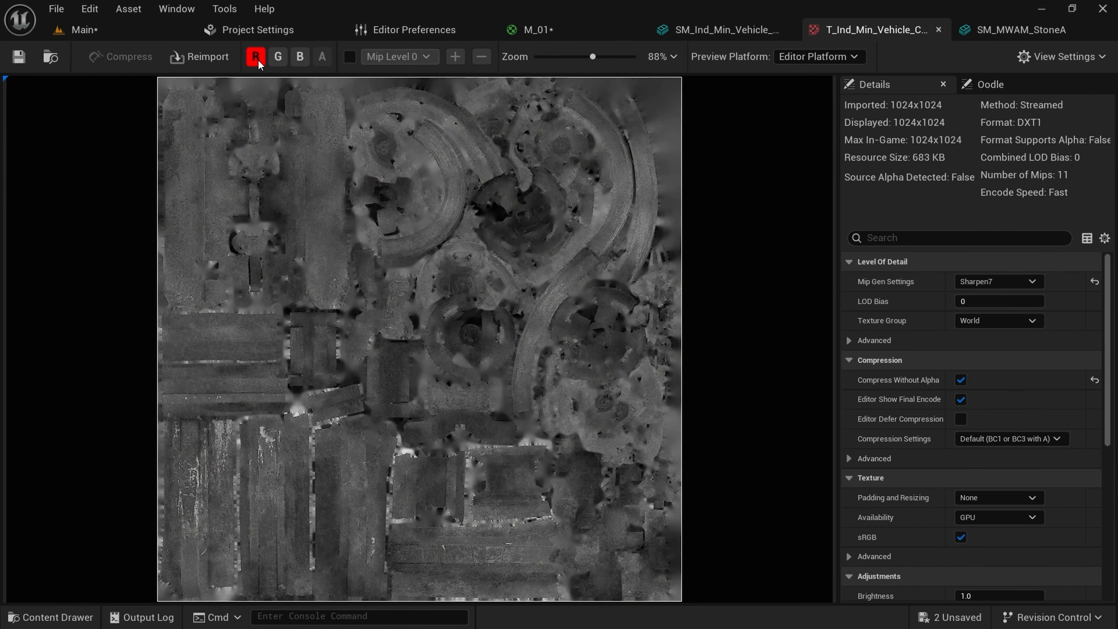
left_click(256, 58)
left_click(254, 58)
left_click(254, 62)
- View the color texture's green and blue channels separately, and recombine red, green and blue
left_click(278, 62)
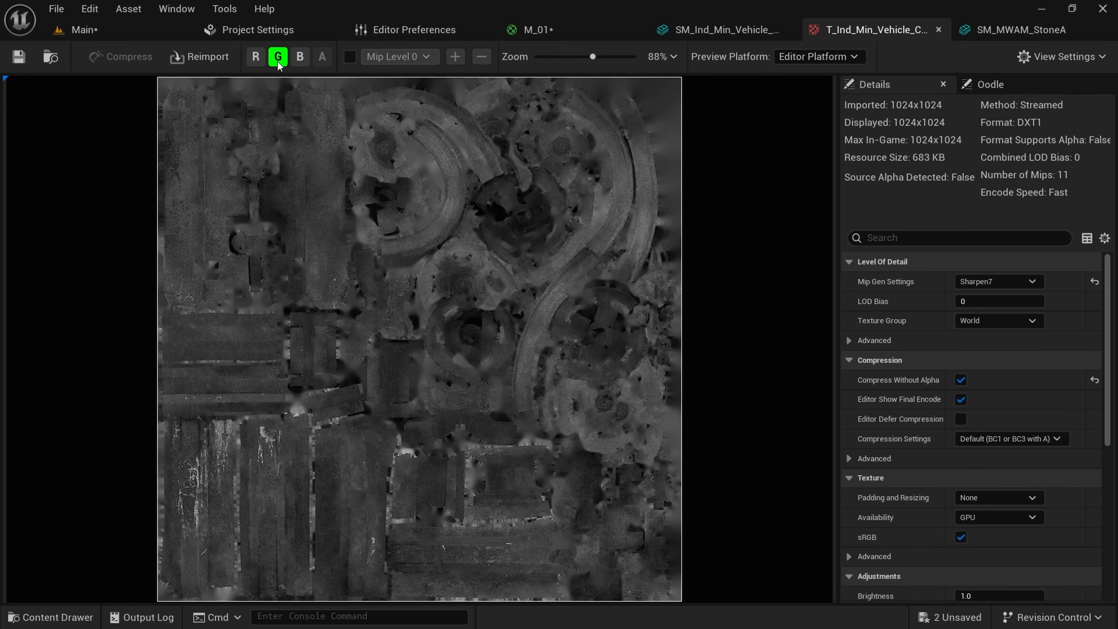
left_click(278, 62)
left_click(305, 61)
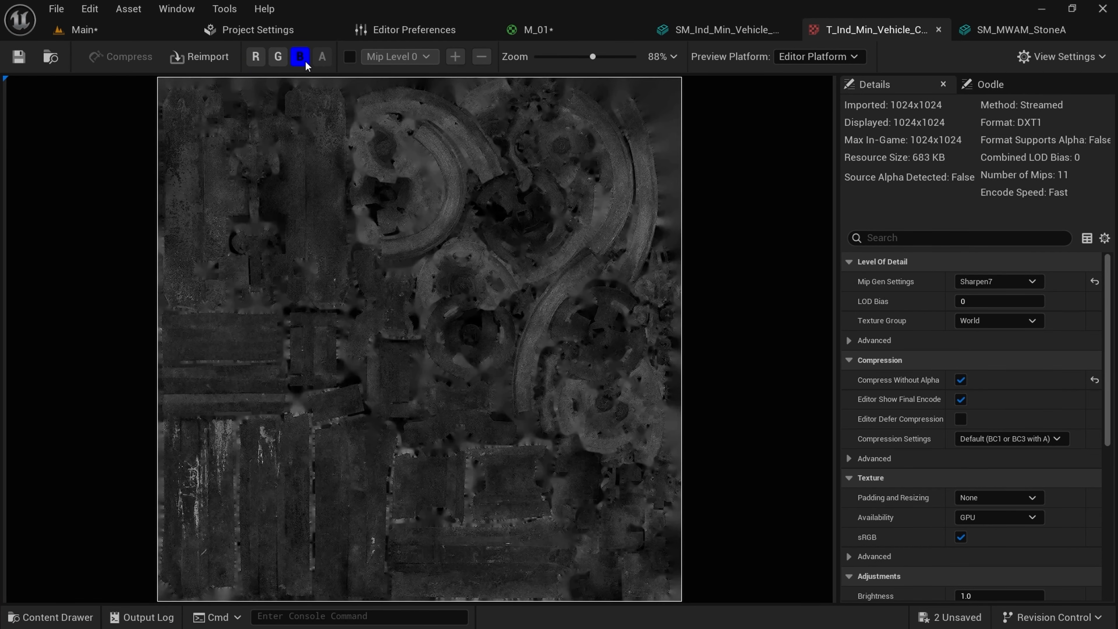
left_click(300, 65)
left_click(256, 60)
left_click(278, 59)
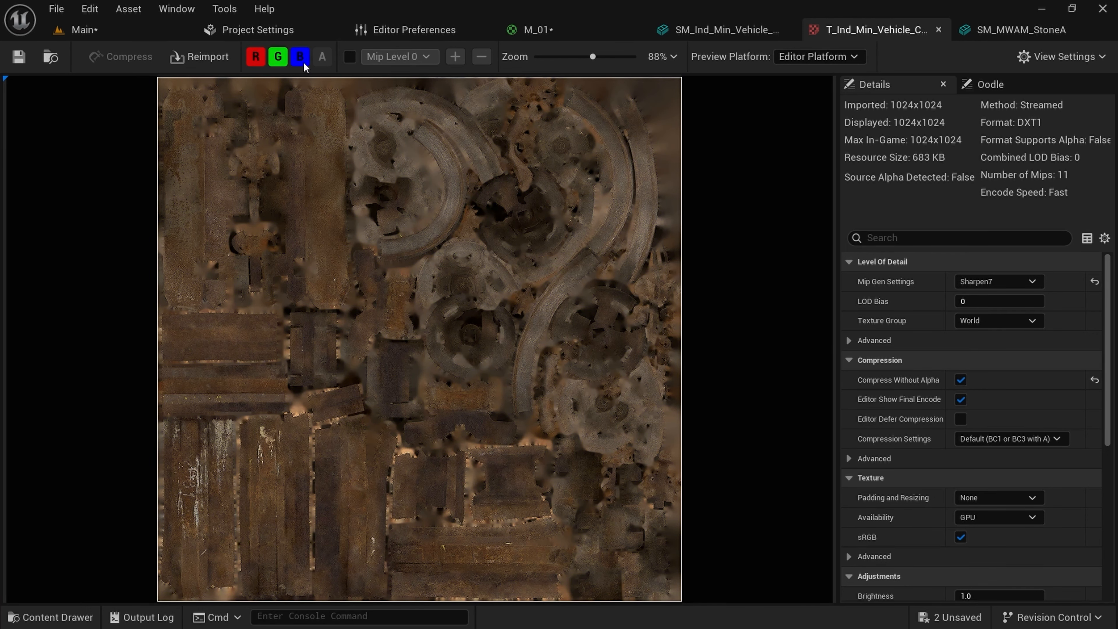
- Isolate the color texture's blue channel once more, and restore the full RGB view
left_click(260, 58)
left_click(279, 60)
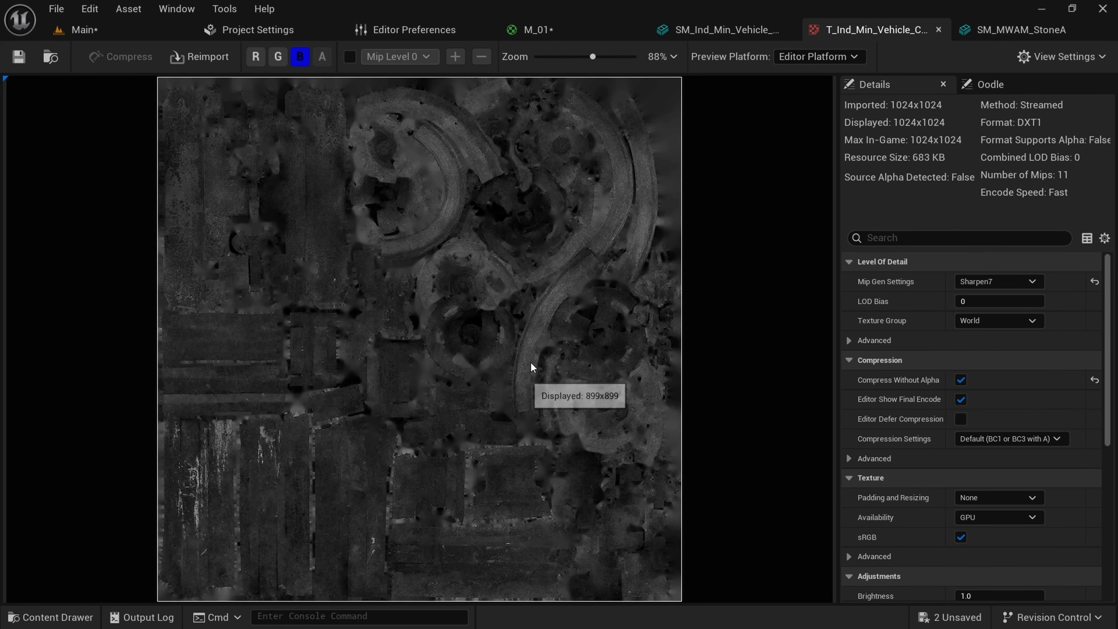
left_click(300, 61)
left_click(280, 61)
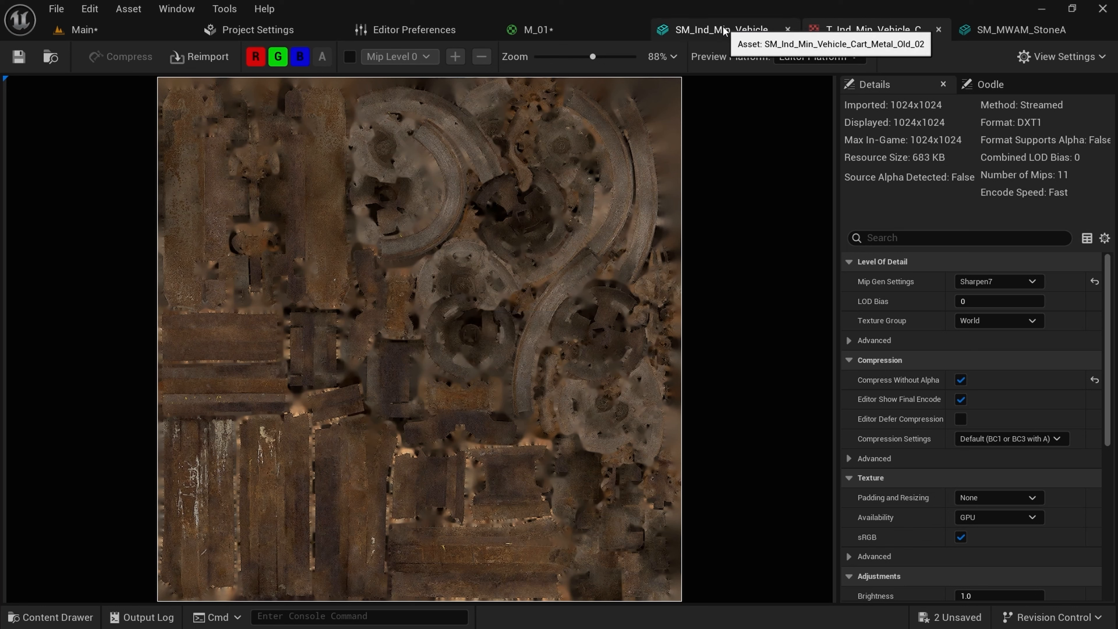
- Return to M_01 and connect the normal map Texture Sample's RGB output to the result node's Normal input
left_click(576, 28)
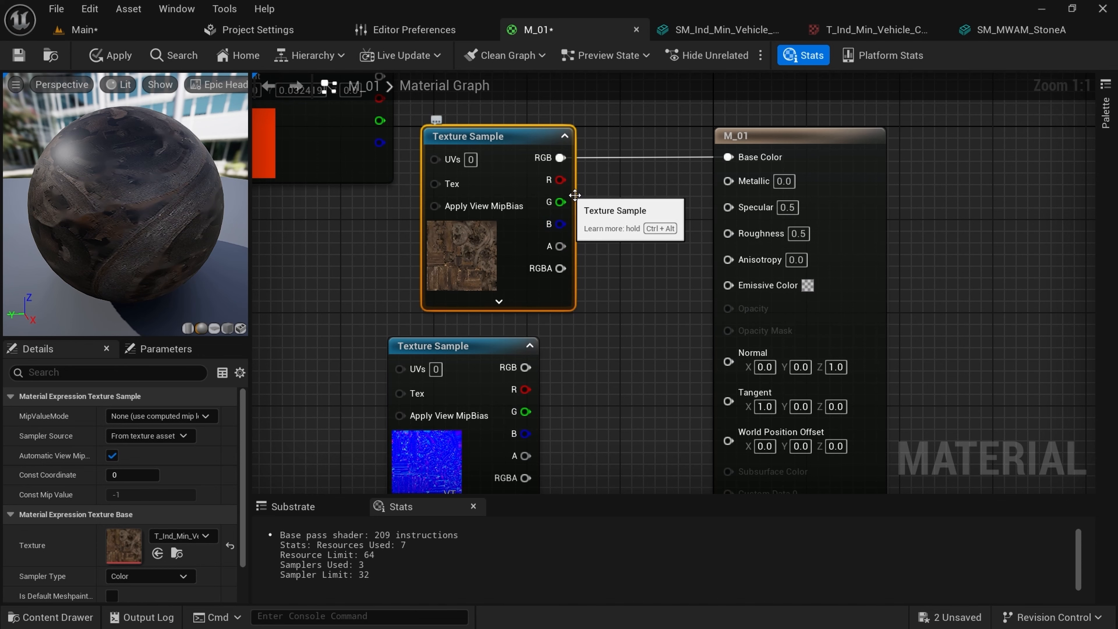
right_click_drag(625, 229, 554, 214)
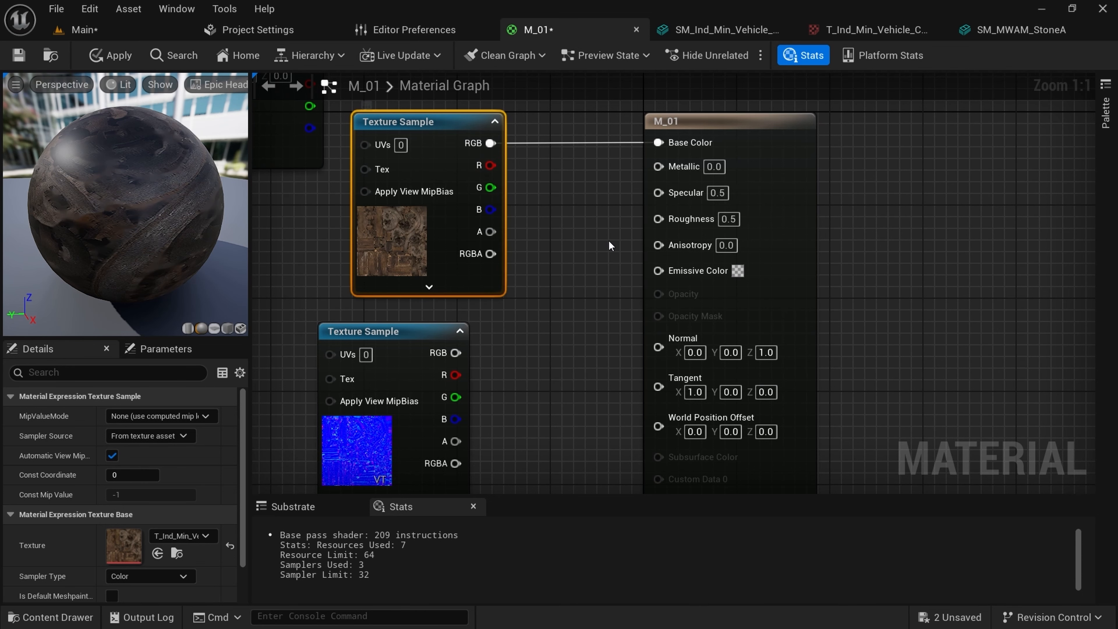
right_click_drag(447, 265, 443, 222)
left_click(384, 308)
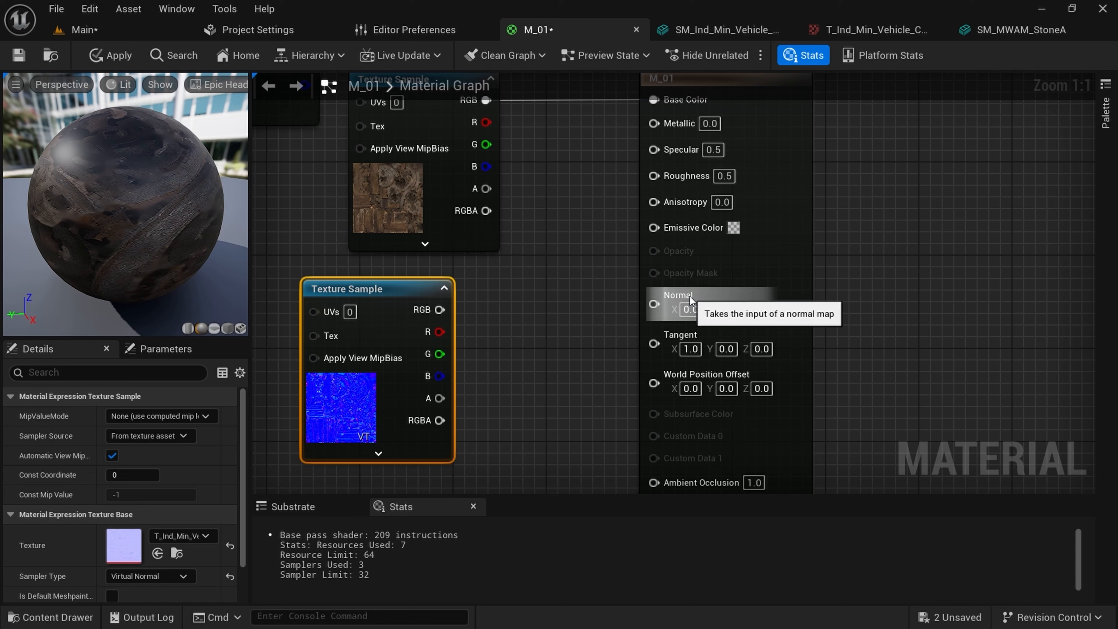
left_click_drag(436, 309, 535, 314)
left_click(530, 277)
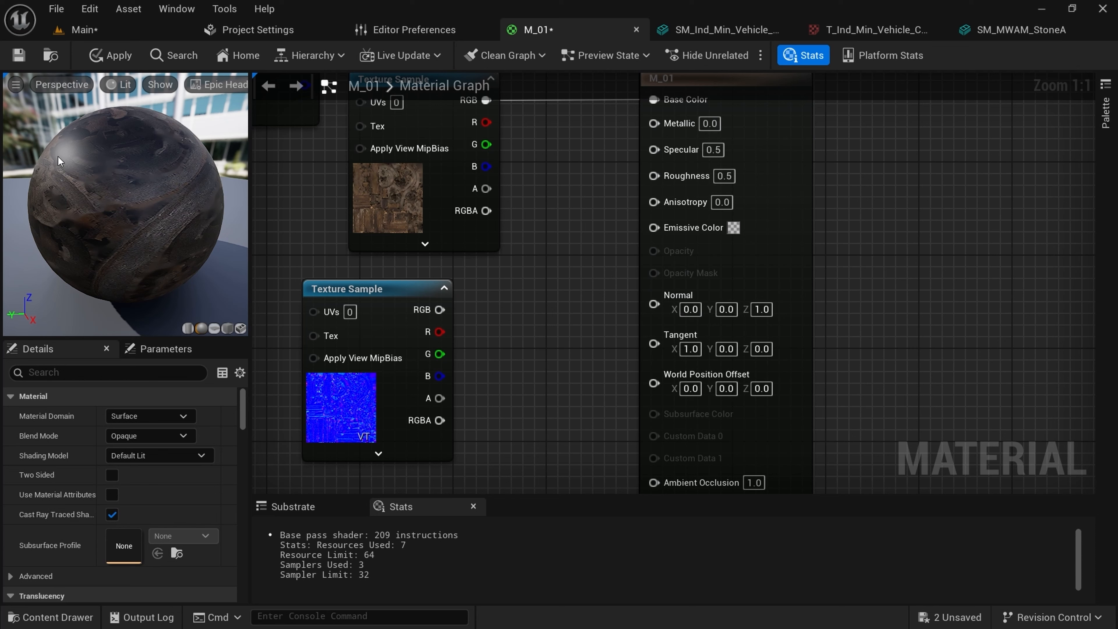
scroll(60, 151, "up", 2)
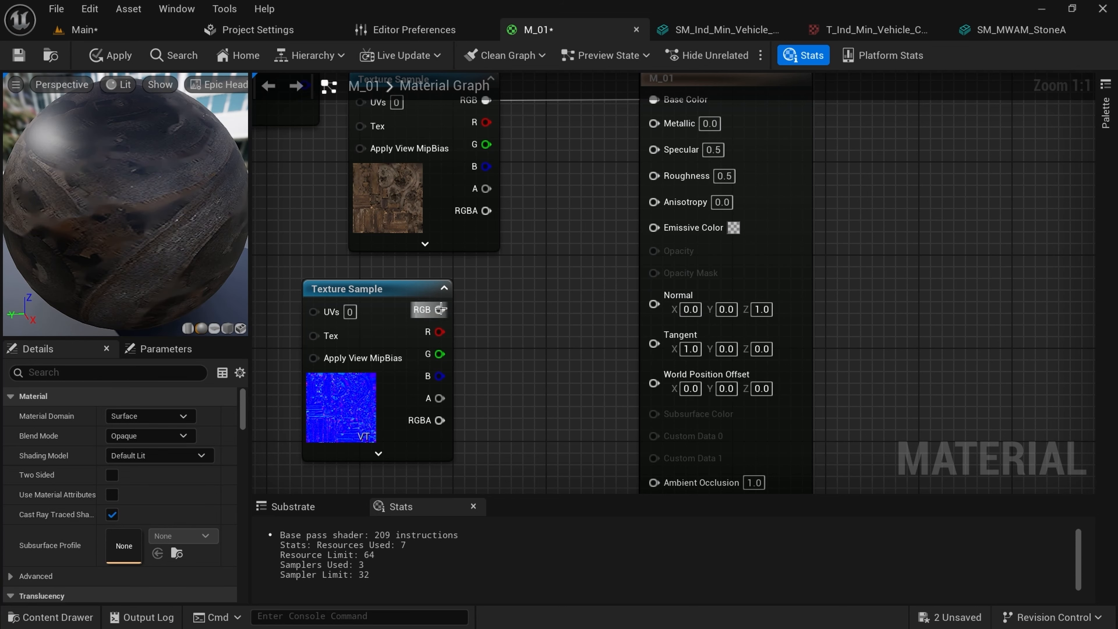
left_click_drag(439, 309, 654, 311)
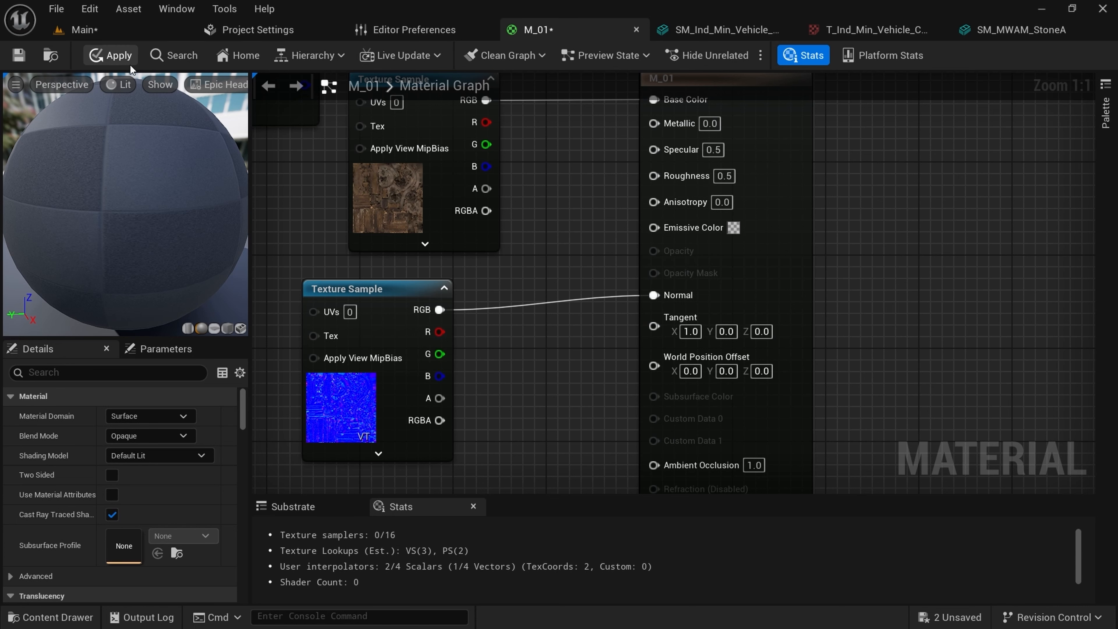
- Inspect the surface relief on M_01's preview sphere and apply the material changes
left_click(110, 56)
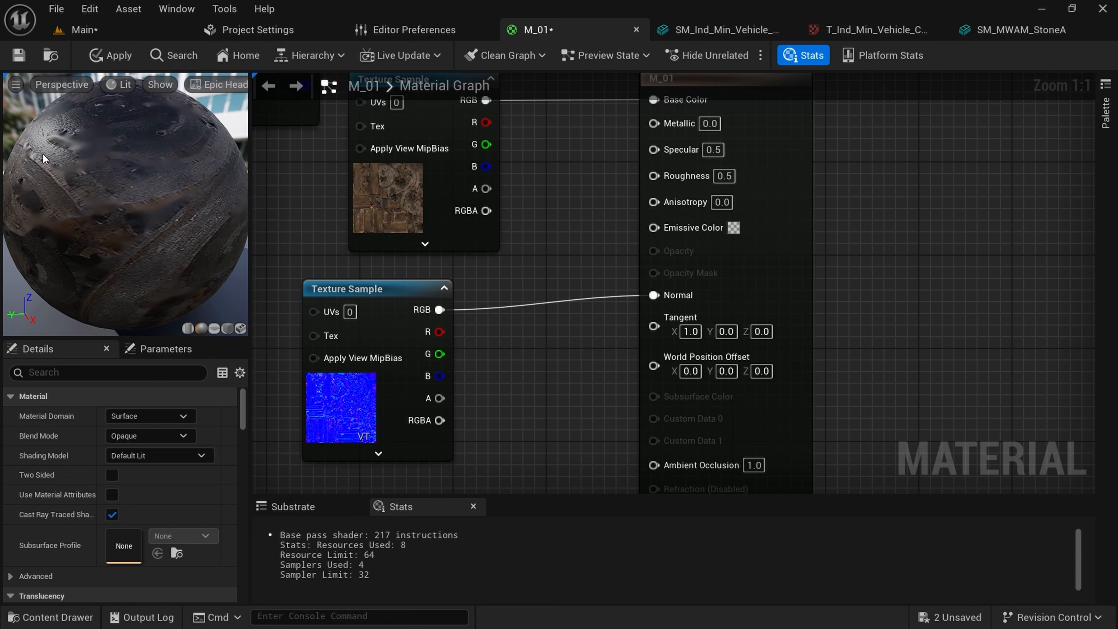
left_click_drag(43, 154, 57, 158)
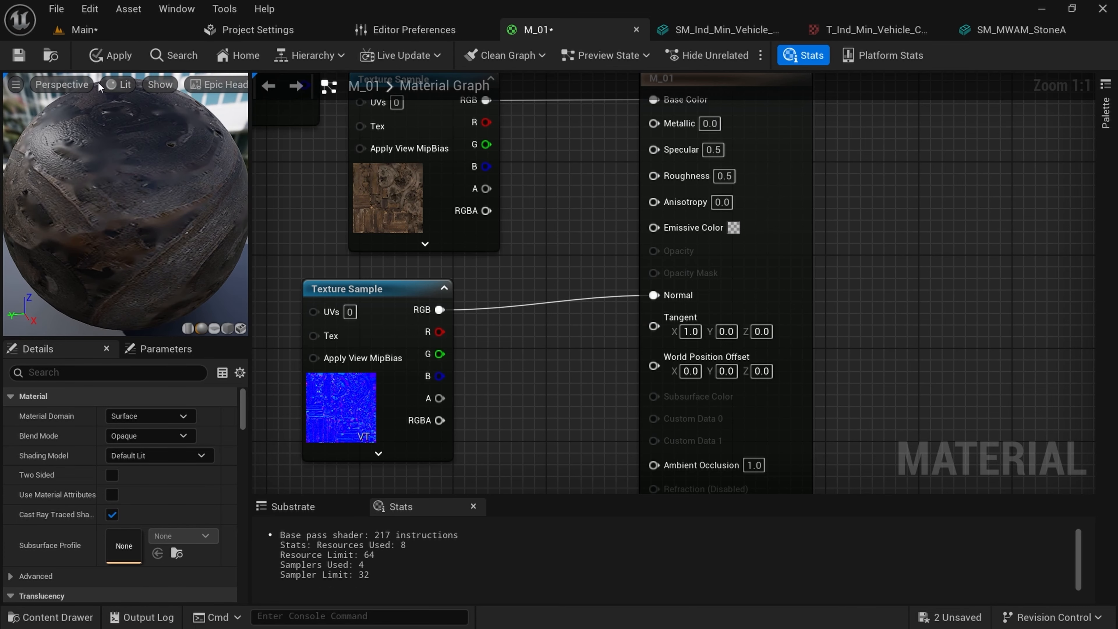
left_click(124, 57)
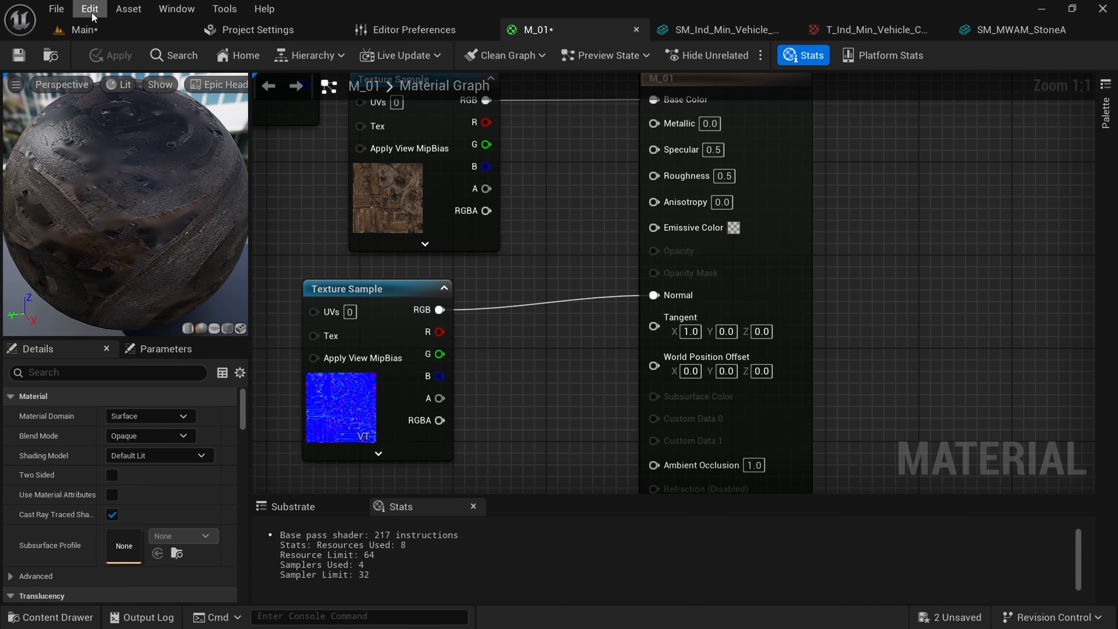
- Switch to the Main level and examine the mine cart's metal surface from several angles
left_click(107, 36)
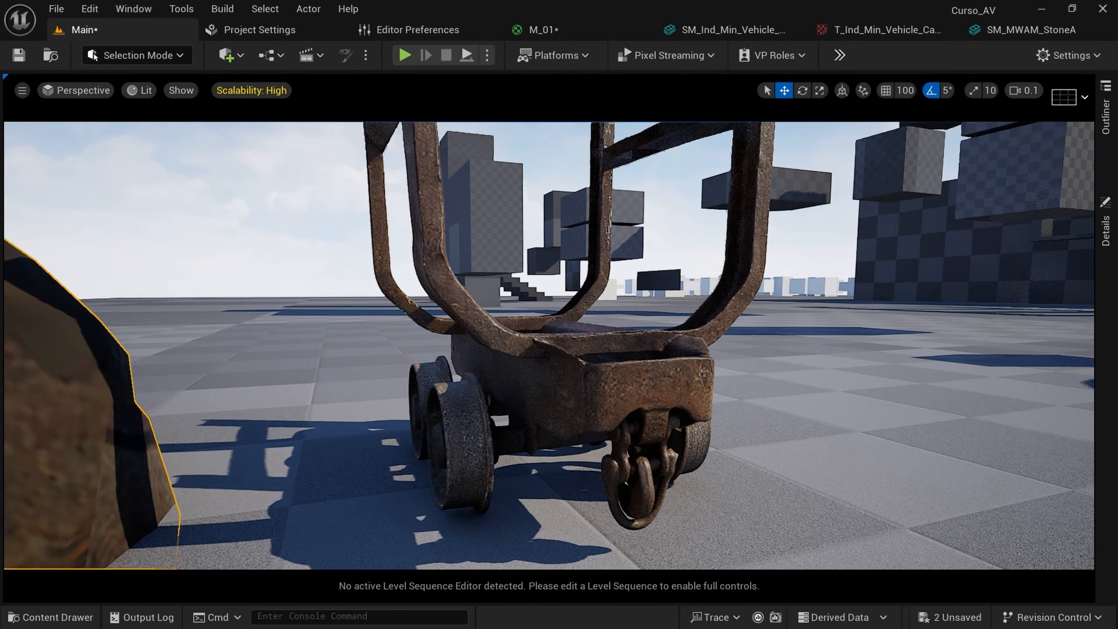
right_click_drag(549, 345, 490, 308)
right_click_drag(299, 395, 467, 441)
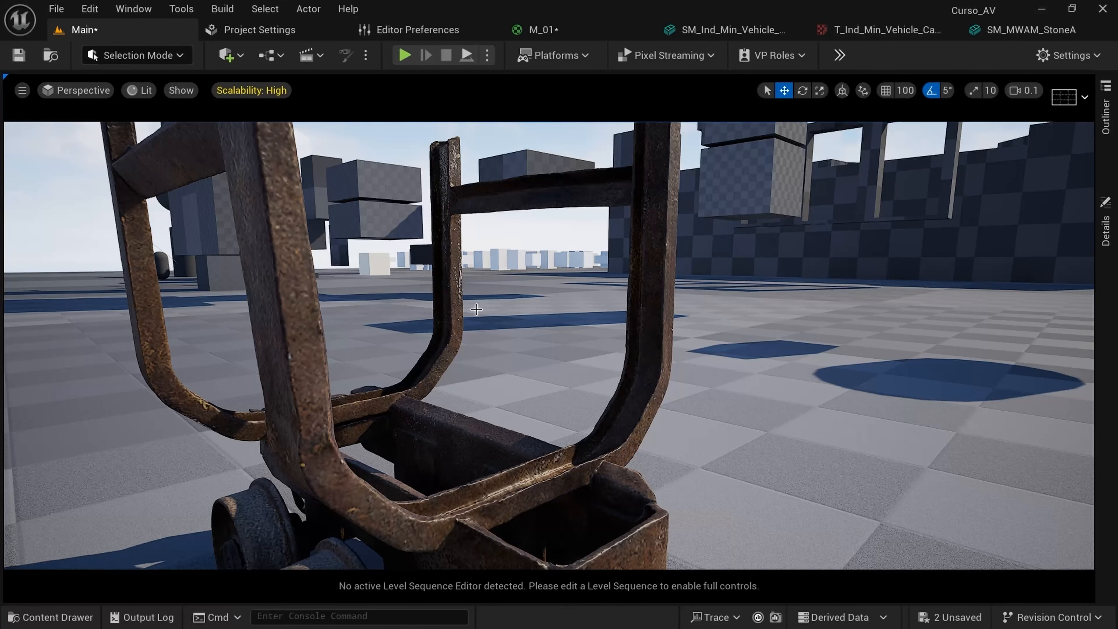
right_click_drag(476, 309, 501, 370)
right_click_drag(564, 329, 567, 339)
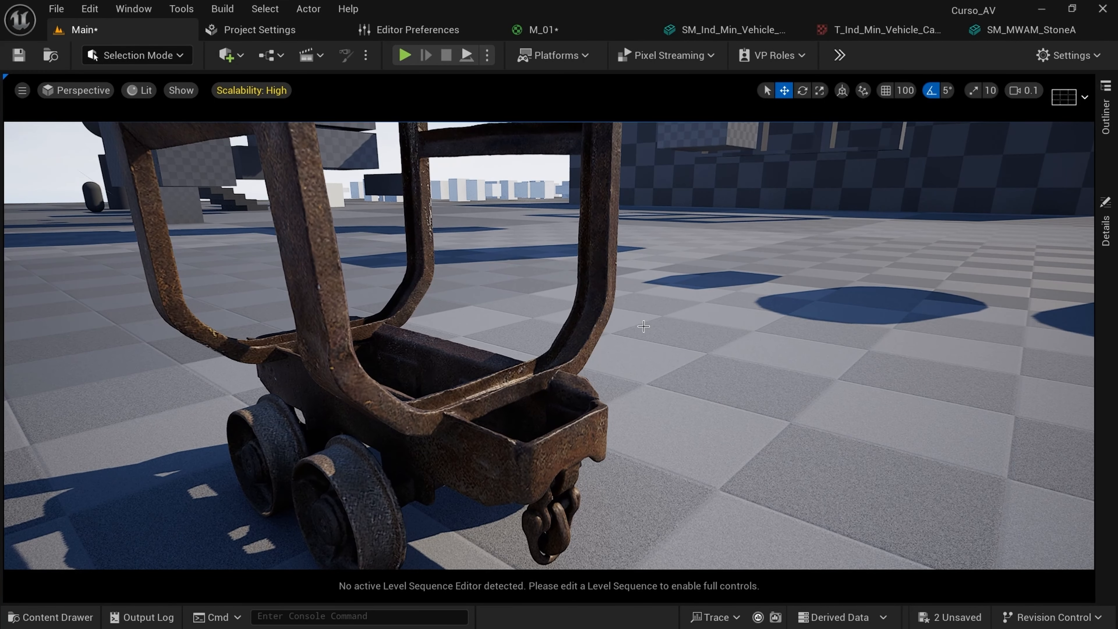
key("e")
right_click_drag(643, 324, 643, 323)
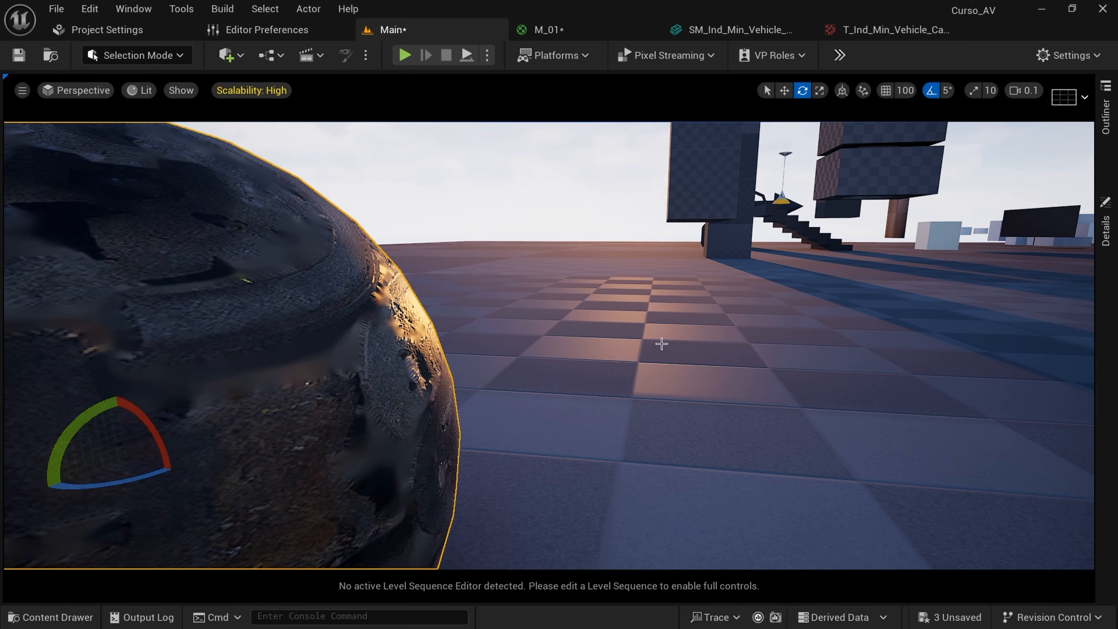
- Shift the sunlight direction in the Main level and examine how the light catches the relief on the M_01 sphere
right_click_drag(661, 343, 673, 338)
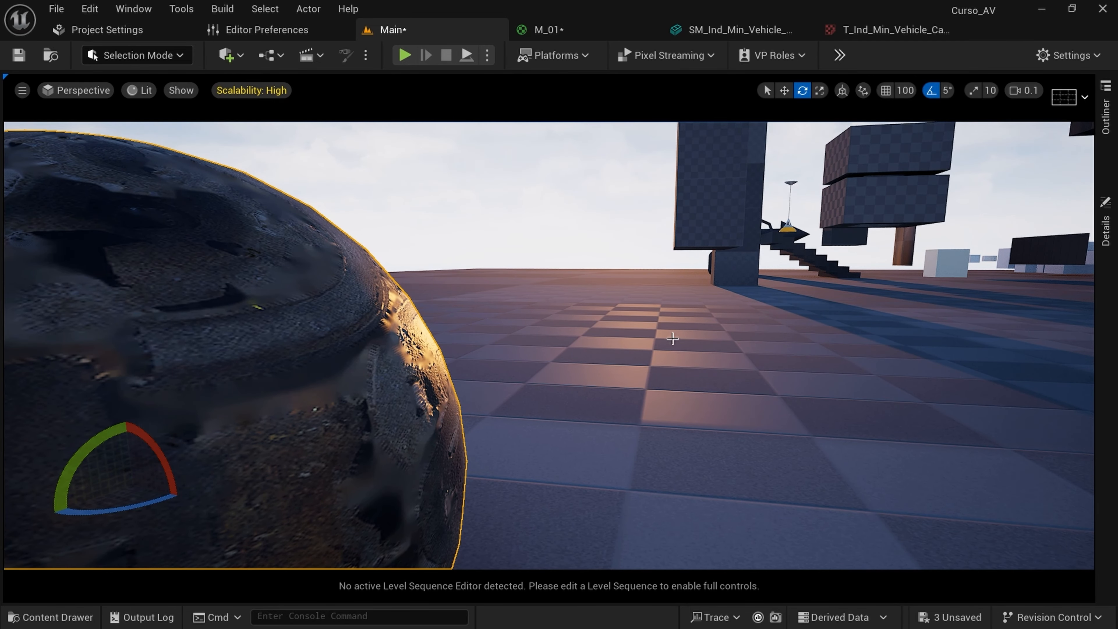
key("ctrl+l")
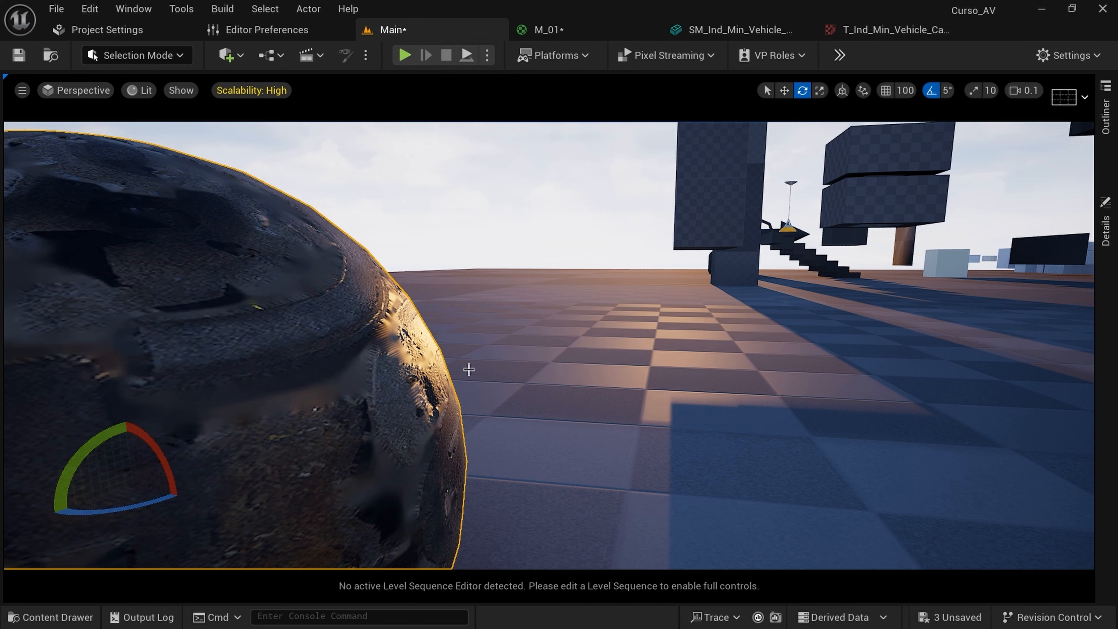
scroll(393, 386, "up", 1)
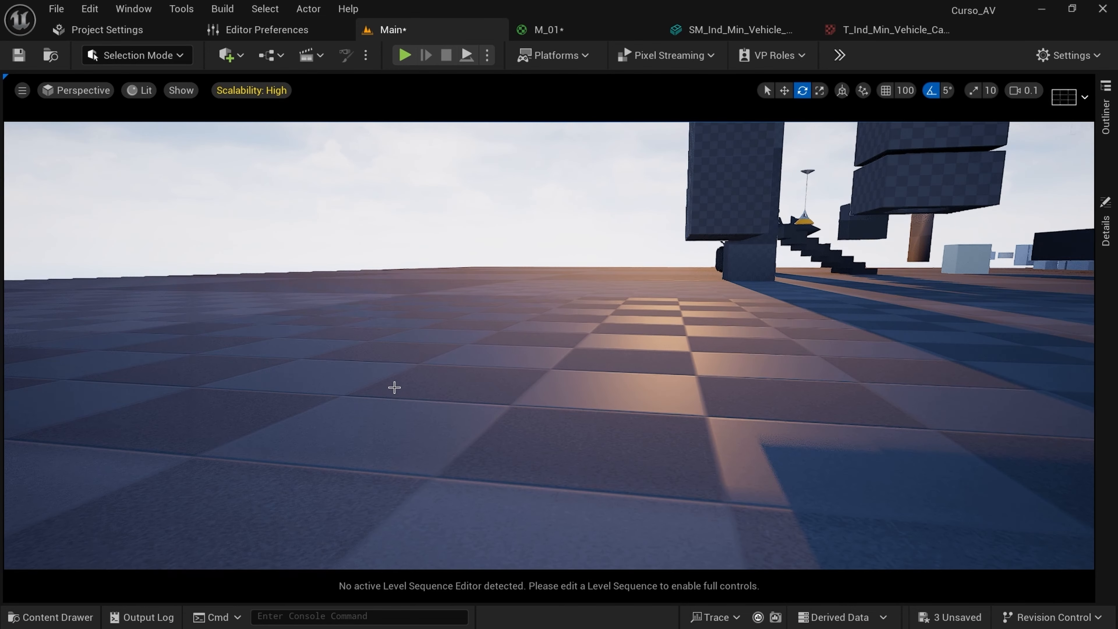
scroll(392, 387, "down", 1)
mouse_move(393, 386)
right_mouse_down()
mouse_move(352, 405)
mouse_move(429, 372)
mouse_move(374, 396)
mouse_move(392, 383)
mouse_move(391, 400)
right_mouse_up()
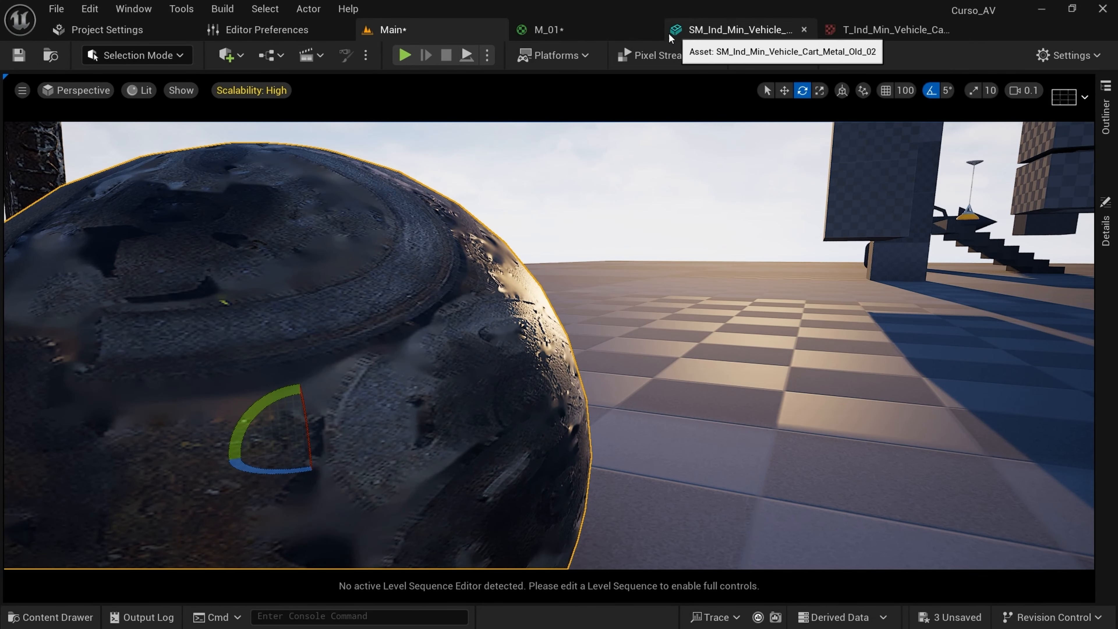
- Return to M_01 and disconnect the normal map from the result node's Normal input
left_click(568, 29)
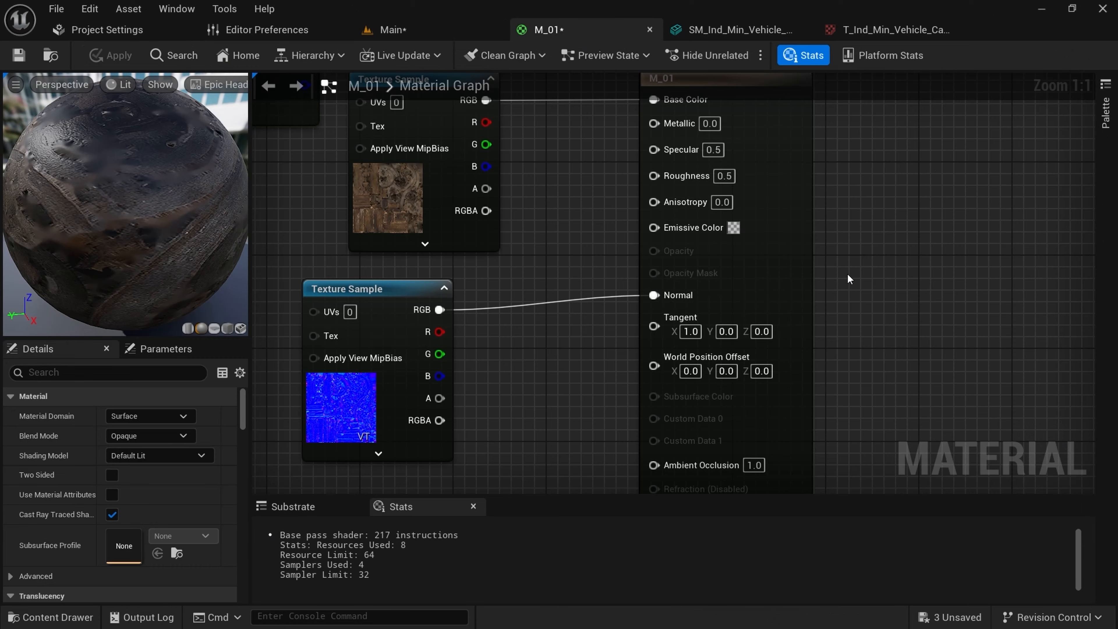
left_click(653, 294, "alt")
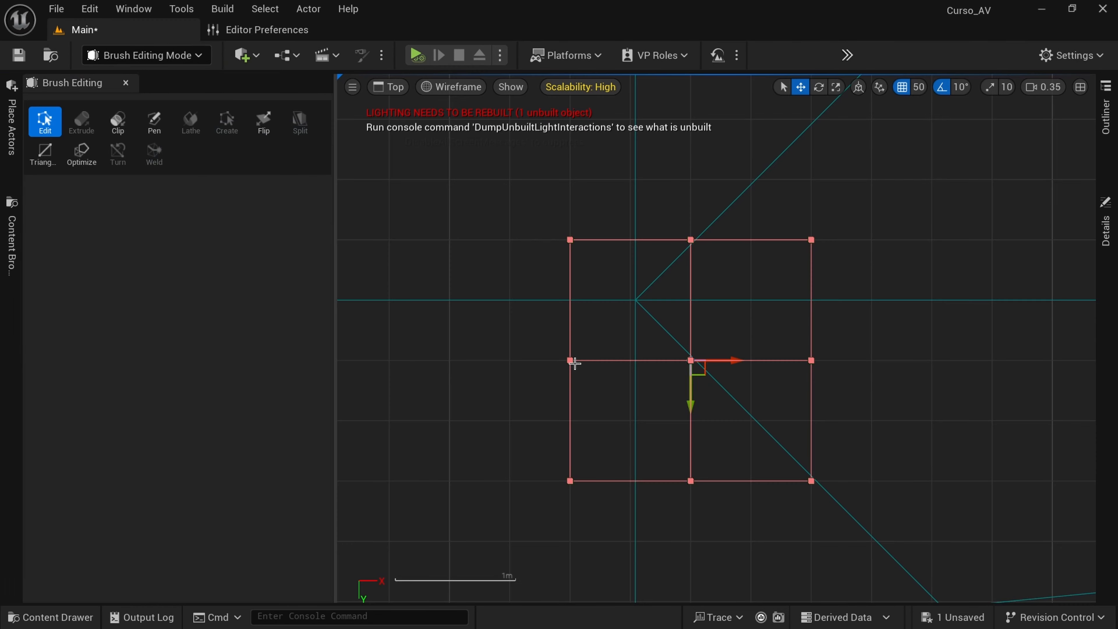
- In the Top view, split the brush's two outer diagonal edges on its left side and the lower inner diagonal edge
left_click(511, 299)
left_click(300, 122)
left_click(511, 421)
left_click(300, 122)
left_click(630, 421)
left_click(300, 122)
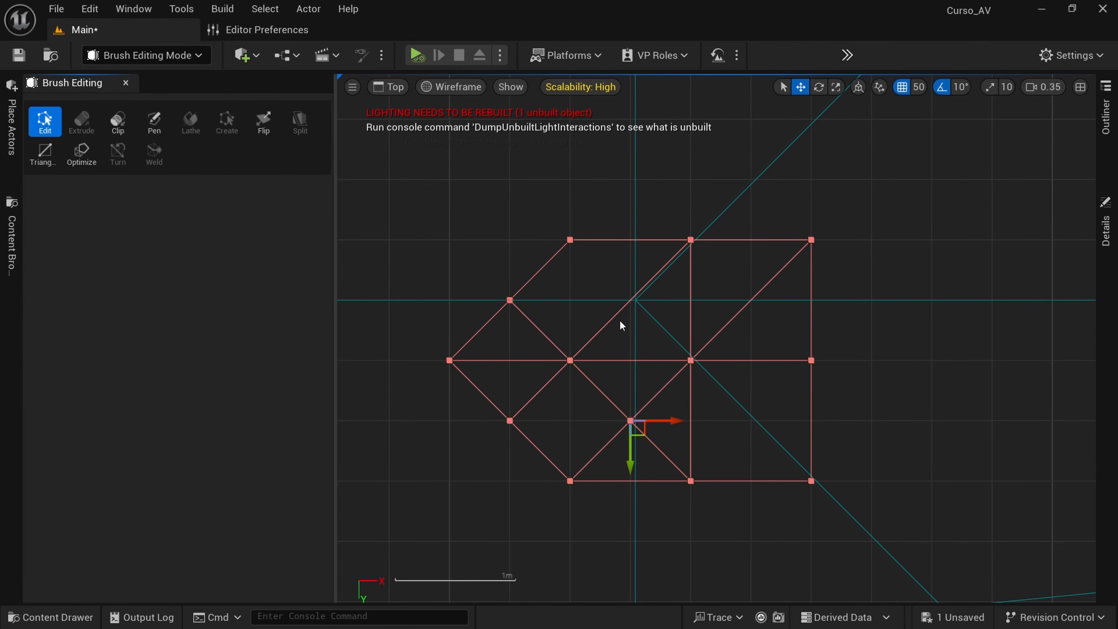
- Split the brush's upper inner diagonal edge and both the lower and upper halves of its right side
left_click(630, 301)
left_click(300, 121)
left_click(811, 420)
left_click(300, 122)
left_click(811, 301)
left_click(300, 122)
- Move the middle vertex of the brush's right side outward along the X axis
left_click(849, 304)
left_click(811, 321)
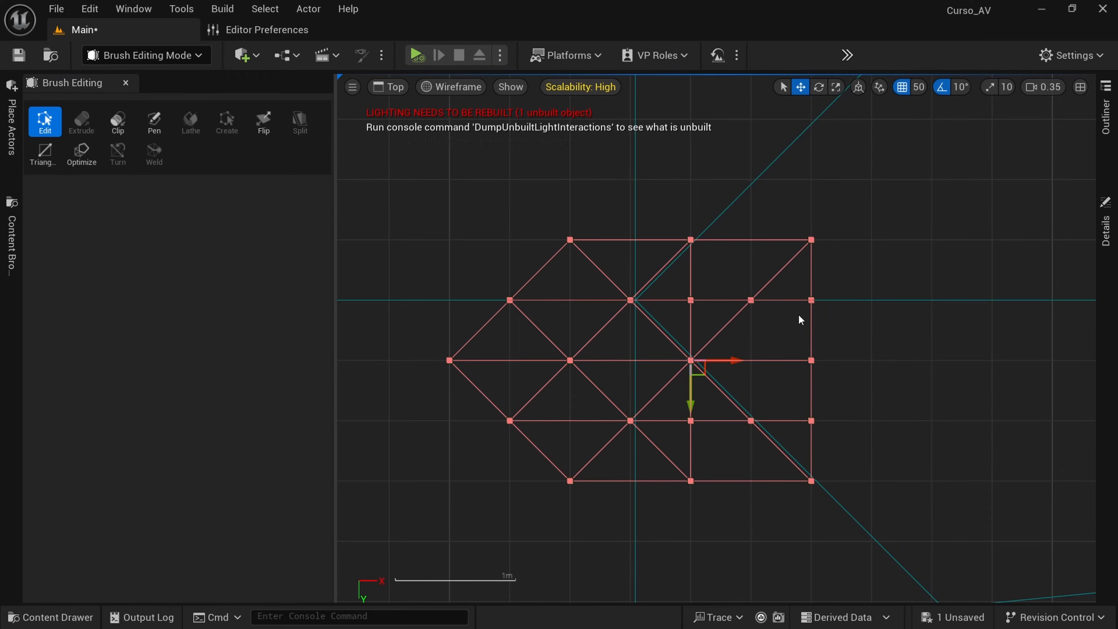
left_click(811, 360)
left_click_drag(847, 360, 908, 360)
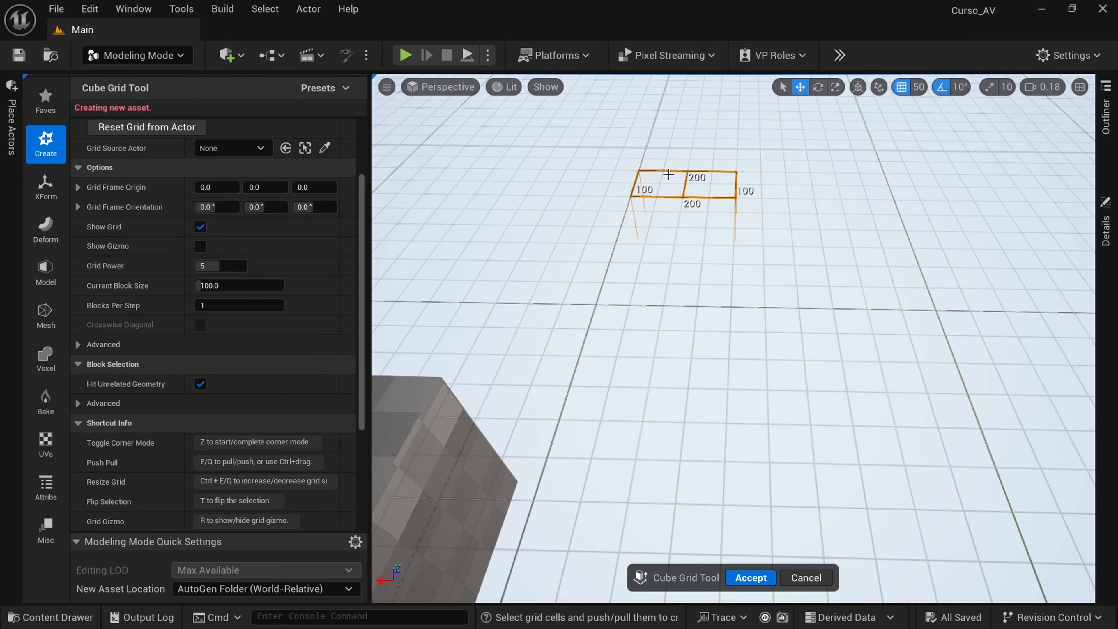
- Pull the selected 200 by 100 block of cells out one step with the Cube Grid Tool
key("e")
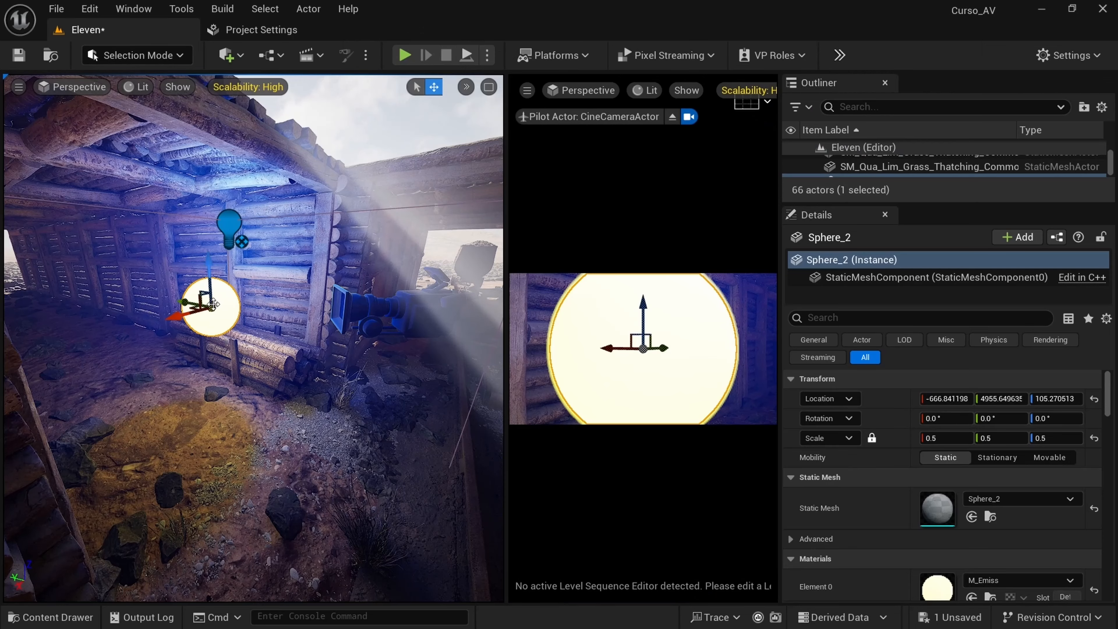
- Reposition the glowing sphere inside the wooden shelter of the Eleven level
left_click_drag(202, 304, 154, 288)
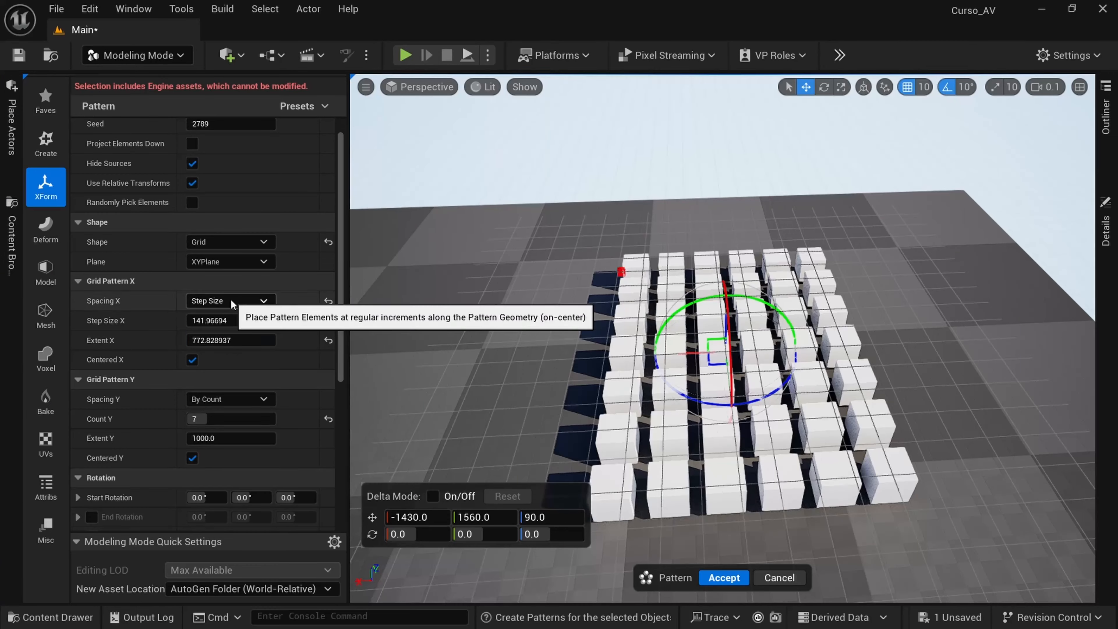
- Vary the cube pattern's X step size, set the packed pattern's bounding box Adjustment to about 53.4, and turn on Visualize
left_click_drag(212, 321, 225, 324)
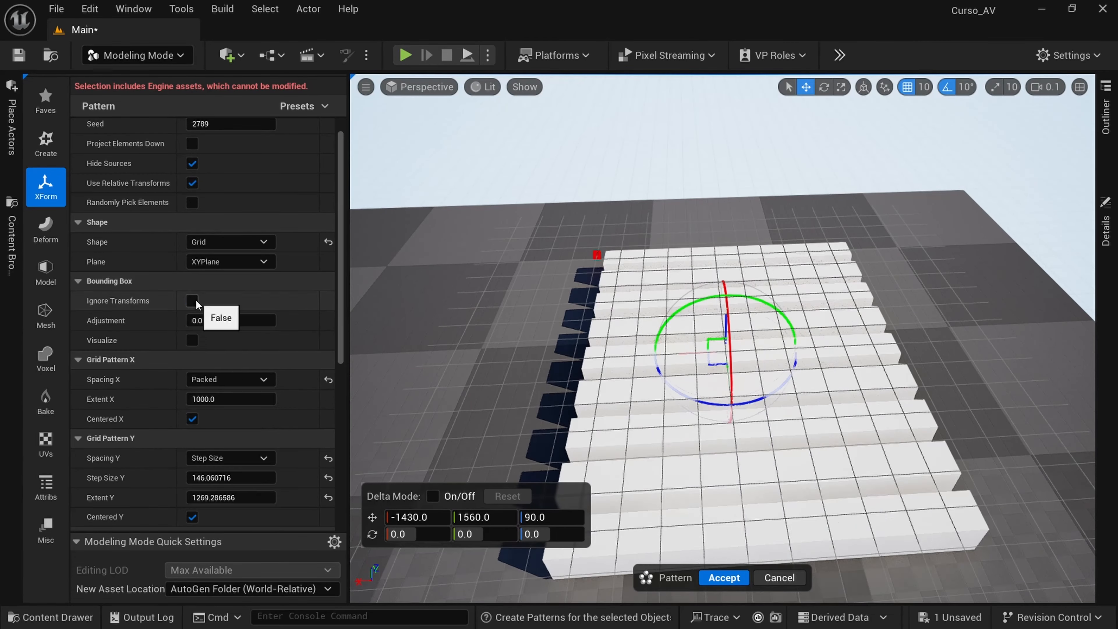
left_click_drag(212, 320, 228, 320)
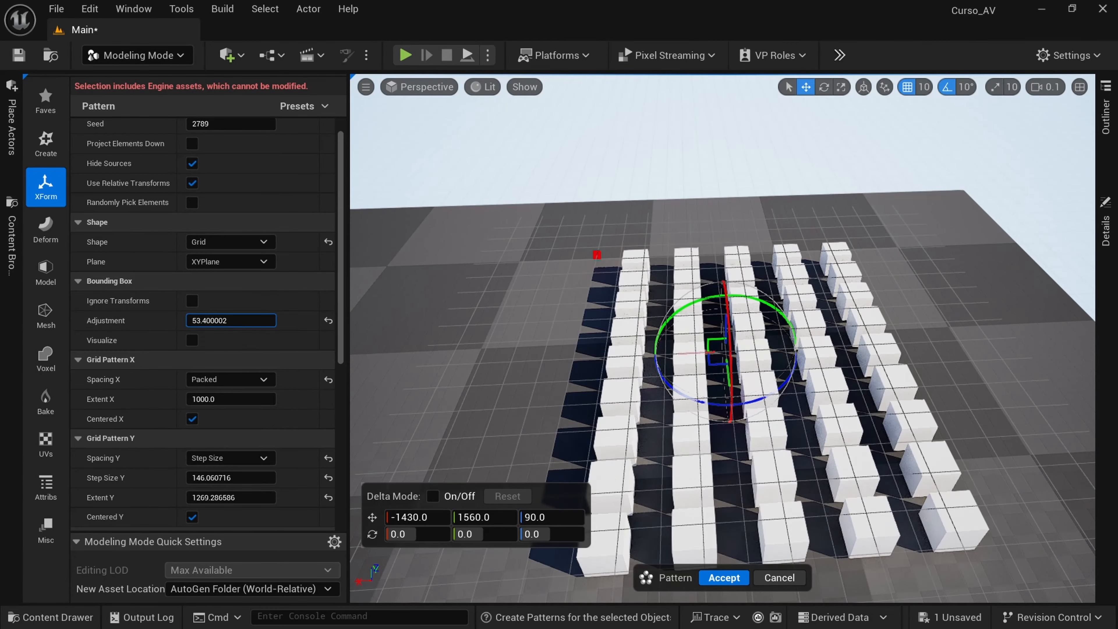
left_click(192, 340)
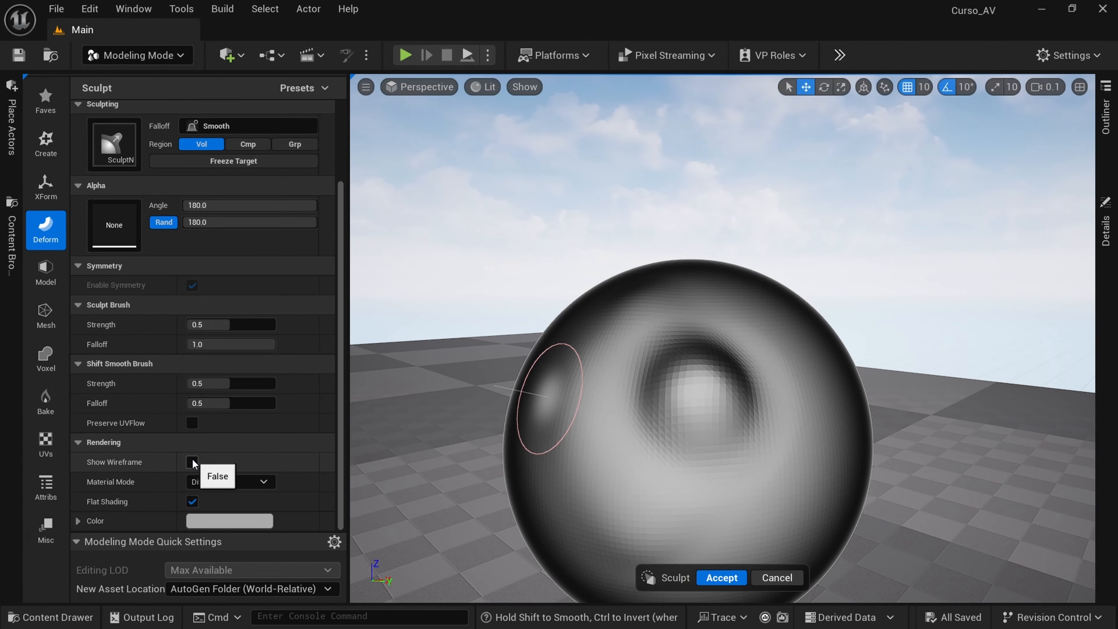
left_click(229, 501)
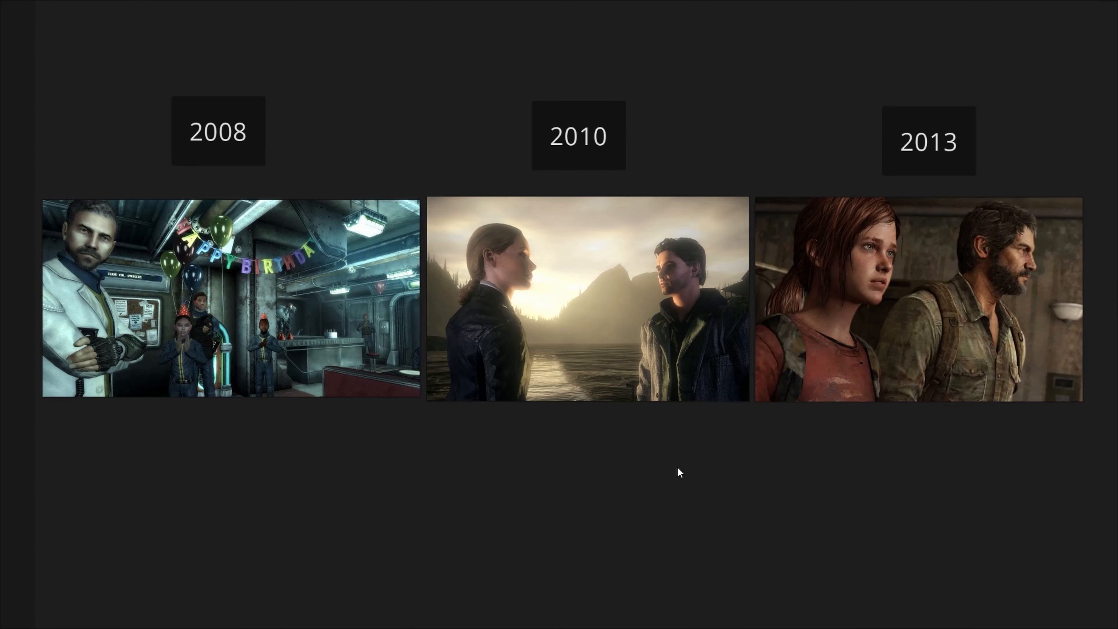
middle_click_drag(556, 452, 491, 421)
scroll(534, 456, "up", 1)
scroll(535, 456, "down", 2)
scroll(528, 411, "up", 1)
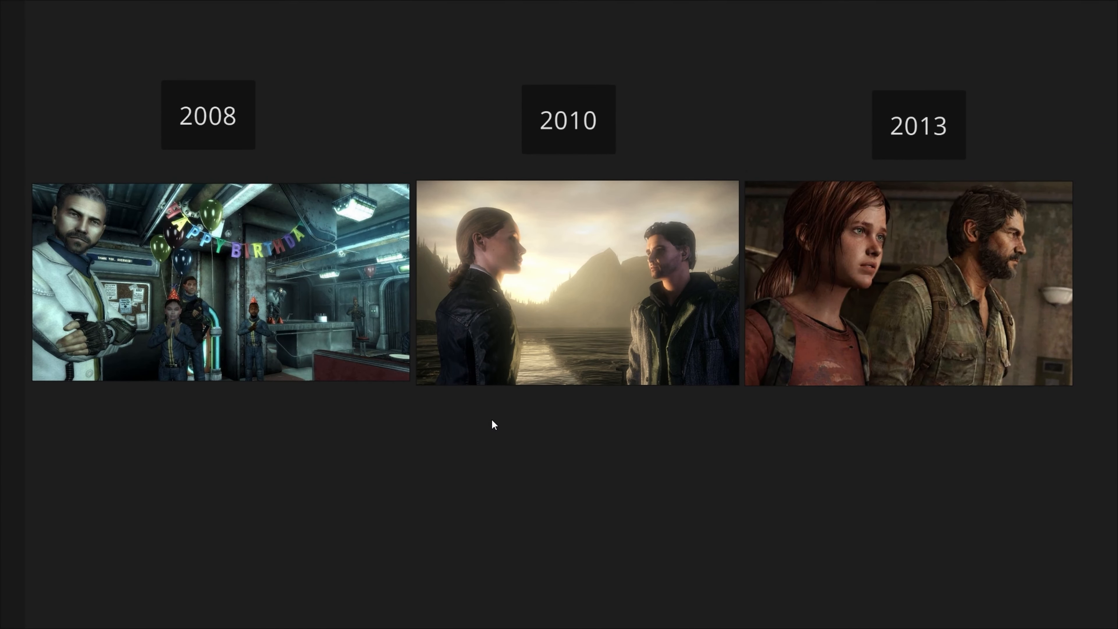
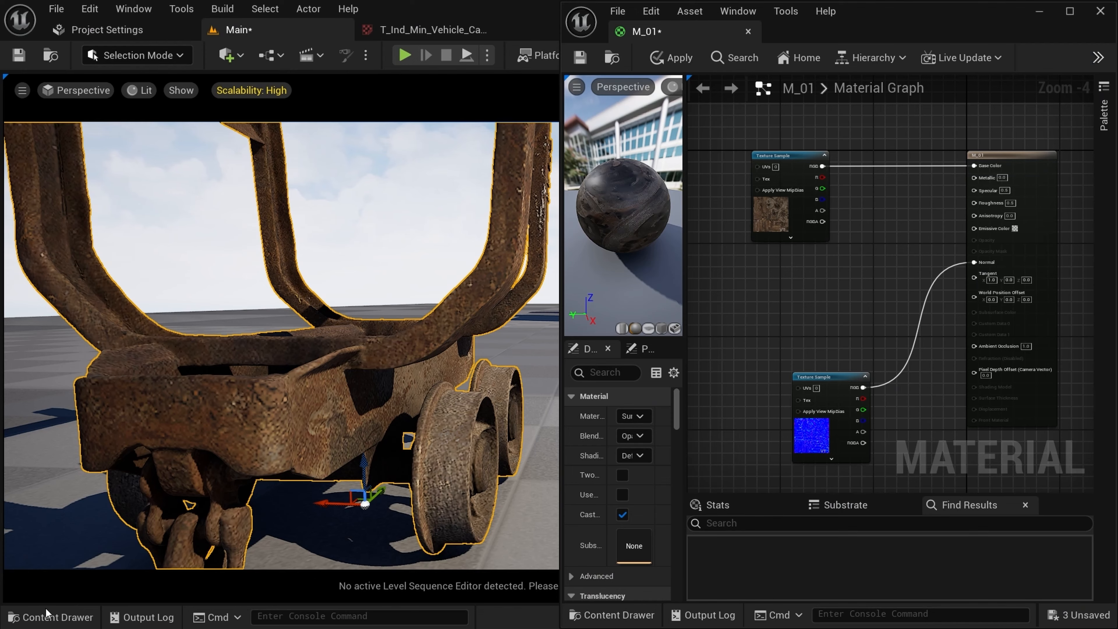
- Add the texture T_Ind_Min_Vehicle_Cart_Metal_Old_02_DpR to the M_01 graph as a Texture Sample
left_click(48, 616)
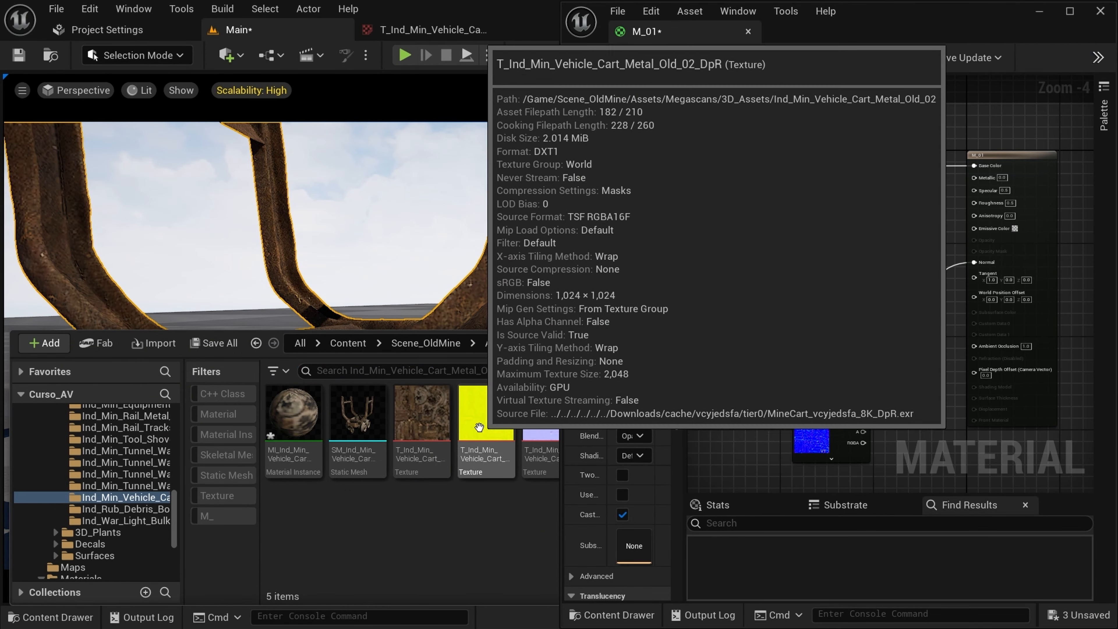
left_click_drag(485, 431, 743, 284)
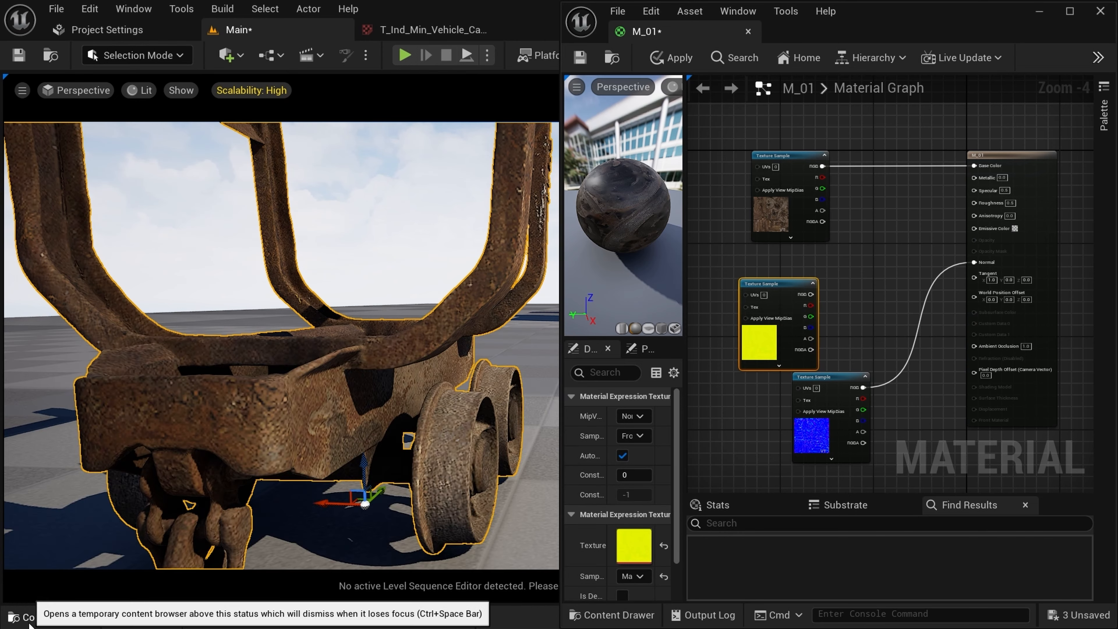
- Open the DpR texture of the new Texture Sample in the texture editor
left_click(48, 616)
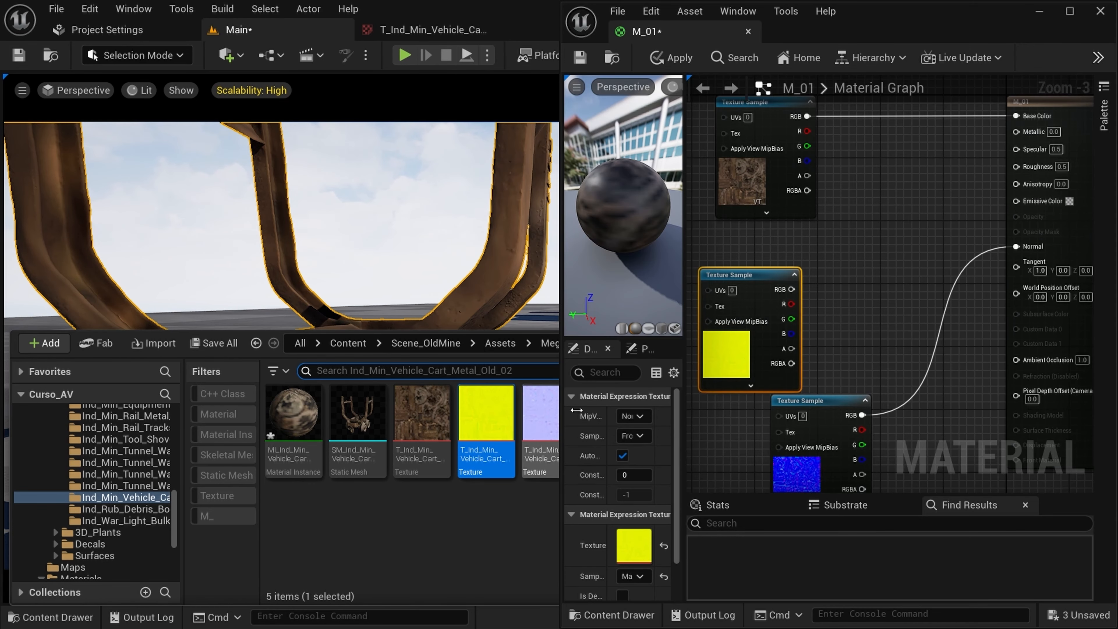
left_click(636, 548)
double_click(636, 548)
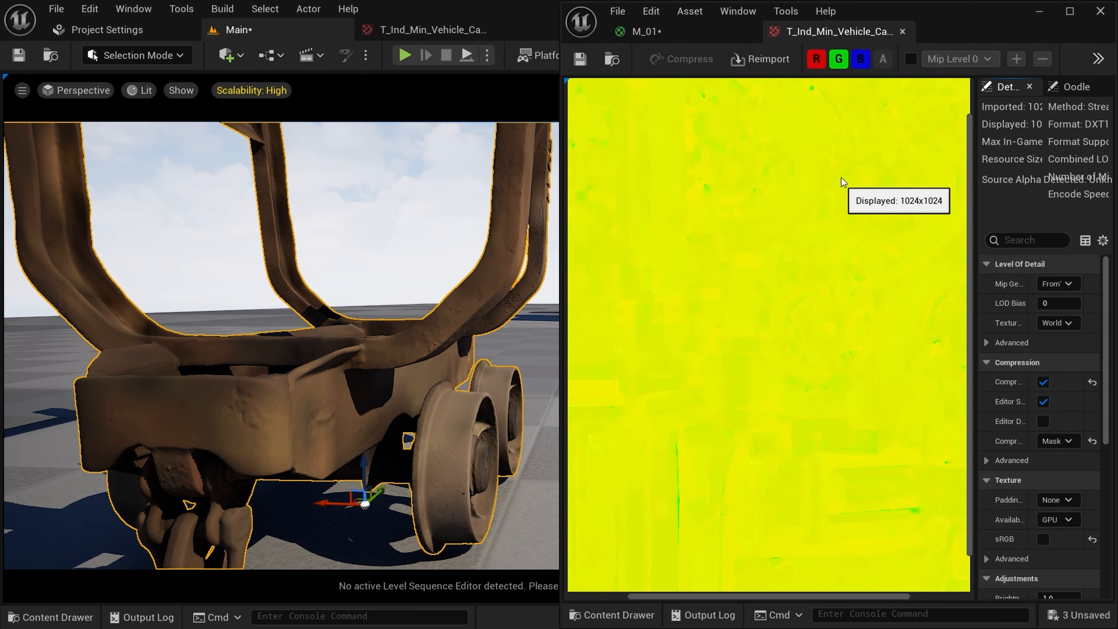
- Isolate the DpR texture's red channel and examine the whole map in grayscale
left_click(853, 63)
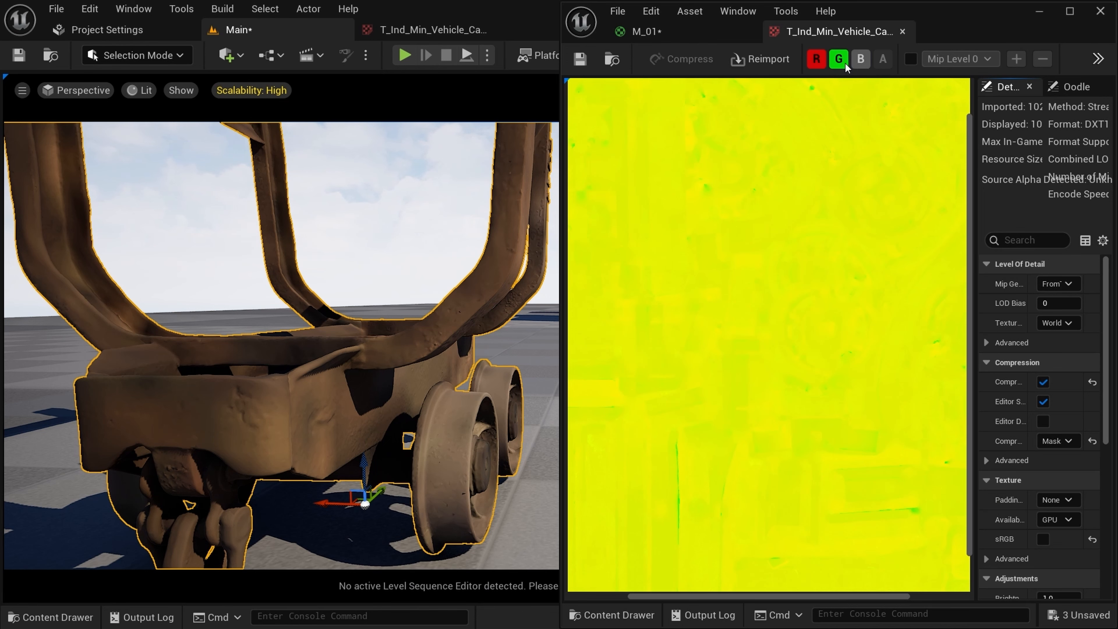
left_click(823, 63)
left_click(832, 60)
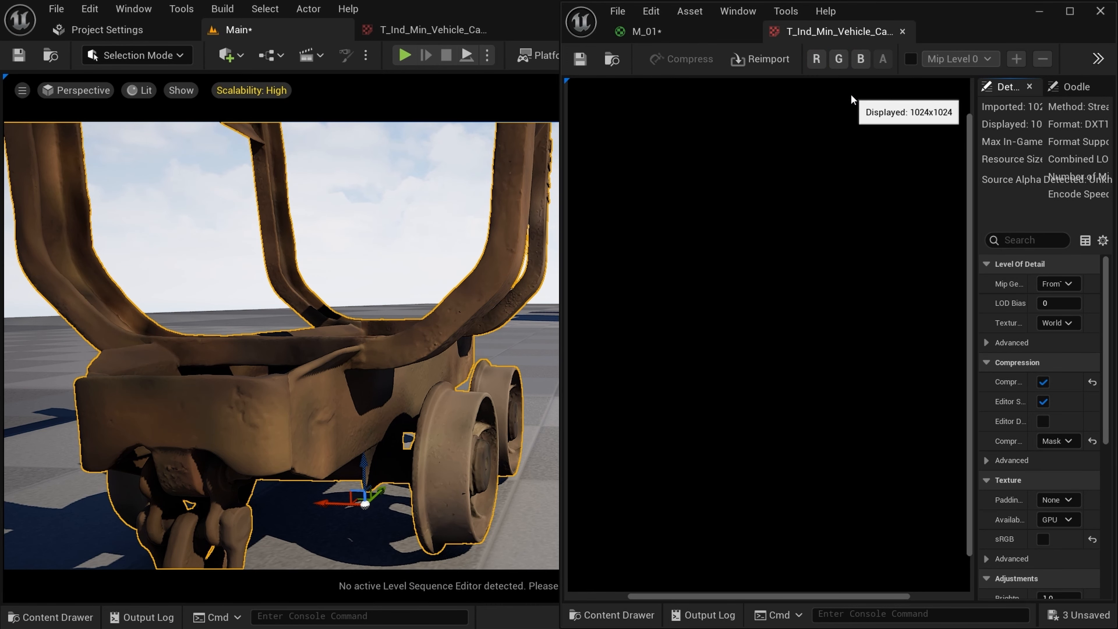
left_click(815, 62)
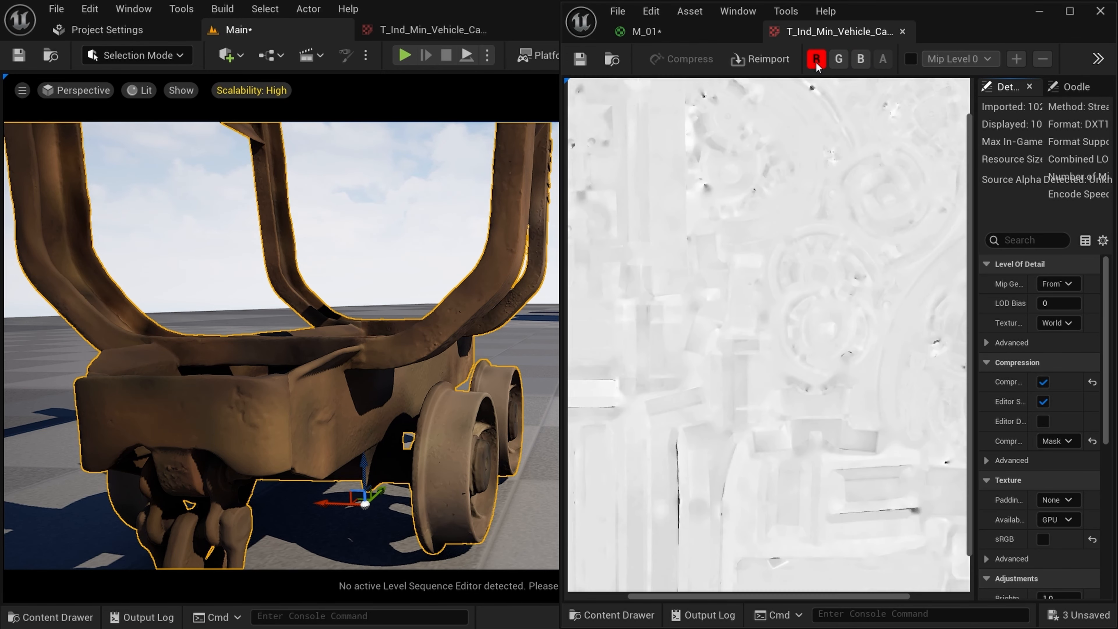
scroll(792, 264, "down", 3)
scroll(791, 288, "up", 1)
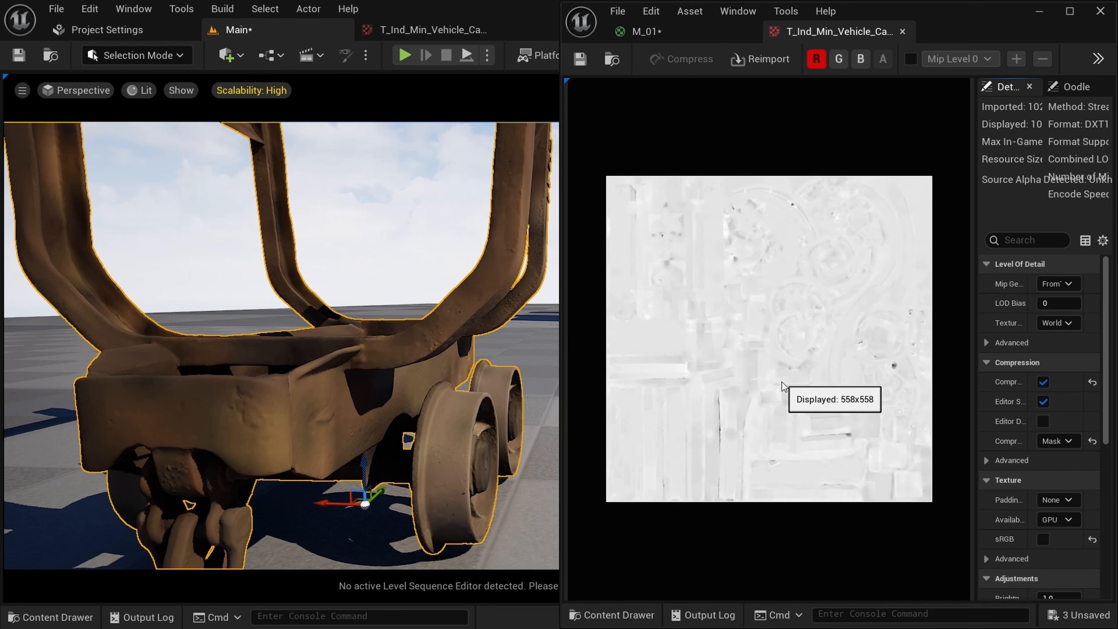
scroll(792, 379, "up", 1)
- Check the DpR texture's green and blue channels, and restore the full RGB view
left_click(838, 59)
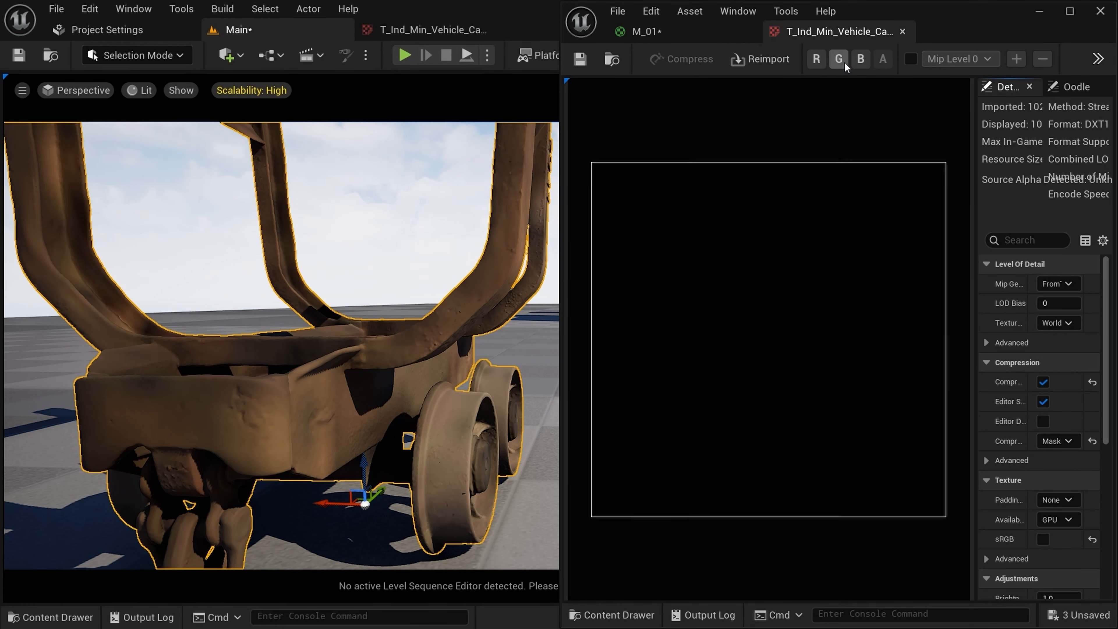
left_click(860, 58)
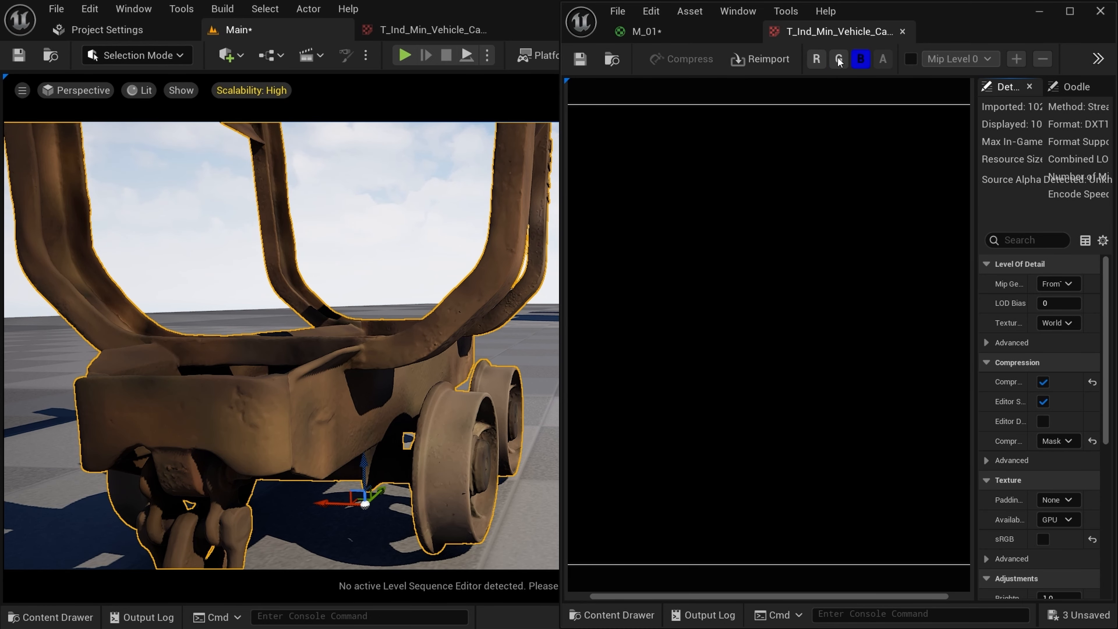
left_click(845, 62)
left_click(846, 62)
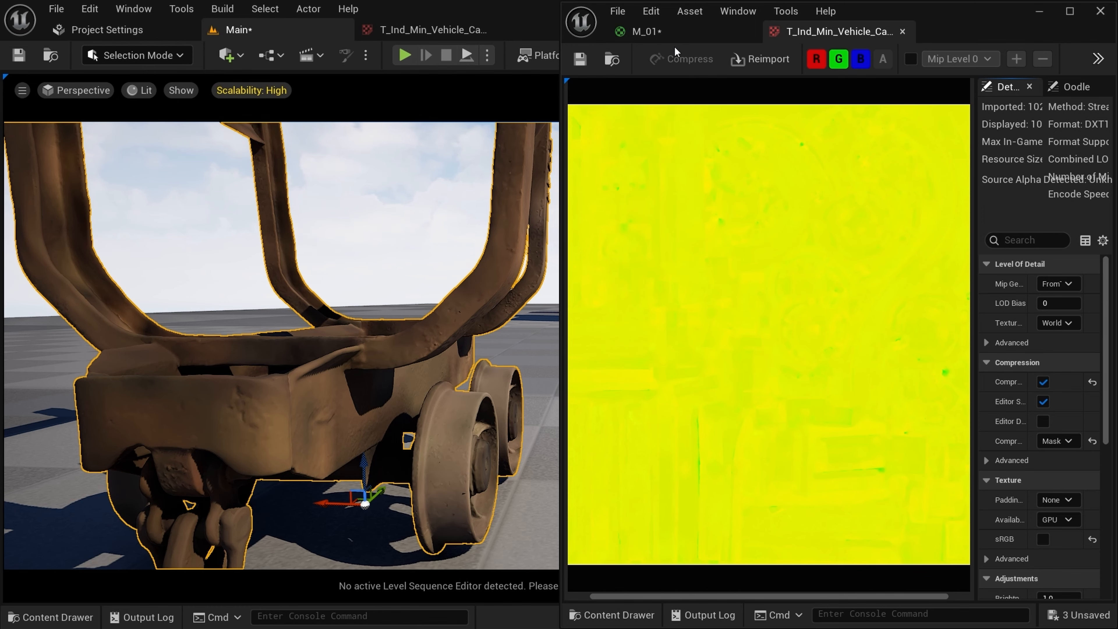
- Return to M_01 and open the mine cart's material instance from its asset folder
left_click(683, 34)
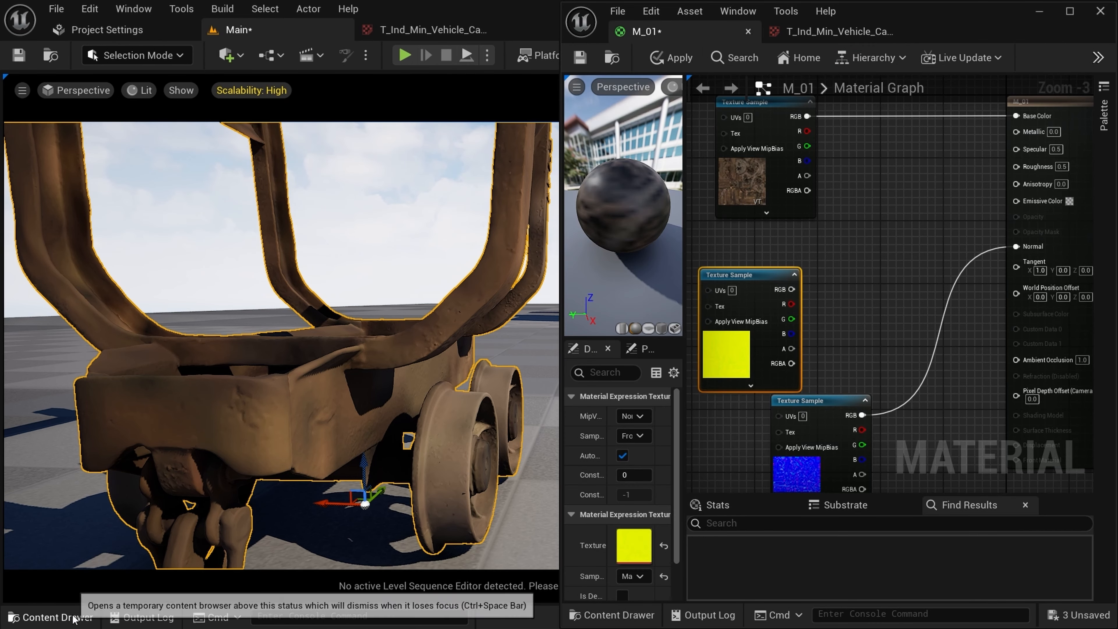
left_click(58, 617)
double_click(282, 414)
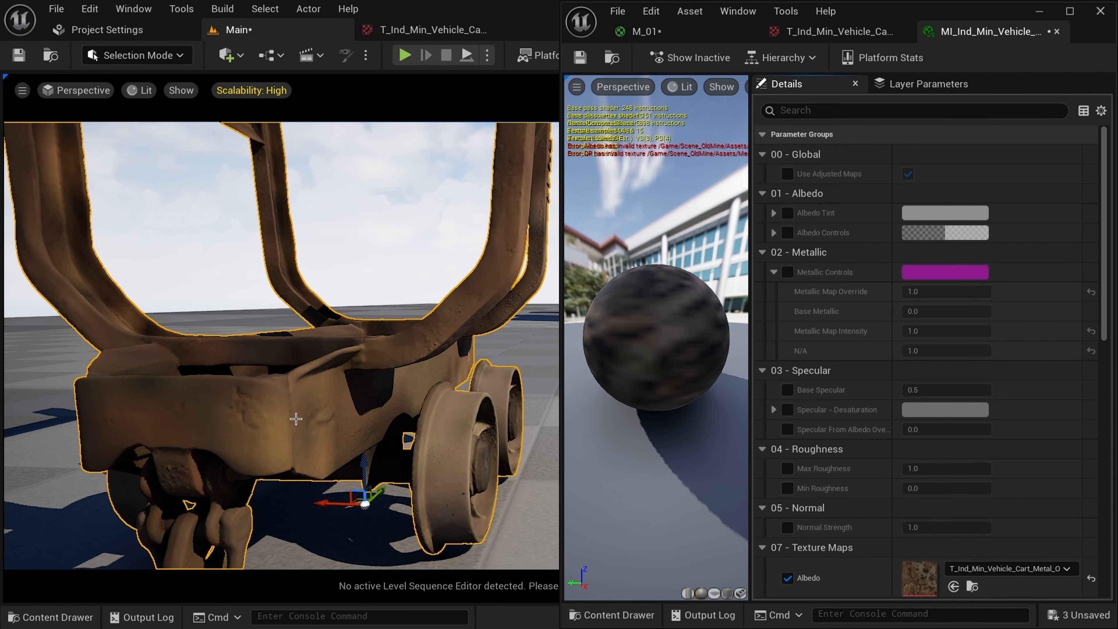
left_click(425, 29)
left_click(237, 29)
- Open the instance's parent material M_MS_Default_Material_VT and examine the green output connection of its DR texture parameter
scroll(920, 350, "down", 6)
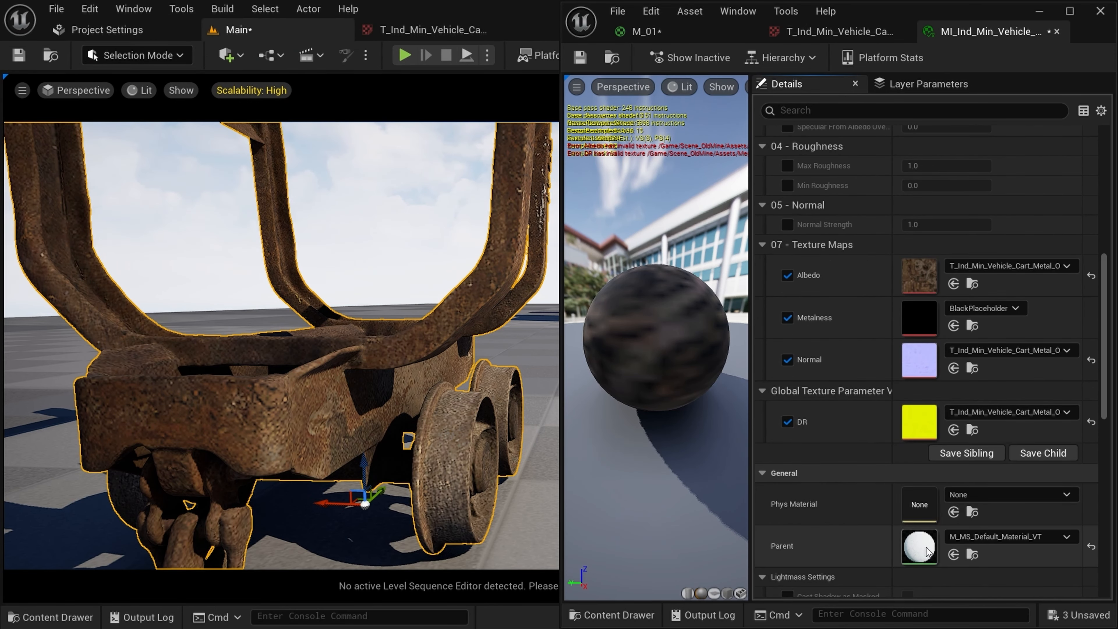
scroll(823, 342, "down", 4)
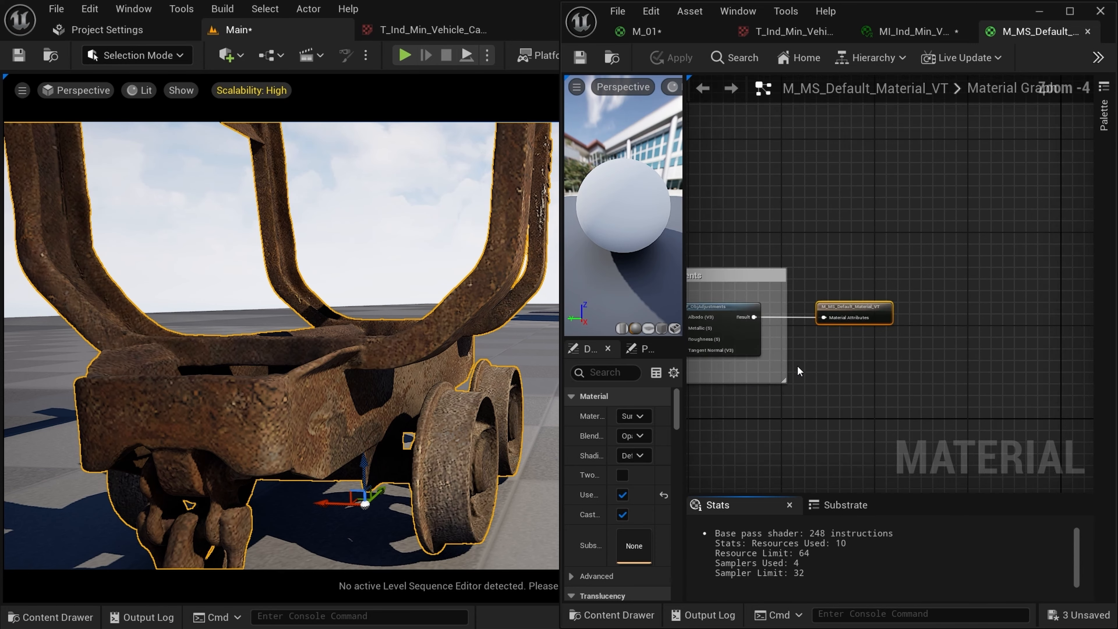
scroll(802, 316, "up", 5)
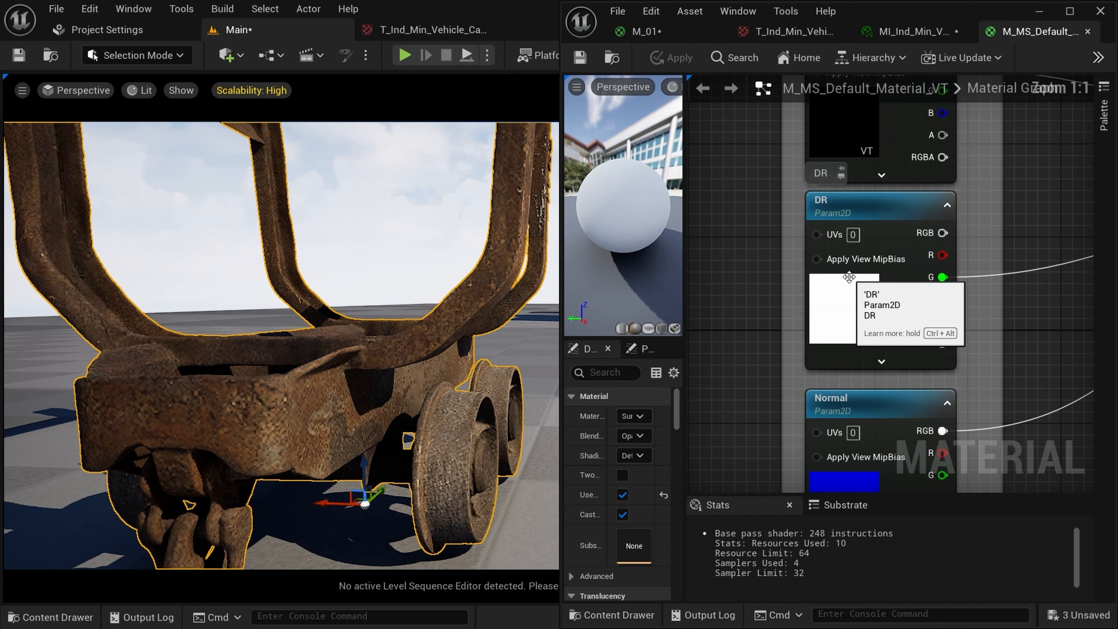
left_click(885, 339)
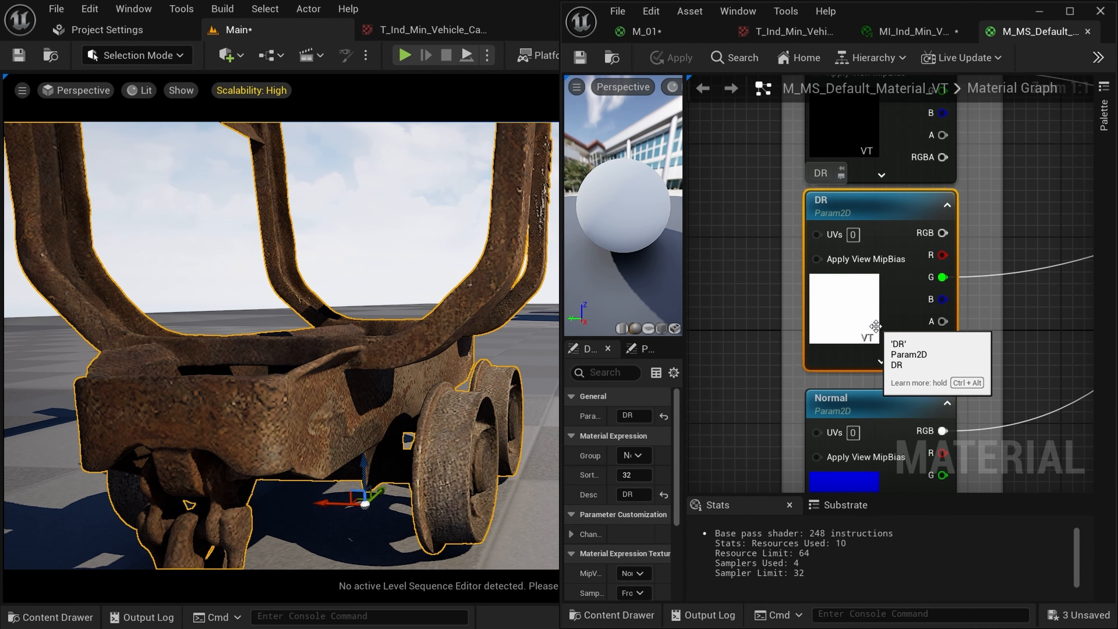
scroll(870, 320, "down", 2)
scroll(1022, 319, "up", 2)
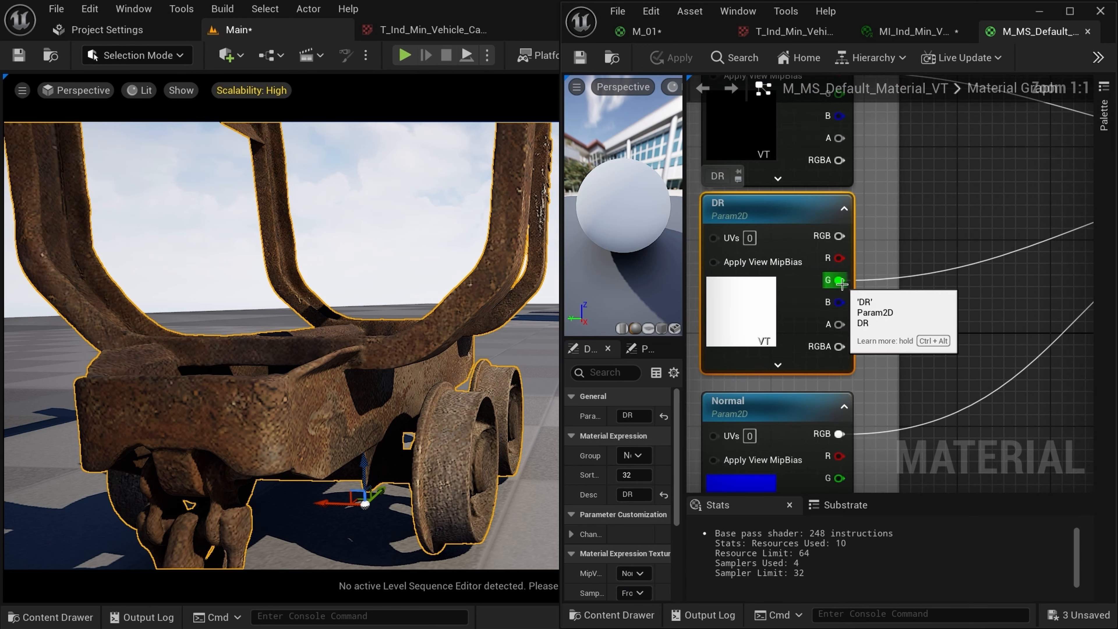
- Examine how the Albedo, Metalness, DR, and Normal parameters feed the MF_ObjAdjustments inputs in the parent material
scroll(868, 282, "down", 3)
right_click_drag(964, 273, 735, 330)
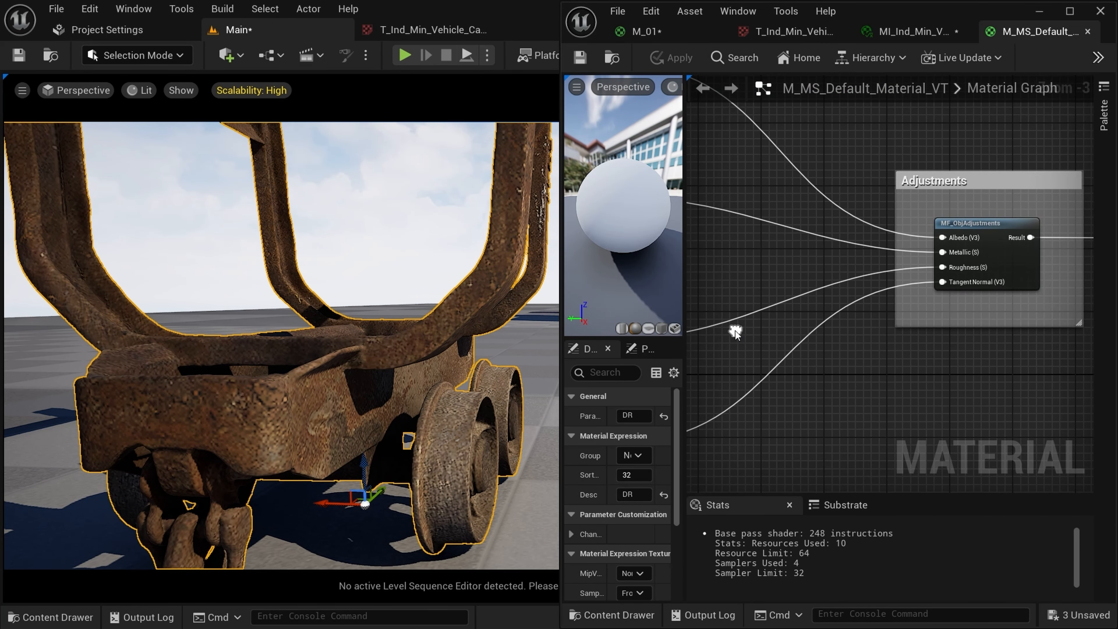
scroll(1012, 291, "up", 2)
scroll(1020, 299, "up", 1)
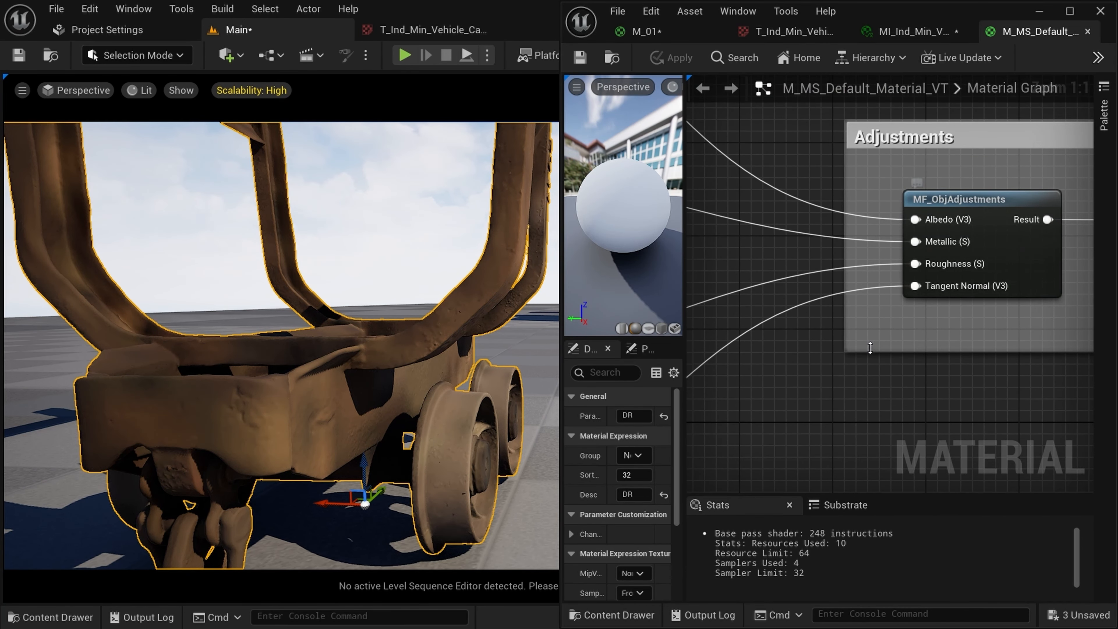
scroll(863, 352, "down", 5)
scroll(836, 348, "up", 5)
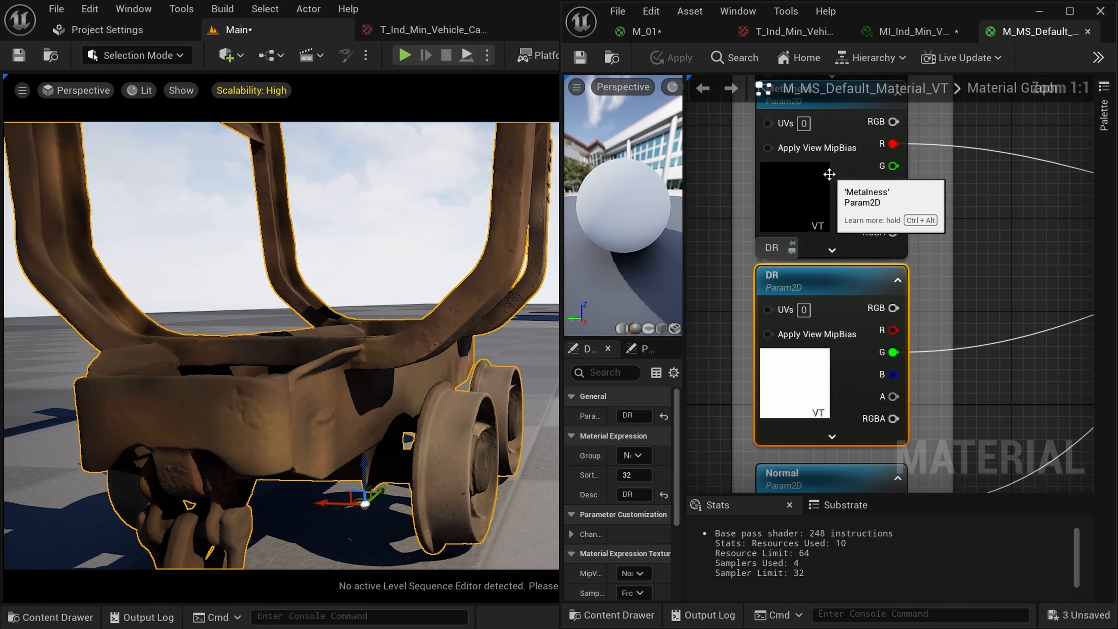
right_click_drag(902, 227, 911, 373)
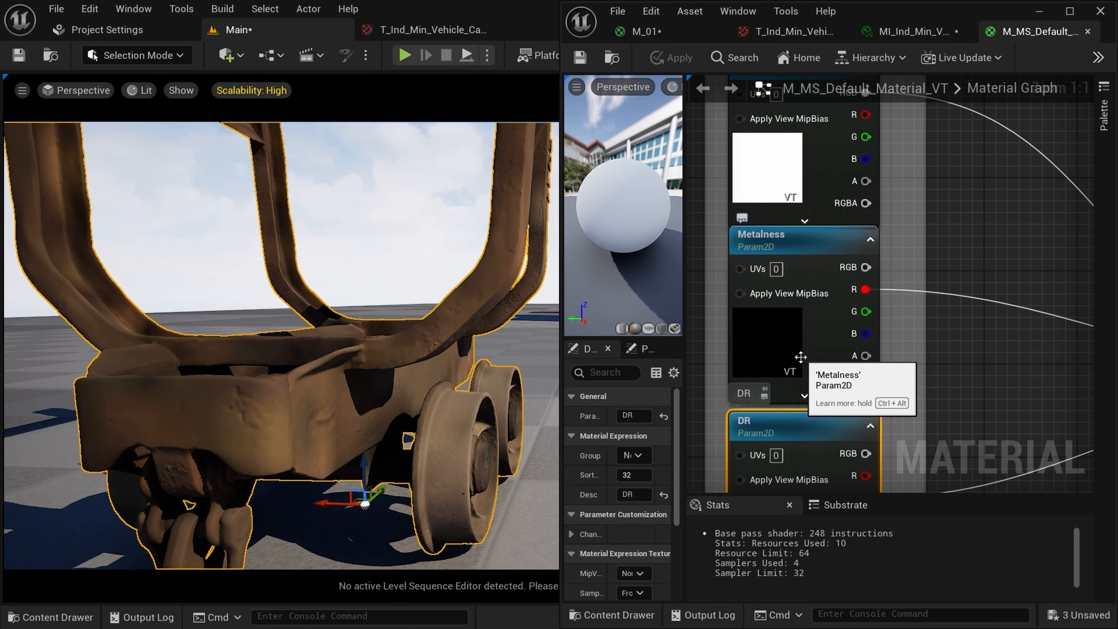
left_click(71, 615)
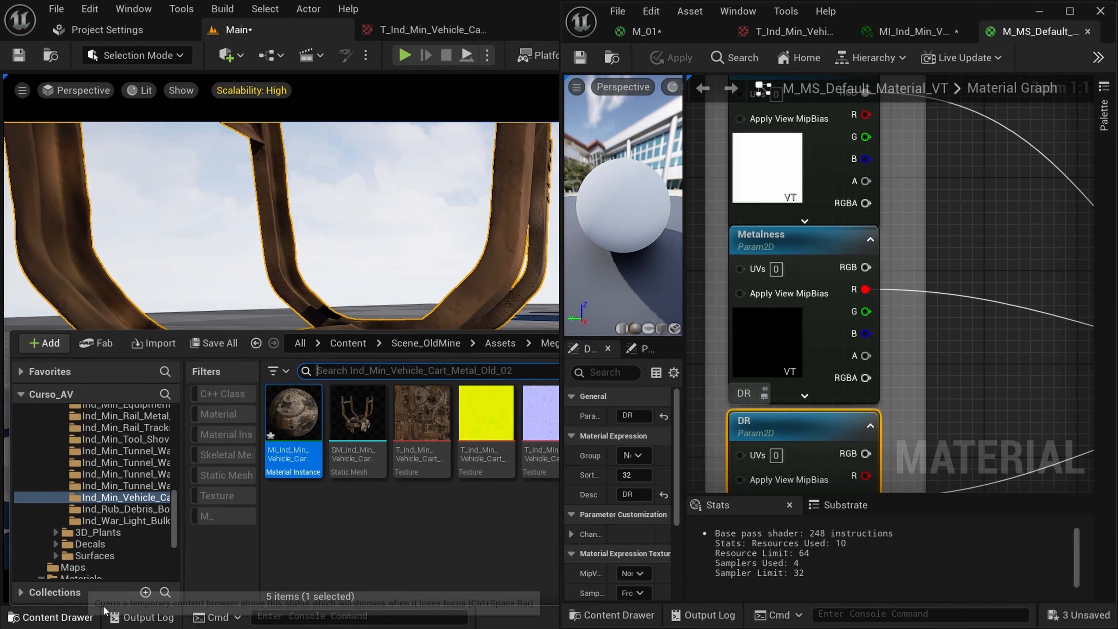
left_click(964, 256)
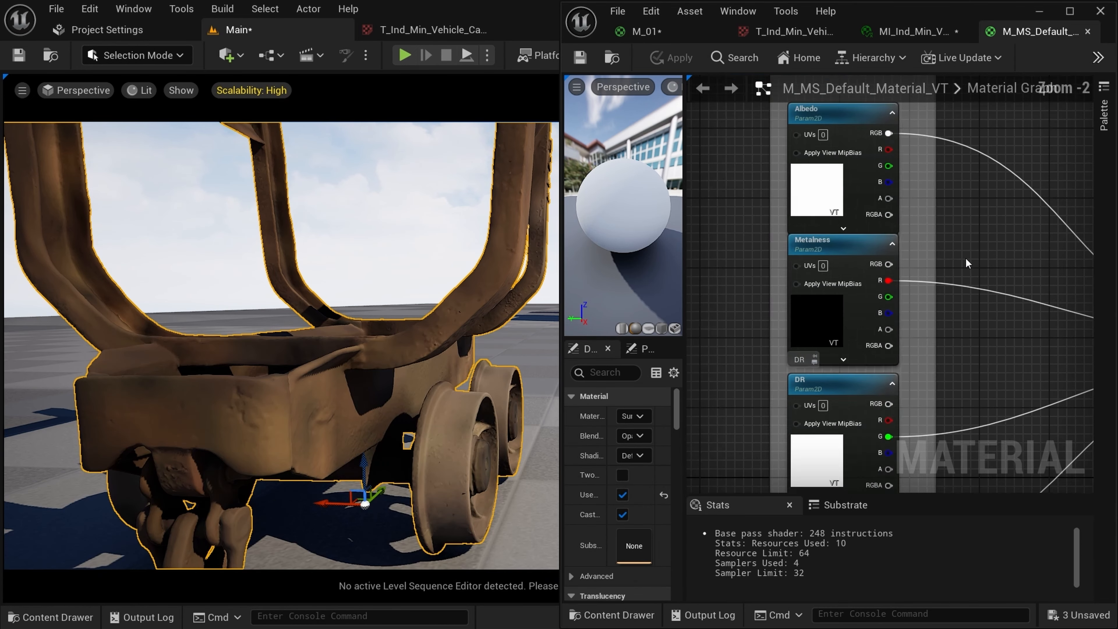
scroll(965, 257, "down", 4)
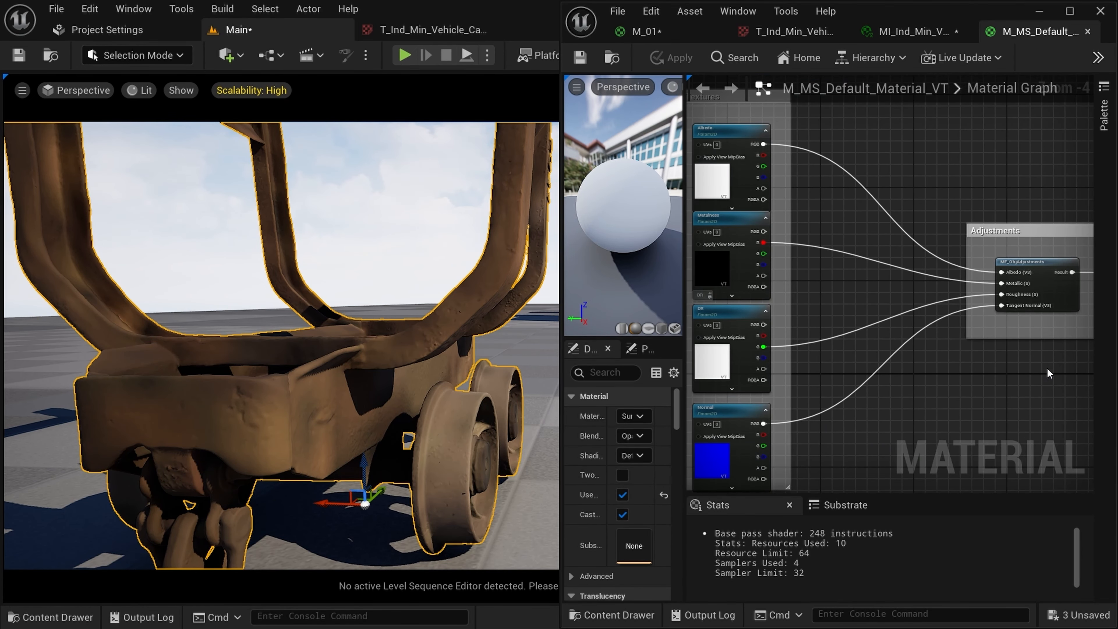
scroll(913, 268, "up", 4)
- Open the MF_ObjAdjustments material function and examine its color and Metallic node groups
left_click(865, 261)
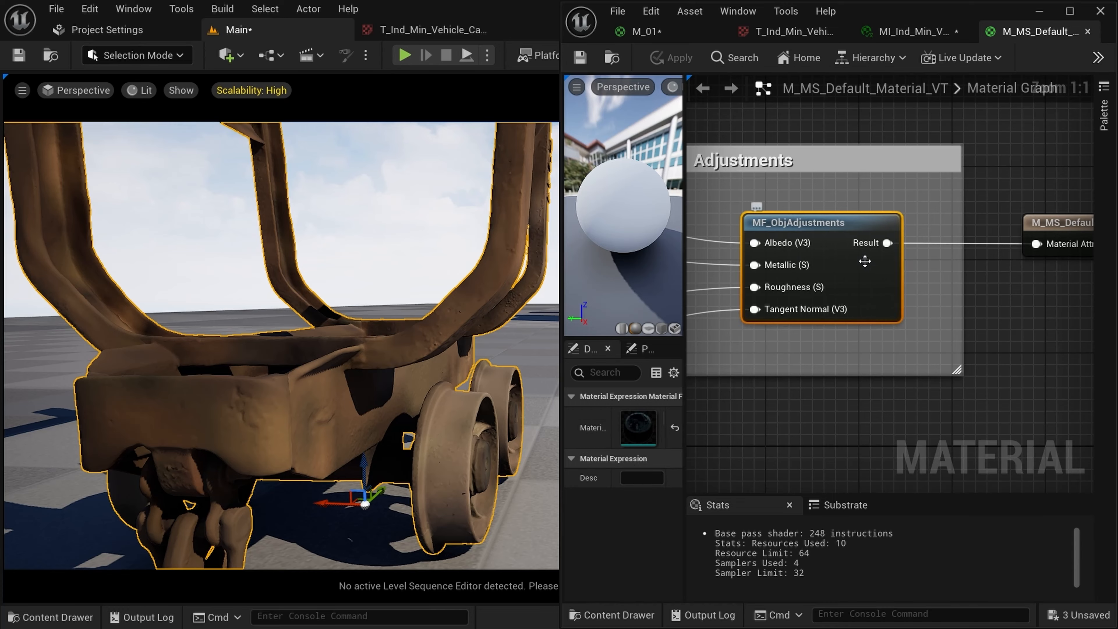
double_click(865, 261)
scroll(892, 285, "down", 8)
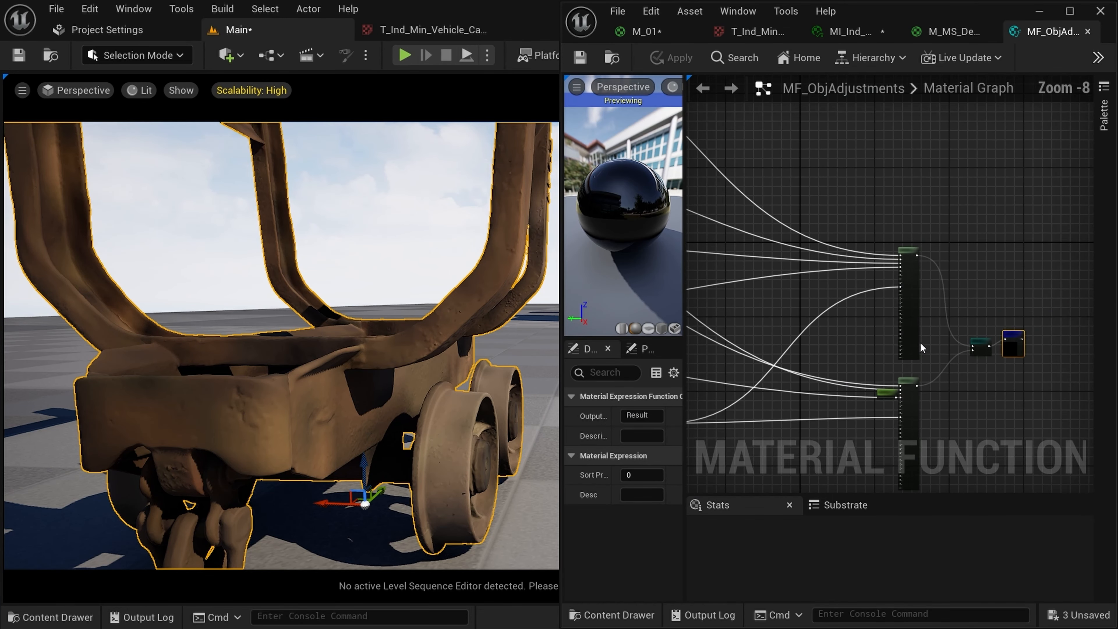
right_click_drag(796, 232, 1087, 380)
scroll(750, 272, "up", 4)
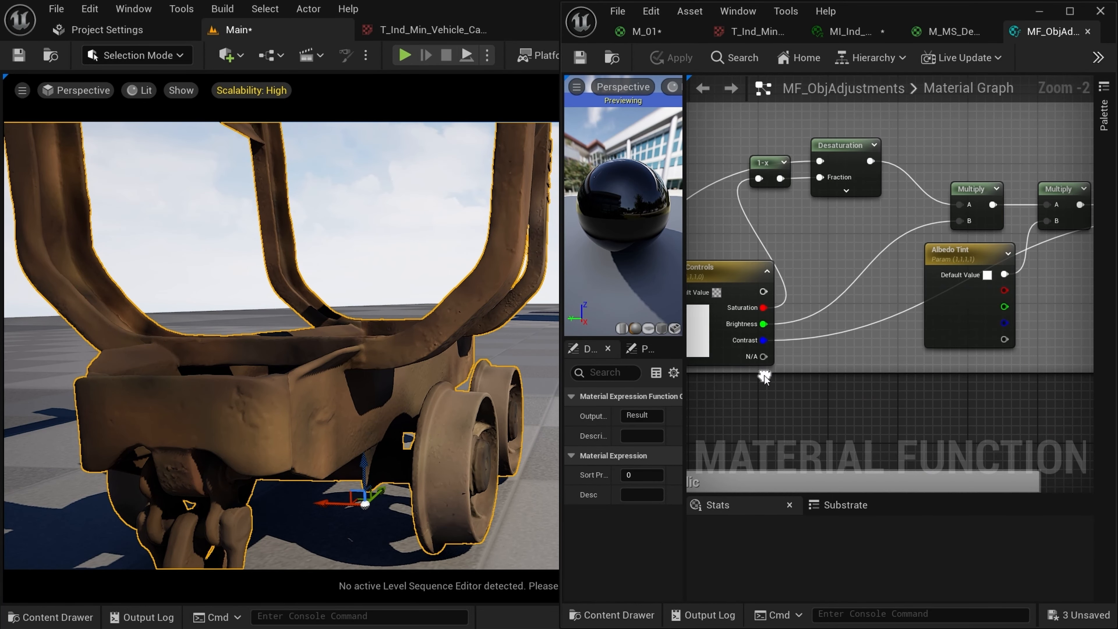
right_click_drag(764, 375, 795, 364)
scroll(837, 334, "down", 1)
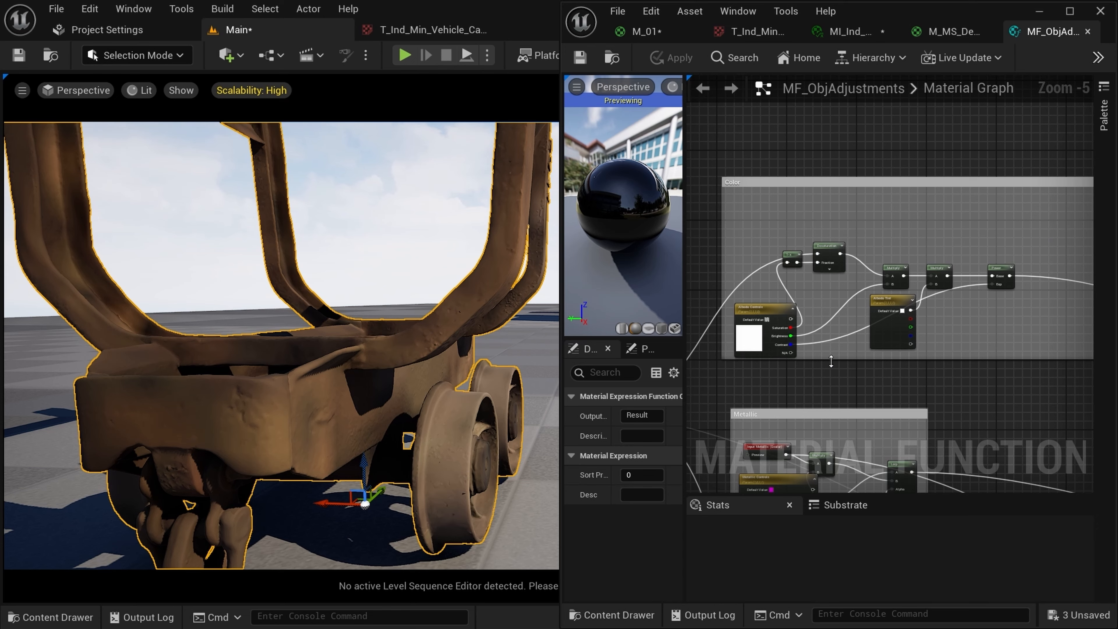
scroll(828, 370, "up", 2)
right_click_drag(810, 398, 829, 250)
scroll(829, 255, "down", 3)
right_click_drag(831, 315, 868, 253)
scroll(819, 252, "up", 2)
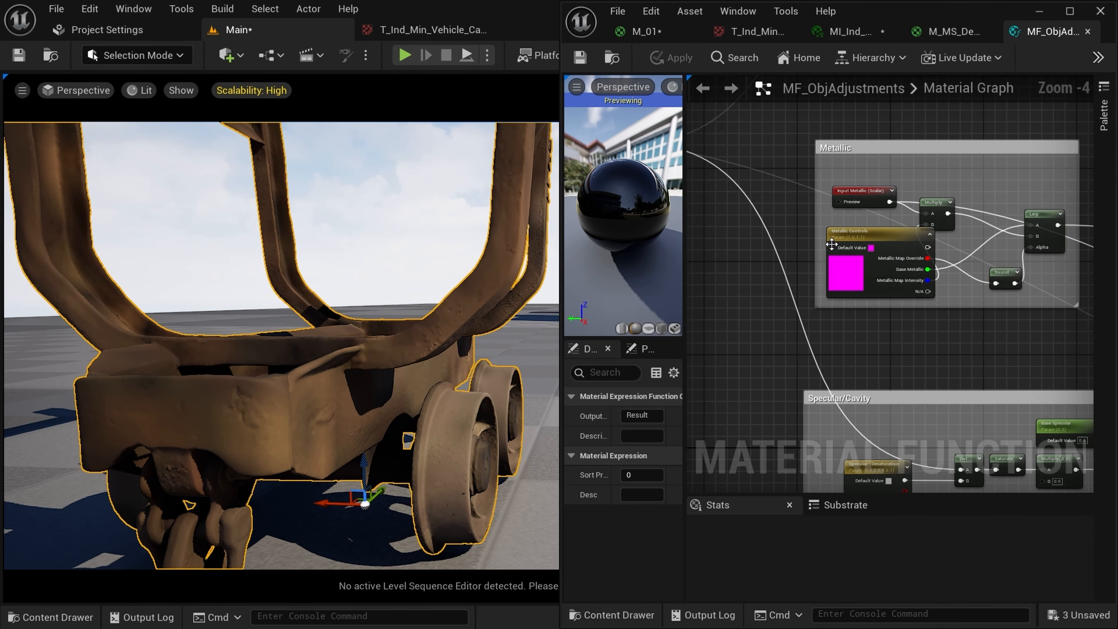
- Examine the Specular/Cavity and Roughness node groups of MF_ObjAdjustments, including an overview of the function graph
right_click_drag(940, 374, 917, 266)
scroll(918, 265, "down", 2)
right_click_drag(938, 341, 897, 274)
scroll(848, 354, "up", 2)
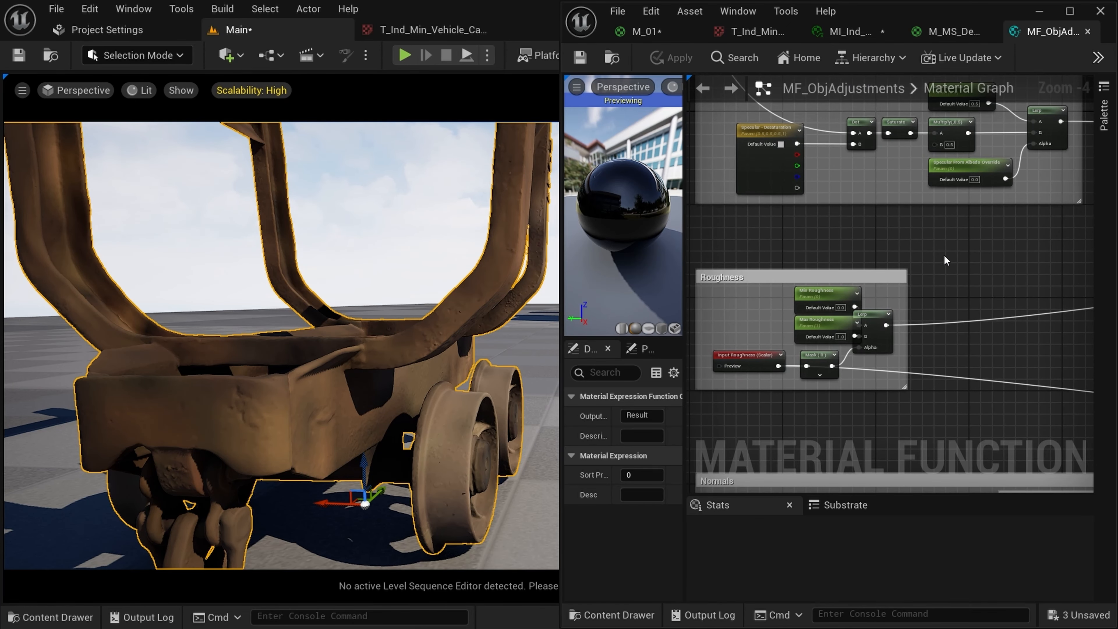
scroll(938, 298, "down", 4)
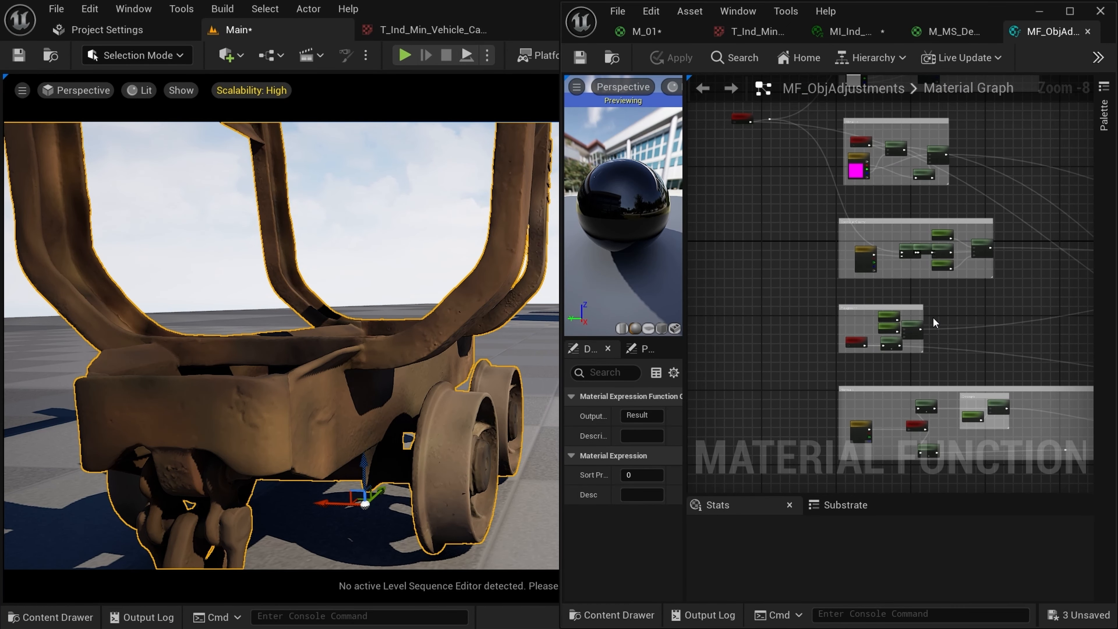
- Go back to the mine cart's material instance, reopen its parent material, and trace the texture links through Adjustments to the output
left_click(952, 31)
left_click(843, 25)
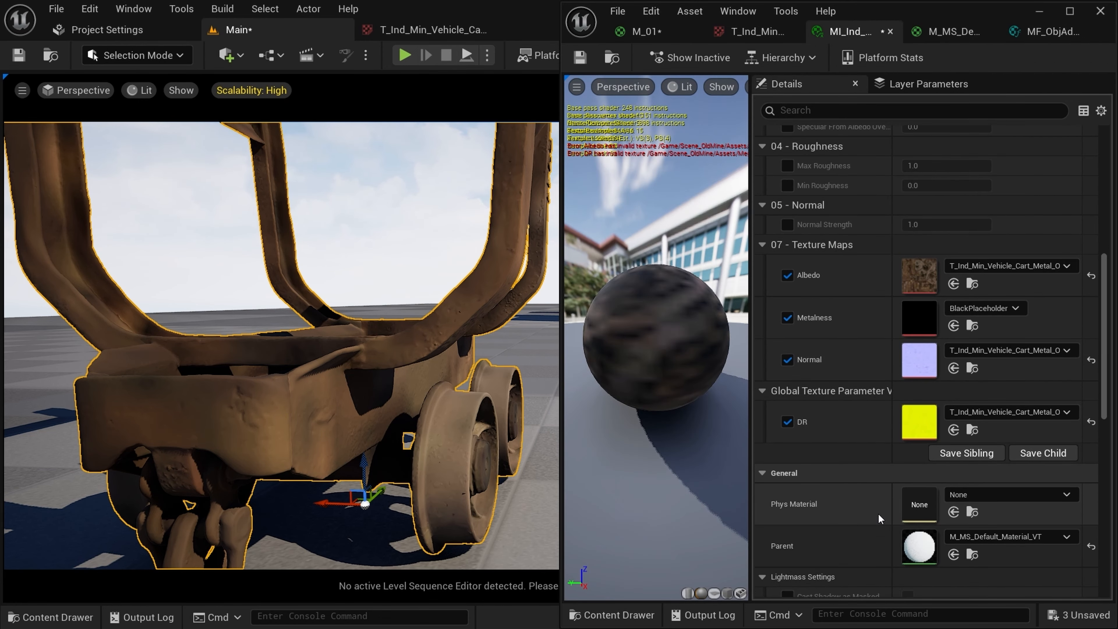
double_click(921, 551)
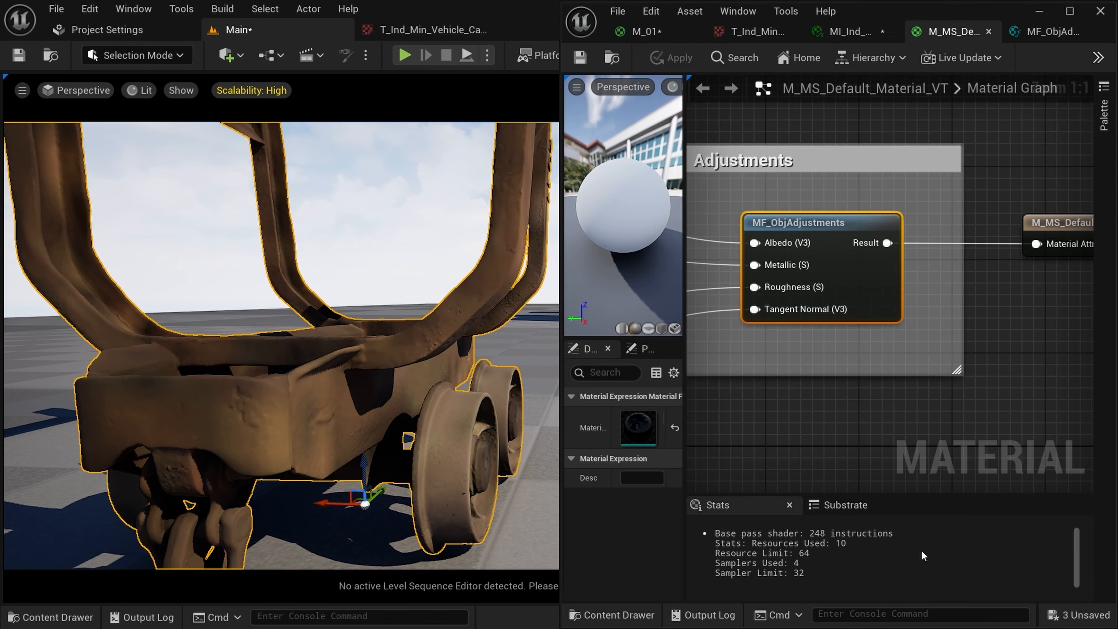
scroll(832, 380, "down", 2)
right_click_drag(832, 380, 907, 403)
scroll(907, 403, "down", 4)
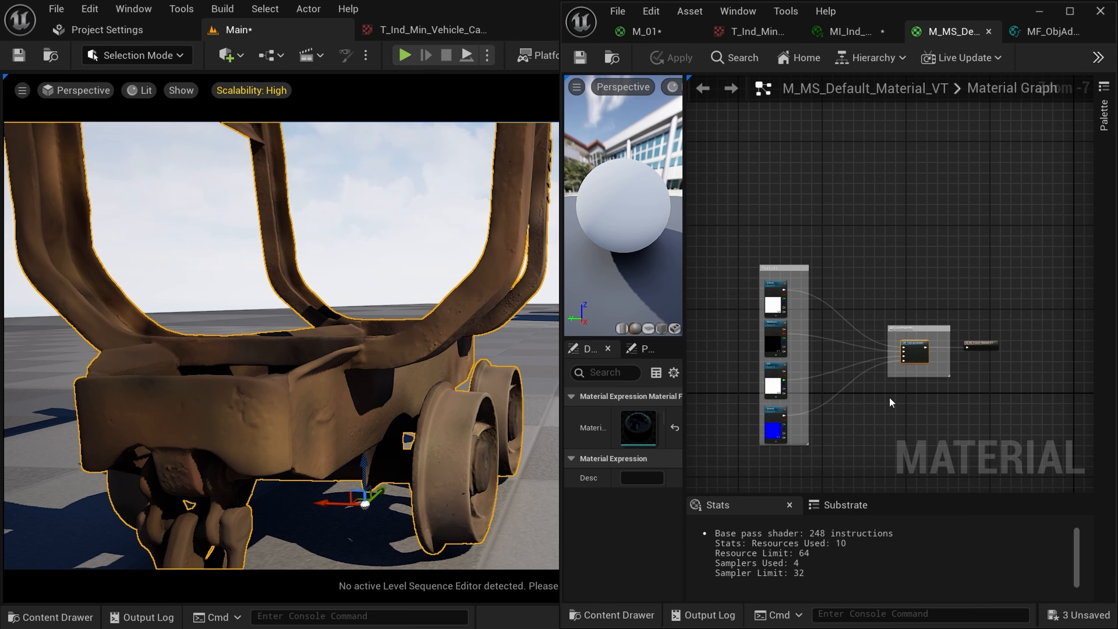
scroll(793, 356, "up", 3)
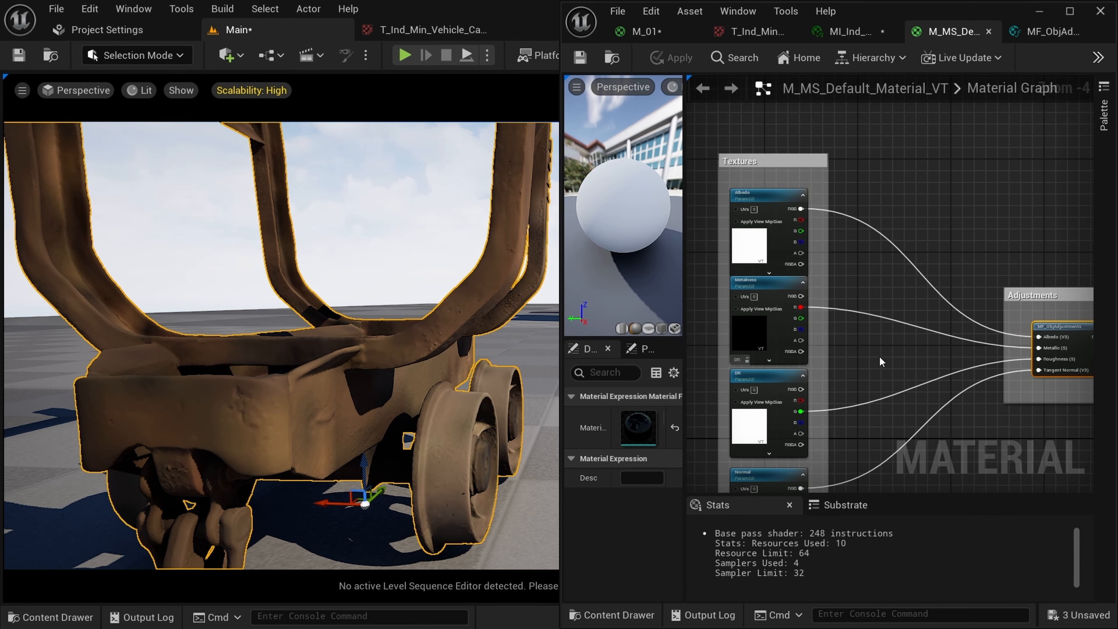
scroll(880, 357, "down", 1)
right_click_drag(937, 412, 835, 327)
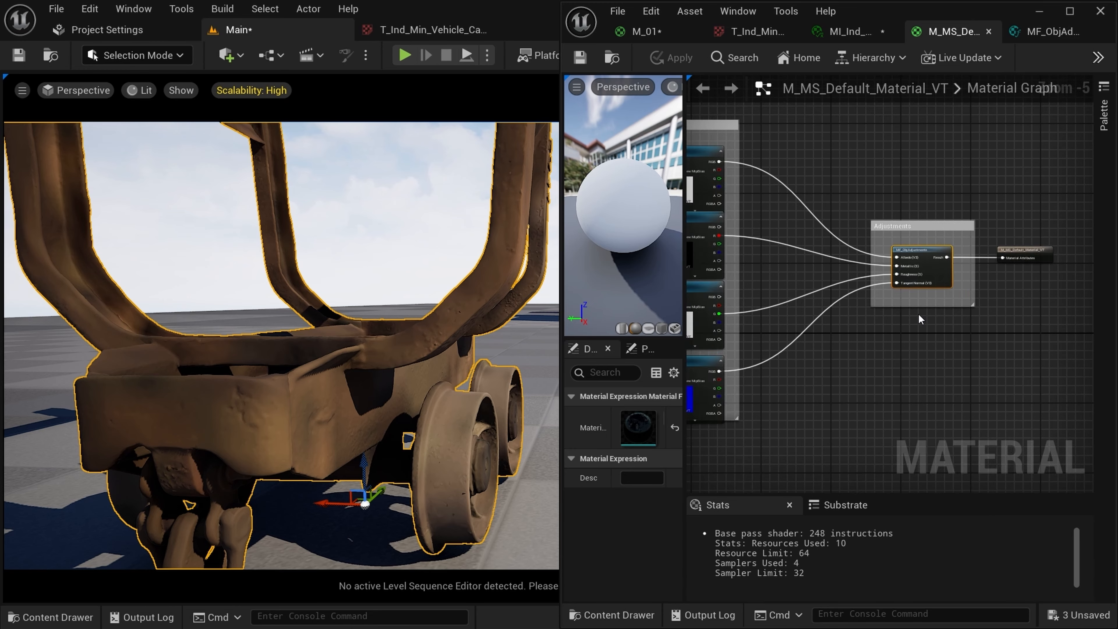
scroll(918, 312, "up", 2)
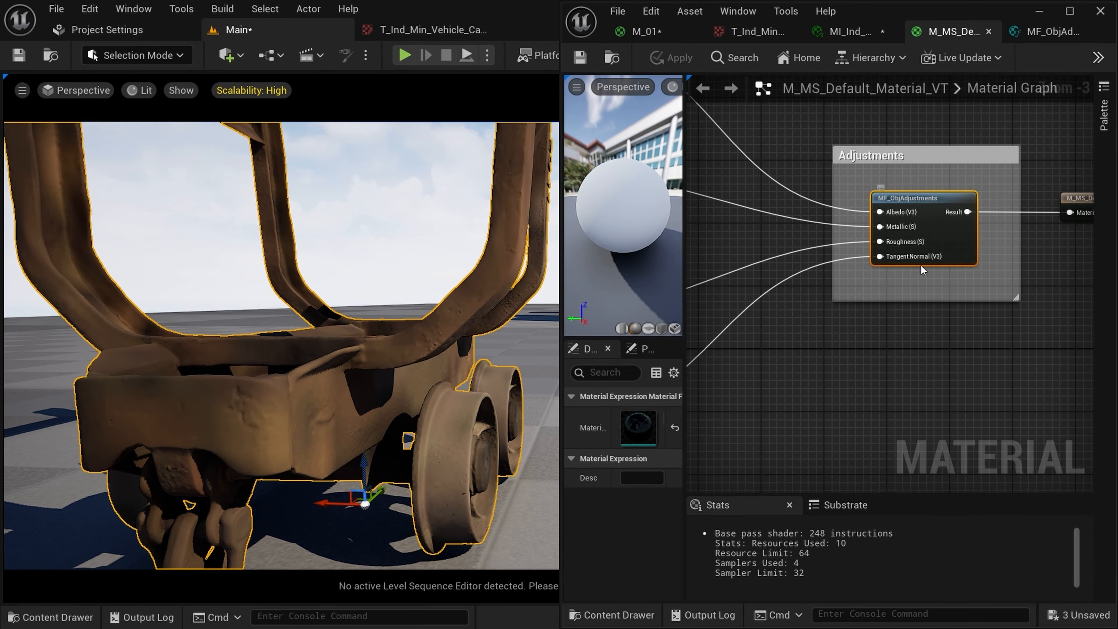
- Reopen the material function used by the Adjustments node and examine its Albedo Controls, Albedo Tint, and Metallic Controls parameters
double_click(640, 427)
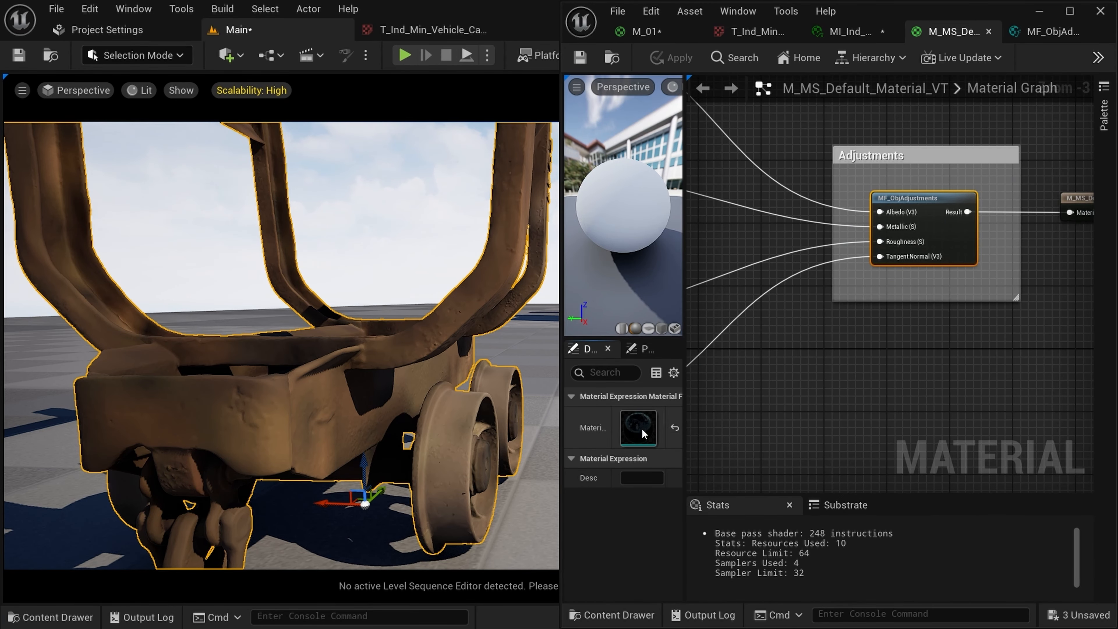
scroll(929, 251, "up", 7)
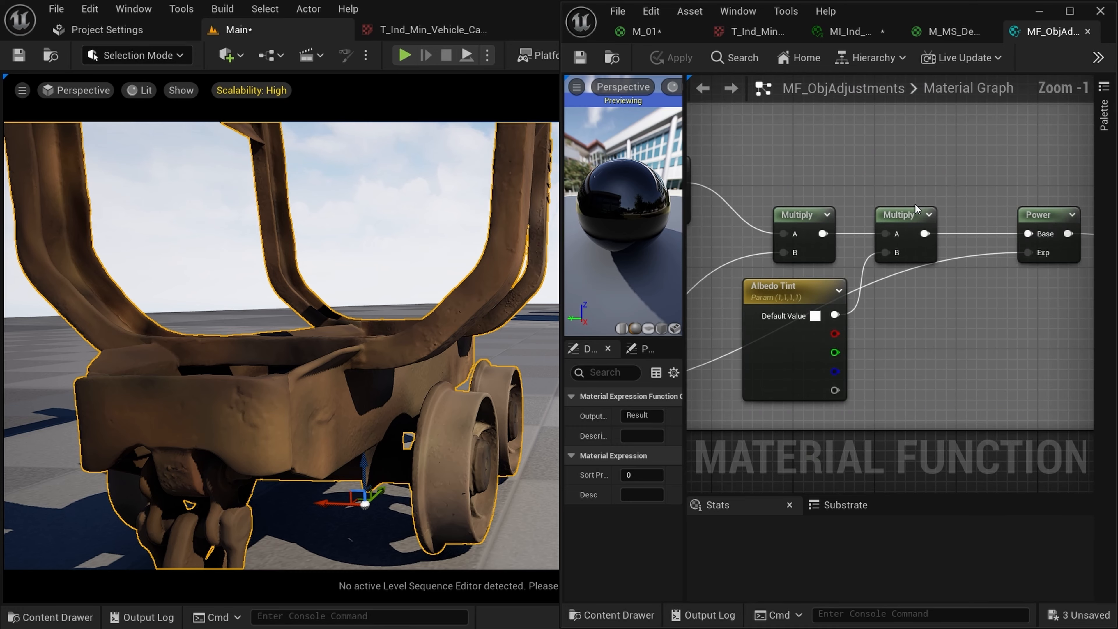
right_click_drag(916, 204, 909, 235)
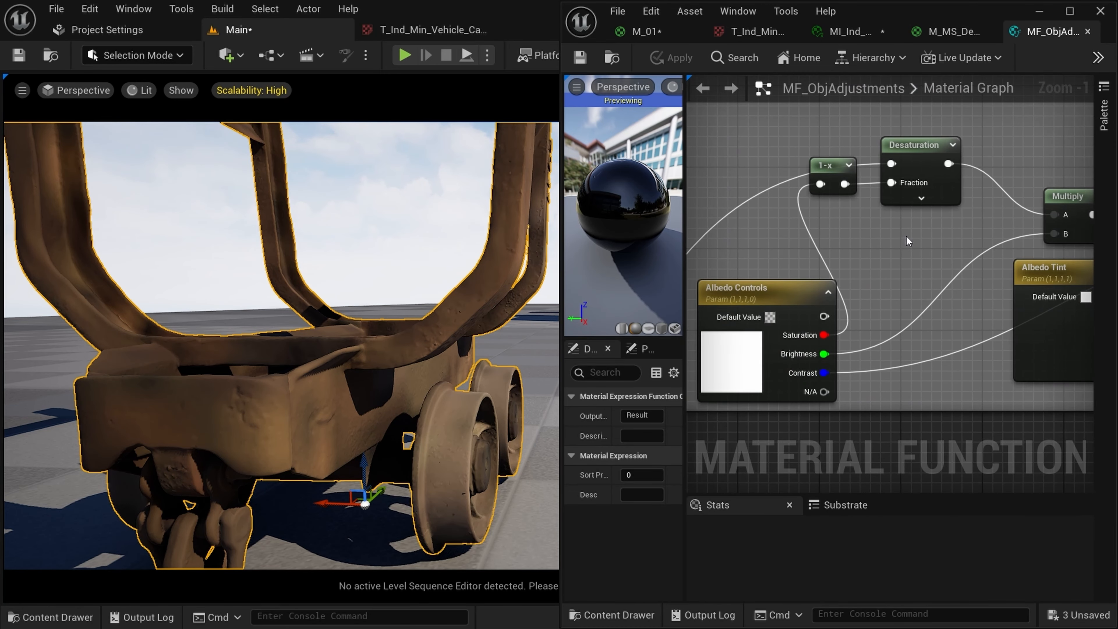
scroll(907, 236, "down", 2)
right_click_drag(788, 338, 778, 266)
right_click_drag(843, 388, 855, 236)
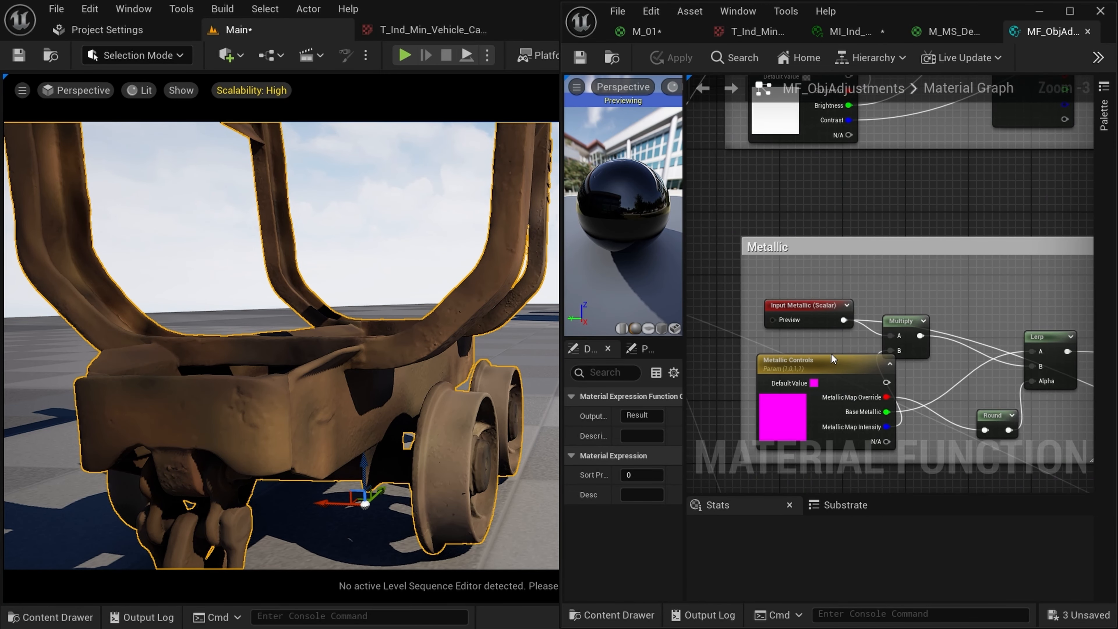
right_click_drag(832, 354, 800, 228)
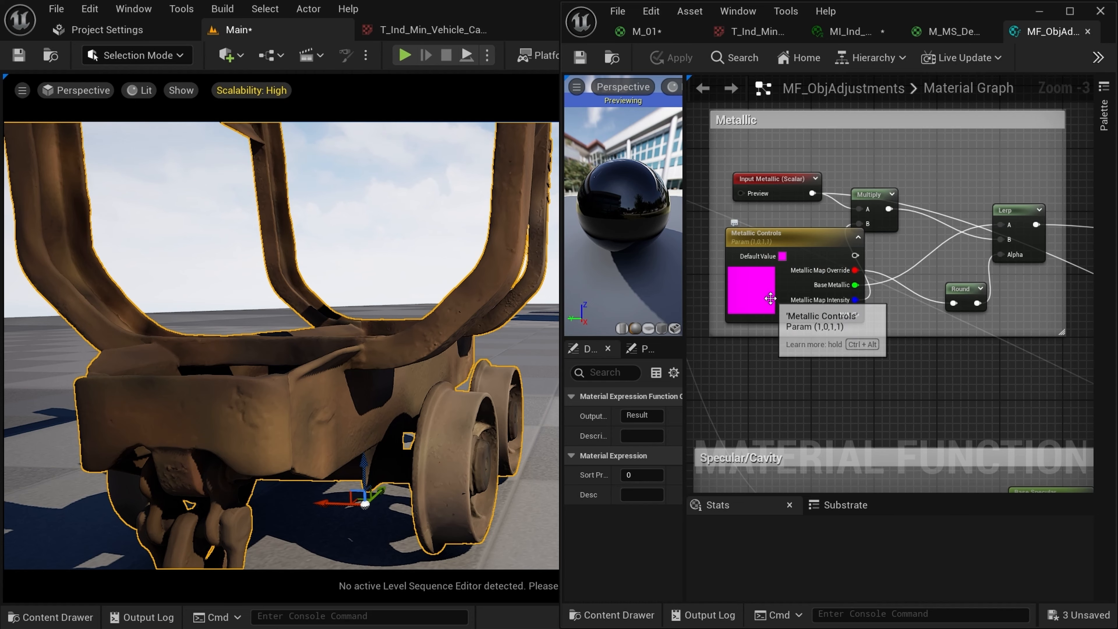
- Examine the function's Specular From Albedo Override parameter and the Min and Max Roughness nodes, ending with the whole graph
scroll(770, 298, "down", 3)
right_click_drag(806, 351, 813, 224)
scroll(863, 291, "up", 4)
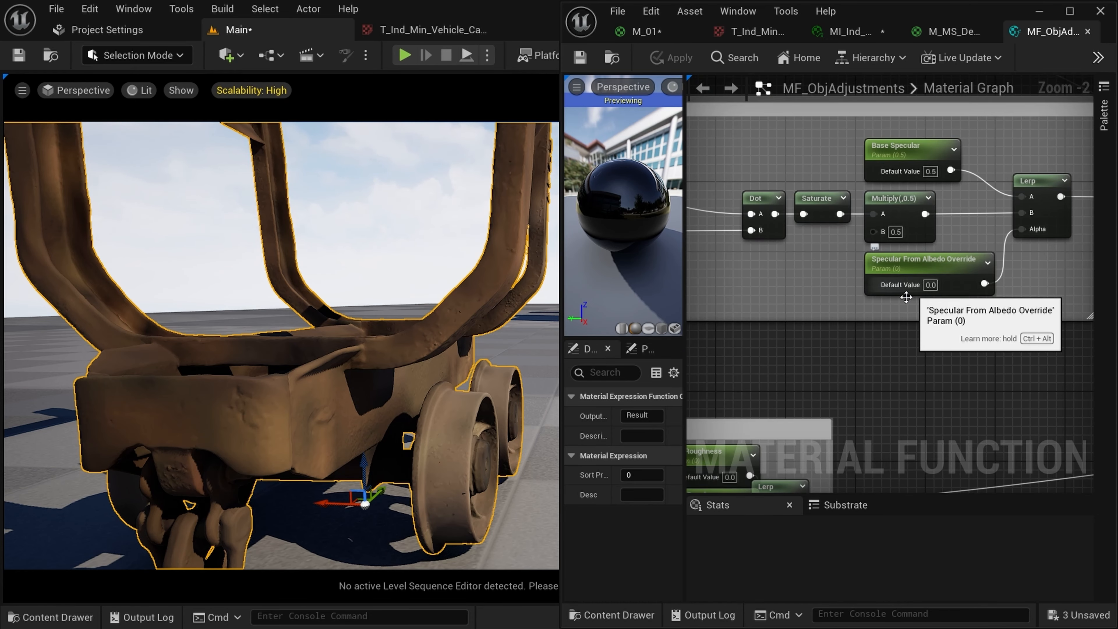
scroll(906, 297, "down", 2)
right_click_drag(823, 445, 817, 288)
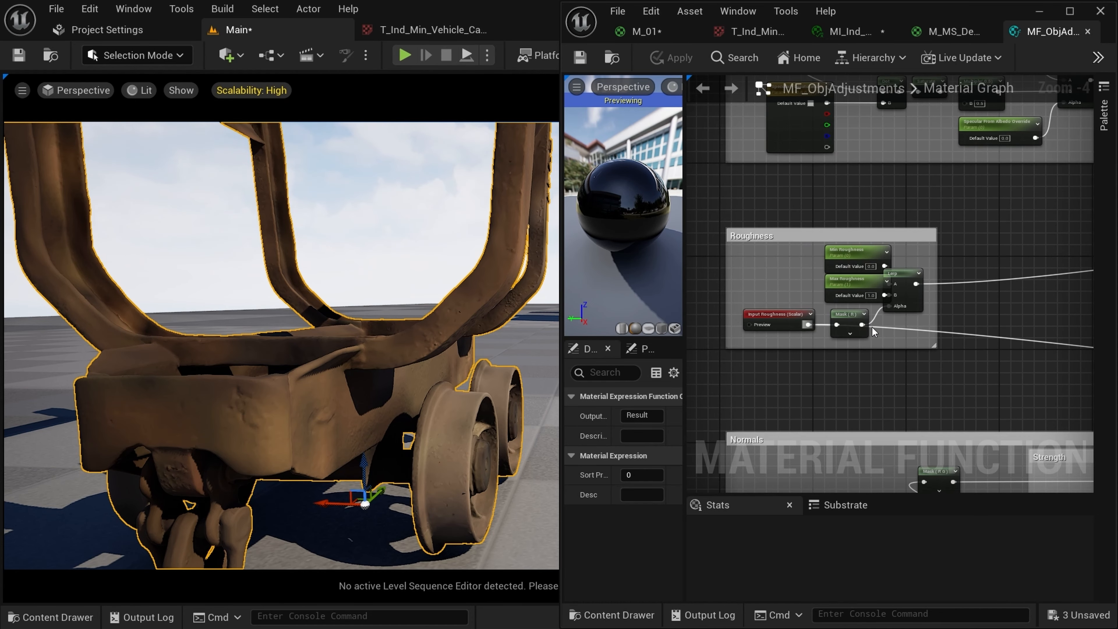
scroll(875, 328, "down", 3)
right_click_drag(961, 307, 761, 397)
scroll(835, 355, "down", 3)
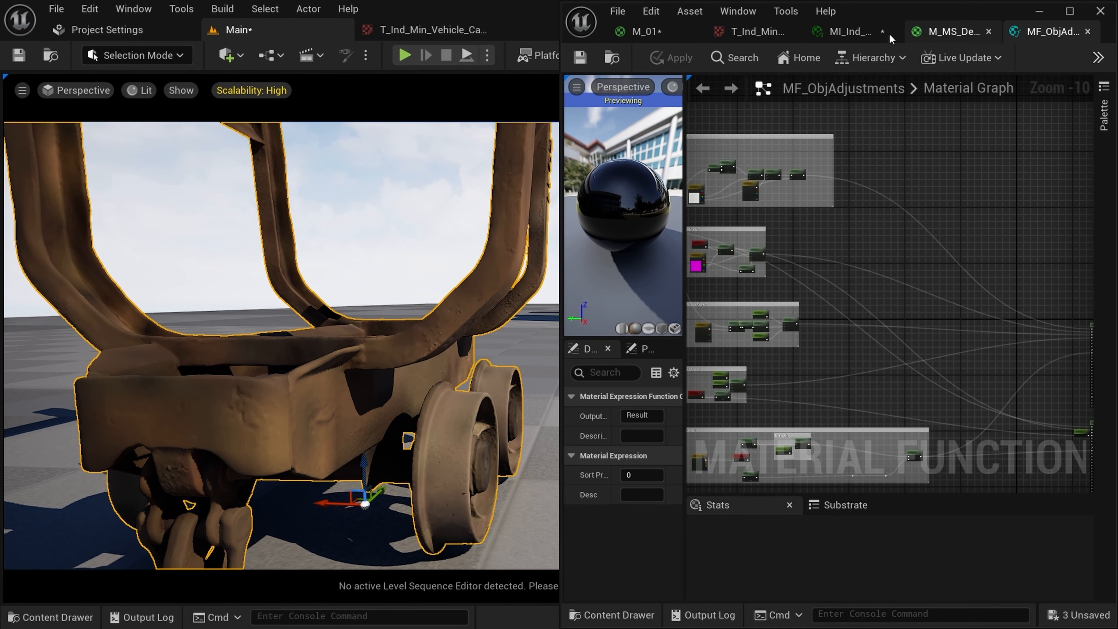
- Return to the mine cart's material instance and review its parameter groups from 01 - Albedo to 07 - Texture Maps
left_click(850, 33)
scroll(893, 162, "up", 10)
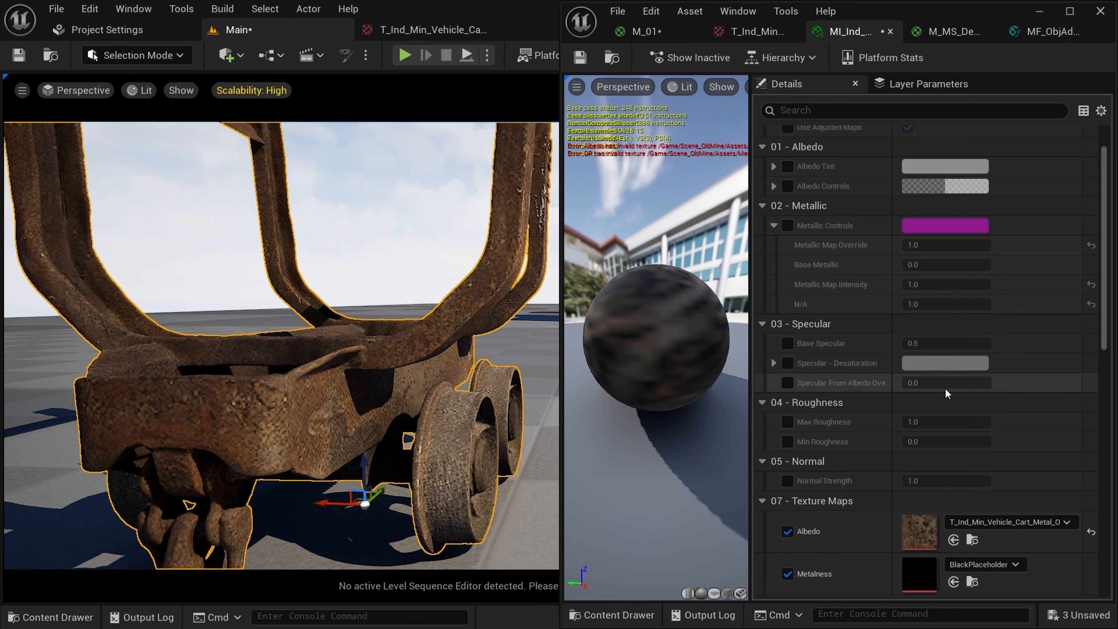
scroll(872, 460, "down", 3)
scroll(872, 460, "down", 8)
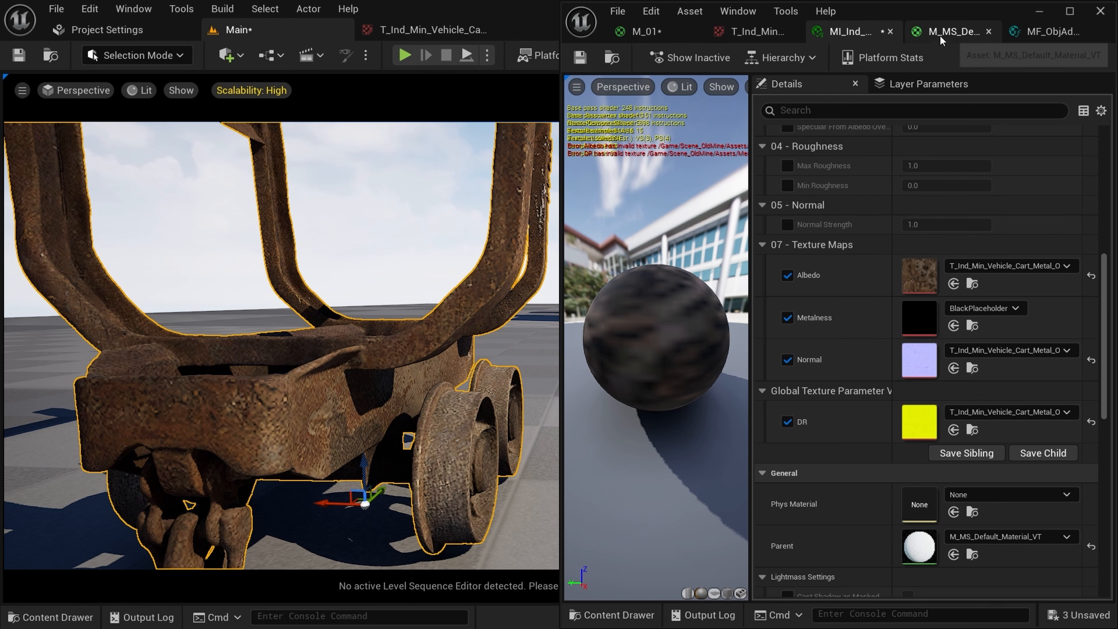
- Close the MF_ObjAdjustments function, the parent material, the material instance, and the DpR texture, leaving only M_01 open
left_click(1078, 32)
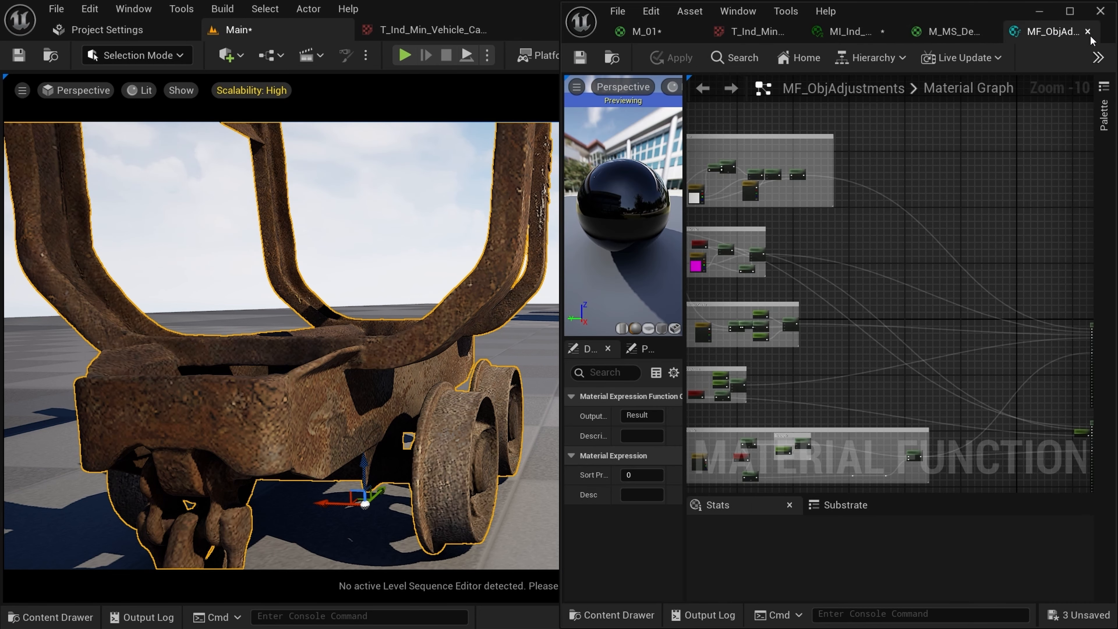
left_click(1092, 32)
left_click(1088, 32)
left_click(1056, 32)
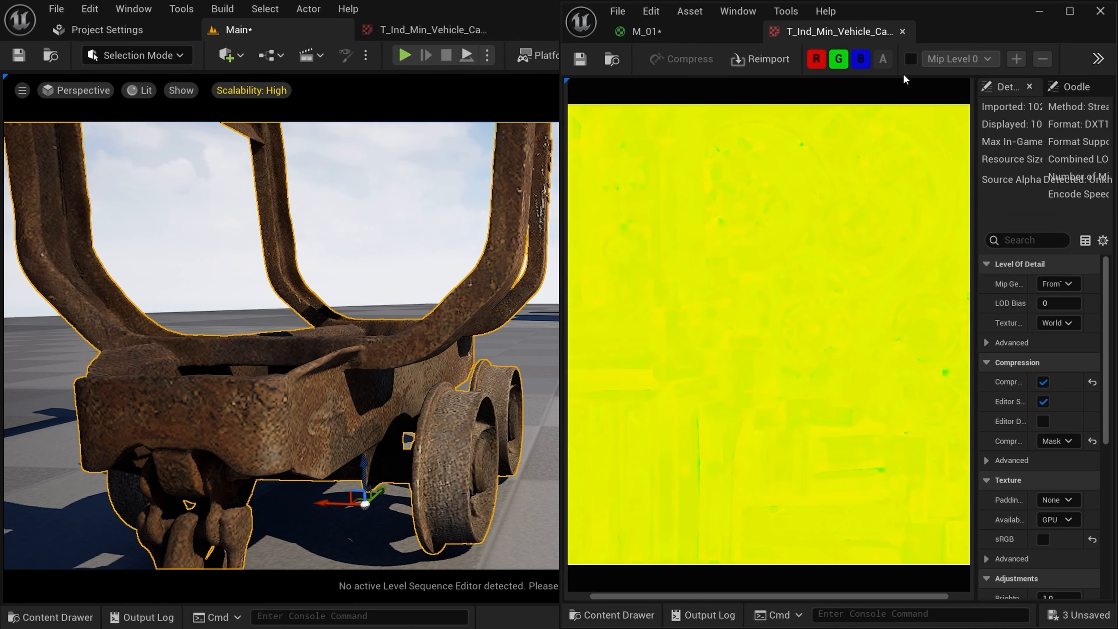
left_click(902, 32)
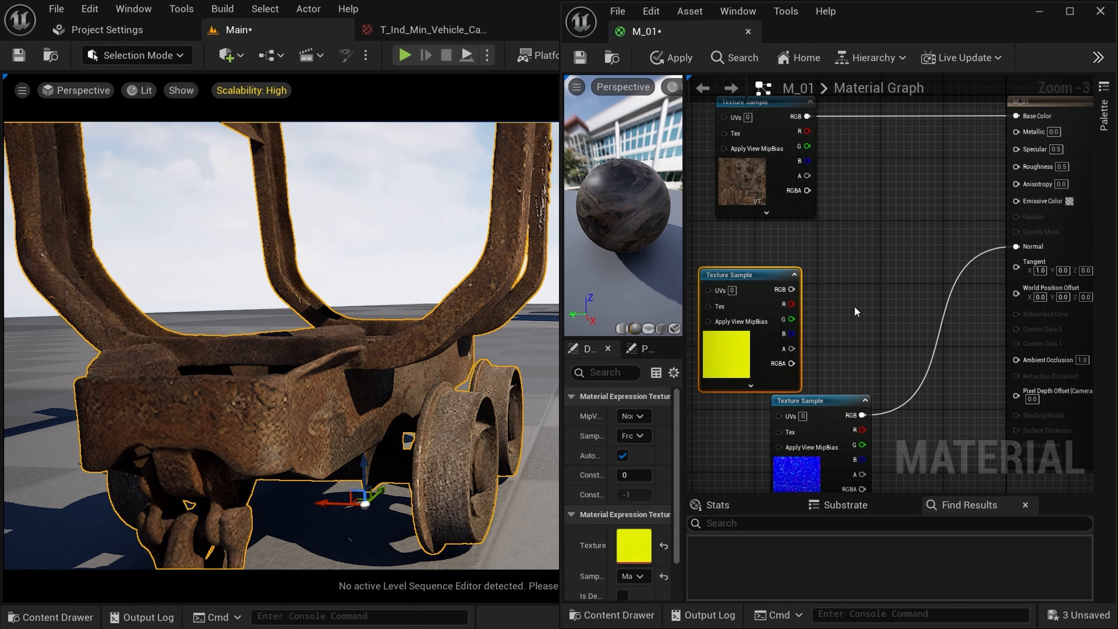
- Place the yellow DpR texture sample directly below the base color texture sample in M_01's graph
scroll(854, 307, "down", 2)
scroll(785, 332, "up", 2)
left_click_drag(765, 335, 795, 287)
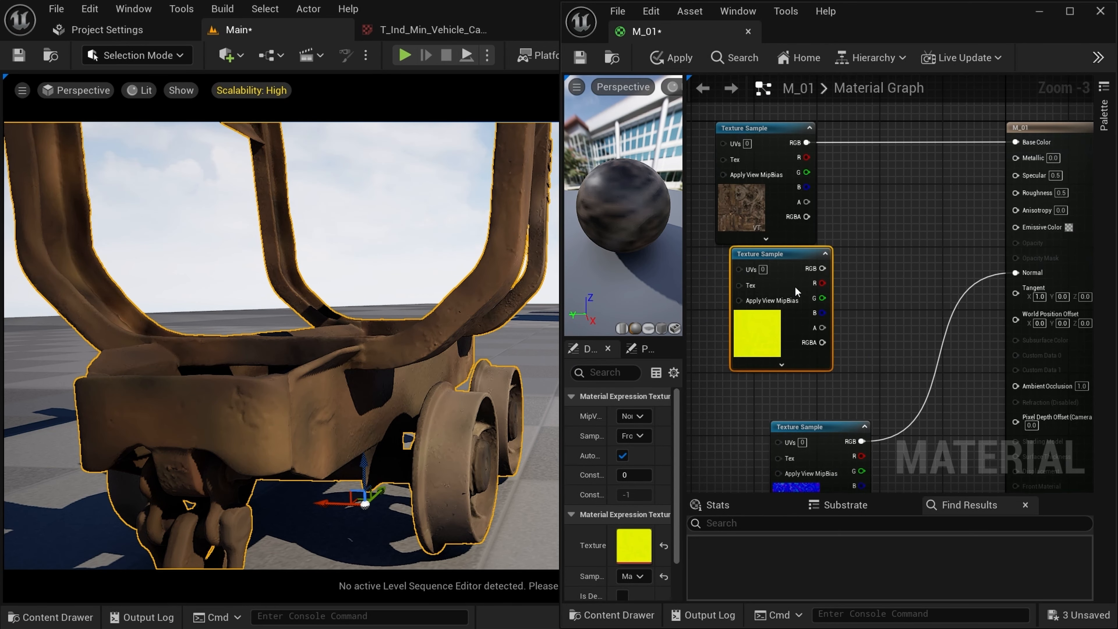
scroll(865, 290, "up", 1)
right_click_drag(890, 287, 867, 236)
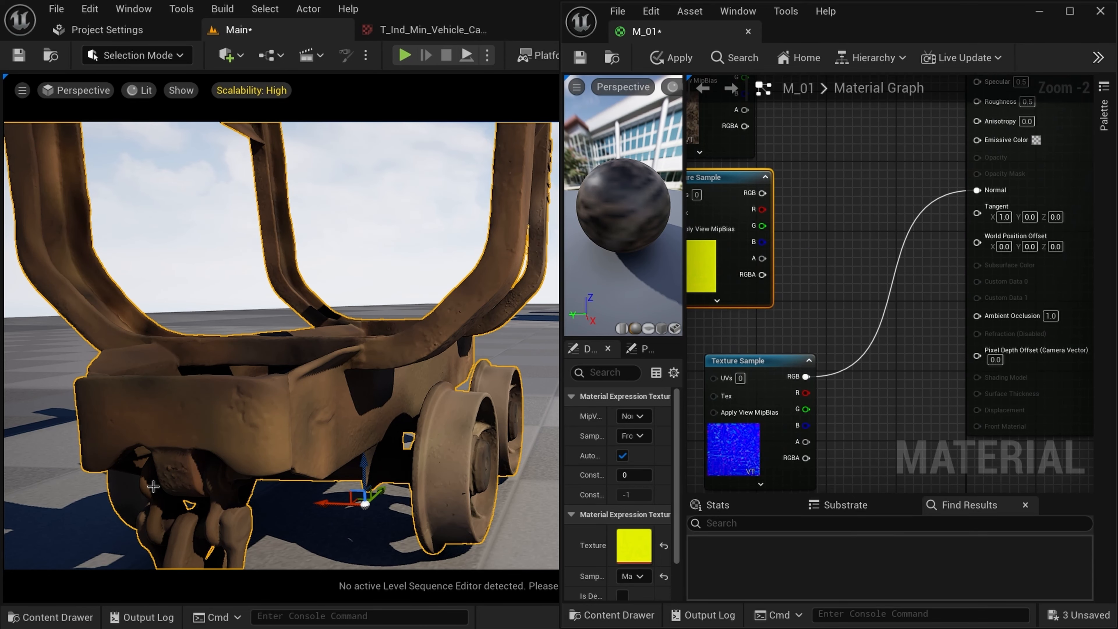
- Compare the mine cart with its open base color texture, and shift M_01's yellow texture sample slightly toward the material's main node
scroll(387, 500, "down", 4)
scroll(455, 421, "up", 4)
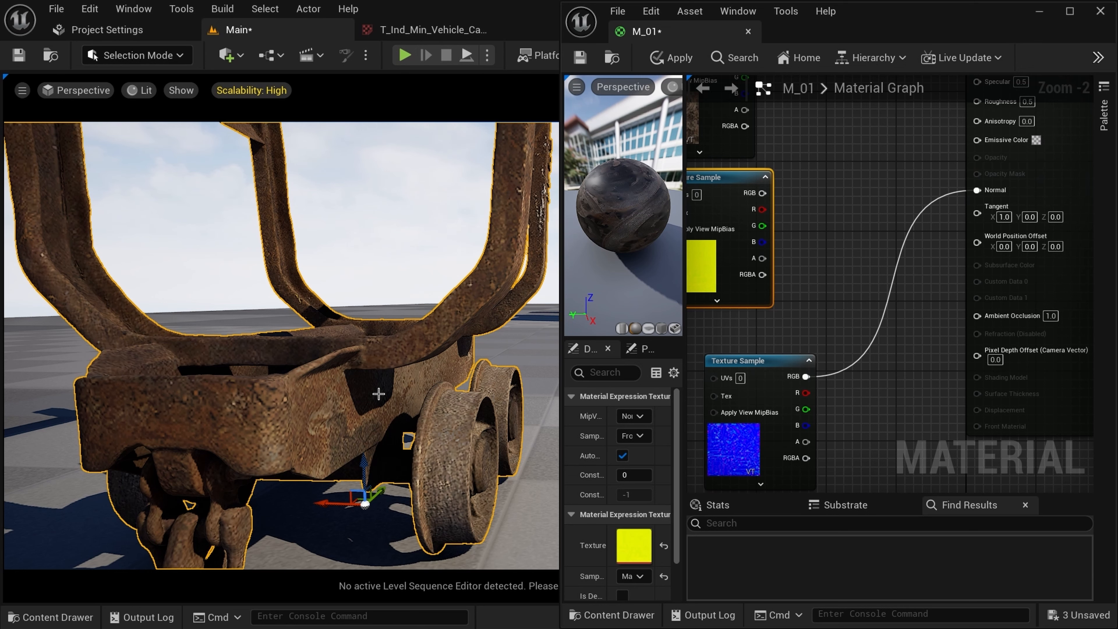
left_click(415, 30)
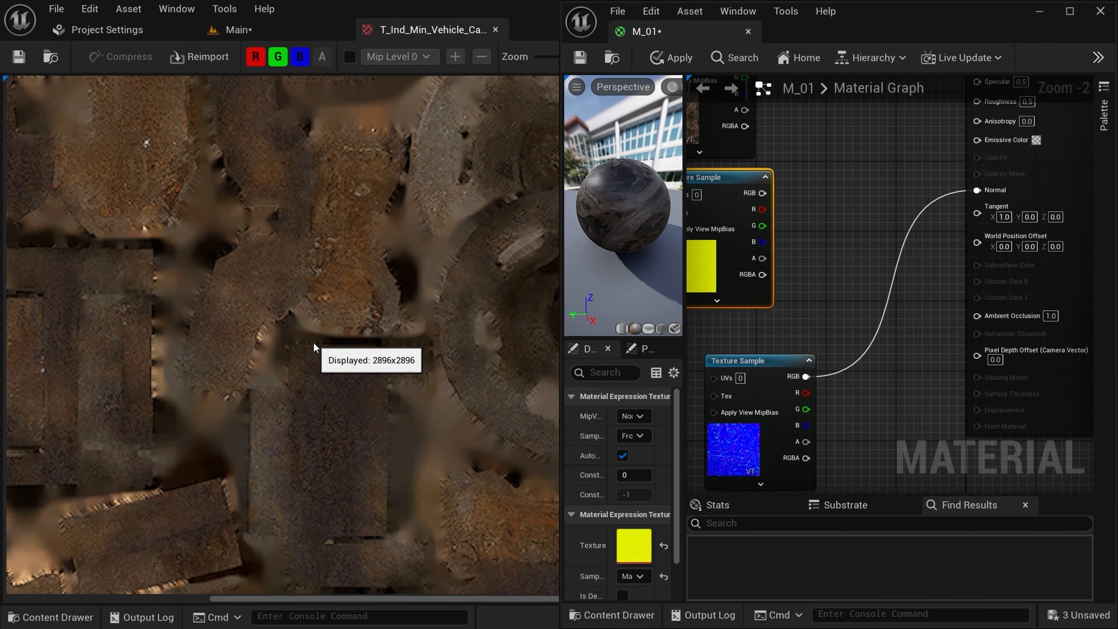
left_click(304, 29)
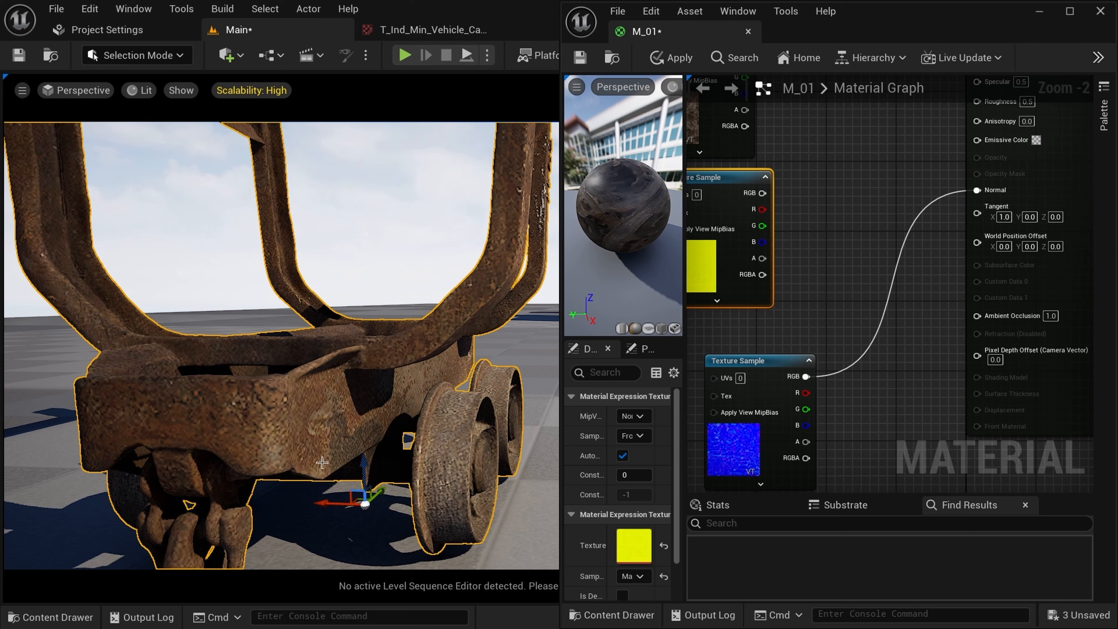
right_click_drag(843, 266, 841, 299)
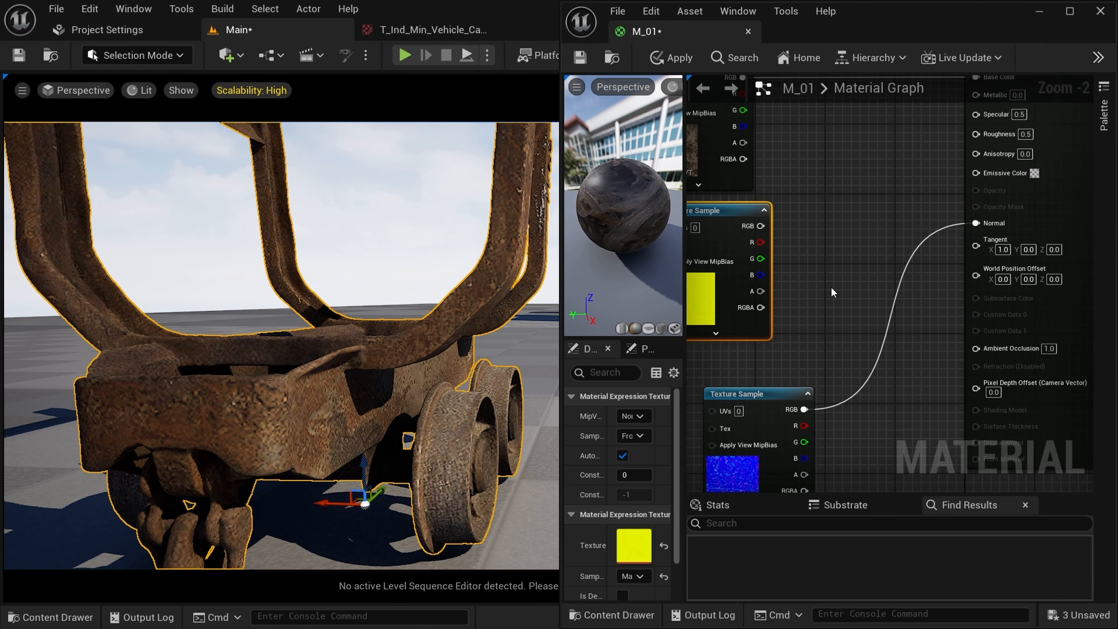
left_click_drag(731, 208, 752, 232)
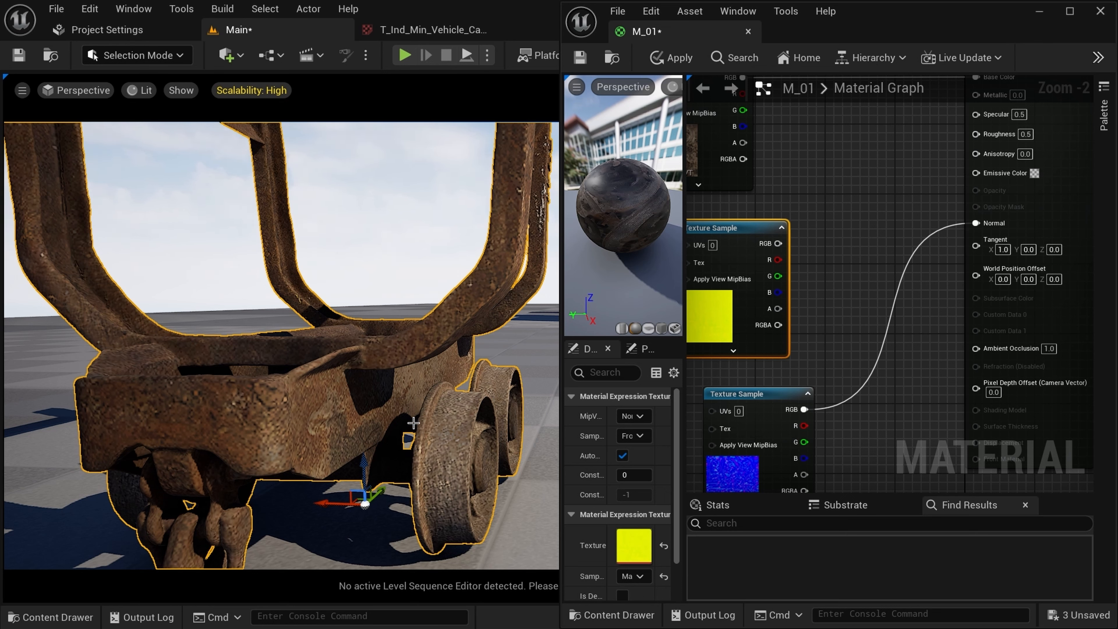
right_click_drag(890, 242, 881, 321)
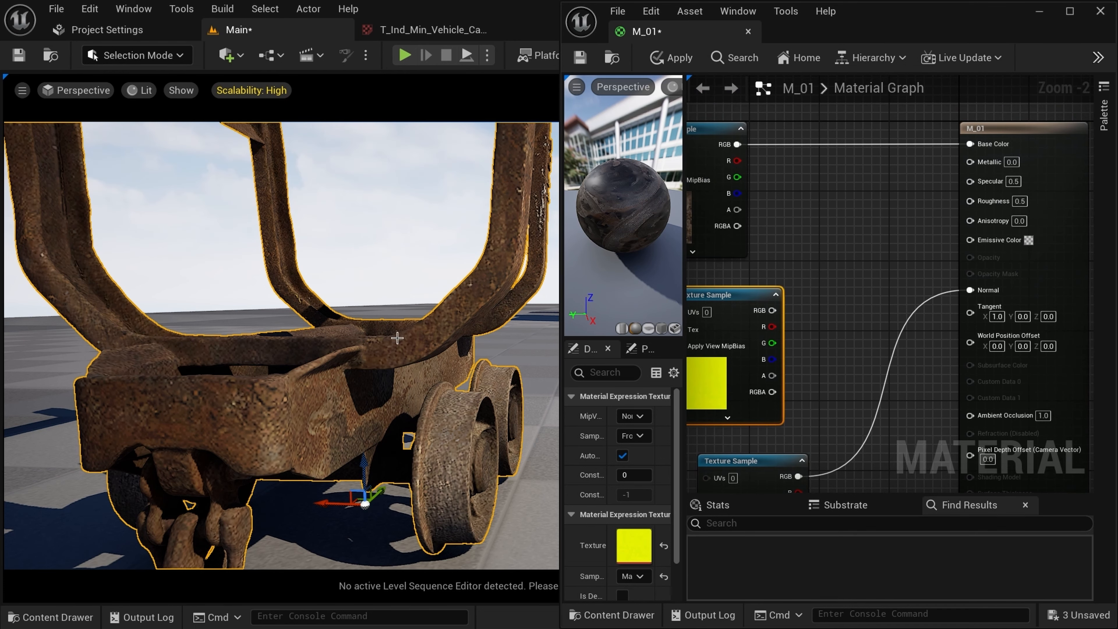
left_click(837, 208)
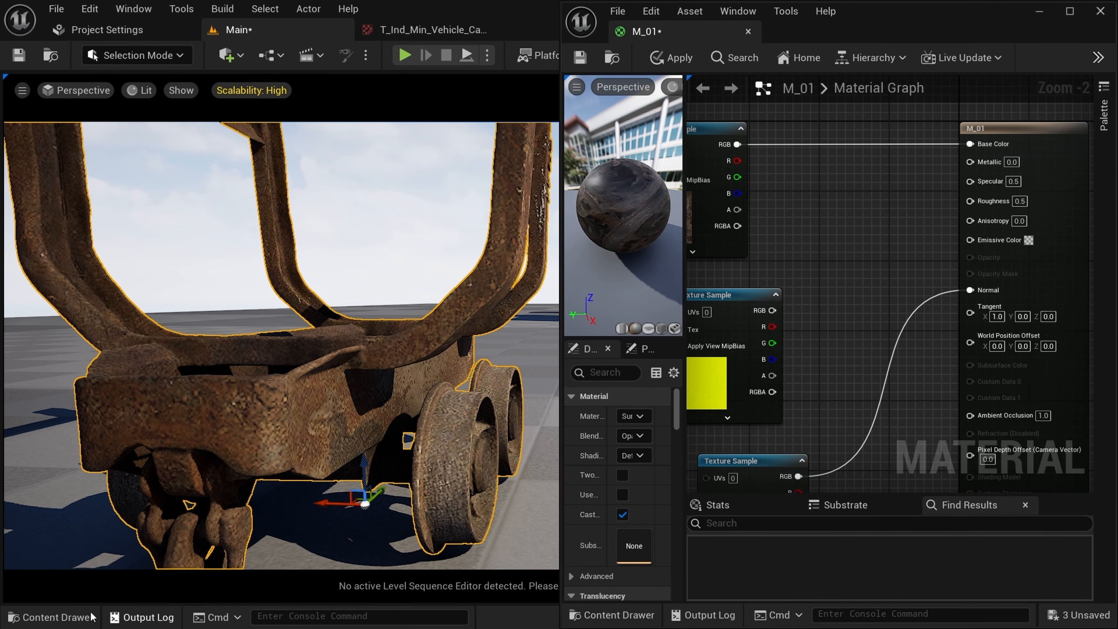
left_click(67, 616)
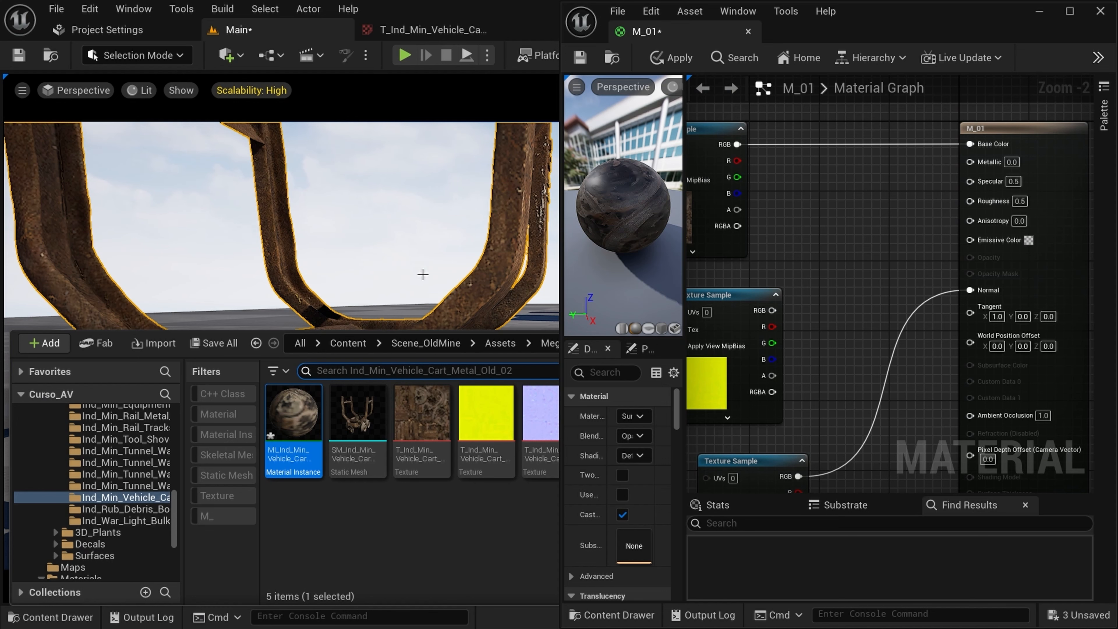
left_click(868, 282)
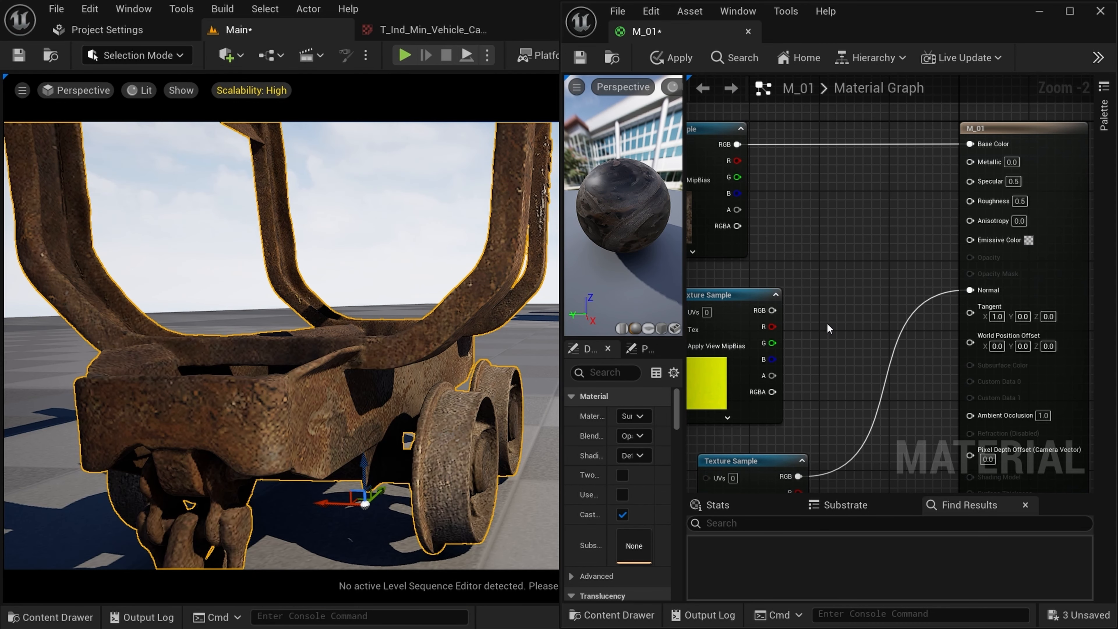
- Connect the yellow texture sample's R channel to Ambient Occlusion, deselect the mine cart in the level, and apply the material
right_click_drag(800, 344, 818, 342)
left_click(772, 359)
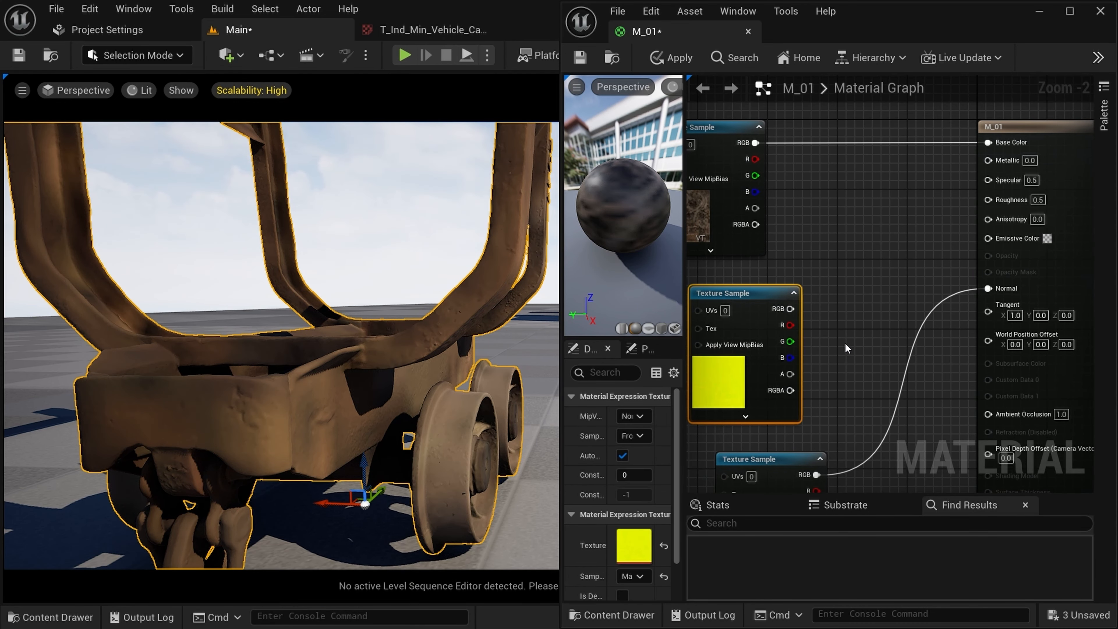
right_click_drag(905, 359, 873, 319)
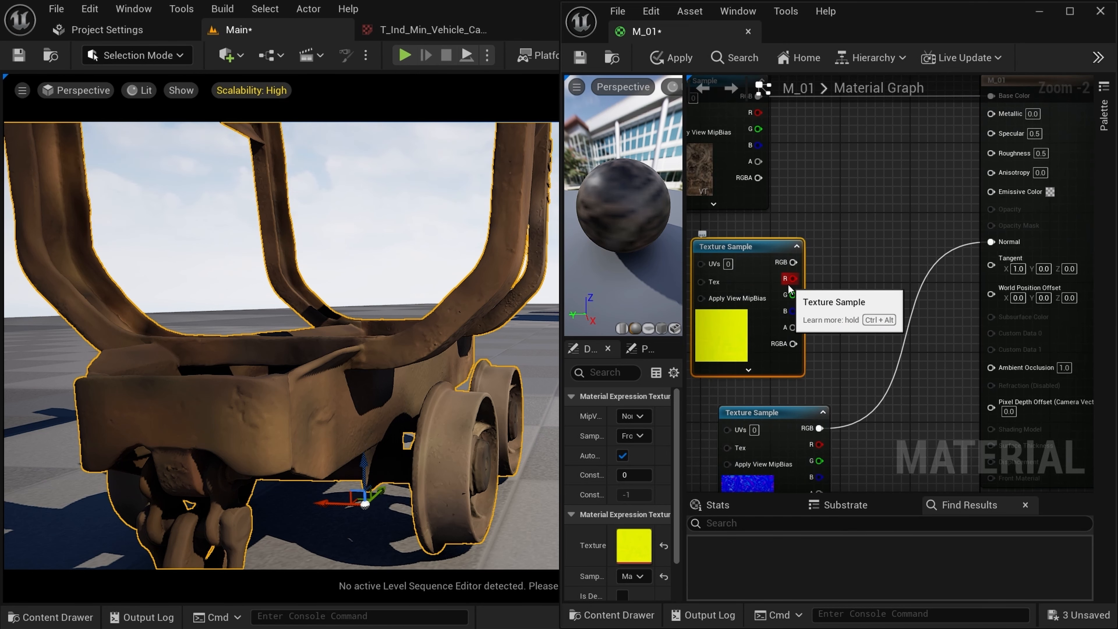
left_click_drag(791, 278, 991, 365)
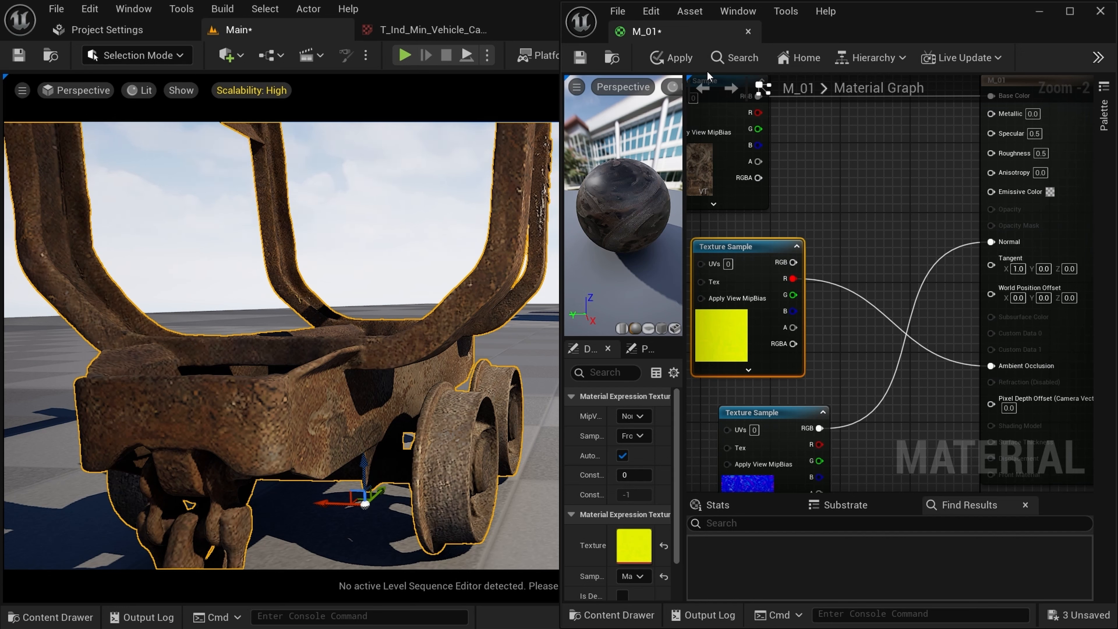
left_click(402, 262)
left_click(667, 57)
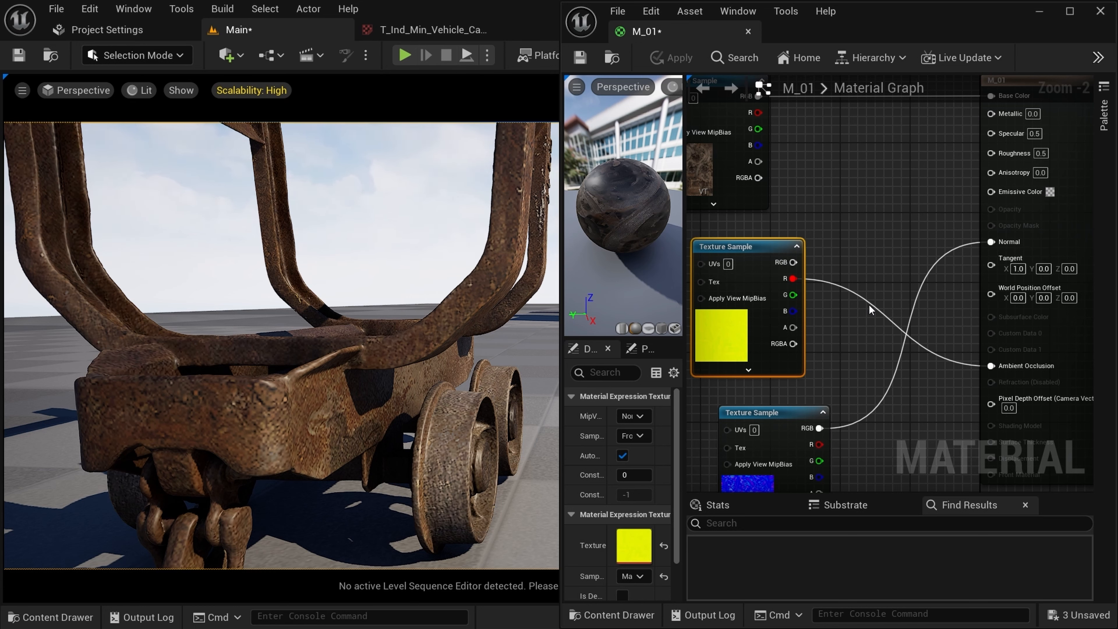
- Connect the yellow texture sample's G channel to Roughness and move the M_01 output node farther from the texture samples
left_click_drag(788, 298, 991, 151)
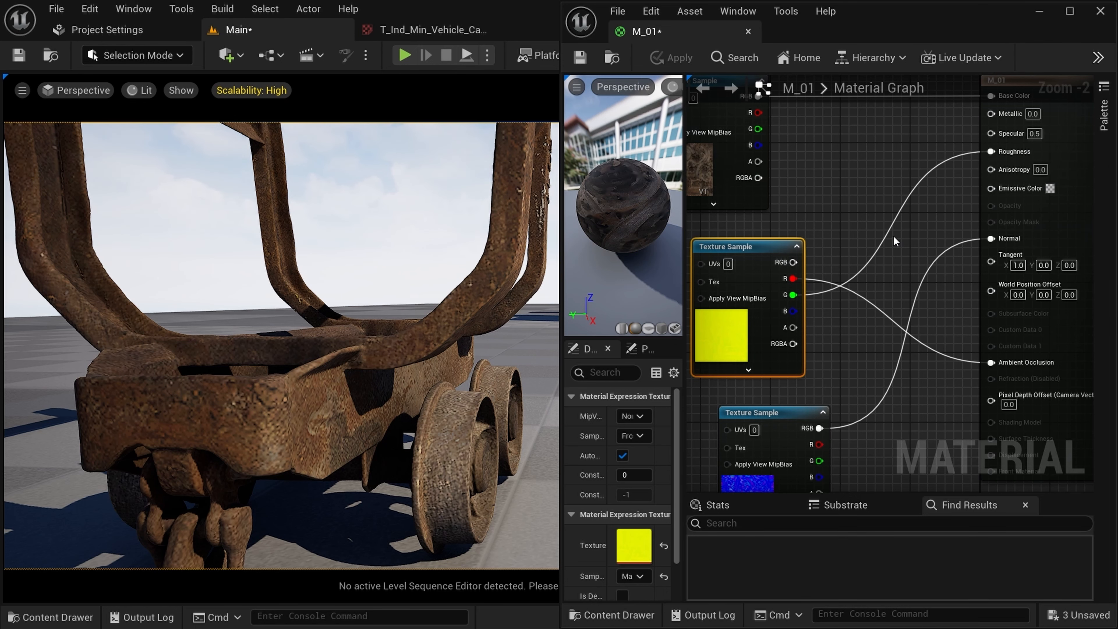
right_click_drag(897, 256, 863, 268)
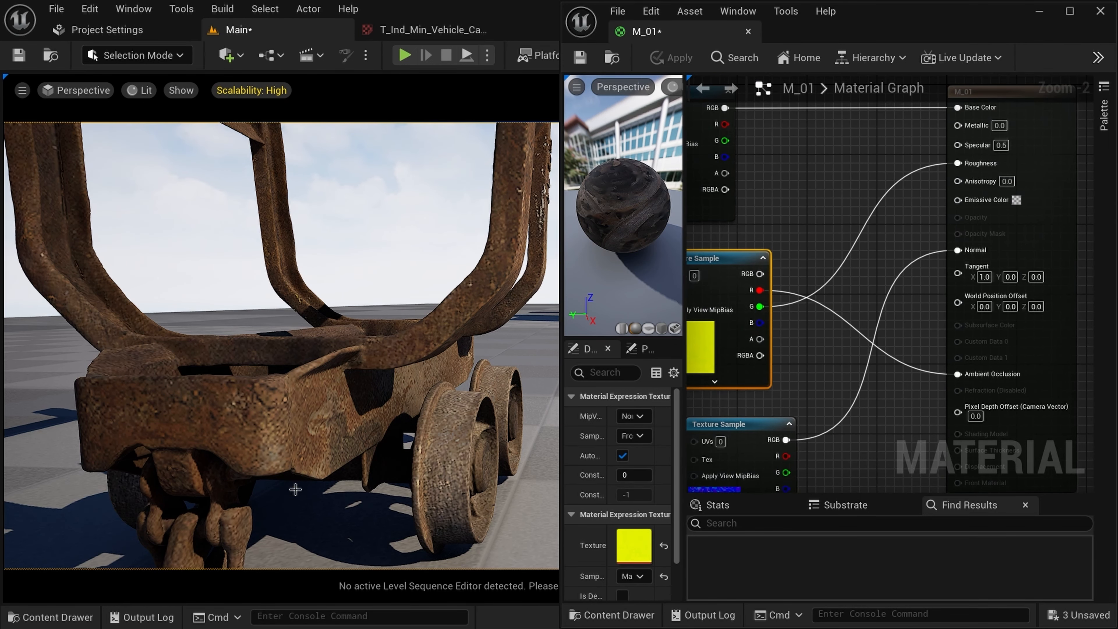
right_click_drag(934, 215, 873, 282)
left_click_drag(1003, 206, 1084, 200)
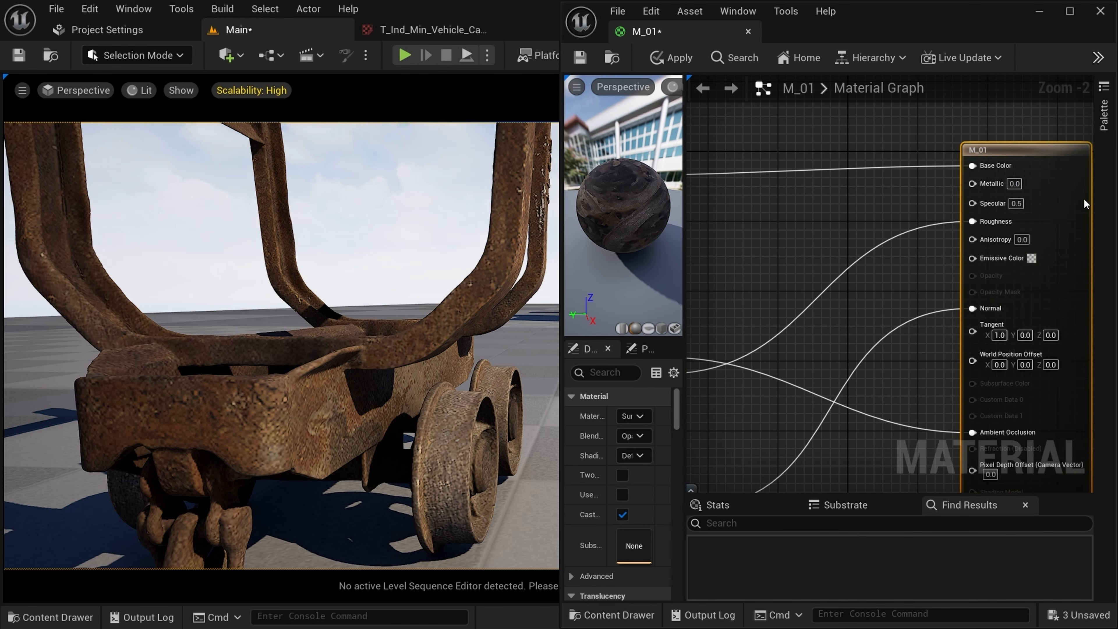
- Route the G channel into Roughness through a Multiply node with B set to 0.1, and apply it to the mine cart
right_click_drag(841, 310, 892, 306)
left_click(828, 260)
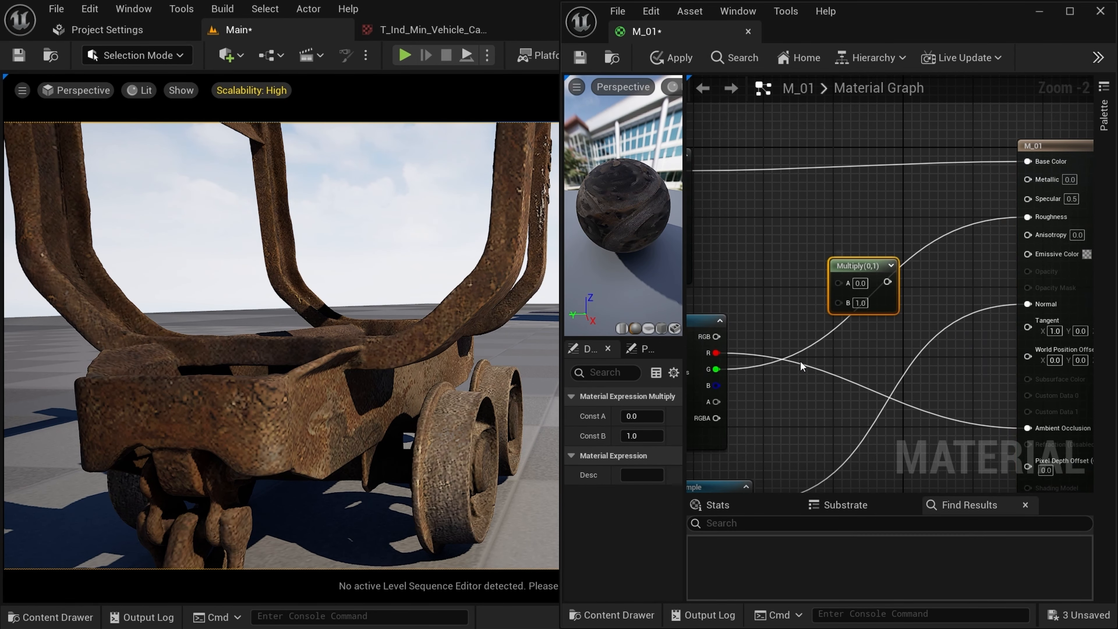
left_click_drag(713, 371, 1027, 217)
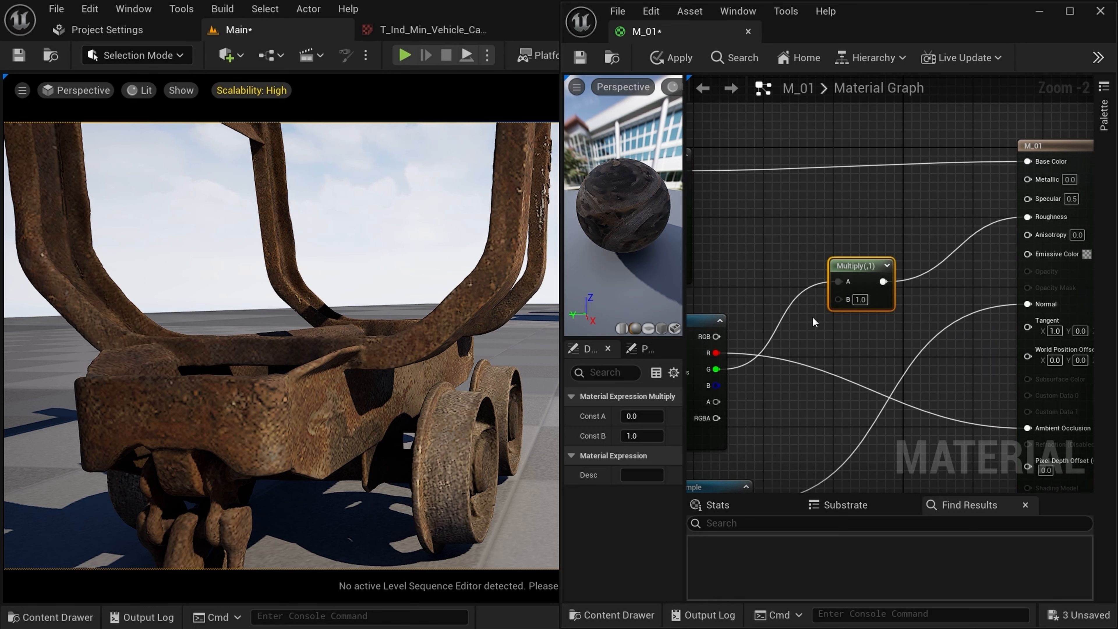
left_click(866, 299)
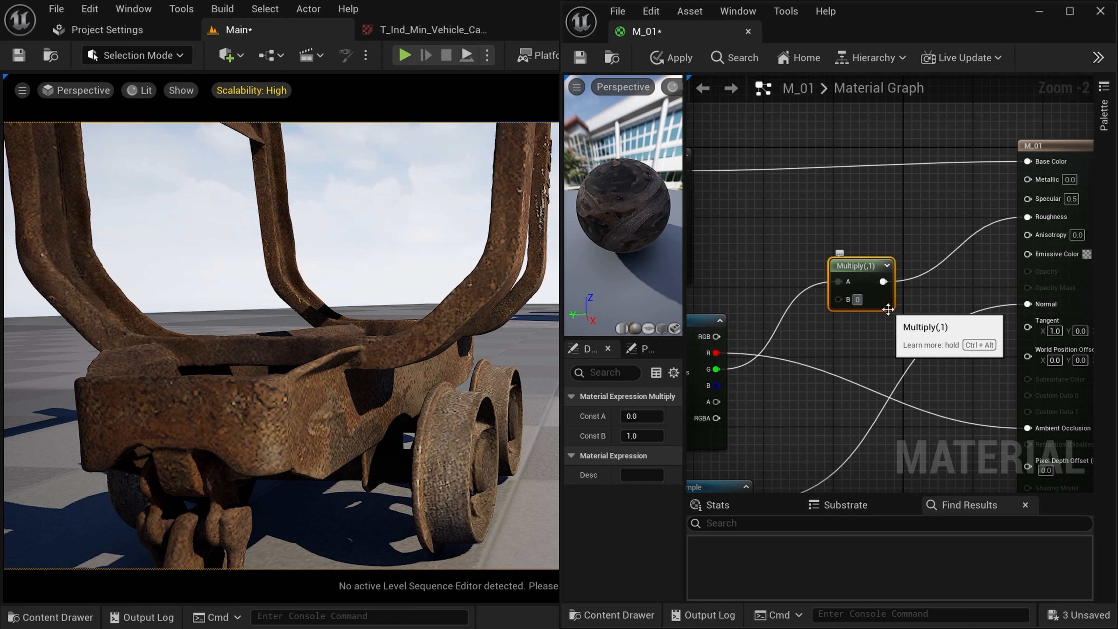
type("0.1")
key("Return")
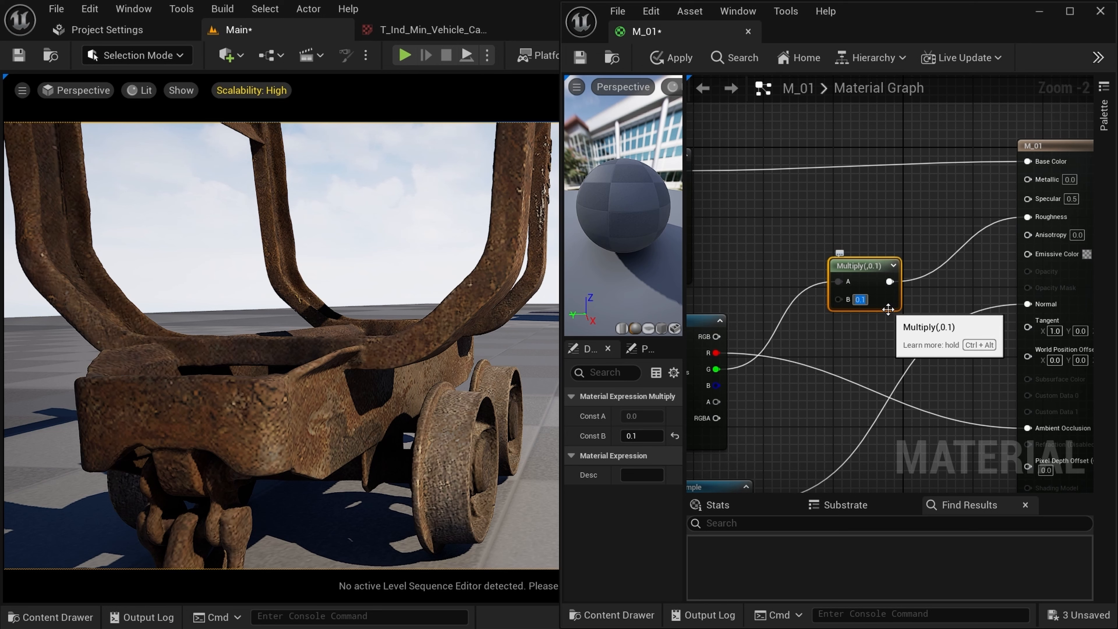
left_click(672, 58)
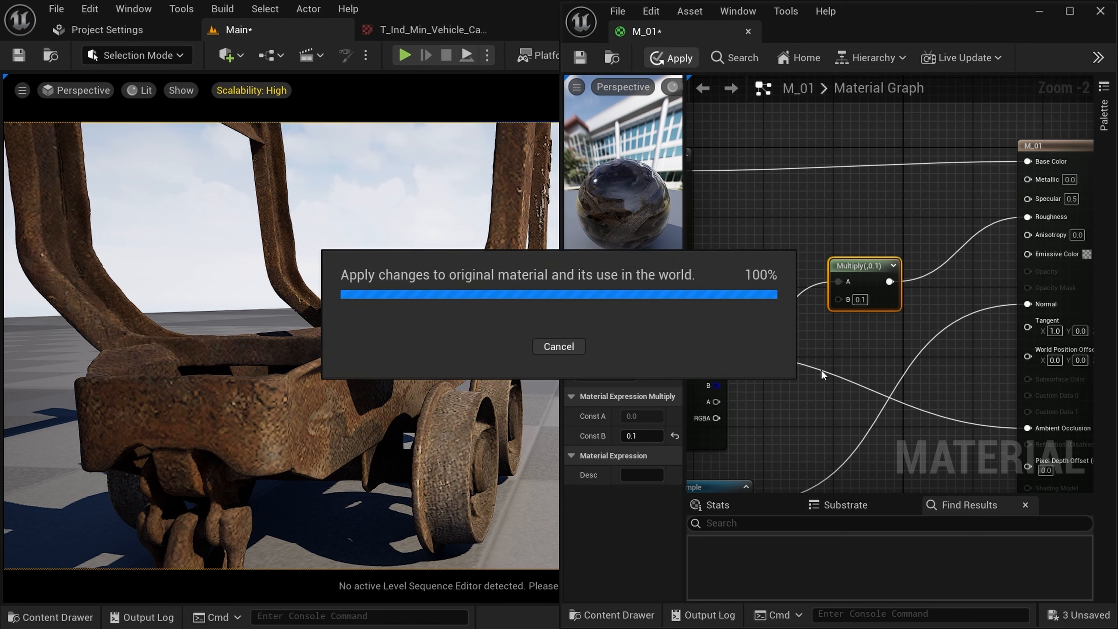
scroll(343, 469, "down", 2)
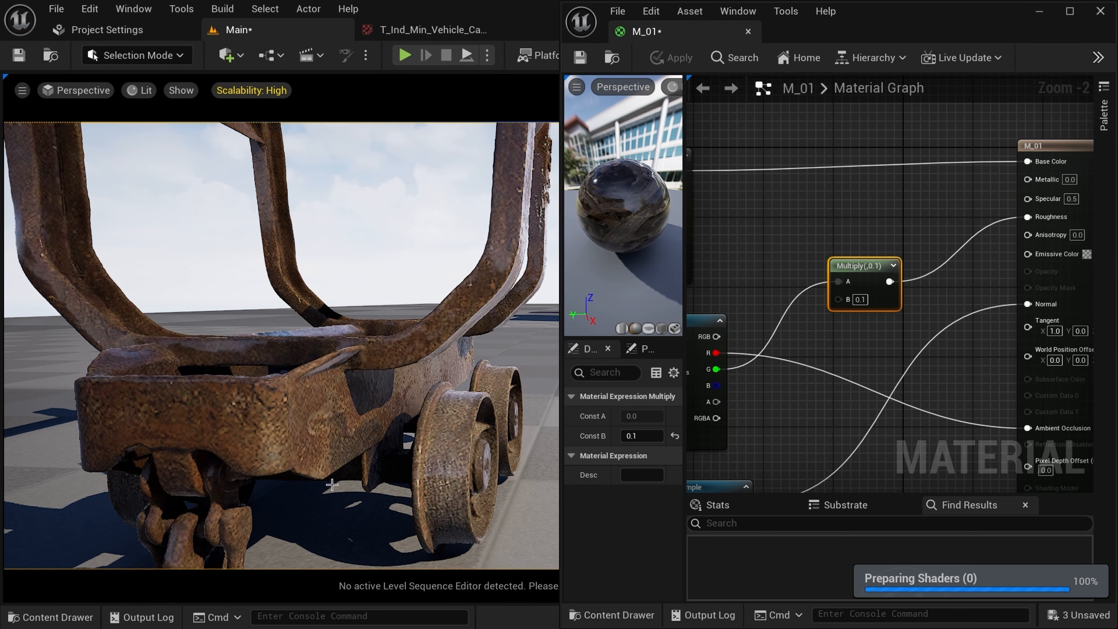
right_click_drag(343, 468, 322, 458)
- Reconnect the G channel directly to Roughness and delete the Multiply node
left_click_drag(715, 369, 1027, 216)
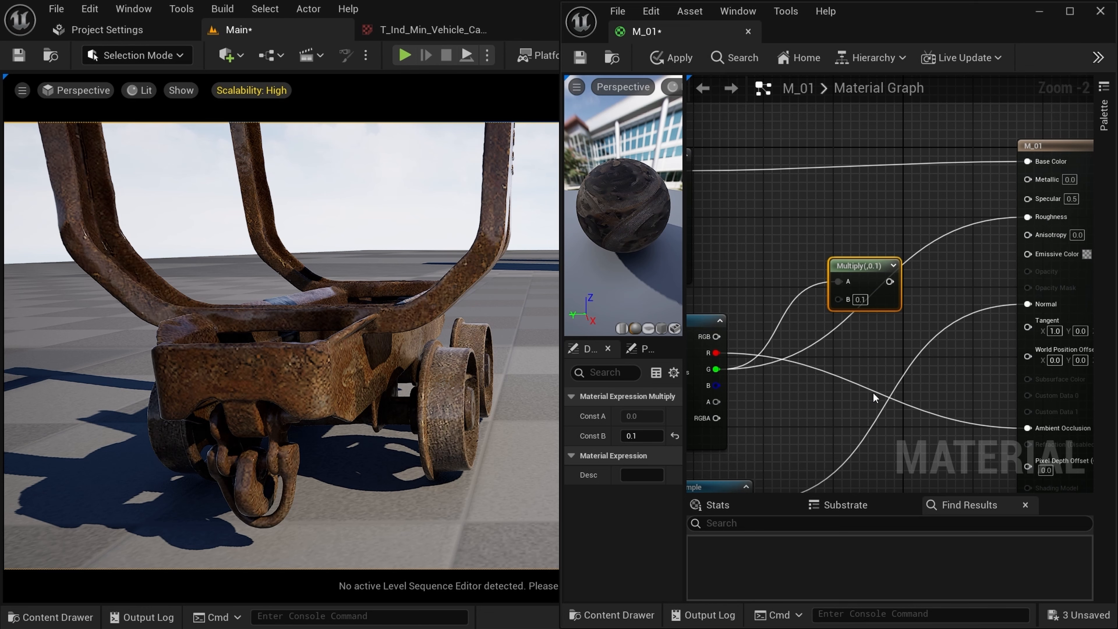
key("Delete")
- Connect the yellow texture sample's B channel to Metallic, apply the material, and compare the mine cart with its base color texture
left_click_drag(716, 386, 1036, 184)
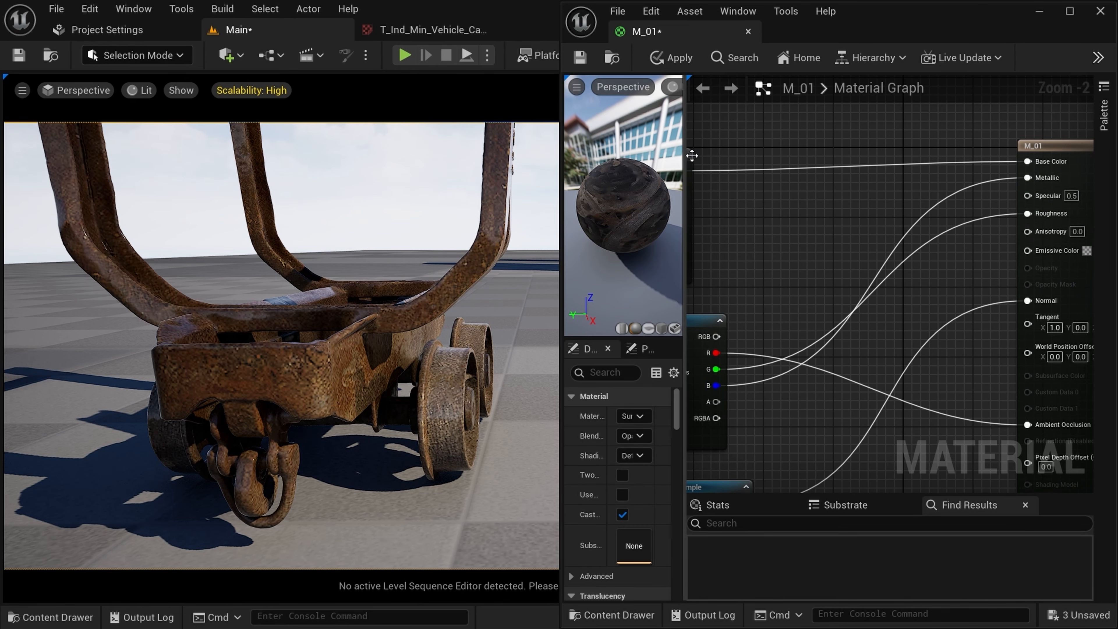
left_click(671, 57)
right_click_drag(282, 343, 304, 308)
left_click(429, 30)
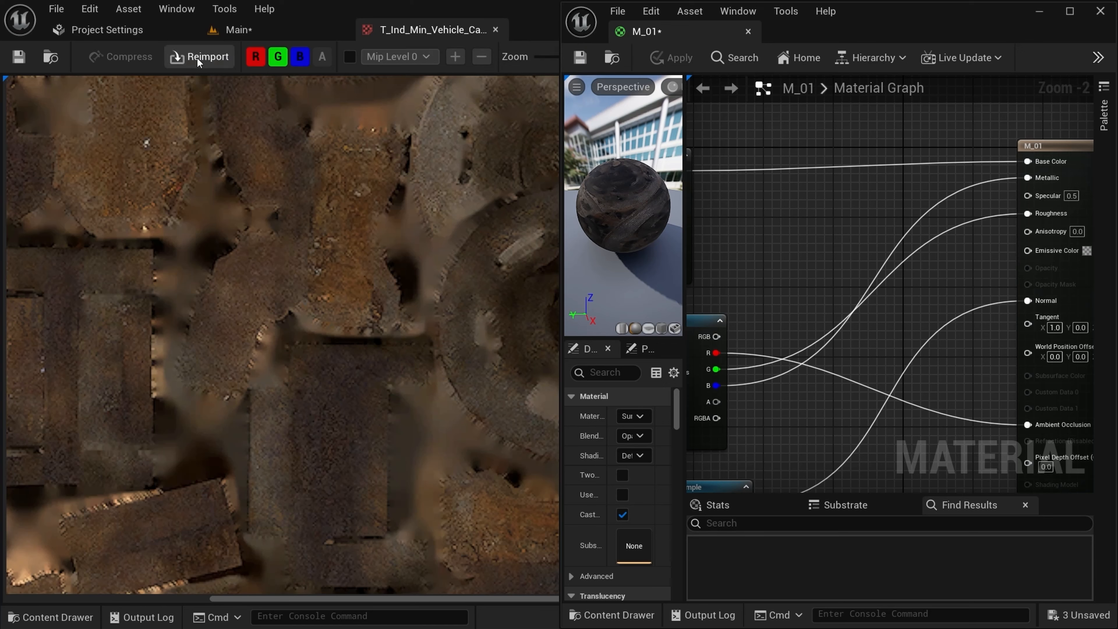
left_click(248, 34)
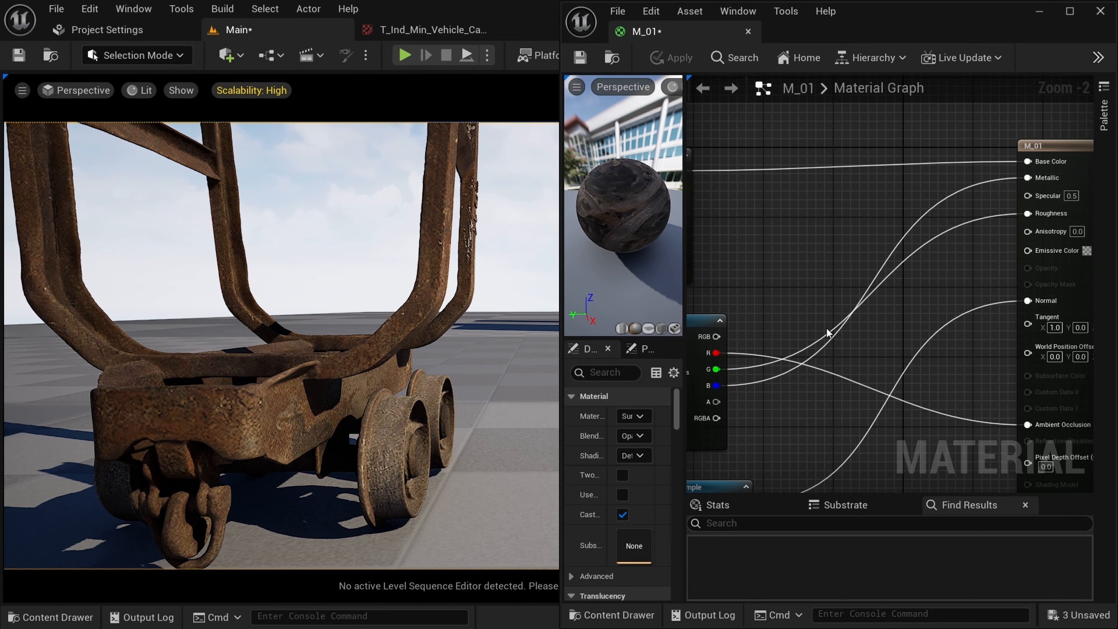
scroll(827, 332, "down", 2)
scroll(838, 320, "up", 2)
- Add a Constant node with value 1.0, connect it to Metallic in place of the B channel, and apply the material
right_click_drag(838, 324, 847, 271)
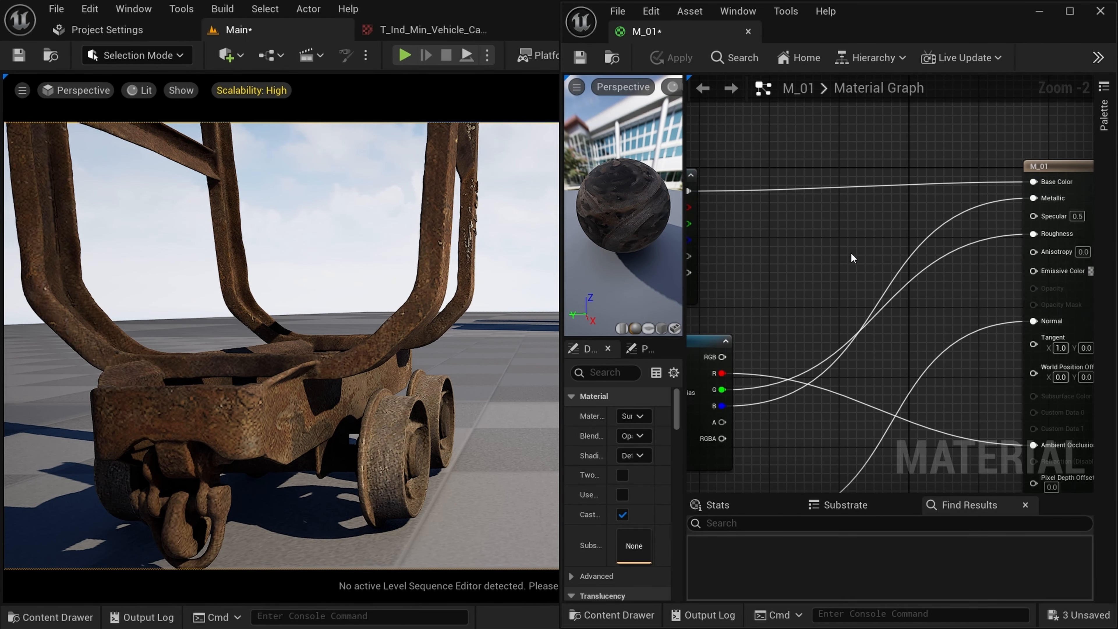
key("1")
left_click(819, 238)
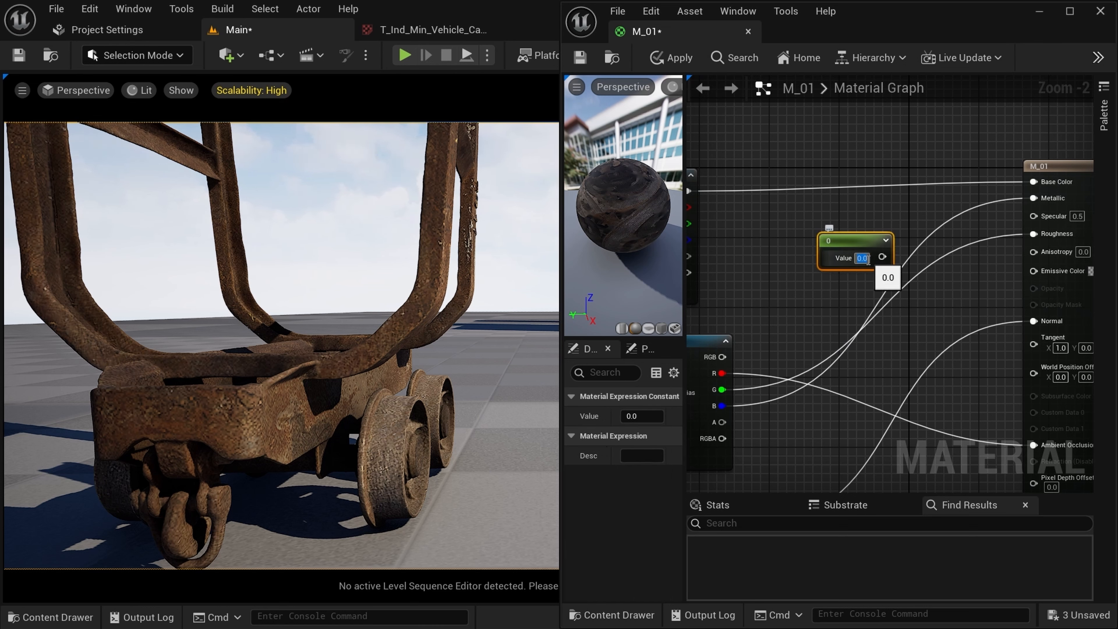
left_click_drag(882, 257, 1033, 197)
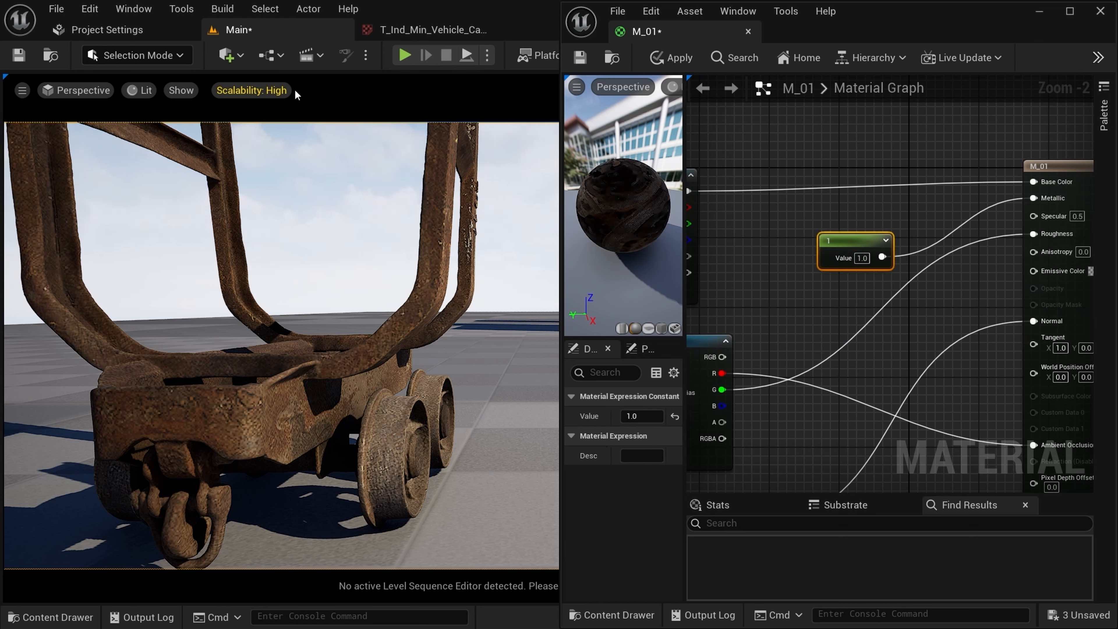
left_click(663, 56)
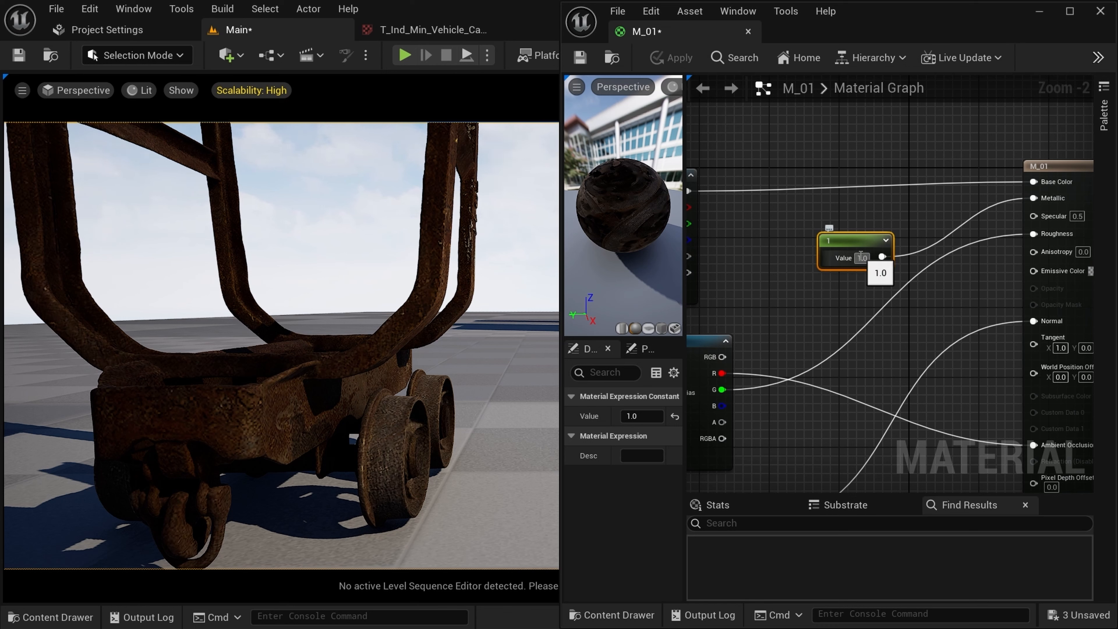
- Set the Metallic constant to 0.4, apply the material, and check the result on the mine cart
left_click(862, 258)
type("0")
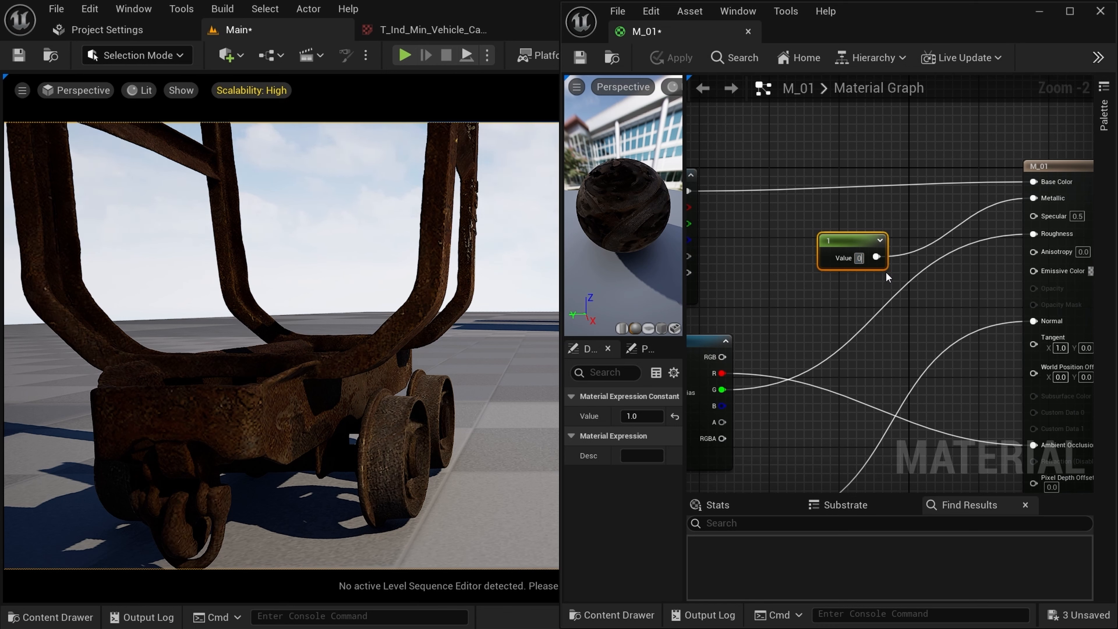
type(".4")
key("Return")
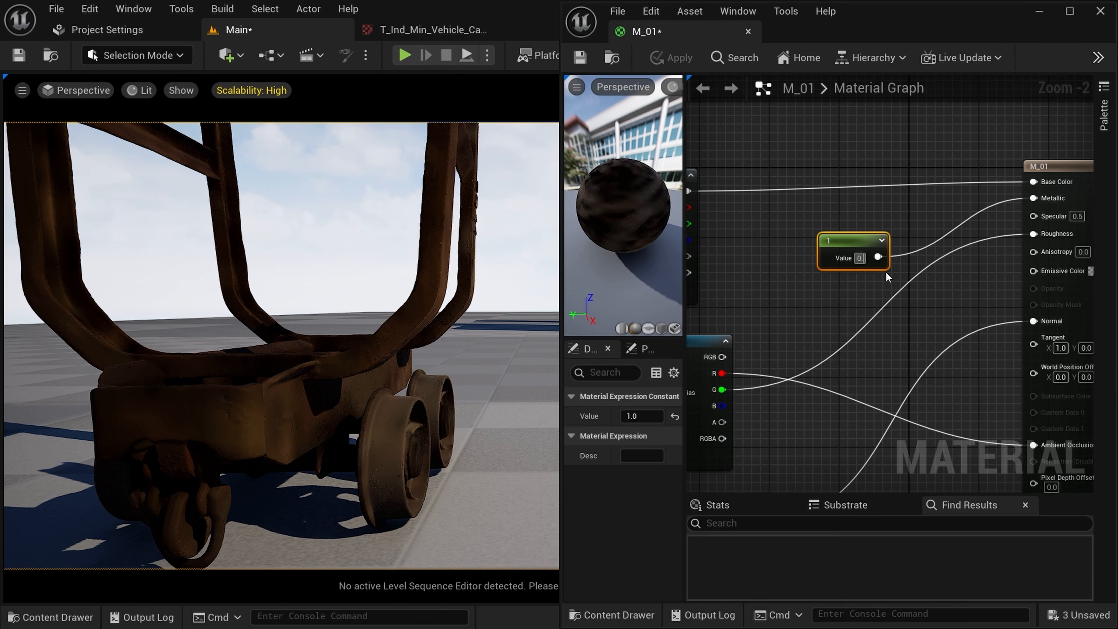
left_click(665, 58)
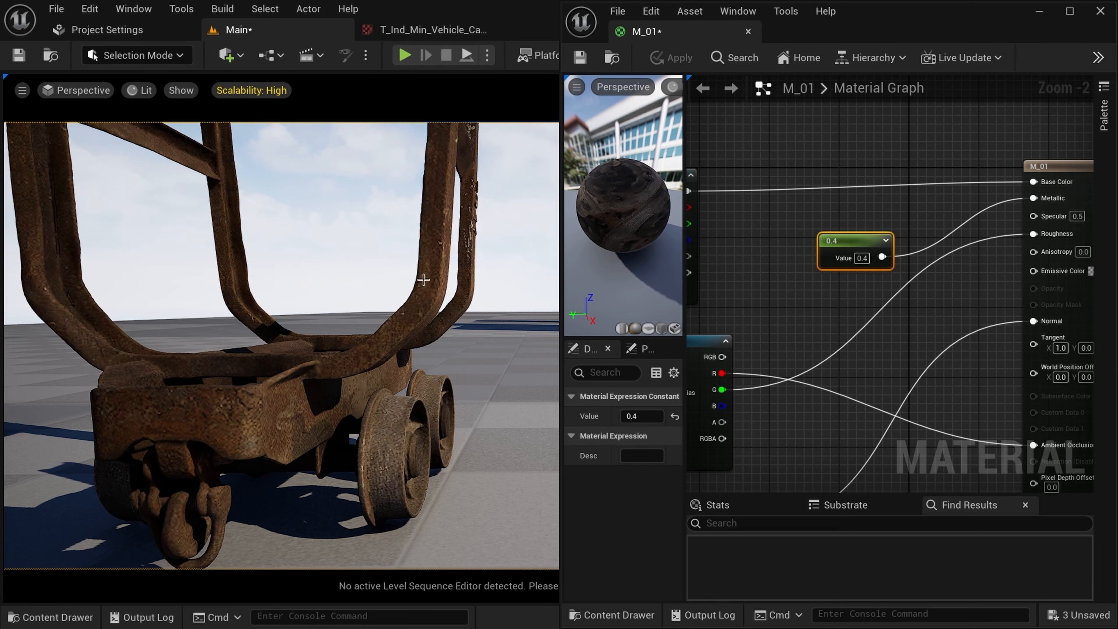
right_click_drag(448, 313, 467, 326)
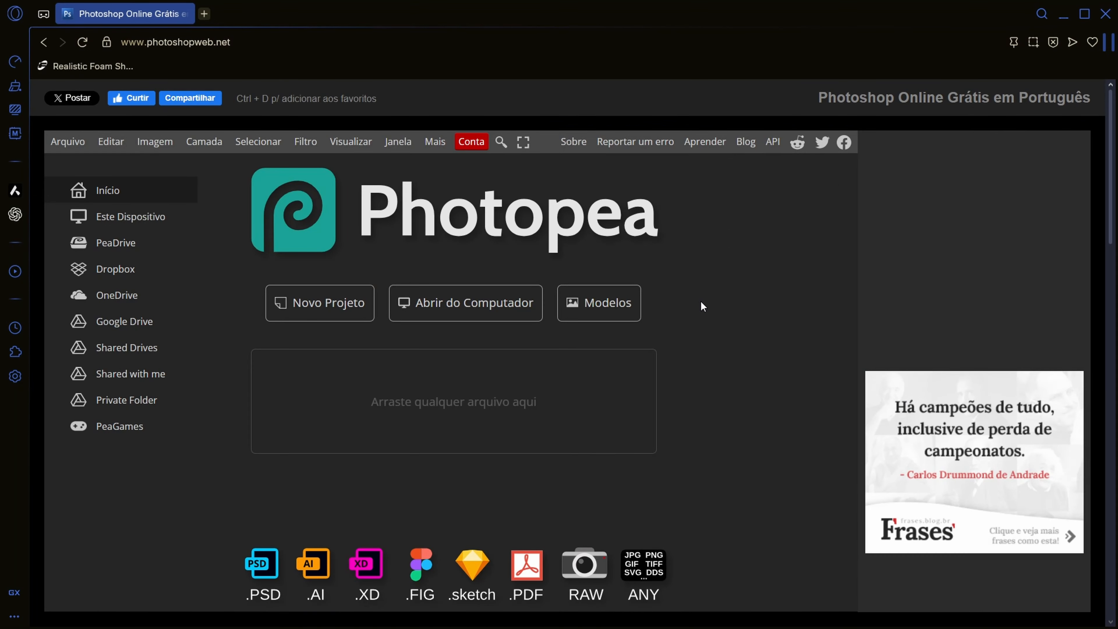
left_click(277, 44)
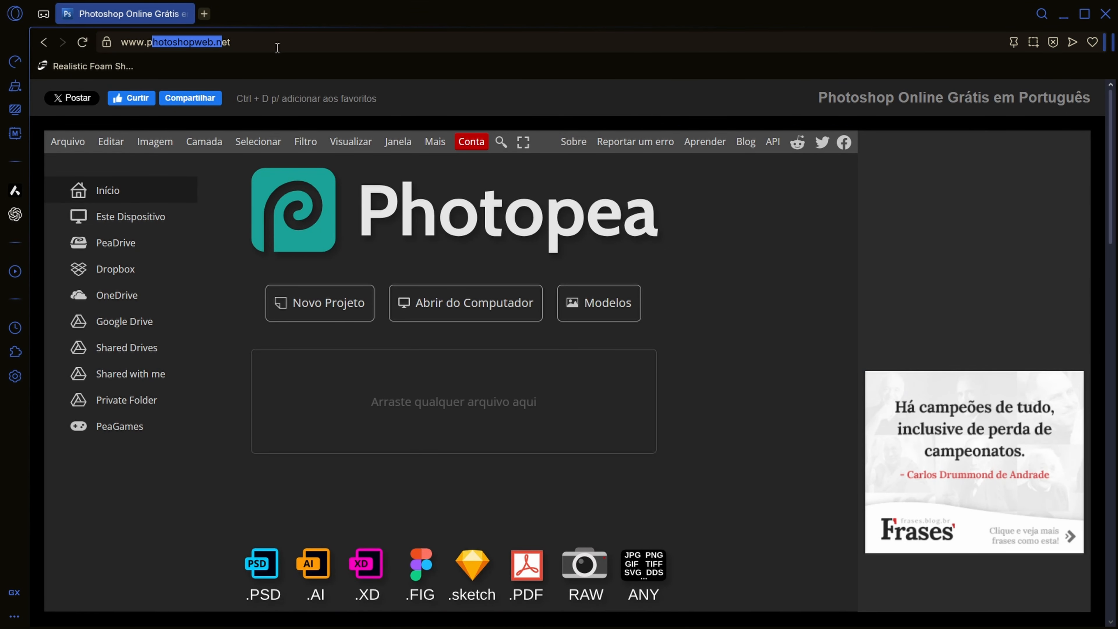
left_click(277, 47)
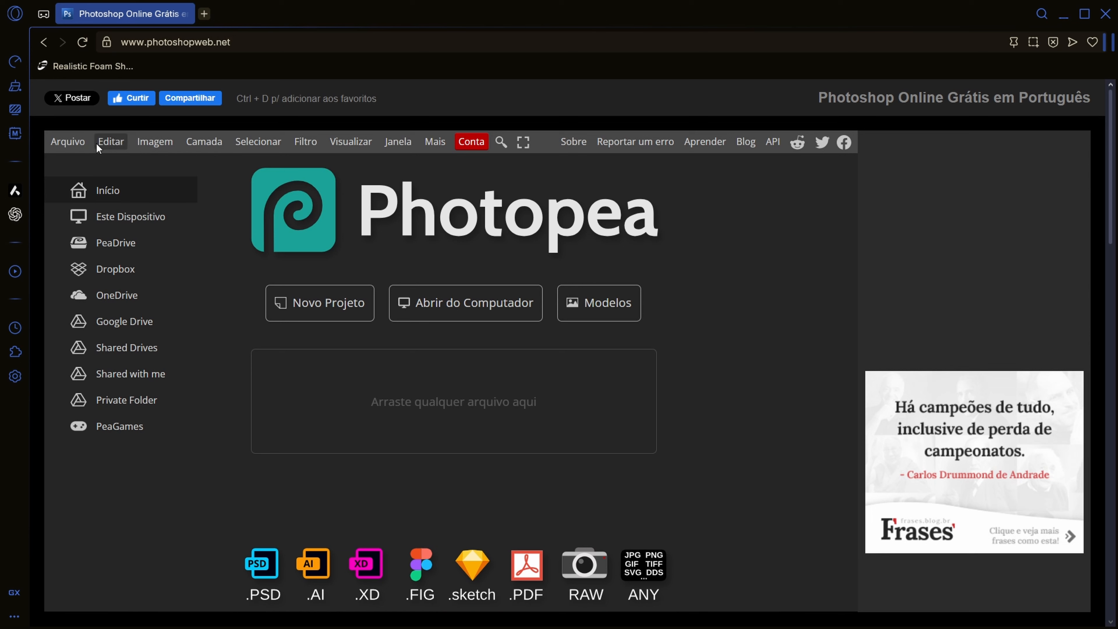
left_click(79, 145)
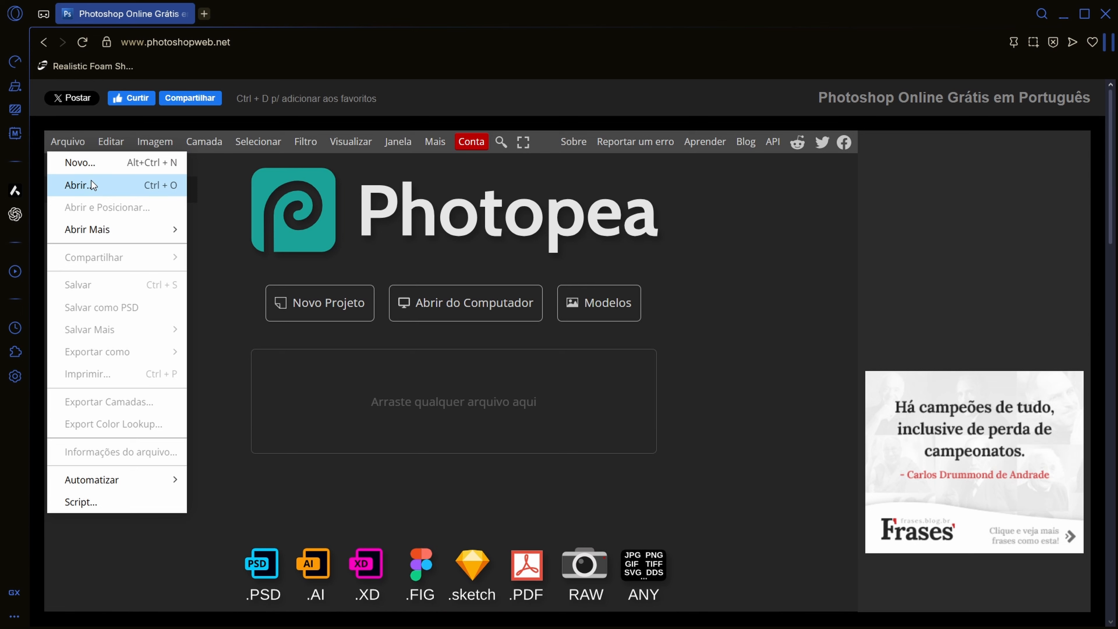
left_click(237, 326)
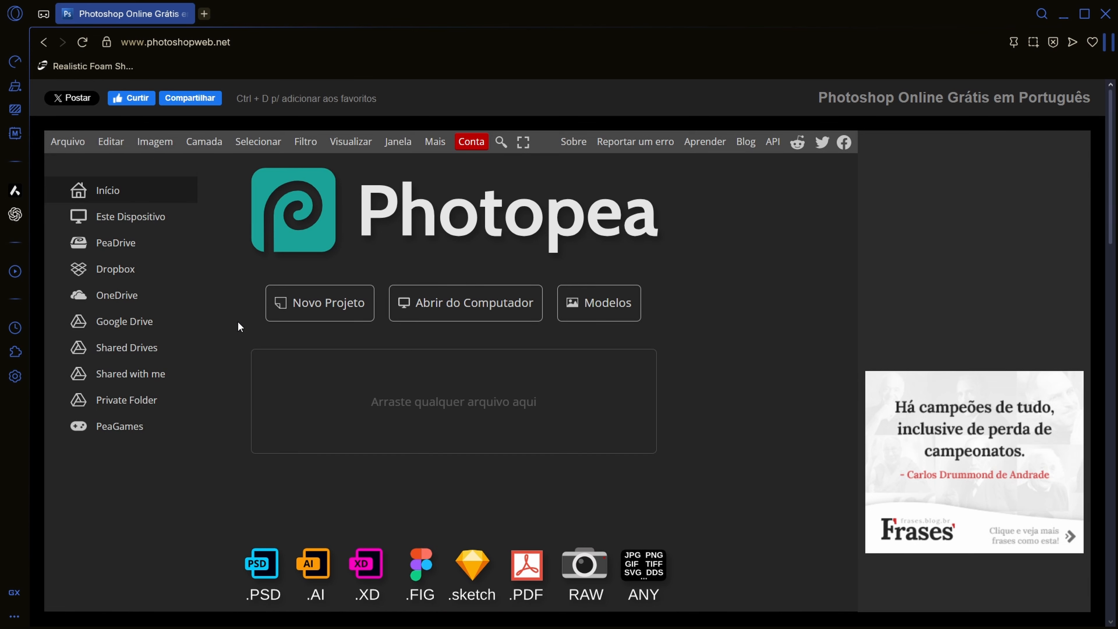
- Create a new 1024 by 1024 pixel project and add an empty layer above the background
left_click(305, 317)
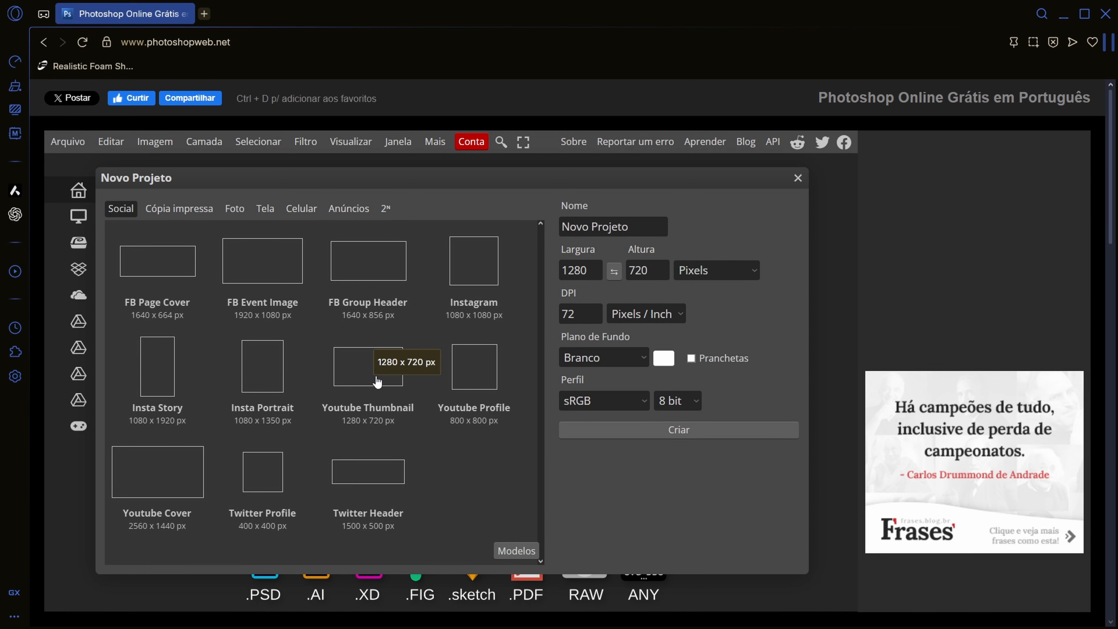
scroll(381, 397, "down", 3)
scroll(381, 396, "up", 3)
left_click_drag(590, 270, 495, 276)
type("1024")
key("Tab")
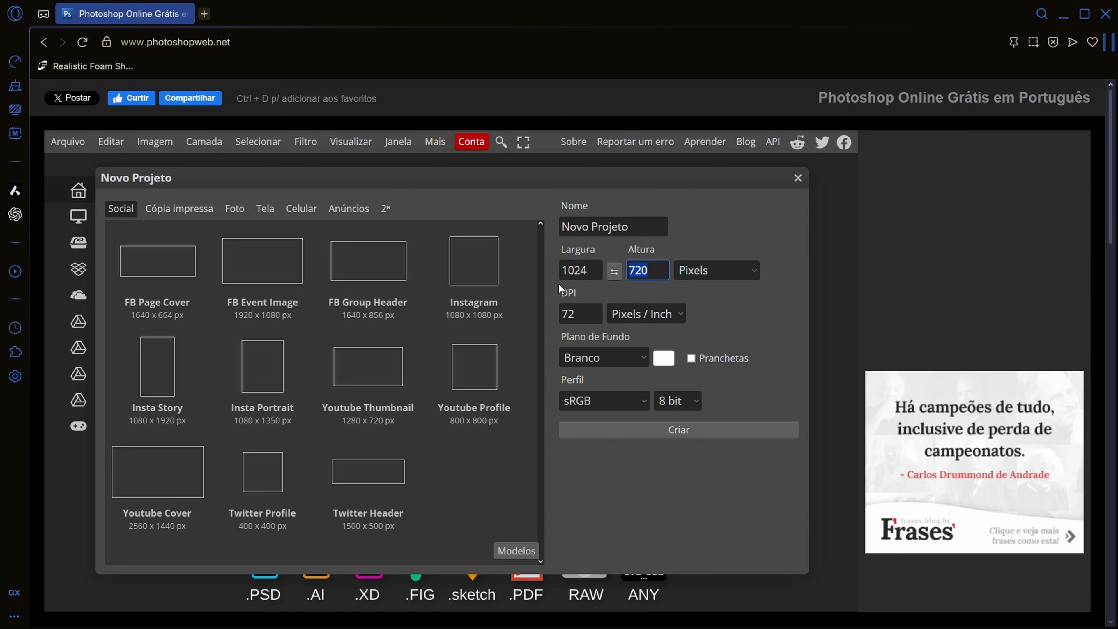
type("1024")
key("Return")
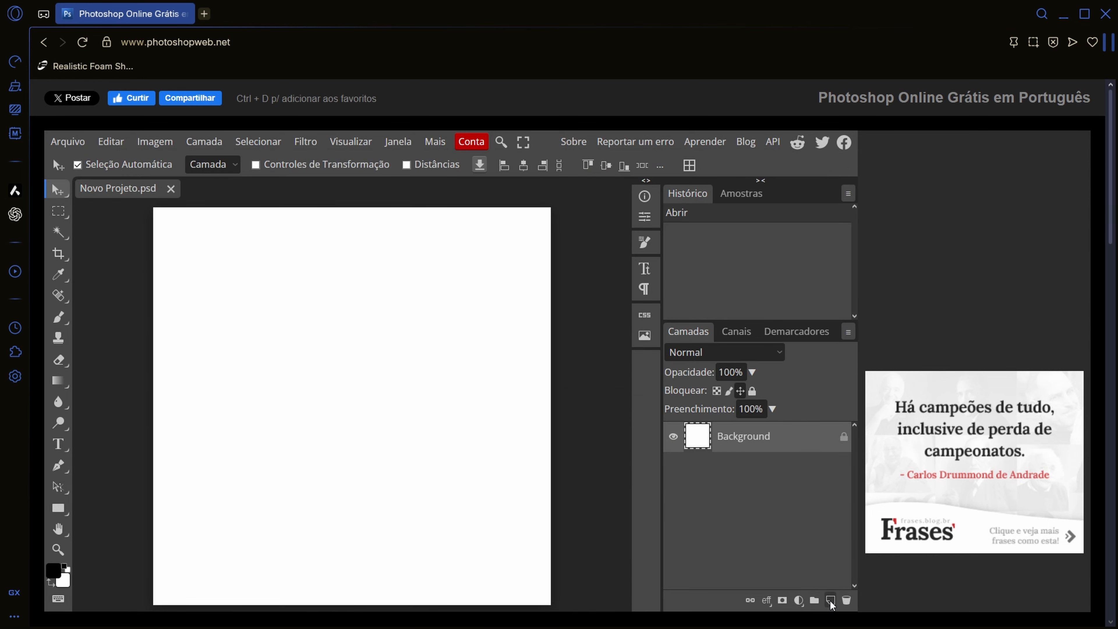
left_click(830, 600)
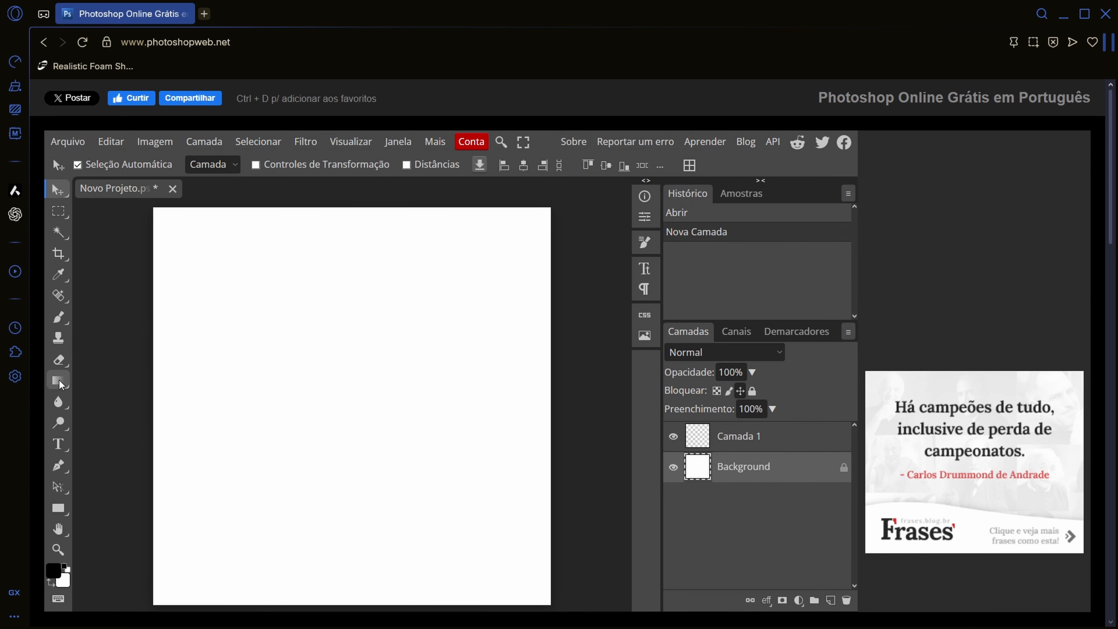
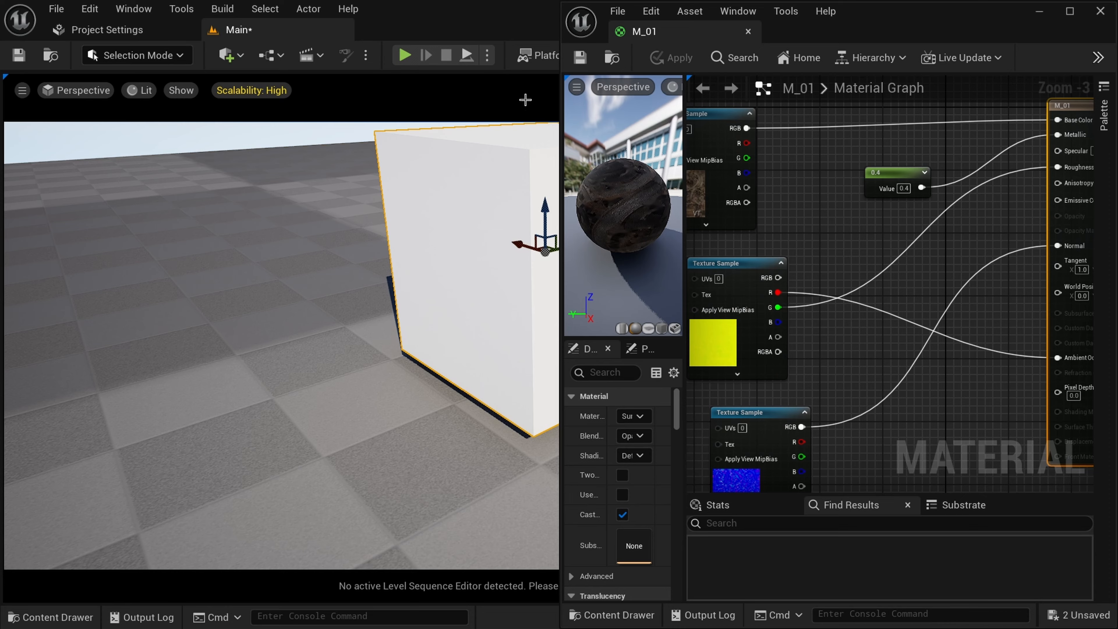
- Switch to Unreal Engine and delete the three texture samples from the M_01 graph, keeping the 0.4 constant
key("f")
scroll(839, 251, "down", 3)
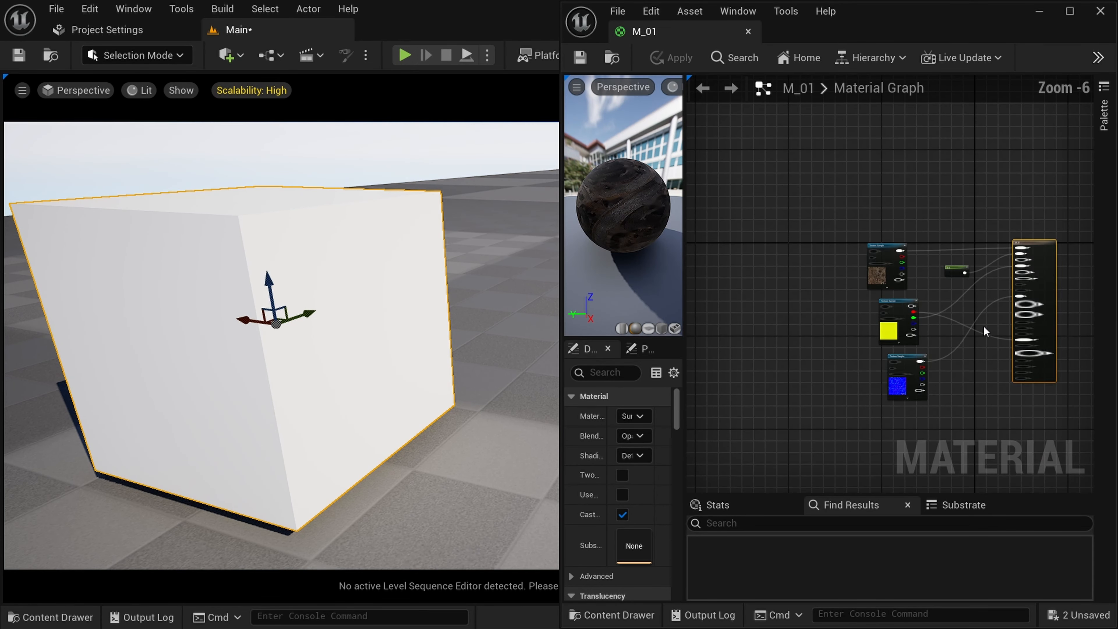
left_click_drag(901, 391, 901, 390)
key("Delete")
scroll(869, 255, "up", 4)
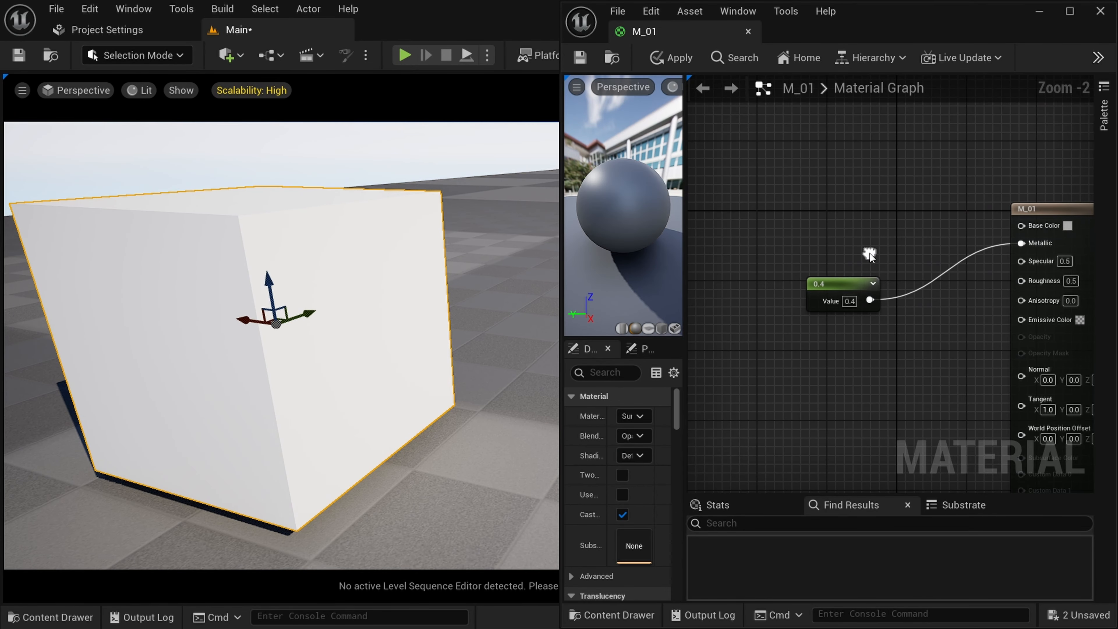
- Add texture T_A01 from the Materials/Textures folder to the M_01 graph and connect its RGB output to Base Color
left_click(74, 618)
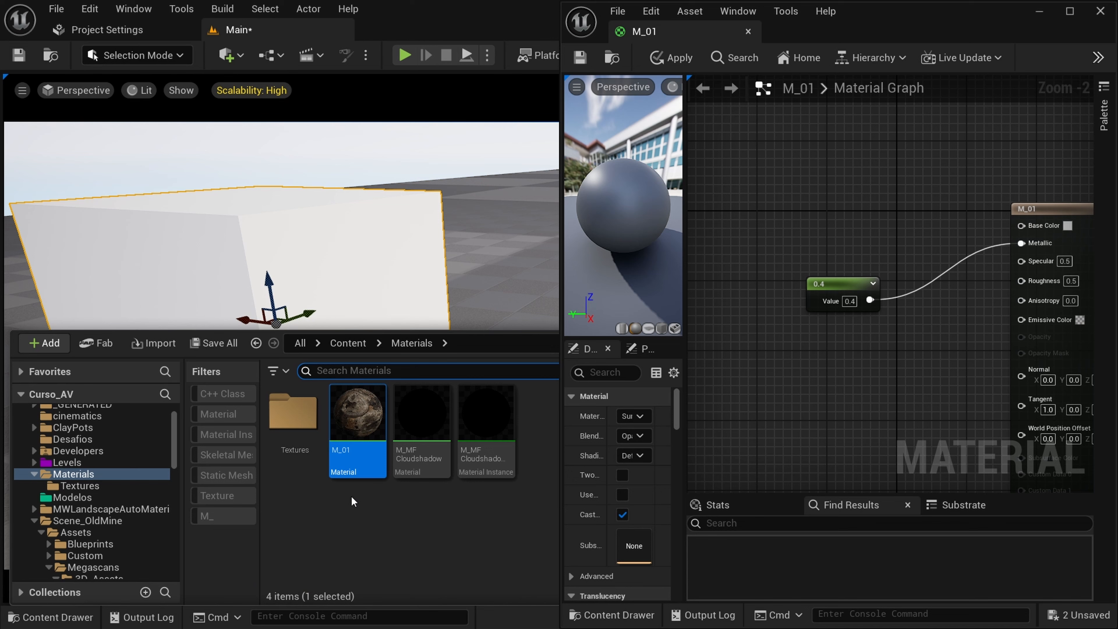
double_click(295, 420)
left_click_drag(301, 425, 758, 170)
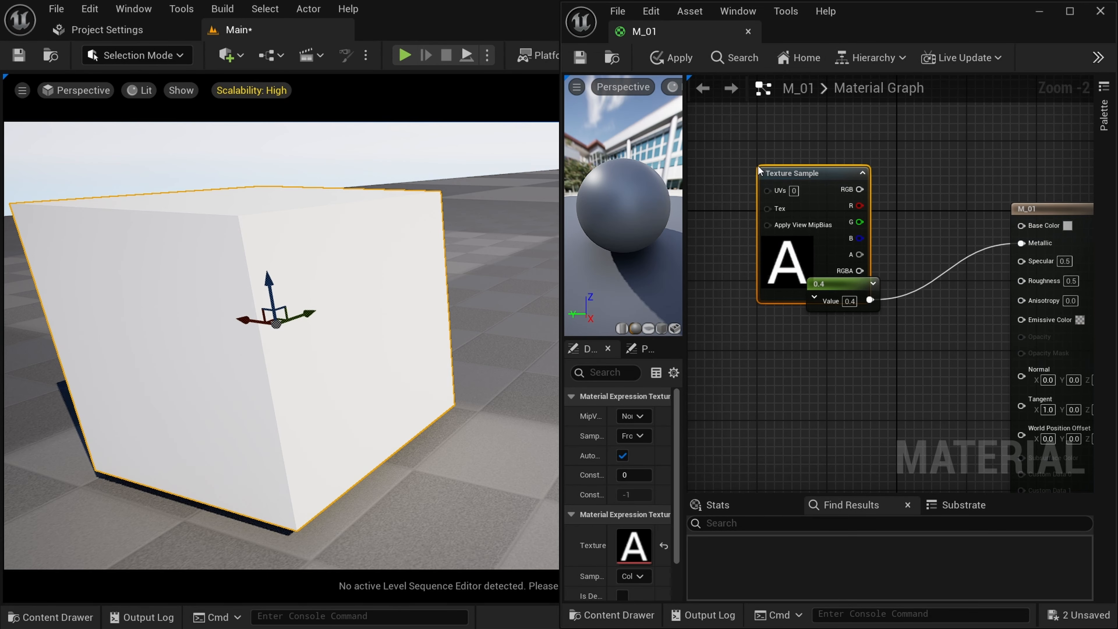
left_click_drag(858, 191, 1029, 229)
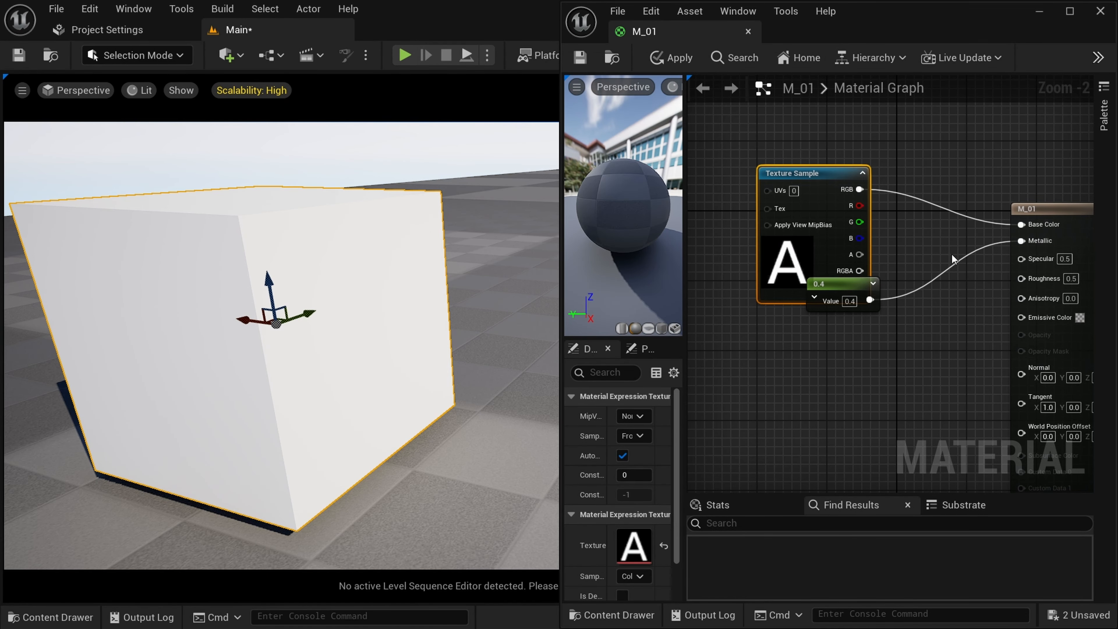
- Delete the 0.4 constant connected to Metallic and apply the material
left_click_drag(888, 315, 853, 306)
left_click(851, 361)
left_click_drag(818, 246, 764, 188)
left_click(831, 291)
key("Delete")
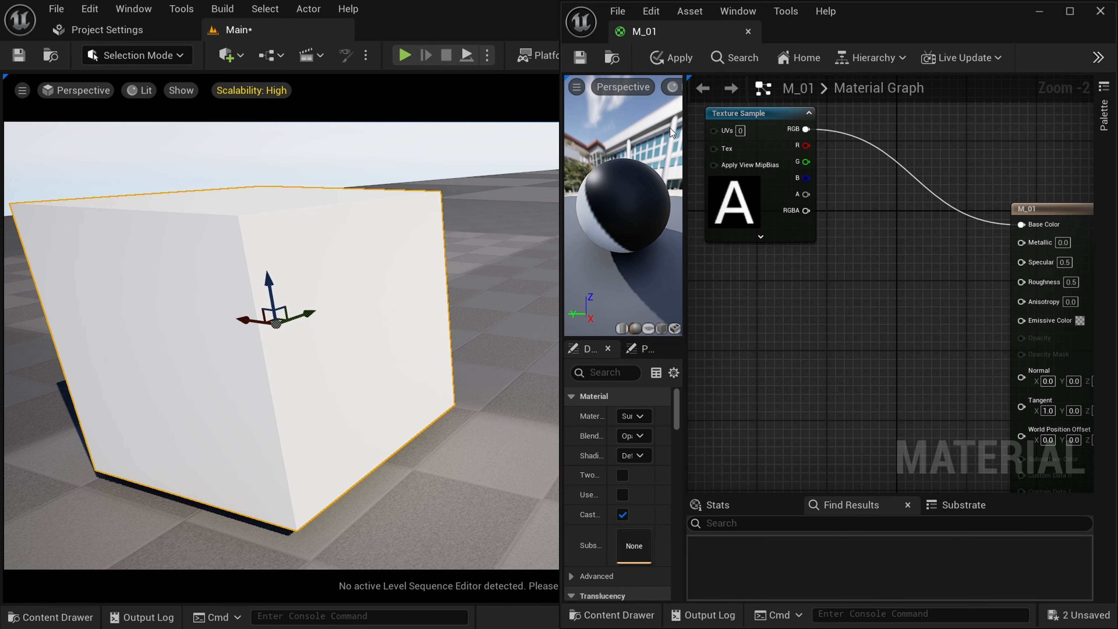
left_click(671, 57)
- Move the texture sample node closer to the M_01 output node, level with its Base Color input
right_click_drag(773, 172, 773, 211)
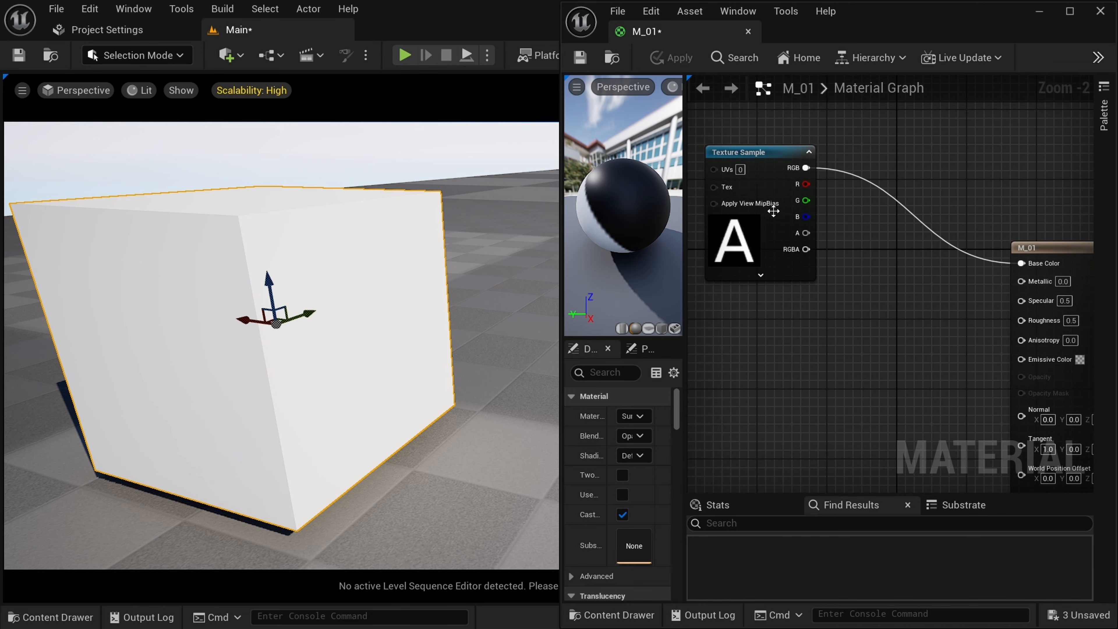
left_click_drag(768, 187, 846, 282)
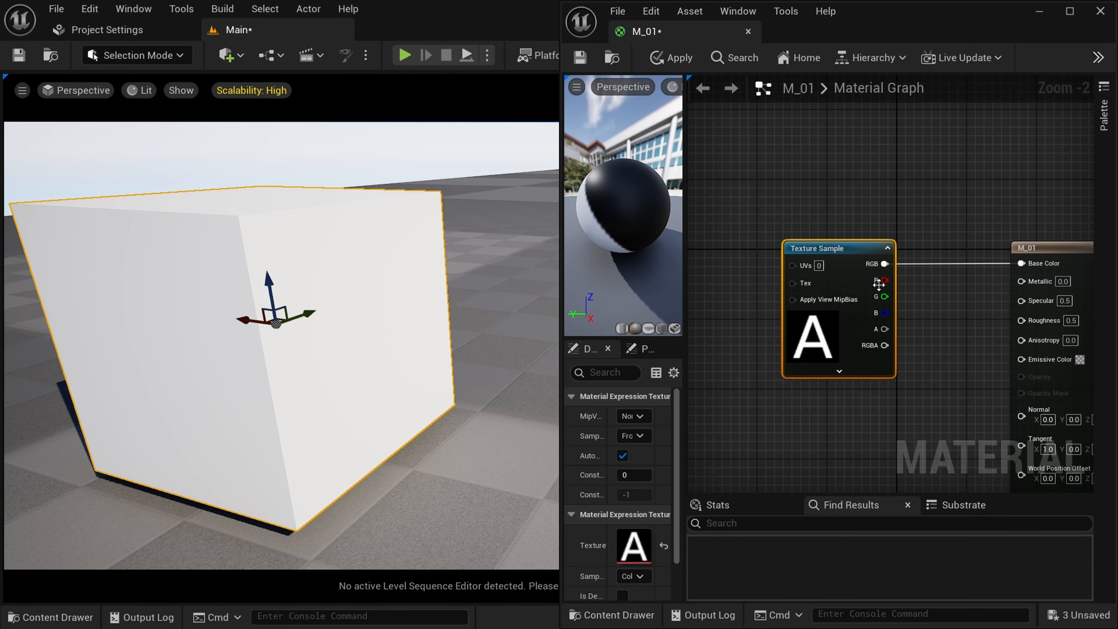
right_click_drag(933, 315, 848, 235)
- Create a material instance of M_01 in the Materials folder, name it MI_01, and open it
key("ctrl+space")
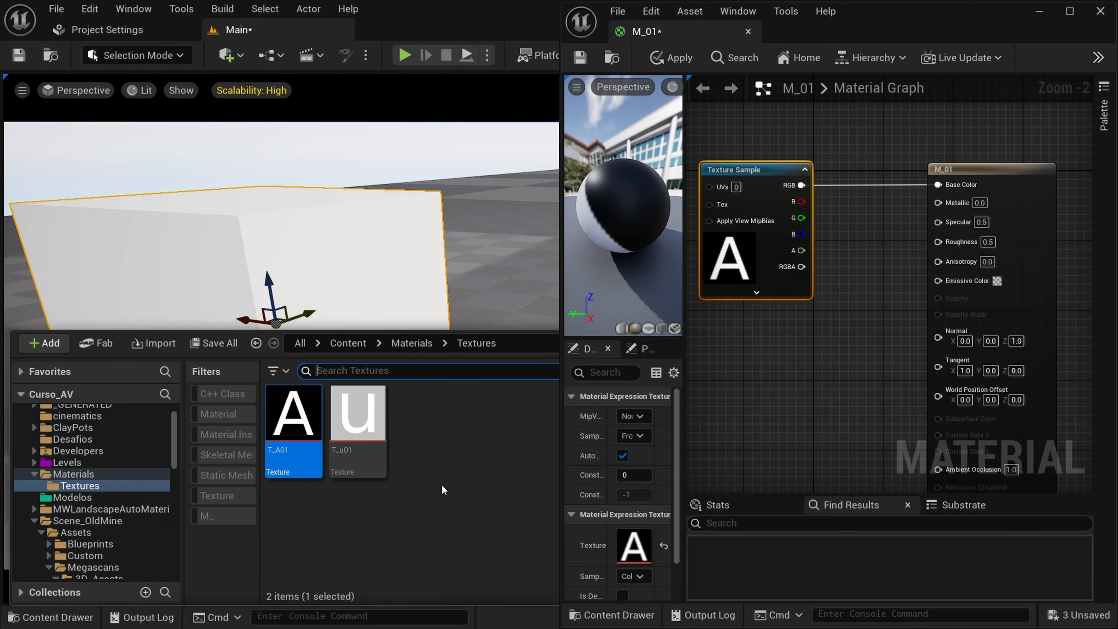
left_click(412, 346)
right_click(367, 425)
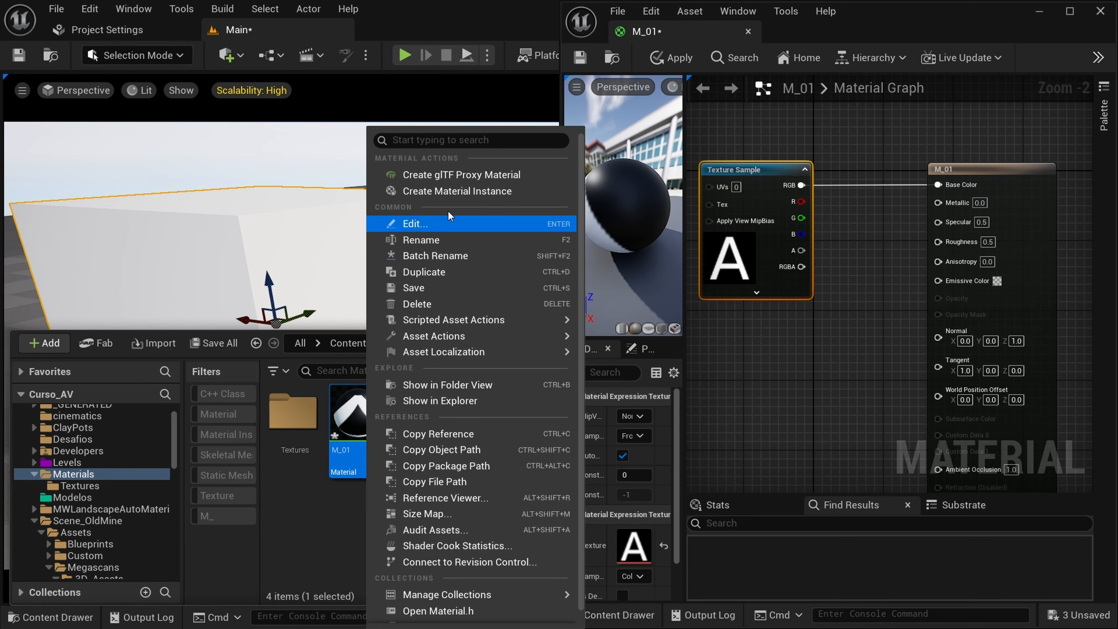
left_click(426, 192)
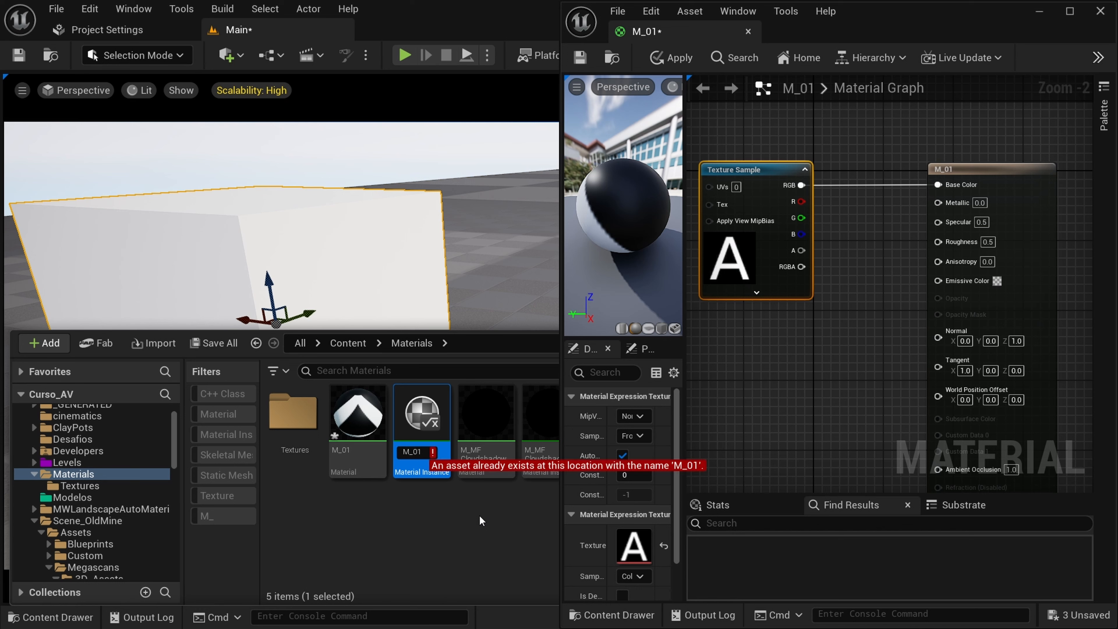
key("Return")
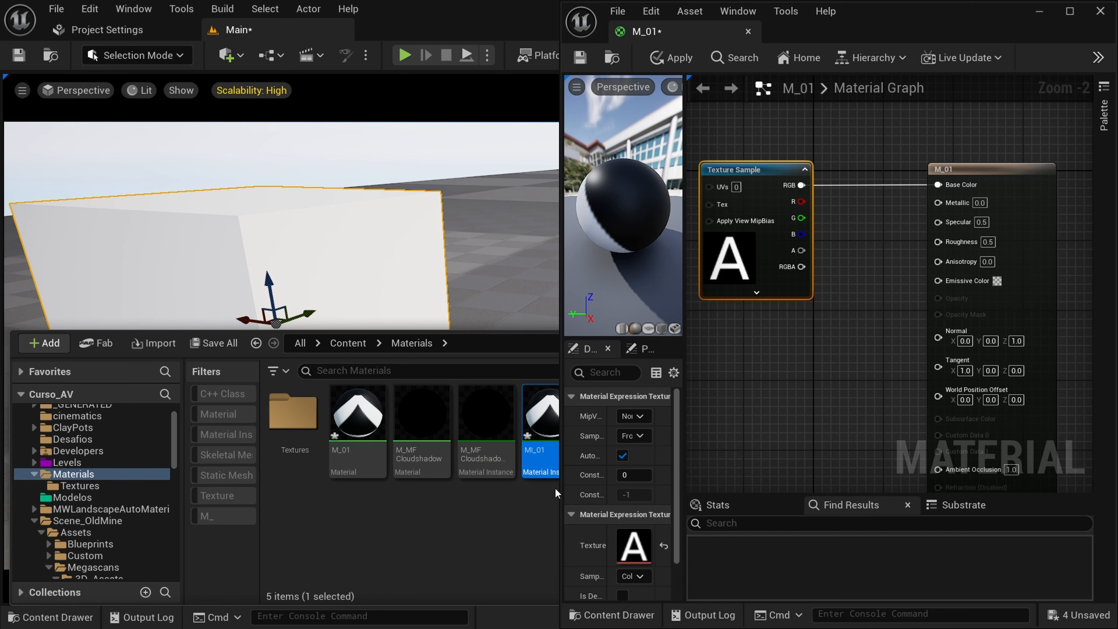
double_click(531, 441)
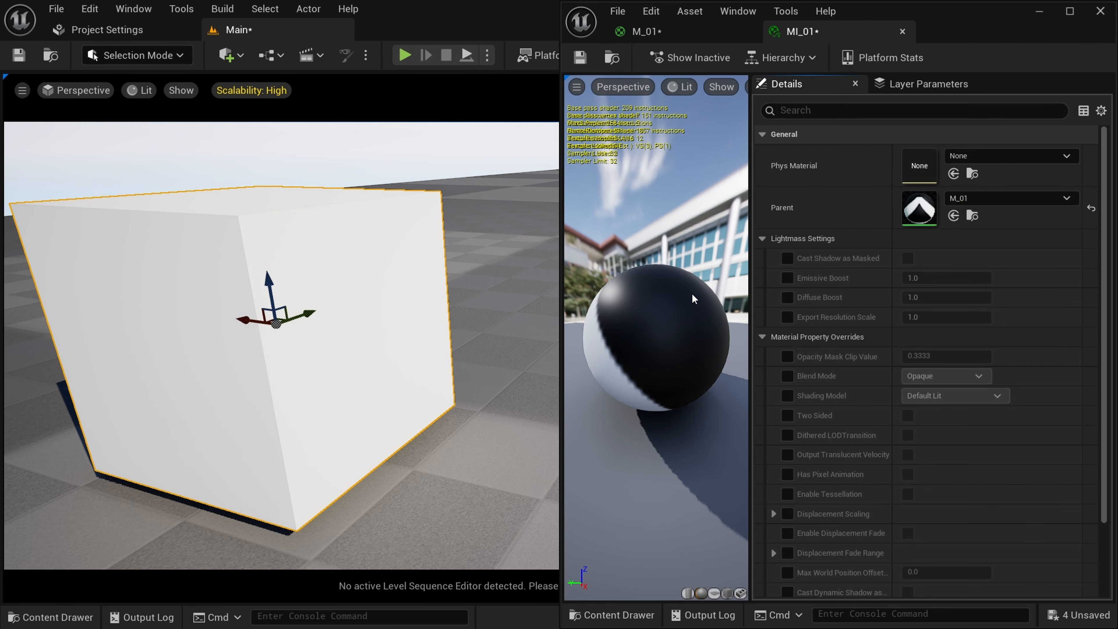
- Convert the texture sample in M_01 to a parameter named Color, apply the material, and return to MI_01
left_click(643, 31)
right_click_drag(888, 284, 934, 315)
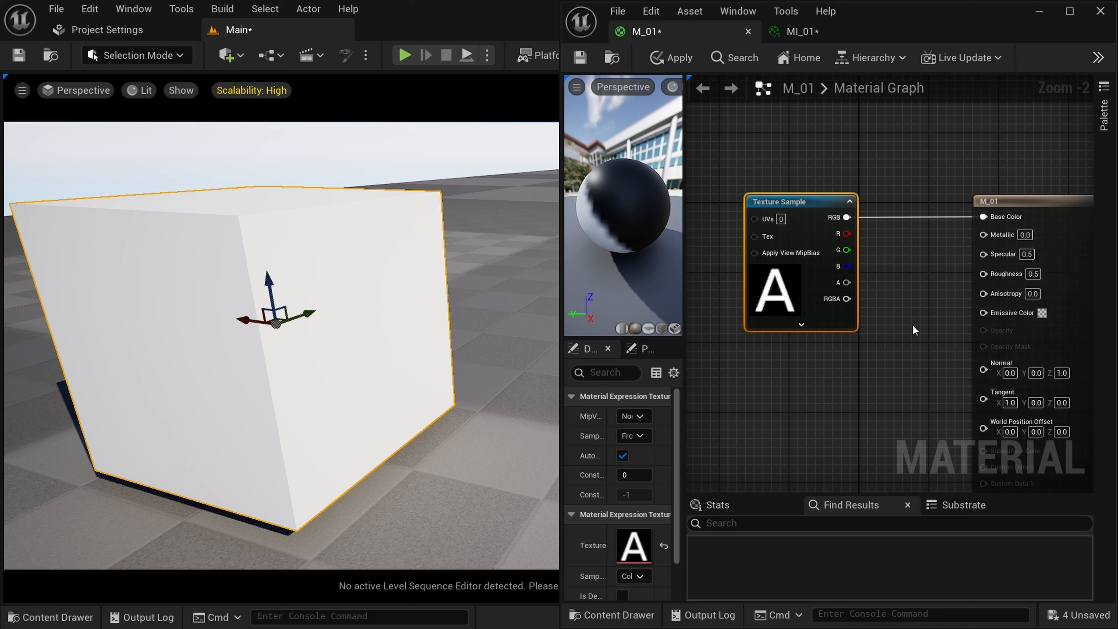
right_click(802, 211)
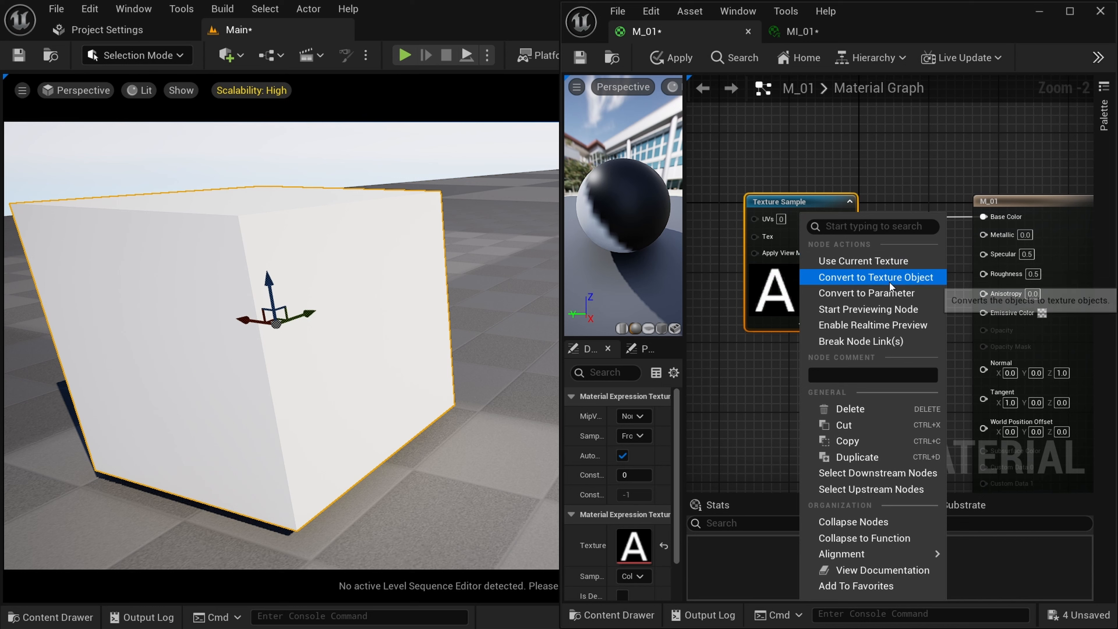
left_click(887, 296)
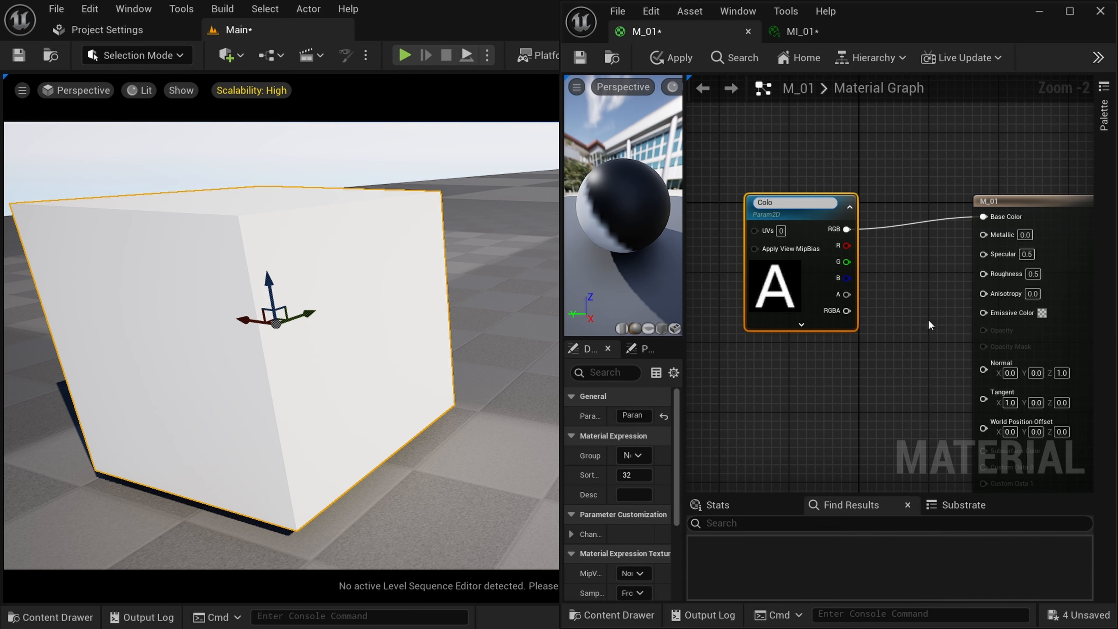
type("Color")
key("Return")
left_click(656, 60)
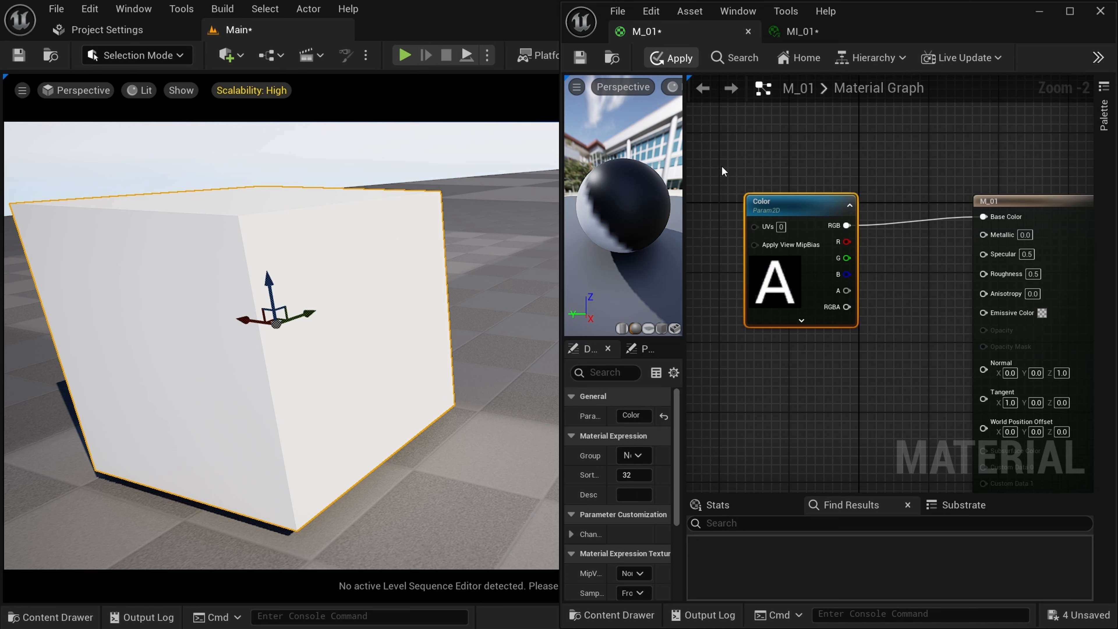
left_click(791, 37)
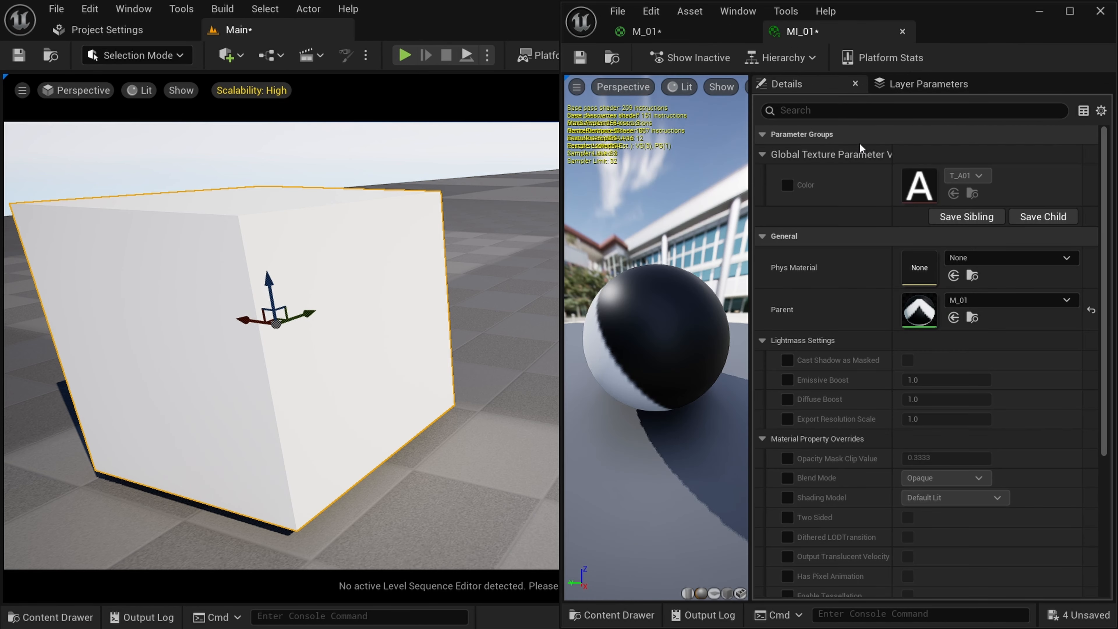
- Apply the MI_01 material instance to the cube in the level
left_click(785, 185)
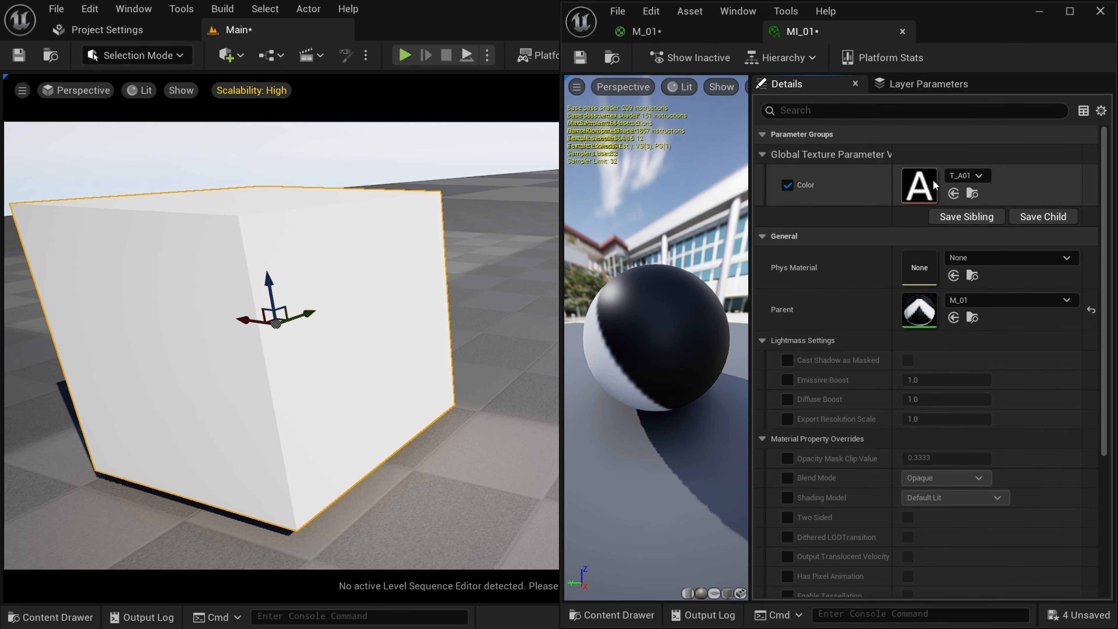
left_click(785, 185)
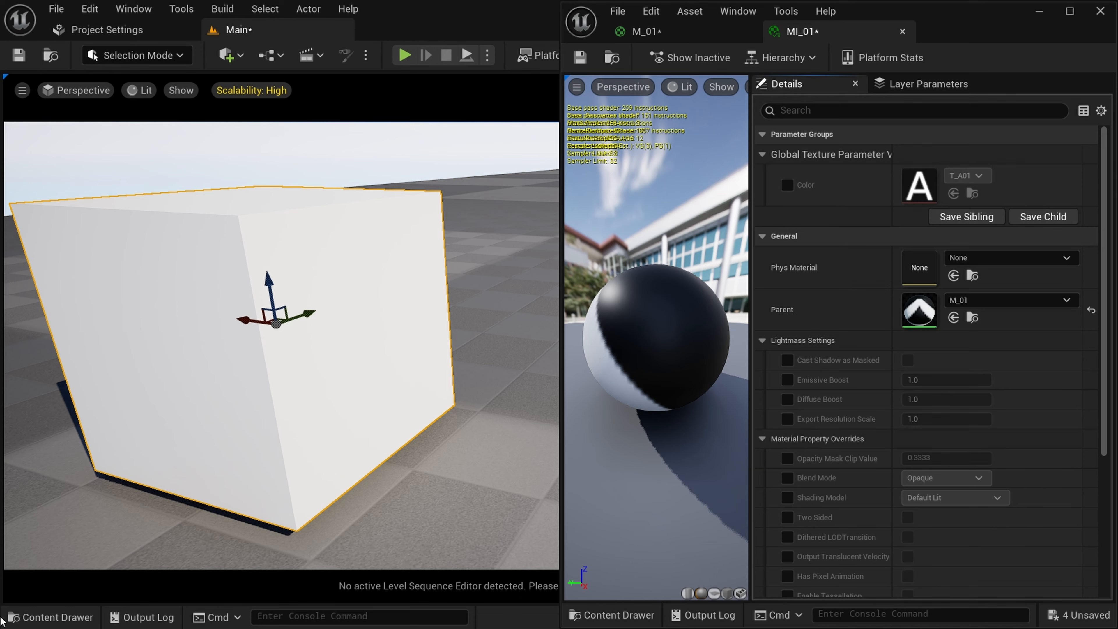
left_click(48, 617)
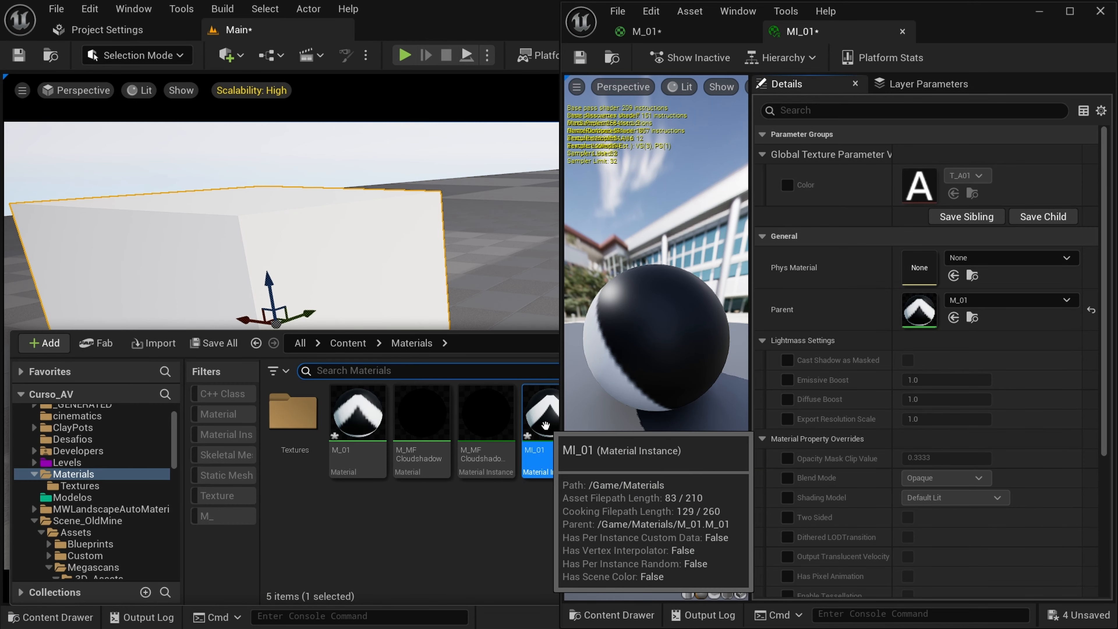
left_click_drag(528, 424, 415, 299)
left_click_drag(446, 343, 404, 392, "alt")
- Enable the Color parameter override in MI_01 and assign the T_u01 texture to it
left_click(787, 186)
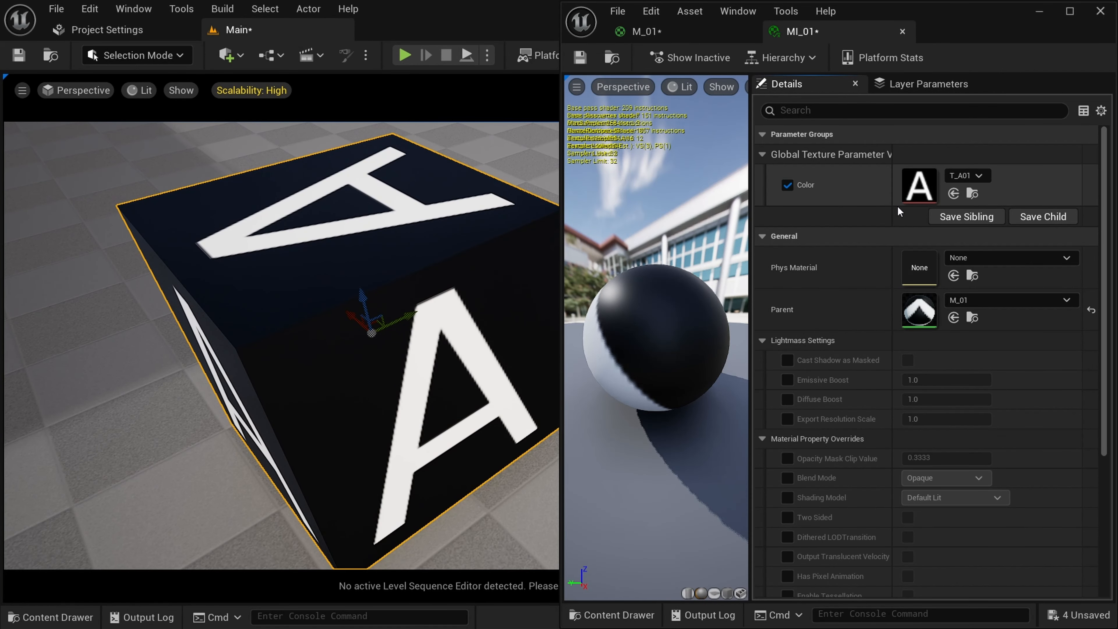
left_click(971, 194)
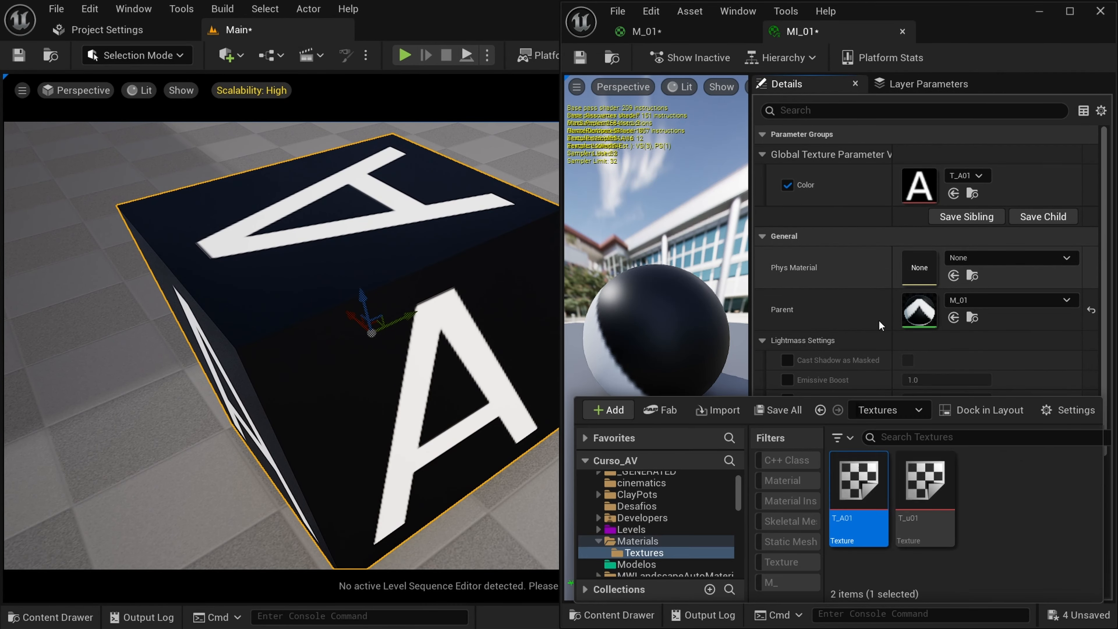
left_click_drag(924, 480, 919, 185)
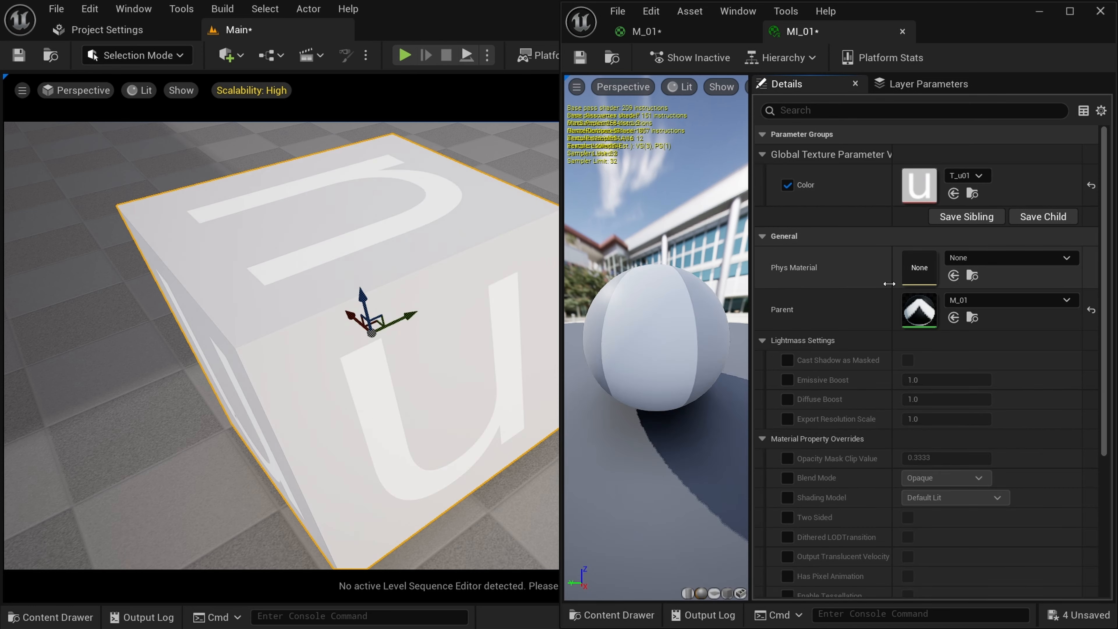
key("f")
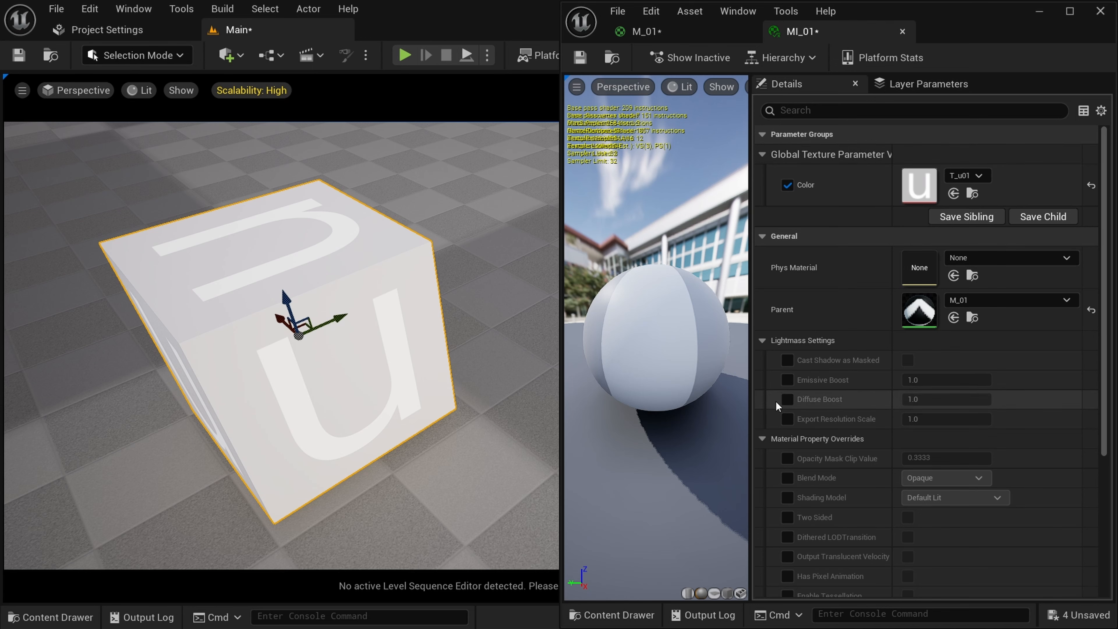
- Narrow the material instance window and duplicate MI_01 in the Materials folder as MI_02
left_click(27, 618)
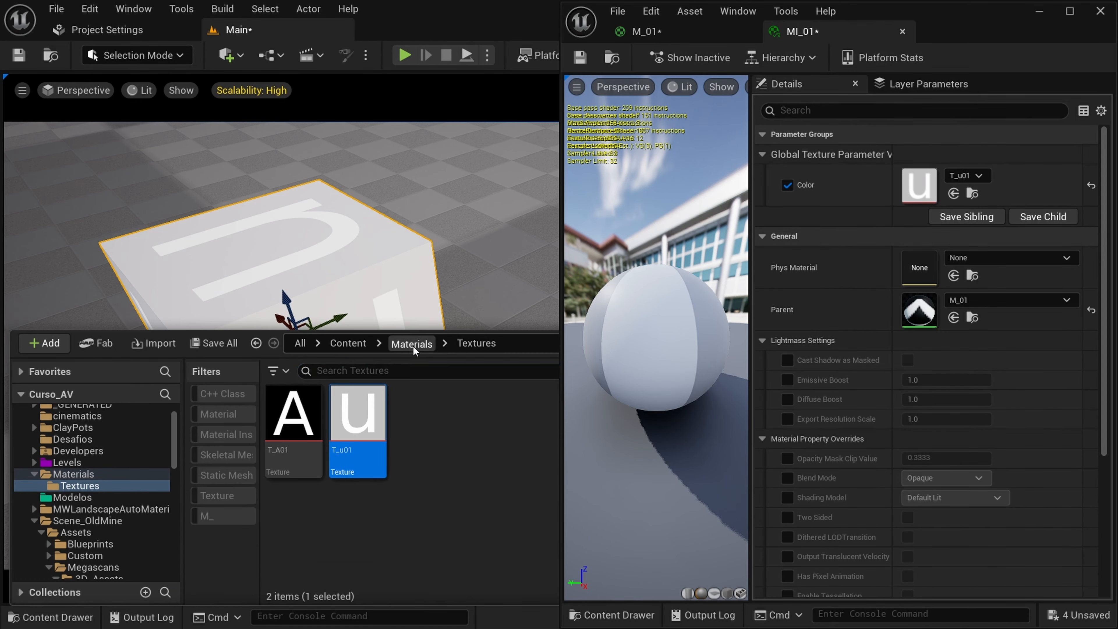
left_click(409, 343)
right_click(383, 404)
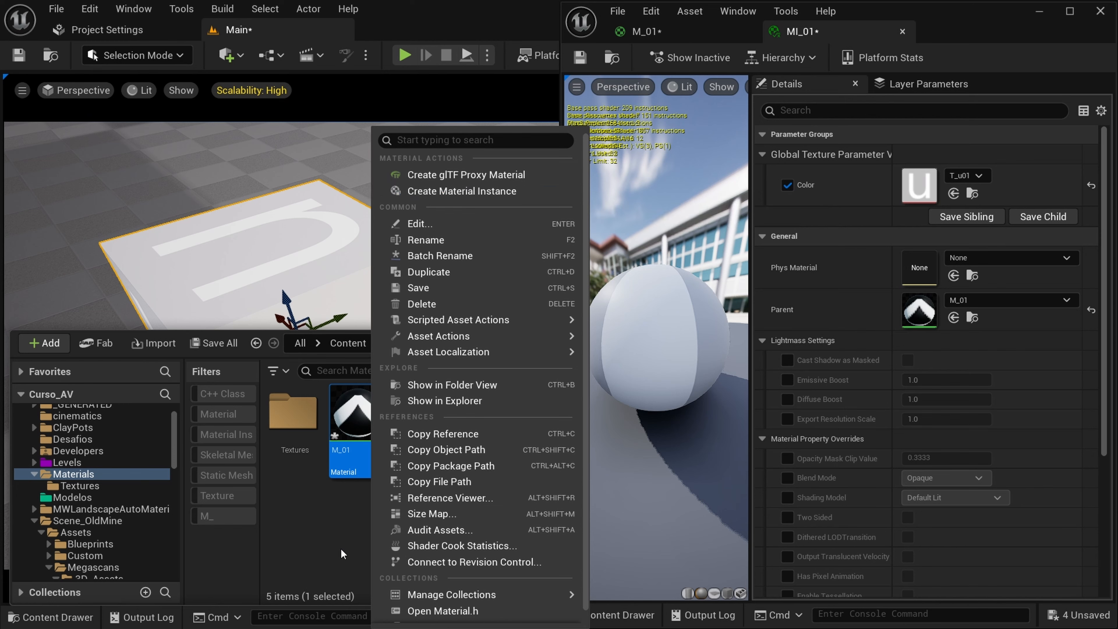
left_click(537, 427)
left_click_drag(560, 468, 629, 521)
left_click_drag(797, 405, 682, 417)
left_click_drag(682, 417, 644, 420)
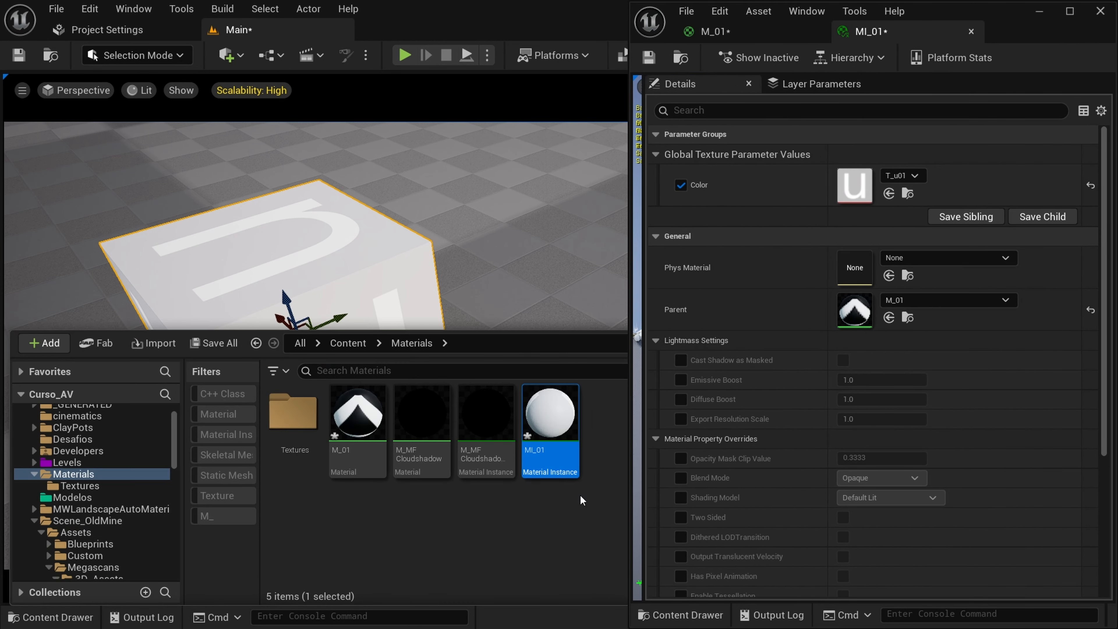
key("ctrl+d")
key("Return")
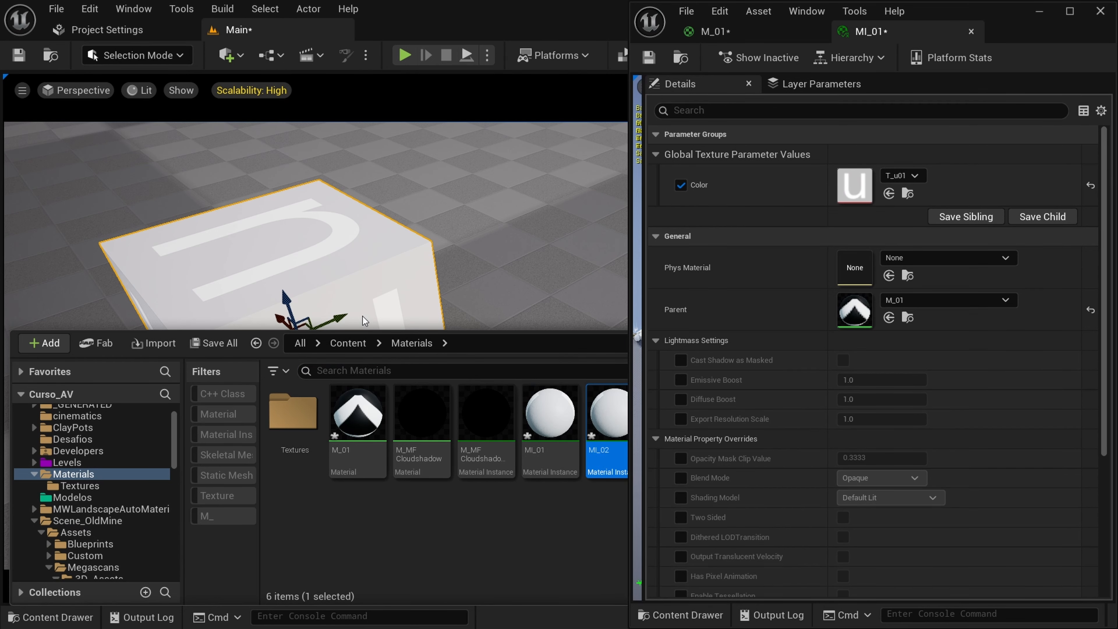
- Place a copy of the cube beside the original, assign MI_02 to it, and open MI_02 for editing
left_click_drag(342, 318, 522, 250, "alt")
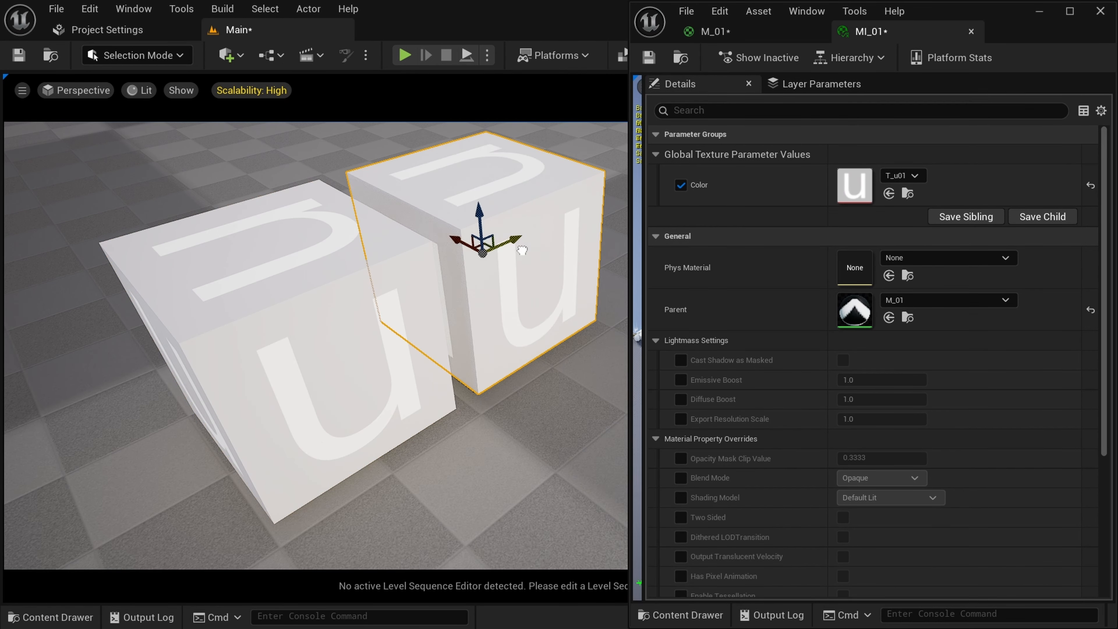
left_click(66, 614)
left_click(611, 407)
double_click(610, 407)
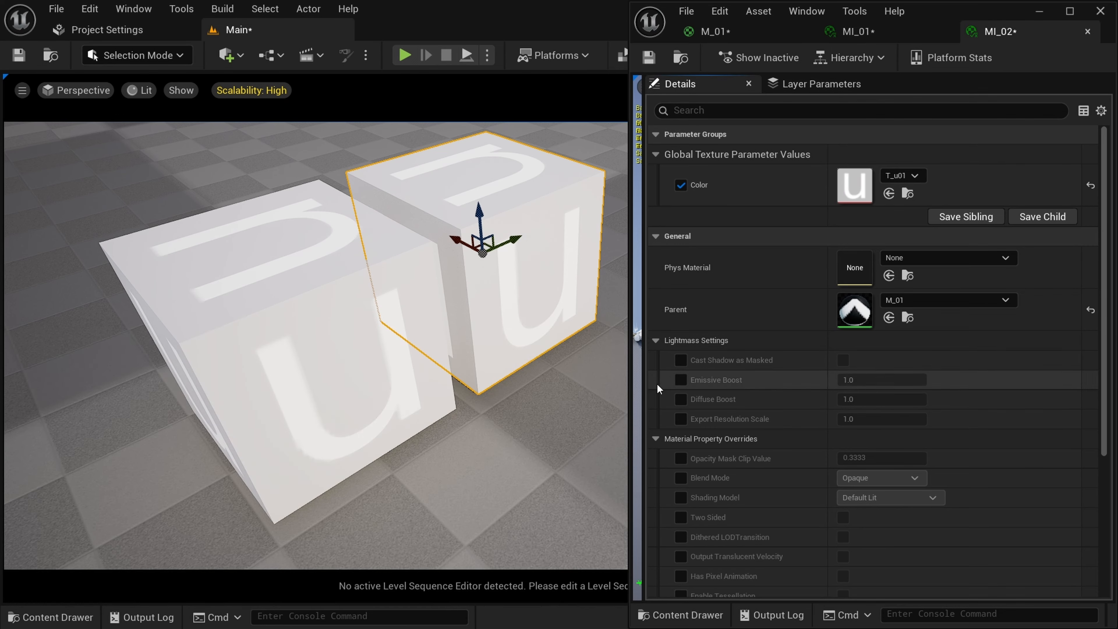
- Set the Color texture of MI_02 to T_A01 from the Textures folder
left_click(43, 619)
double_click(292, 414)
left_click(293, 414)
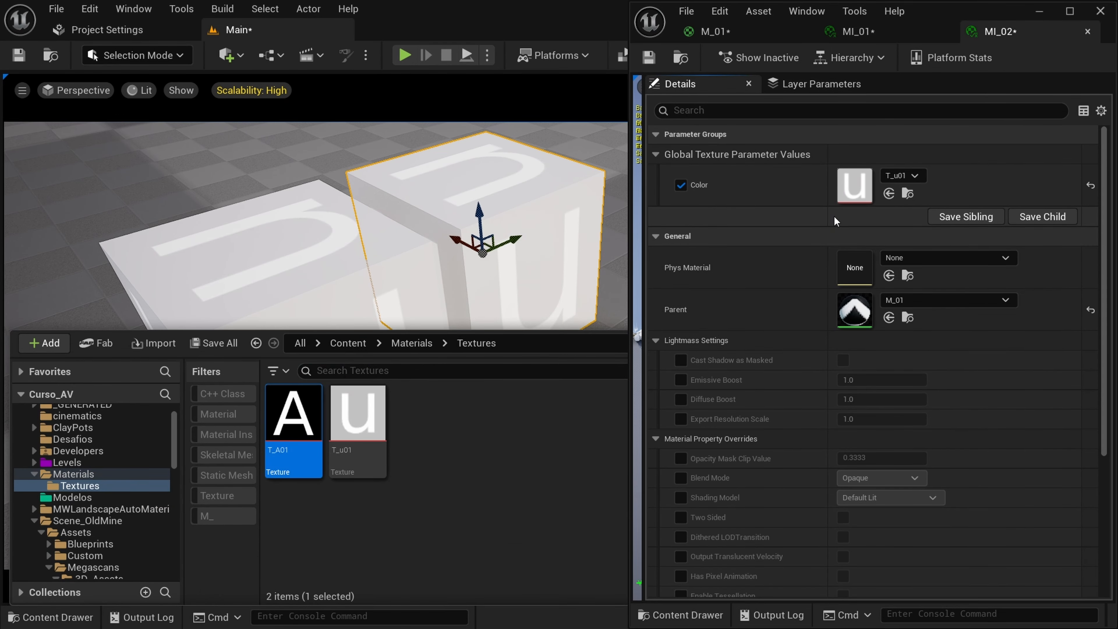
left_click(889, 193)
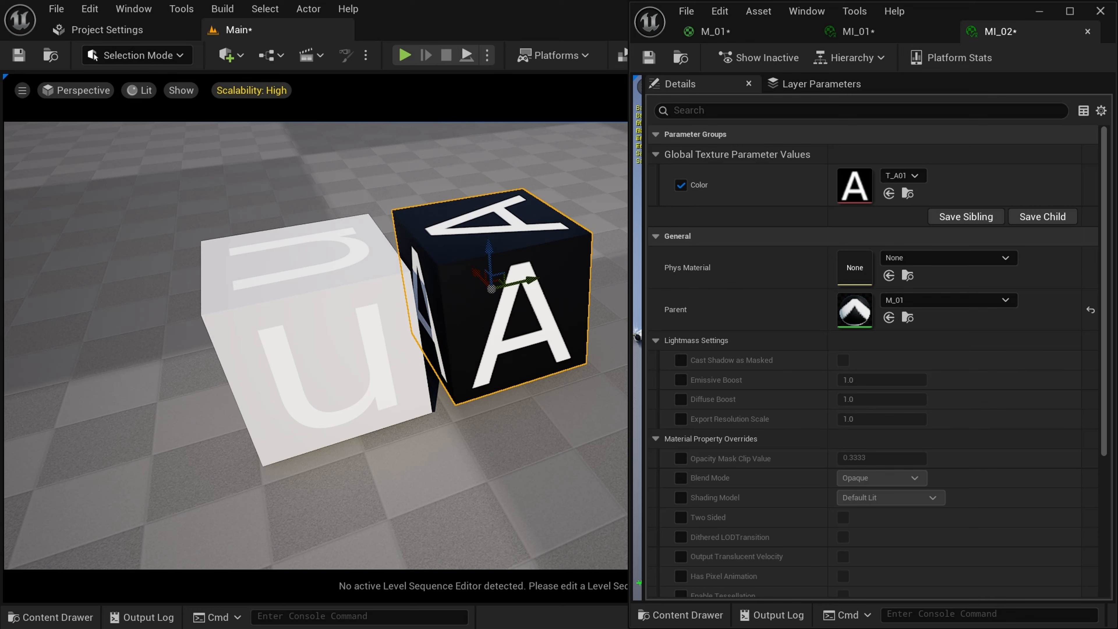
- Add a T_A01 texture sample to the M_01 material graph below the Color node
left_click(352, 337)
left_click(756, 36)
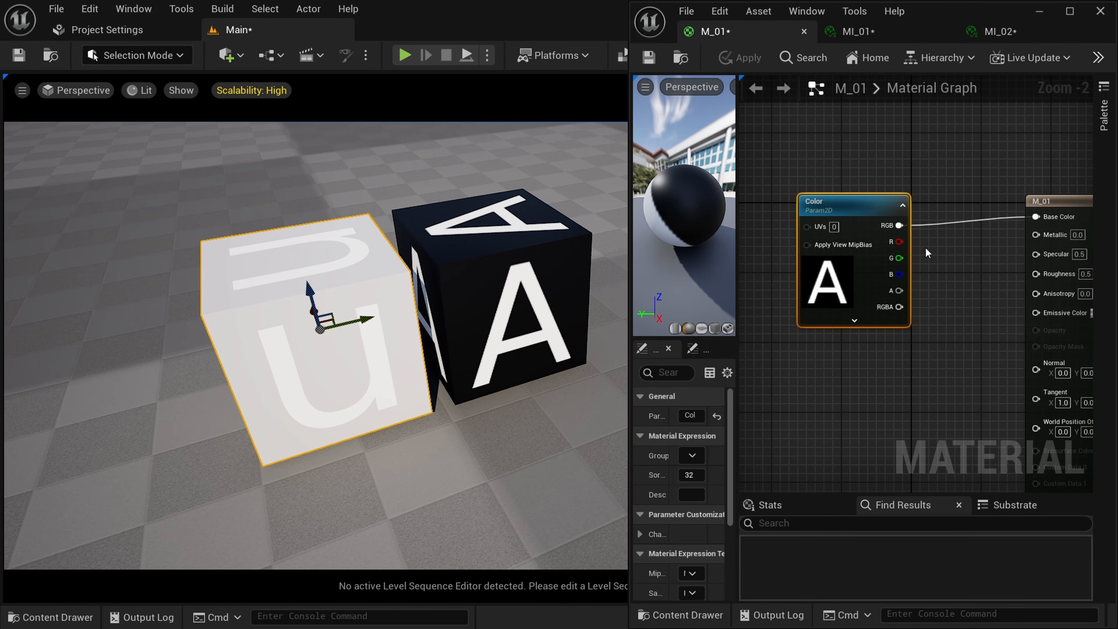
scroll(926, 252, "up", 2)
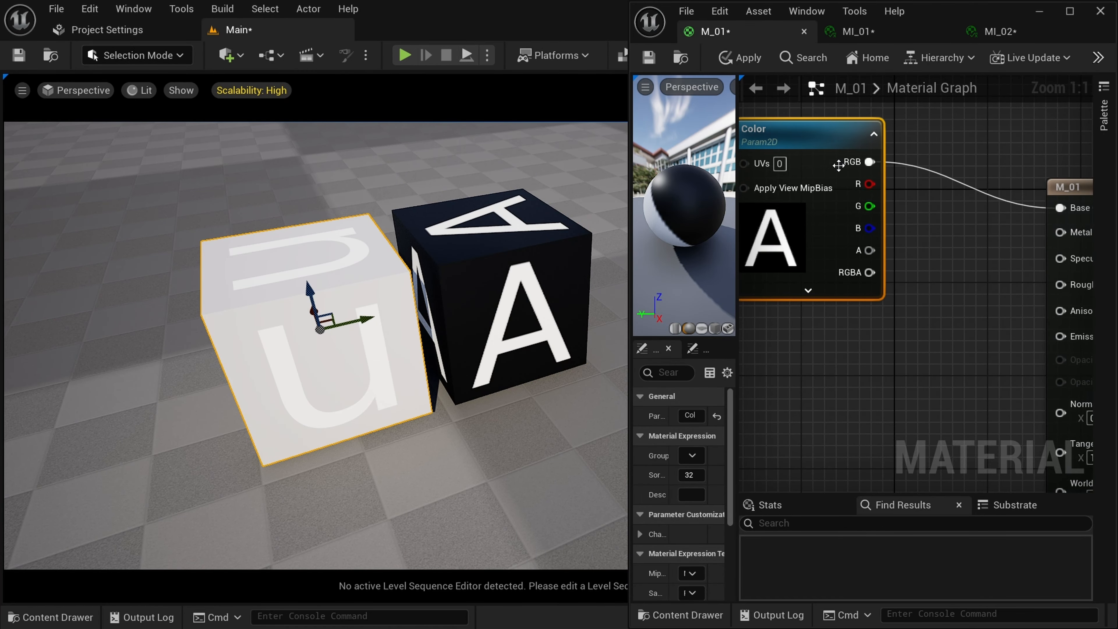
right_click_drag(985, 249, 946, 208)
scroll(914, 266, "down", 1)
scroll(946, 209, "down", 2)
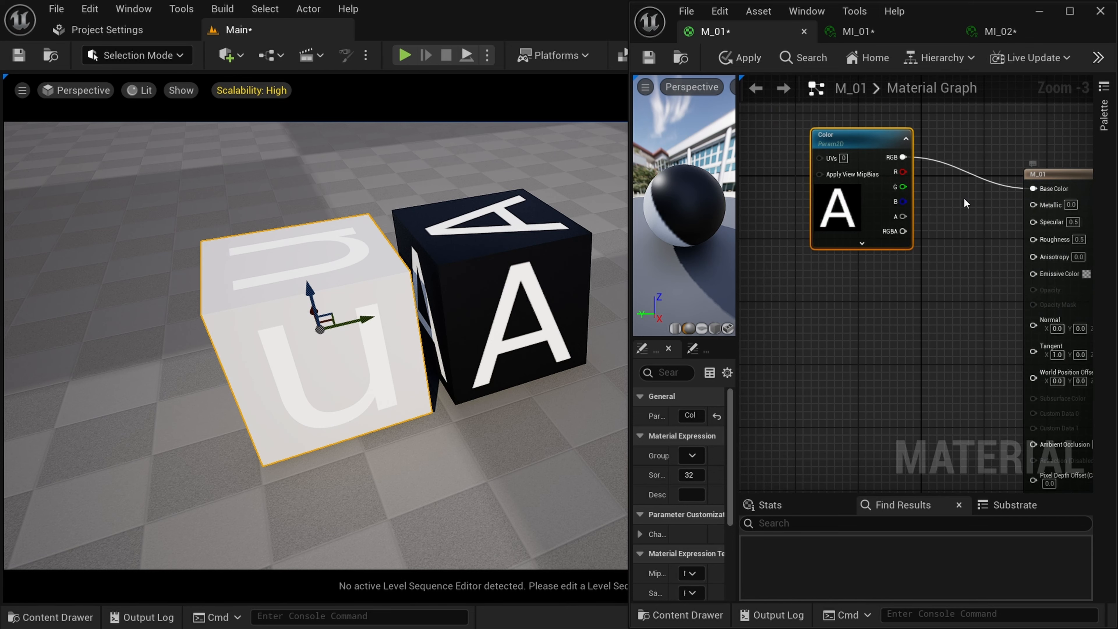
key("ctrl+v")
left_click_drag(877, 354, 859, 293)
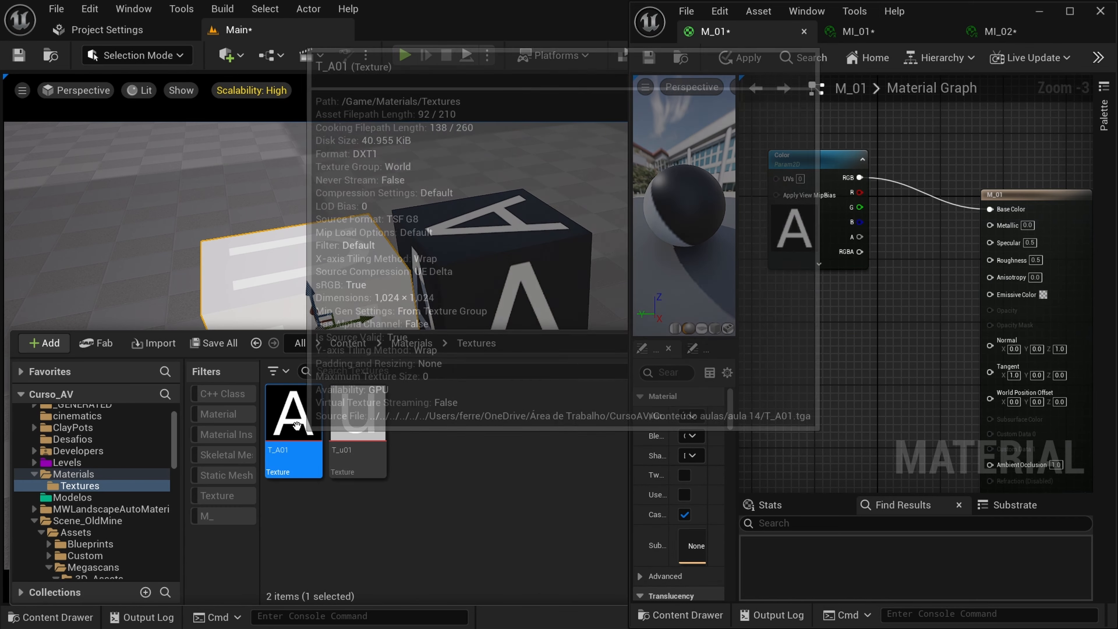
left_click_drag(303, 427, 849, 313)
- Align the new Texture Sample node beneath the Color parameter and widen the material editor window
left_click(818, 172)
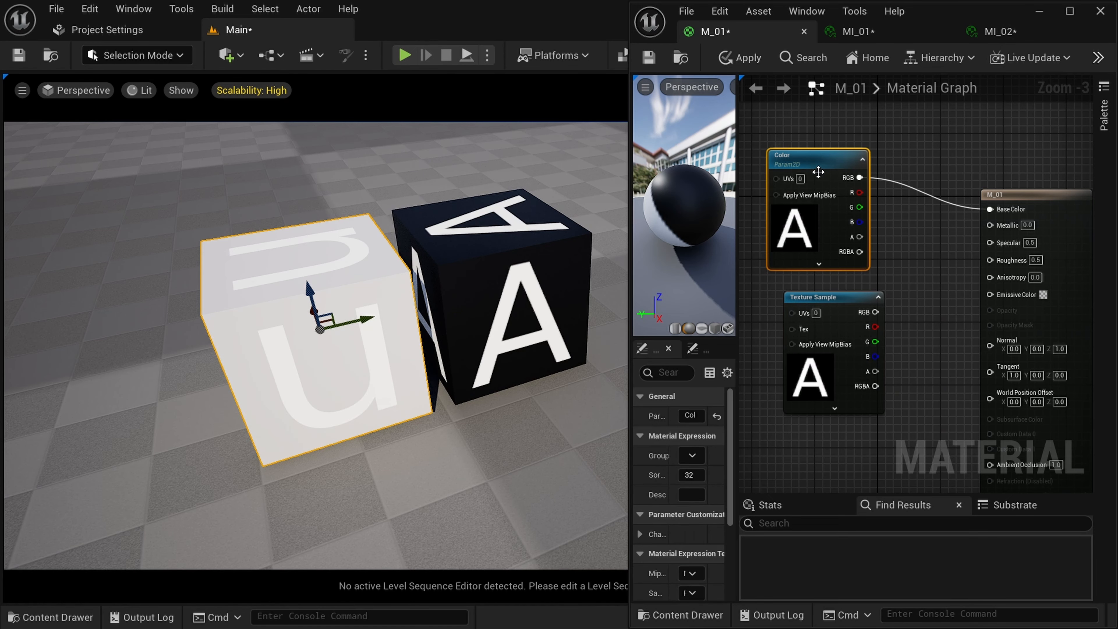
left_click(846, 296)
left_click(816, 165)
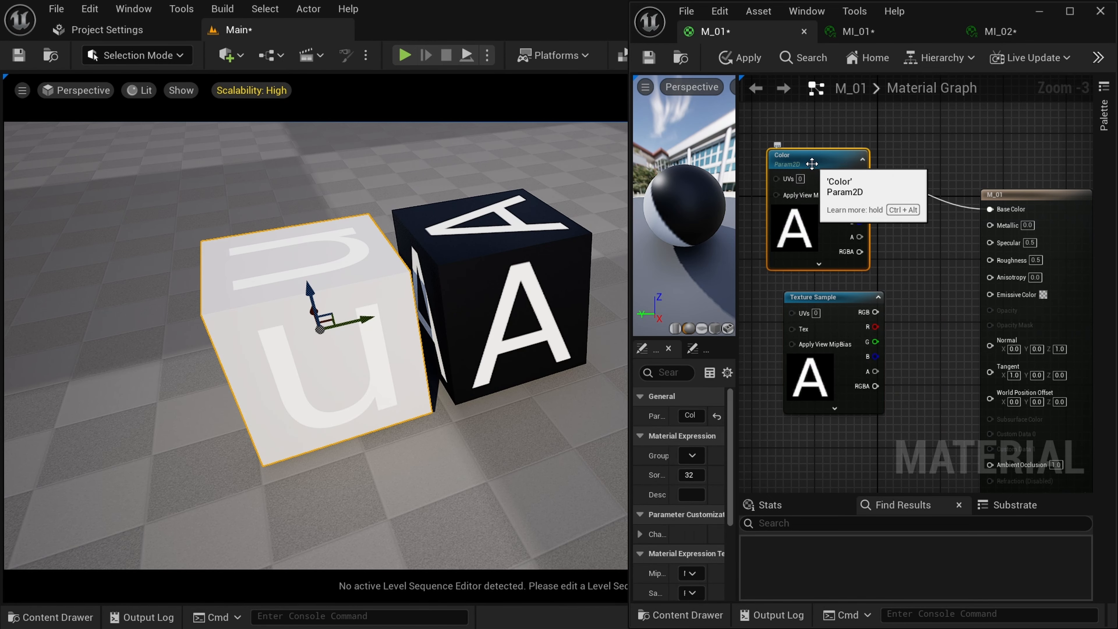
left_click_drag(848, 303, 832, 311)
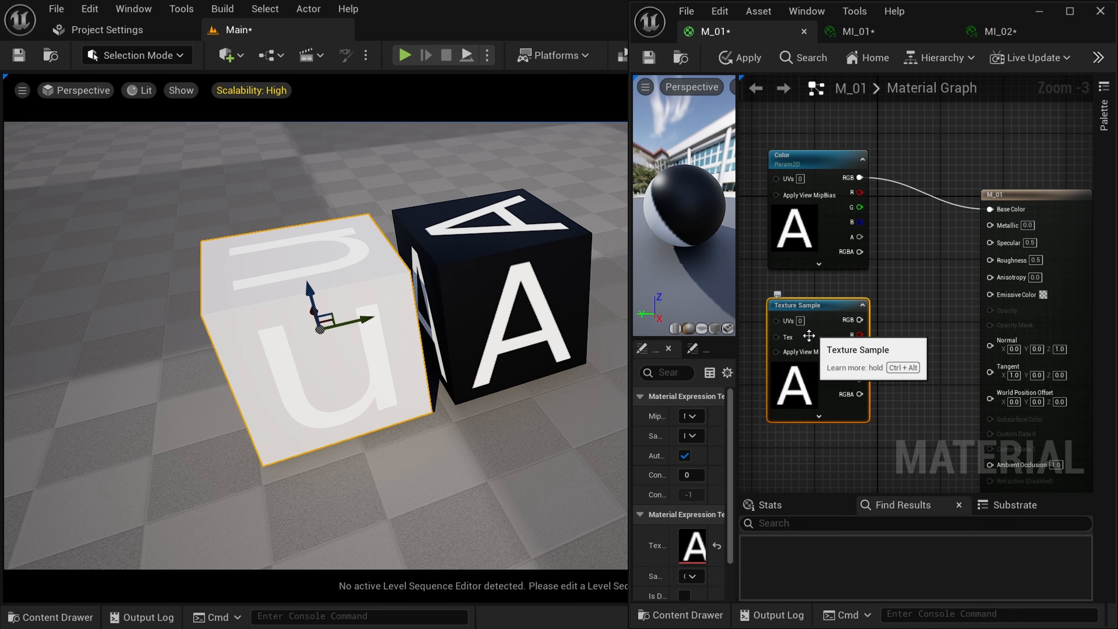
left_click_drag(630, 493, 543, 490)
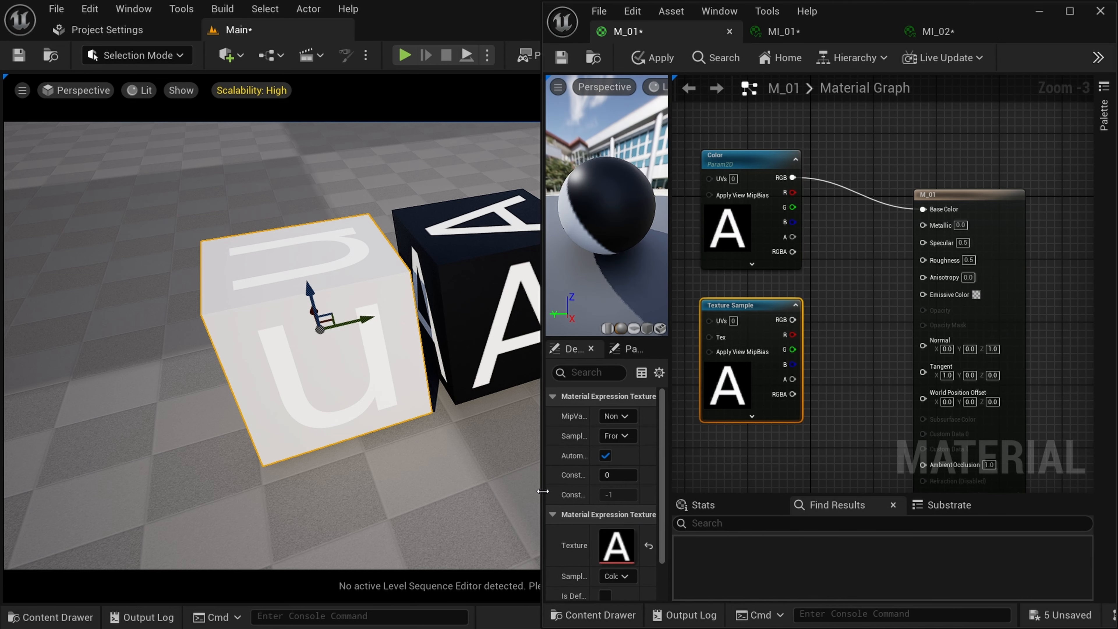
- Convert the new Texture Sample to a parameter named Metalic
right_click(757, 327)
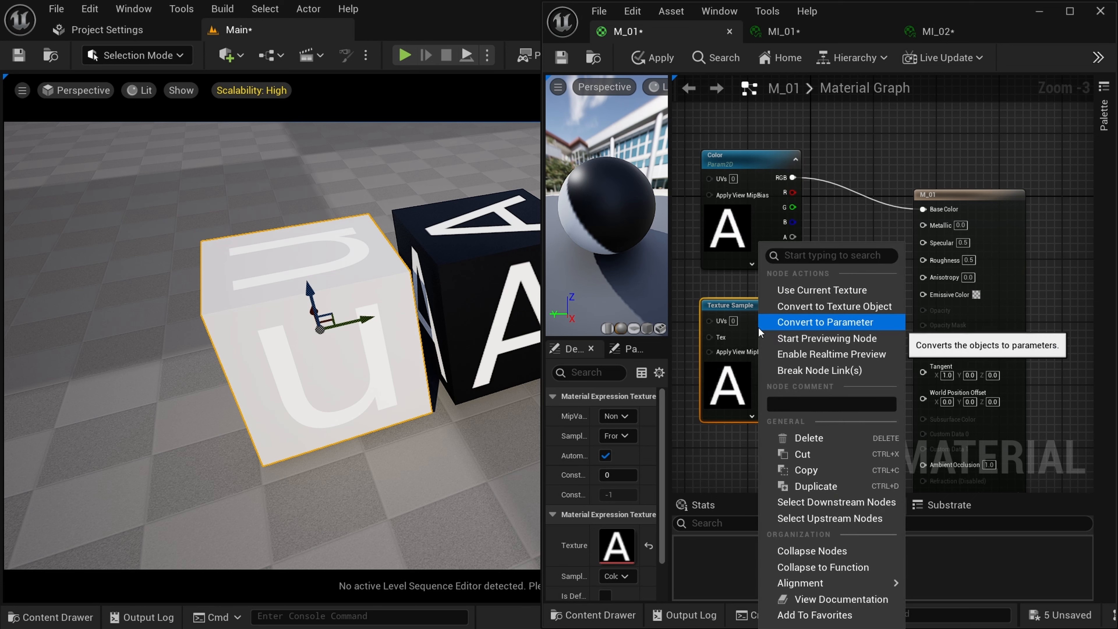
left_click(824, 322)
type("Metaliv")
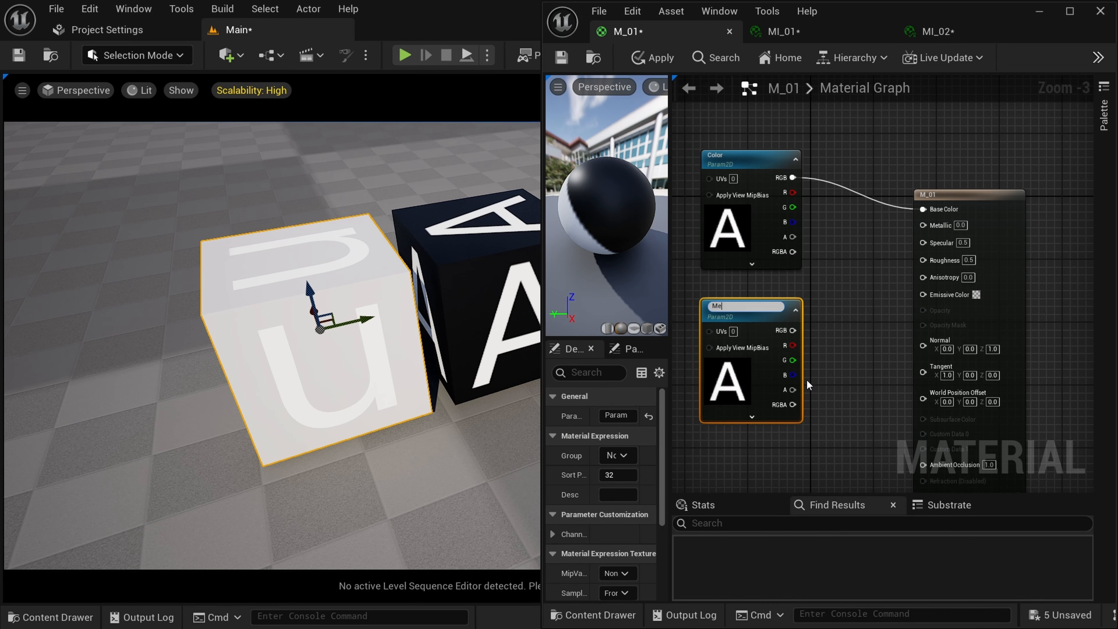
key("Return")
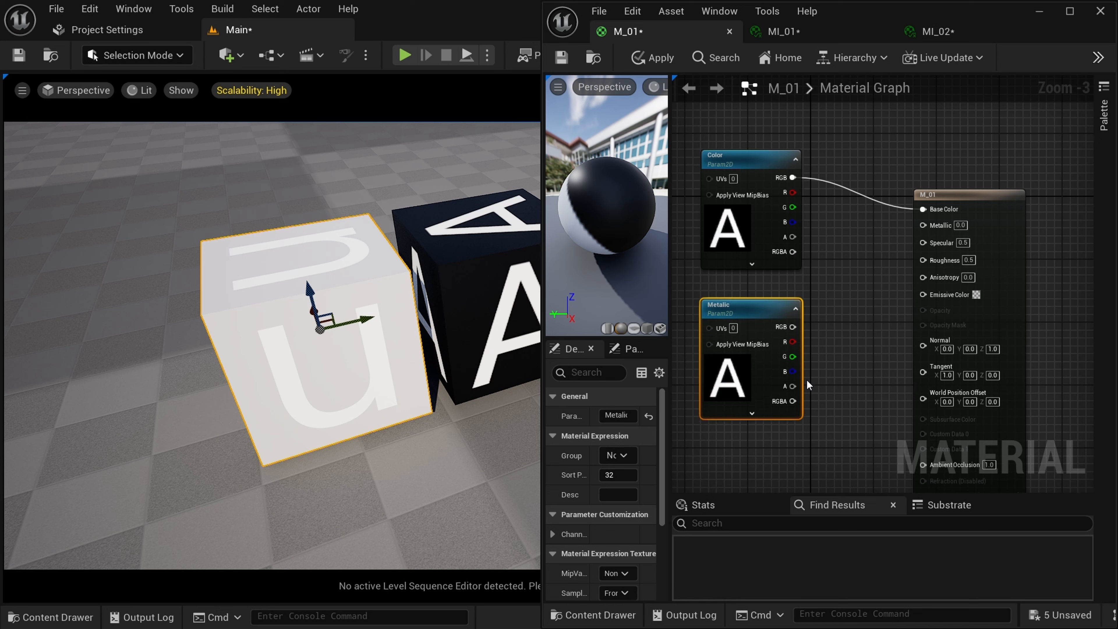
- Move the Metalic node closer to Color, connect its RGB output to the Metallic input, and apply the material changes
scroll(866, 215, "up", 1)
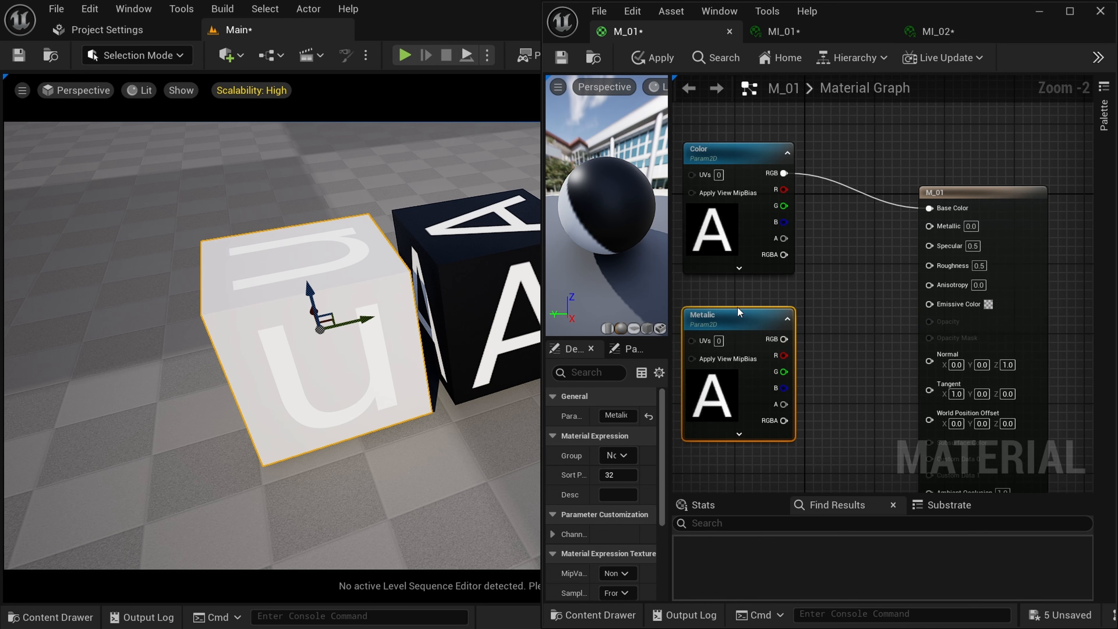
left_click_drag(755, 319, 800, 318)
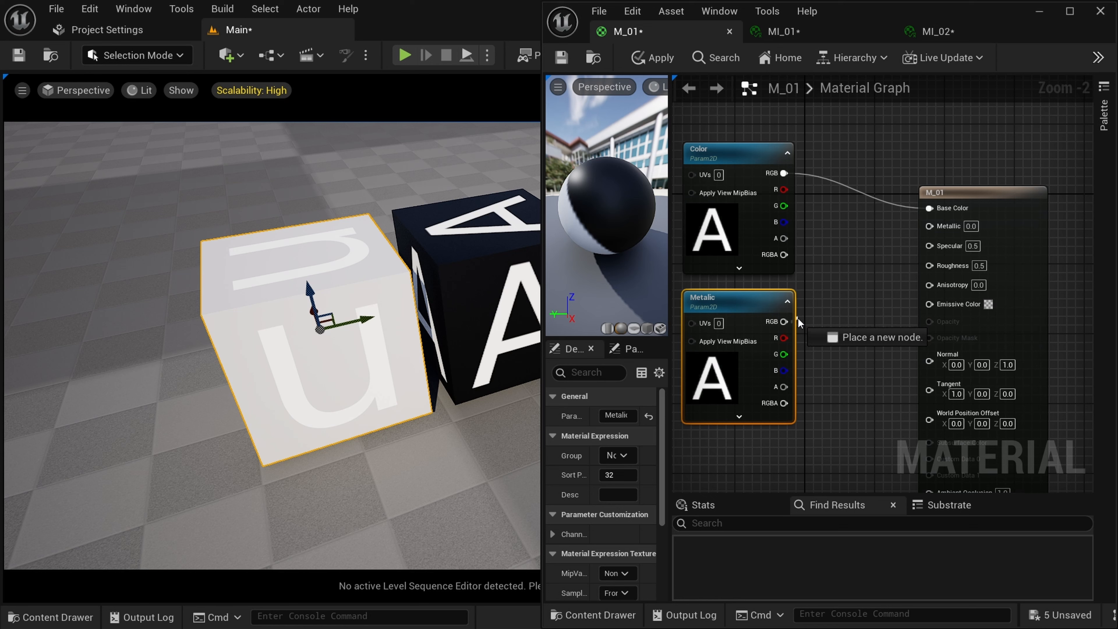
left_click_drag(903, 255, 929, 230)
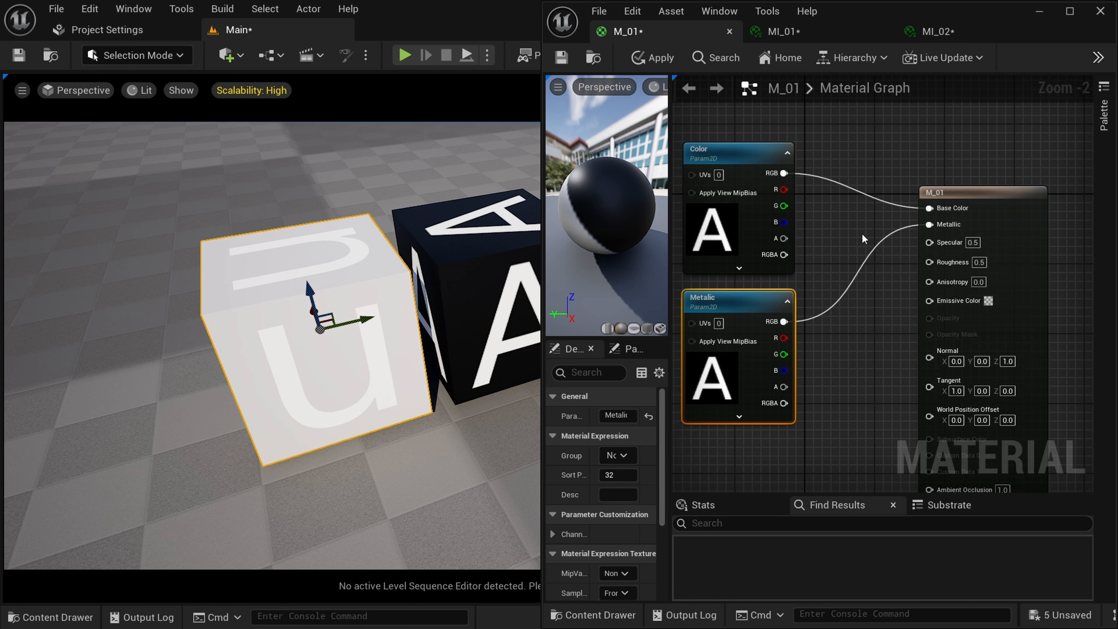
left_click(653, 57)
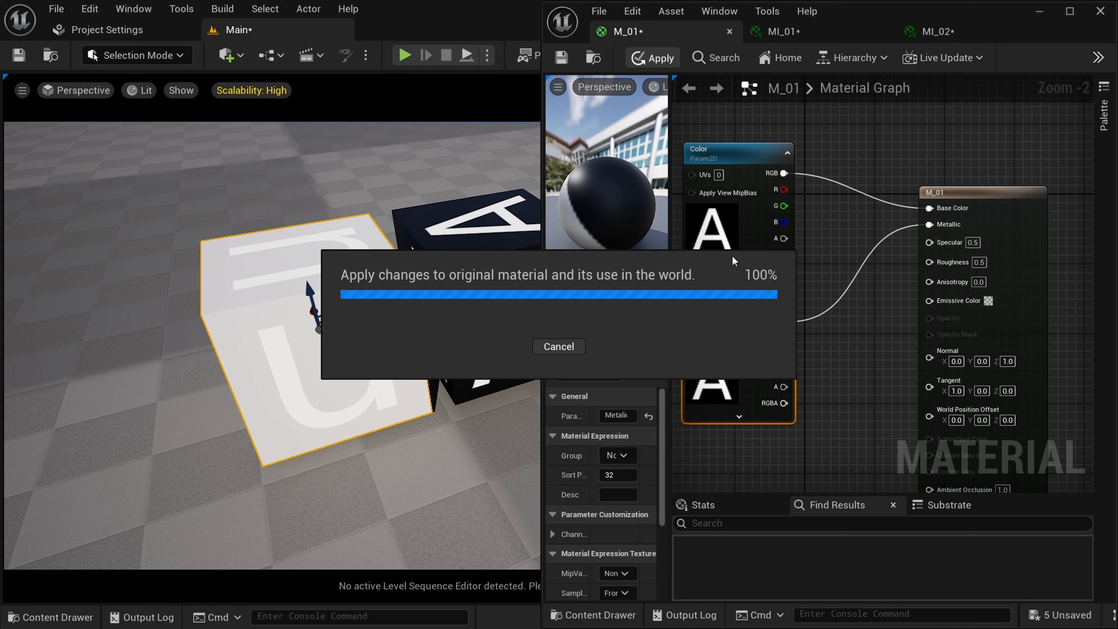
- Examine up close how the metallic texture appears on the cube that uses MI_01
right_click_drag(272, 304, 317, 352)
key("w")
key("s")
key("a")
key("e")
key("w")
key("w")
key("s")
right_click_drag(331, 289, 268, 260)
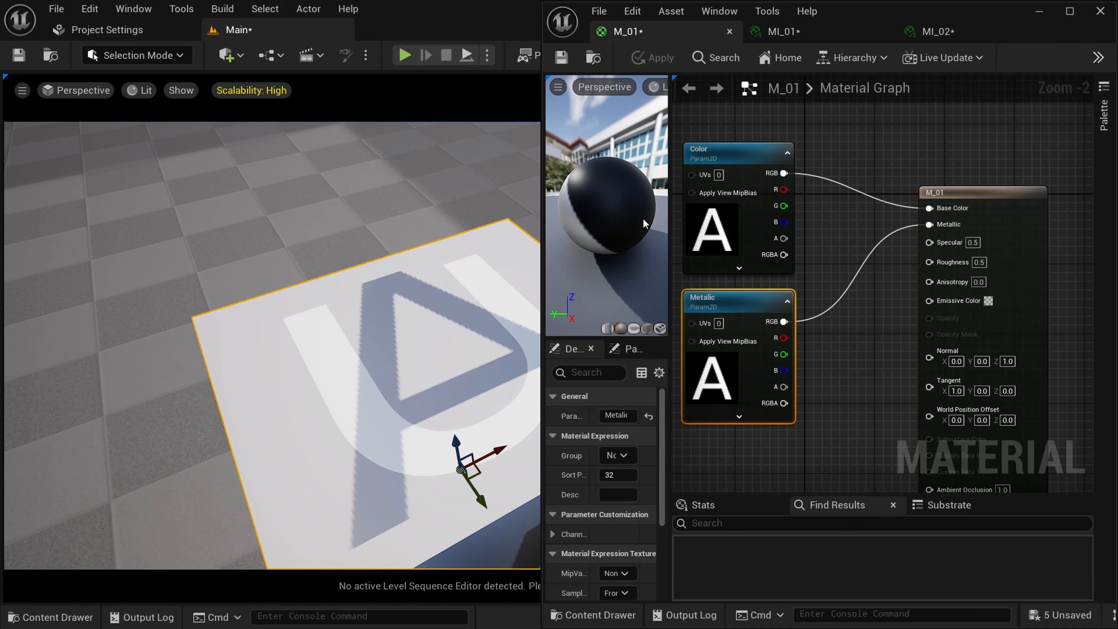
- Add a T_A01 Texture Sample beneath Metalic, convert it to a parameter named Roughness, connect its RGB to the Roughness input, and apply
scroll(809, 317, "down", 2)
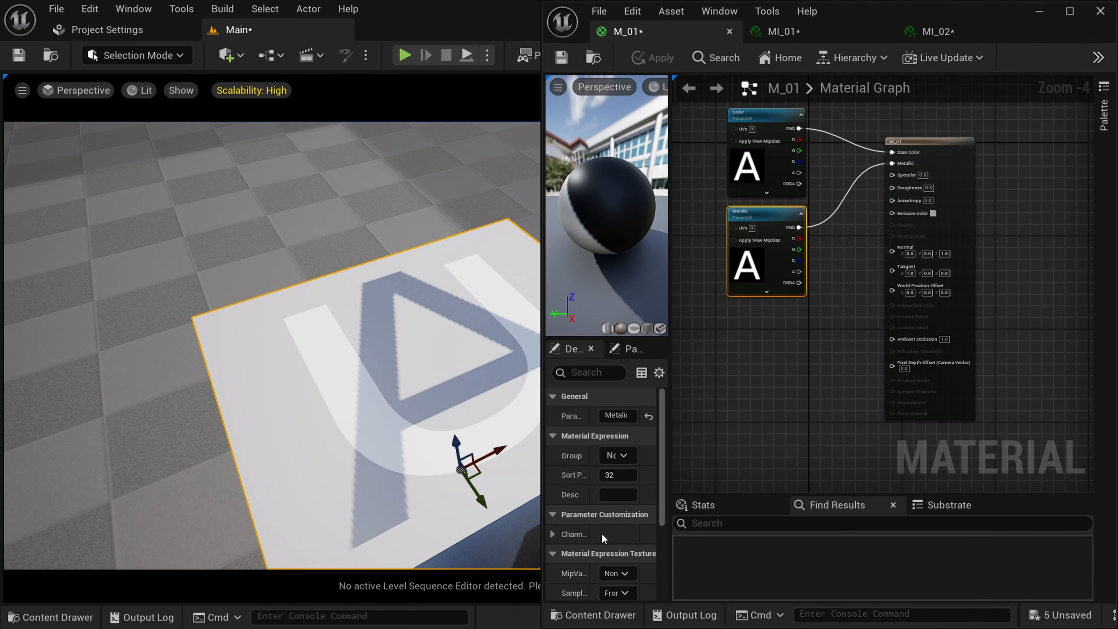
left_click(51, 618)
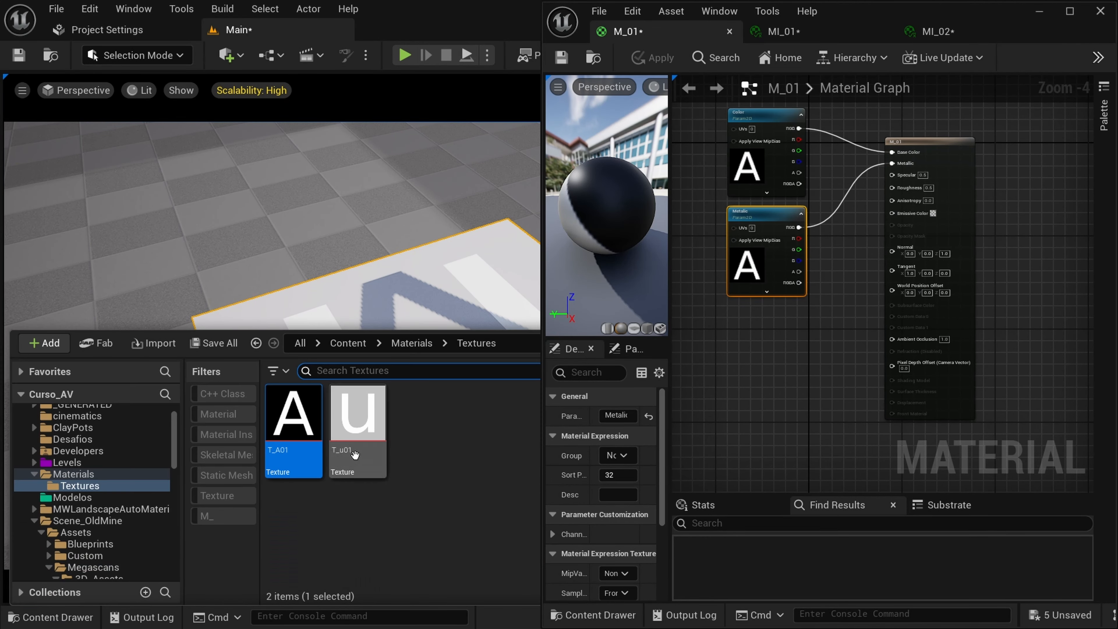
left_click_drag(293, 414, 748, 326)
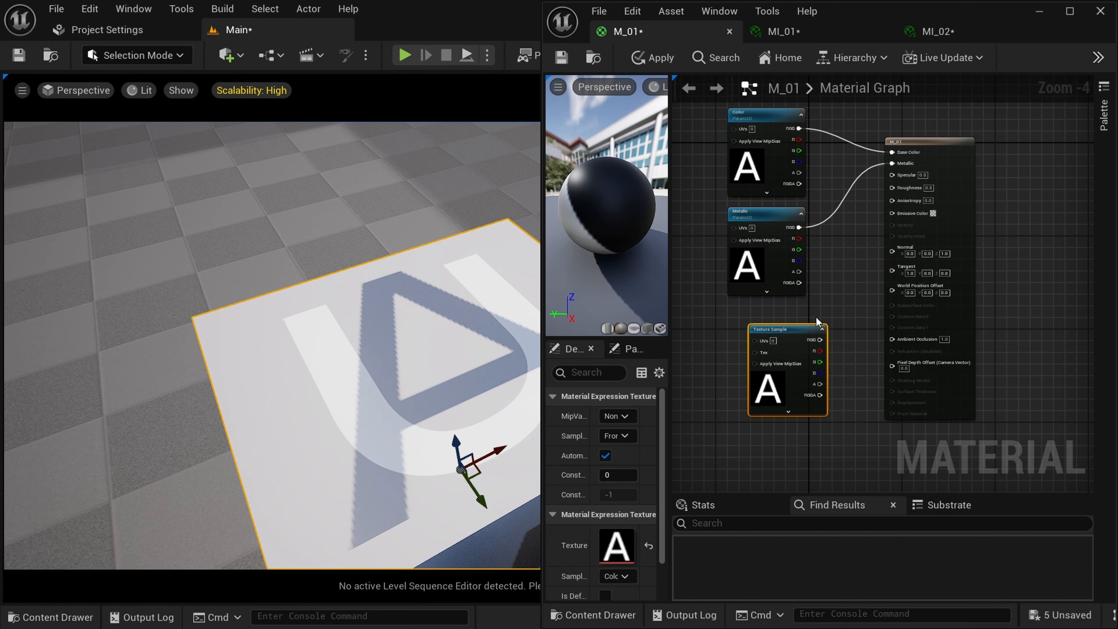
right_click(782, 347)
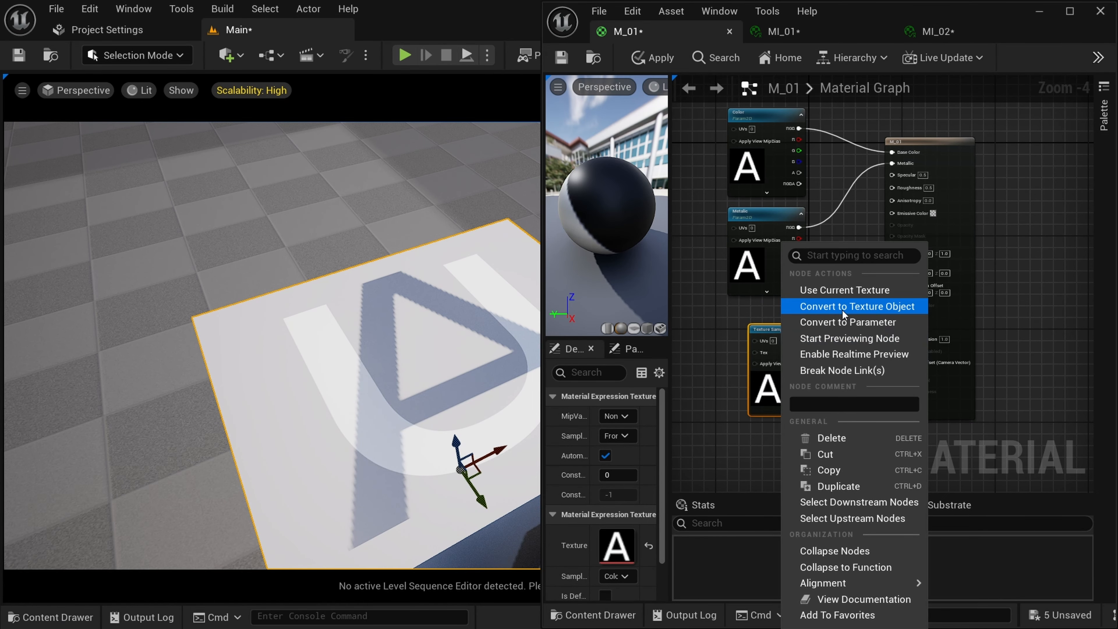
left_click(846, 322)
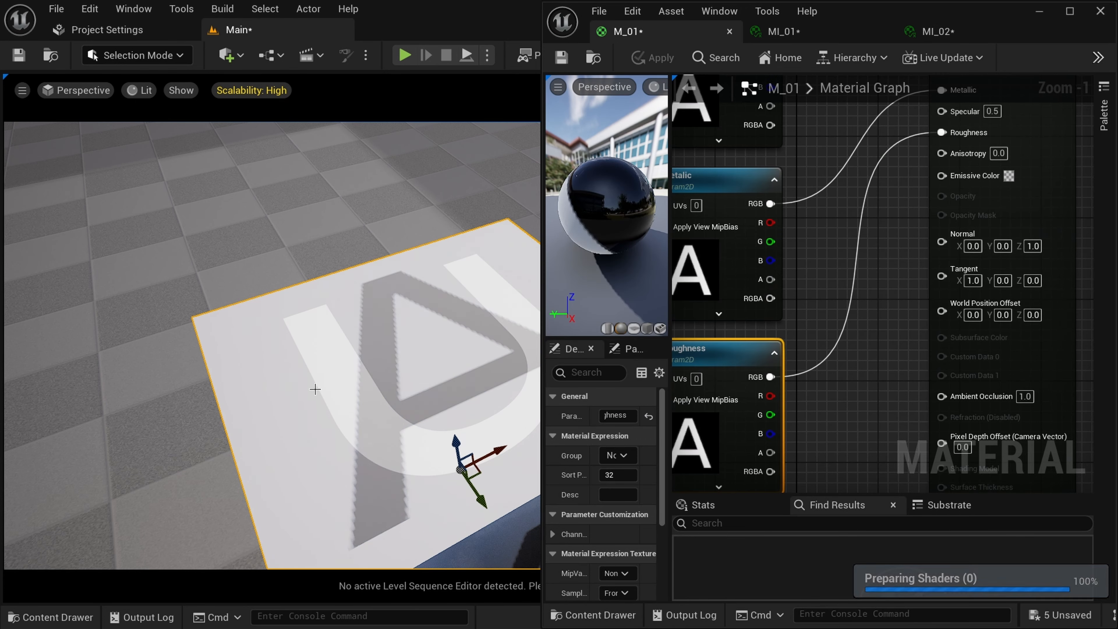
- Examine how the roughness texture affects reflections on both cubes from several angles, comparing them with the node graph
mouse_move(316, 385)
right_mouse_down()
mouse_move(409, 382)
mouse_move(374, 370)
mouse_move(493, 370)
mouse_move(432, 322)
mouse_move(272, 326)
mouse_move(352, 330)
mouse_move(335, 352)
mouse_move(282, 335)
mouse_move(264, 366)
mouse_move(297, 368)
mouse_move(294, 383)
right_mouse_up()
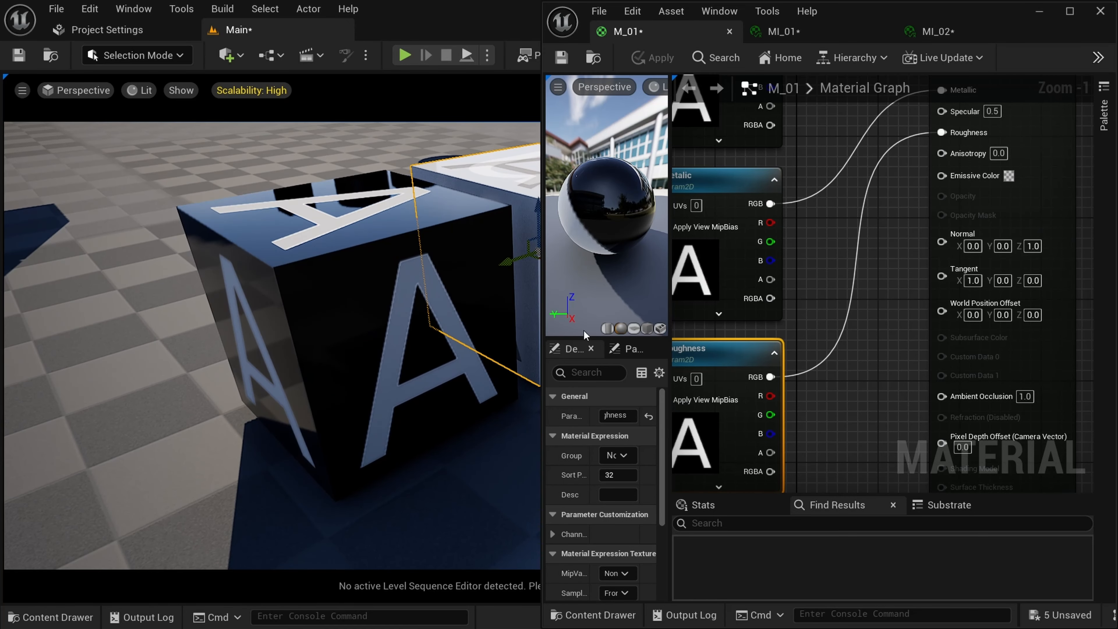
scroll(753, 465, "up", 1)
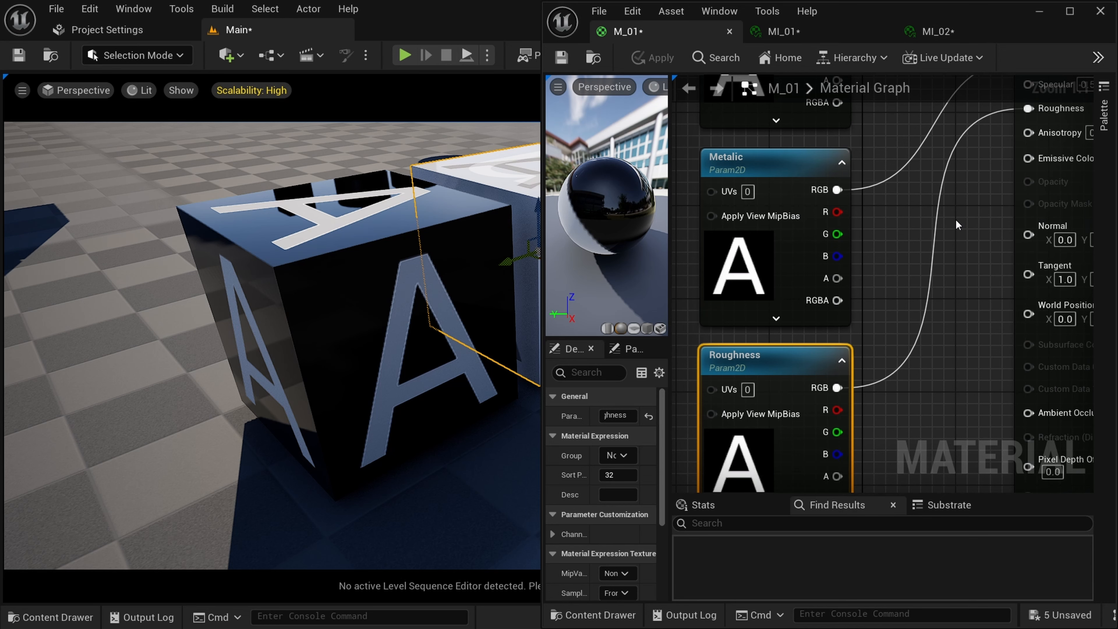
right_click_drag(957, 220, 909, 301)
scroll(933, 271, "down", 3)
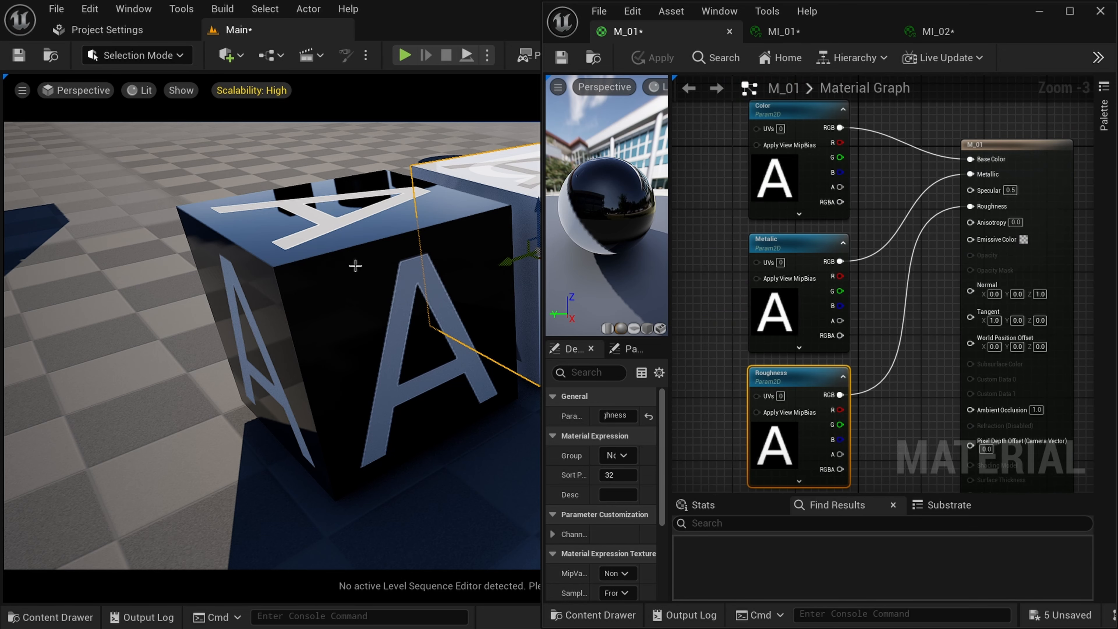
key("d")
mouse_move(355, 265)
right_mouse_down()
mouse_move(372, 265)
mouse_move(365, 277)
right_mouse_up()
key("w")
key("e")
key("d")
- Move the Color, Metalic and Roughness nodes together farther away from the M_01 output node to make room in the graph
right_click_drag(929, 323, 976, 275)
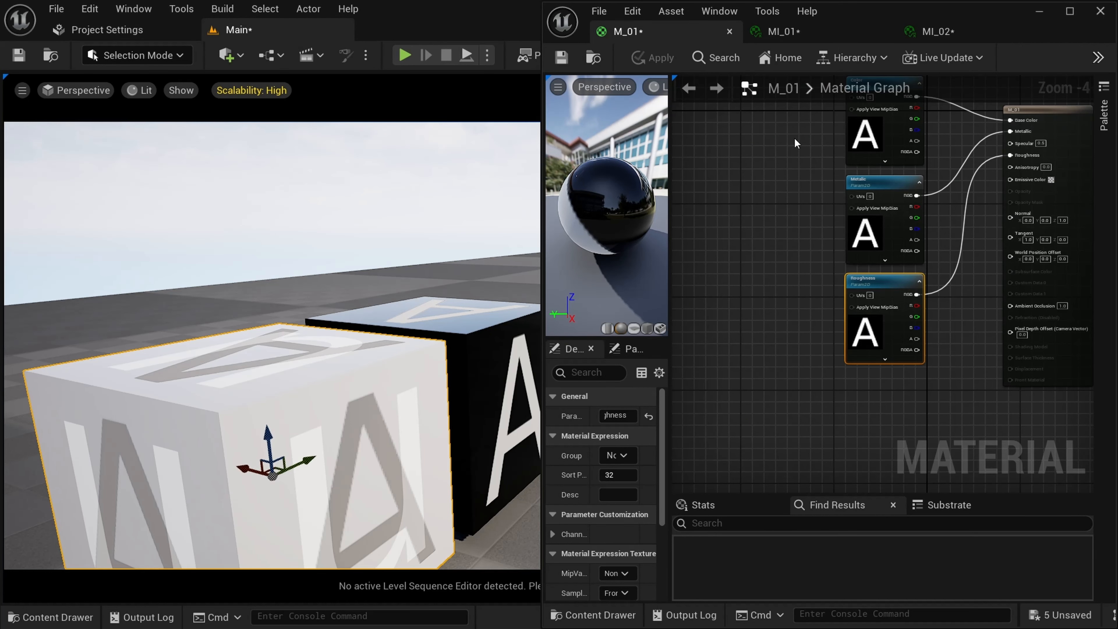
left_click_drag(796, 128, 743, 174)
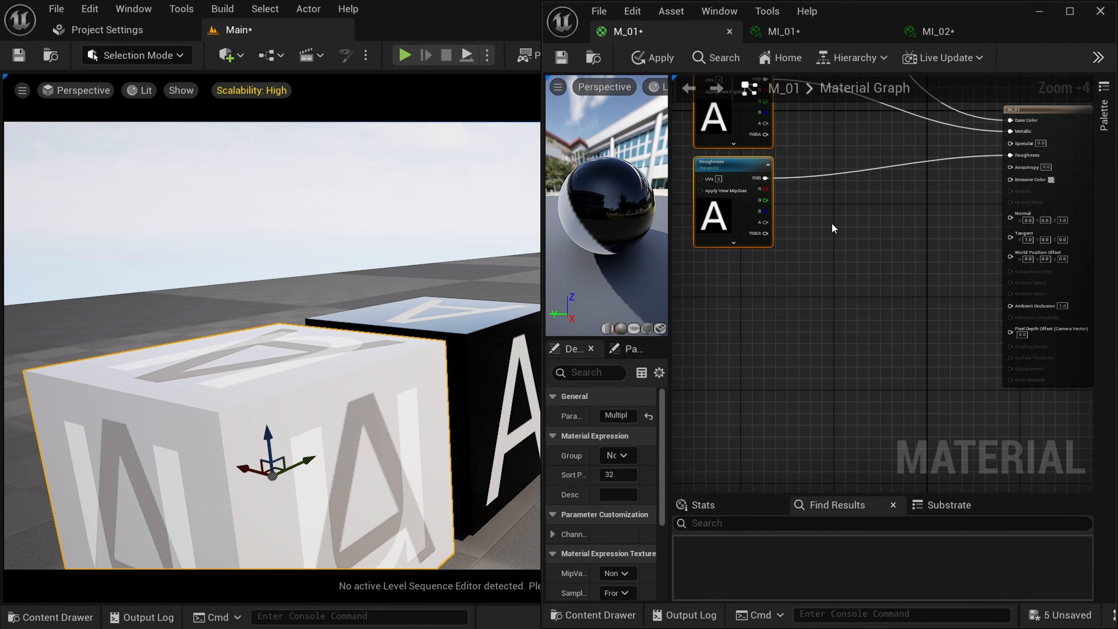
right_click_drag(831, 221, 848, 298)
left_click(835, 329)
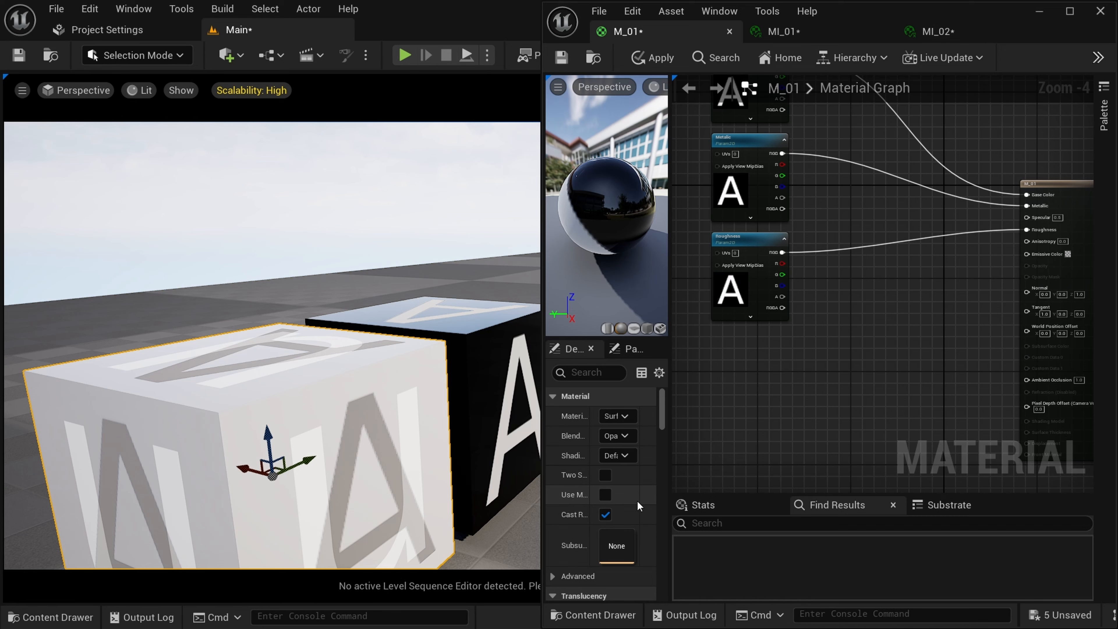
- Add another T_A01 Texture Sample beneath the Roughness node and convert it to a parameter named Emissive
left_click(50, 617)
left_click_drag(293, 418, 736, 375)
right_click(773, 383)
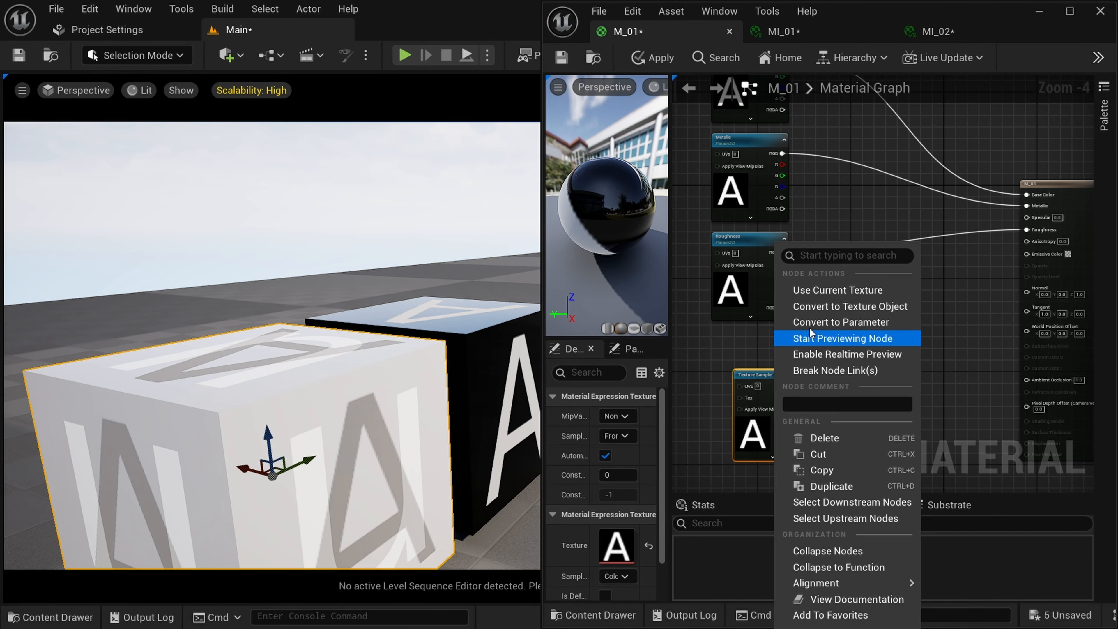
left_click(831, 323)
scroll(880, 281, "up", 2)
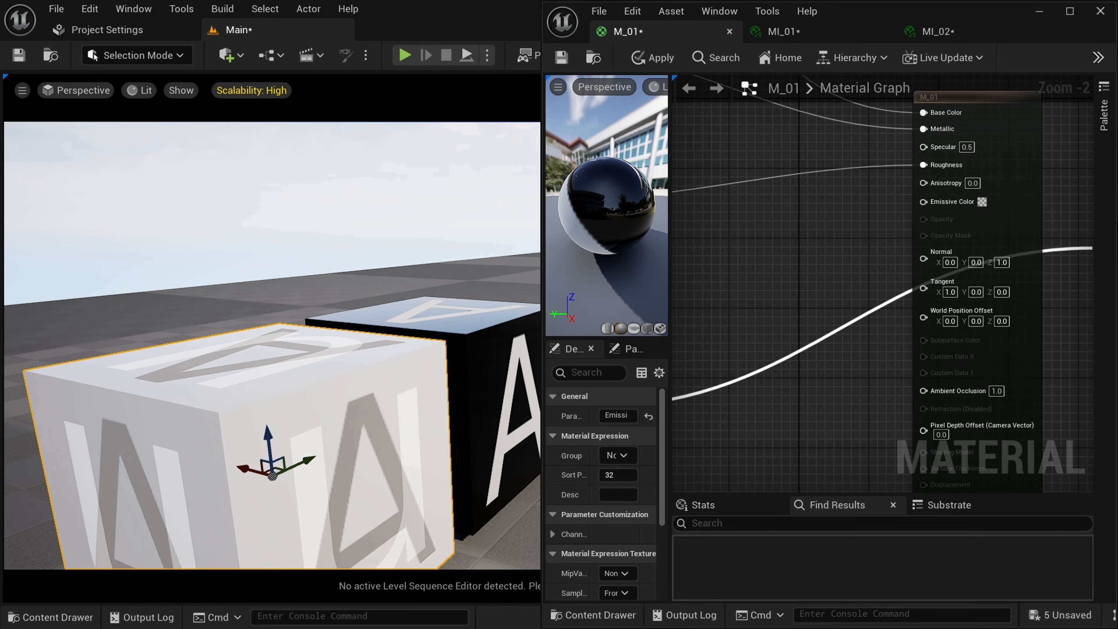
- Connect the Emissive node's RGB output to the Emissive Color input and apply the material changes
left_click_drag(1090, 248, 850, 204)
scroll(752, 311, "down", 2)
right_click_drag(751, 311, 880, 332)
left_click(647, 58)
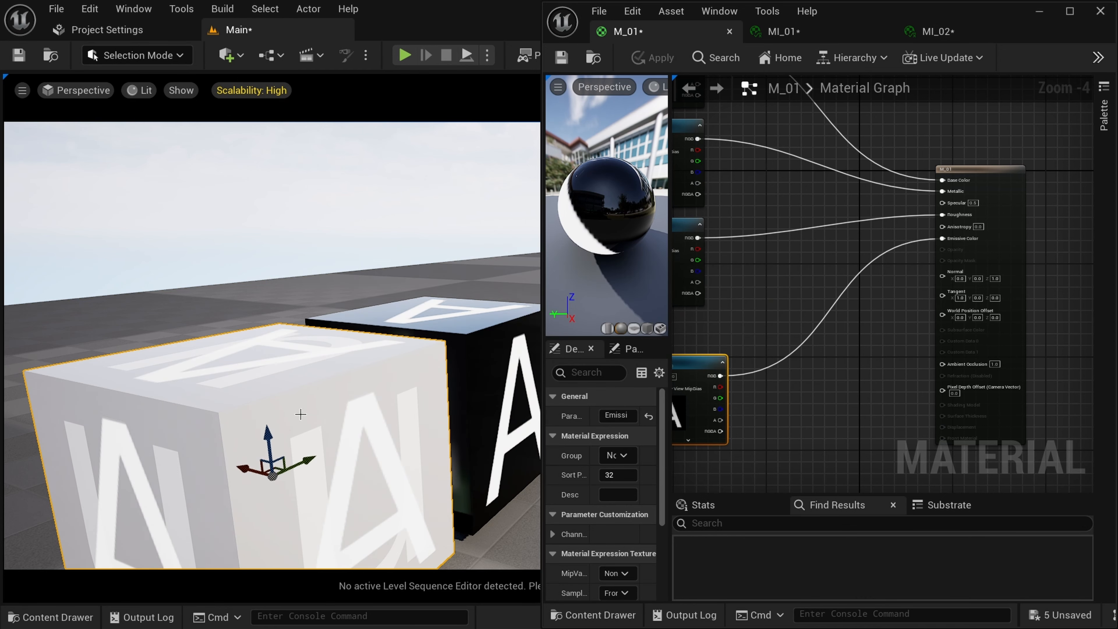
- Inspect the emissive letters on the cubes and move the Emissive node up, directly beneath the Roughness node
mouse_move(300, 414)
right_mouse_down()
mouse_move(300, 450)
mouse_move(264, 458)
mouse_move(282, 462)
mouse_move(268, 471)
mouse_move(291, 502)
mouse_move(303, 413)
right_mouse_up()
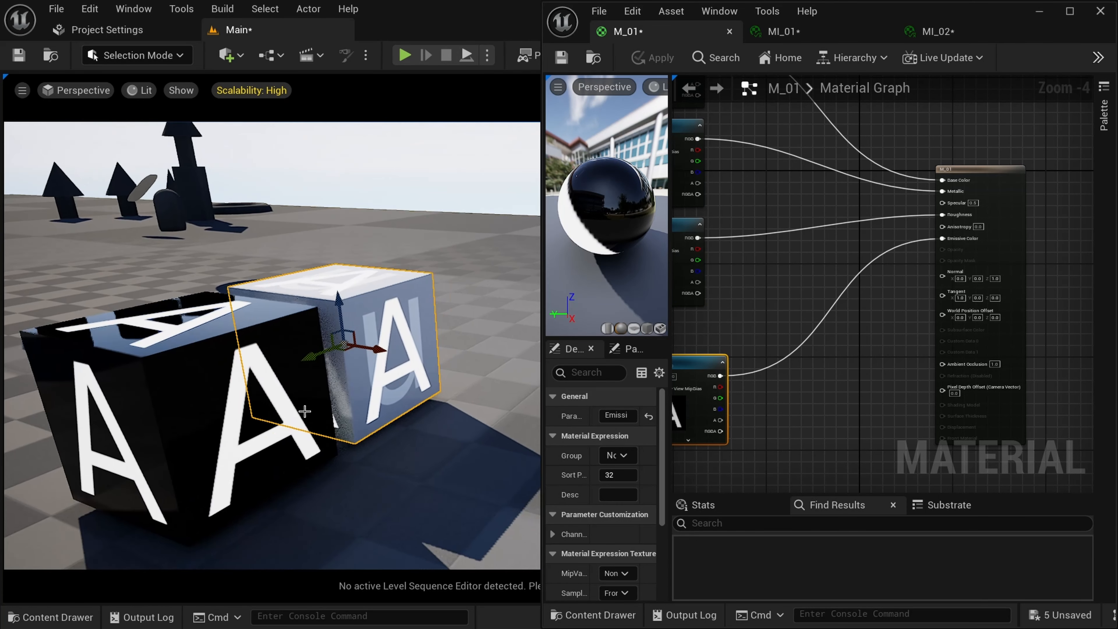
scroll(792, 390, "down", 2)
right_click_drag(841, 390, 868, 387)
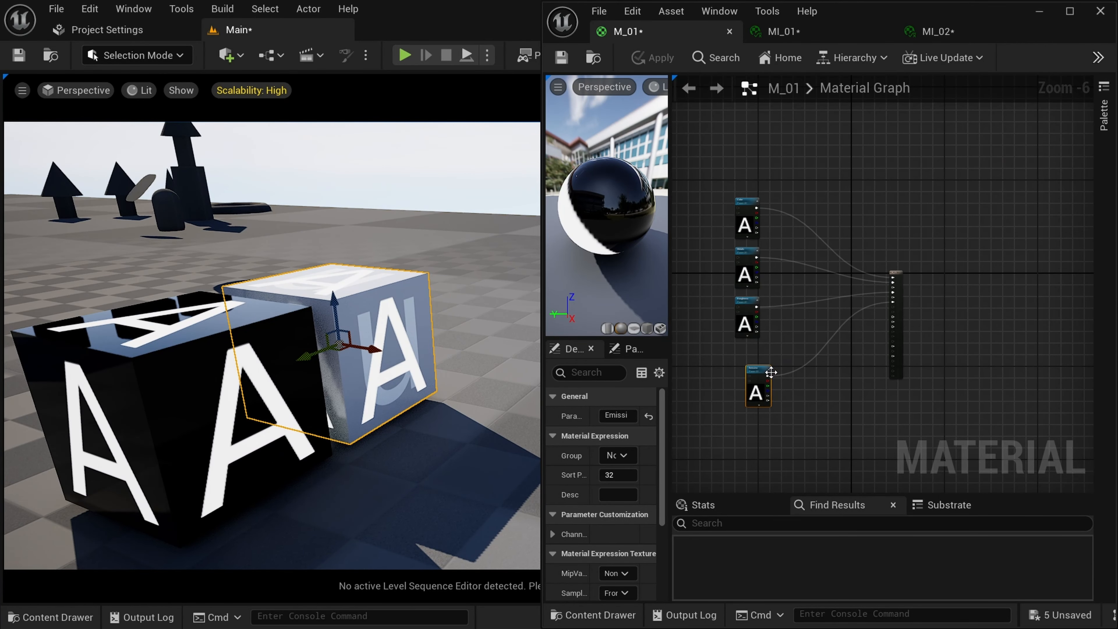
left_click_drag(755, 377, 754, 356)
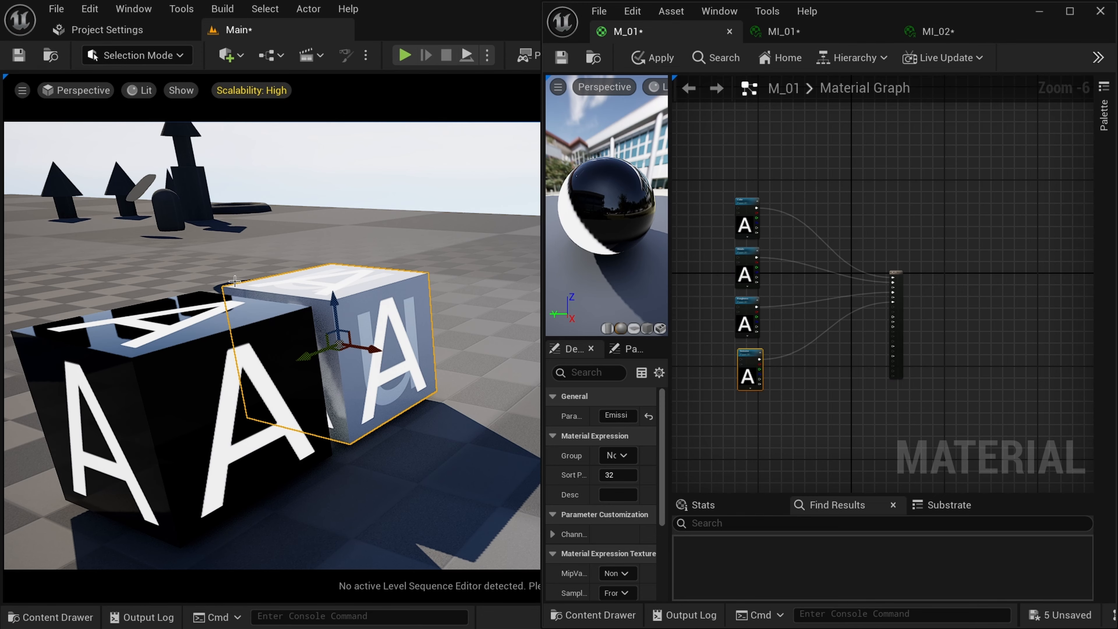
- Rotate the level's sunlight until the scene is dark, and view the emissive cubes up close
right_click_drag(340, 418, 342, 390)
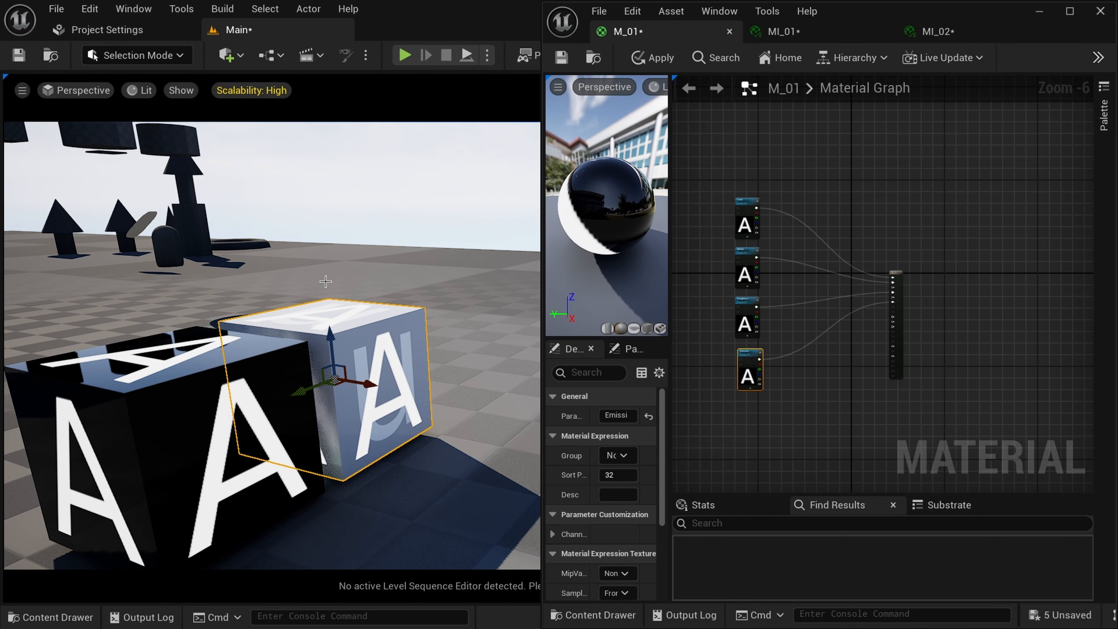
key("ctrl+l")
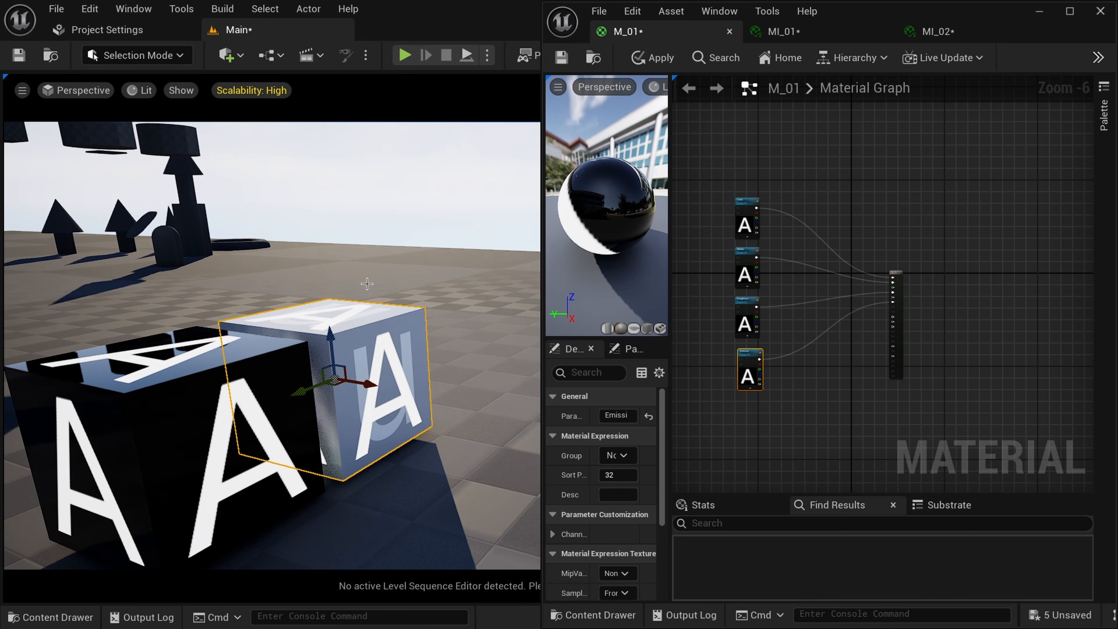
right_click_drag(294, 324, 172, 337)
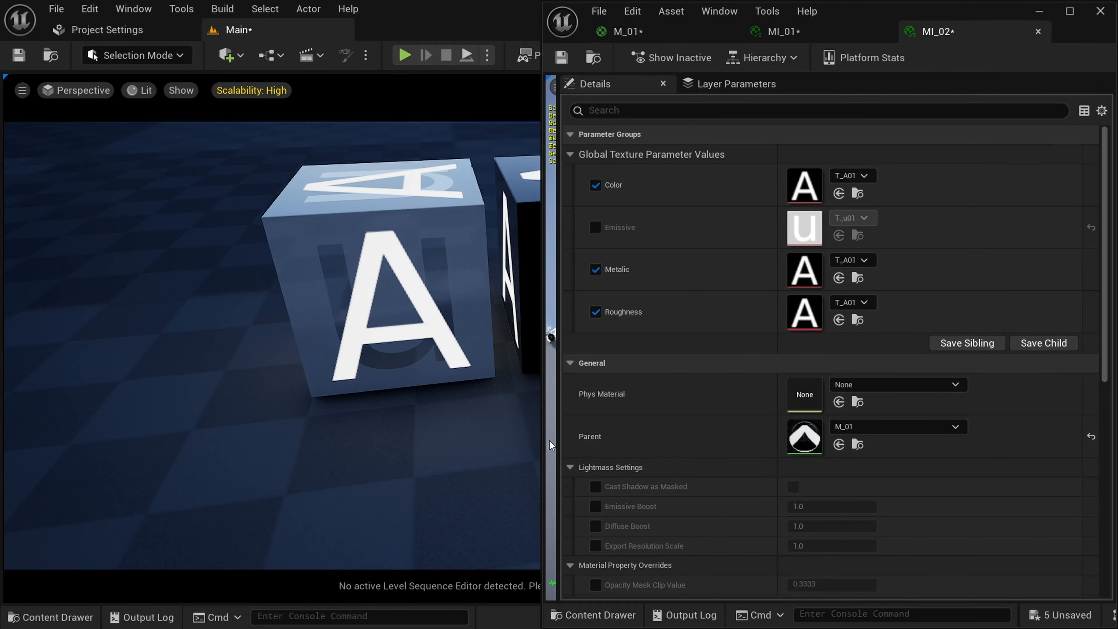
- Enable the Emissive override with texture T_u01 in MI_02 and view the effect on its cube
left_click(51, 616)
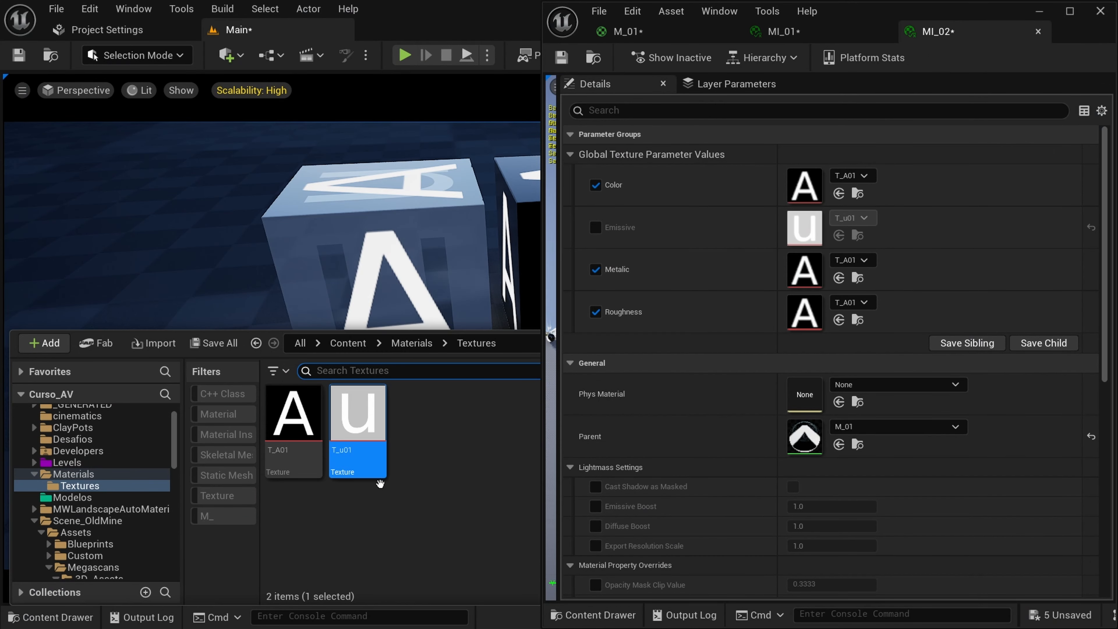
right_click_drag(396, 278, 433, 264)
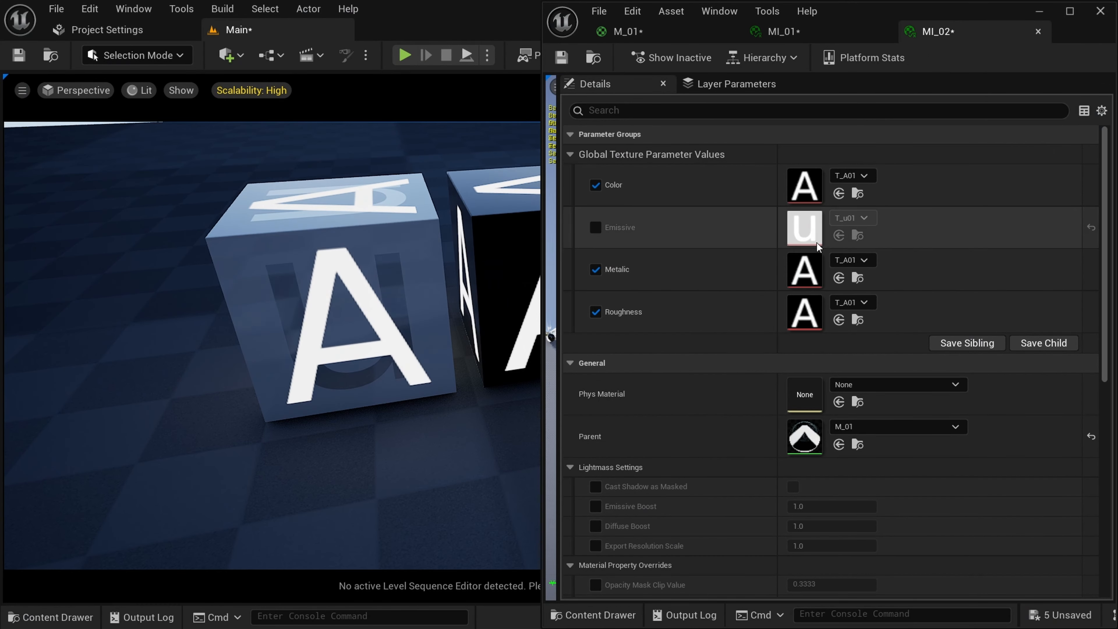
left_click(596, 228)
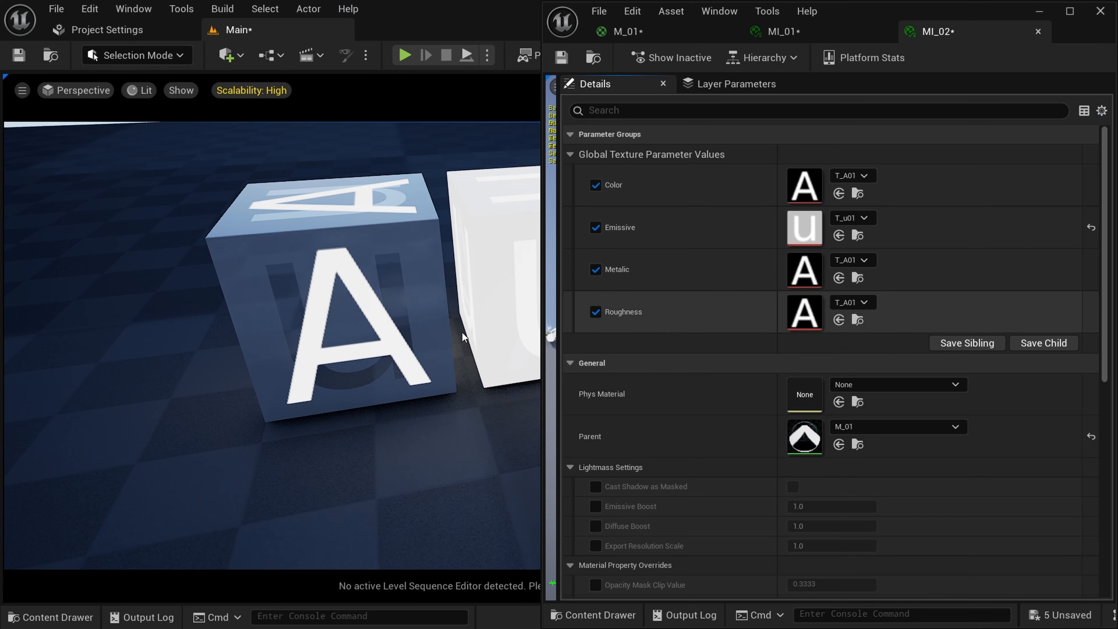
right_click_drag(462, 332, 462, 374)
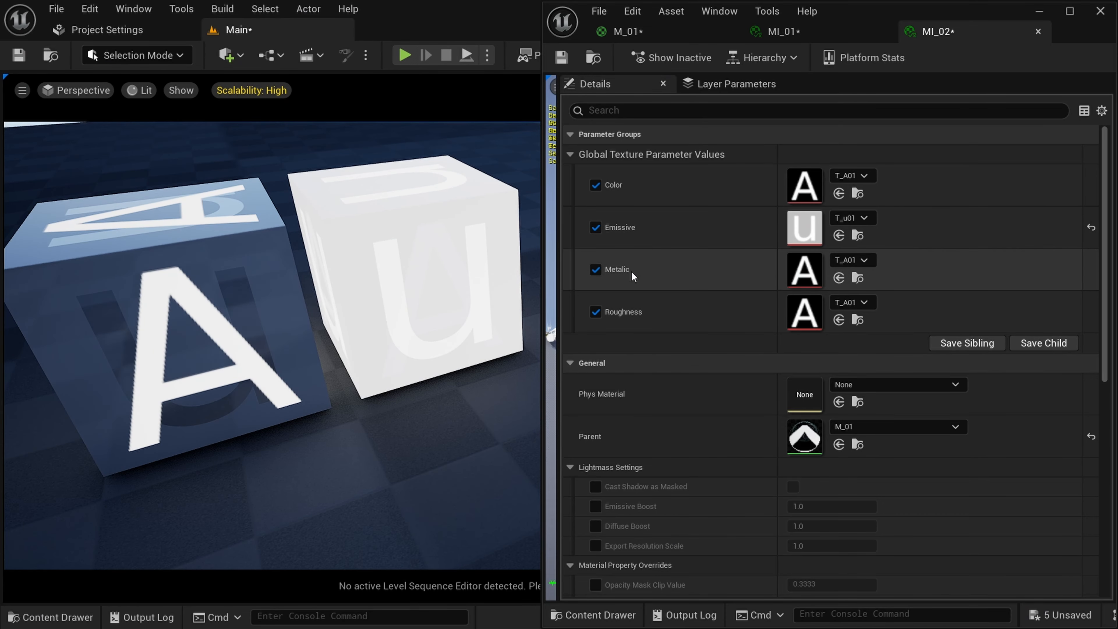
- Delete the cube that uses MI_02 and apply the MI_01 instance from the Materials folder to the remaining cube
left_click(444, 282)
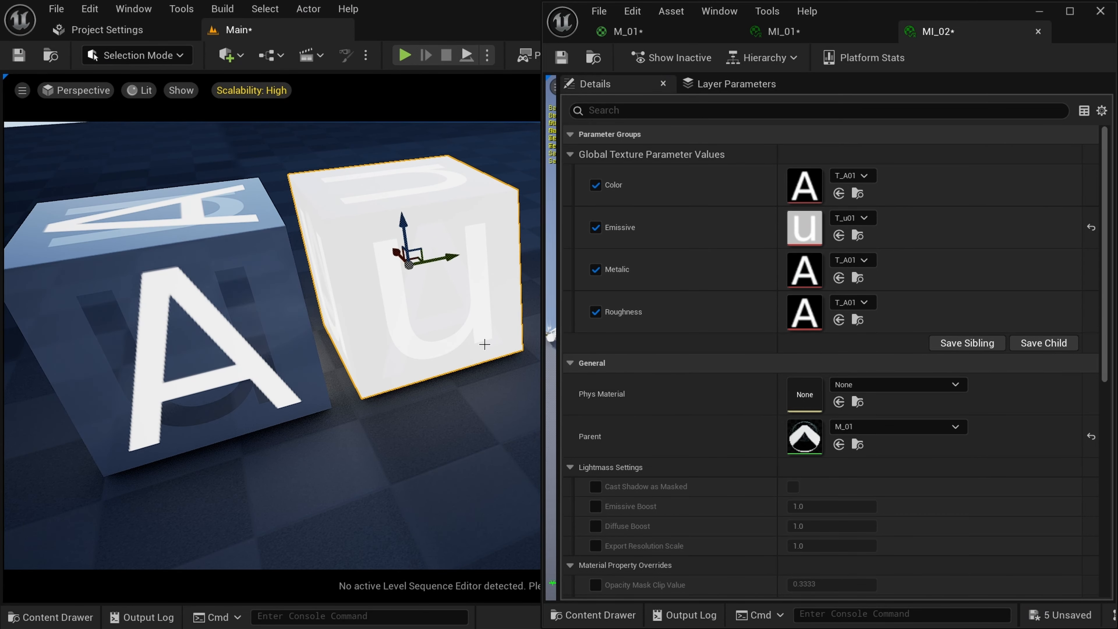
key("Delete")
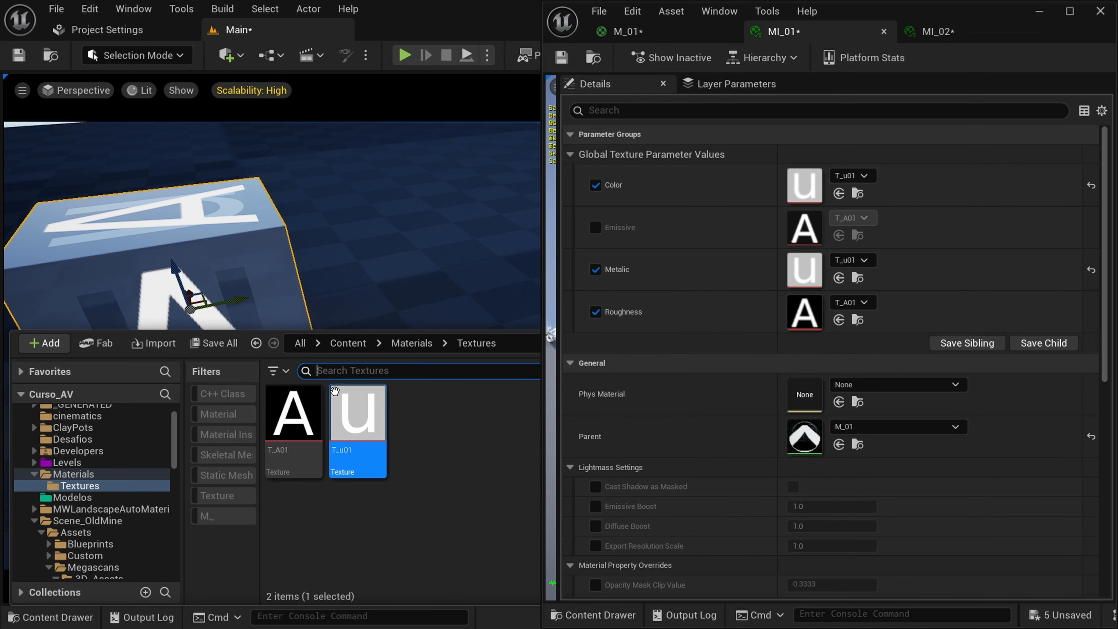
left_click(434, 347)
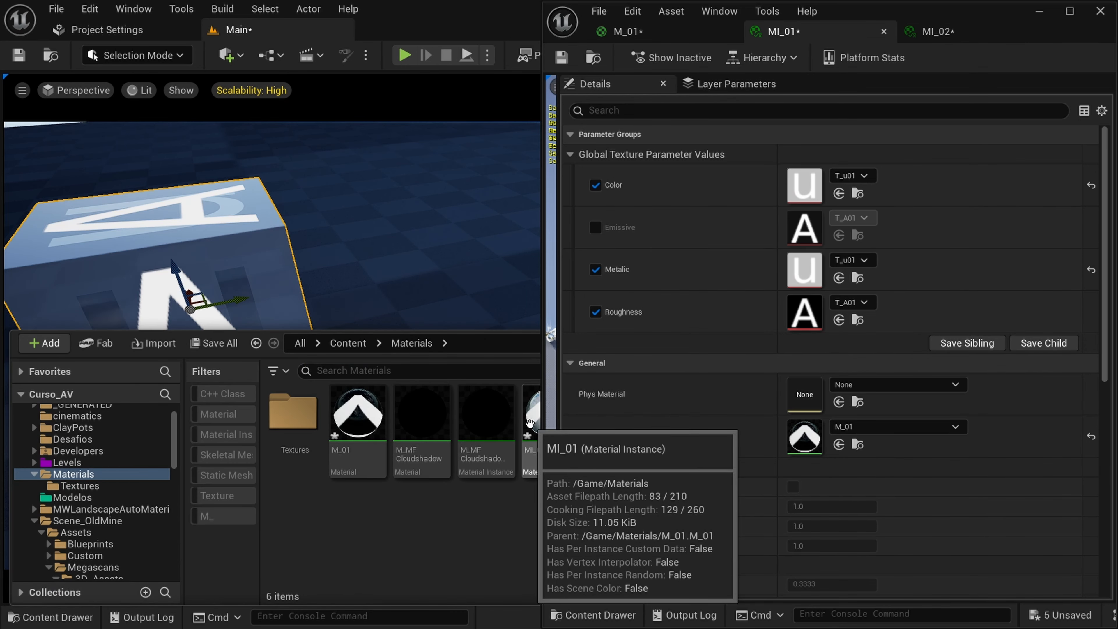
left_click_drag(529, 423, 269, 269)
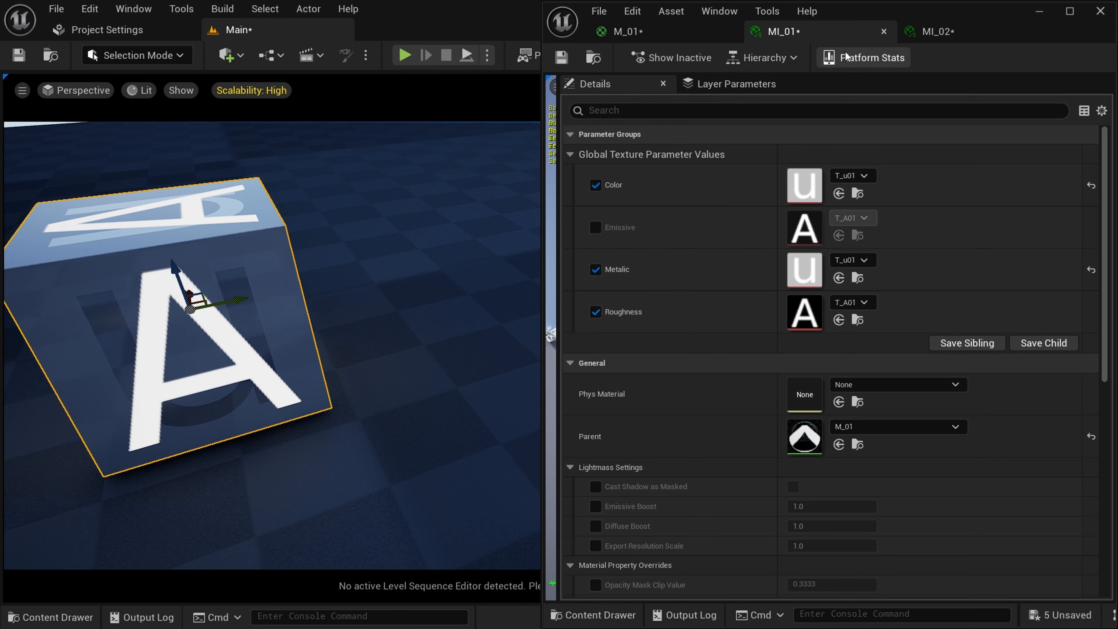
- Set MI_01's Color texture to 127grey and disable its Metalic and Roughness overrides
left_click(851, 176)
type("greu")
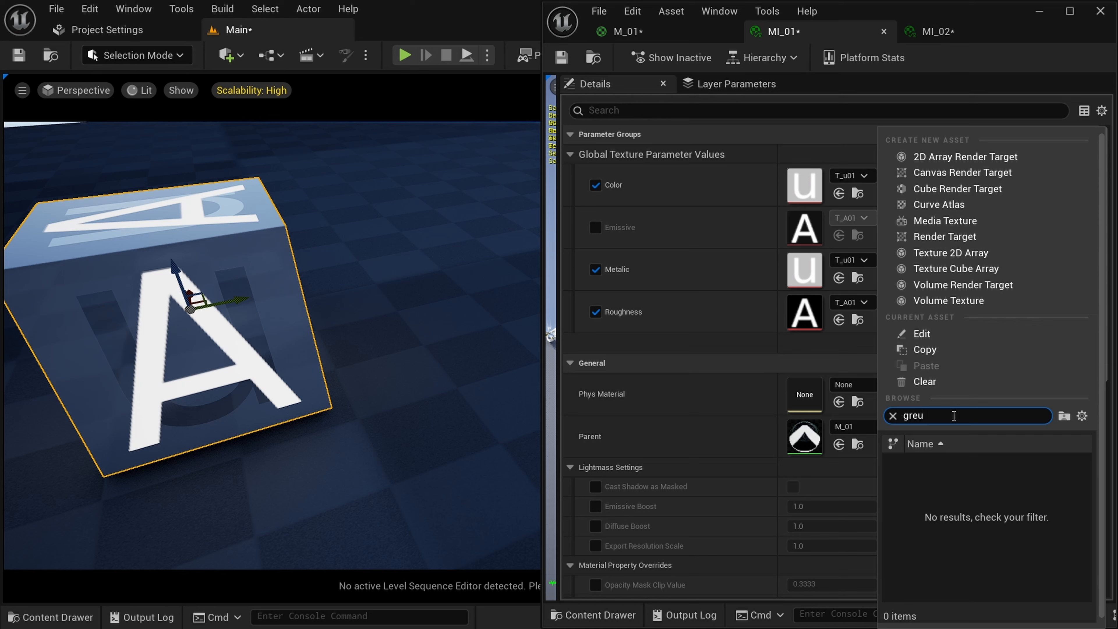
key("BackSpace")
type("y")
left_click(938, 467)
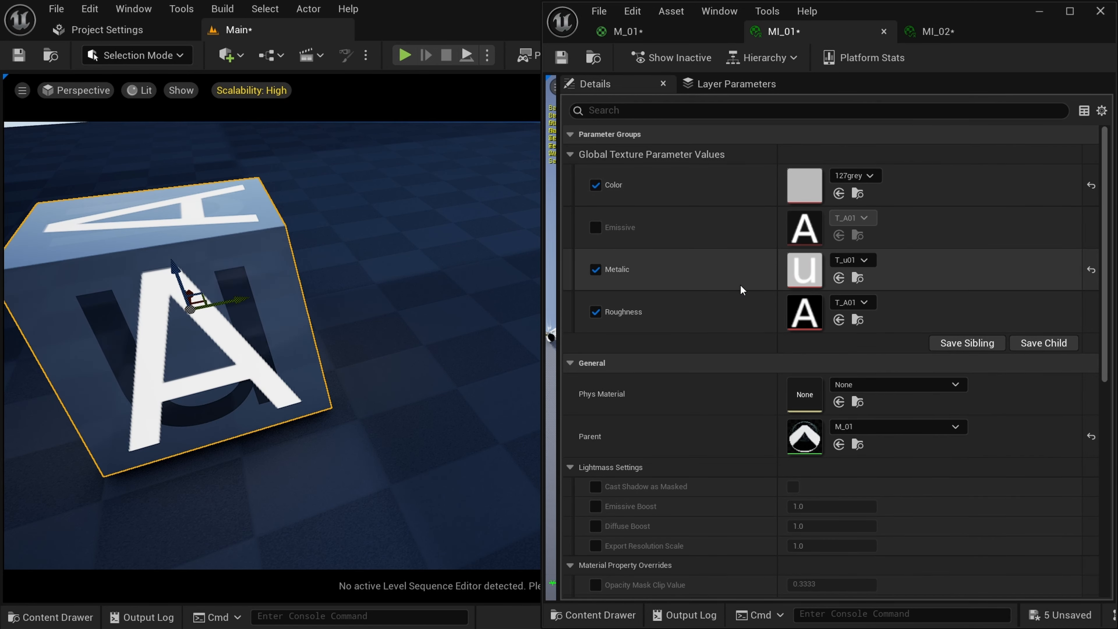
left_click(595, 270)
left_click(595, 311)
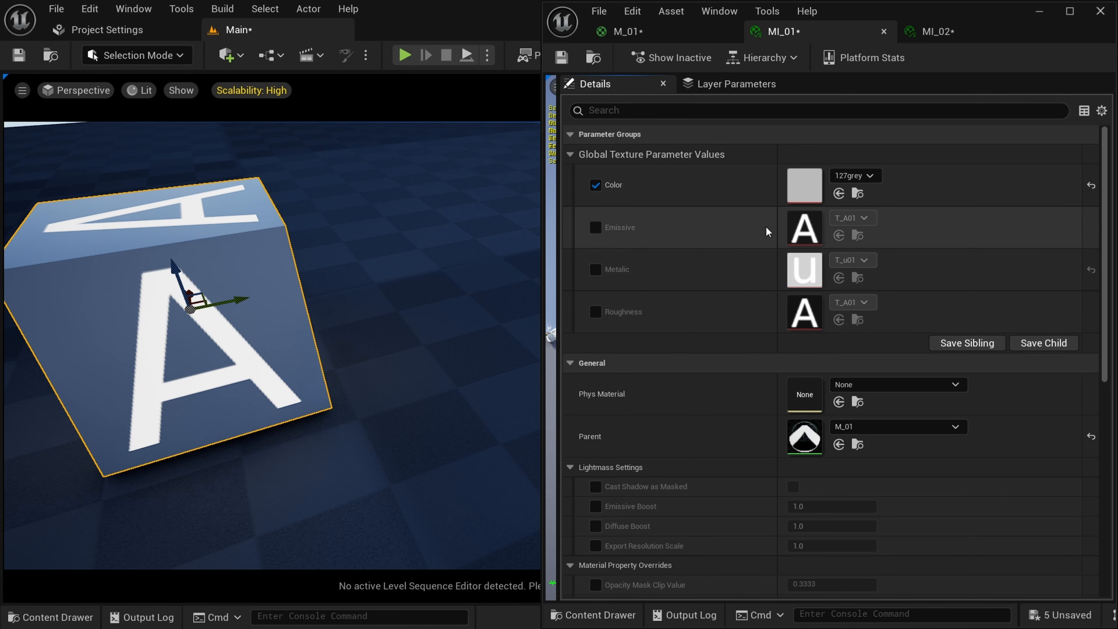
- Enable the Emissive override in MI_01 and set its texture to Black
left_click(595, 228)
left_click(852, 217)
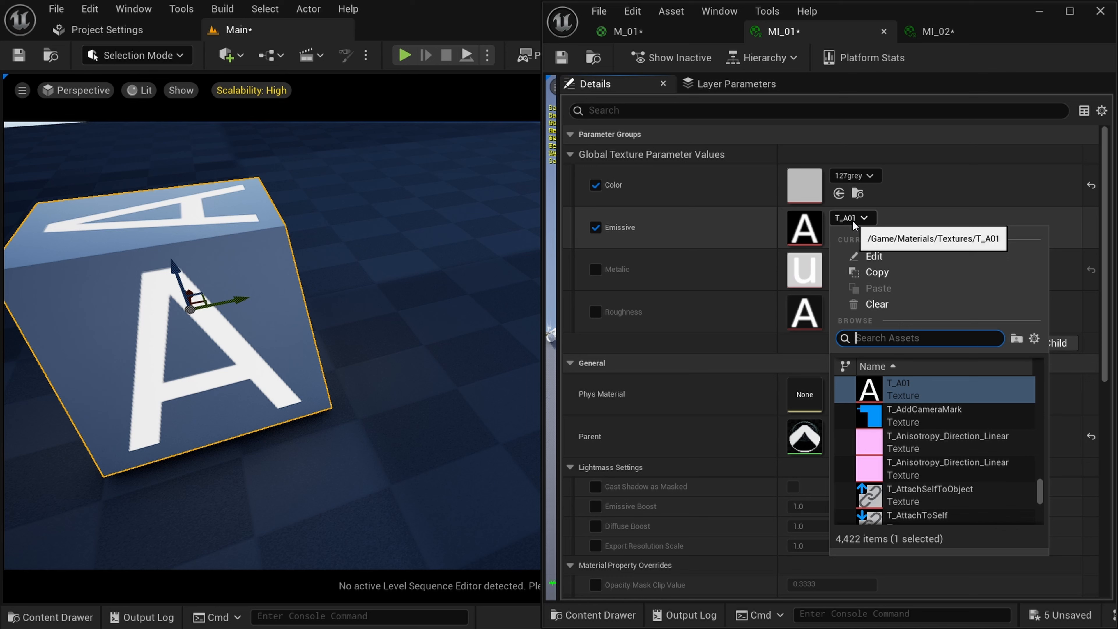
type("b")
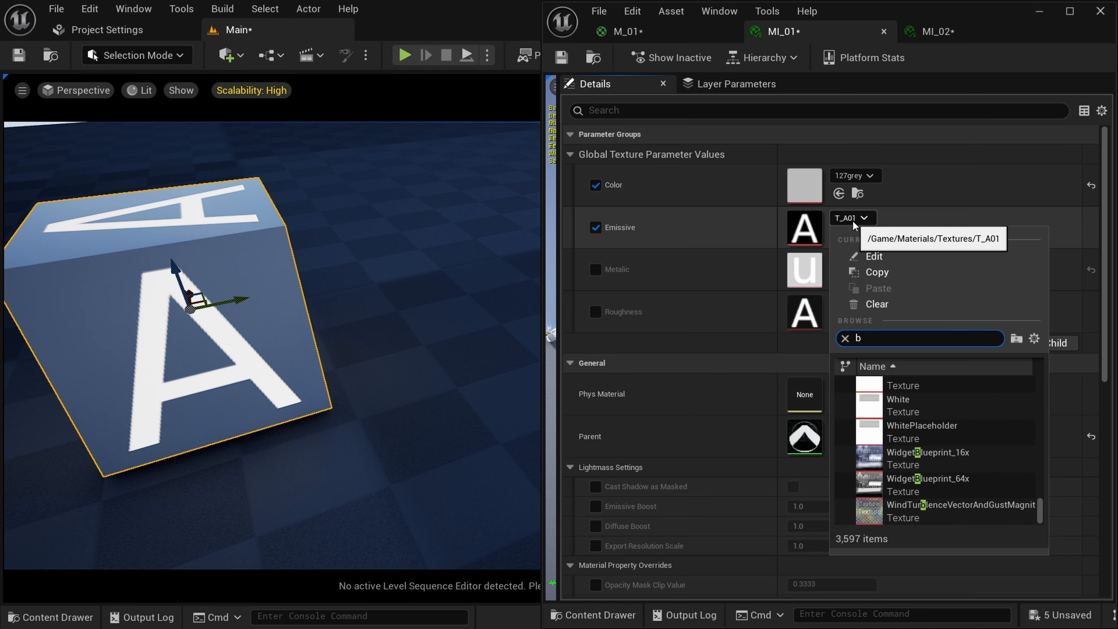
type("lcak")
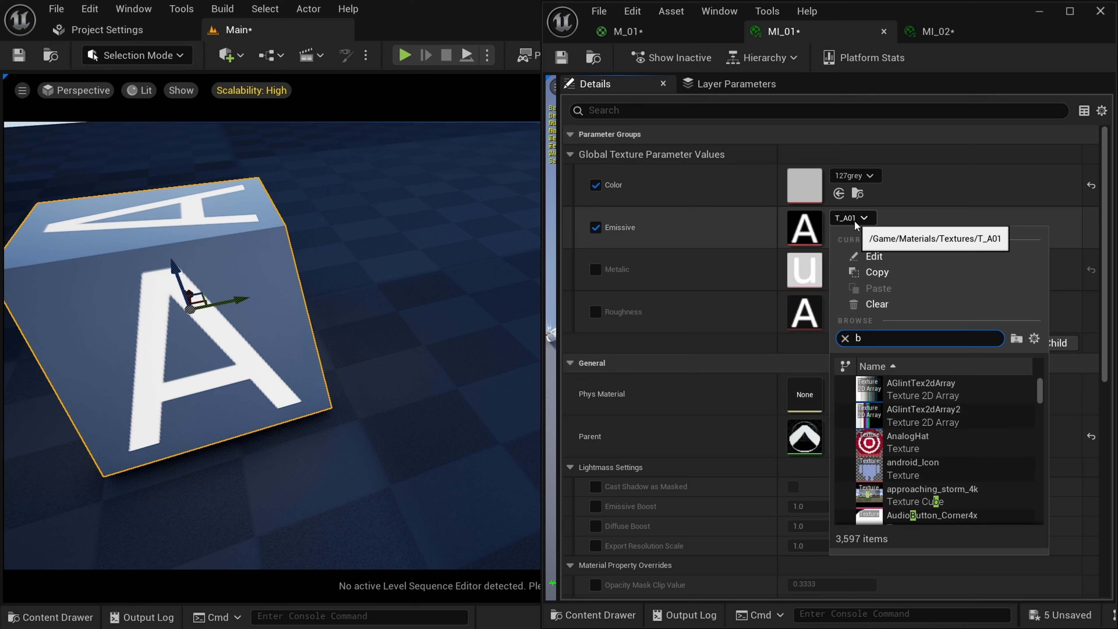
type("ack")
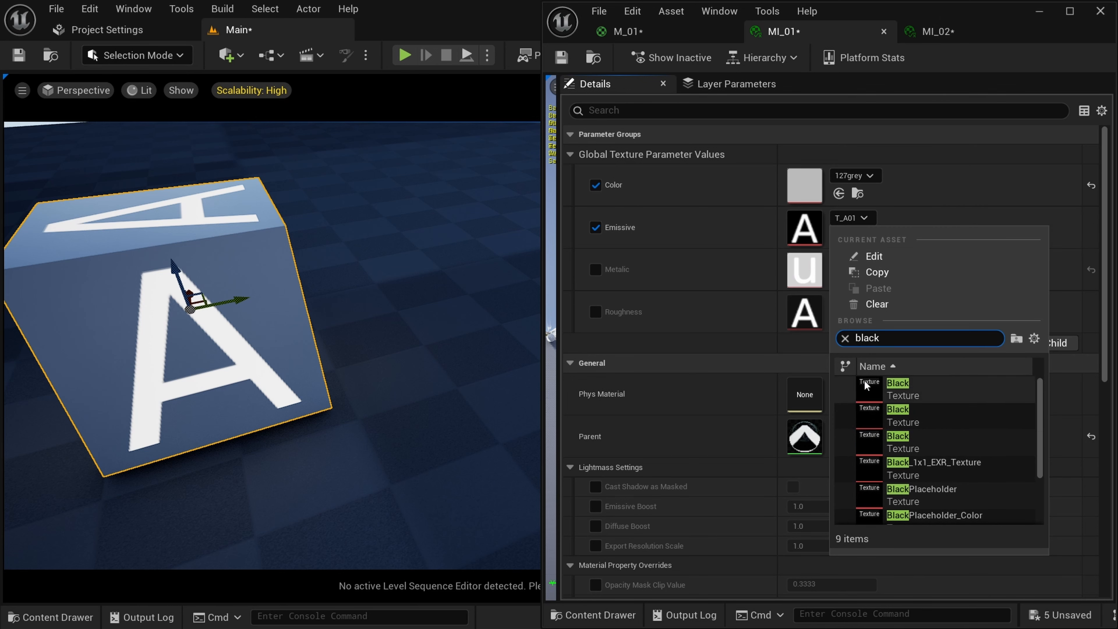
left_click(868, 388)
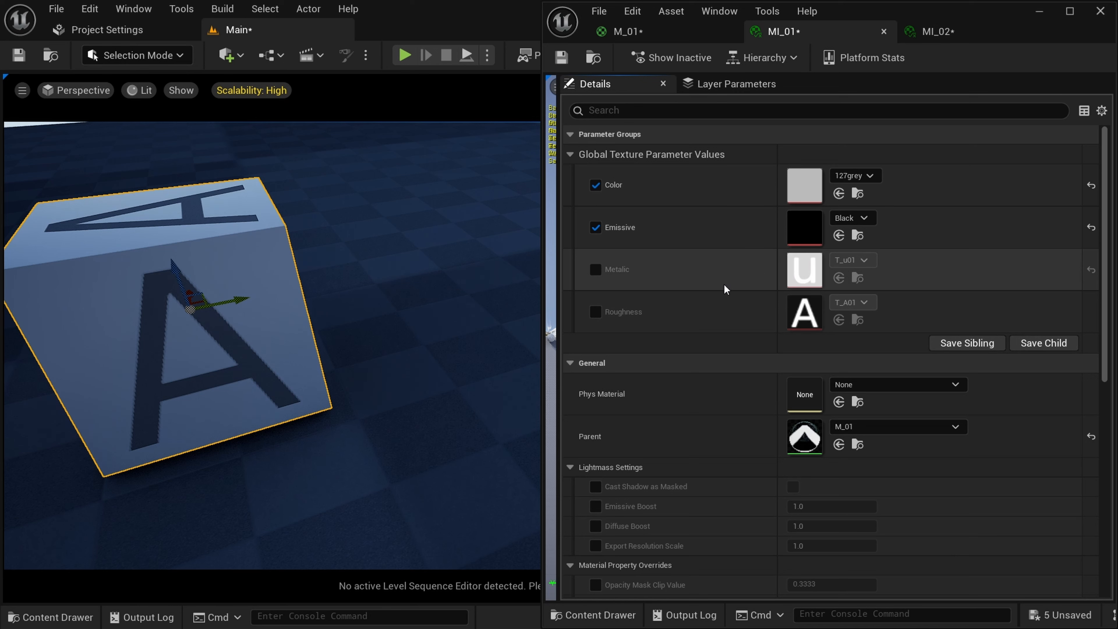
- Enable the Metalic and Roughness overrides in MI_01 and set the Metalic texture to BlackPlaceholder
left_click(595, 269)
left_click(595, 311)
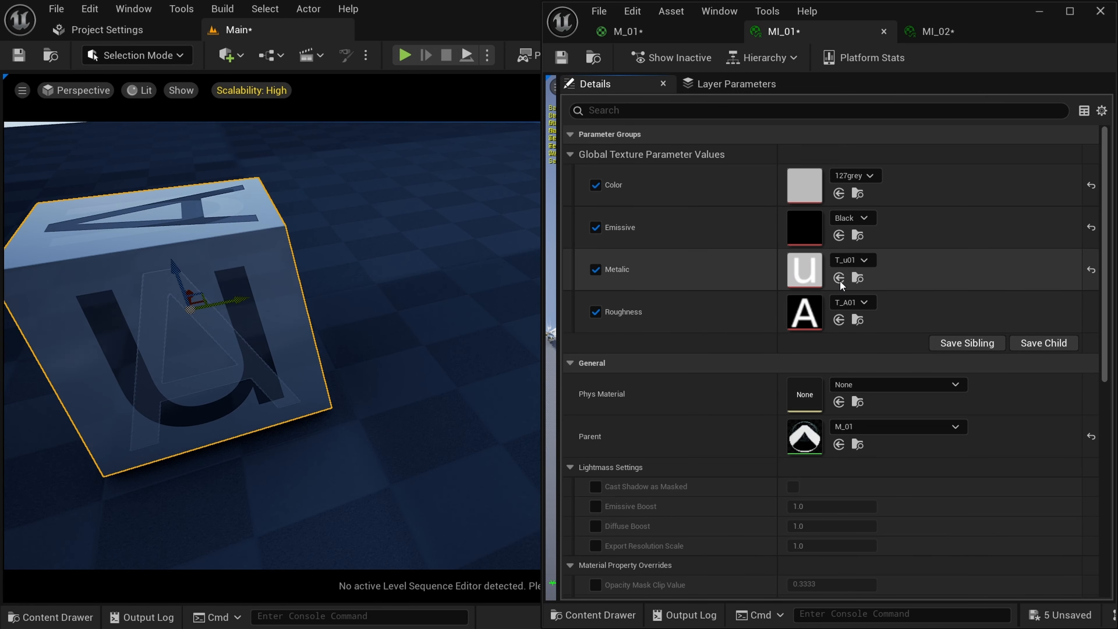
left_click(846, 262)
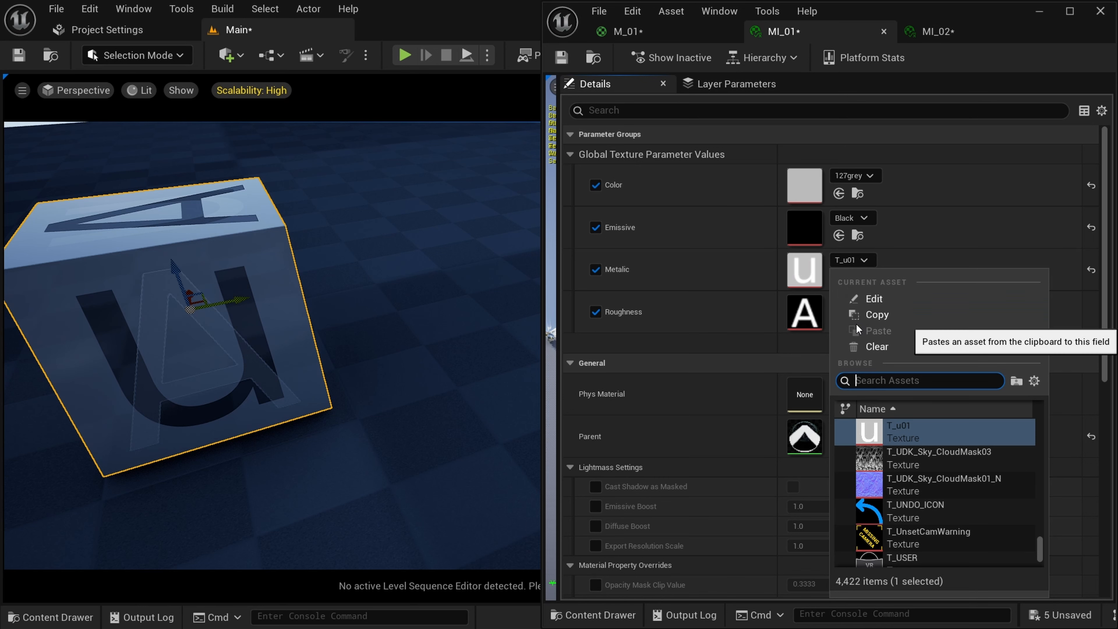
type("bla")
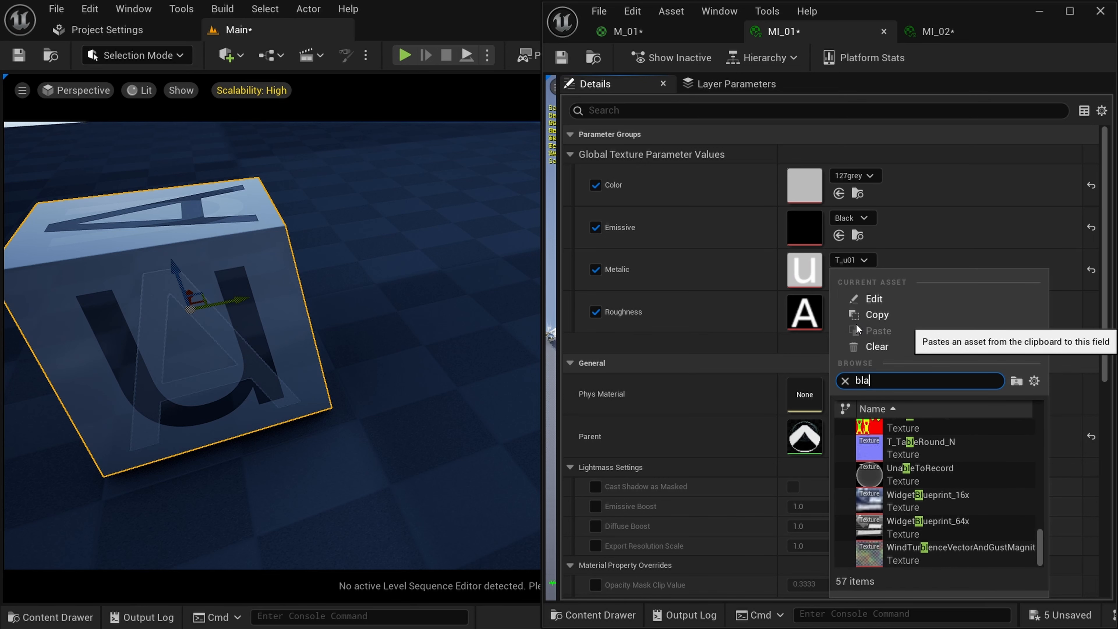
type("ck")
key("Return")
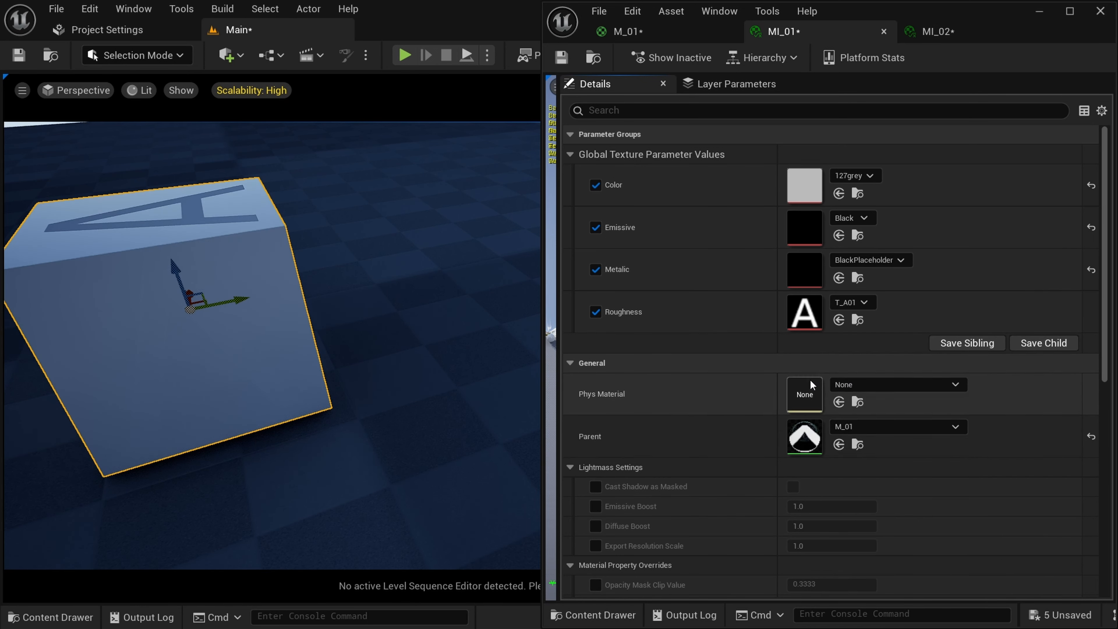
- Set MI_01's Roughness texture to T_Cameras_Mask and view its reflections on the cube from several angles
right_click_drag(414, 340, 462, 335)
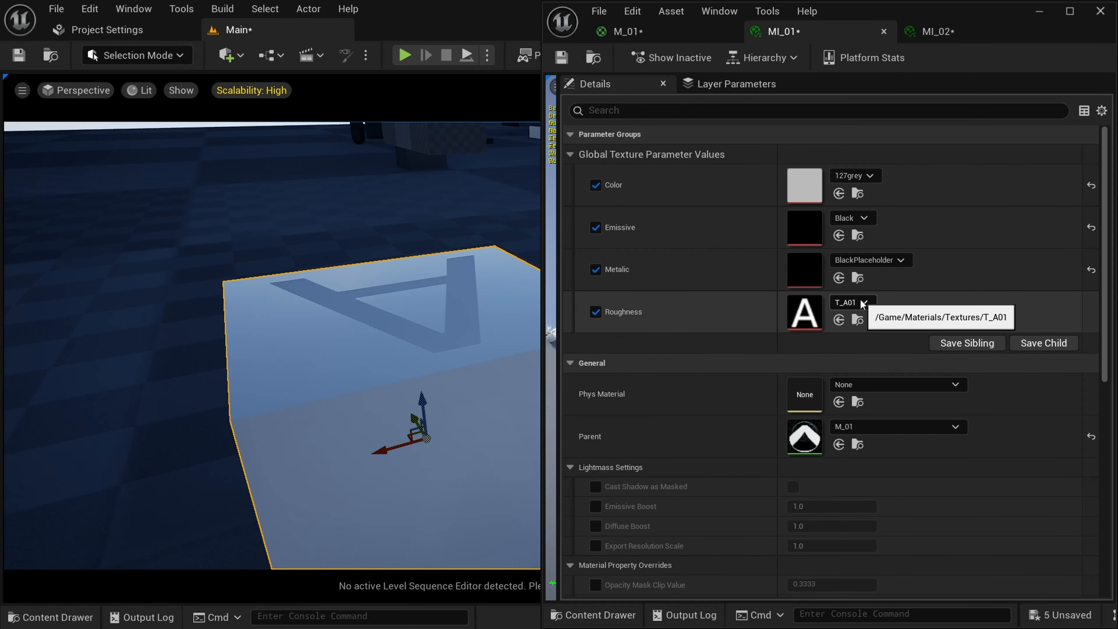
left_click(851, 302)
scroll(977, 526, "down", 3)
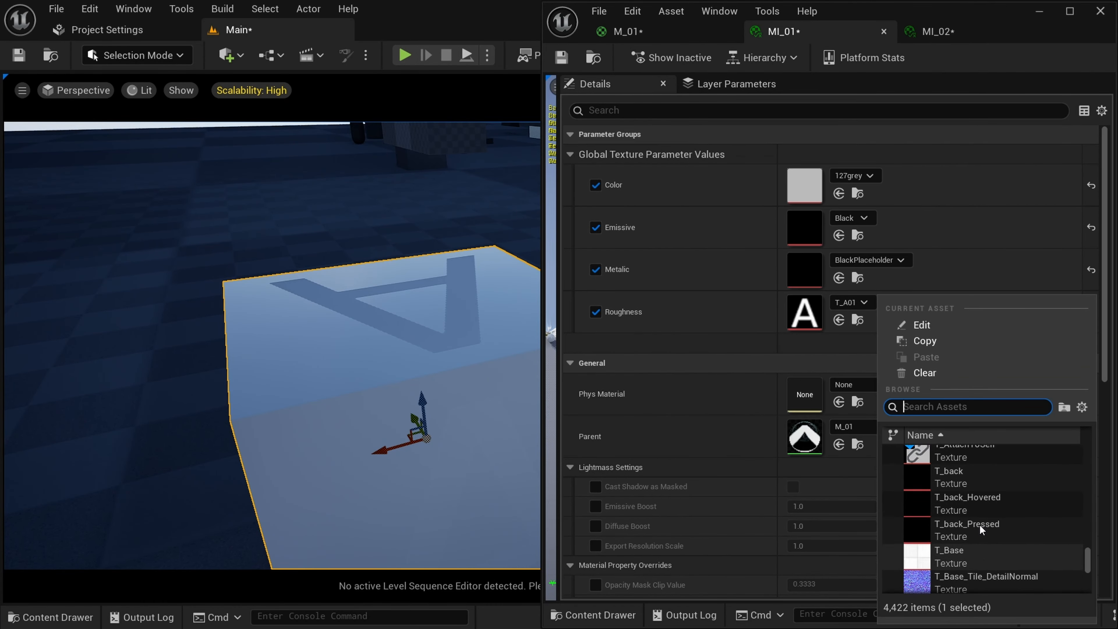
scroll(975, 520, "up", 3)
scroll(970, 483, "down", 4)
scroll(971, 483, "down", 6)
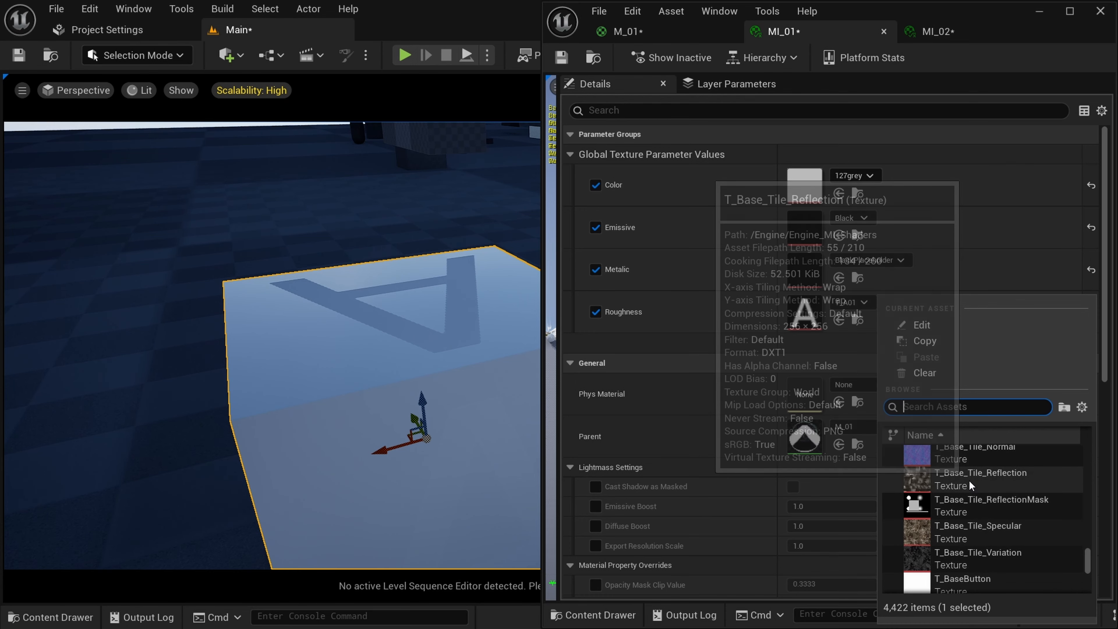
scroll(970, 484, "down", 3)
left_click(963, 532)
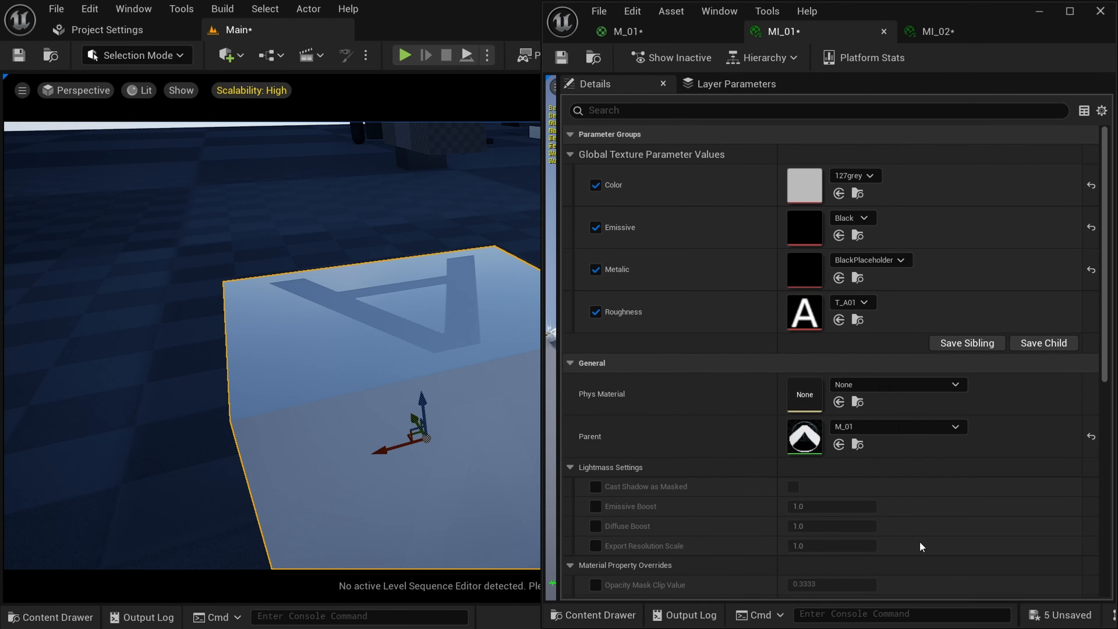
right_click_drag(273, 346, 101, 300)
right_click_drag(418, 378, 406, 361)
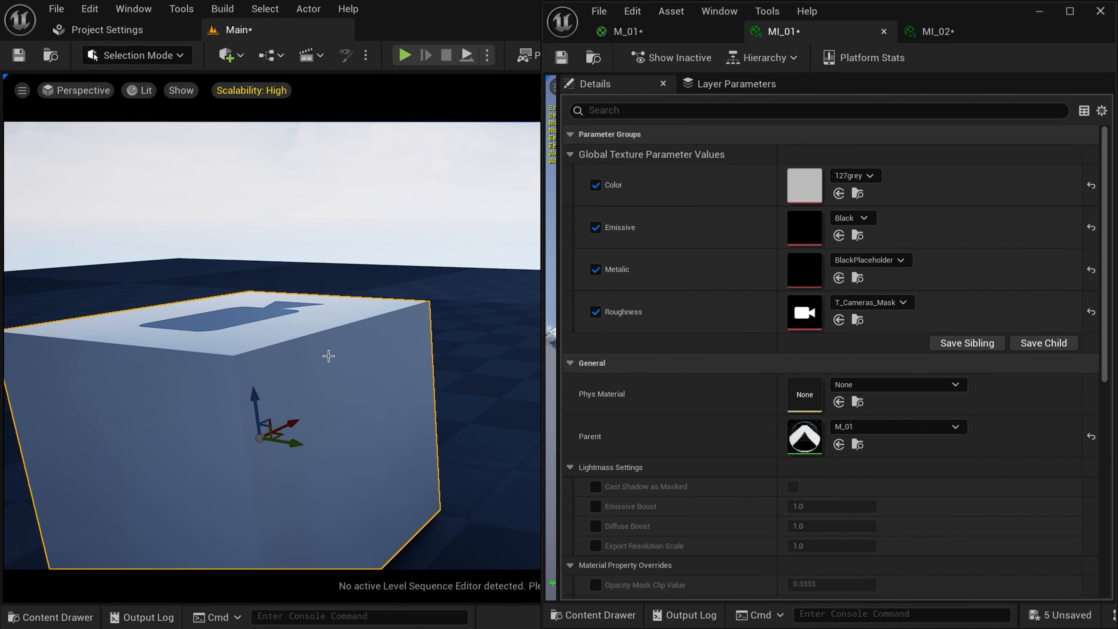
mouse_move(331, 360)
right_mouse_down()
mouse_move(308, 410)
mouse_move(241, 402)
mouse_move(349, 357)
right_mouse_up()
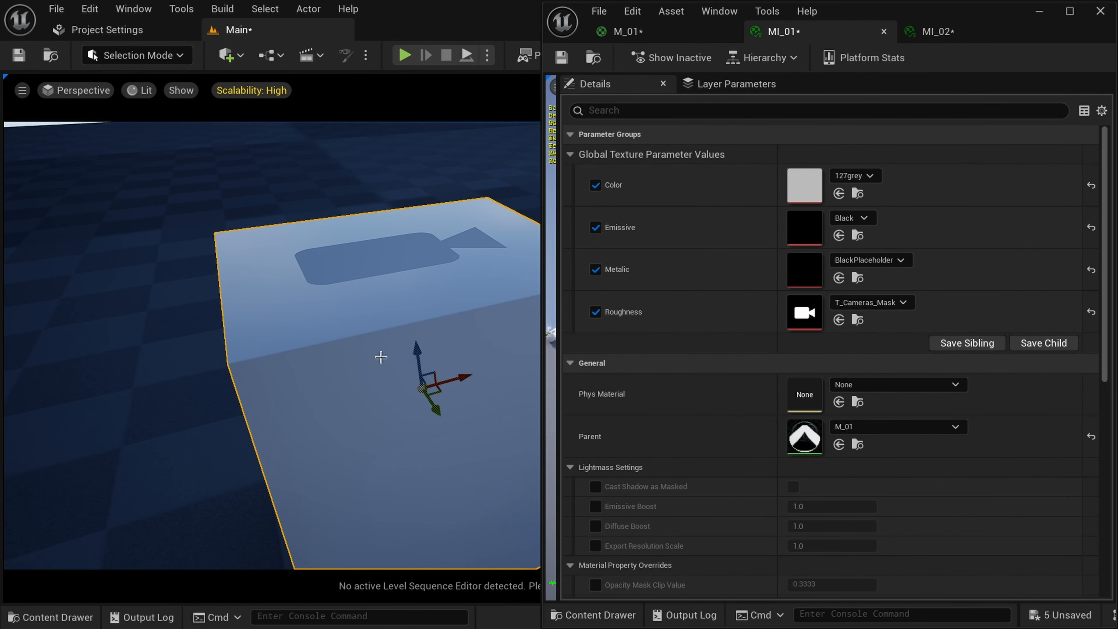
- Set MI_01's Metalic texture to Blueprint and view the effect on the cube
left_click(869, 260)
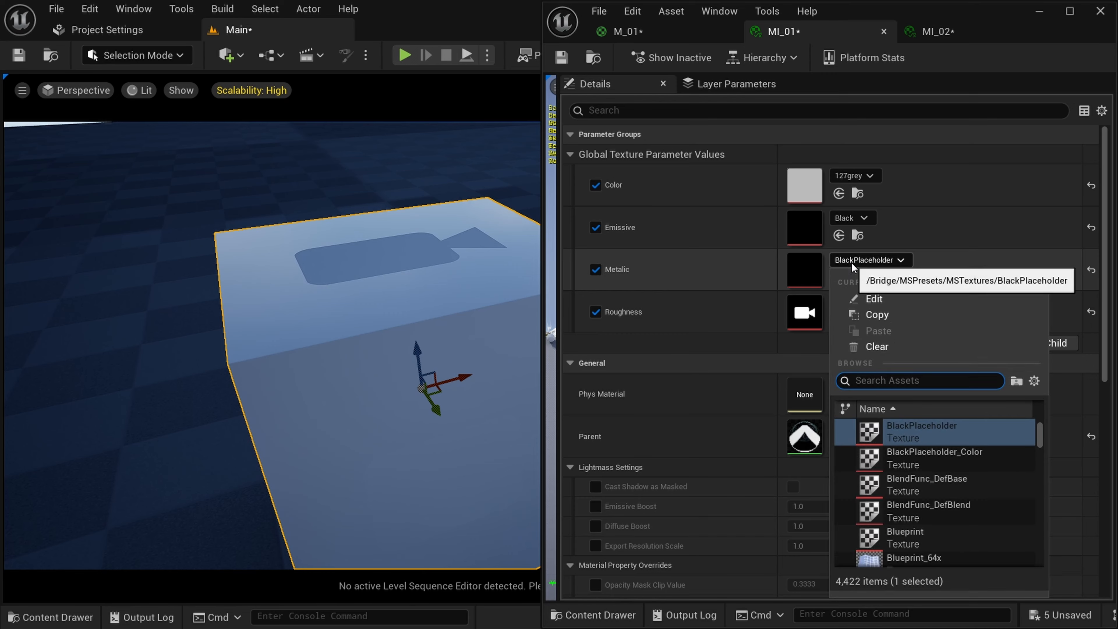
left_click(907, 536)
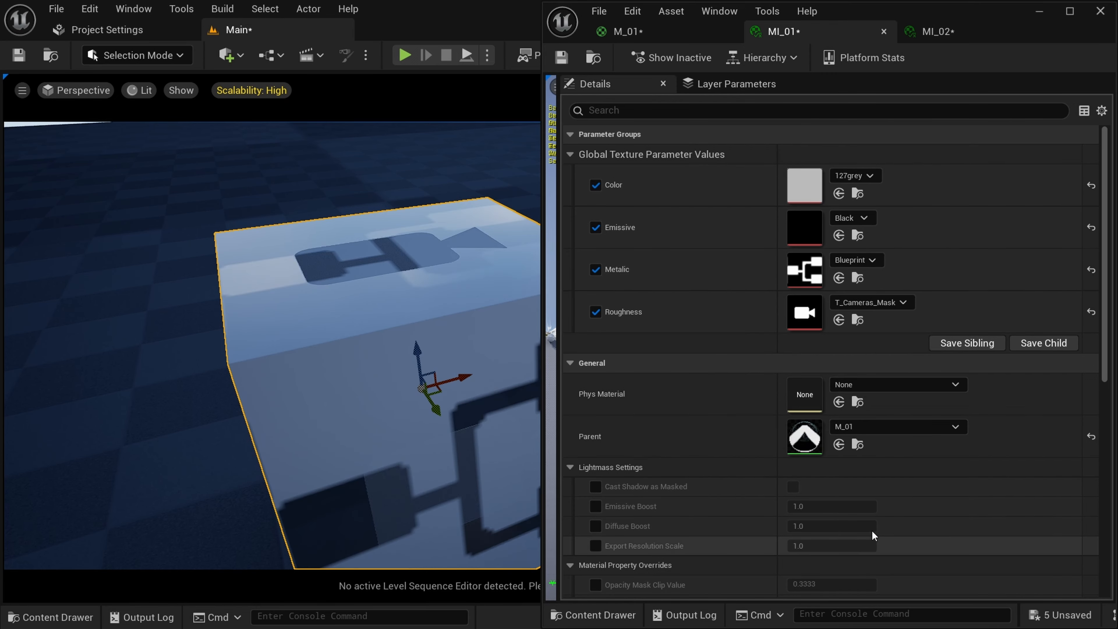
right_click_drag(394, 340, 347, 328)
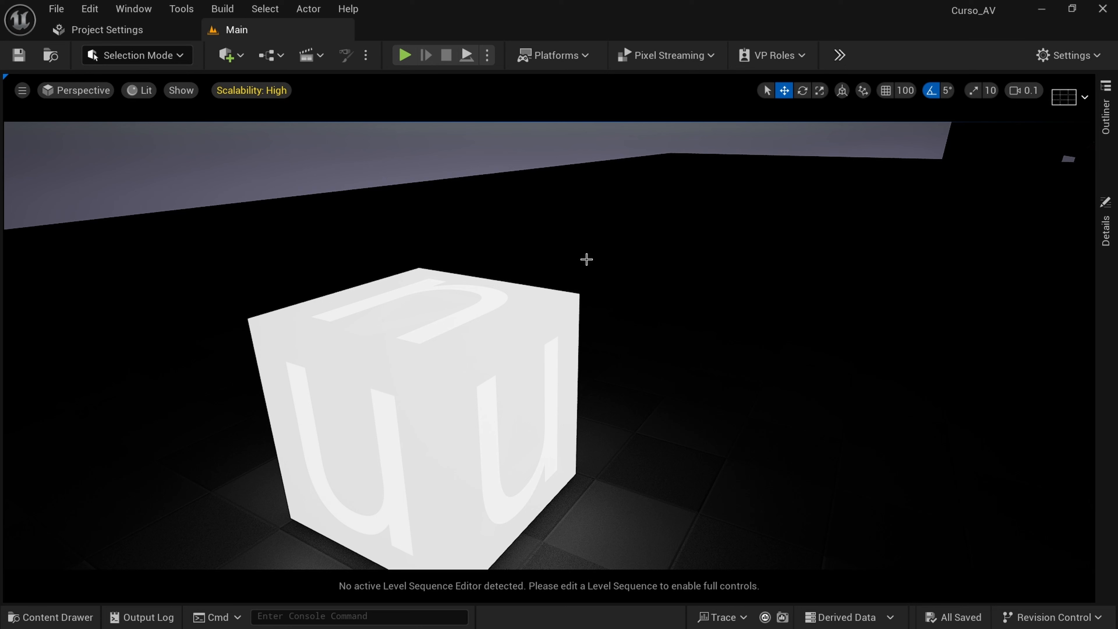
- Enable the experimental TextureGraph plugin, restart the editor and bring up the project's content folders
left_click(101, 10)
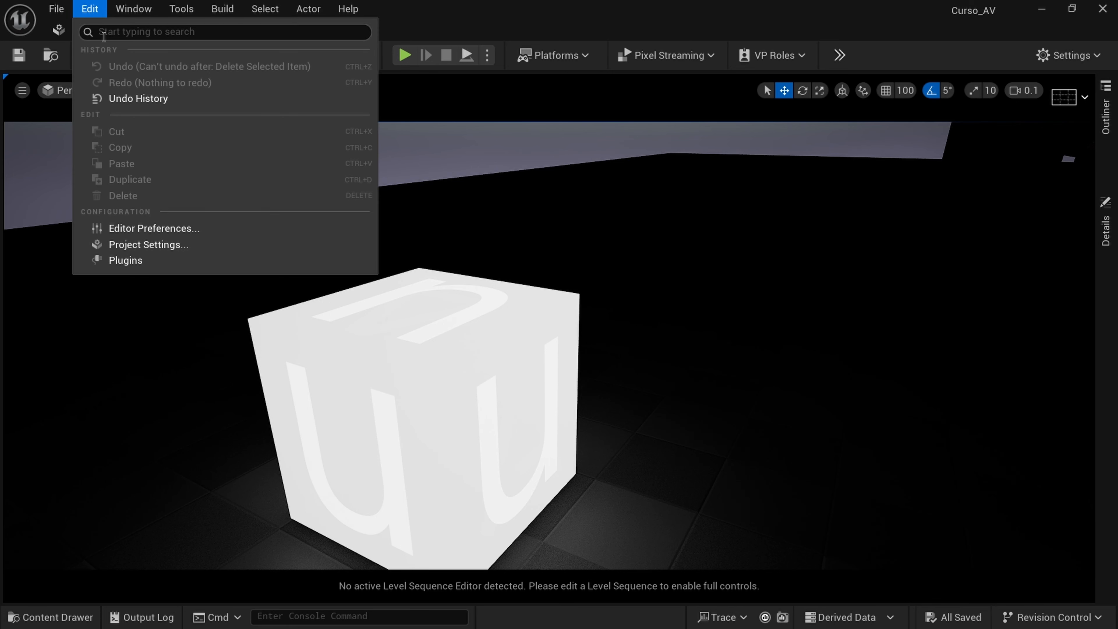
left_click(127, 261)
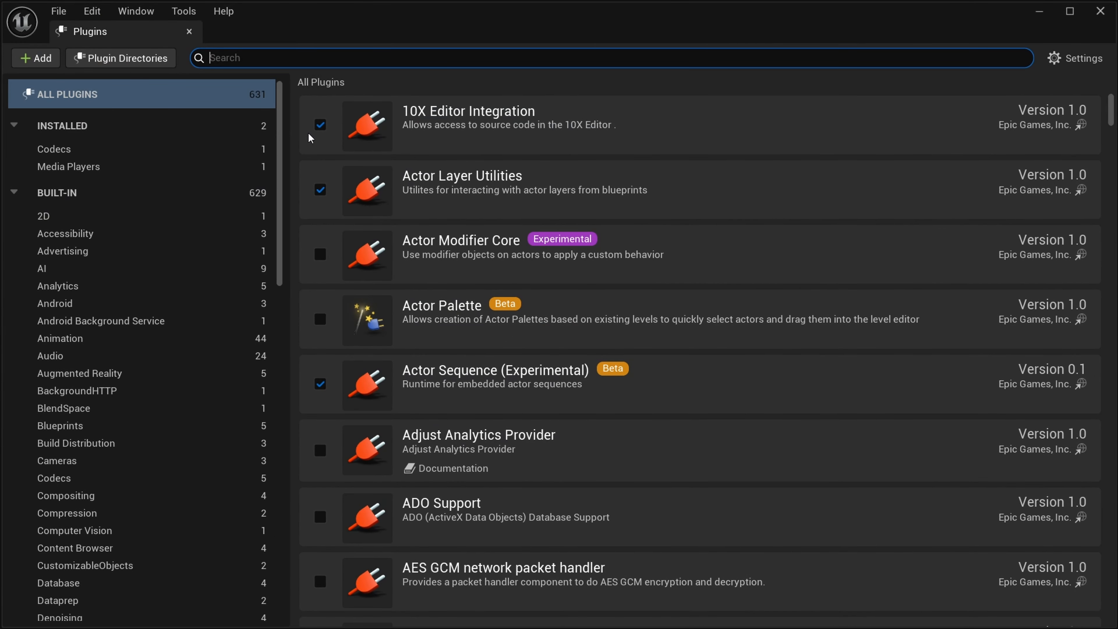
type("texture gr")
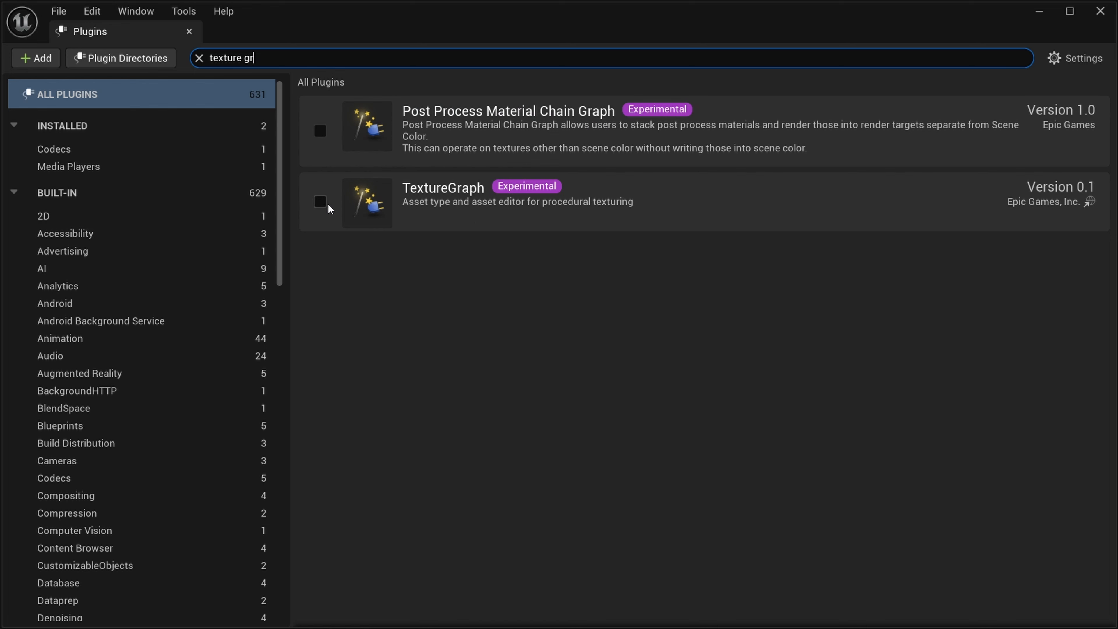
left_click(321, 203)
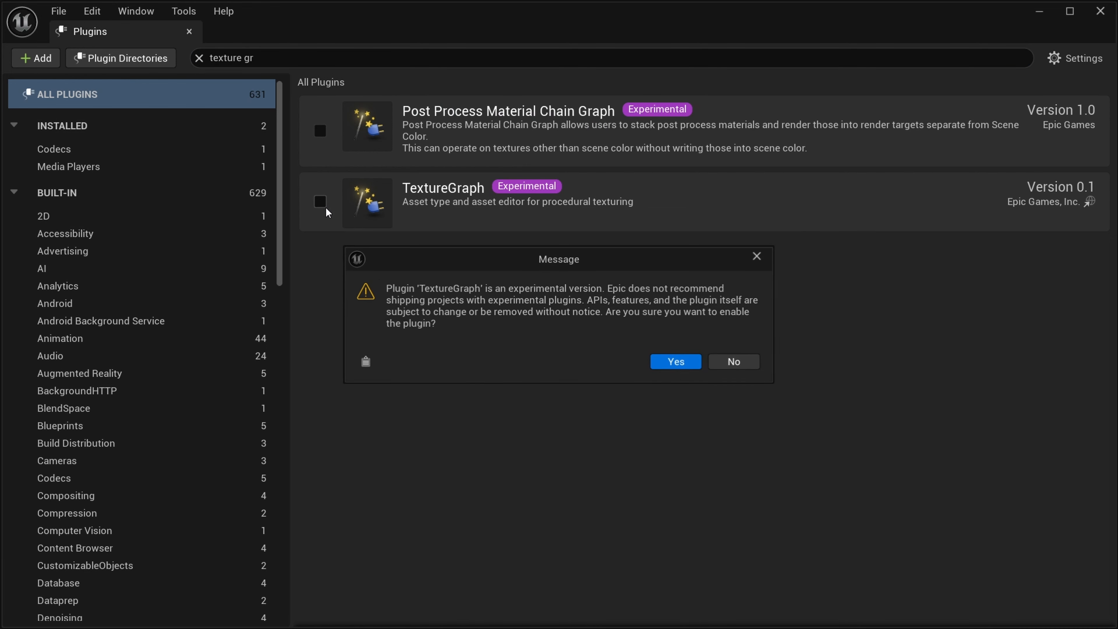
left_click(676, 362)
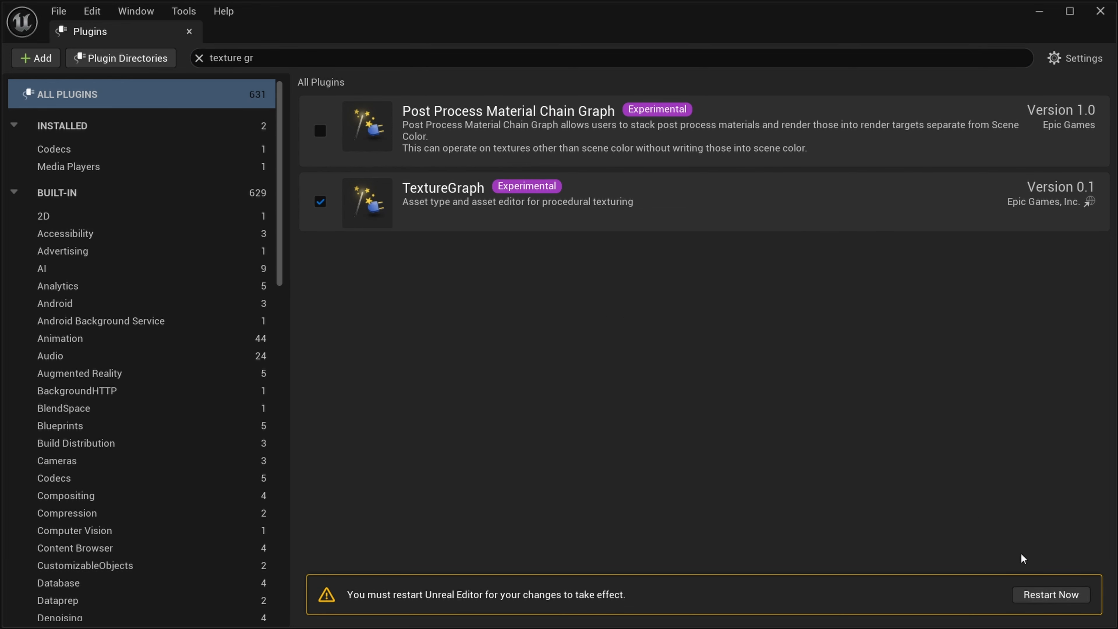
left_click(1052, 594)
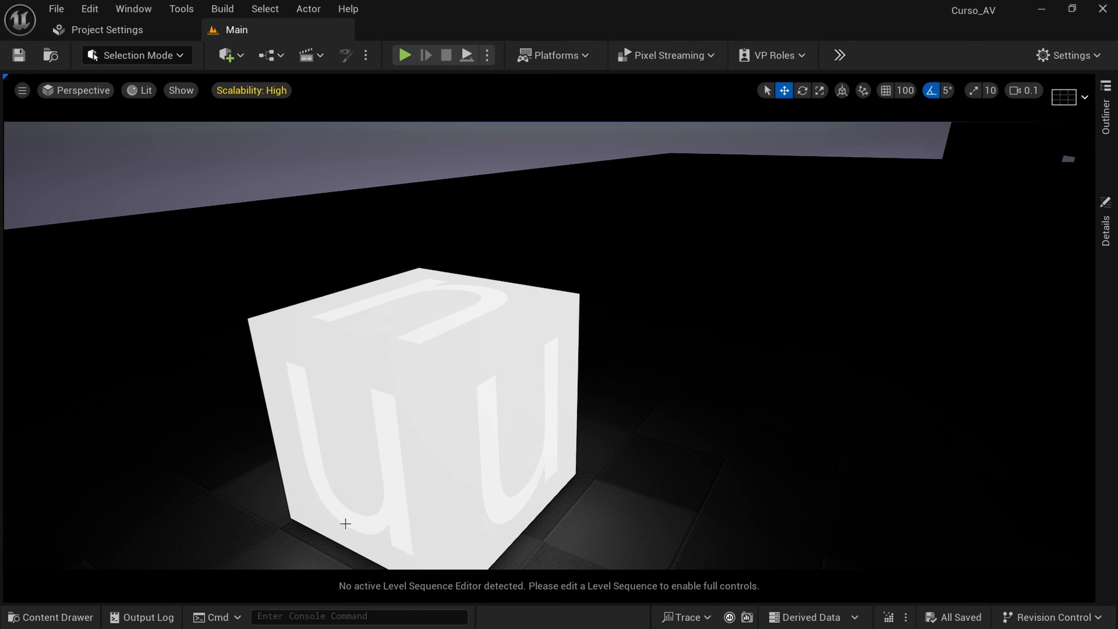
left_click(57, 617)
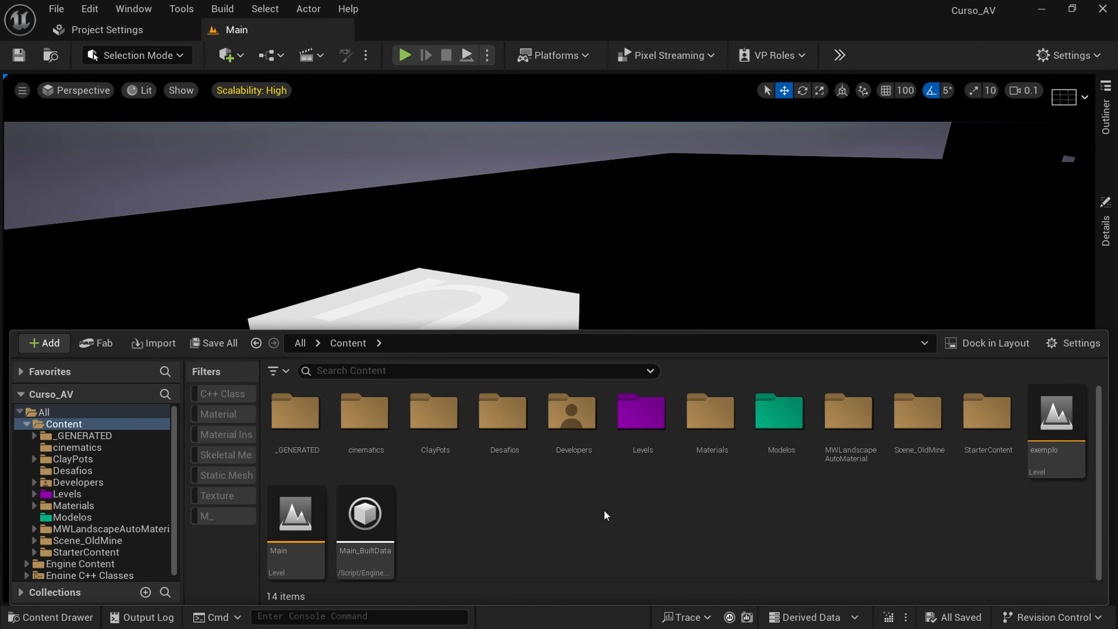
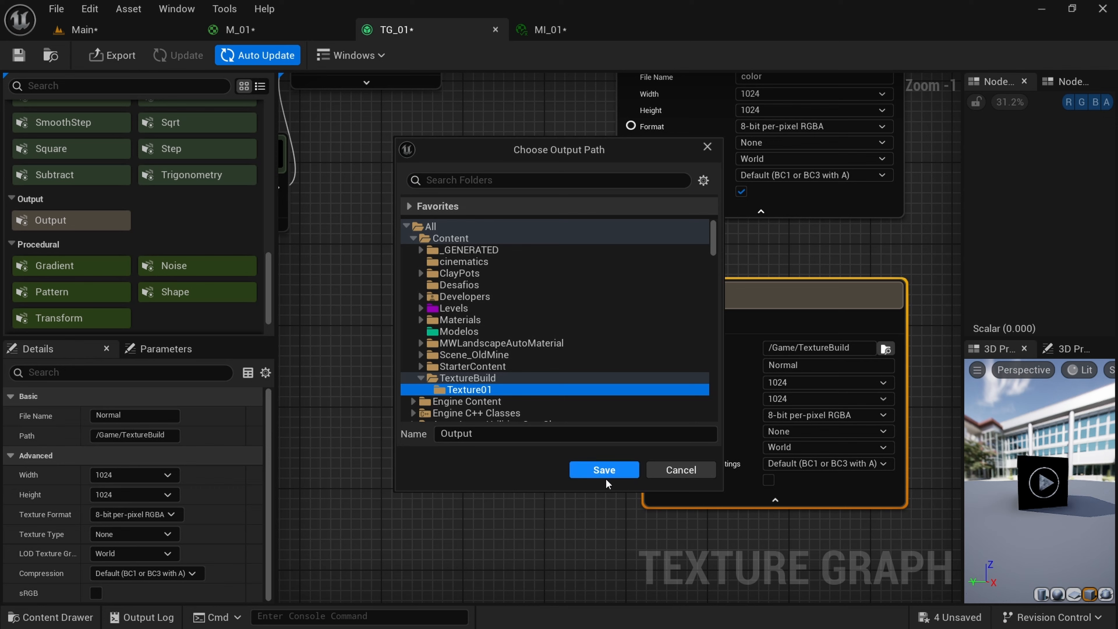
- Set the Normal output node's path to /Game/TextureBuild/Texture01 and its texture type to Normal
left_click(603, 469)
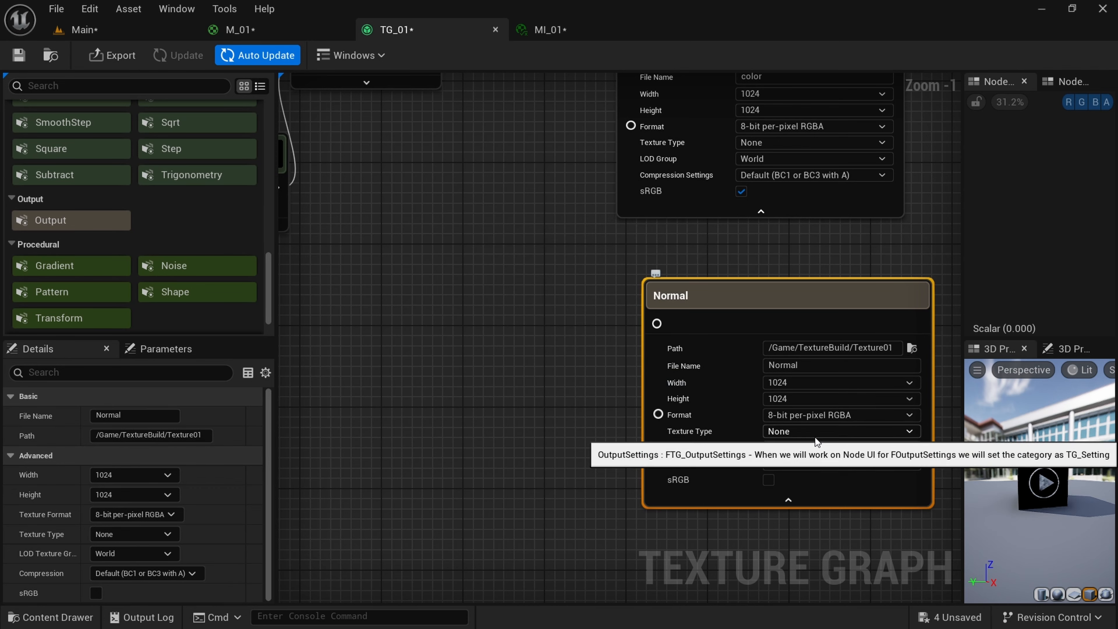
left_click(792, 431)
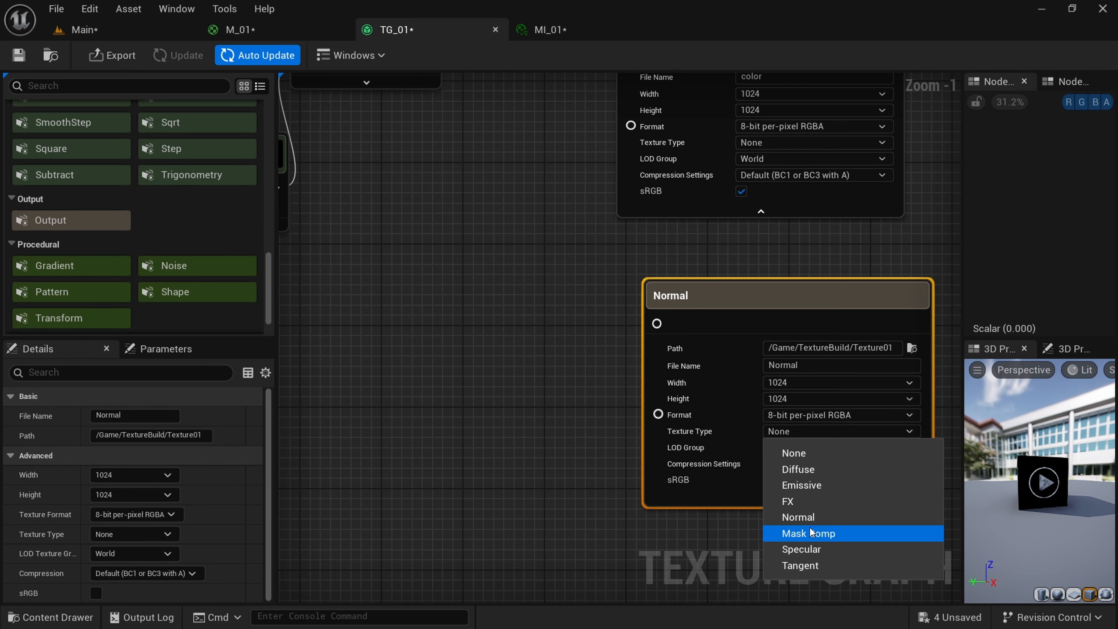
left_click(805, 517)
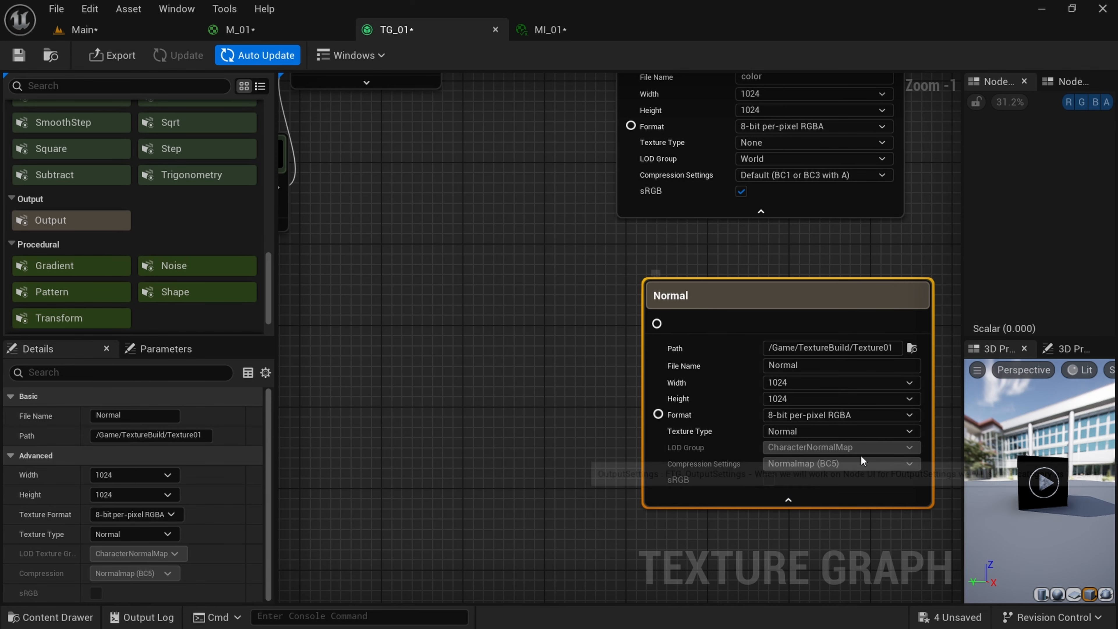
- Duplicate the connected group of Shape, Noise, EdgeDetect, Multiply and Add nodes and place the copy below the original
scroll(501, 328, "up", 1)
right_click_drag(497, 328, 671, 351)
scroll(516, 326, "down", 4)
scroll(617, 328, "up", 2)
scroll(671, 350, "down", 3)
right_click_drag(561, 344, 621, 344)
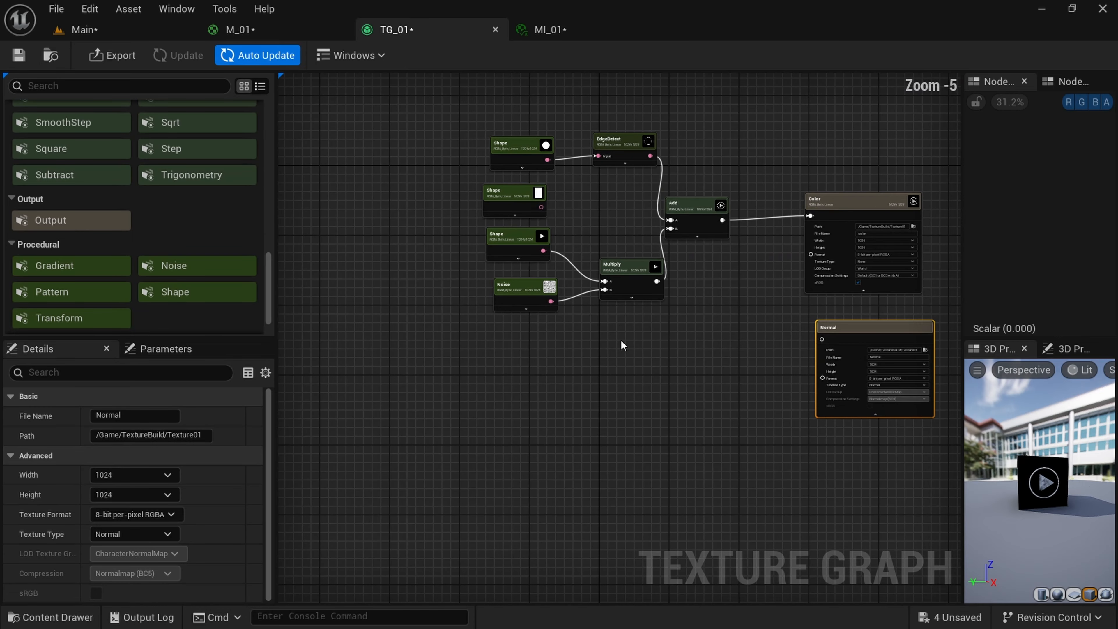
left_click_drag(464, 110, 689, 302)
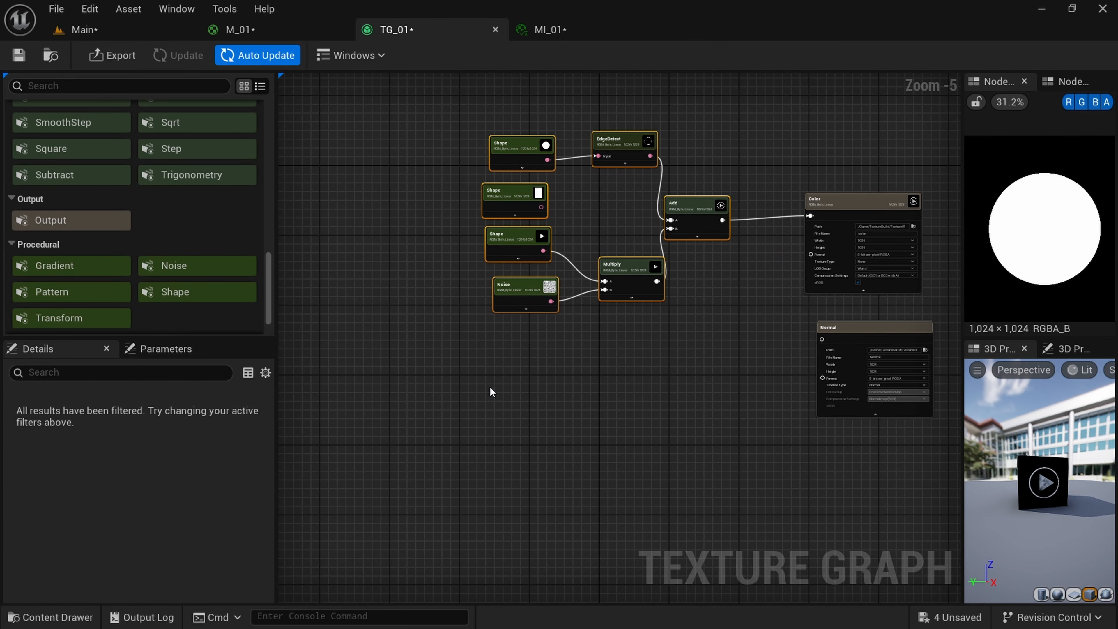
key("ctrl+v")
left_click_drag(632, 389, 585, 394)
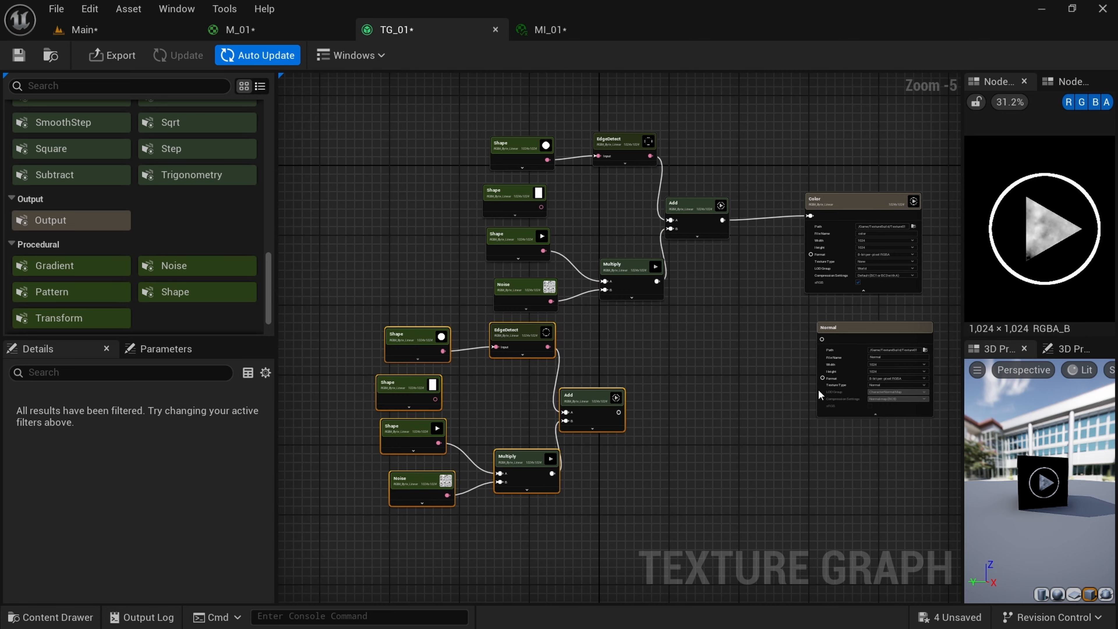
- Reposition the Normal output node beside the duplicated nodes and collapse its settings
scroll(817, 389, "up", 2)
left_click_drag(832, 293, 812, 338)
left_click(813, 451)
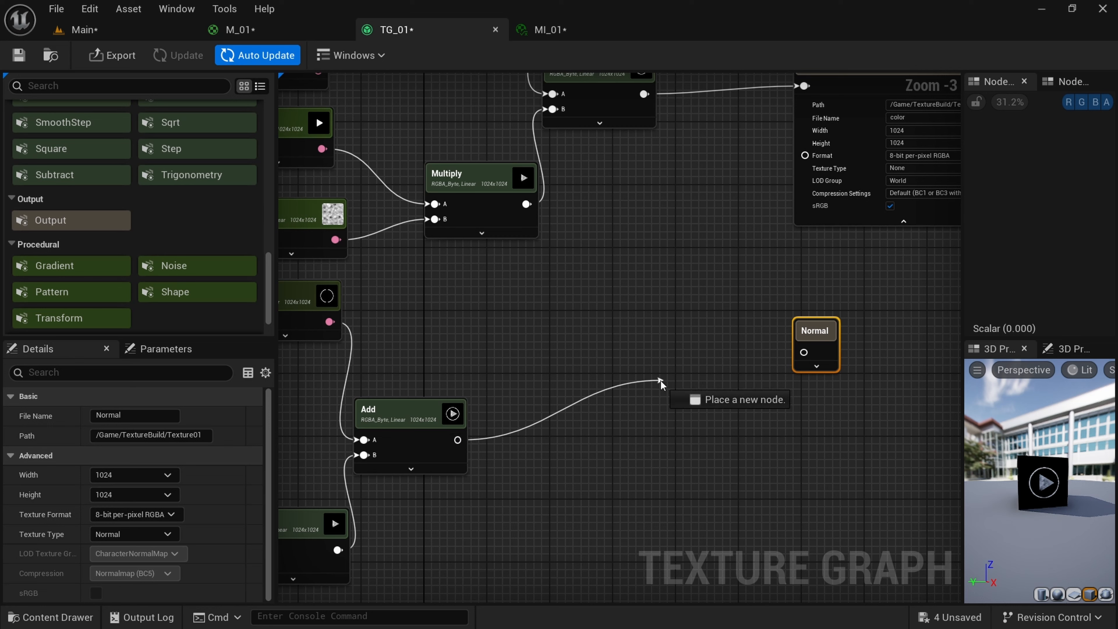
- Insert a NormalFromHeightMap node after the duplicated Add node and connect its output to the Normal output node
left_click_drag(659, 381, 545, 384)
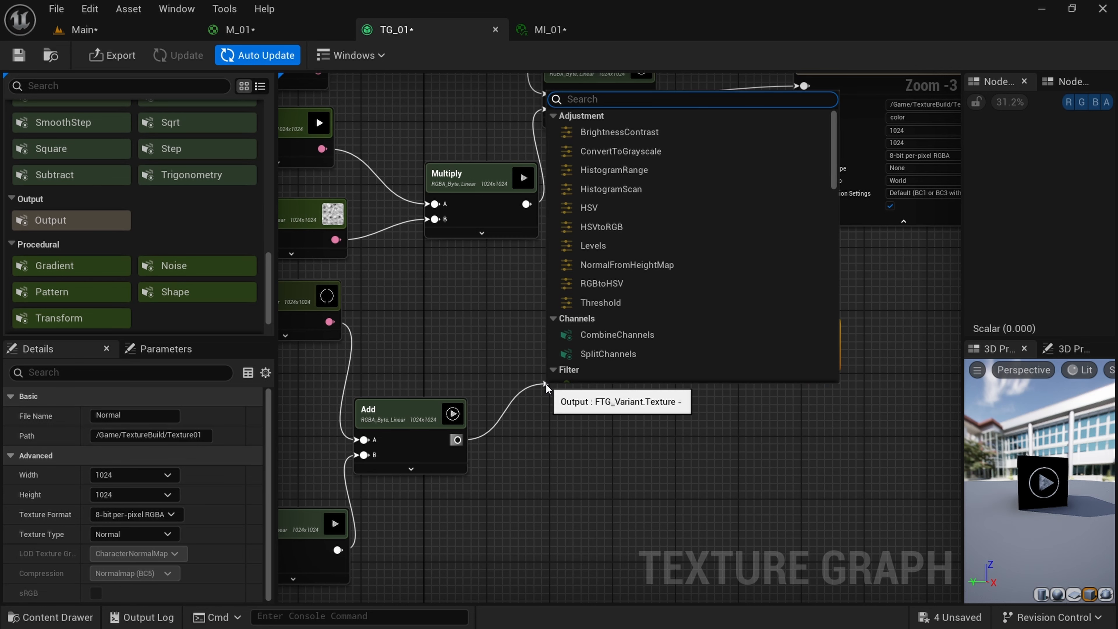
type("nor")
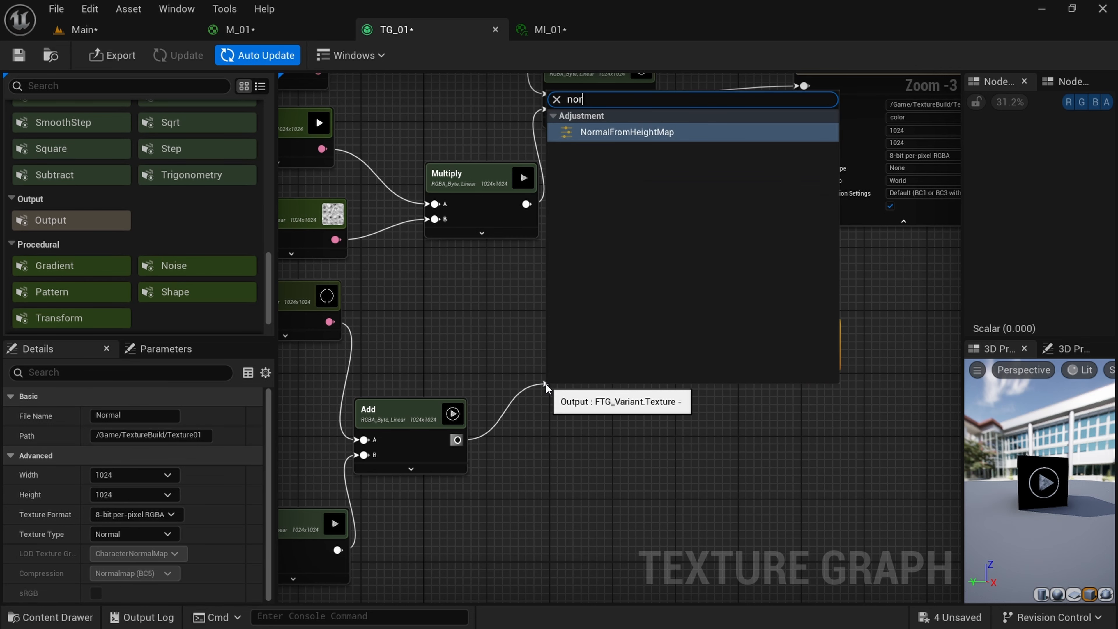
left_click(664, 142)
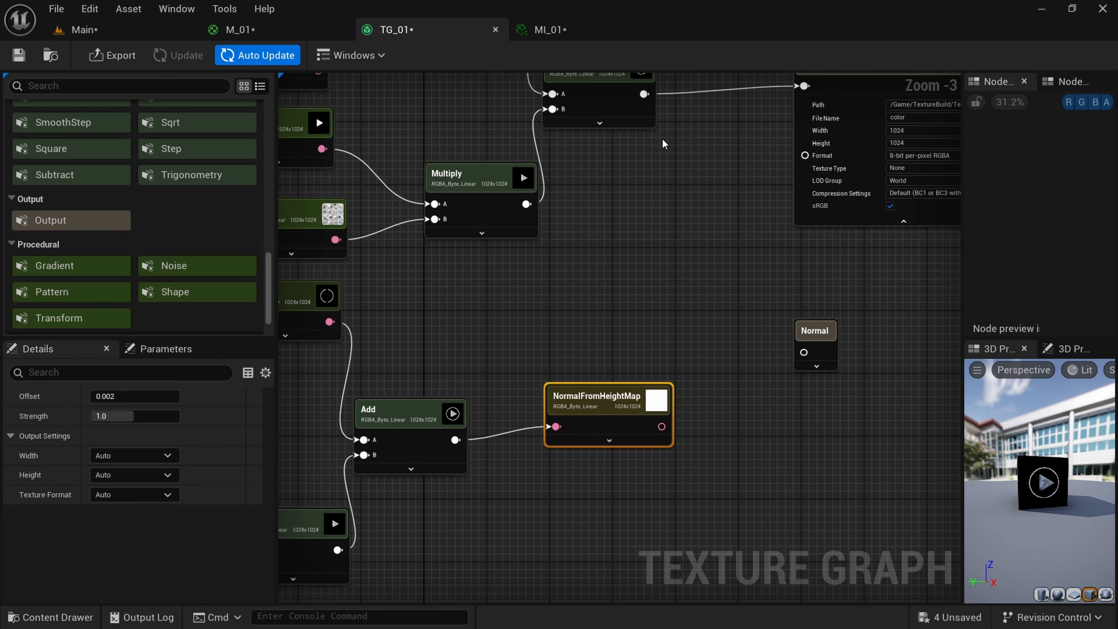
left_click_drag(661, 426, 801, 351)
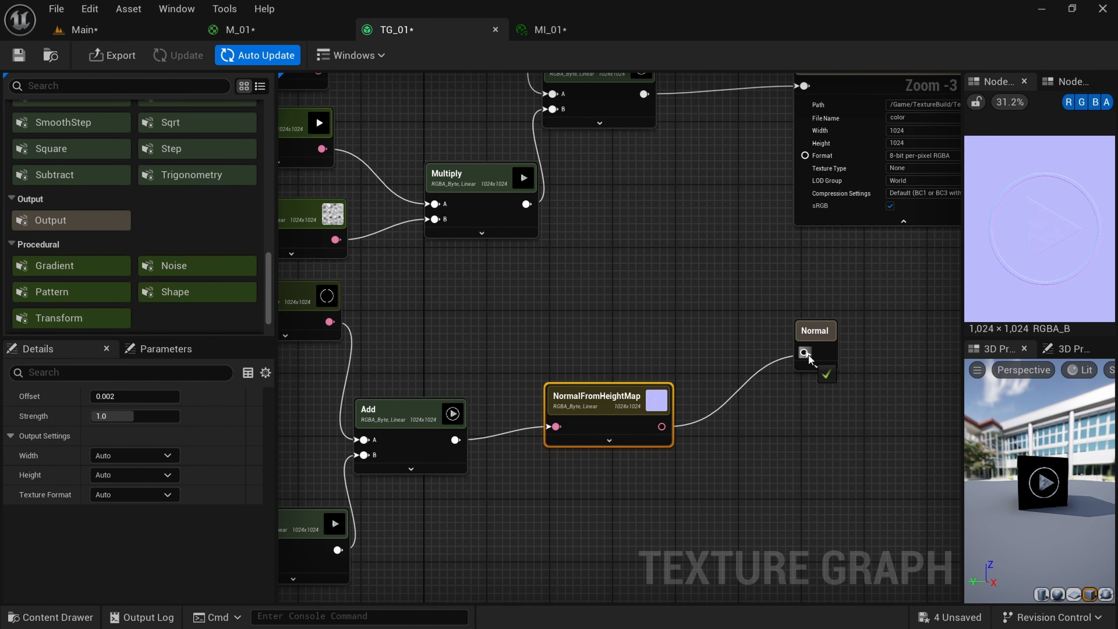
left_click(851, 367)
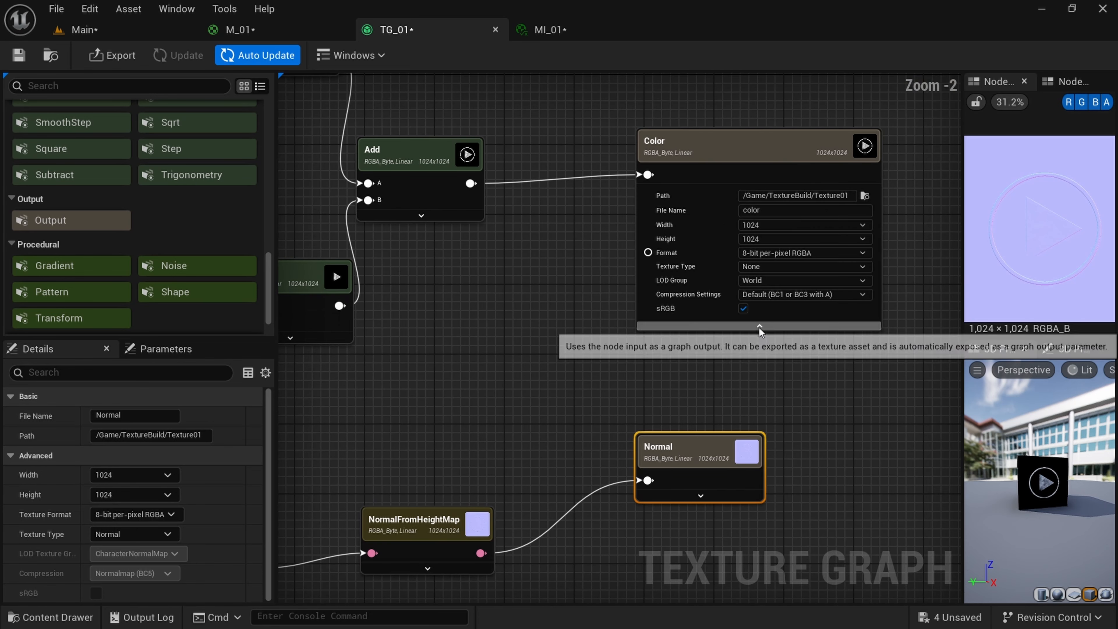
- Collapse the Color output node's settings and export both the Color and Normal outputs
left_click(759, 328)
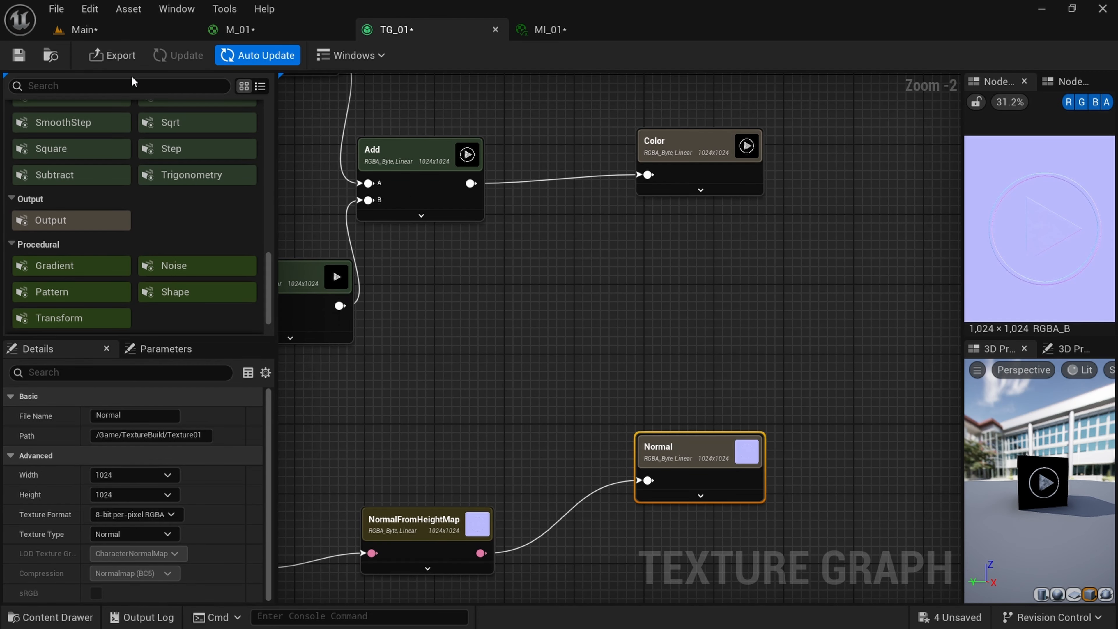
left_click(113, 55)
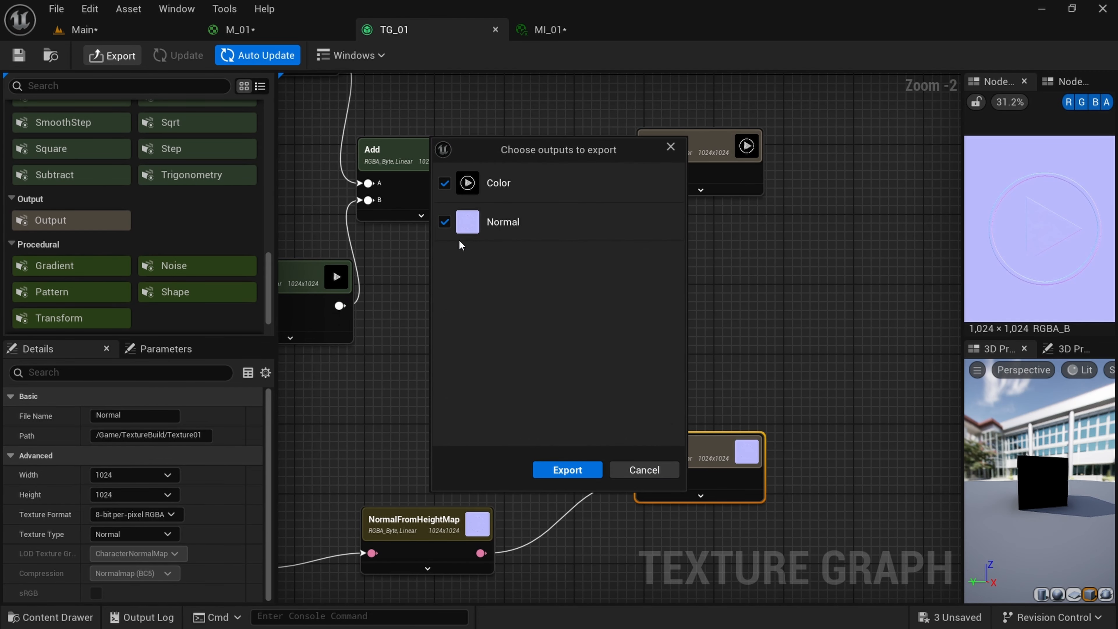
left_click(569, 471)
- Add the exported Normal texture from the Texture01 folder to the M_01 material graph, below the existing Texture Sample
left_click(94, 32)
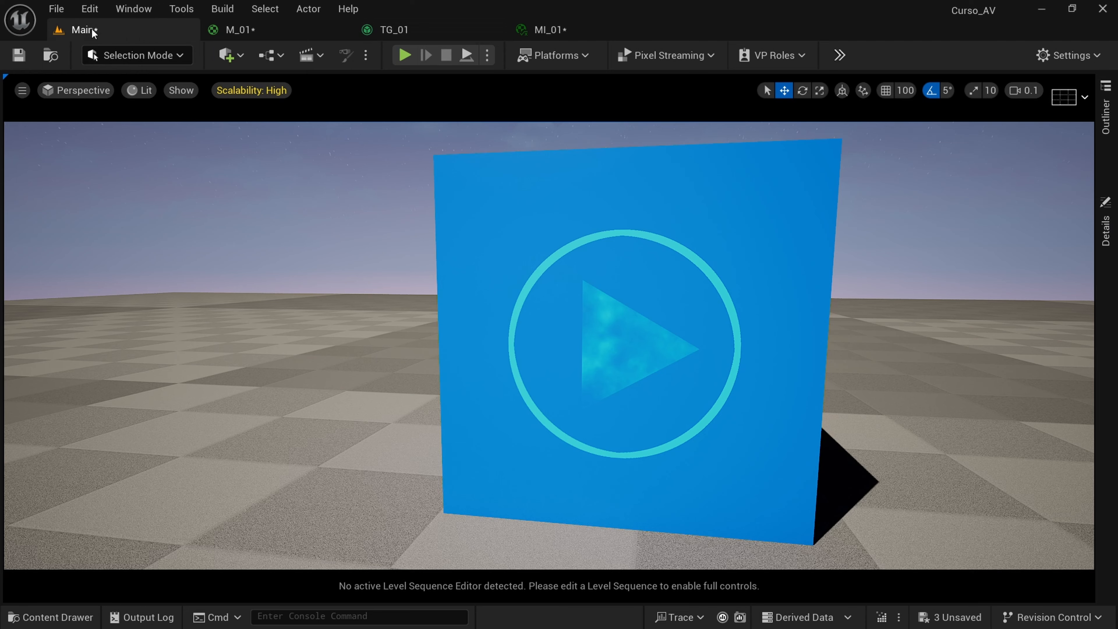
left_click(64, 615)
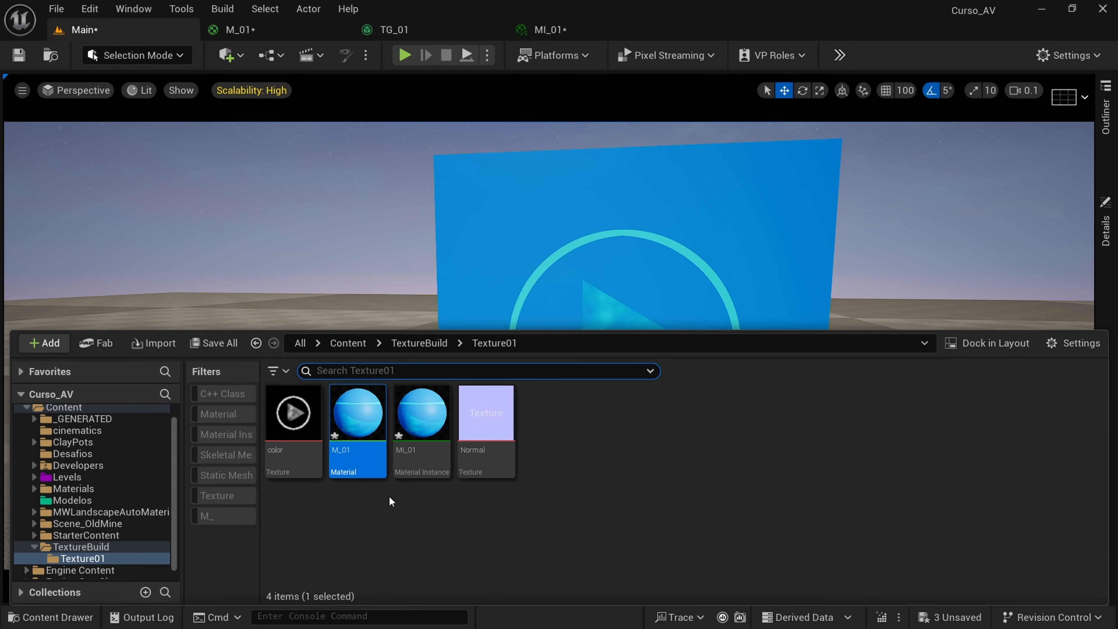
left_click(470, 437)
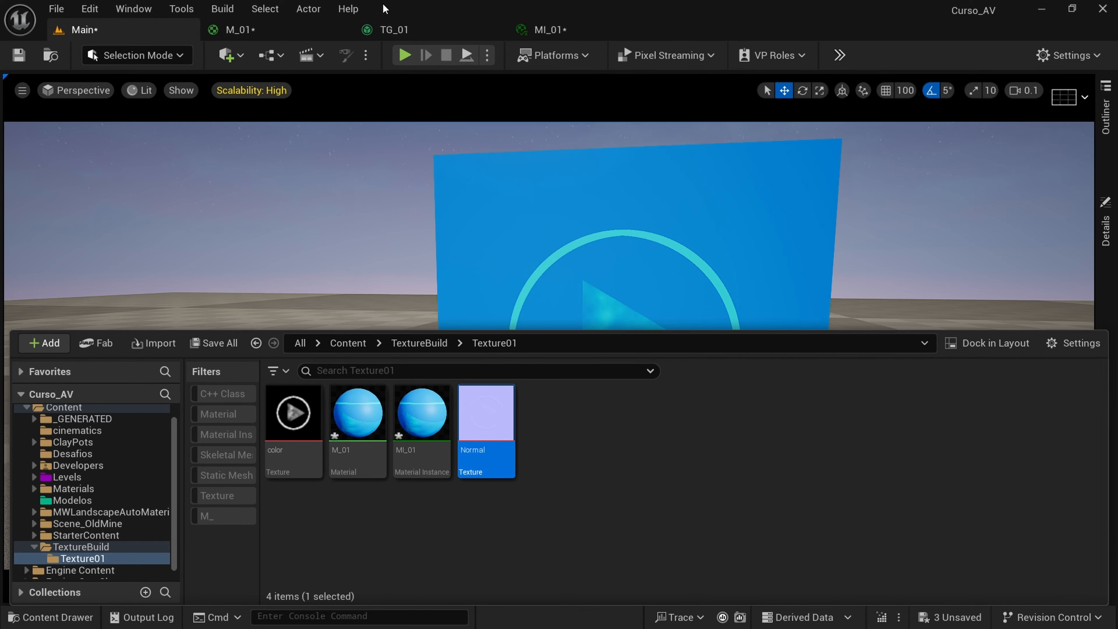
left_click(287, 31)
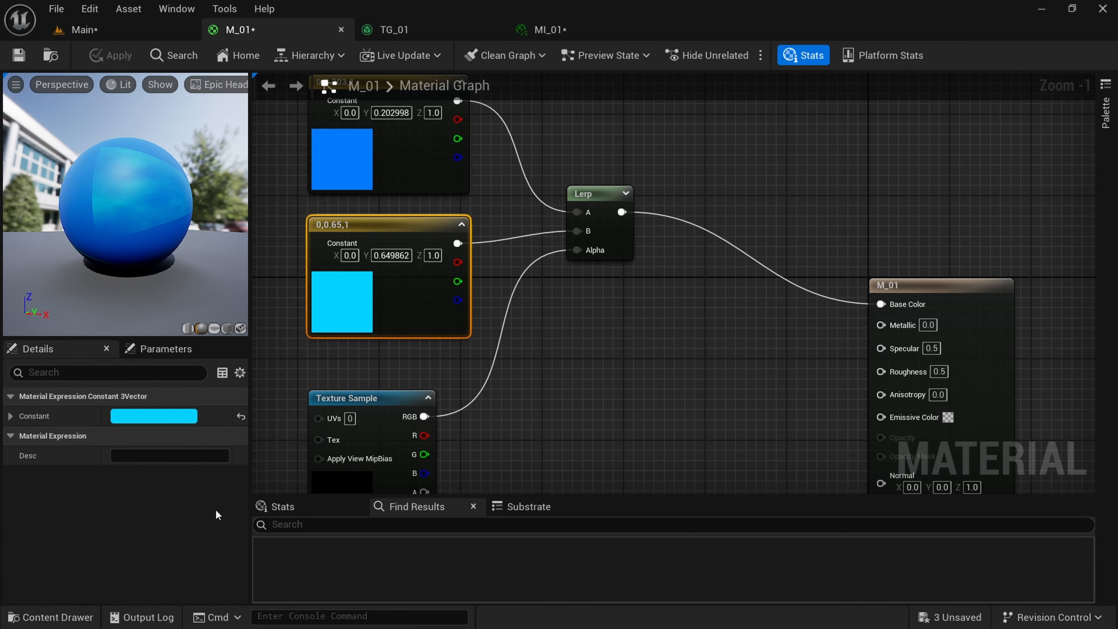
left_click(68, 614)
left_click_drag(484, 422, 609, 385)
scroll(634, 323, "down", 3)
right_click_drag(642, 343, 615, 180)
left_click_drag(592, 233, 561, 341)
scroll(653, 287, "up", 2)
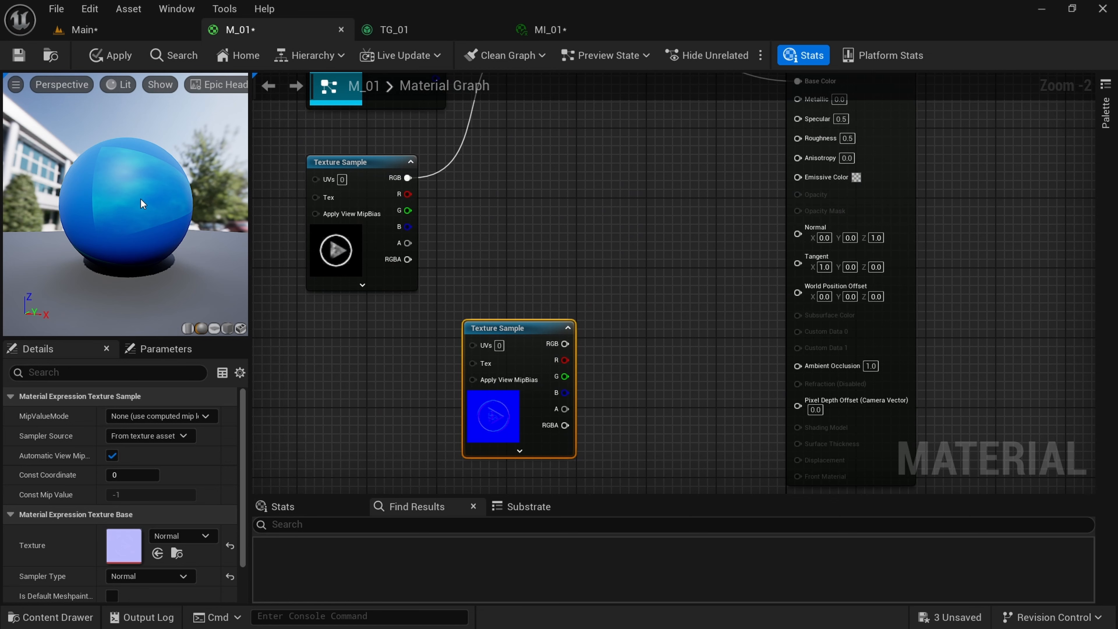
- Connect the normal Texture Sample's RGB output to M_01's Normal input and inspect the relief on the preview sphere and the level's cube
scroll(140, 200, "up", 5)
left_click_drag(139, 197, 196, 215)
right_click_drag(709, 329, 675, 379)
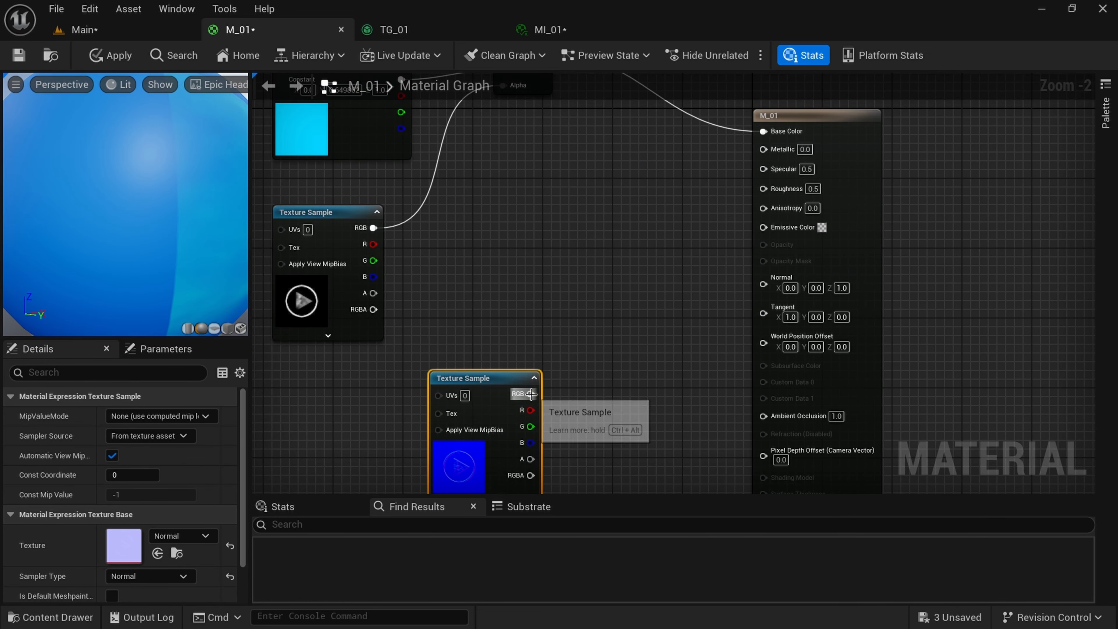
left_click_drag(530, 393, 775, 290)
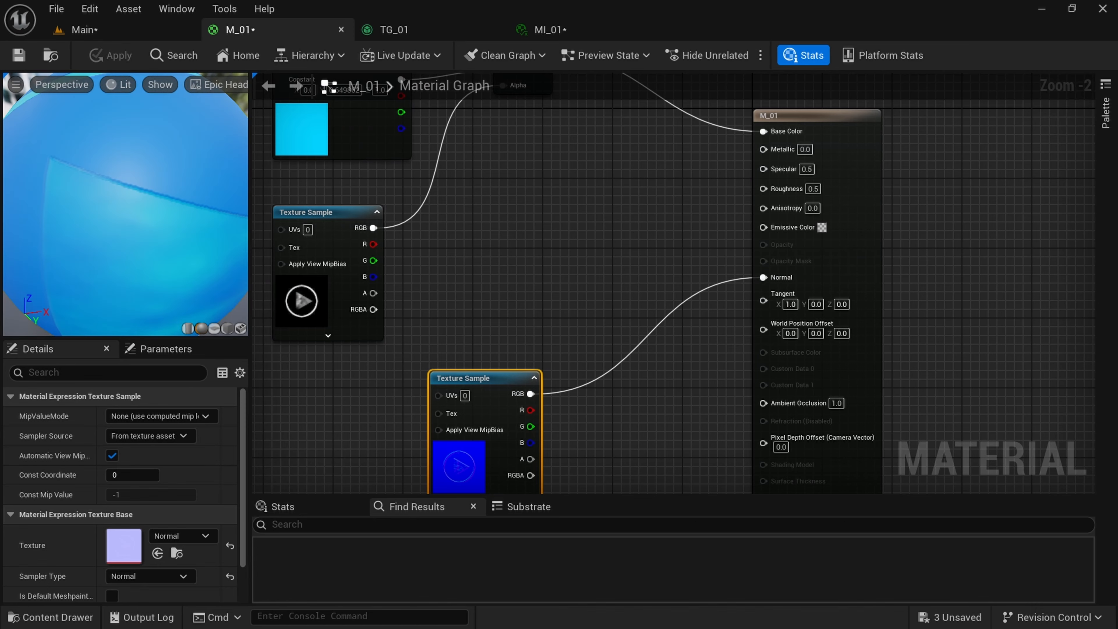
left_click_drag(132, 198, 181, 183)
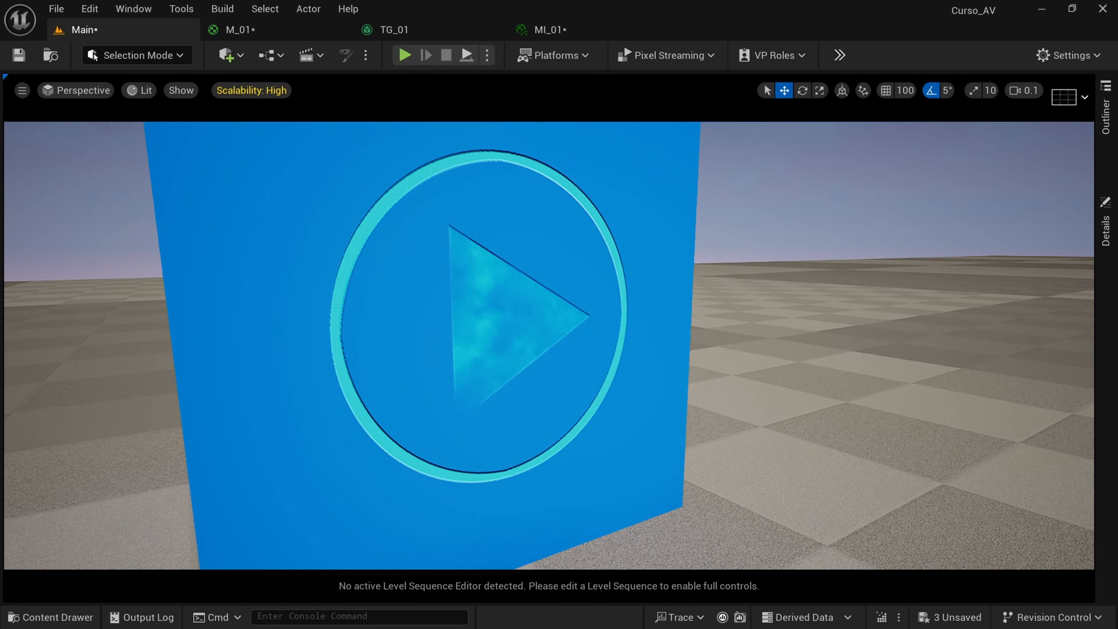
right_click_drag(548, 346, 589, 345)
- In the TG_01 graph, move the duplicated Shape, Noise, EdgeDetect, Multiply and Add nodes farther away from the NormalFromHeightMap node
left_click(423, 35)
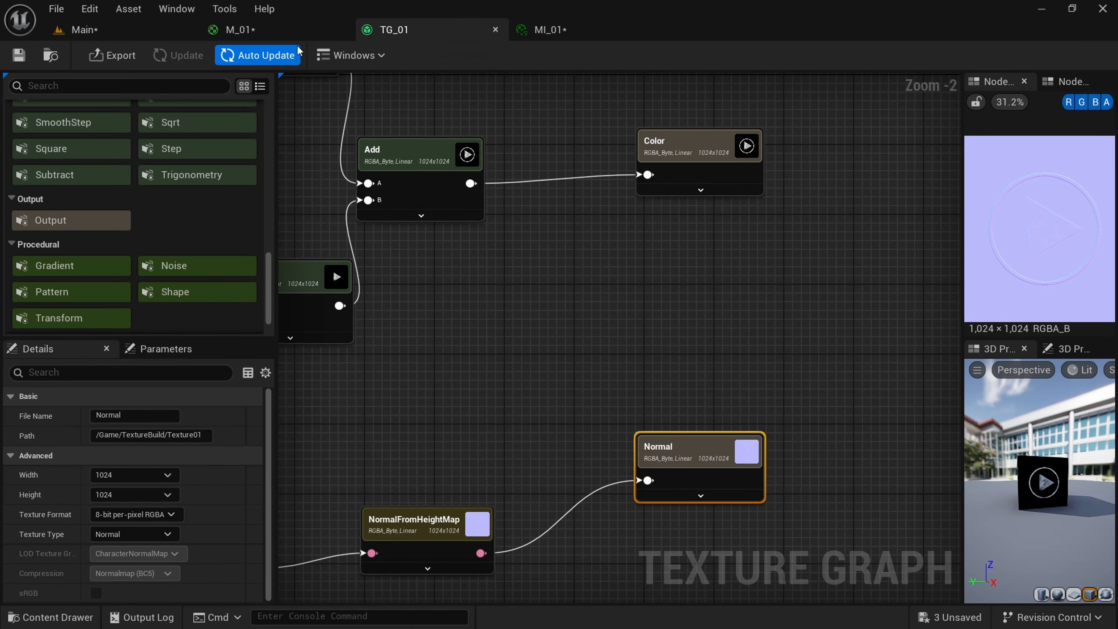
left_click(290, 34)
right_click_drag(571, 364, 650, 310)
left_click(403, 31)
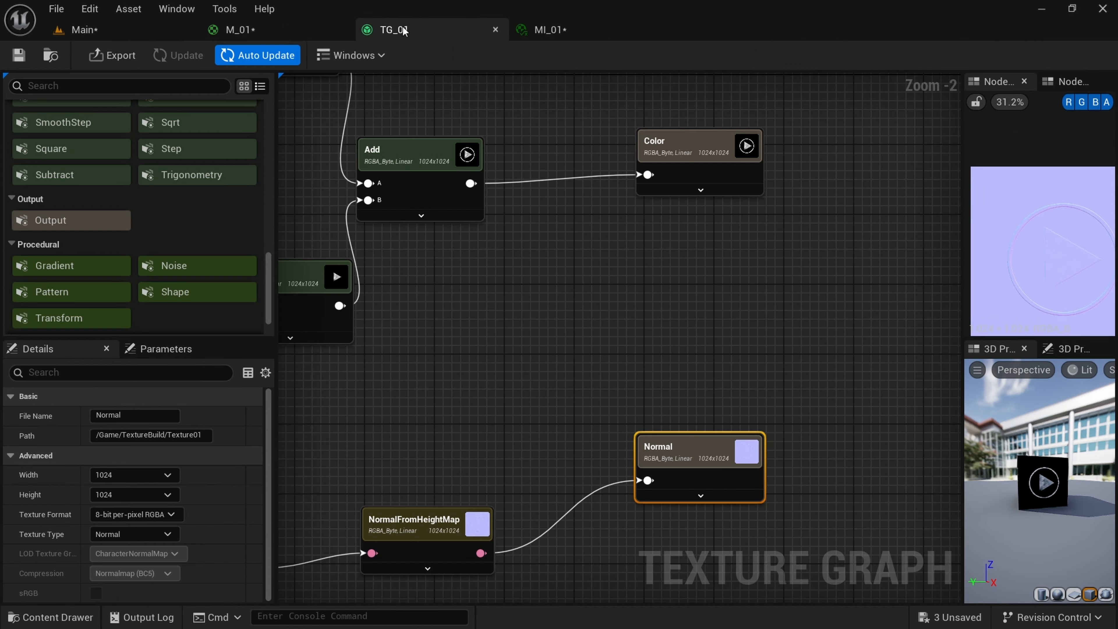
right_click_drag(625, 386, 718, 246)
scroll(463, 345, "up", 2)
right_click_drag(463, 345, 640, 282)
scroll(633, 281, "down", 3)
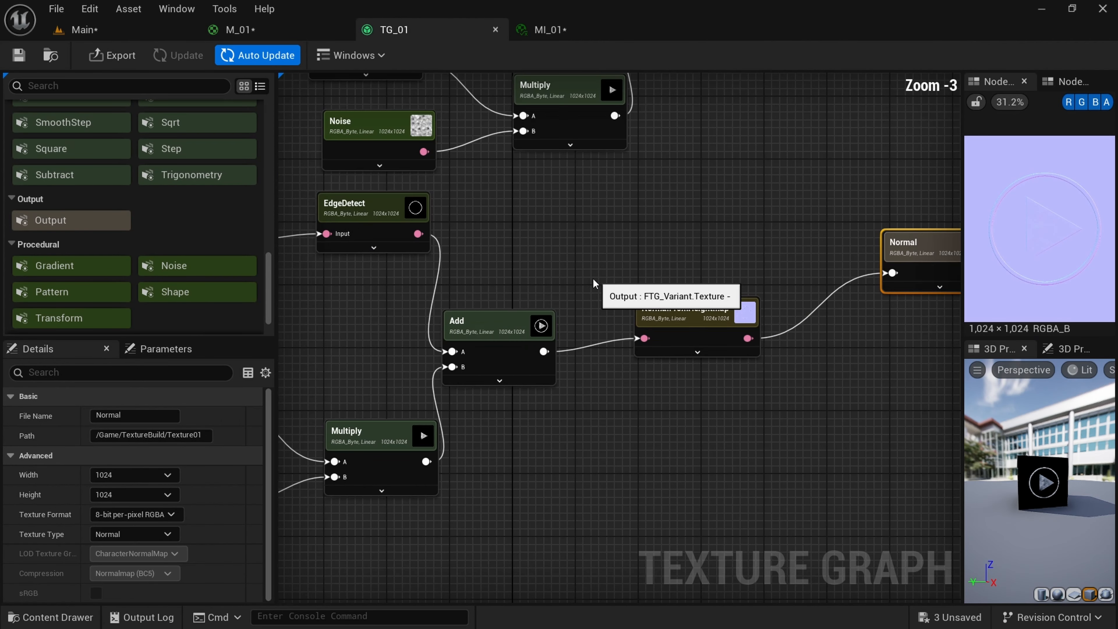
right_click_drag(542, 284, 672, 285)
scroll(666, 285, "down", 1)
left_click_drag(324, 224, 678, 470)
left_click_drag(634, 325, 522, 330)
scroll(625, 350, "up", 4)
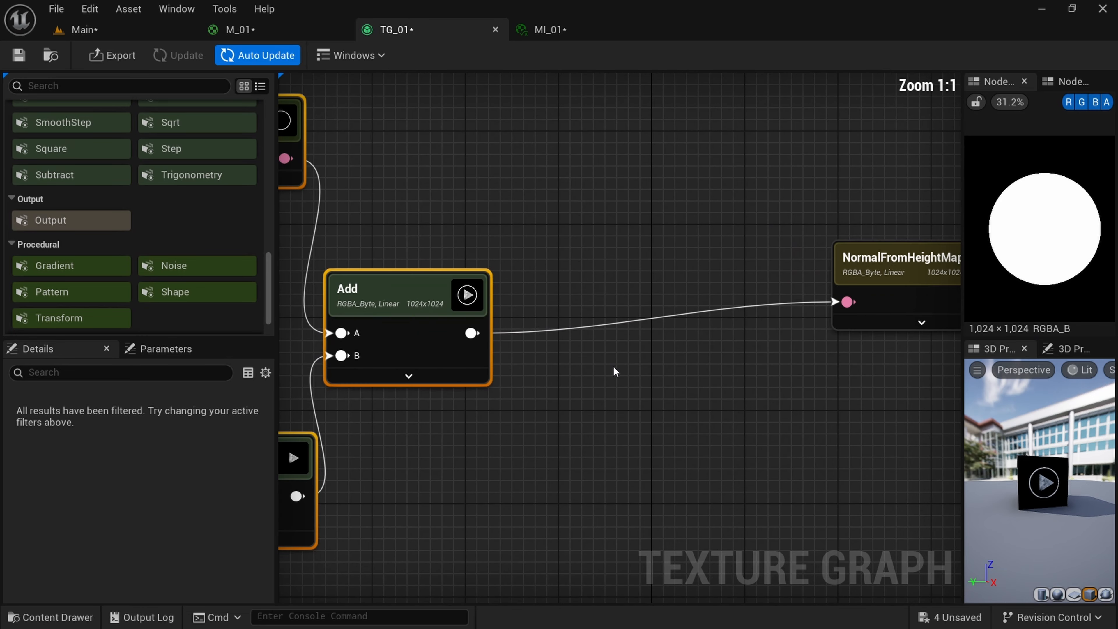
- Insert an Invert node between the duplicated Add node and the NormalFromHeightMap node
left_click_drag(562, 373, 562, 374)
type("in")
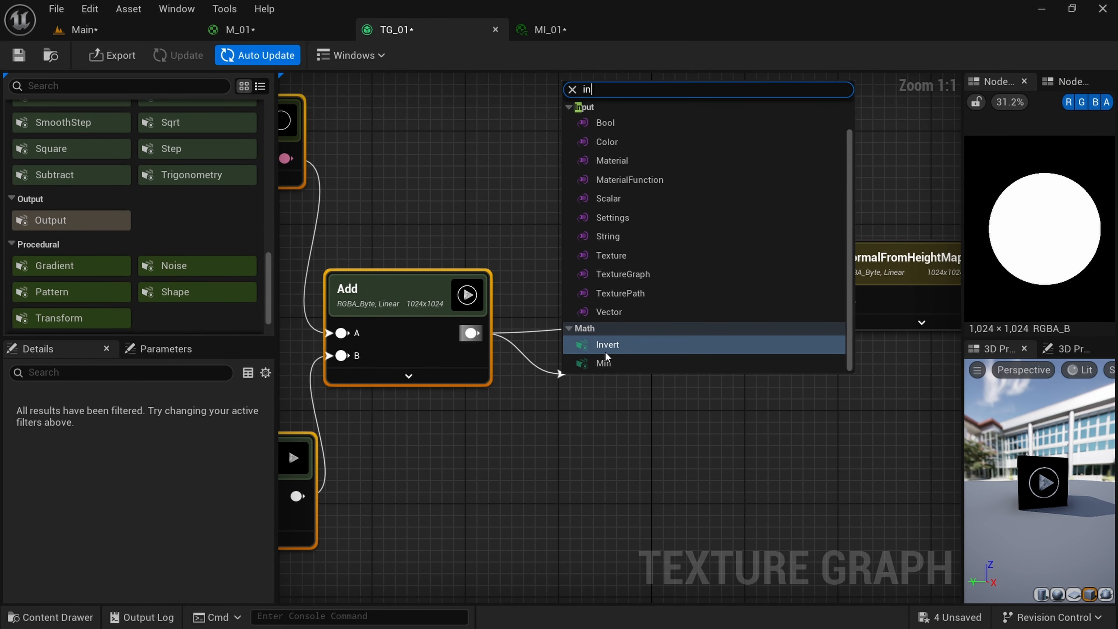
left_click(605, 348)
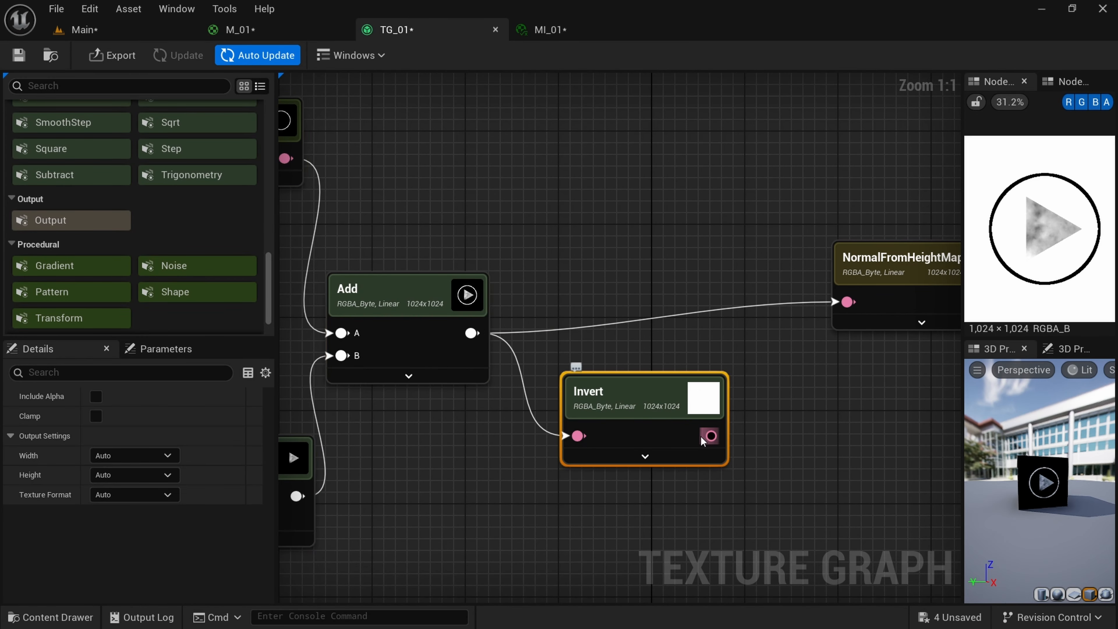
left_click_drag(710, 436, 839, 305)
right_click_drag(788, 380, 701, 379)
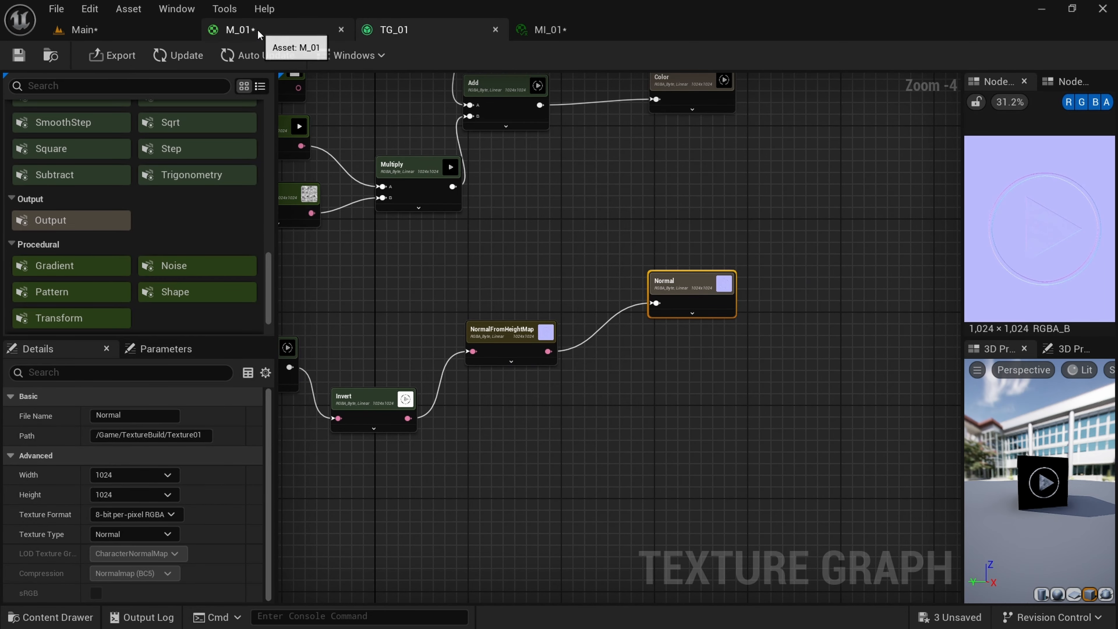
- Move M_01's normal Texture Sample closer to the material's Normal input and check the relief on the preview sphere and the level's cube
left_click(256, 28)
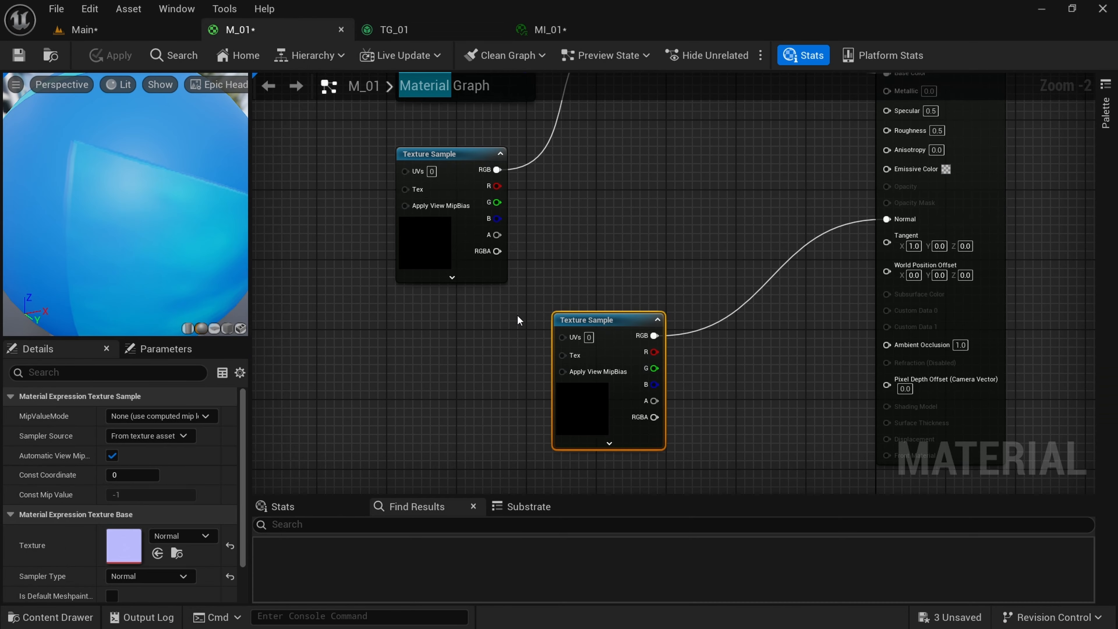
left_click_drag(149, 249, 132, 211)
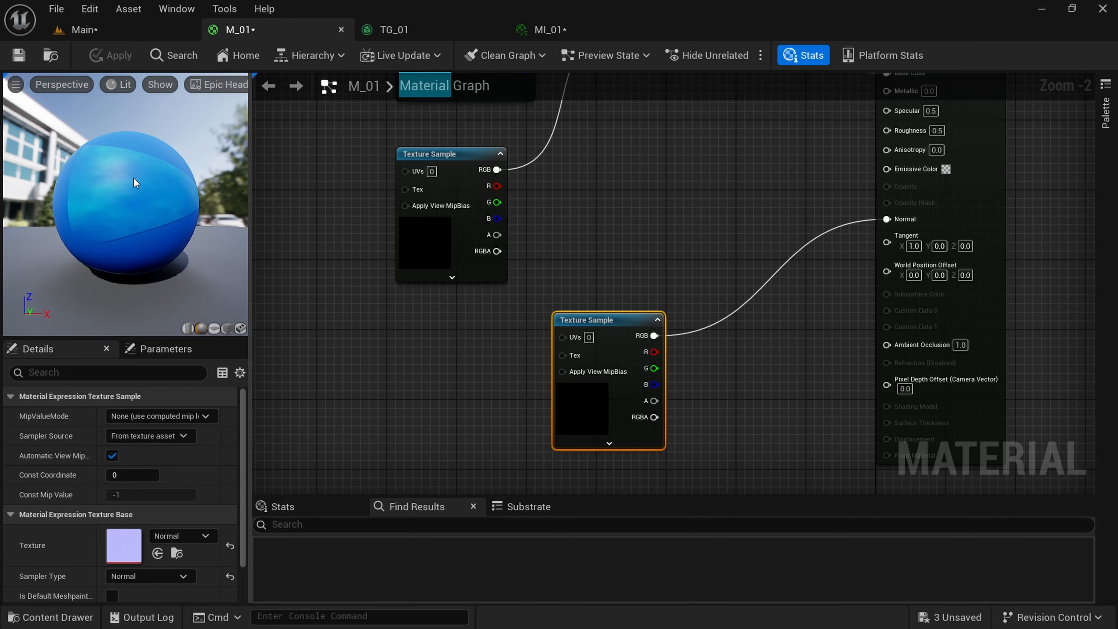
left_click(84, 29)
scroll(536, 349, "down", 4)
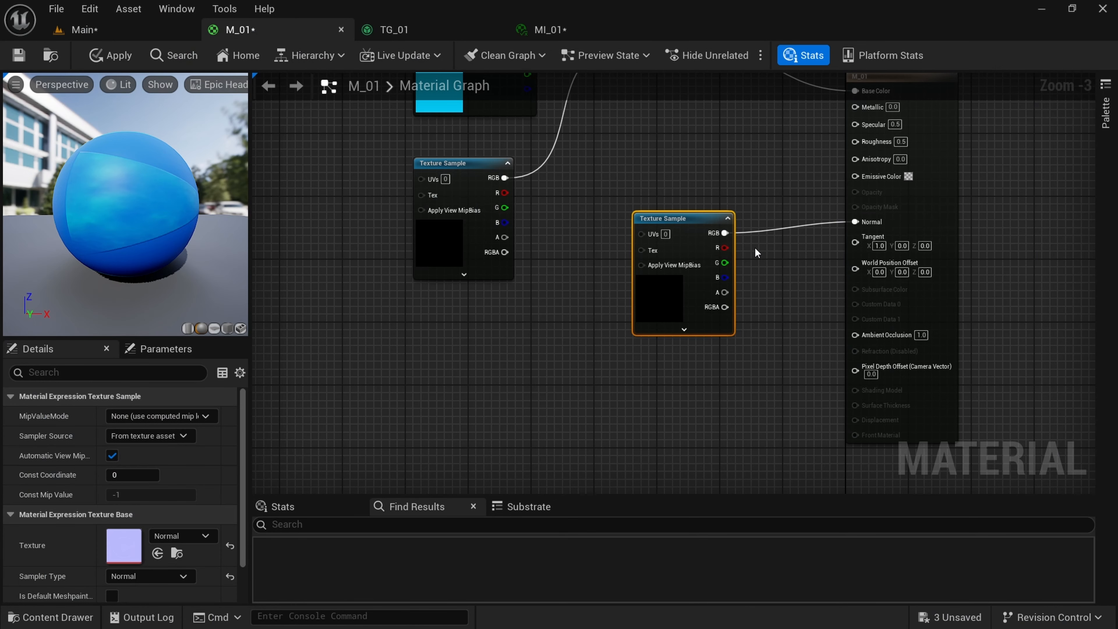
right_click_drag(690, 137, 642, 264)
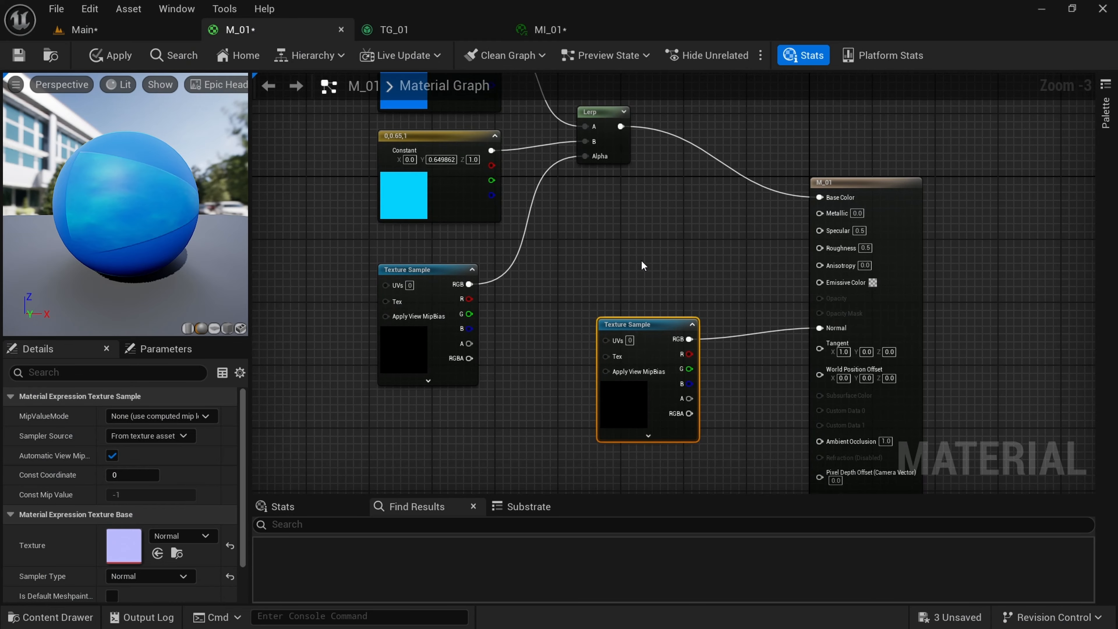
mouse_move(204, 230)
left_mouse_down()
mouse_move(184, 231)
mouse_move(205, 230)
left_mouse_up()
right_click_drag(783, 323, 794, 400)
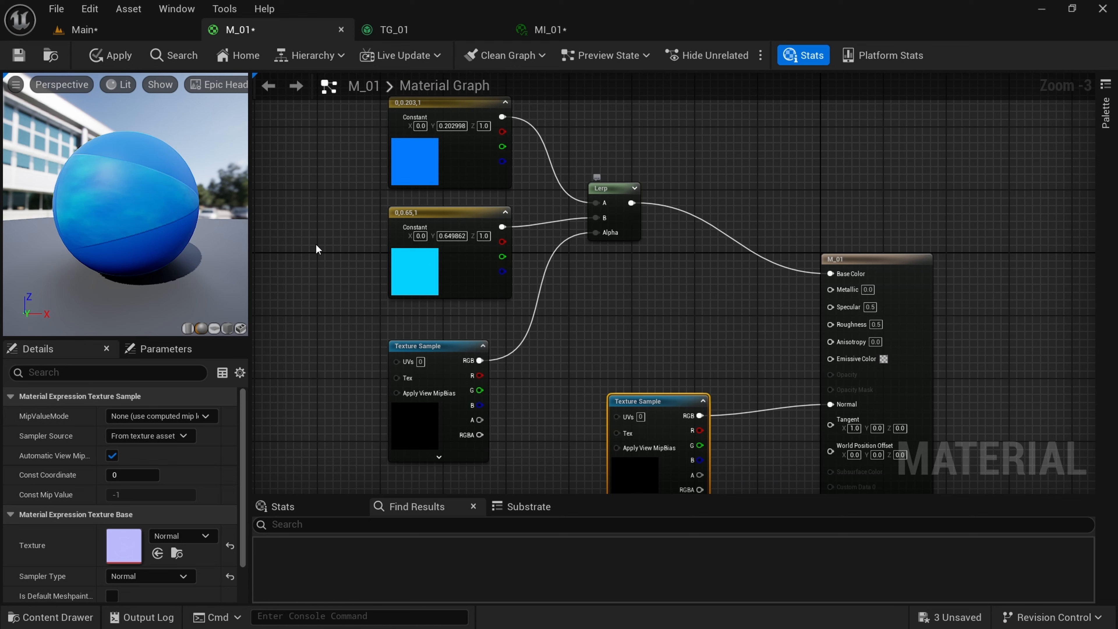
mouse_move(172, 207)
left_mouse_down()
mouse_move(189, 220)
mouse_move(172, 202)
left_mouse_up()
left_click(138, 28)
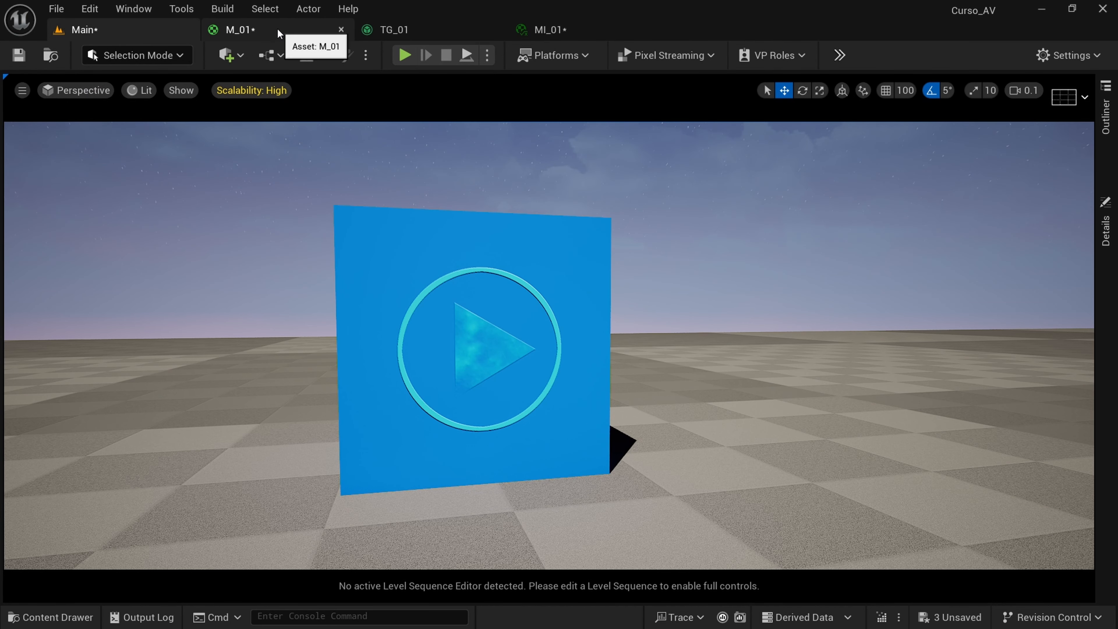
- Add a new Output node to the TG_01 graph below the Normal output and name it Emissivo
left_click(429, 30)
scroll(718, 348, "up", 5)
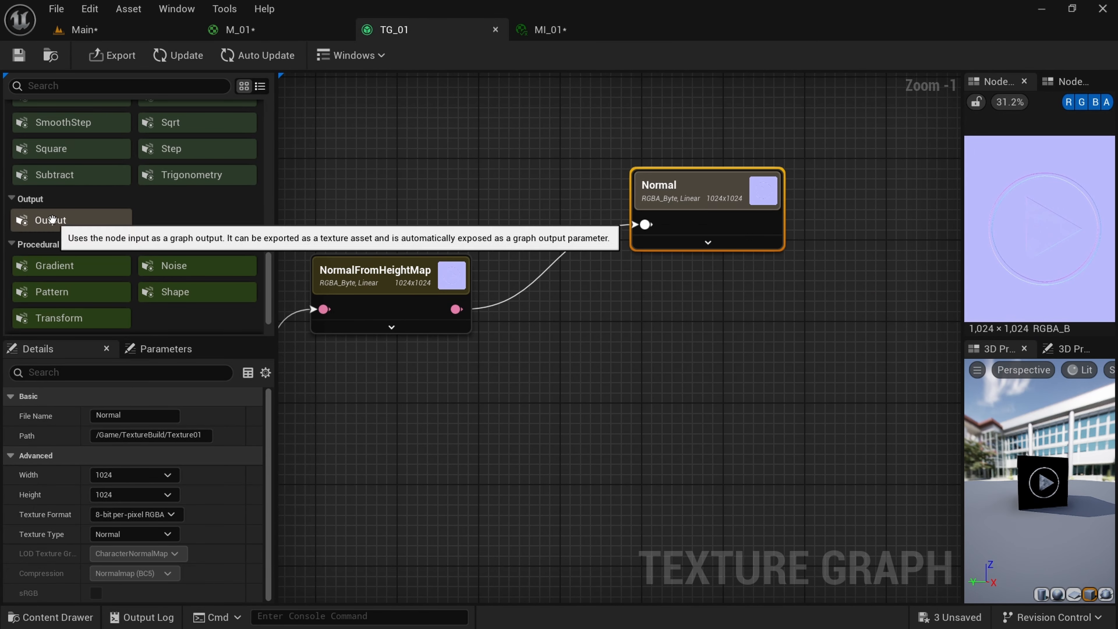
left_click_drag(51, 220, 654, 367)
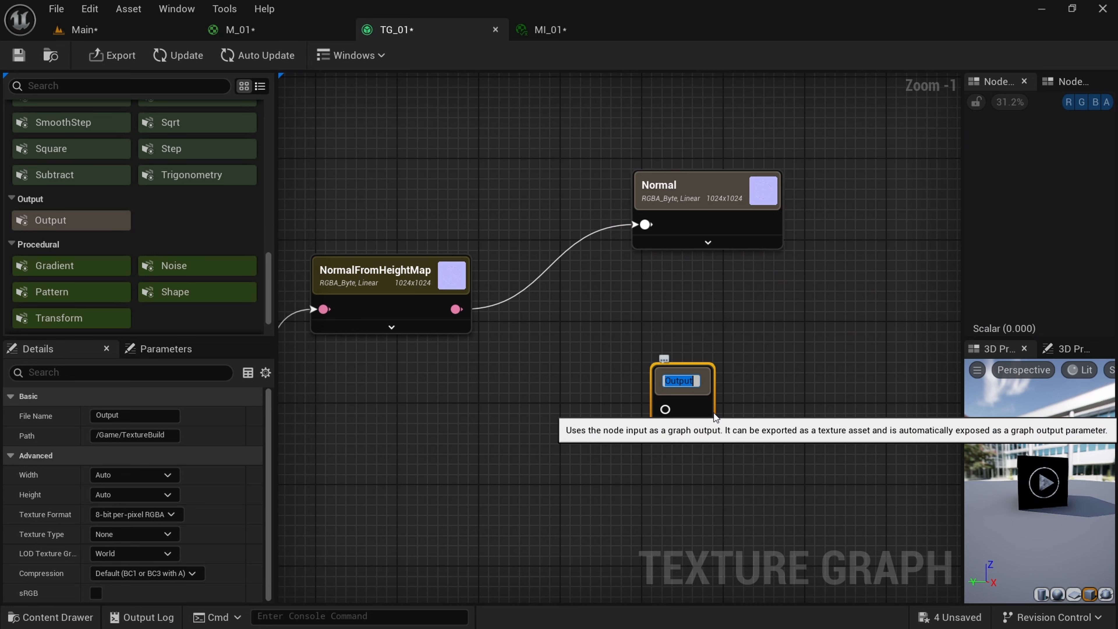
type("Emiss")
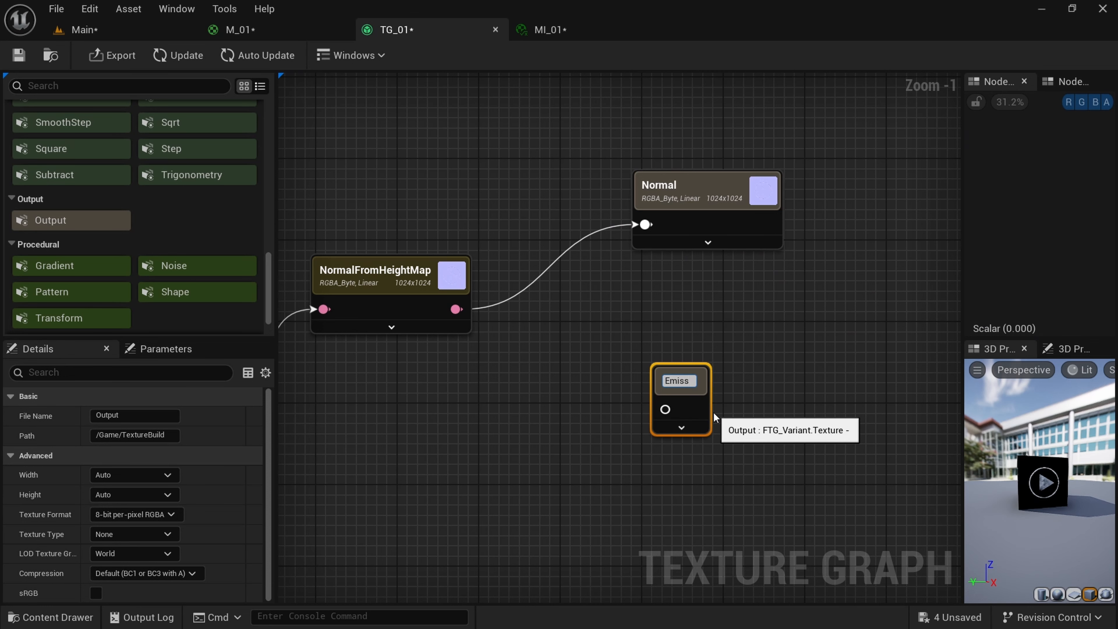
type("ivo")
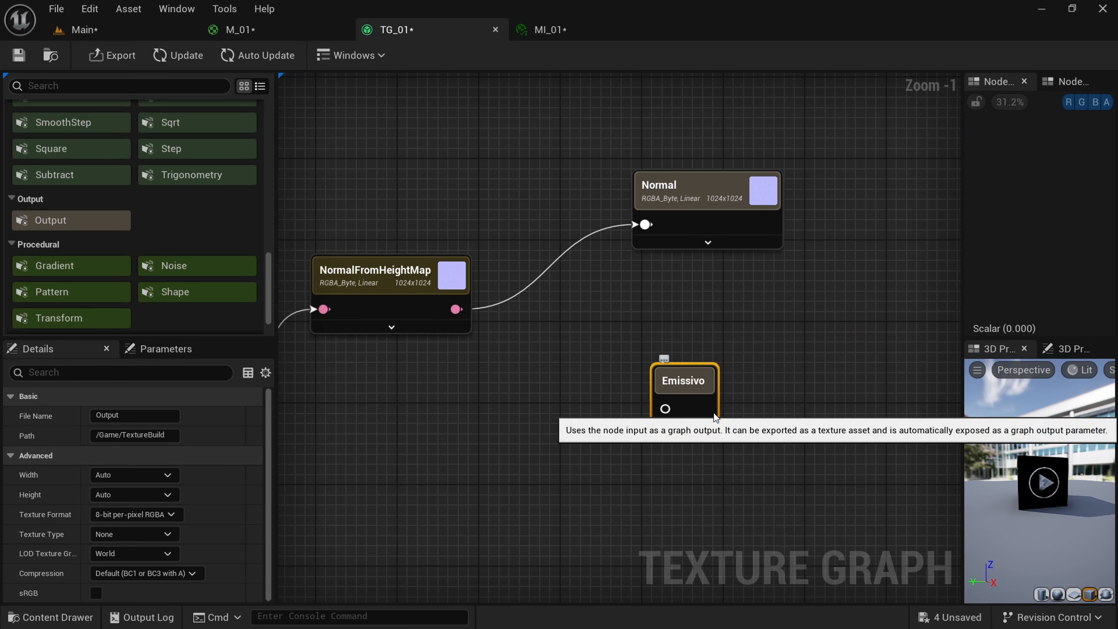
- Set the Emissivo output's path to /Game/TextureBuild/Texture01 and its file name to Emisivo
left_click(685, 427)
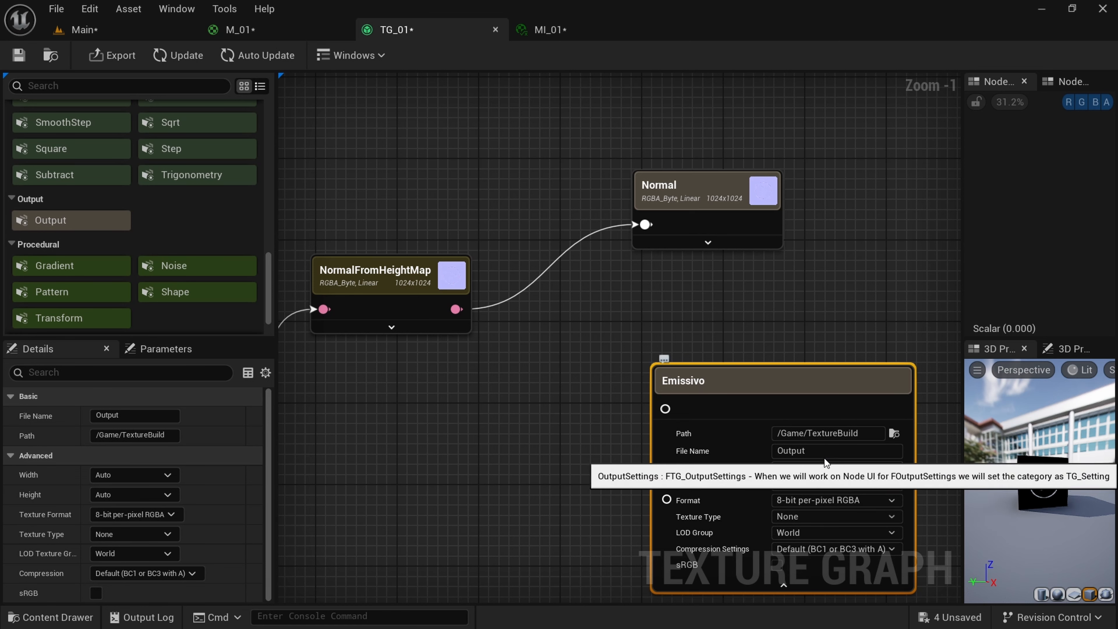
left_click(856, 434)
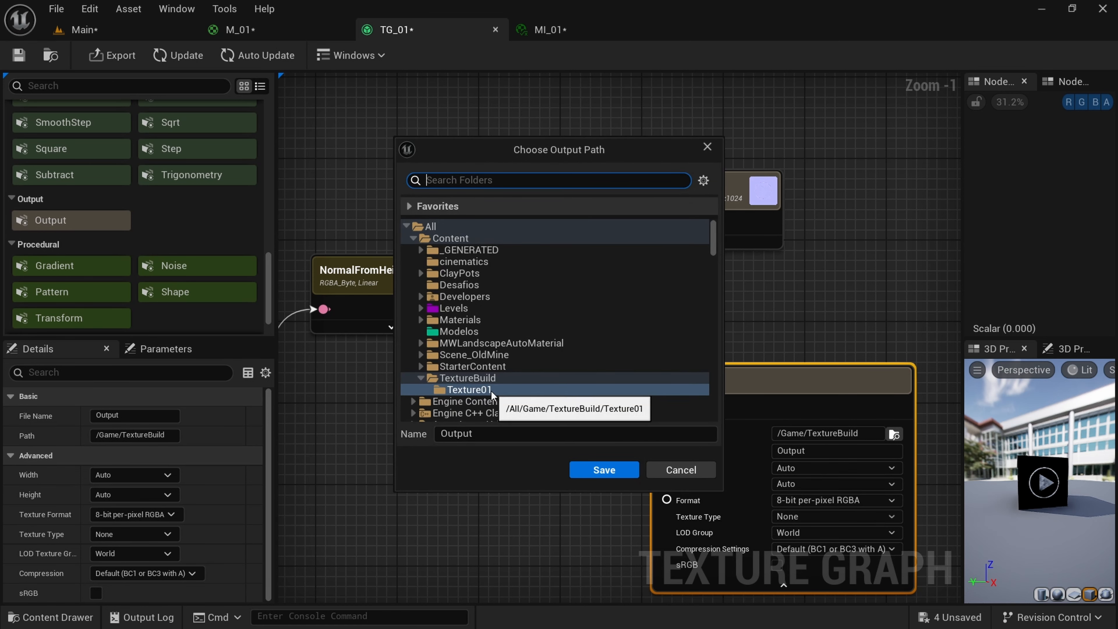
left_click(602, 465)
left_click(805, 450)
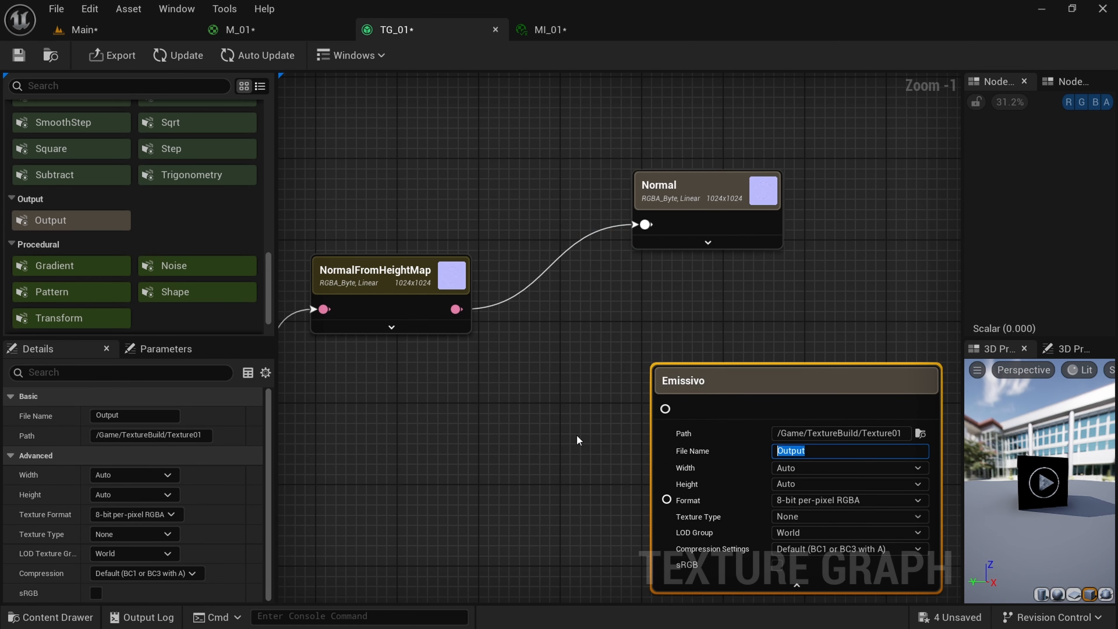
type("Emisivo")
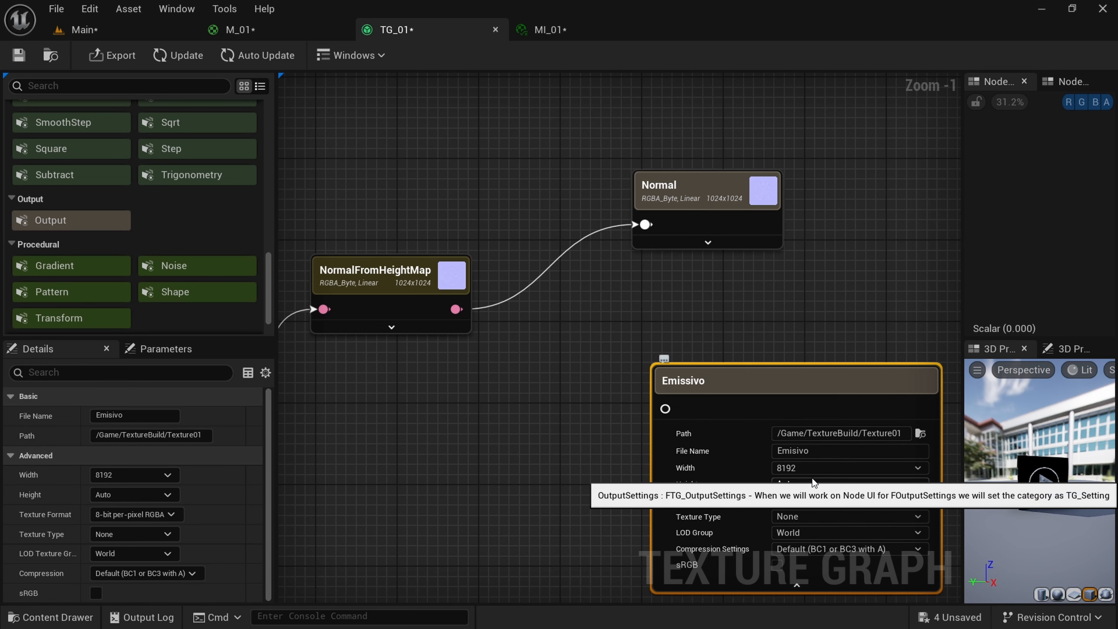
- Set the Emissivo output's width and height to 1024
left_click(811, 467)
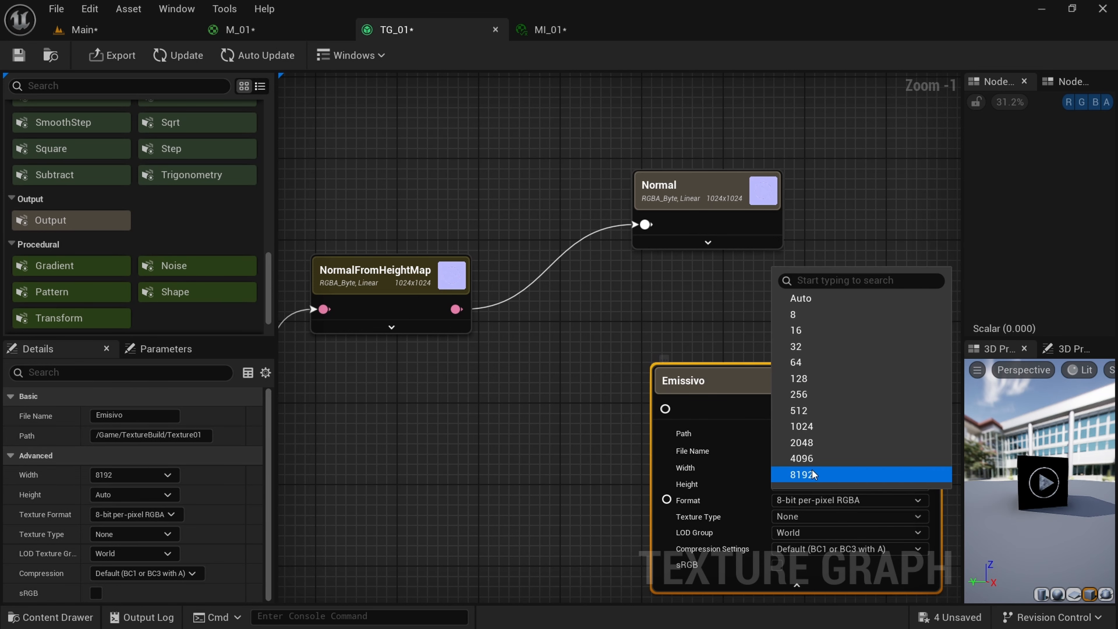
left_click(819, 426)
left_click(814, 486)
left_click(813, 487)
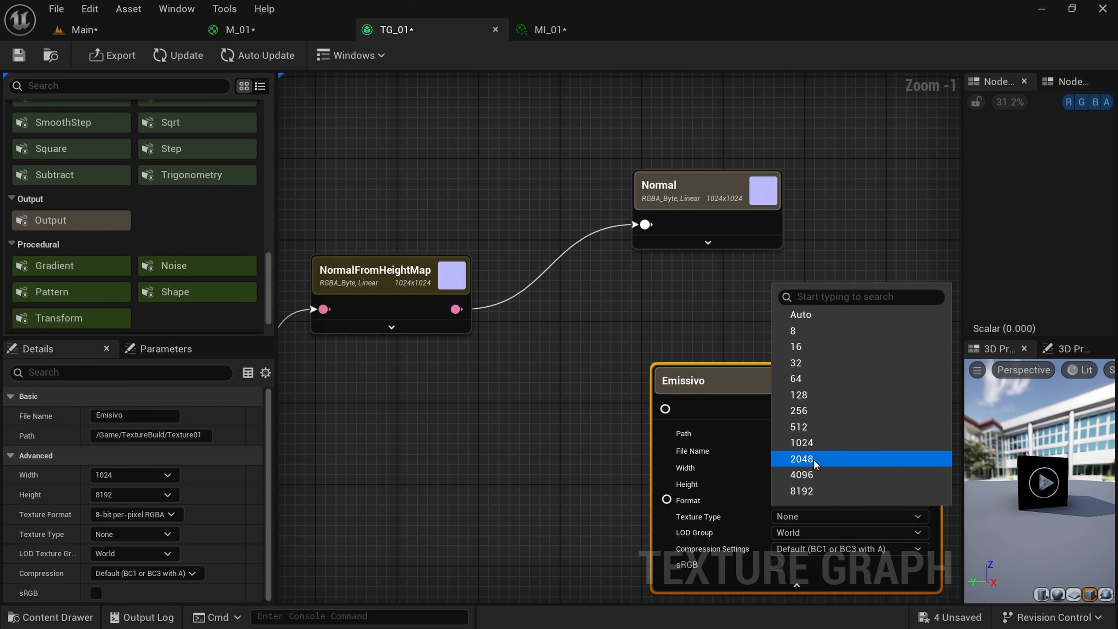
left_click(814, 443)
- Set the Emissivo output's texture type to Emissive and collapse the node's settings
scroll(748, 445, "down", 3)
scroll(730, 456, "up", 4)
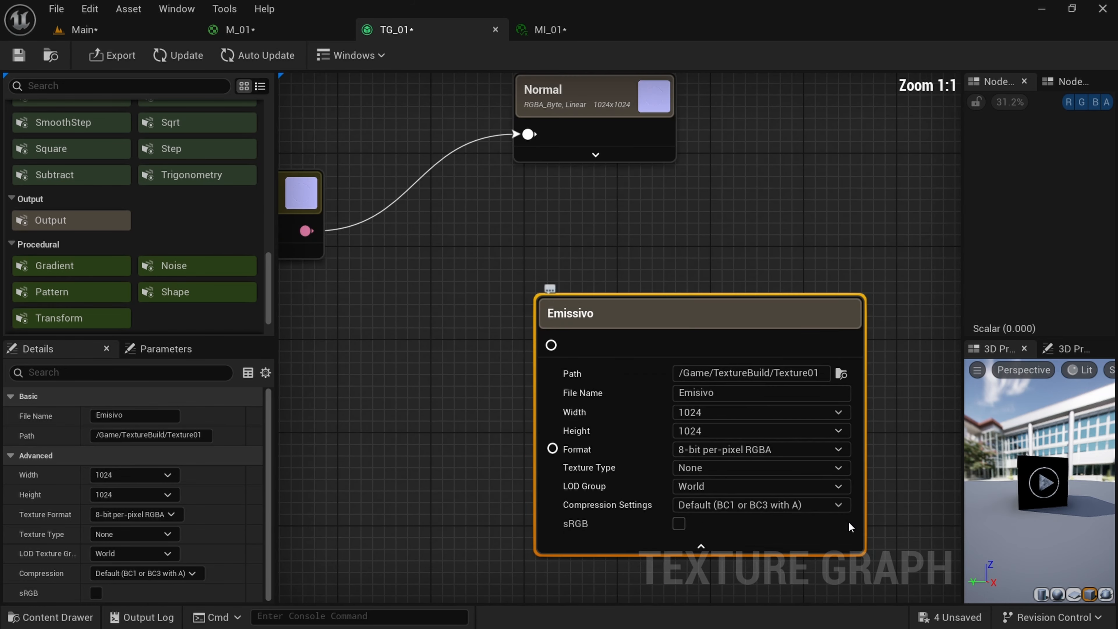
left_click(709, 468)
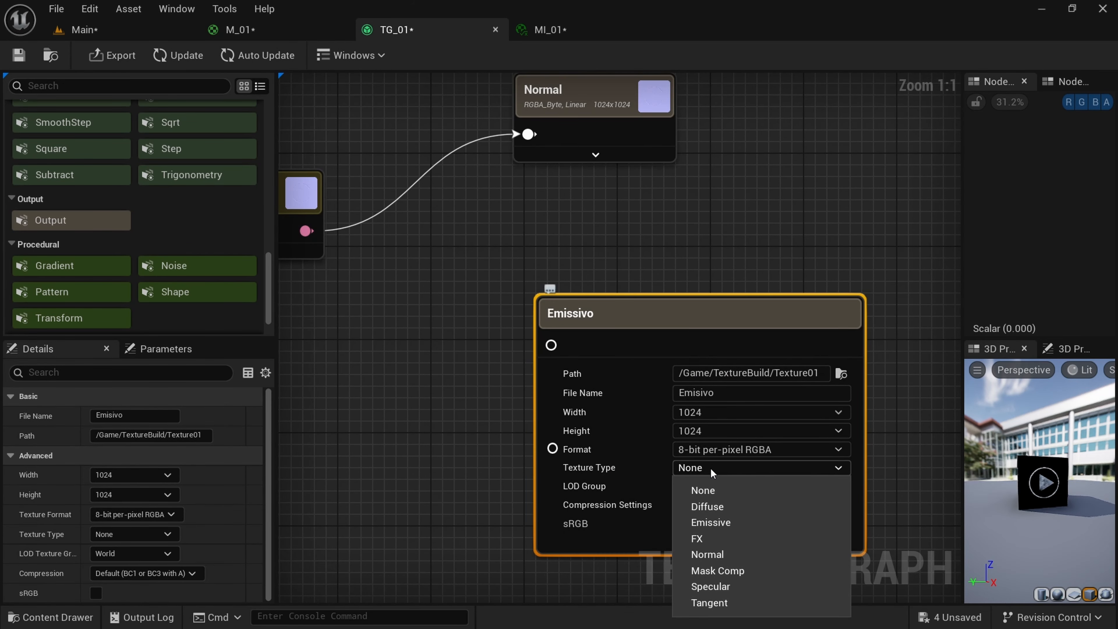
left_click(718, 521)
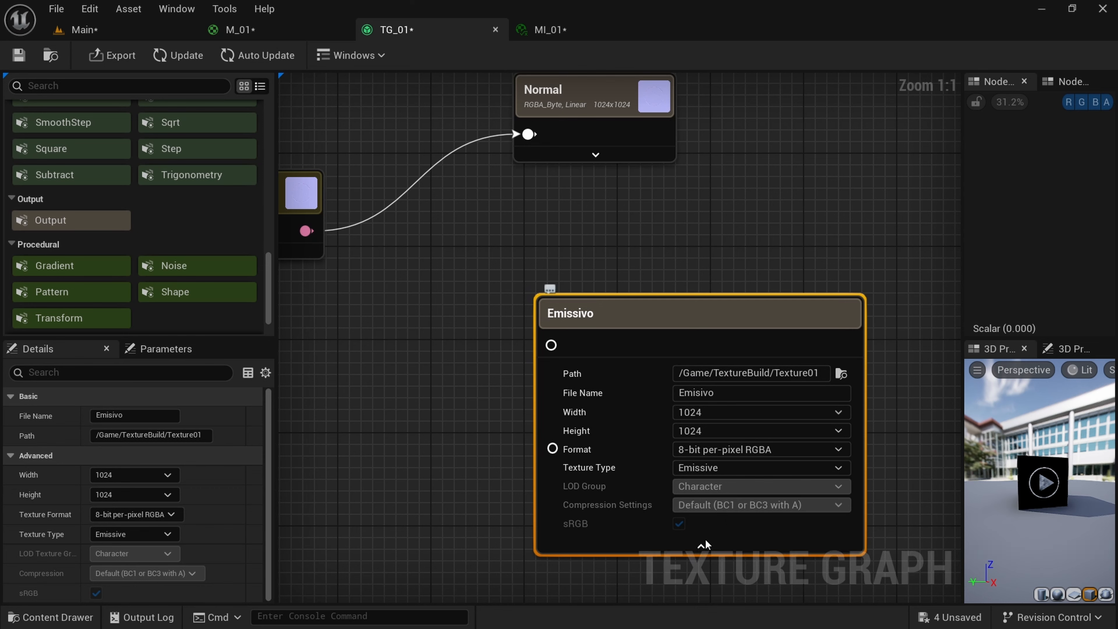
right_click_drag(485, 427, 595, 435)
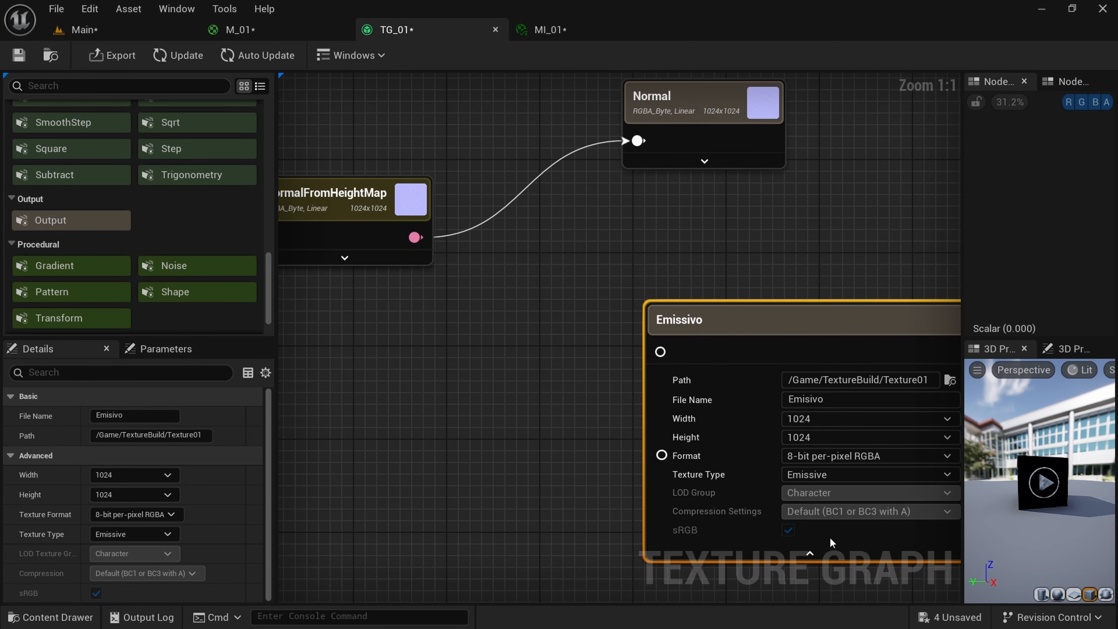
left_click(813, 551)
- Connect the triangle Shape node of the duplicated group to the Emissivo output's input
right_click_drag(531, 375, 622, 437)
scroll(622, 437, "down", 4)
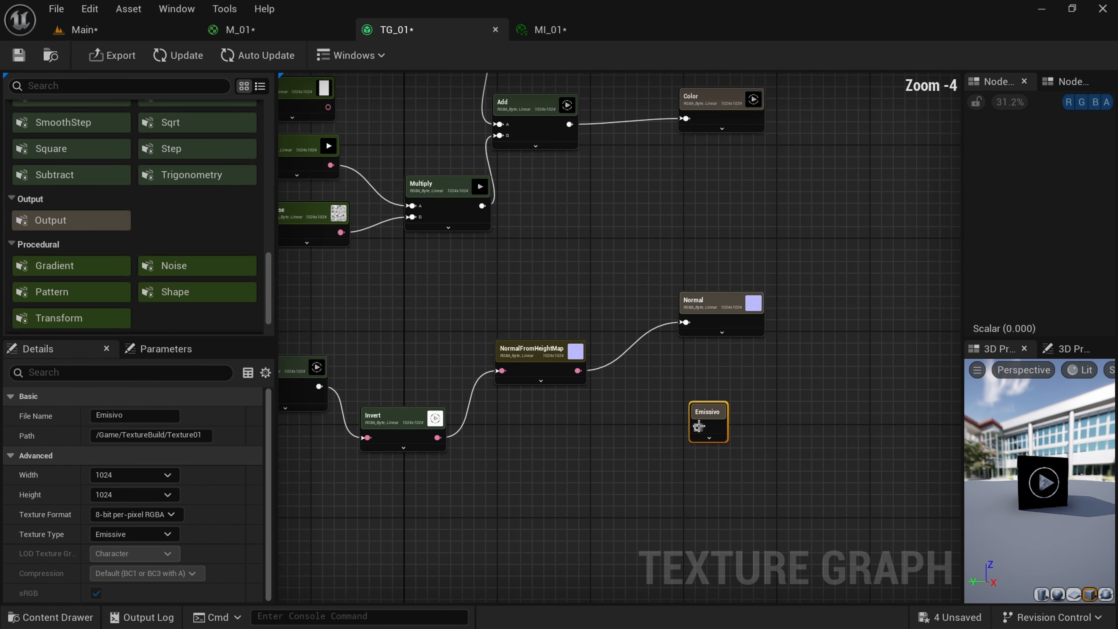
right_click_drag(347, 386, 541, 377)
scroll(541, 381, "up", 1)
right_click_drag(481, 482, 576, 408)
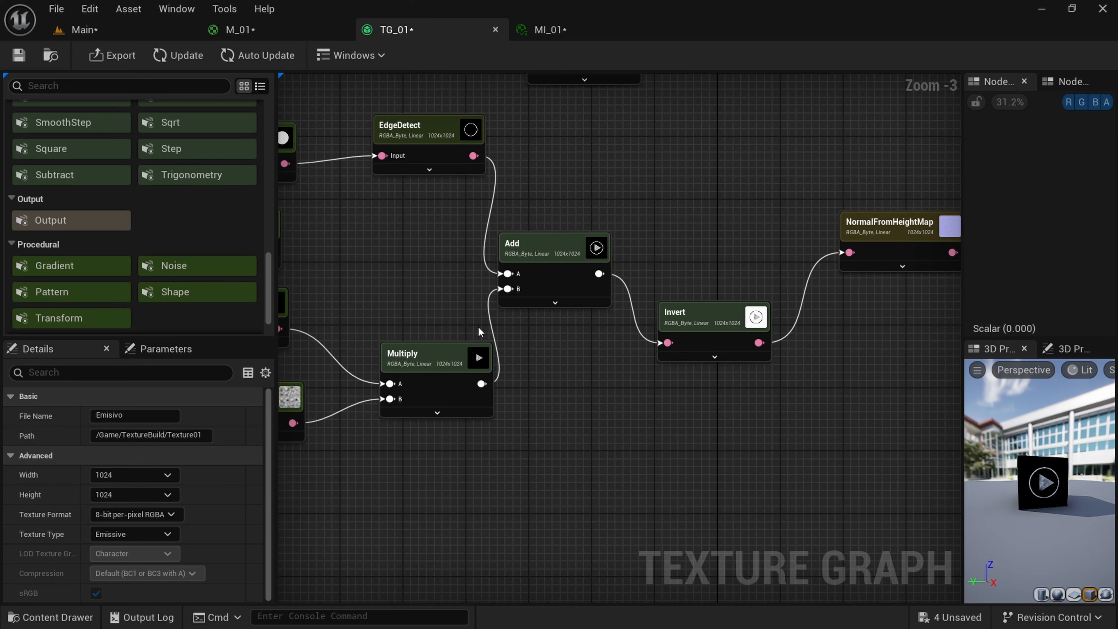
scroll(480, 330, "up", 3)
scroll(482, 421, "down", 3)
right_click_drag(608, 453, 694, 450)
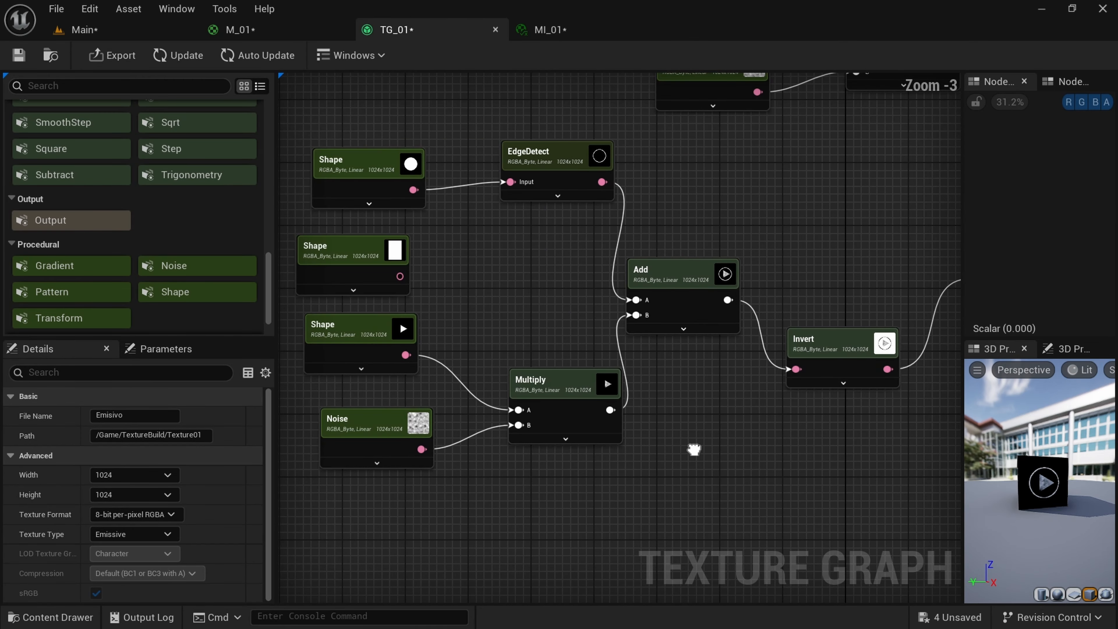
scroll(386, 377, "up", 3)
left_click(363, 319)
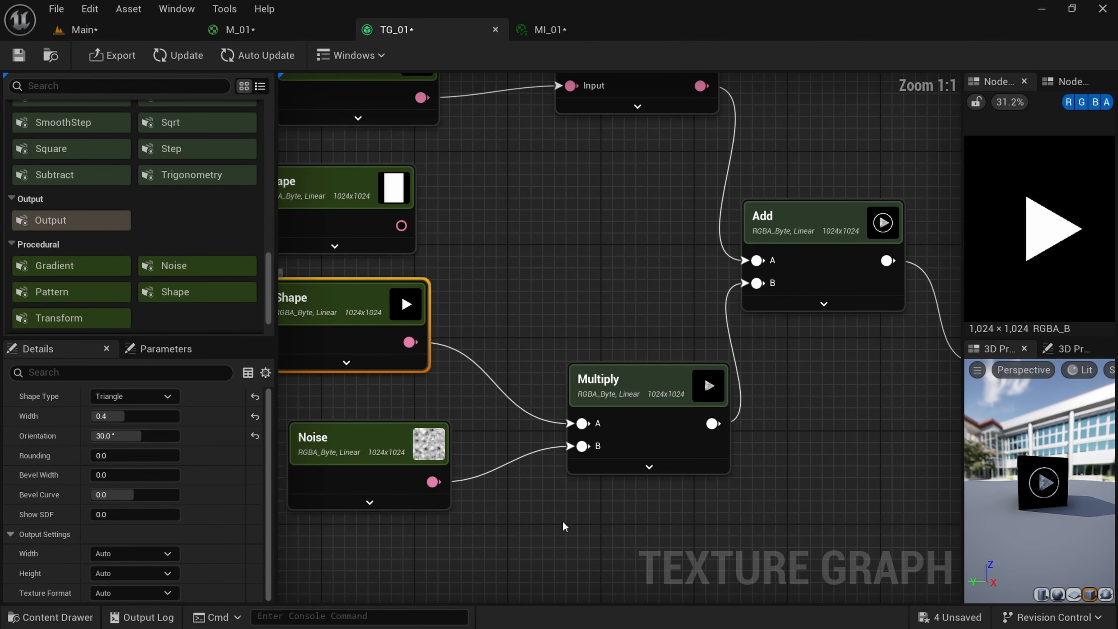
right_click_drag(563, 510, 441, 460)
scroll(467, 455, "down", 3)
left_click(651, 568)
scroll(432, 391, "down", 1)
right_click_drag(565, 400, 533, 396)
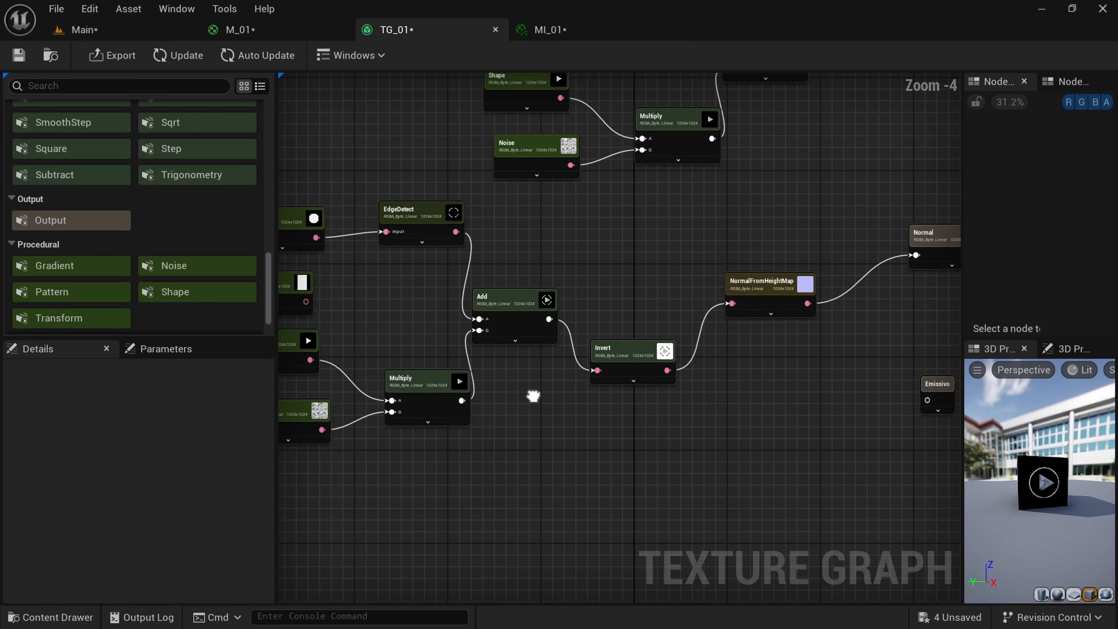
left_click_drag(310, 360, 926, 400)
right_click_drag(849, 423, 639, 429)
- Update the texture graph with the Emissivo output node selected
left_click(739, 396)
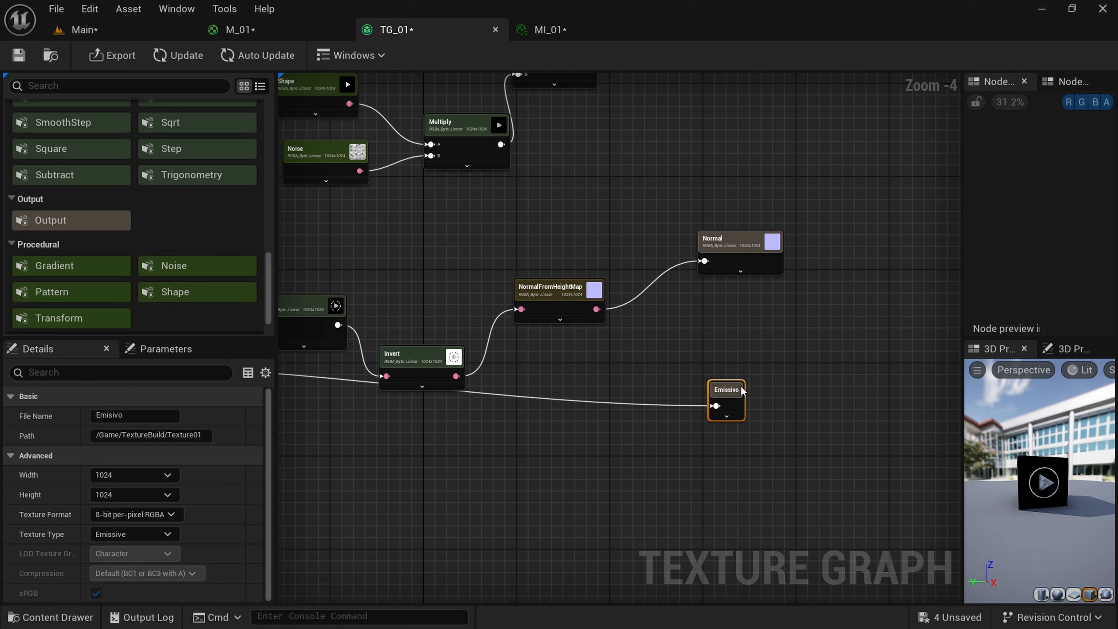
right_click_drag(714, 438, 812, 441)
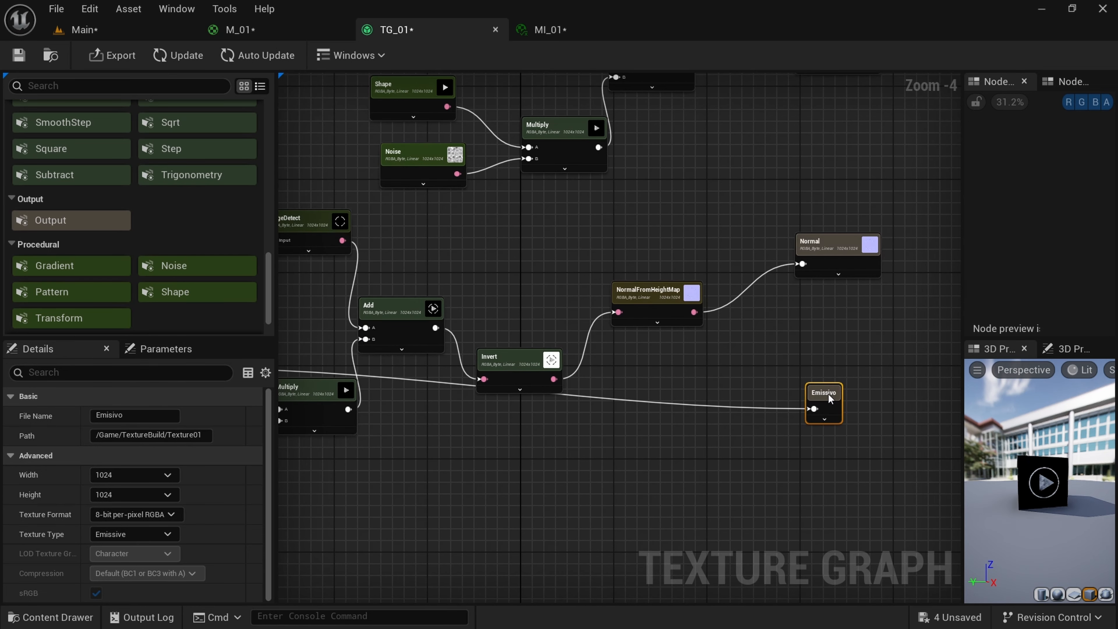
left_click(176, 55)
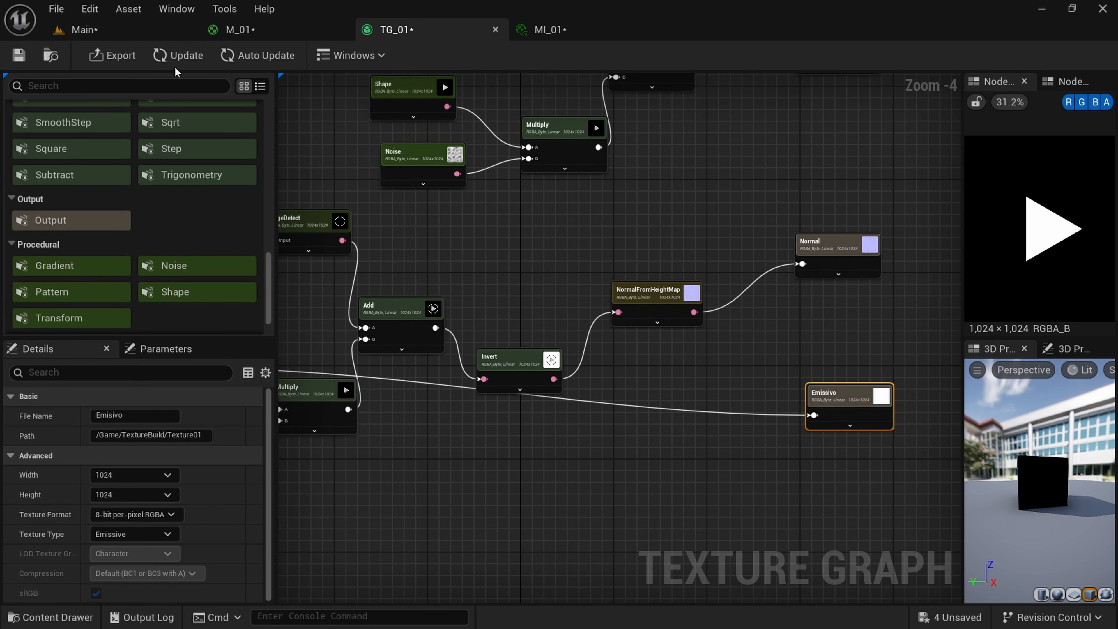
- Save TG_01 and export its Color, Normal and Emissivo outputs as textures
scroll(794, 346, "down", 2)
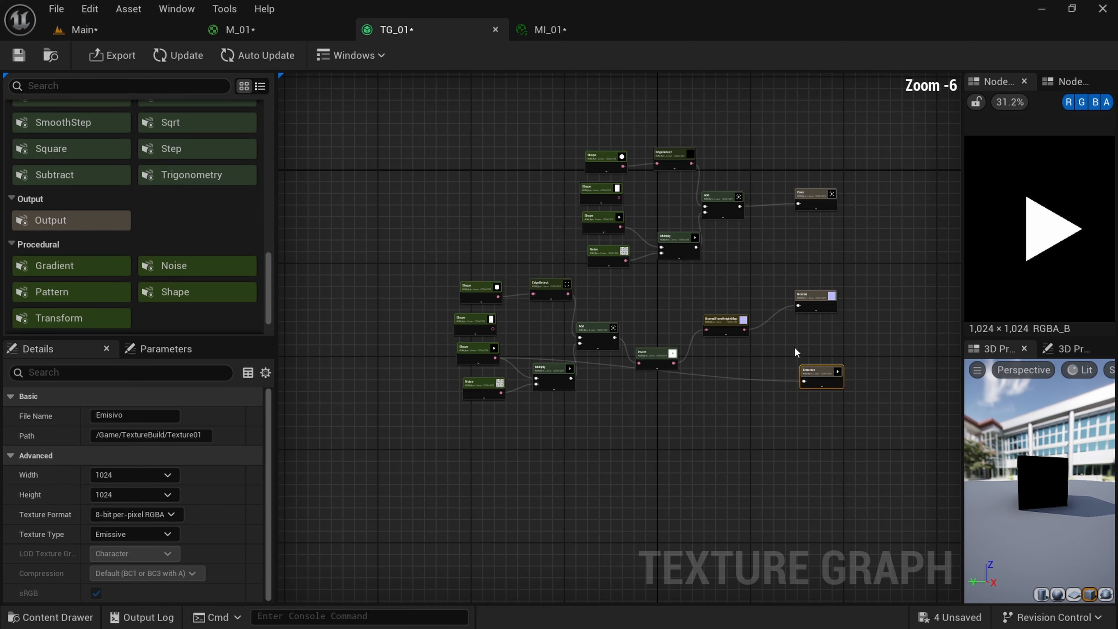
right_click_drag(794, 346, 705, 367)
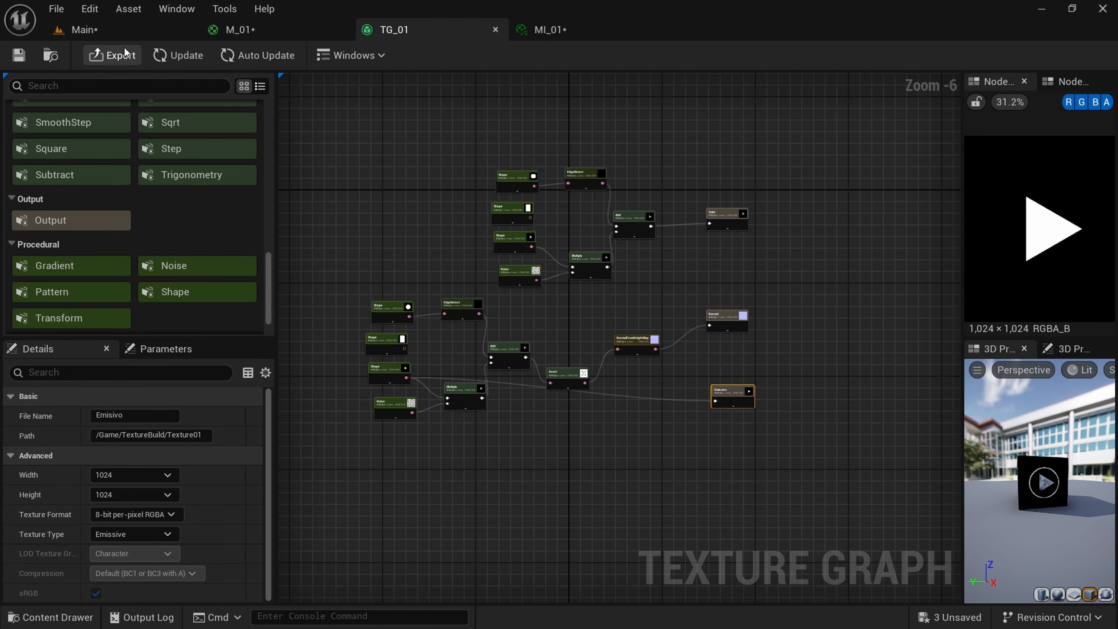
left_click(118, 55)
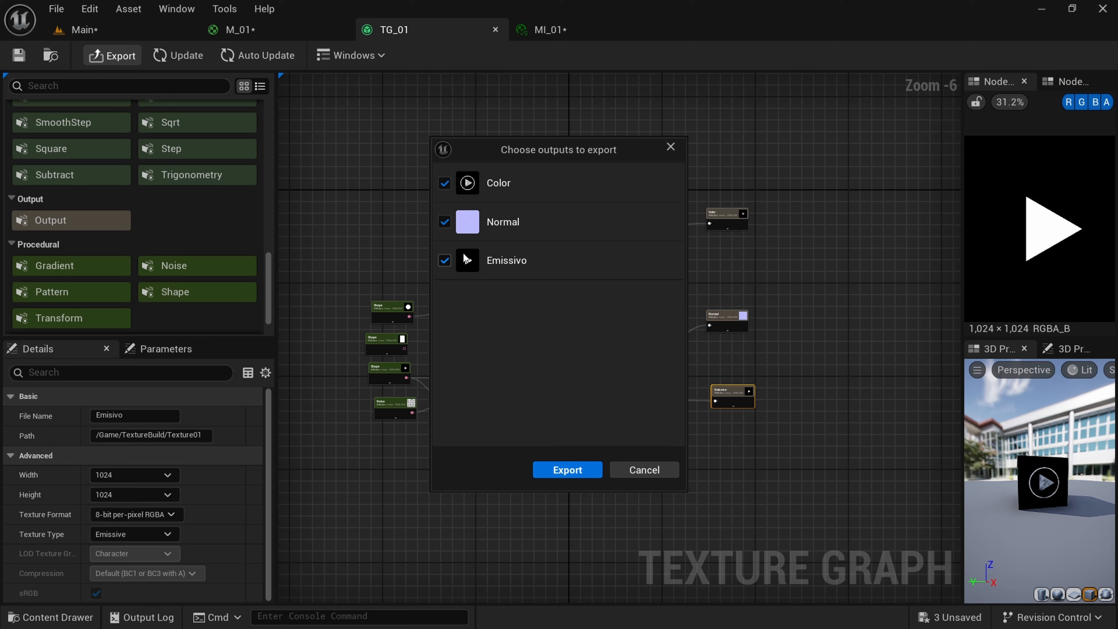
left_click(567, 469)
- From the Main level, bring the exported Emisivo texture into the M_01 material graph as a Texture Sample
left_click(107, 34)
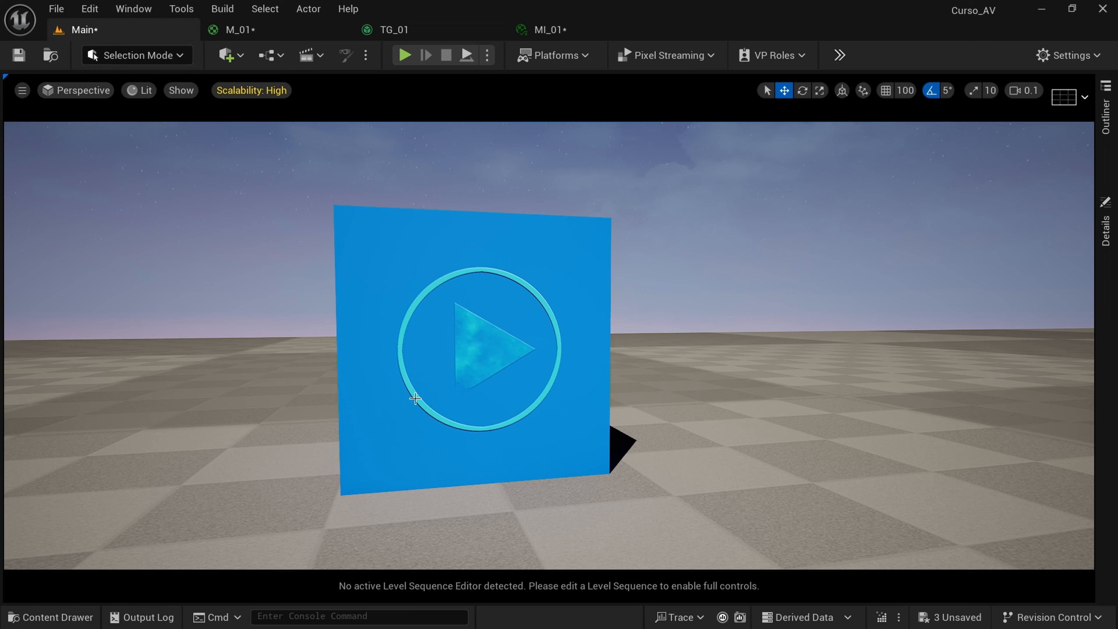
left_click(51, 617)
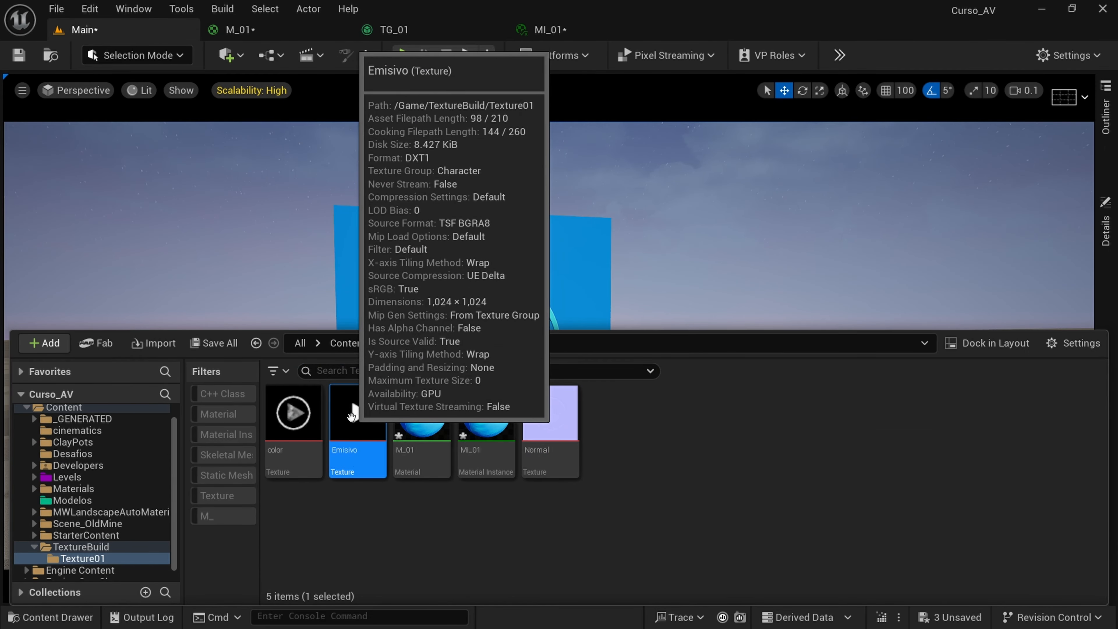
left_click_drag(365, 457, 536, 370)
right_click_drag(636, 332, 608, 216)
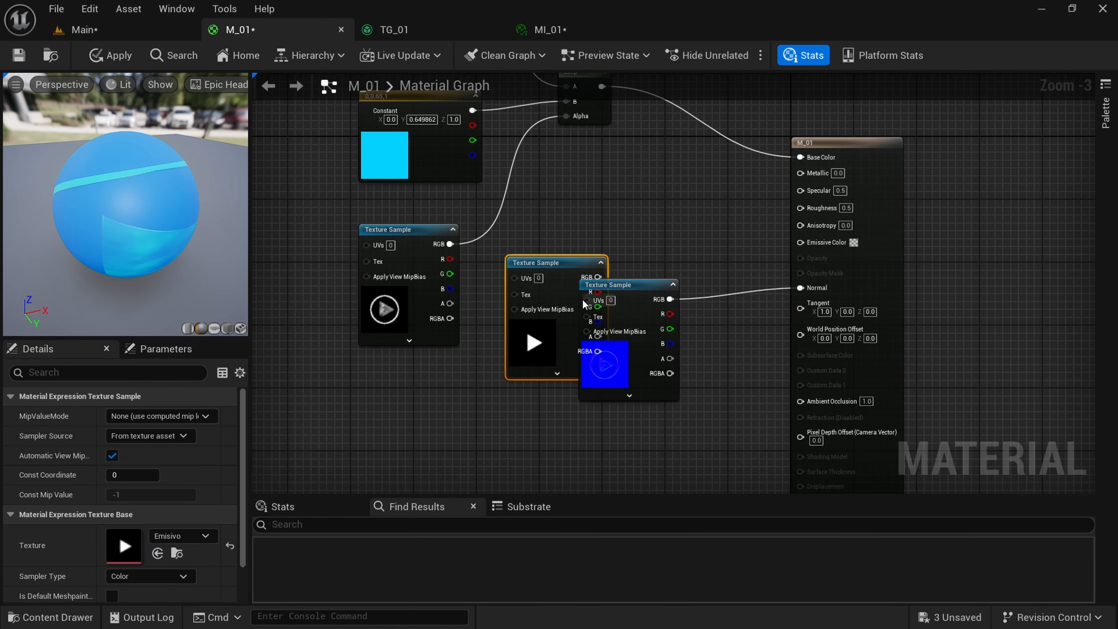
- Separate M_01's overlapping samples, placing the normal Texture Sample lower and the Emisivo one on the far side of the color Texture Sample
left_click_drag(560, 257, 606, 208)
scroll(765, 229, "up", 2)
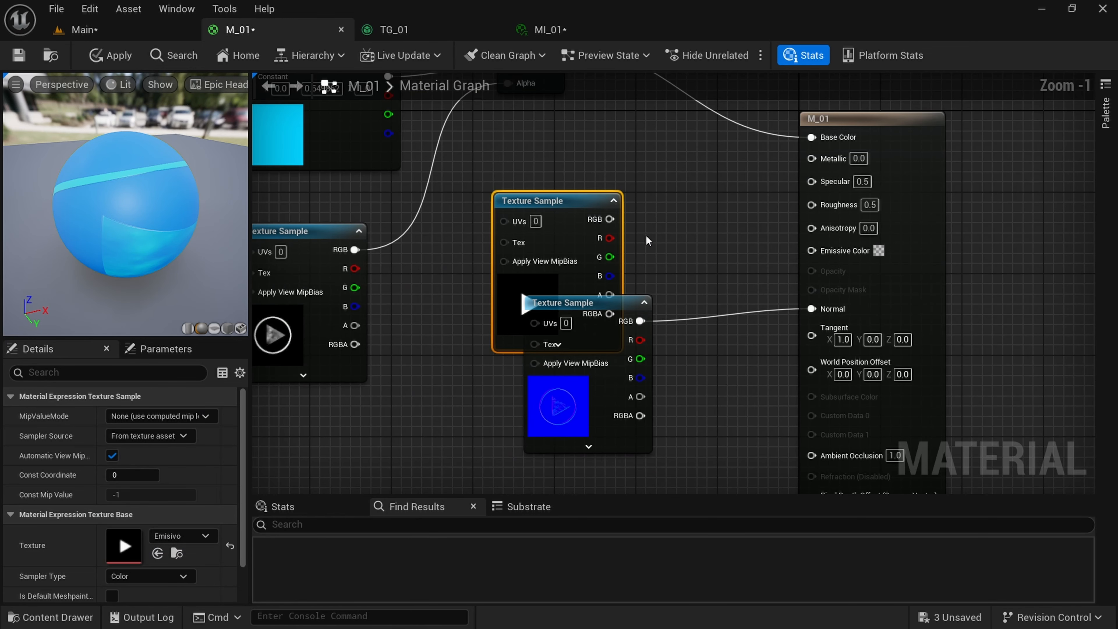
scroll(611, 219, "down", 3)
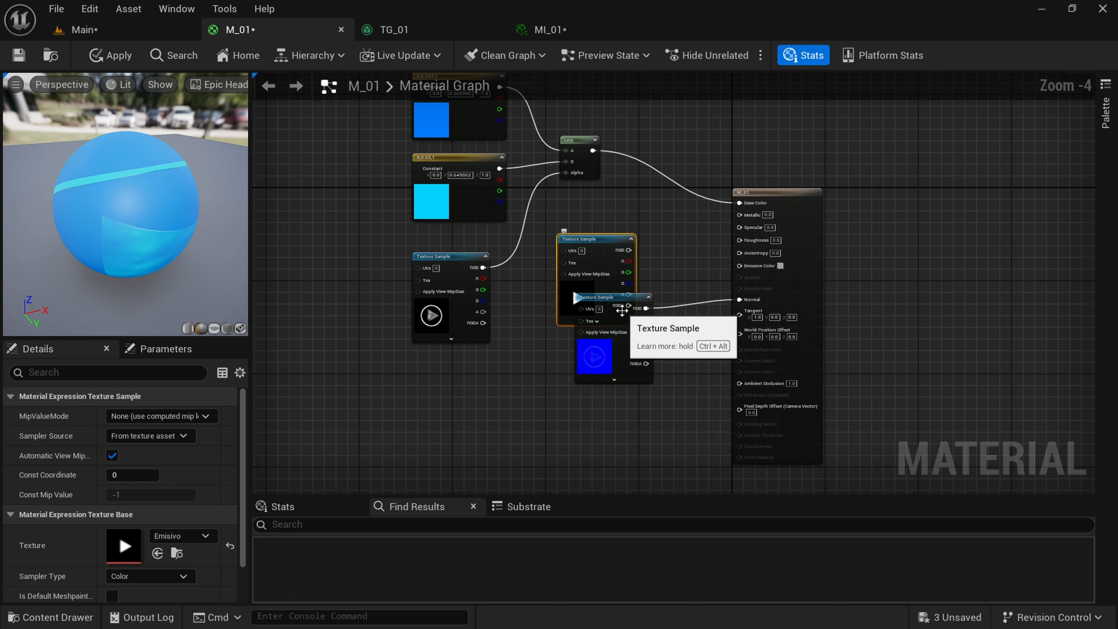
left_click_drag(619, 315, 604, 283)
left_click_drag(628, 331, 649, 427)
left_click_drag(590, 219, 366, 357)
- Move M_01's two color constants, color Texture Sample and Lerp higher, and reposition the Emisivo Texture Sample beside them
right_click_drag(553, 298, 626, 400)
left_click_drag(449, 213, 562, 368)
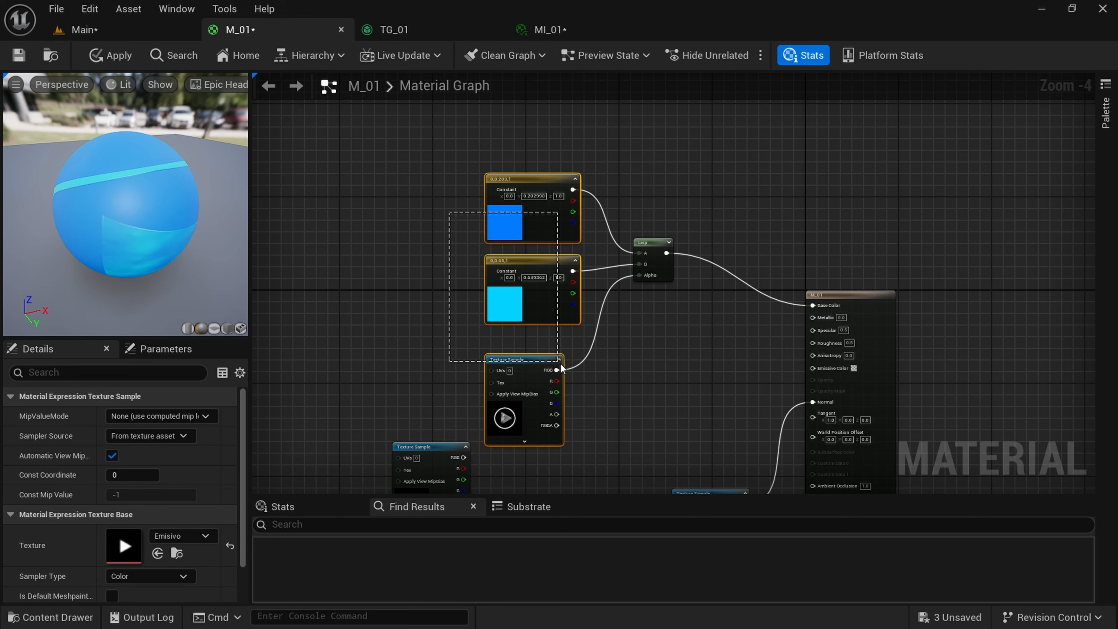
left_click_drag(632, 381, 646, 380)
left_click_drag(664, 257, 635, 164)
right_click_drag(622, 296, 637, 206)
left_click_drag(458, 358, 418, 277)
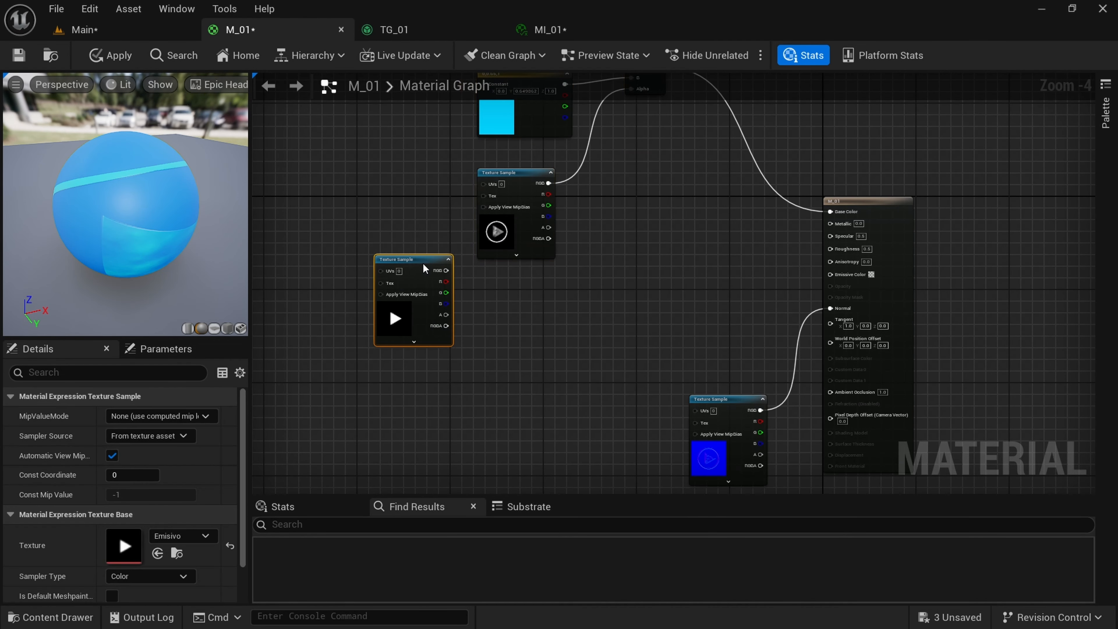
- Add a Multiply node to M_01 between the Emisivo Texture Sample and the material's main node
key("m")
left_click(657, 291)
scroll(651, 324, "up", 2)
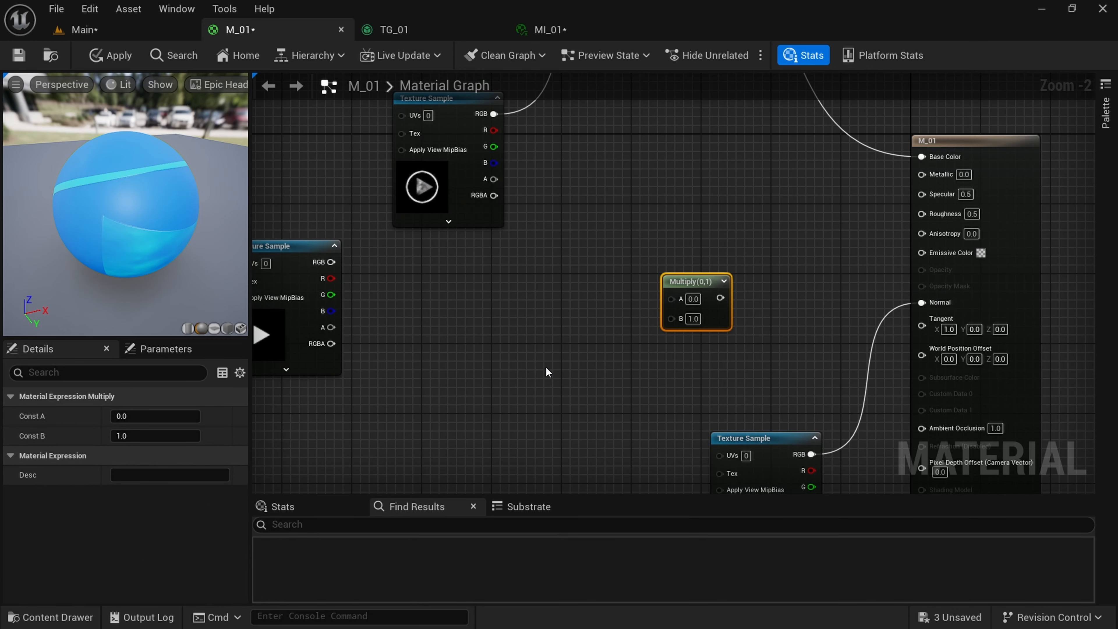
- Add a scalar parameter named EmissiveInt below the Multiply node with a default value of 10
key("s")
left_click(503, 348)
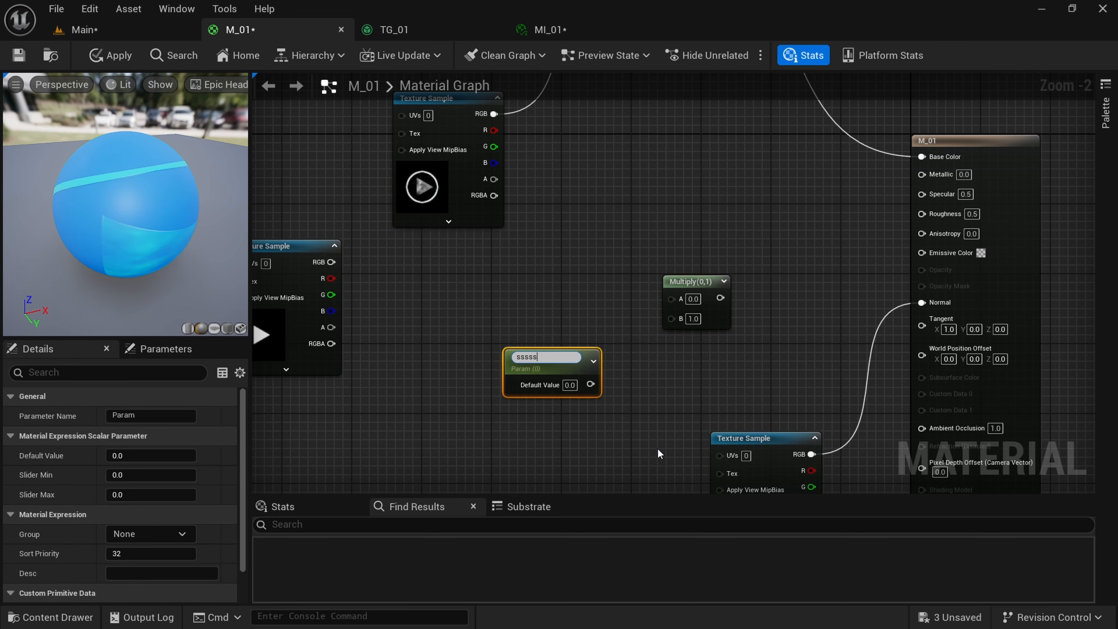
type("sssss")
key("BackSpace")
key("BackSpace")
key("BackSpace")
key("BackSpace")
key("BackSpace")
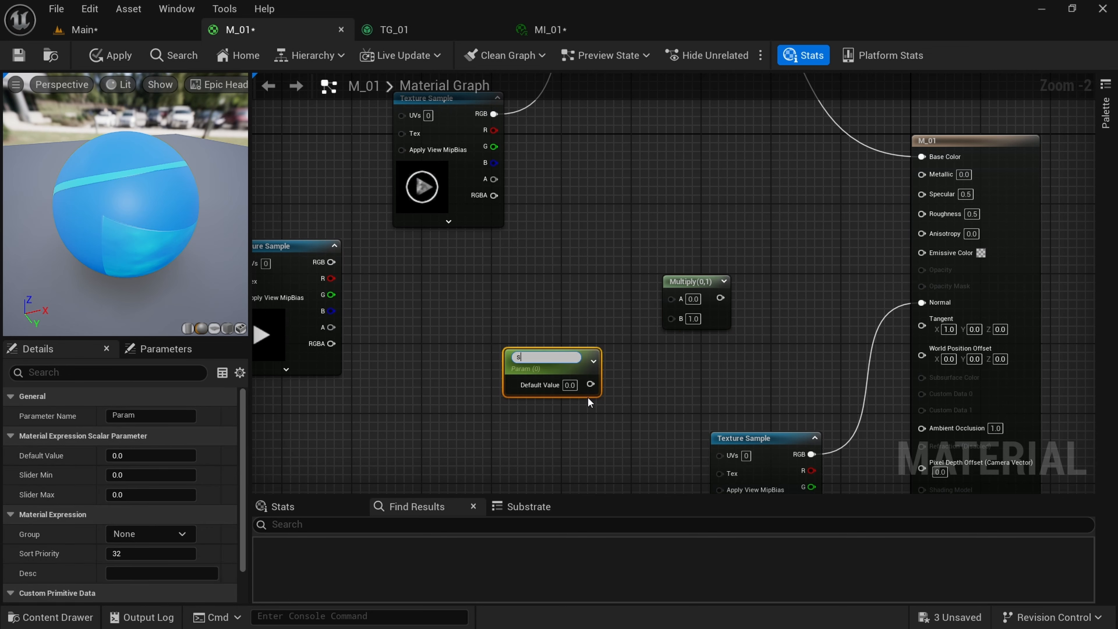
type("EmissiveInt")
key("Return")
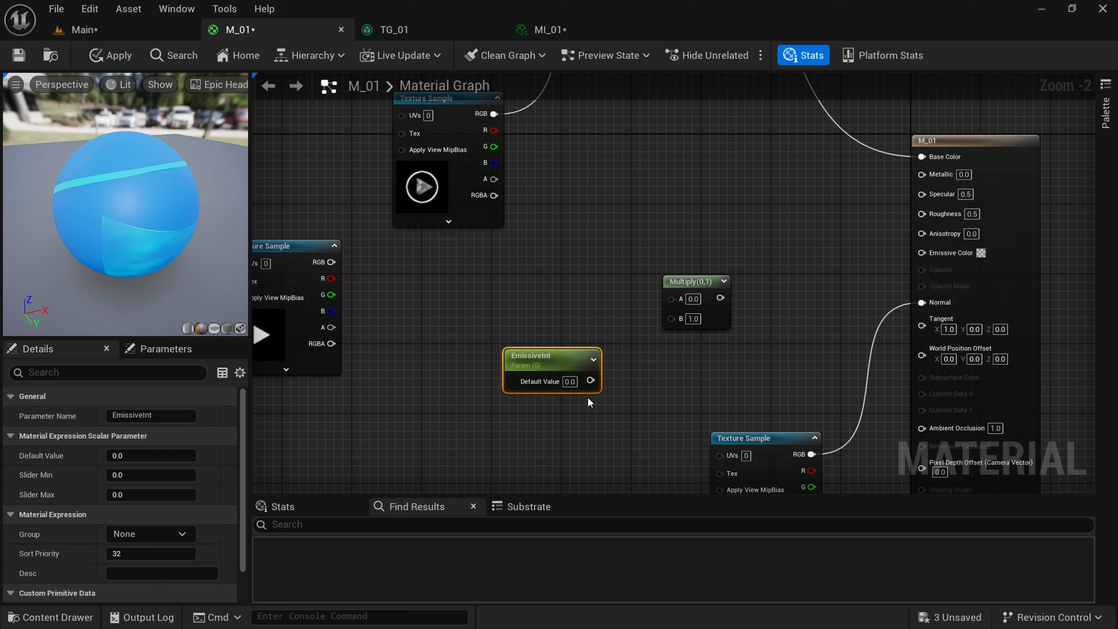
left_click(571, 381)
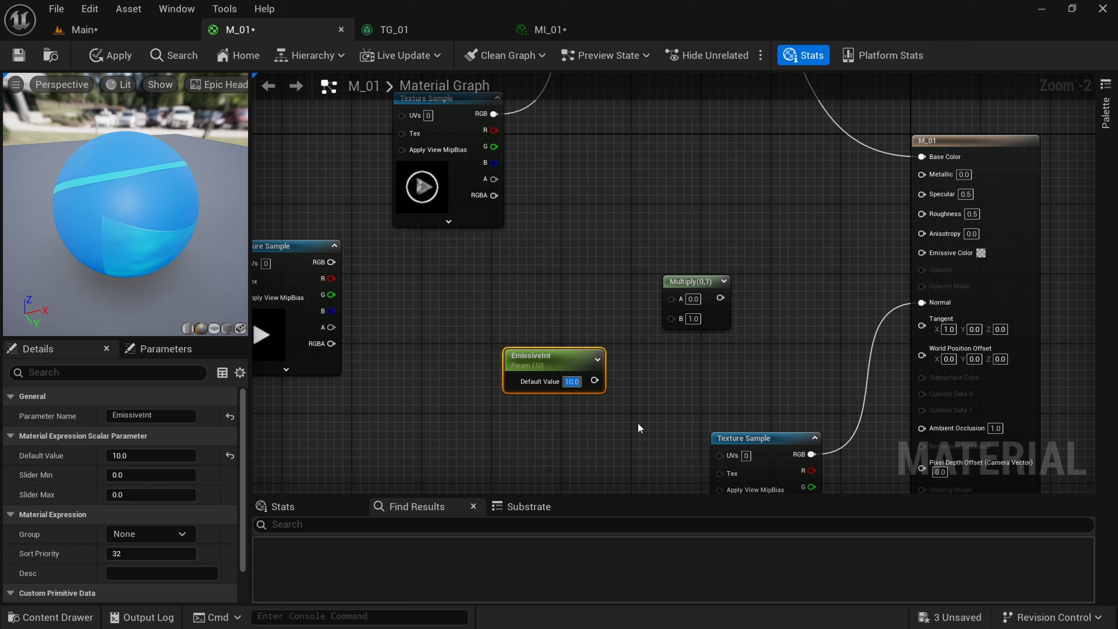
- Connect the Emisivo sample's RGB to Multiply A, EmissiveInt to Multiply B, and the Multiply result to Emissive Color
left_click_drag(331, 262, 670, 299)
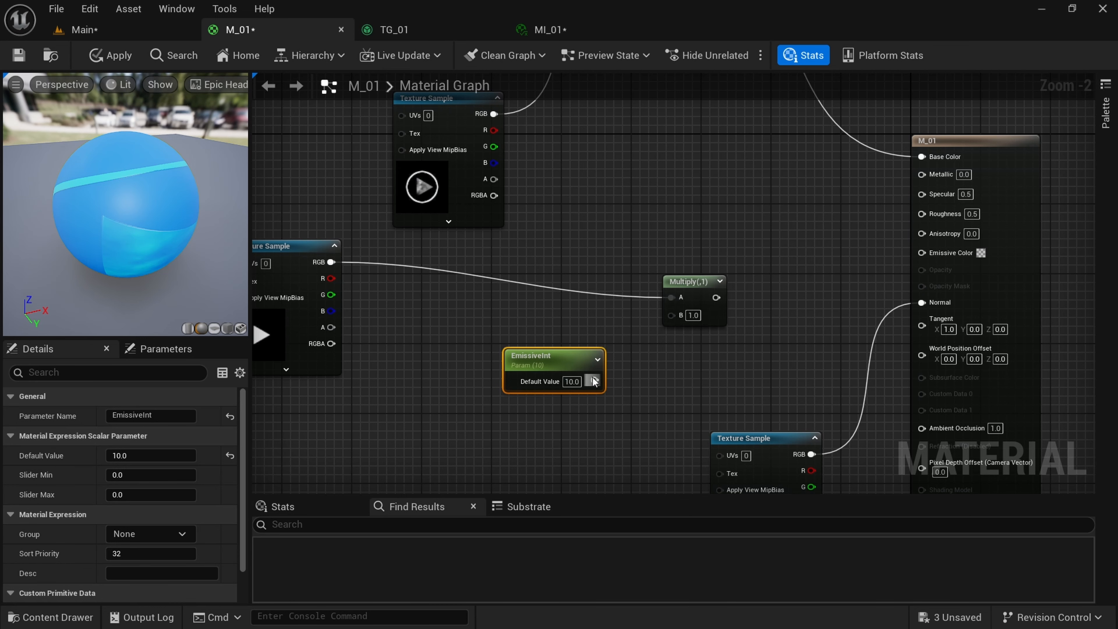
left_click_drag(594, 380, 924, 252)
scroll(840, 333, "down", 1)
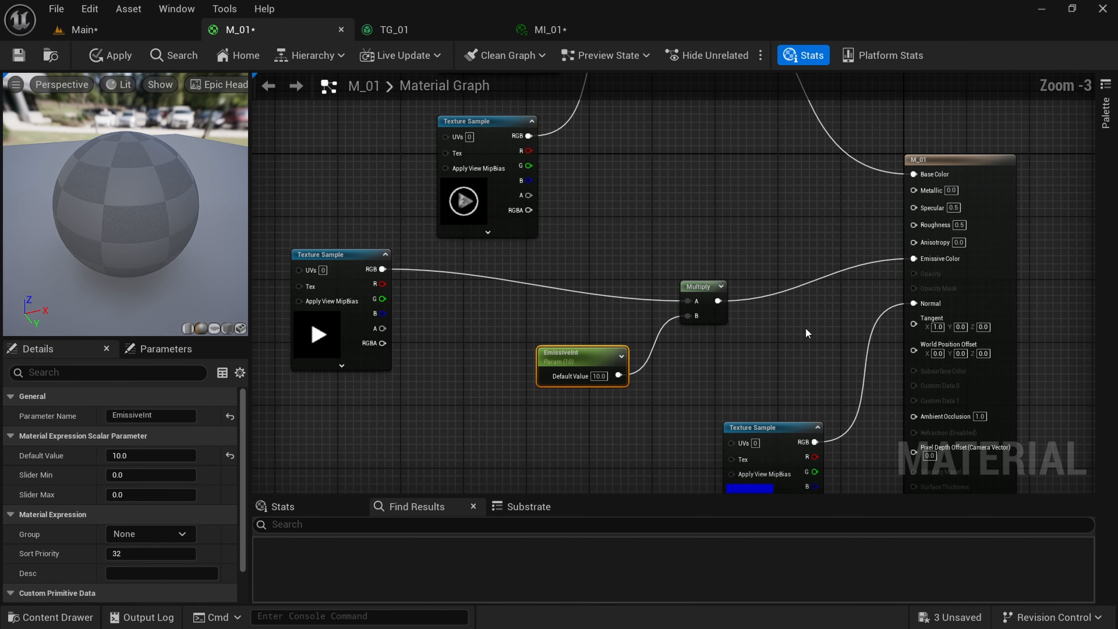
- Move the Emisivo Texture Sample farther from its Multiply node and add a second Multiply node between them
left_click_drag(141, 212, 115, 210)
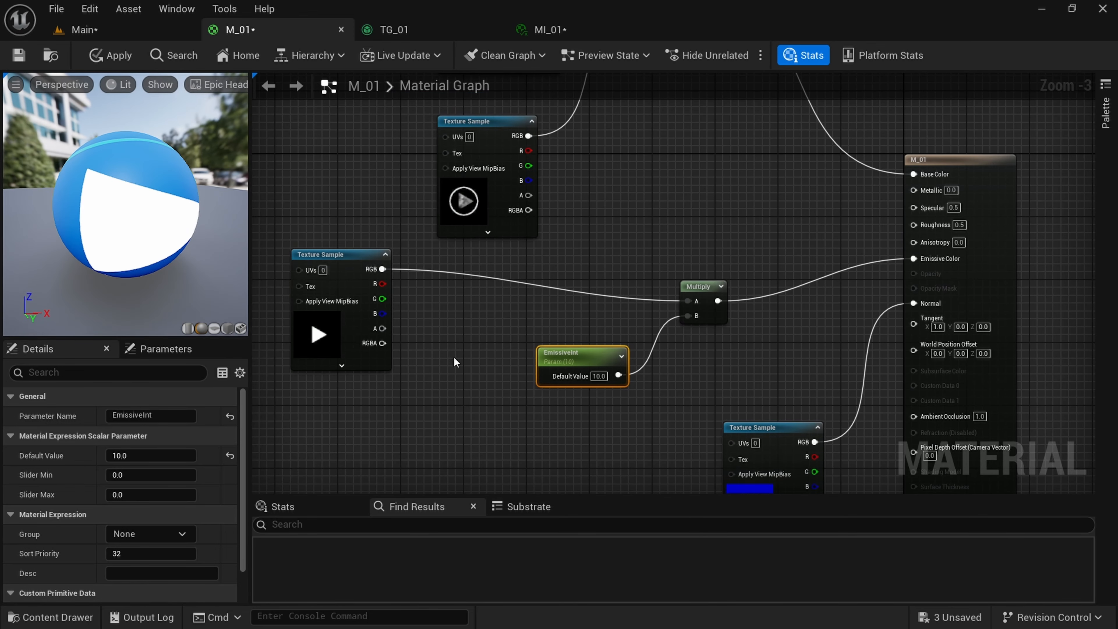
left_click(579, 434)
right_click_drag(478, 439, 649, 434)
left_click_drag(511, 269, 433, 300)
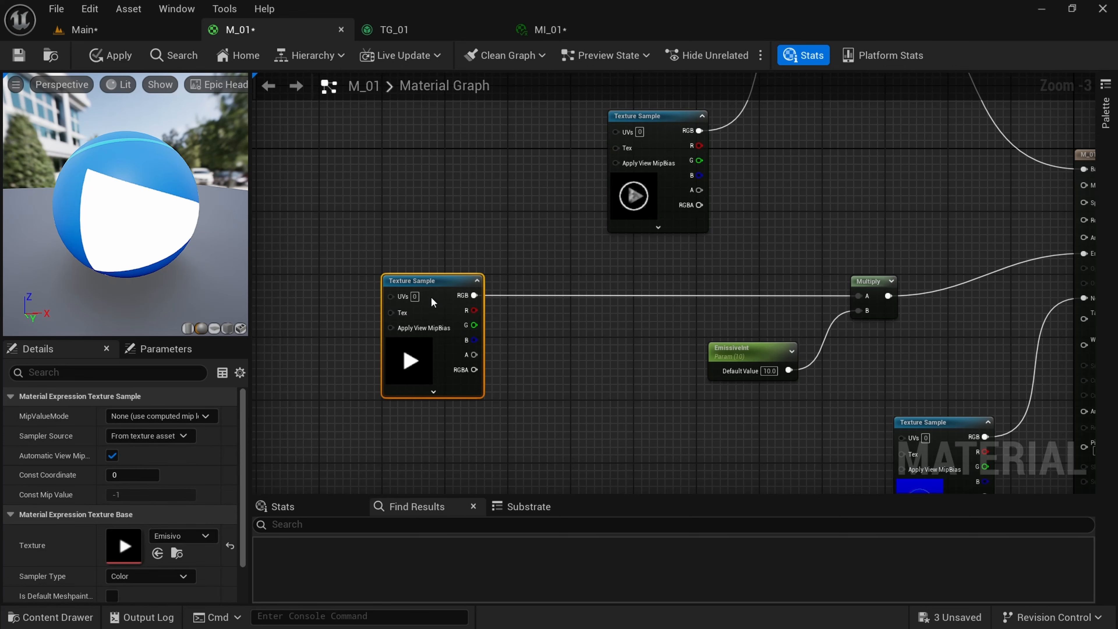
left_click(545, 313)
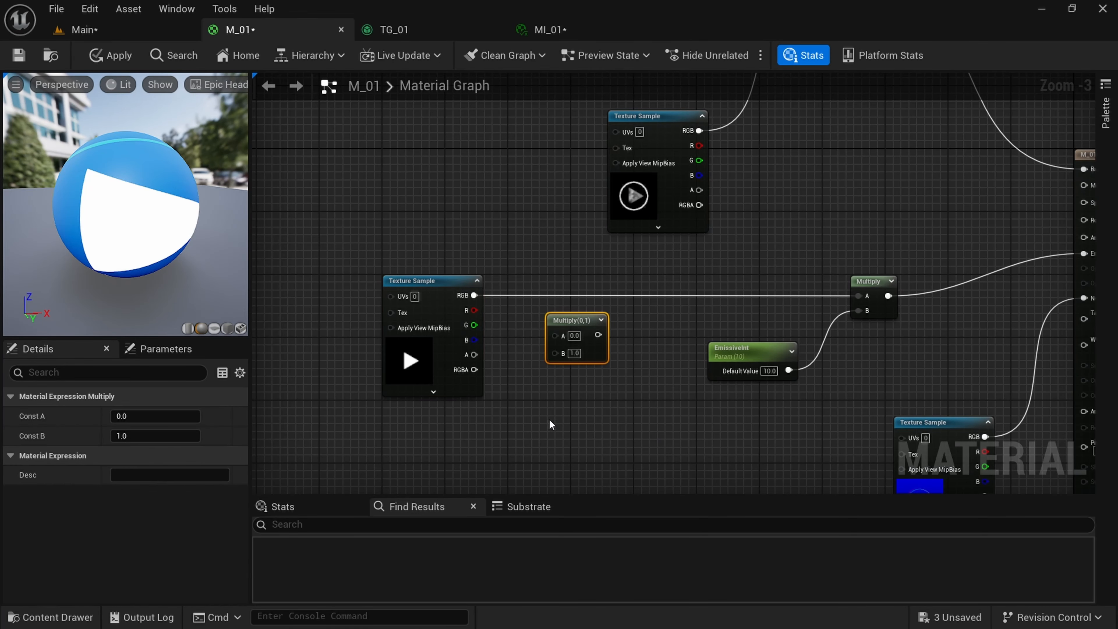
- Add a three-component color constant below the new Multiply node and set it to orange (1, 0.257, 0)
left_click(541, 432)
right_click_drag(621, 478, 628, 351)
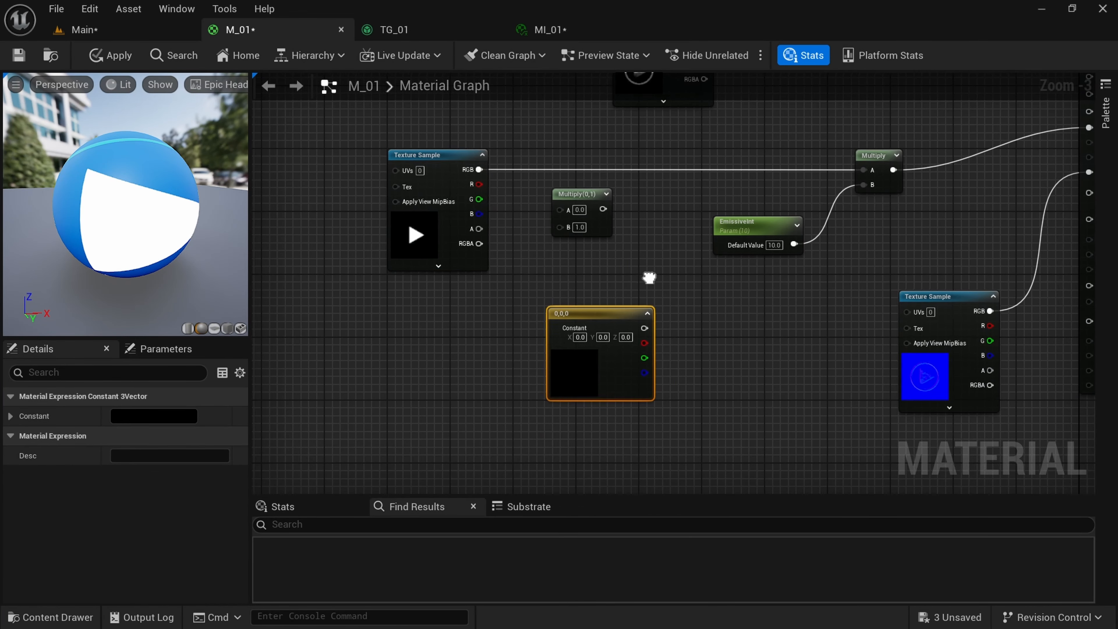
double_click(567, 374)
left_click(700, 380)
left_click_drag(700, 380, 731, 386)
left_click(769, 602)
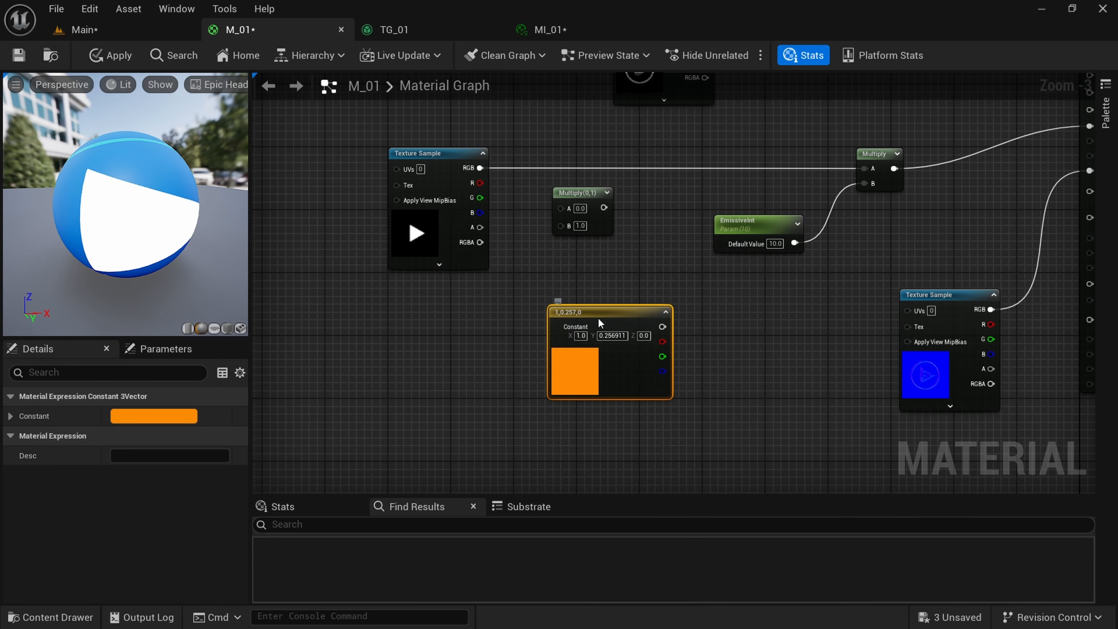
- Route the Emisivo RGB and the orange constant through the new Multiply's A and B into A of the EmissiveInt Multiply
left_click_drag(616, 323, 872, 170)
left_click(519, 146)
left_click_drag(583, 201, 581, 171)
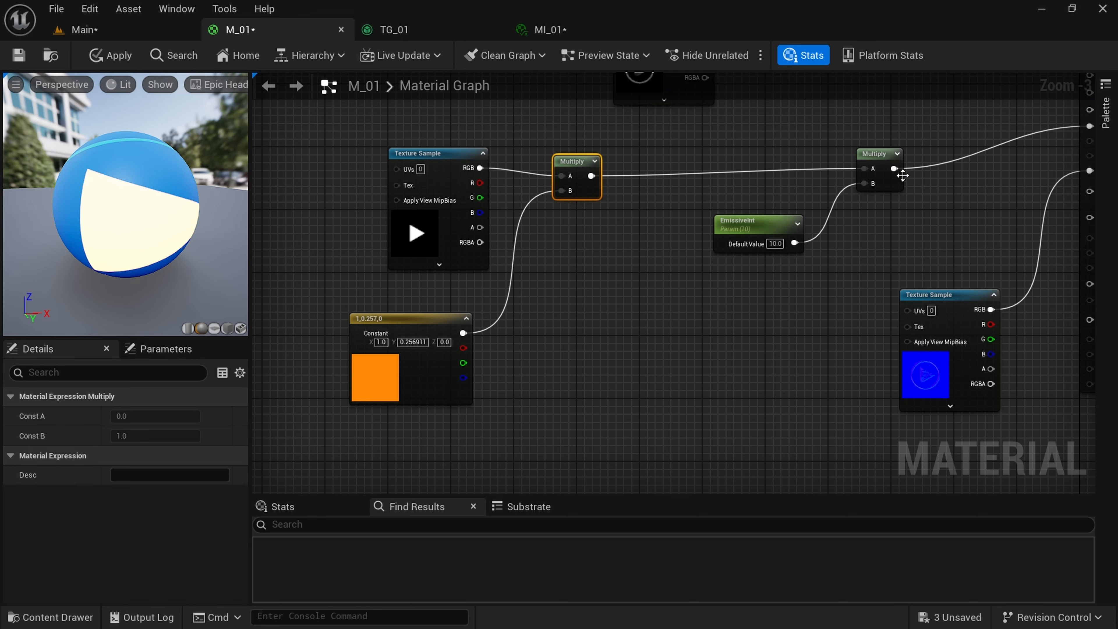
- Apply and save M_01's changes, then lower the sun in the Main level to darken the scene around the cube
right_click_drag(831, 259, 640, 371)
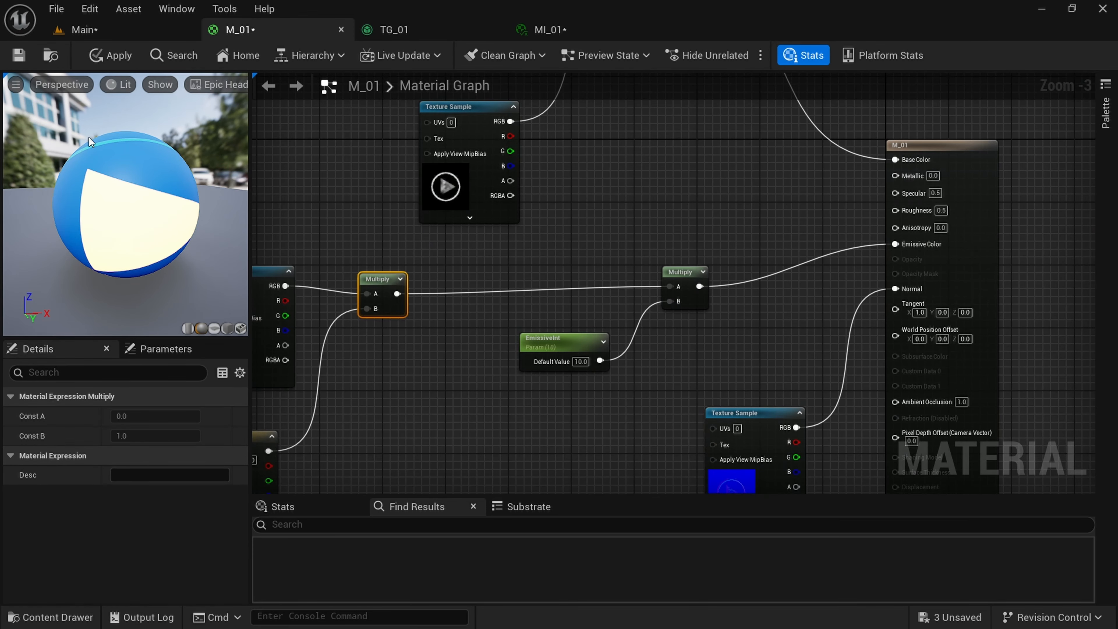
left_click(106, 66)
left_click(164, 32)
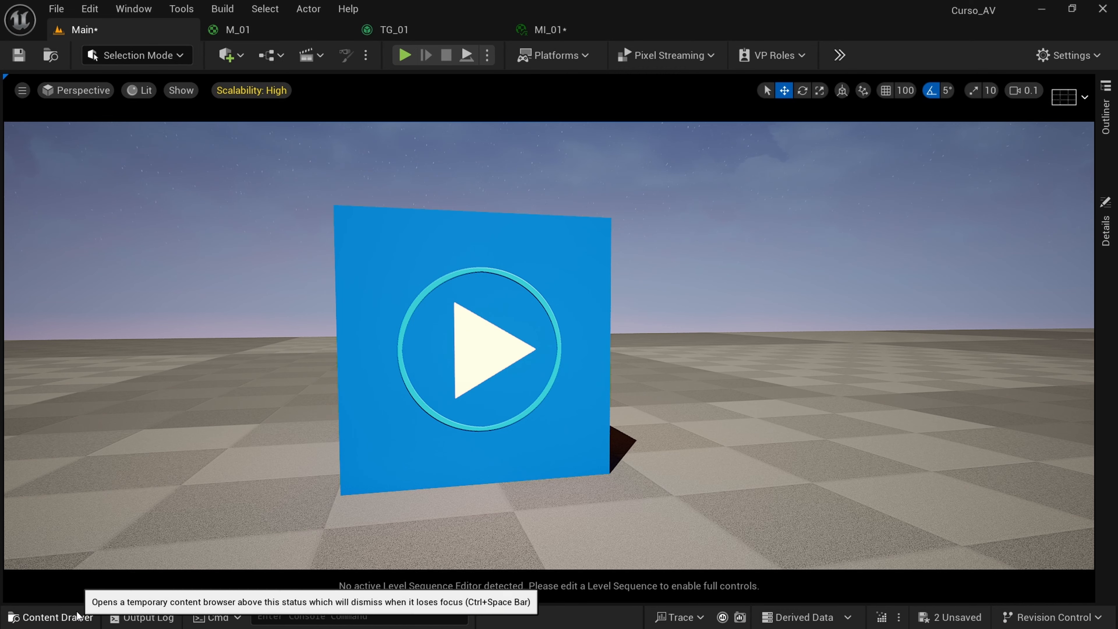
right_click_drag(578, 370, 580, 369)
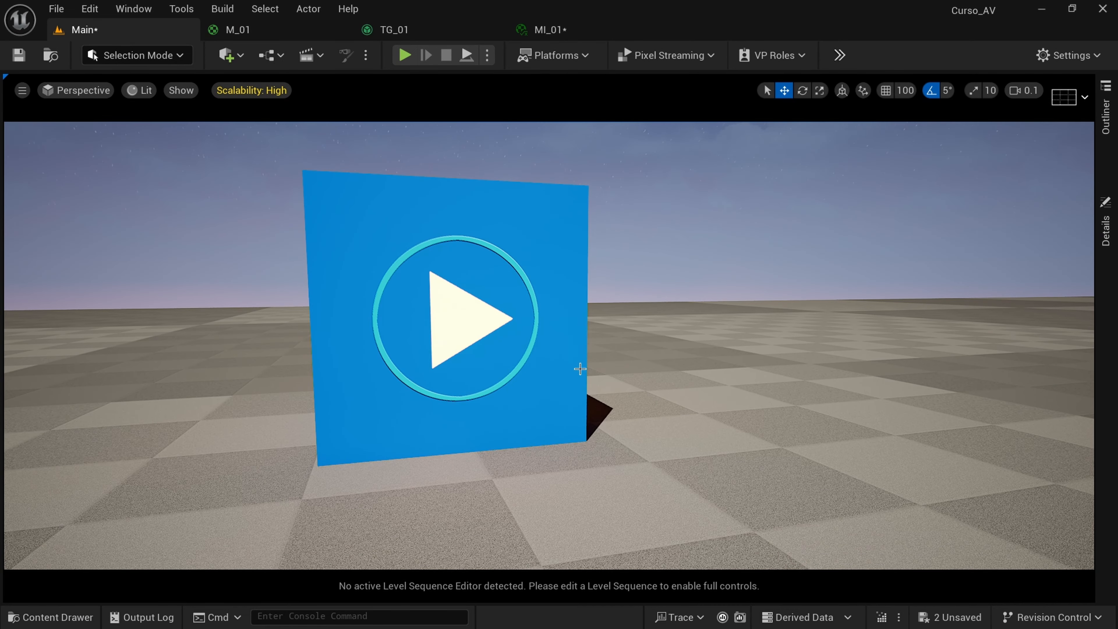
key("ctrl+l")
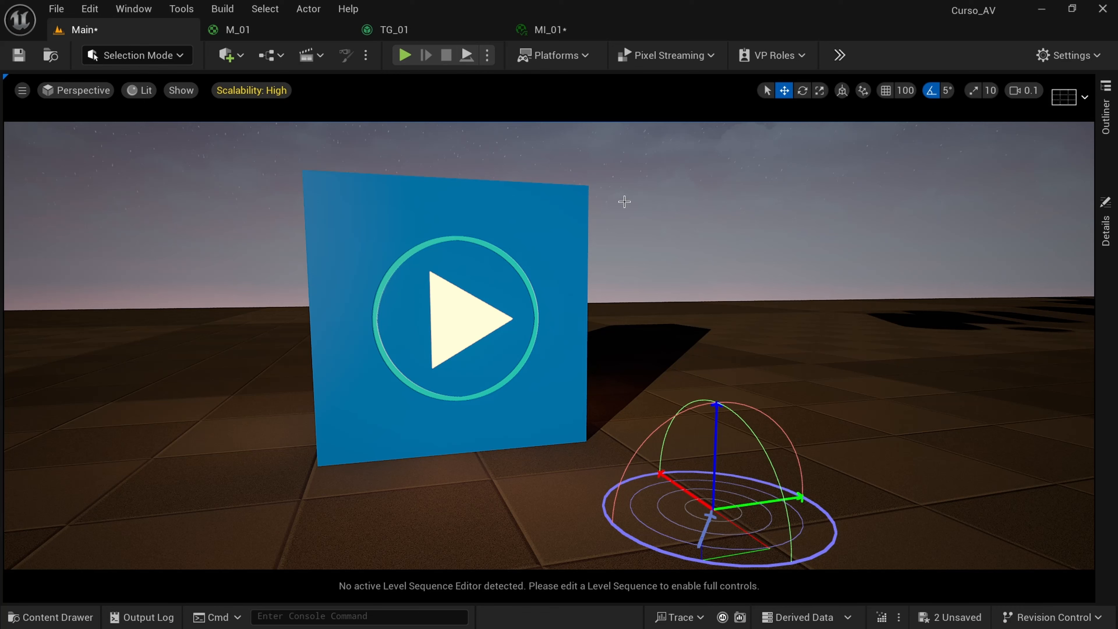
- Save the MI_01 material instance and return to M_01's graph
left_click(563, 29)
key("ctrl+s")
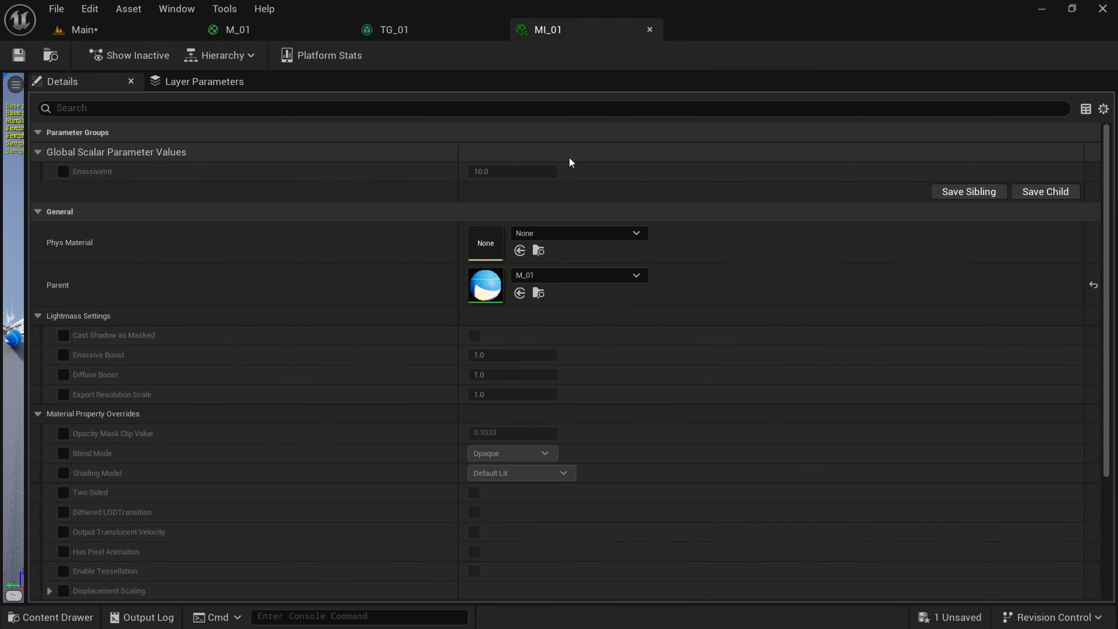
left_click(437, 33)
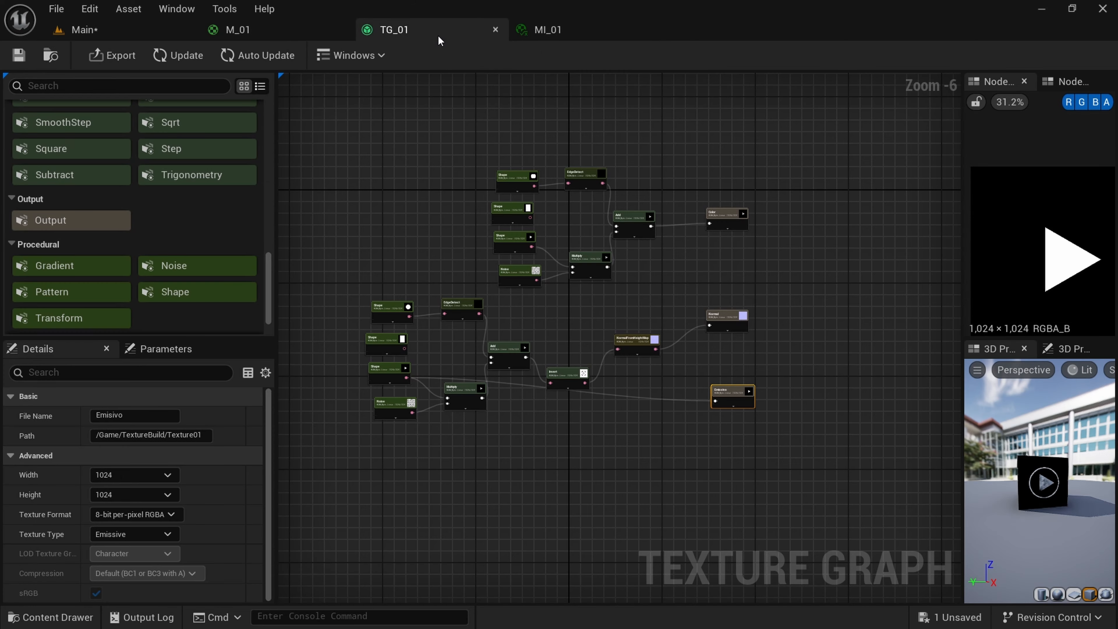
left_click(288, 38)
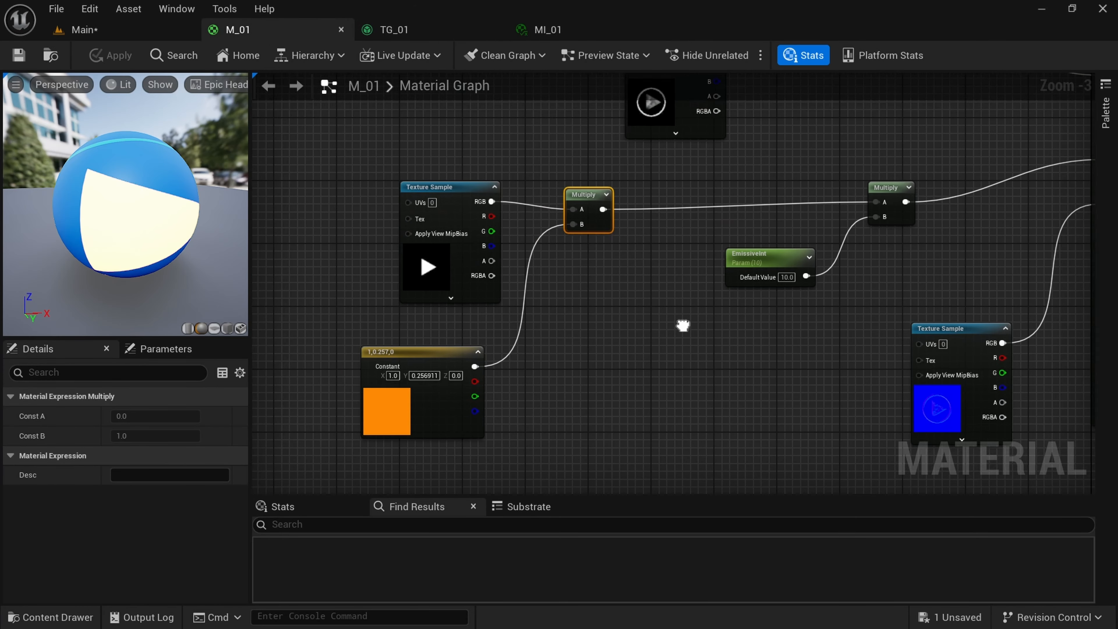
- Convert M_01's orange constant into a parameter named Emiss_Color and save the material
scroll(424, 423, "up", 3)
right_click(412, 403)
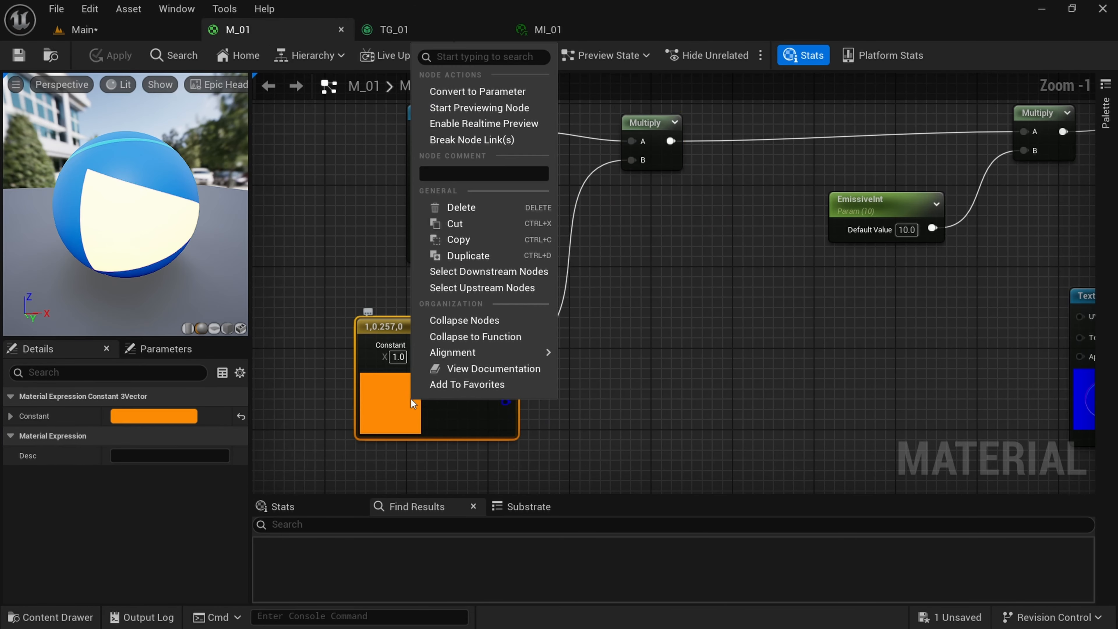
left_click(471, 91)
type("E")
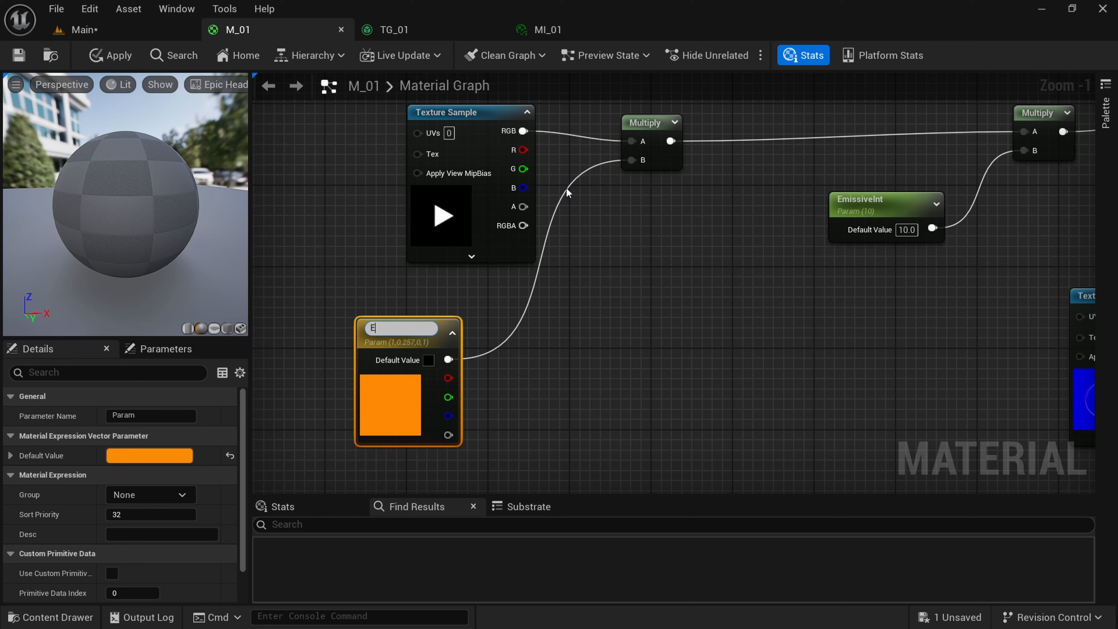
type("miss")
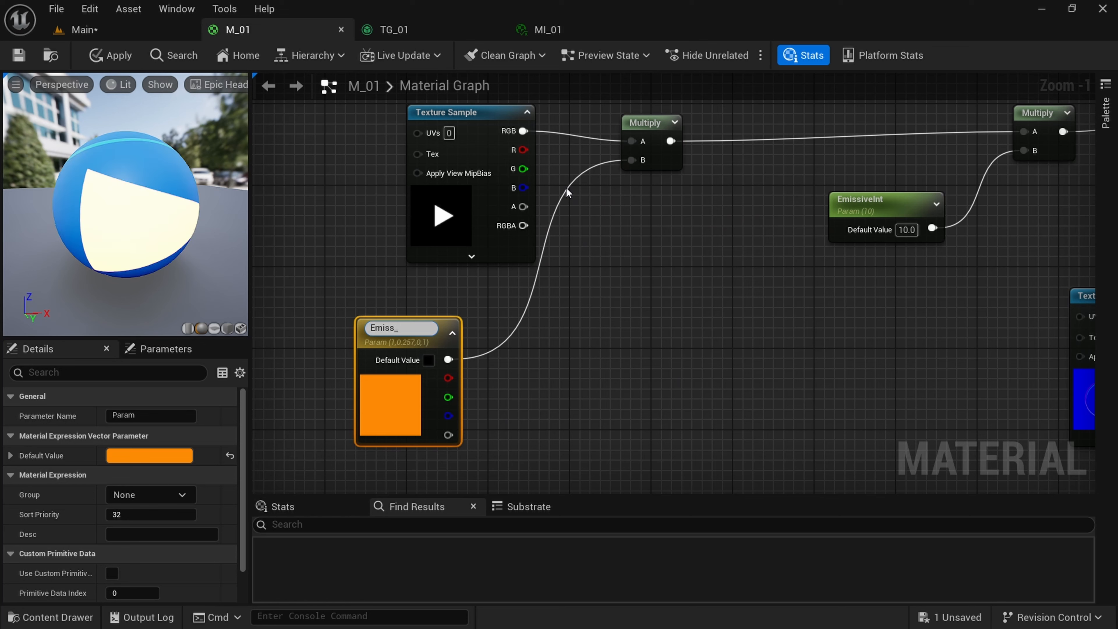
type("_Color")
key("Return")
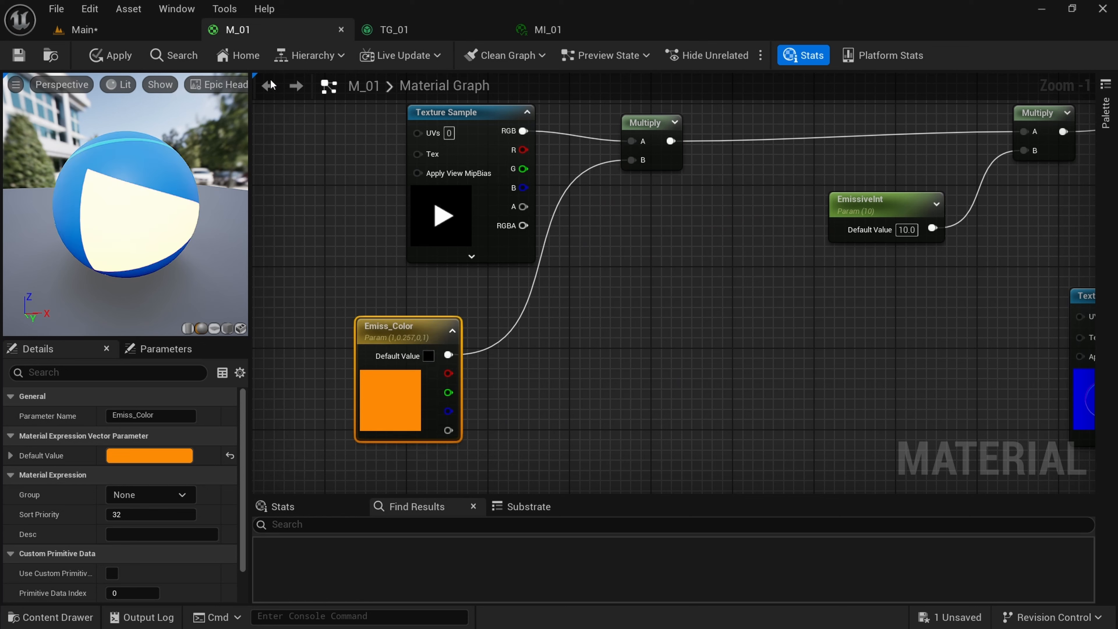
left_click(19, 55)
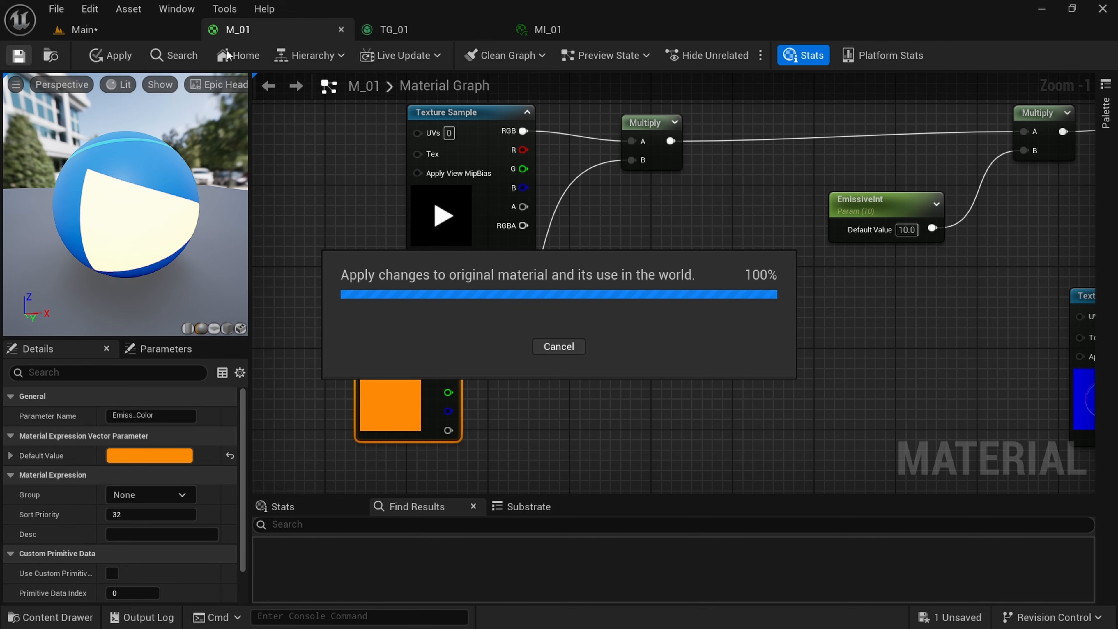
- Detach the MI_01 editor into its own window and dock it beside the Main level view
left_click(575, 30)
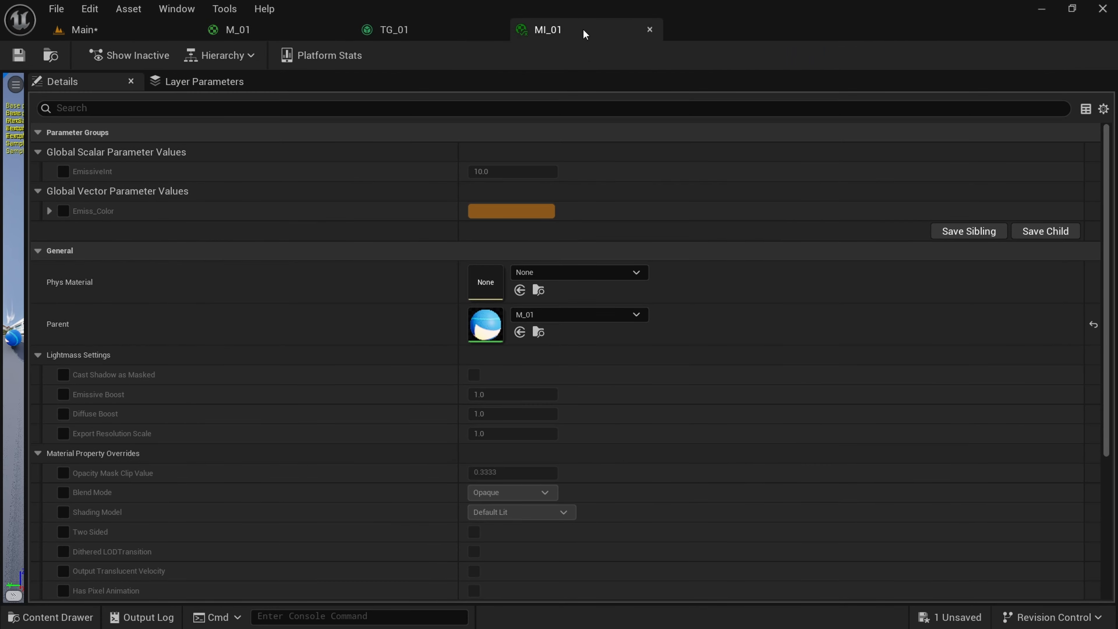
left_click_drag(583, 29, 674, 139)
left_click(146, 30)
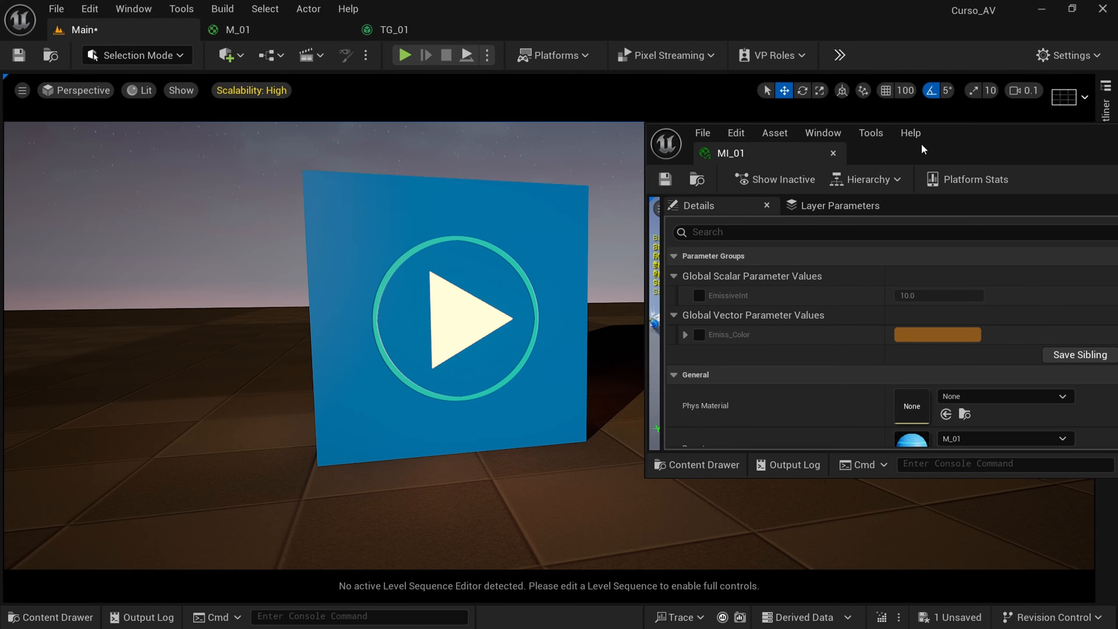
key("super+Right")
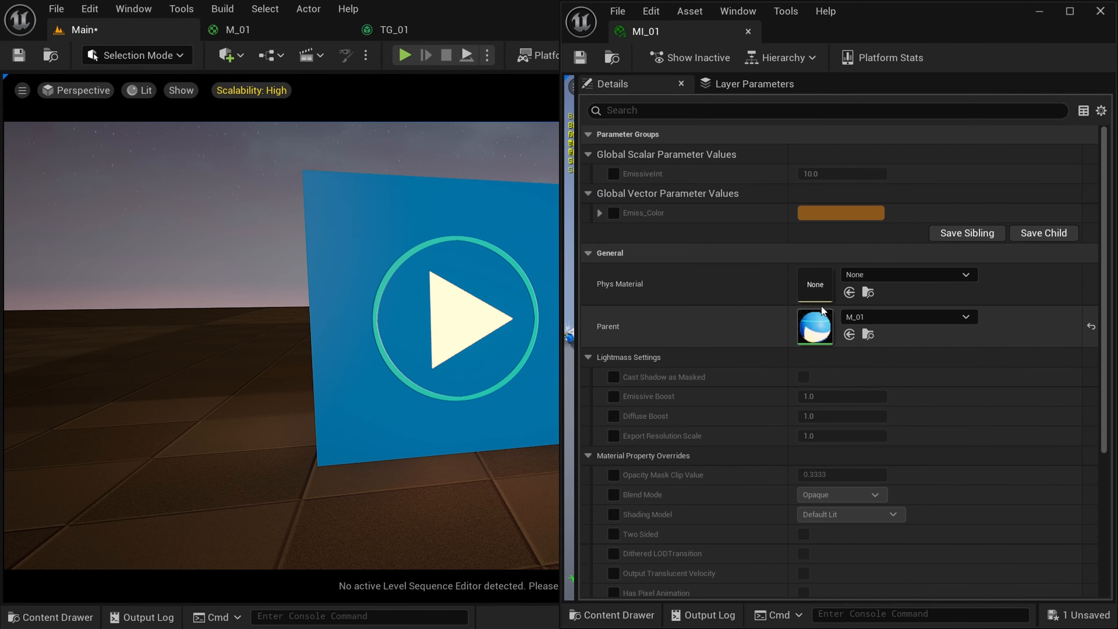
- Enable the Emiss_Color and EmissiveInt overrides in MI_01 and raise EmissiveInt to about 58.17
left_click(614, 213)
left_click(614, 174)
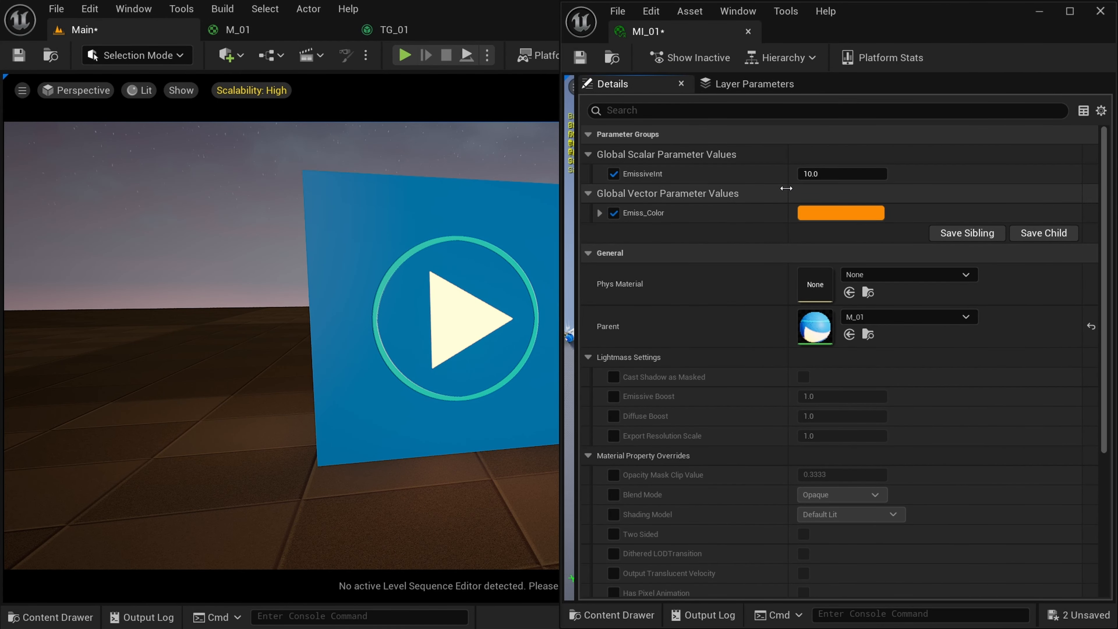
right_click_drag(372, 322, 422, 329)
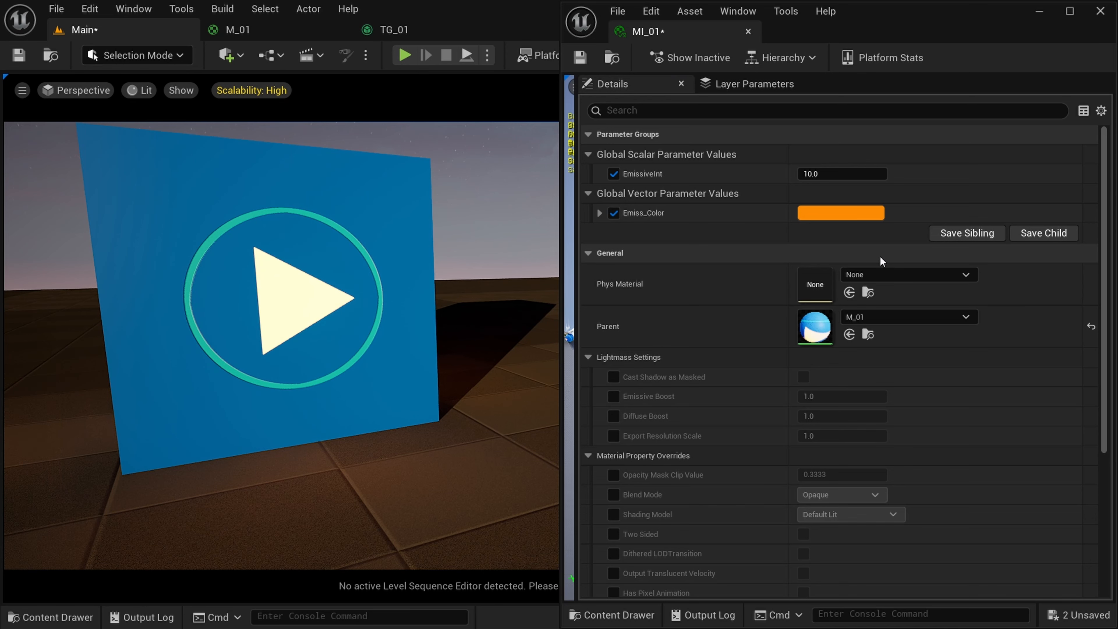
left_click_drag(836, 173, 862, 173)
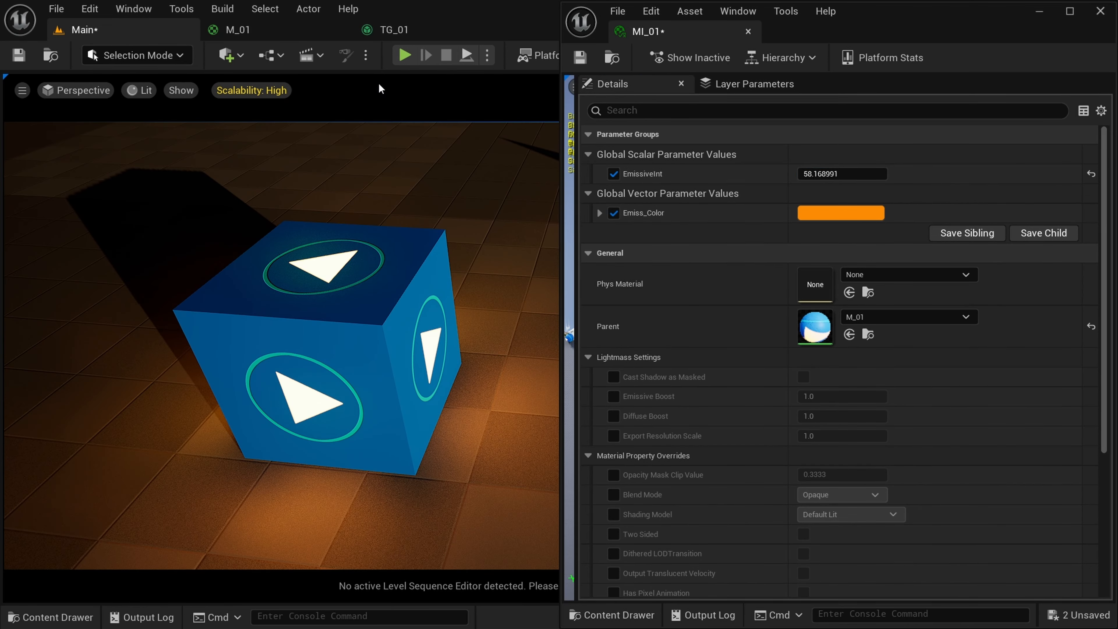
- Set all of the Main level's scalability groups to Epic and view the glowing cube from closer
left_click(278, 90)
left_click(278, 92)
left_click(278, 91)
left_click(497, 131)
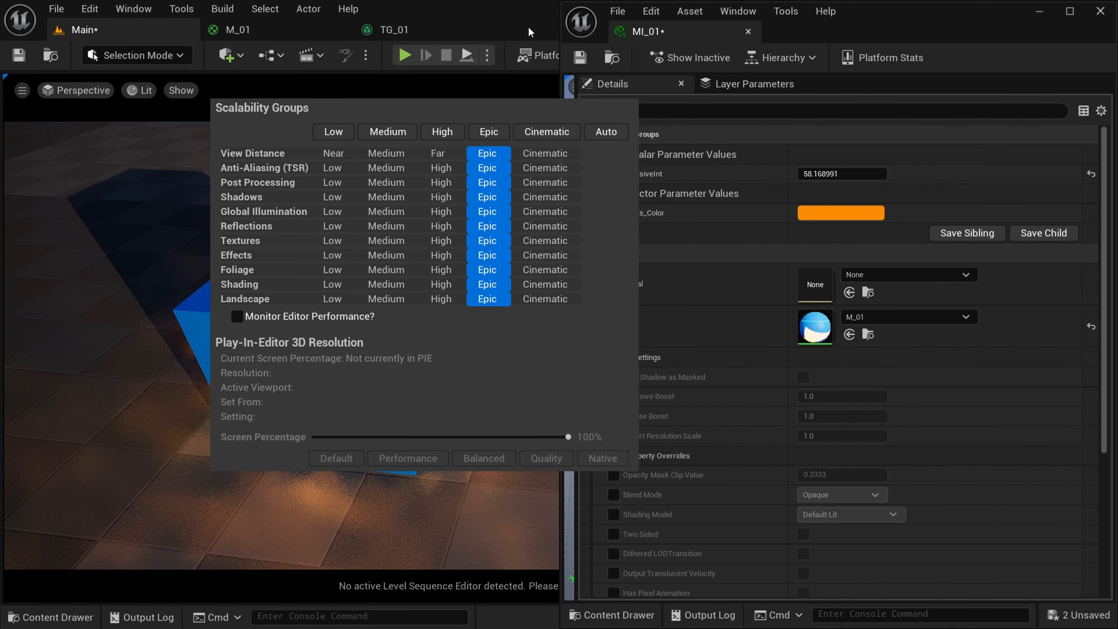
mouse_move(282, 346)
right_mouse_down()
mouse_move(238, 365)
mouse_move(267, 345)
right_mouse_up()
right_click_drag(523, 267, 550, 264)
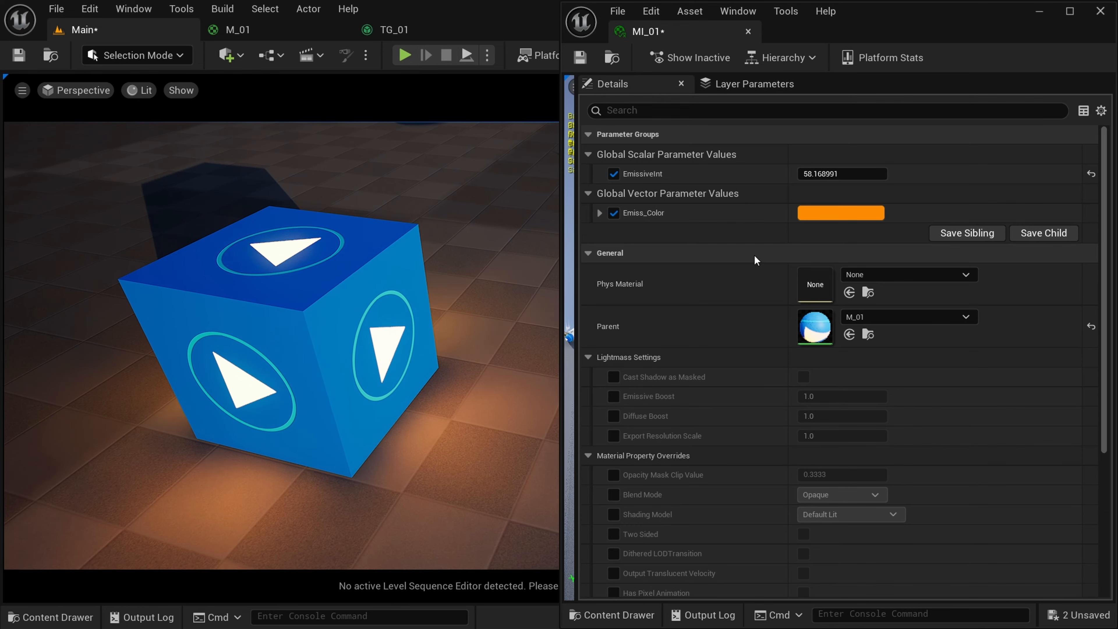
- Raise MI_01's EmissiveInt to about 82.12 and pick a different hue for Emiss_Color on the color wheel
left_click_drag(841, 174, 916, 176)
left_click(1091, 175)
left_click(843, 215)
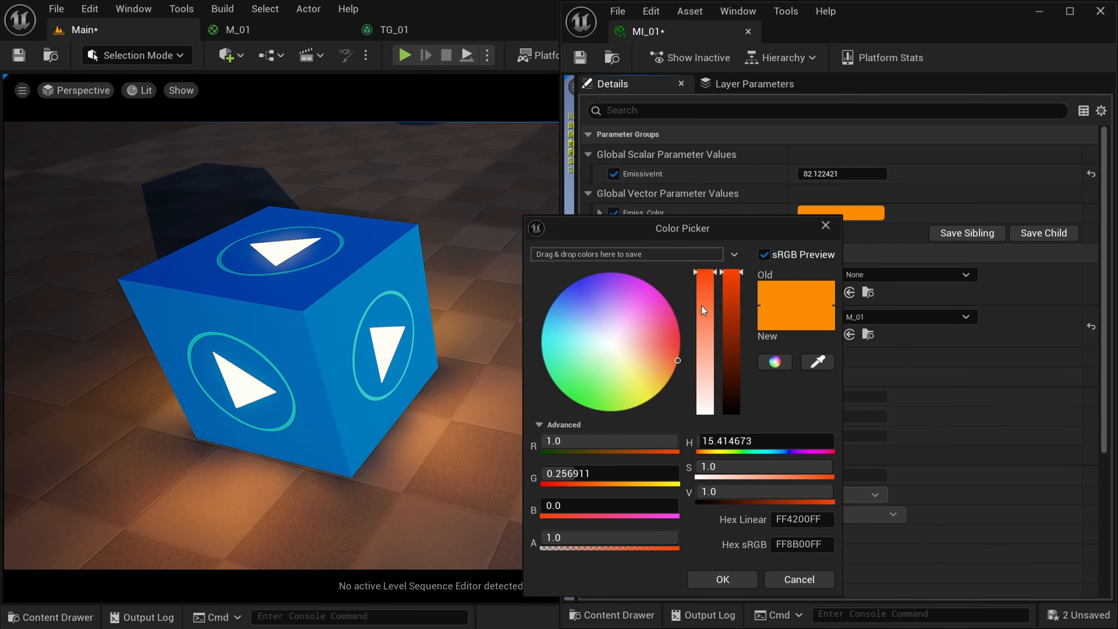
left_click_drag(681, 346, 580, 375)
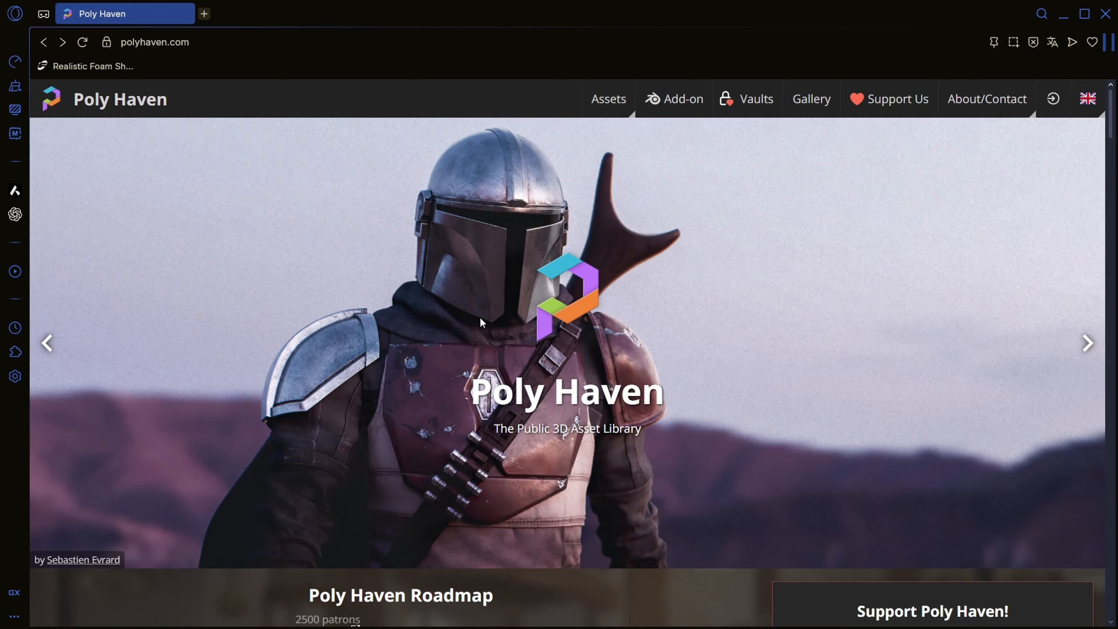
- Switch to the Poly Haven site in the browser, look over its home page and open the Textures assets
scroll(479, 317, "down", 2)
scroll(479, 316, "down", 6)
scroll(479, 316, "up", 7)
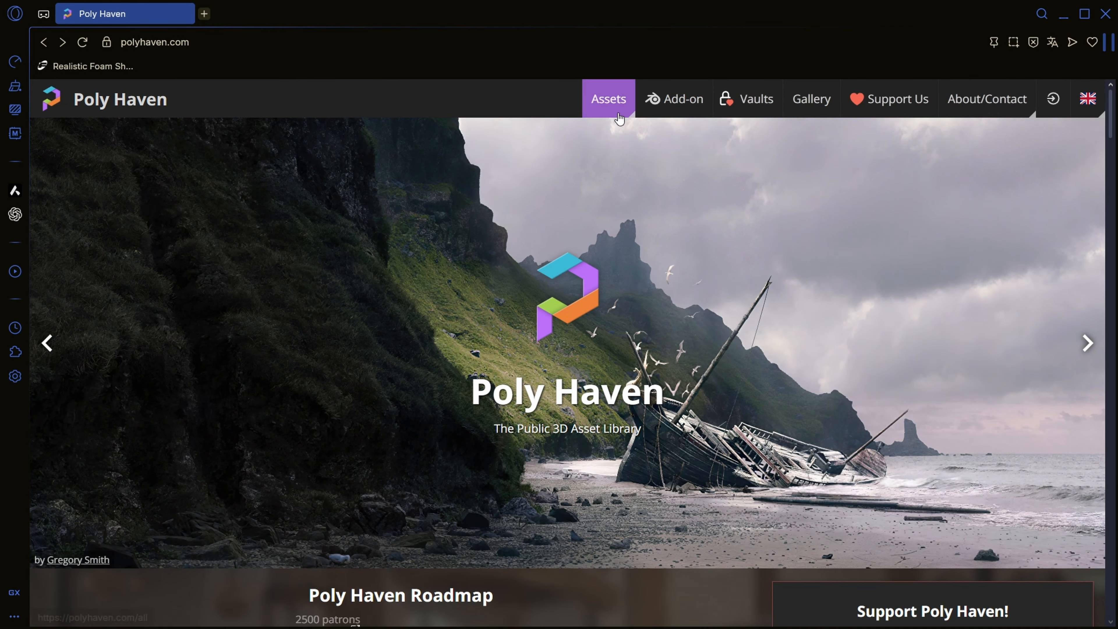
mouse_move(616, 112)
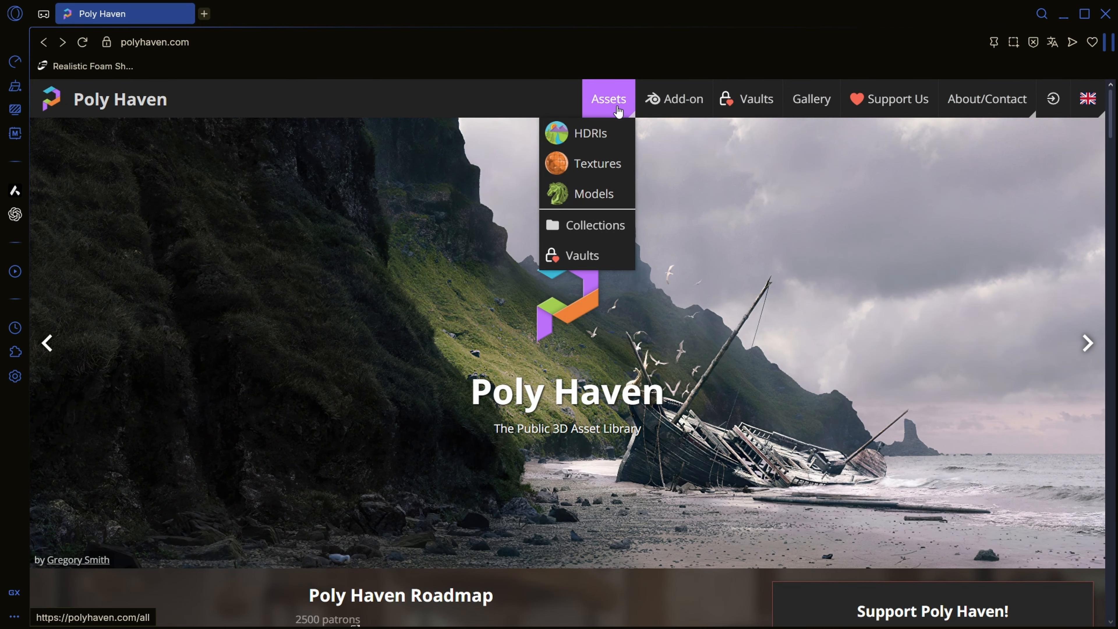
left_click(594, 164)
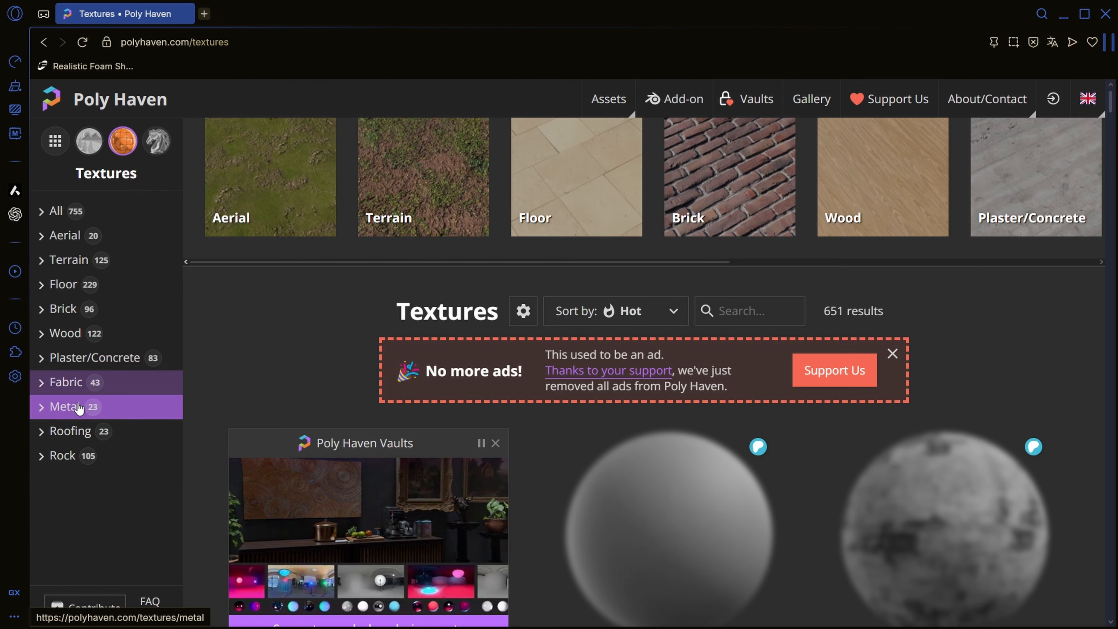
- Browse Poly Haven's texture listing to see which materials are available
scroll(77, 410, "down", 4)
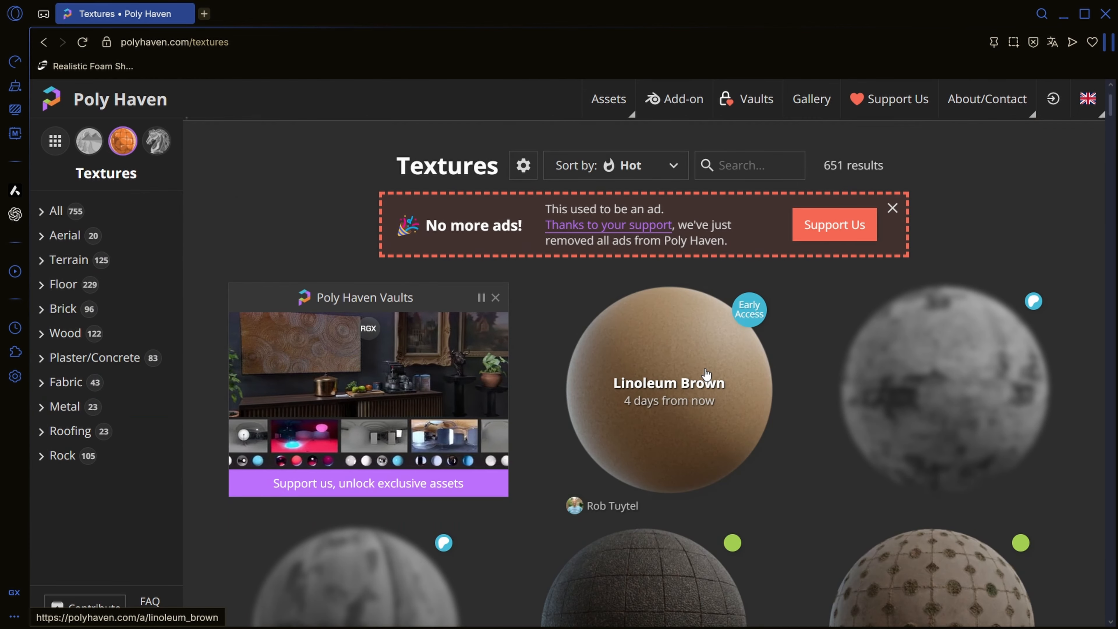
scroll(705, 375, "down", 15)
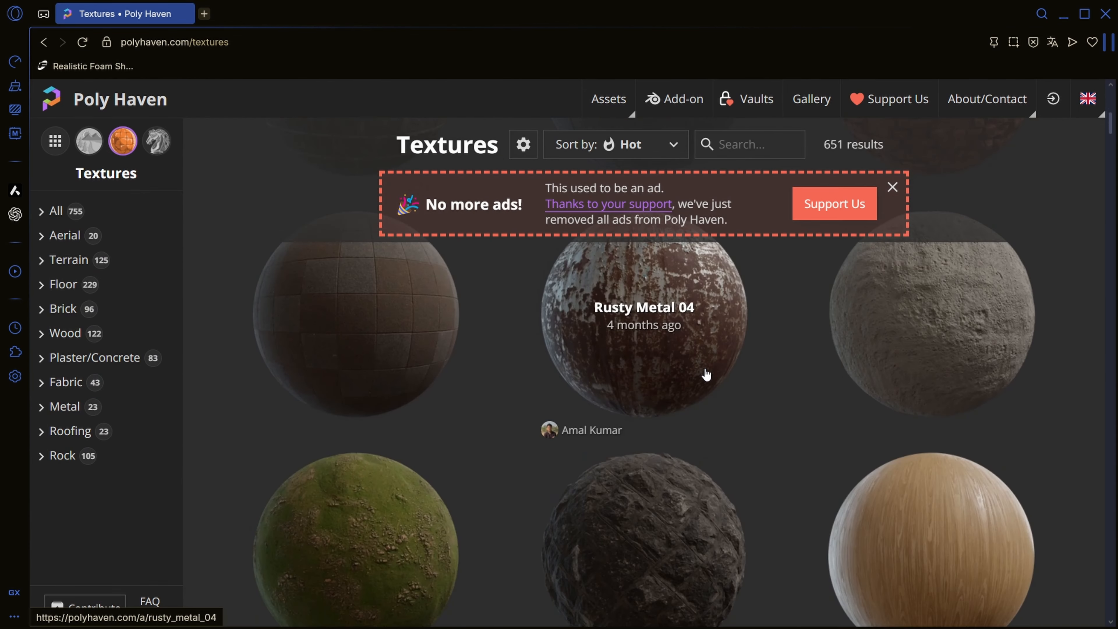
scroll(705, 374, "down", 15)
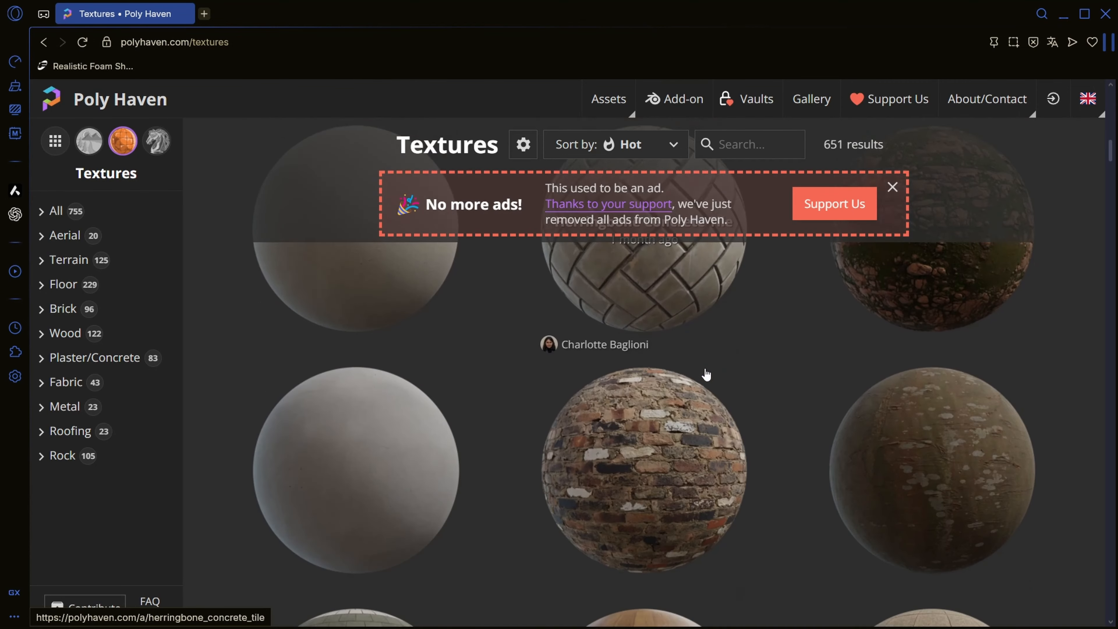
scroll(705, 375, "down", 5)
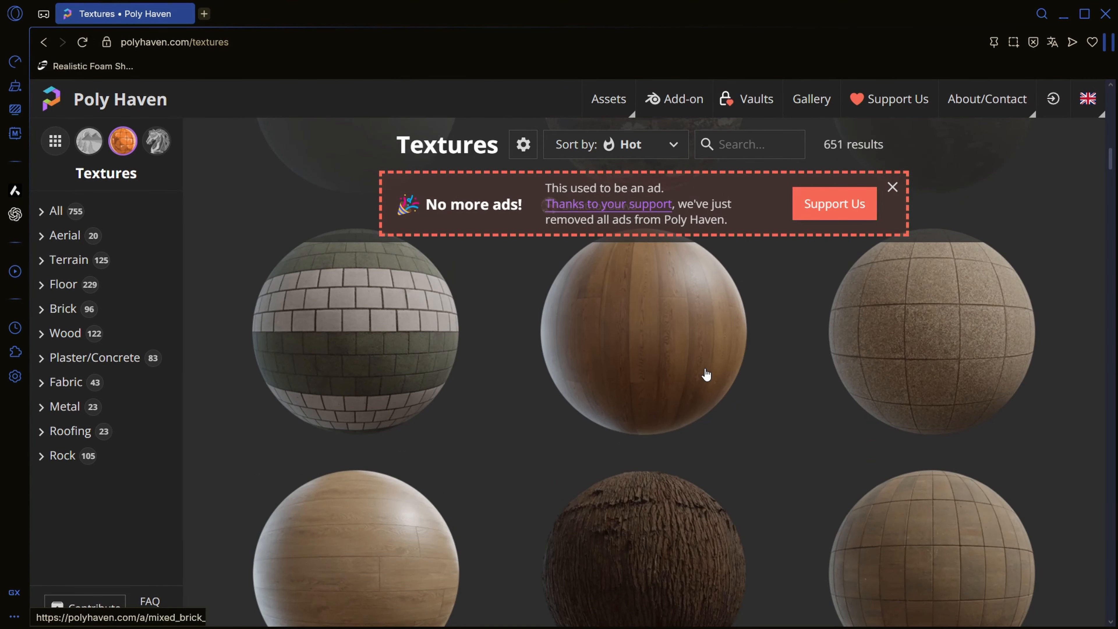
- Look through Poly Haven's texture listing for the Gray Rocks texture and open its page
scroll(706, 375, "down", 5)
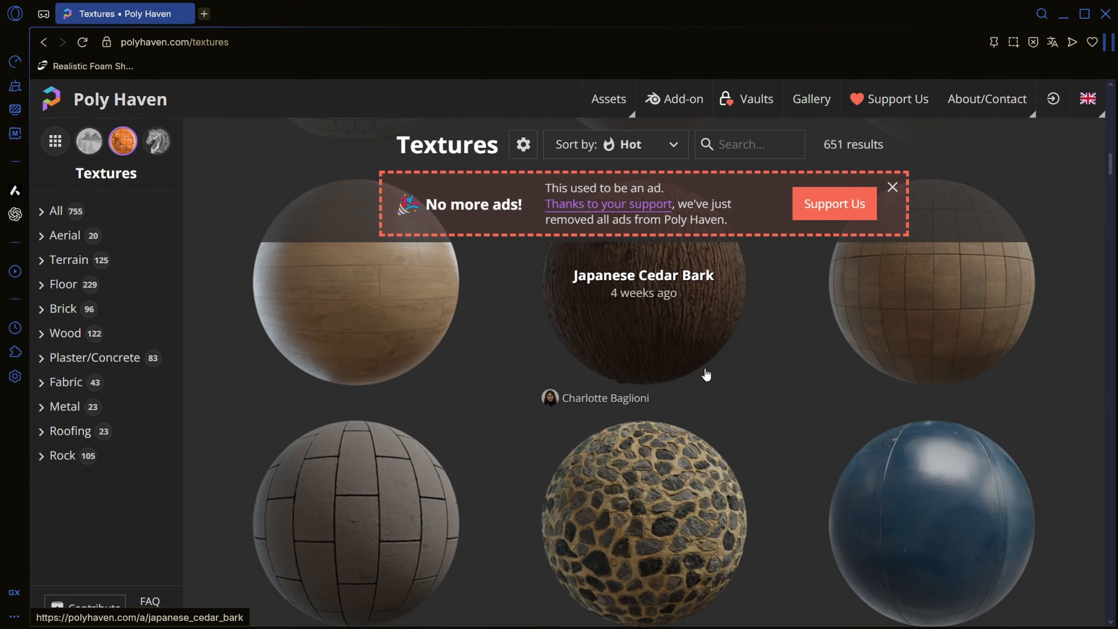
scroll(706, 374, "down", 3)
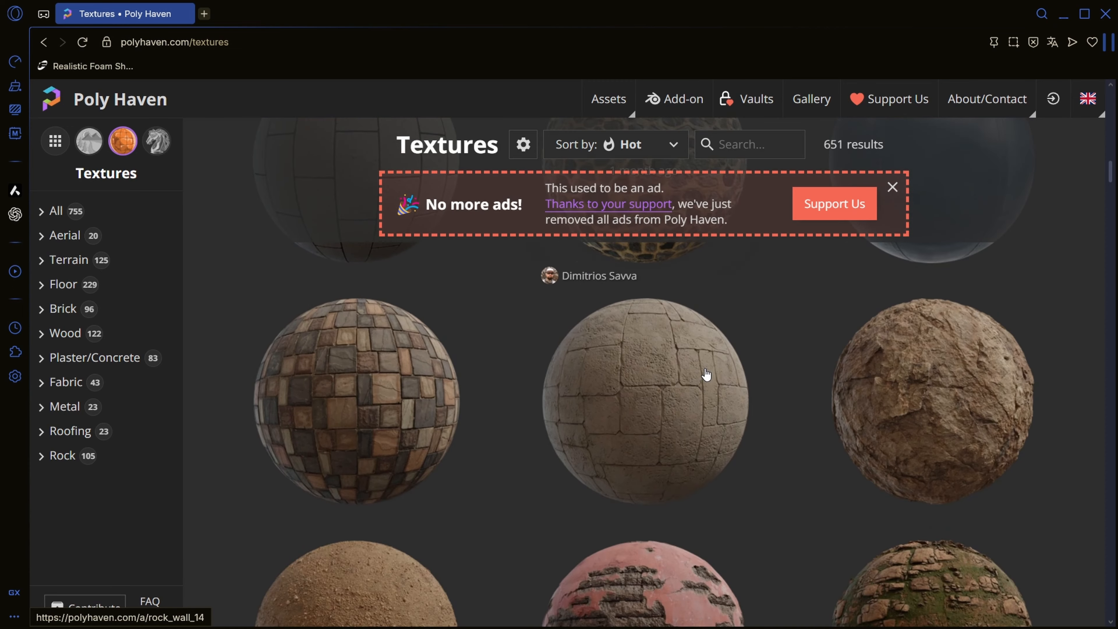
scroll(705, 375, "down", 6)
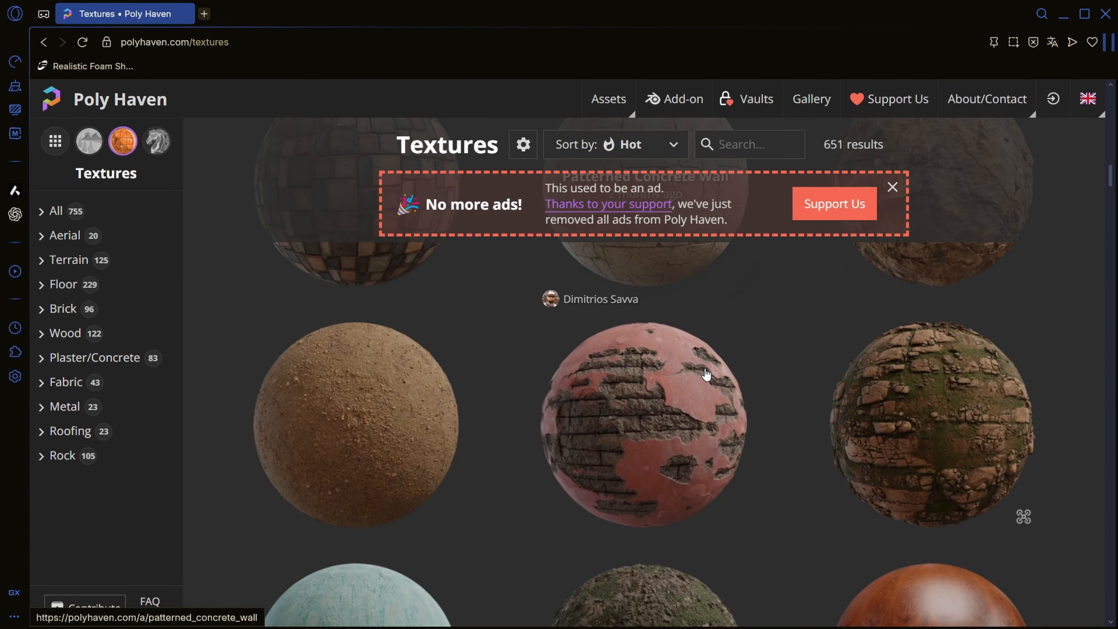
scroll(705, 375, "down", 3)
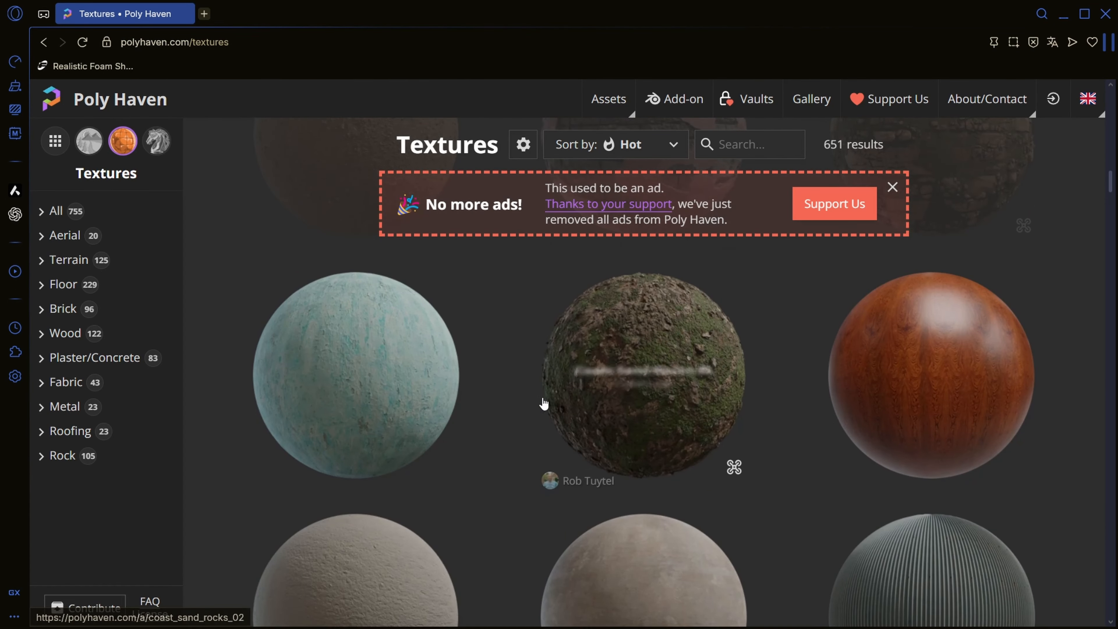
scroll(604, 394, "down", 5)
scroll(607, 390, "down", 7)
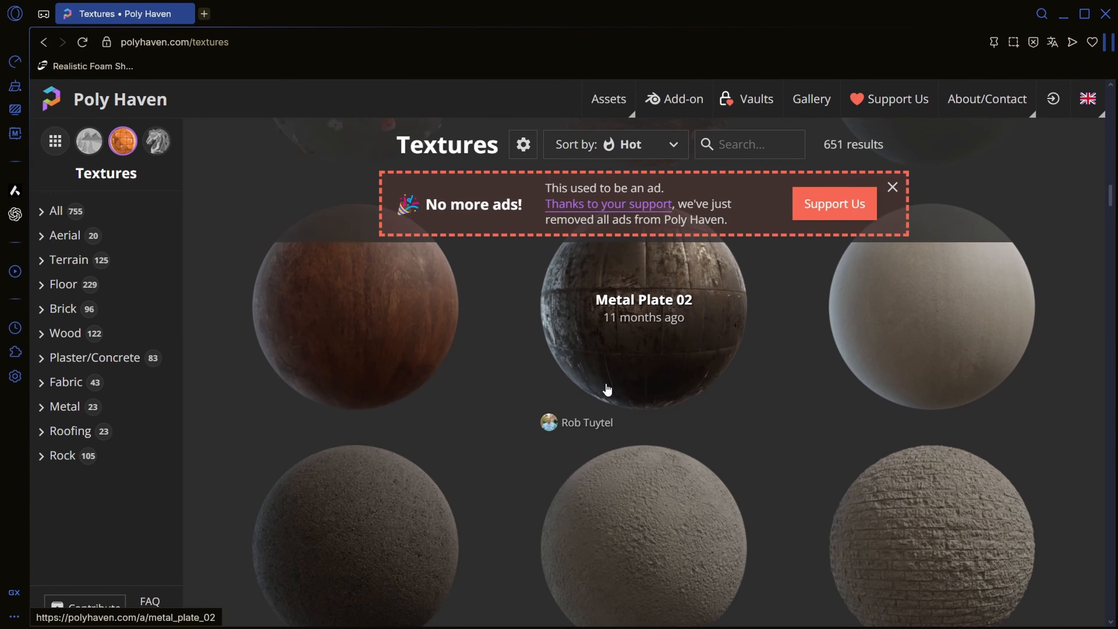
scroll(607, 390, "down", 5)
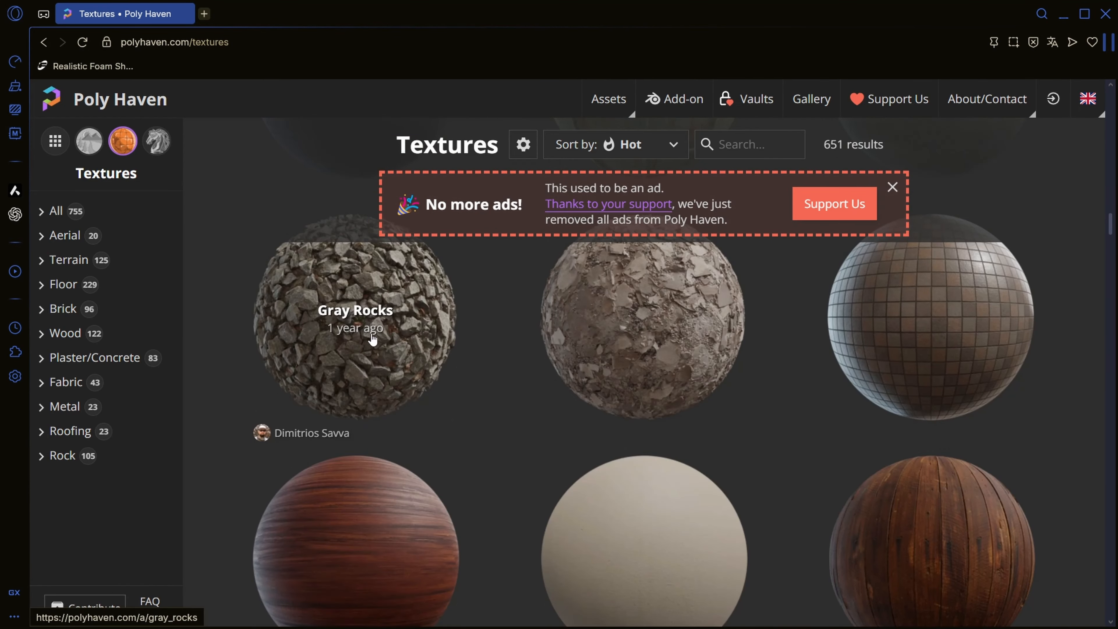
left_click(372, 355)
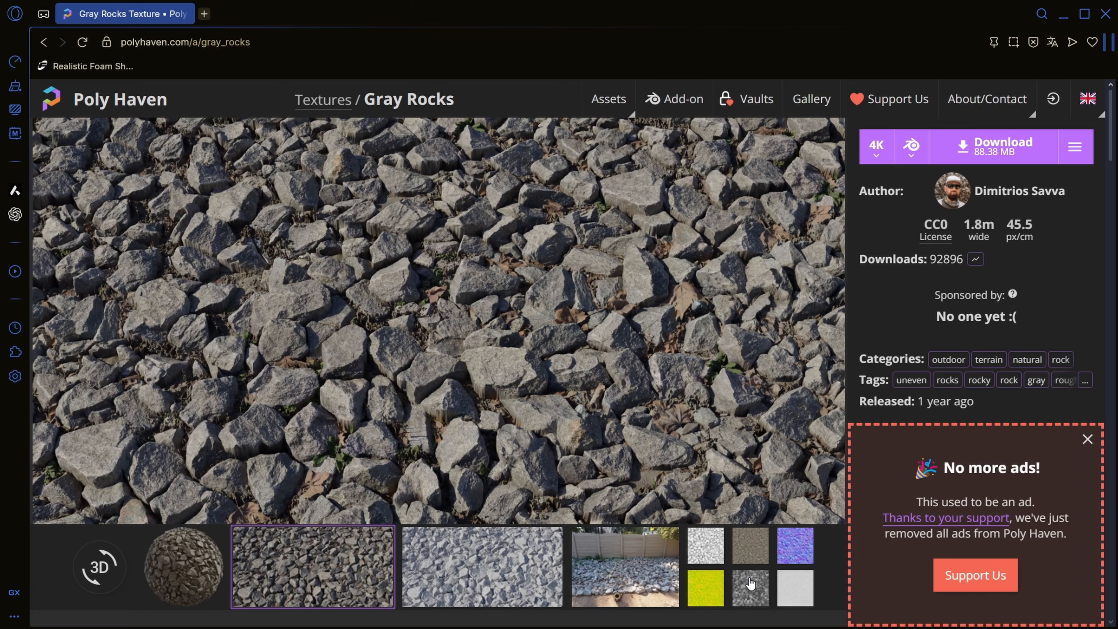
- Set the Gray Rocks download to 1K resolution in ZIP format
left_click(875, 146)
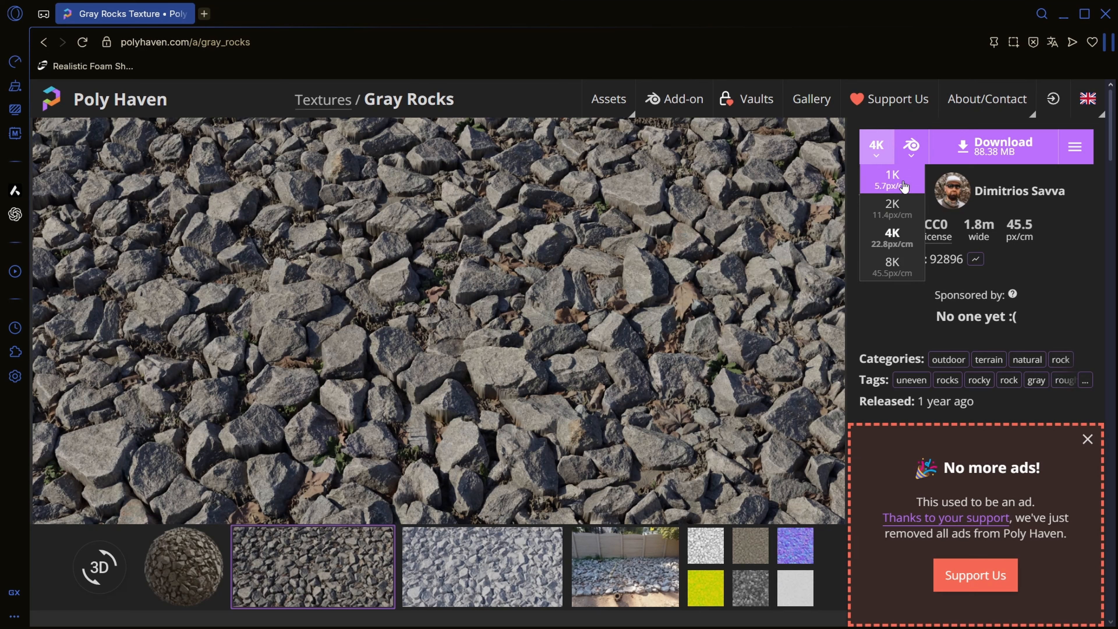
left_click(894, 181)
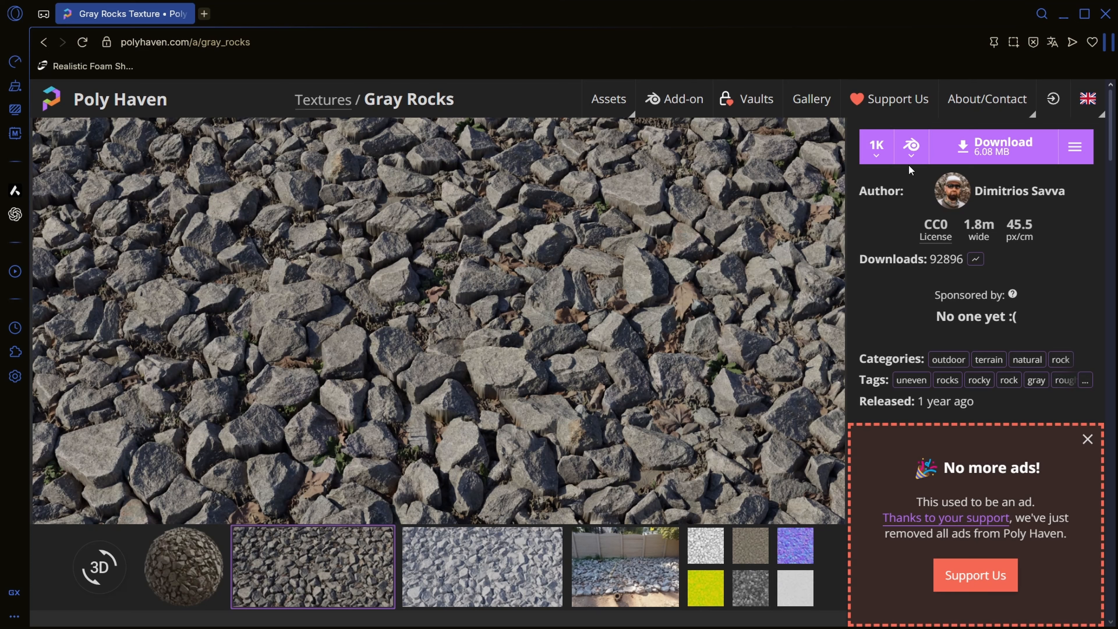
left_click(909, 156)
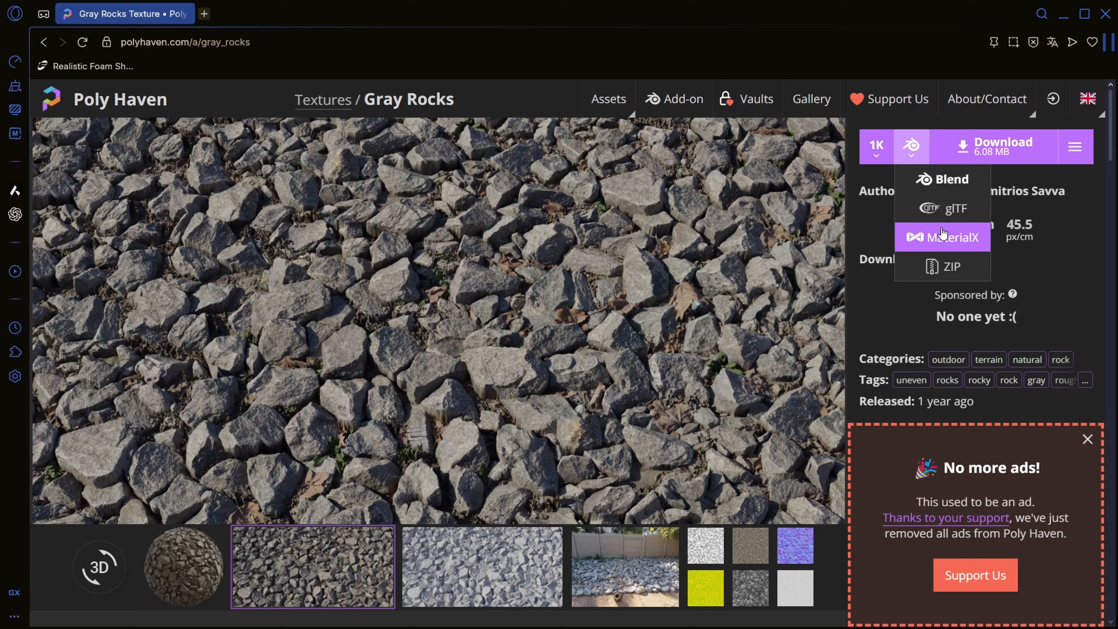
left_click(944, 268)
scroll(913, 354, "down", 3)
scroll(913, 352, "up", 3)
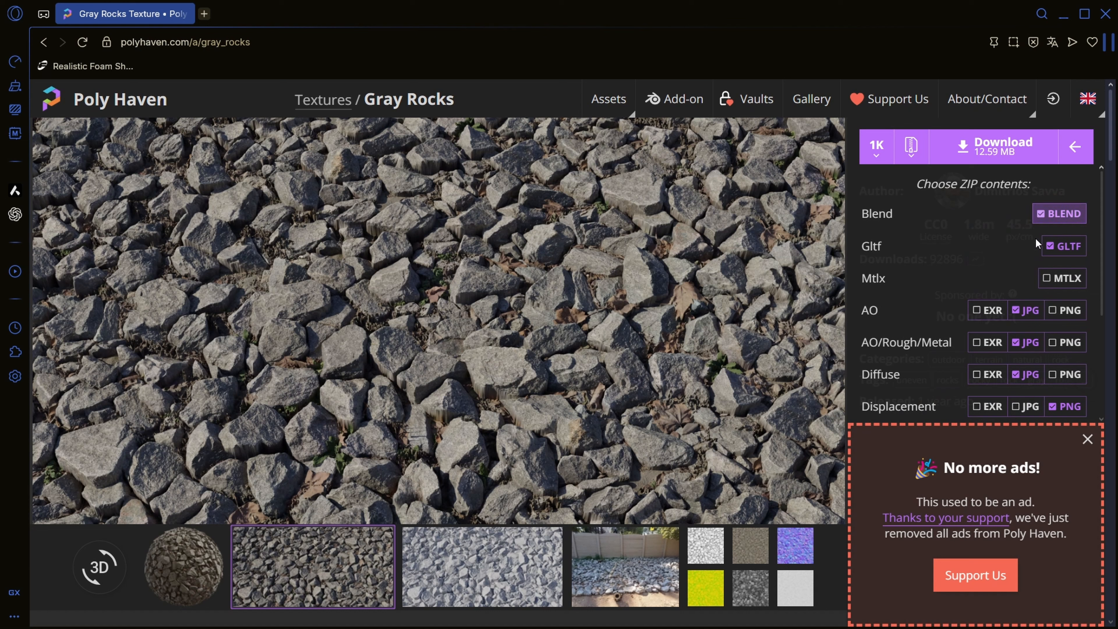
- Exclude the Blend and glTF files from the ZIP contents
left_click(1043, 215)
left_click(1051, 246)
scroll(989, 261, "down", 3)
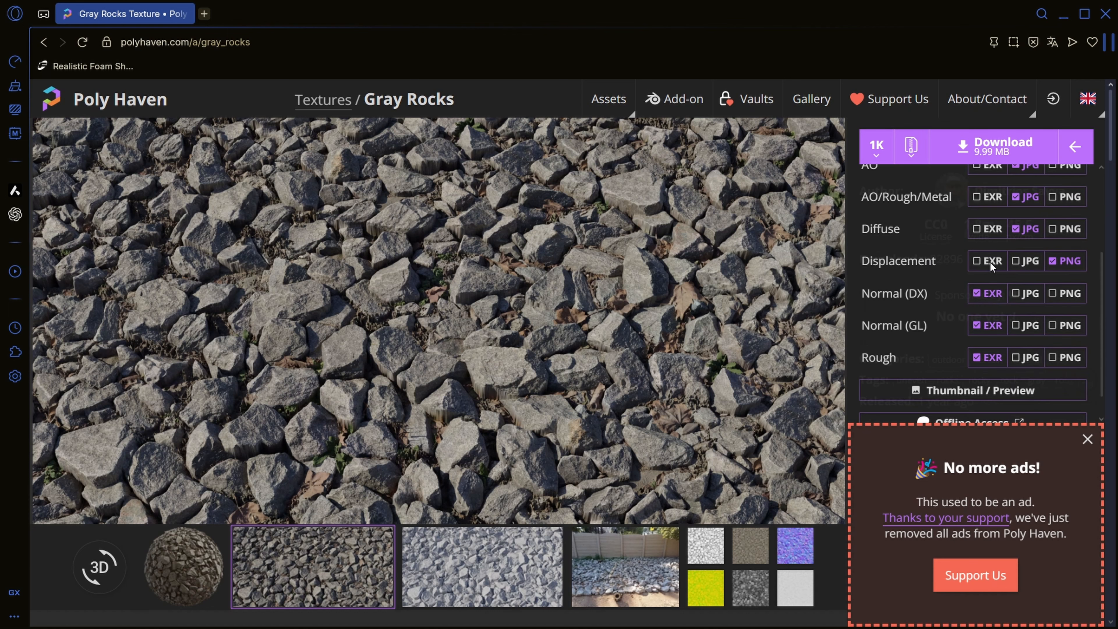
scroll(989, 261, "up", 3)
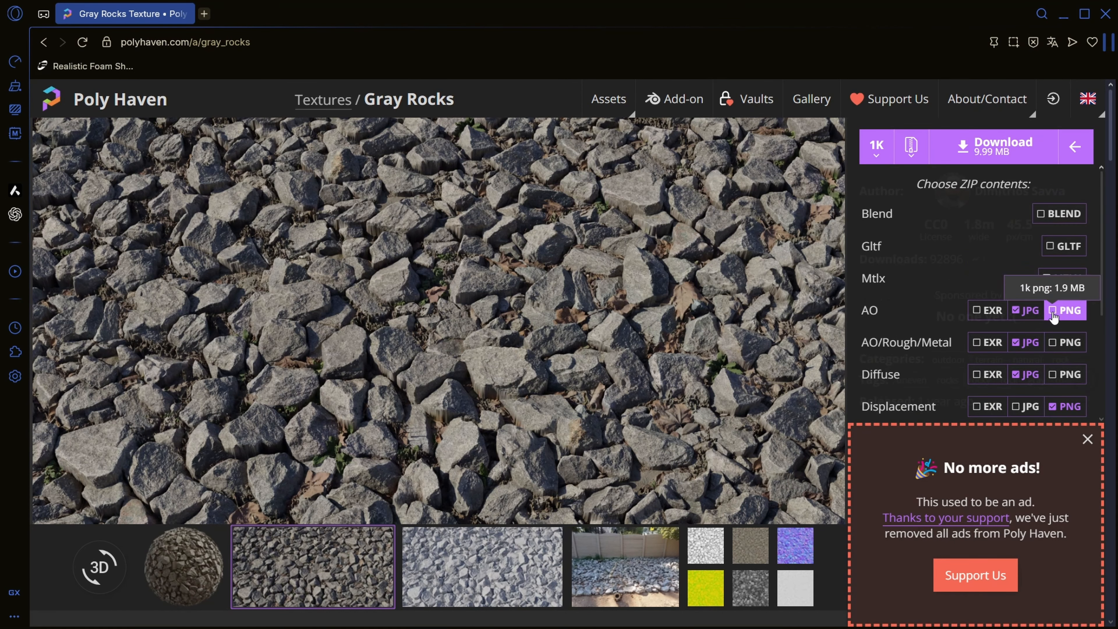
- Include AO and Diffuse as PNG only, and leave AO/Rough/Metal and Displacement out of the ZIP contents
left_click(1053, 310)
scroll(981, 323, "down", 3)
scroll(981, 323, "up", 2)
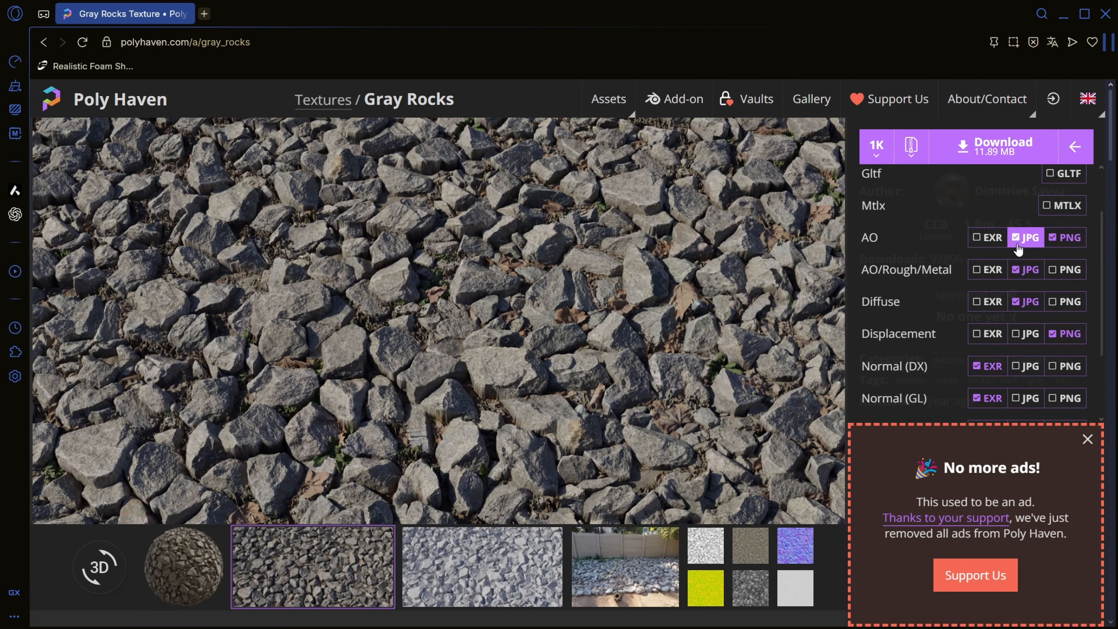
left_click(1024, 270)
left_click(1024, 302)
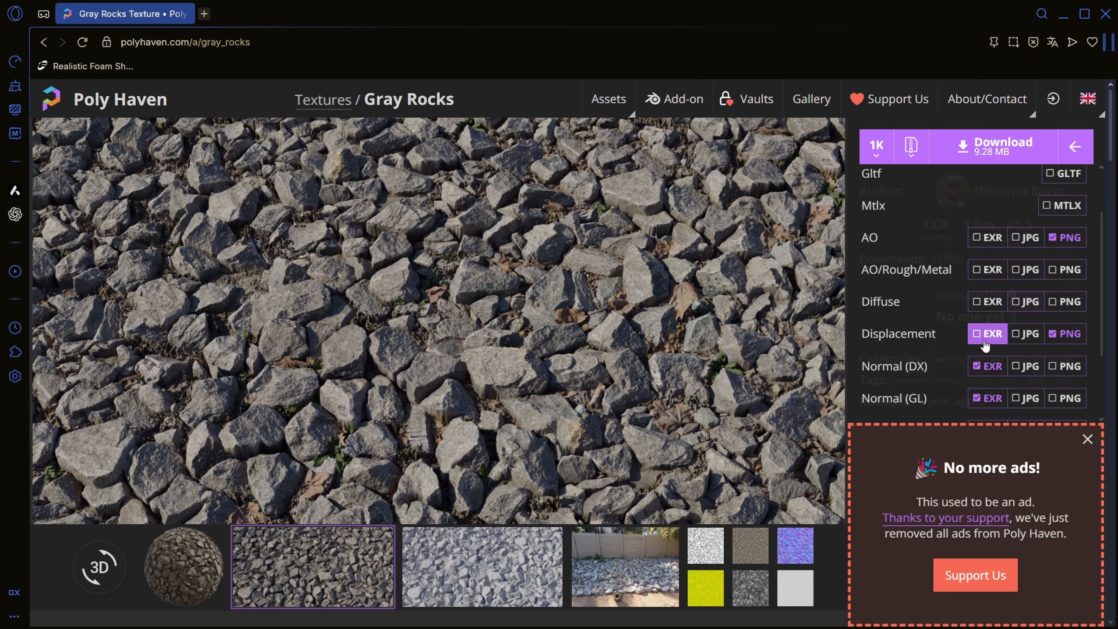
left_click(1053, 307)
scroll(988, 339, "down", 1)
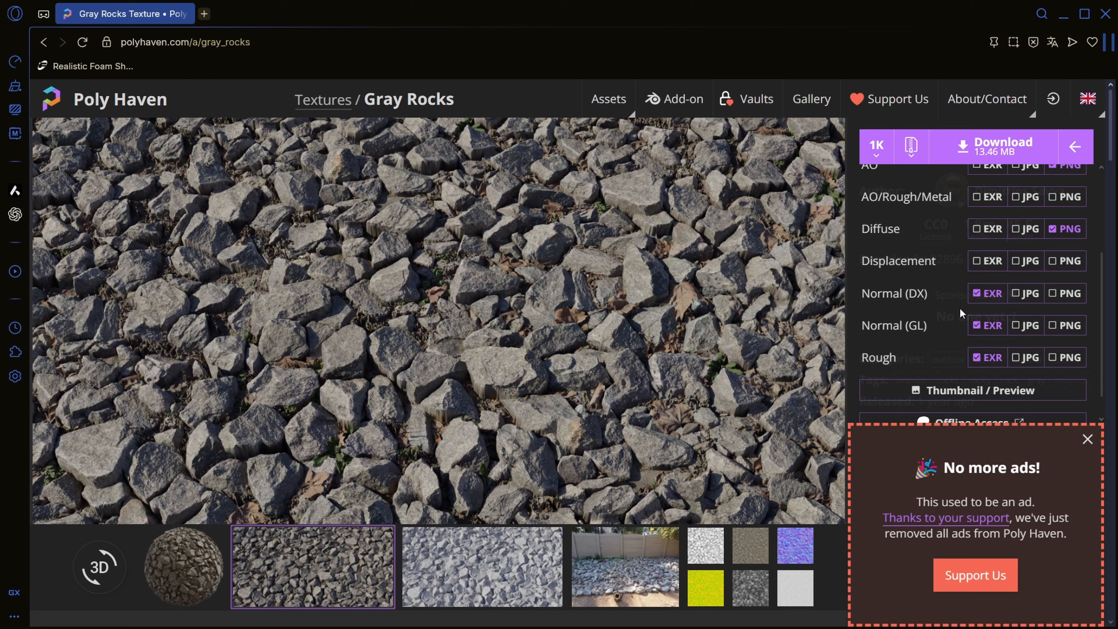
- Include the Normal (DX) map as PNG only and leave Normal (GL) out of the ZIP contents
left_click(1065, 293)
left_click(987, 293)
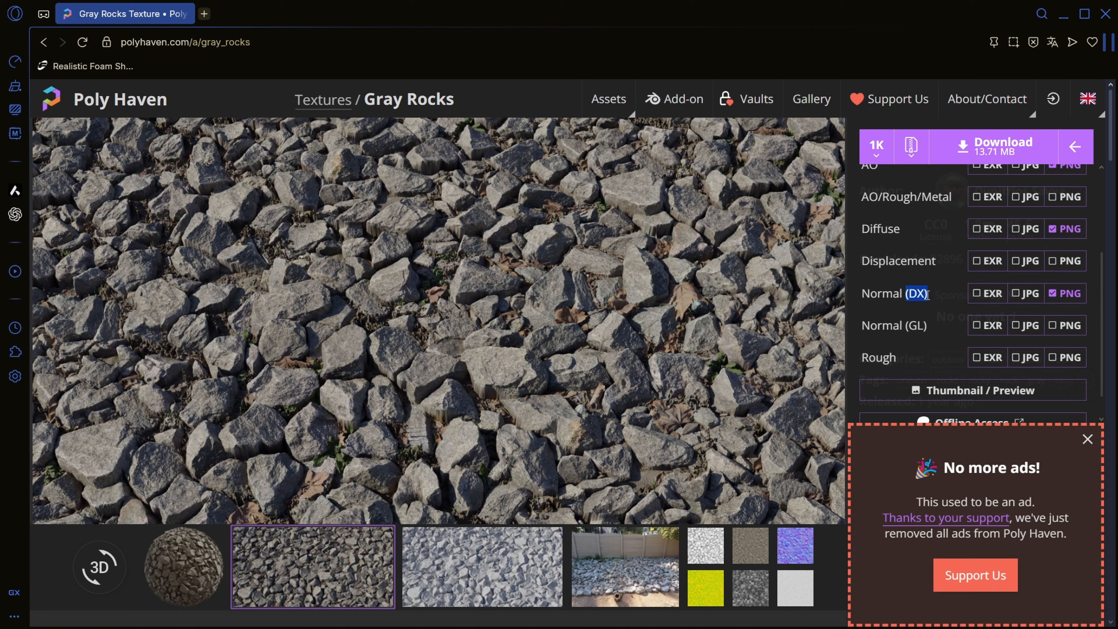
left_click_drag(911, 328, 926, 329)
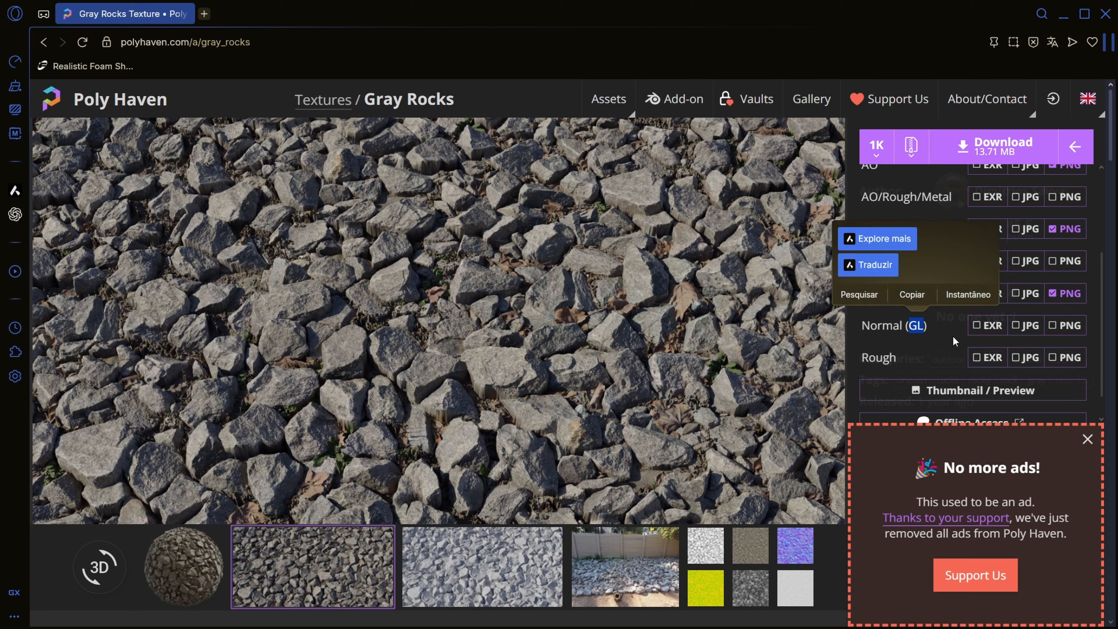
left_click(941, 350)
- Include the Rough map as PNG only and download the Gray Rocks ZIP
left_click(1065, 357)
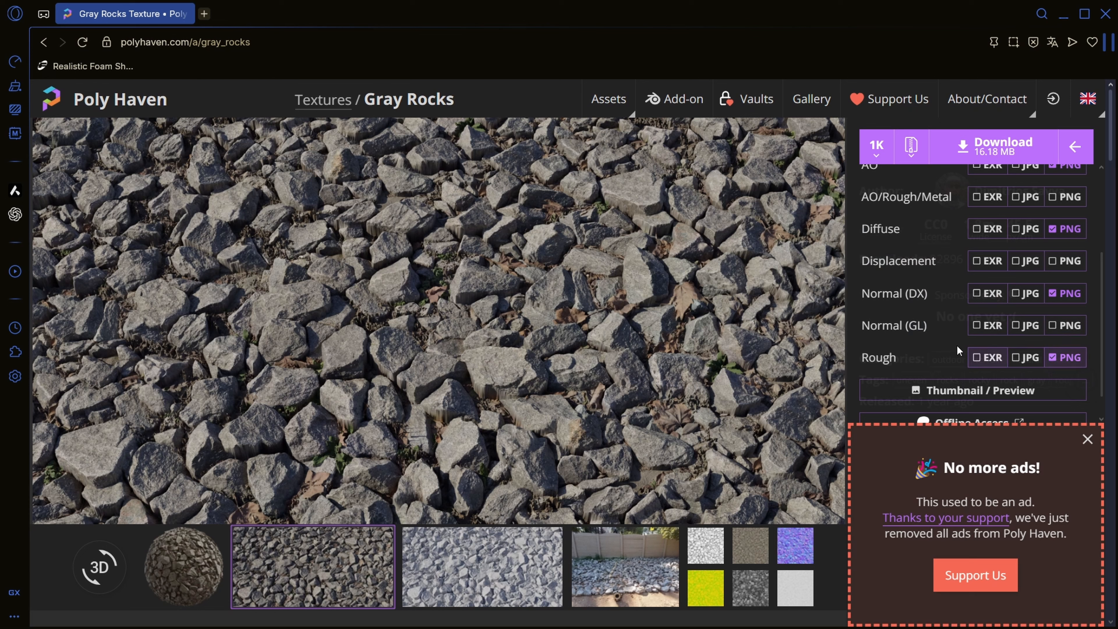
scroll(956, 344, "down", 1)
scroll(977, 299, "up", 4)
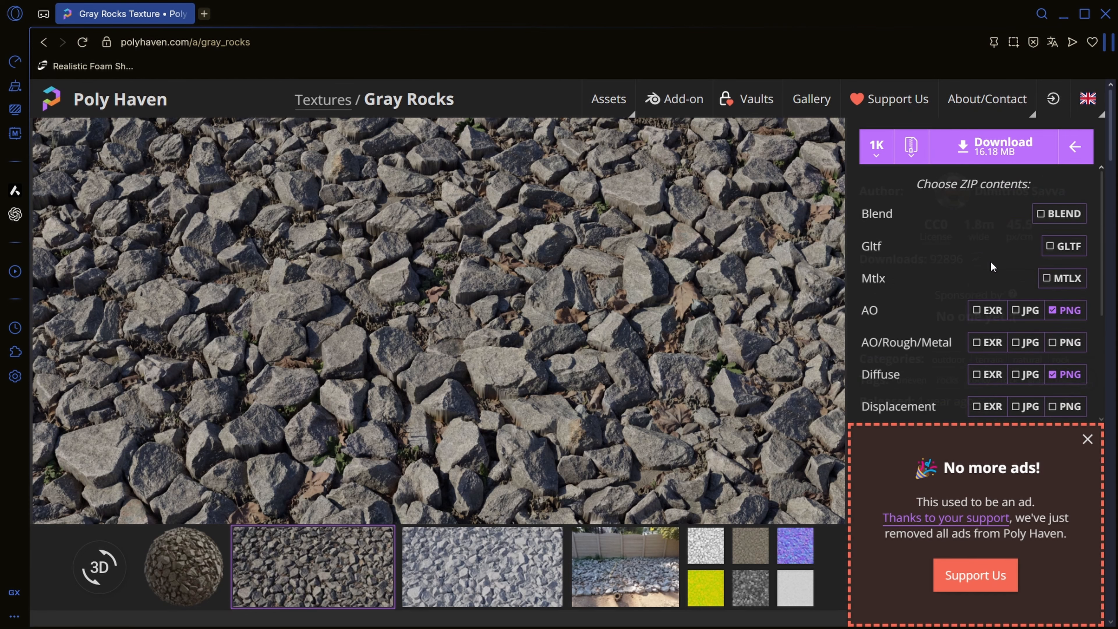
left_click(995, 158)
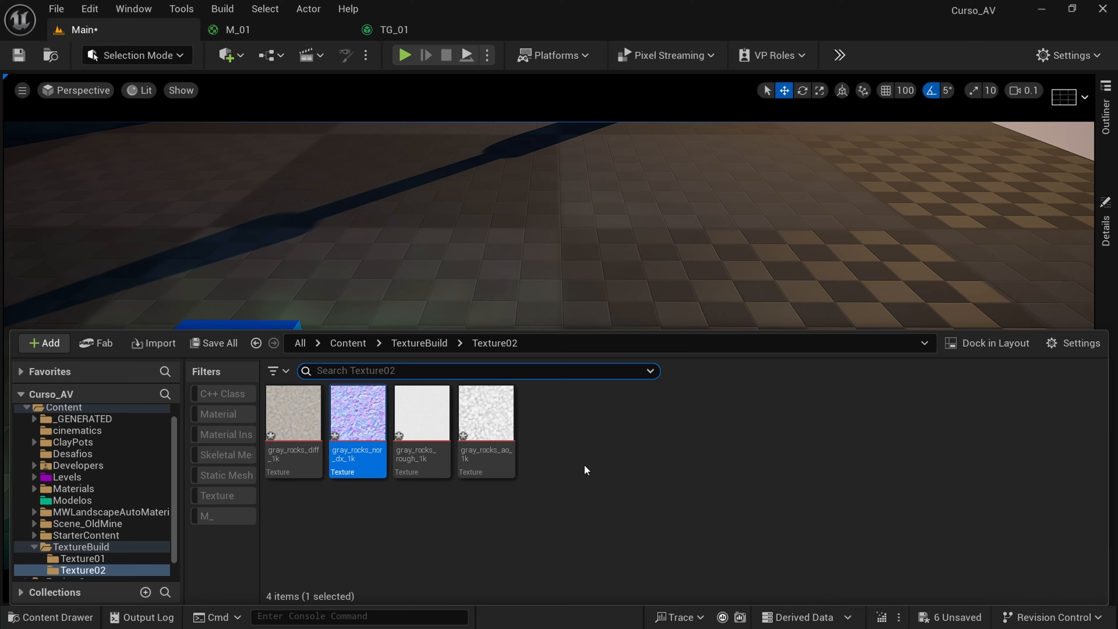
- In Unreal Editor, create a material named M_02 in the Texture02 folder beside the imported gray_rocks textures
left_click(606, 441)
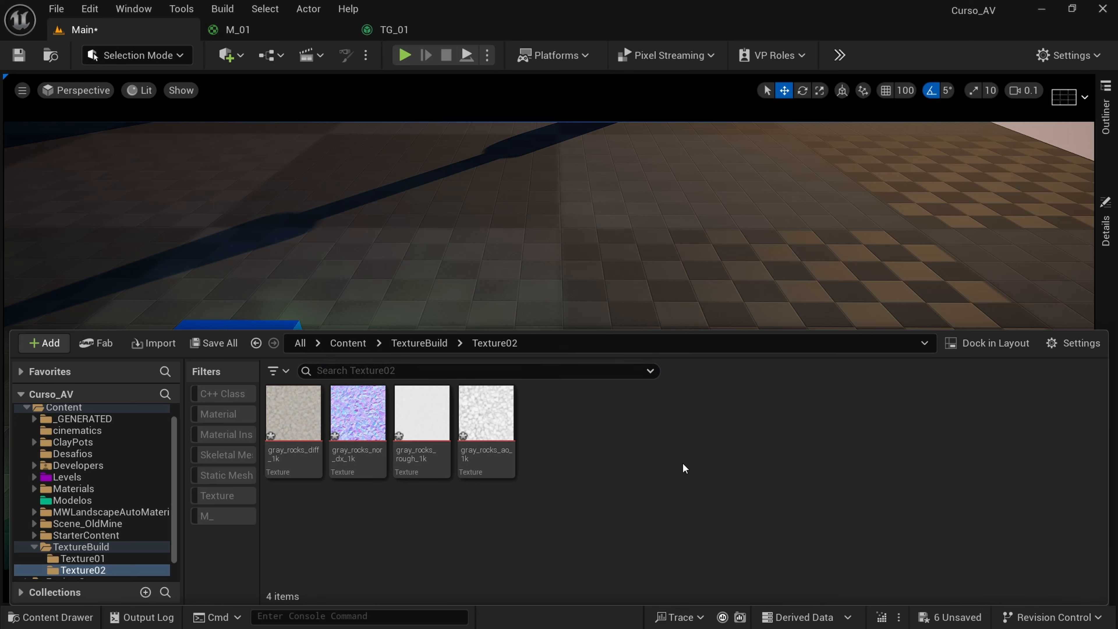
right_click(646, 439)
left_click(716, 361)
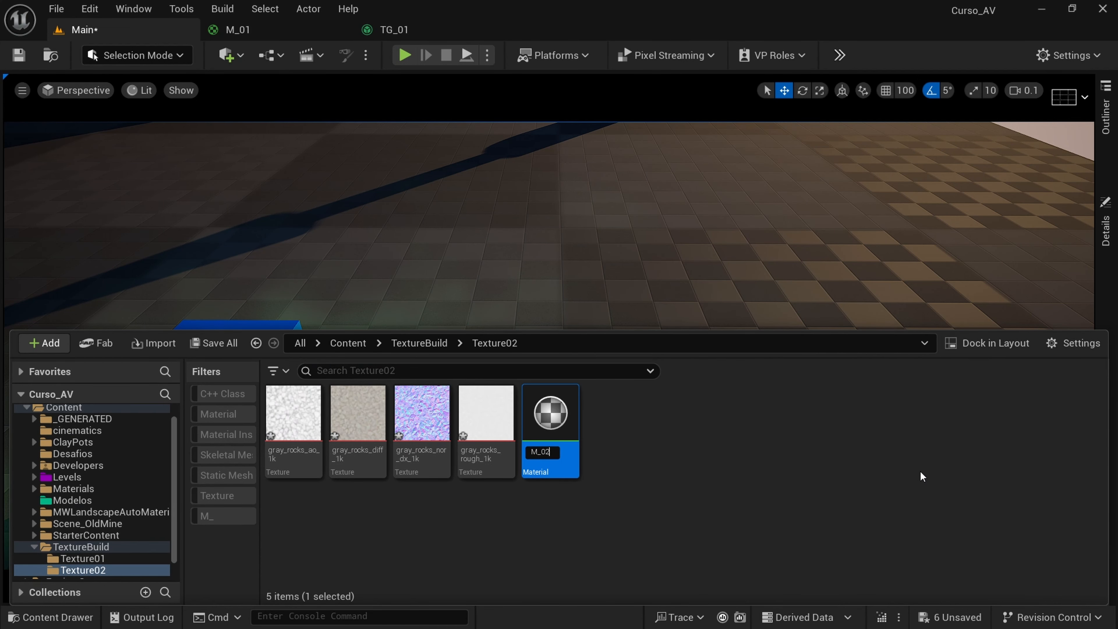
type("M_02")
key("Return")
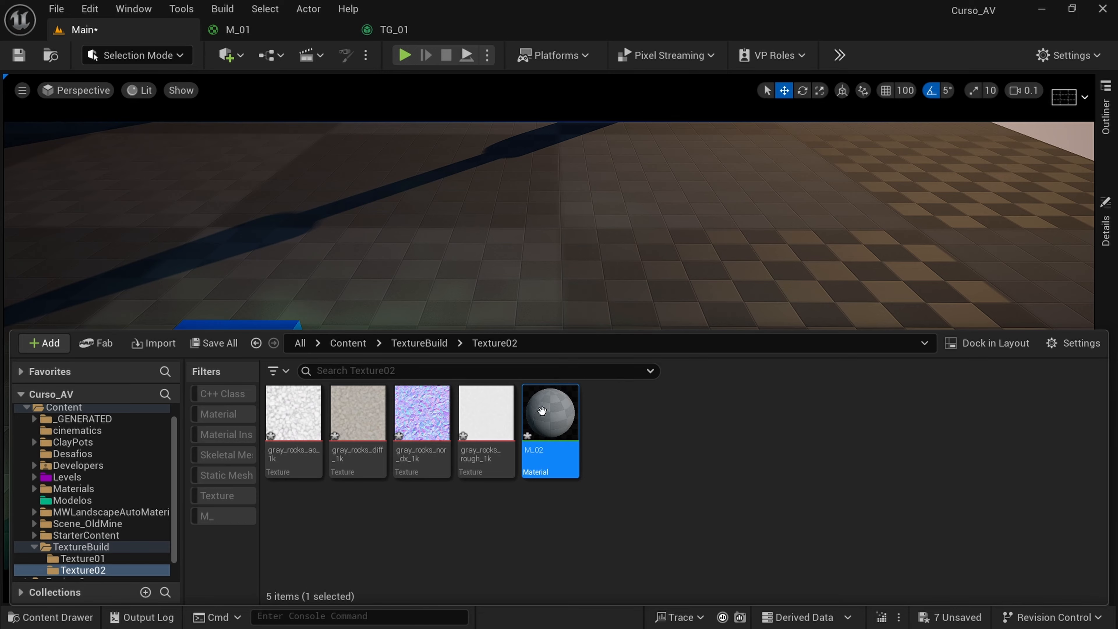
- Open M_02, add gray_rocks_diff_1k to its graph, connect its RGB output to Base Color and align the node with that input
double_click(546, 413)
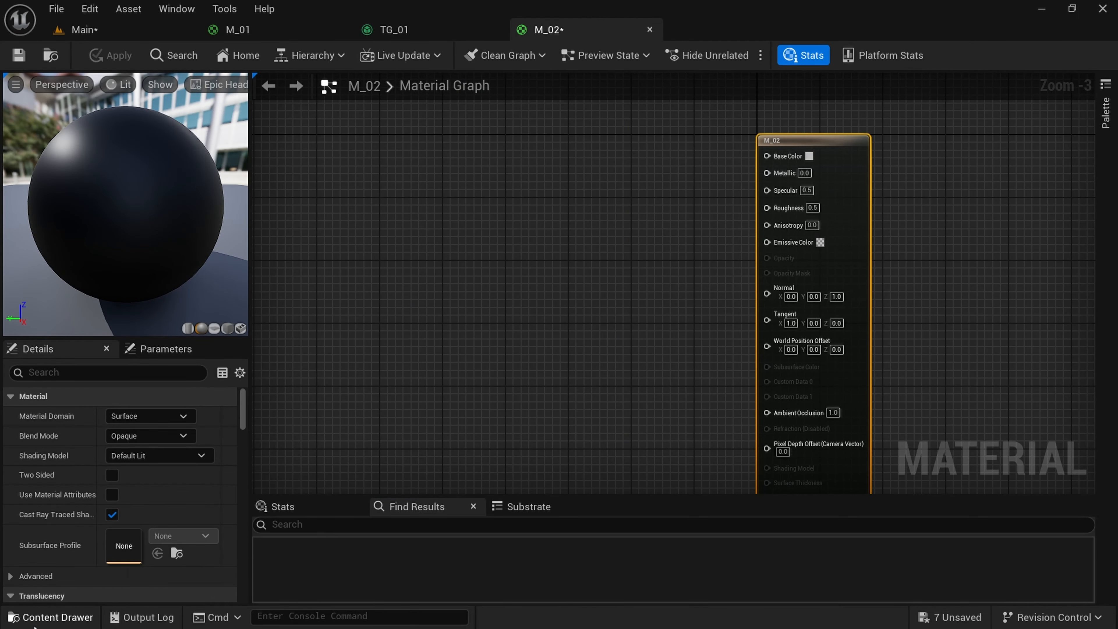
left_click(36, 625)
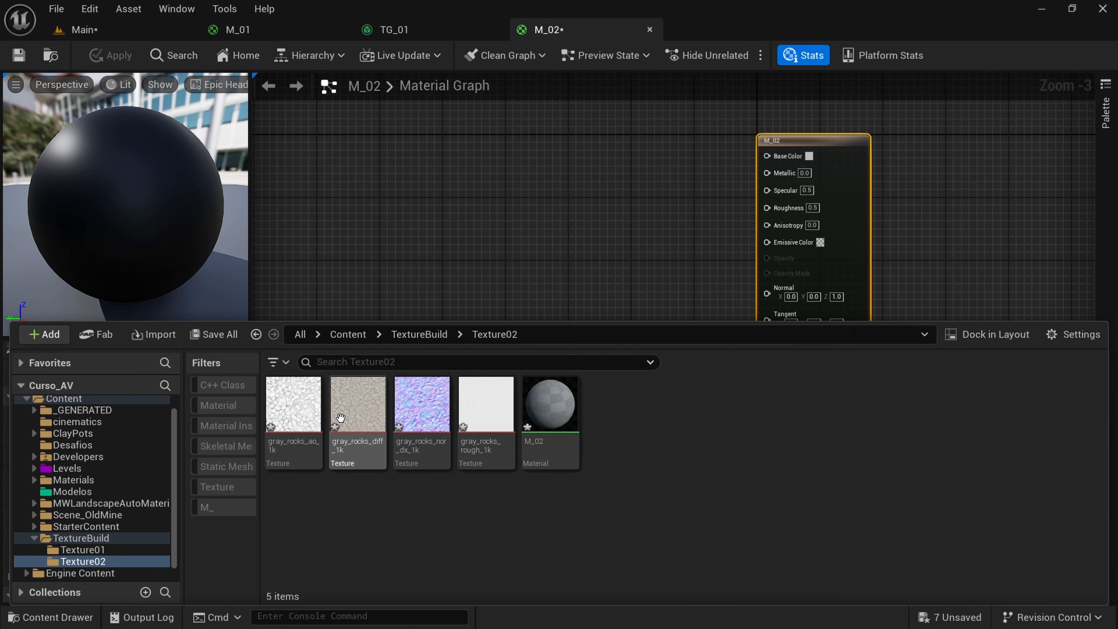
left_click_drag(340, 417, 412, 176)
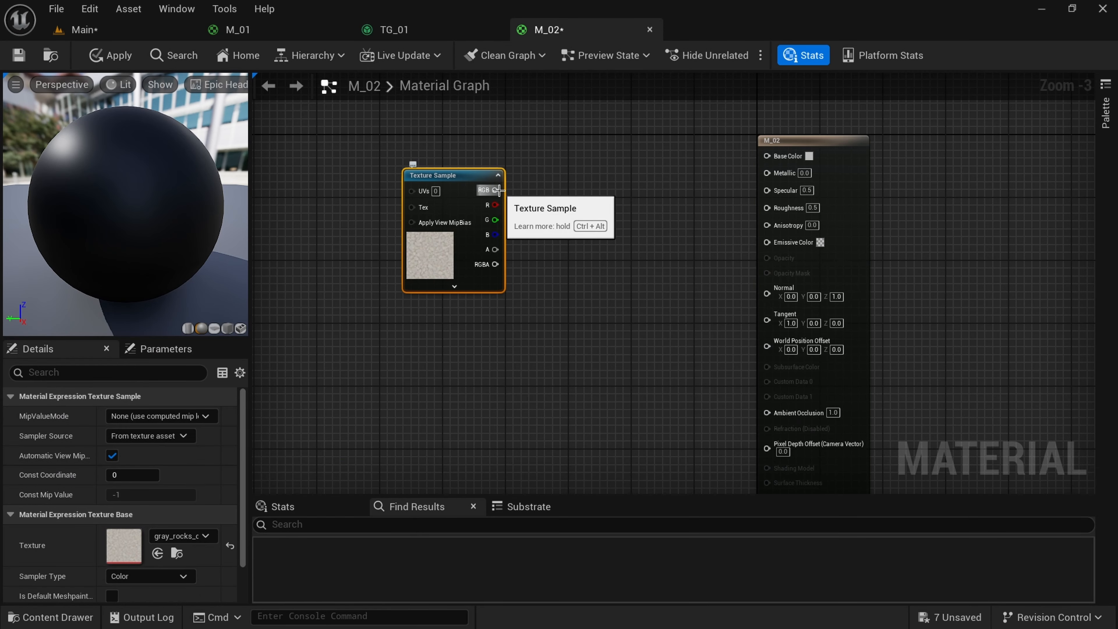
left_click_drag(497, 190, 766, 155)
left_click_drag(495, 190, 465, 157)
left_click(475, 161)
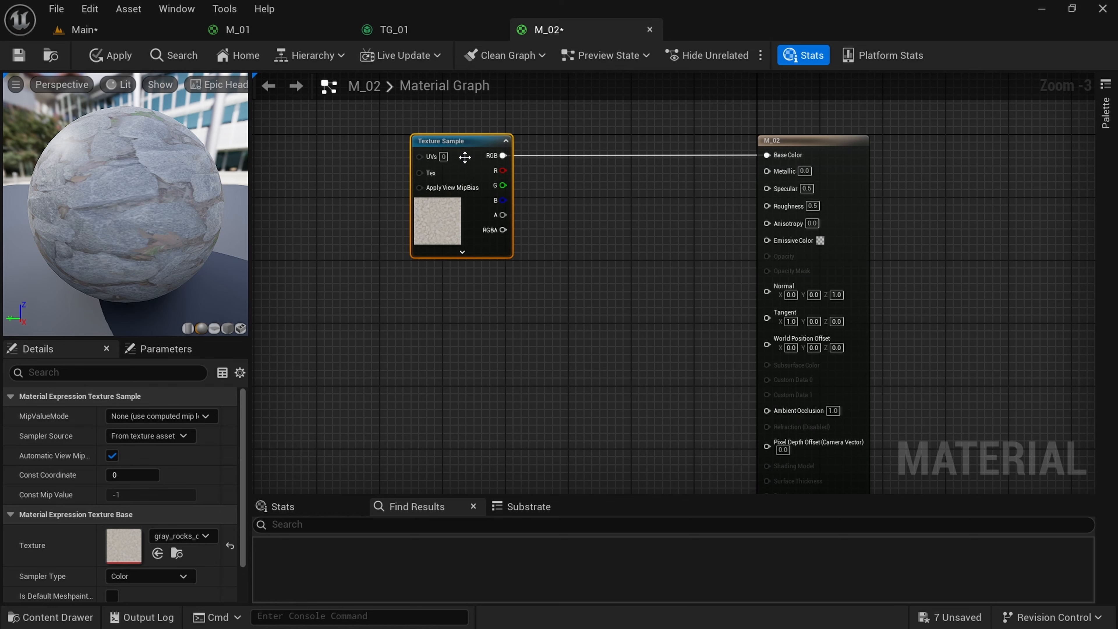
- Add the gray_rocks_nor_dx_1k texture to M_02's graph and connect its RGB output to Normal
left_click(50, 617)
left_click(301, 413)
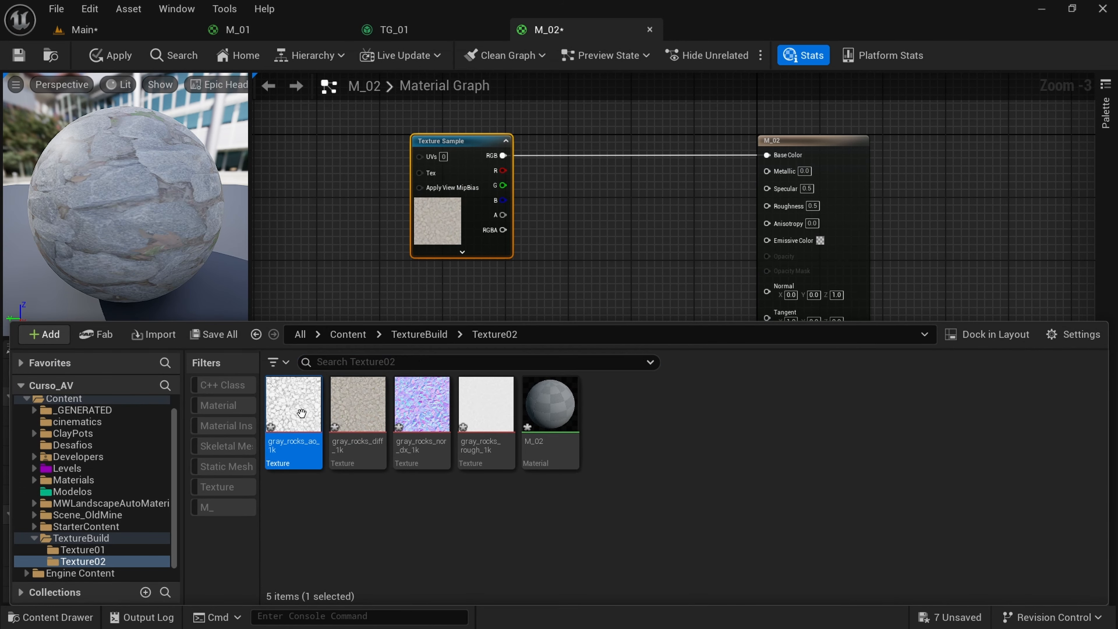
left_click_drag(422, 403, 394, 292)
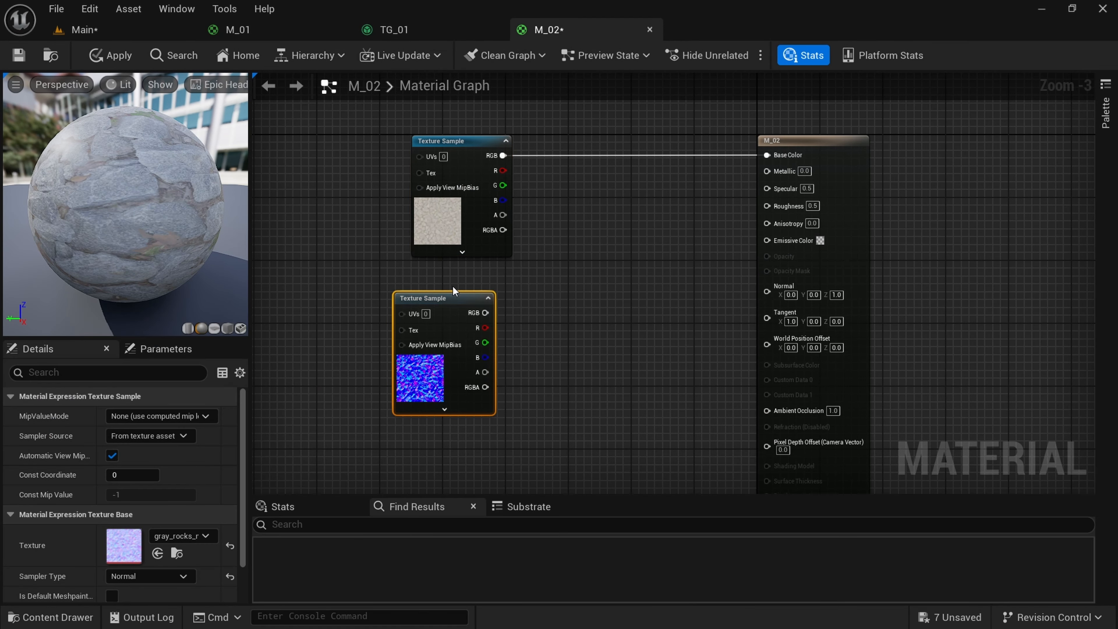
left_click_drag(484, 312, 766, 287)
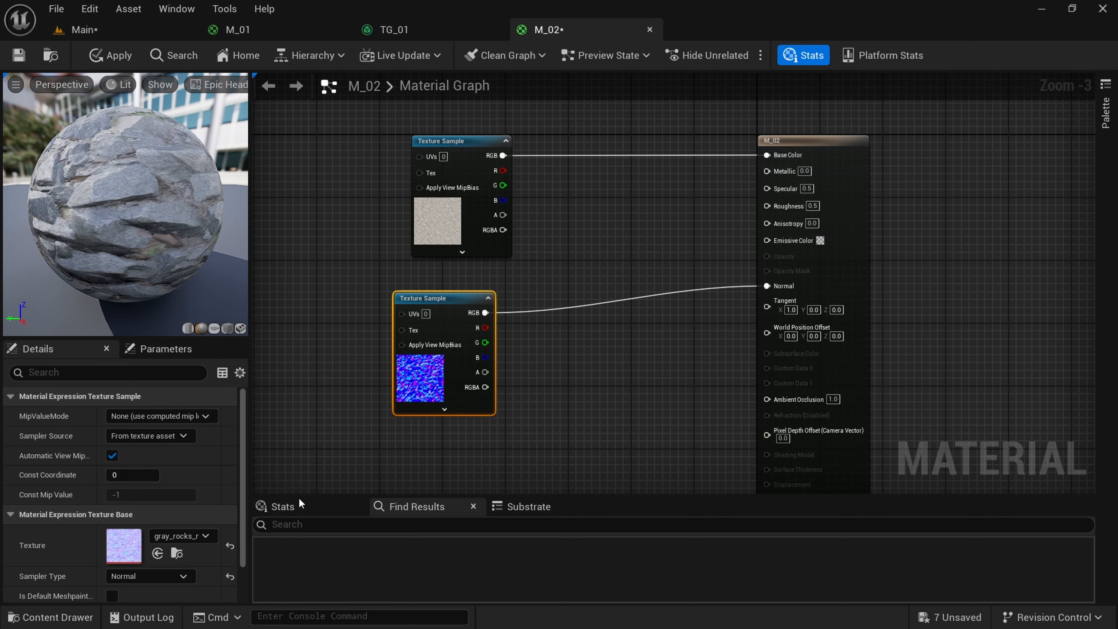
- Add gray_rocks_rough_1k to M_02's graph, connect its RGB output to Roughness and align the node with that input
left_click(19, 619)
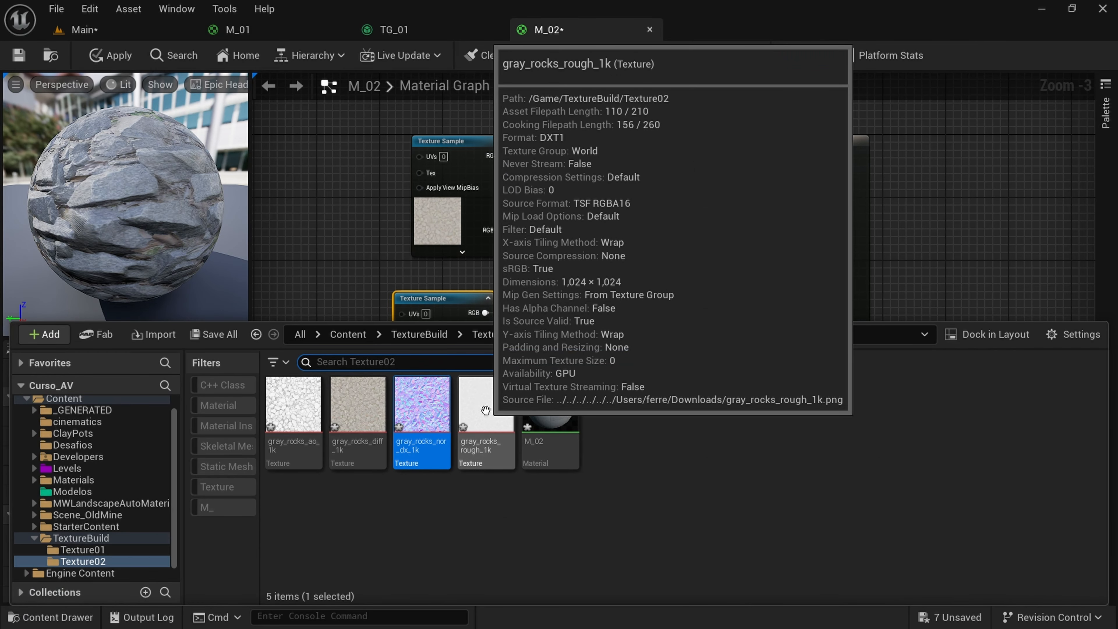
left_click_drag(486, 412, 591, 229)
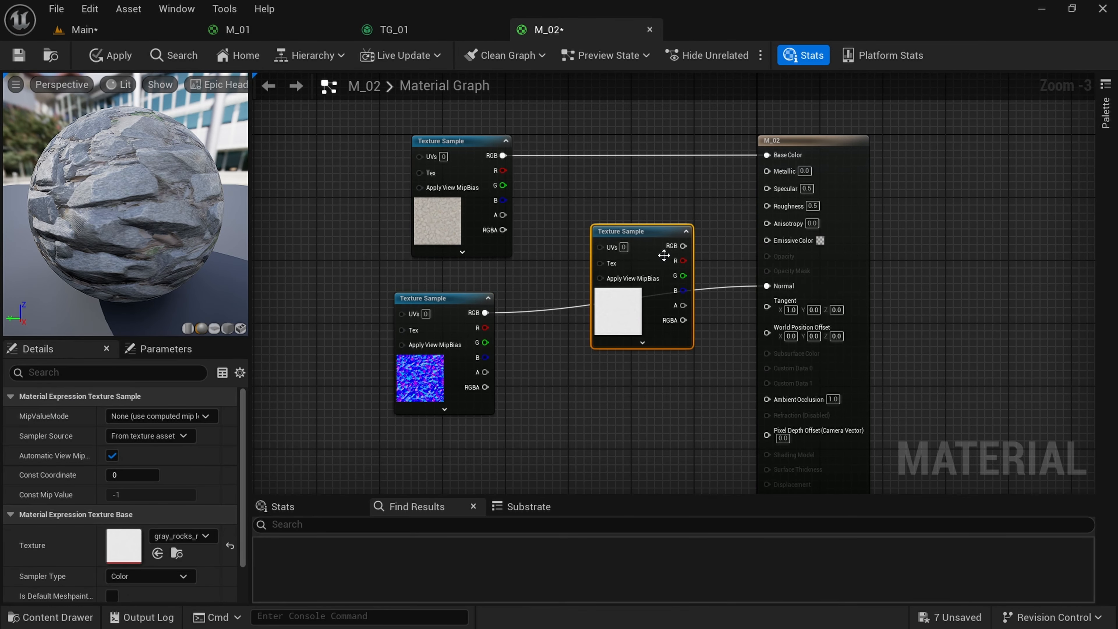
left_click_drag(690, 251, 767, 205)
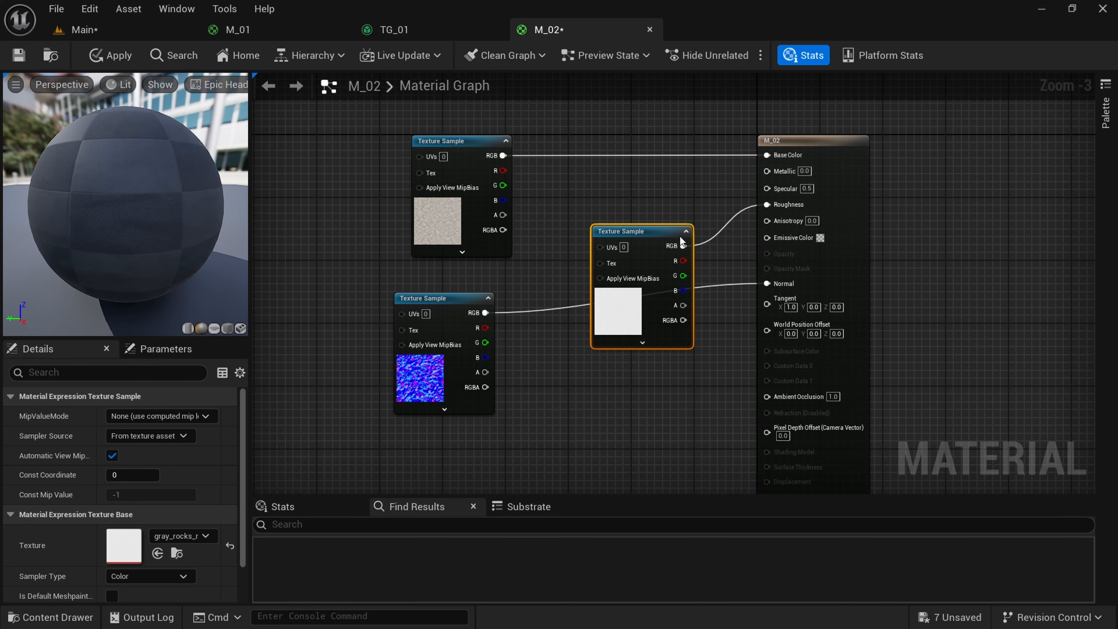
left_click_drag(656, 246, 609, 202)
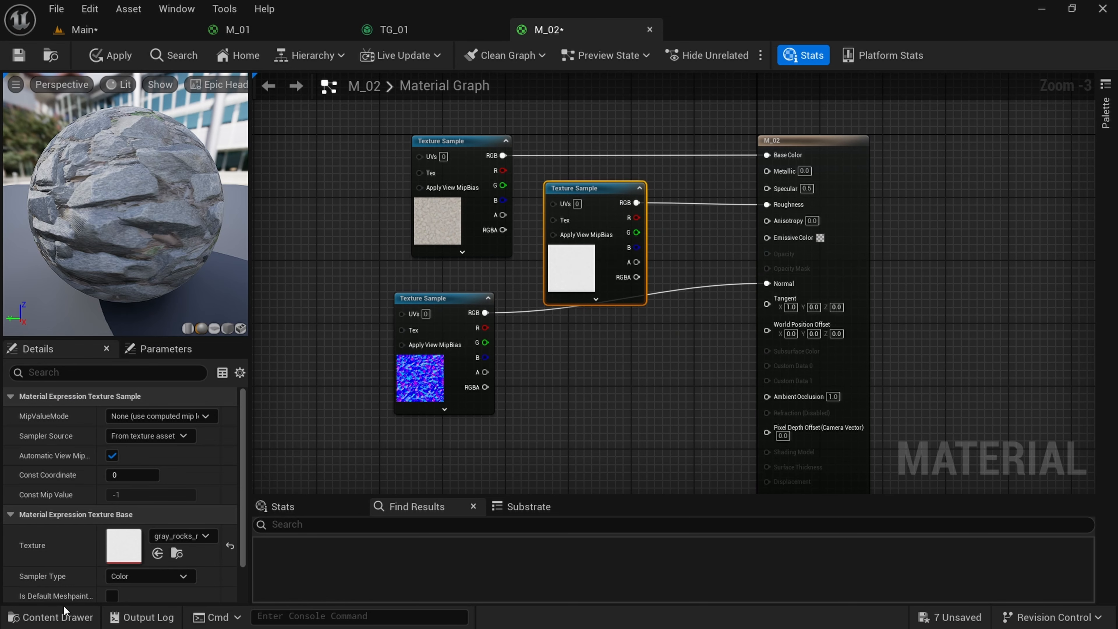
- Add gray_rocks_ao_1k to M_02's graph, connect its RGB output to Ambient Occlusion and apply the material changes
left_click(30, 623)
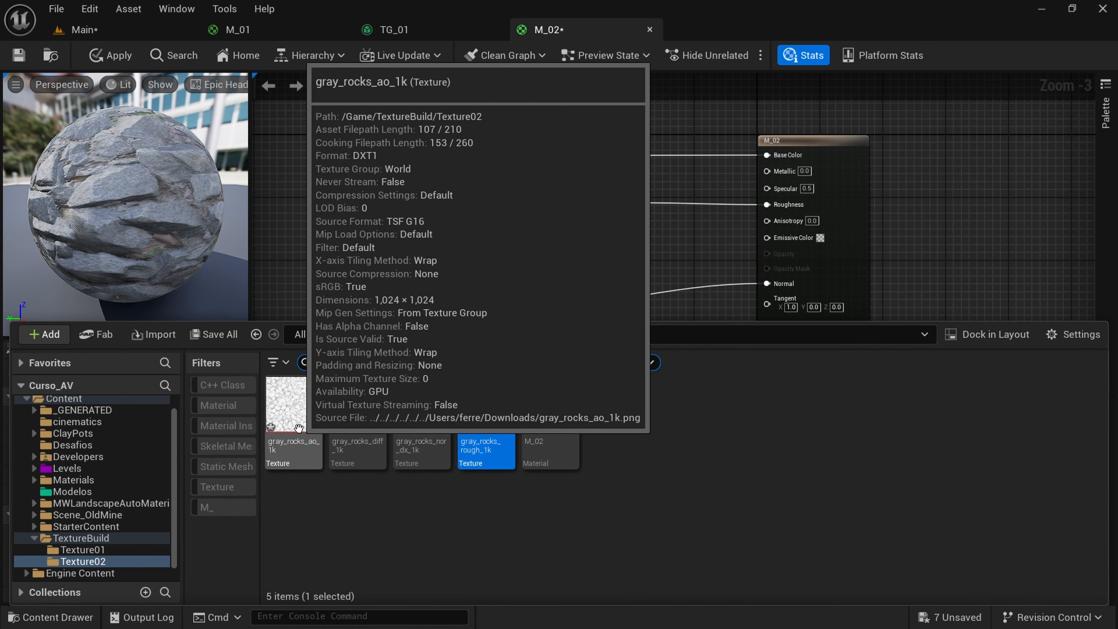
left_click_drag(299, 428, 713, 301)
left_click_drag(736, 338, 499, 432)
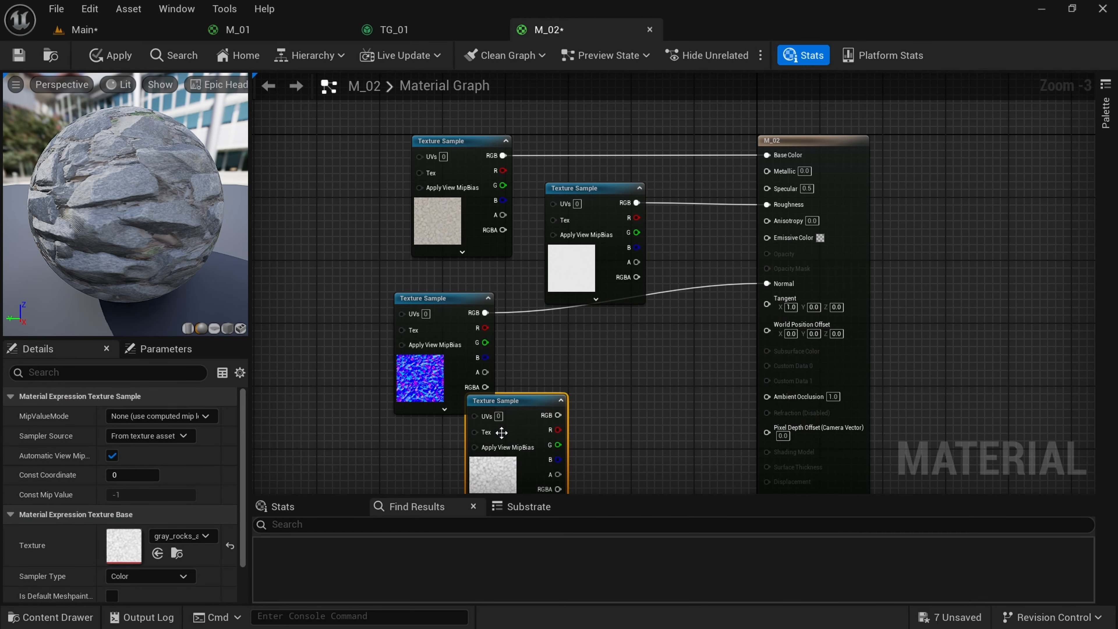
right_click_drag(636, 411, 643, 294)
scroll(643, 295, "up", 1)
left_click_drag(539, 308, 791, 275)
left_click(98, 51)
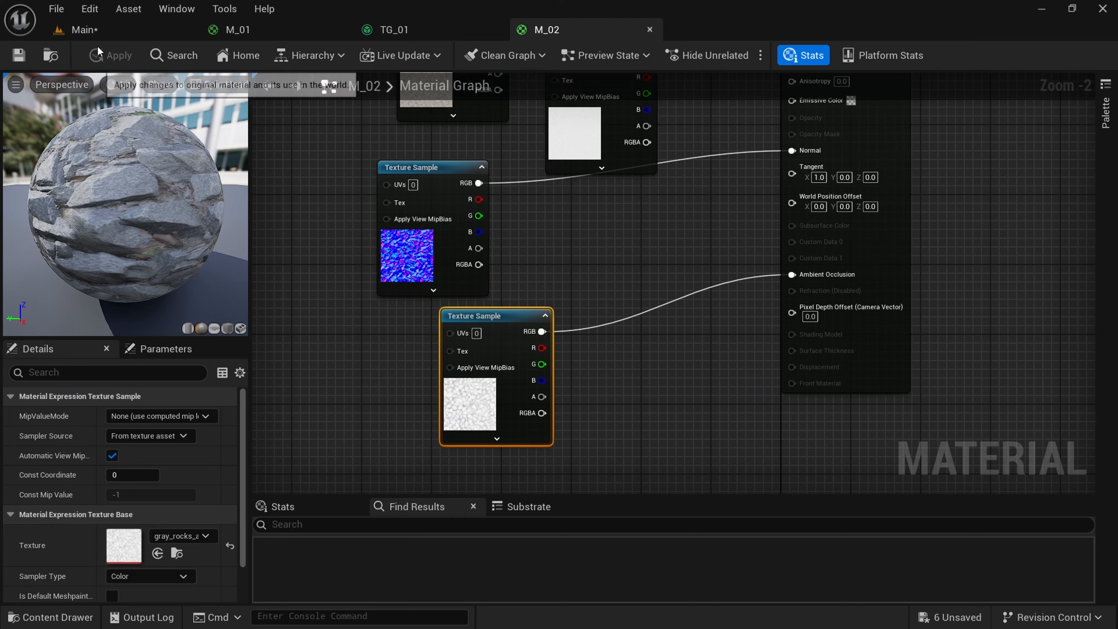
- In the Main level, duplicate the blue arrow cube beside the original and assign M_02 to the copy
left_click(104, 35)
left_click(241, 380)
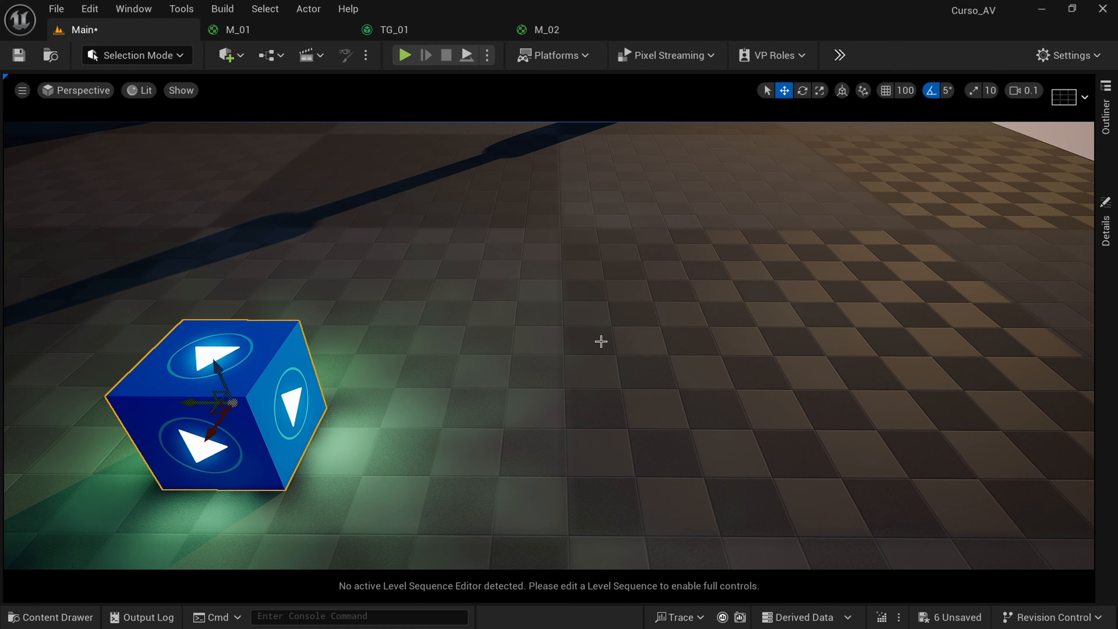
left_click_drag(601, 342, 536, 342, "alt")
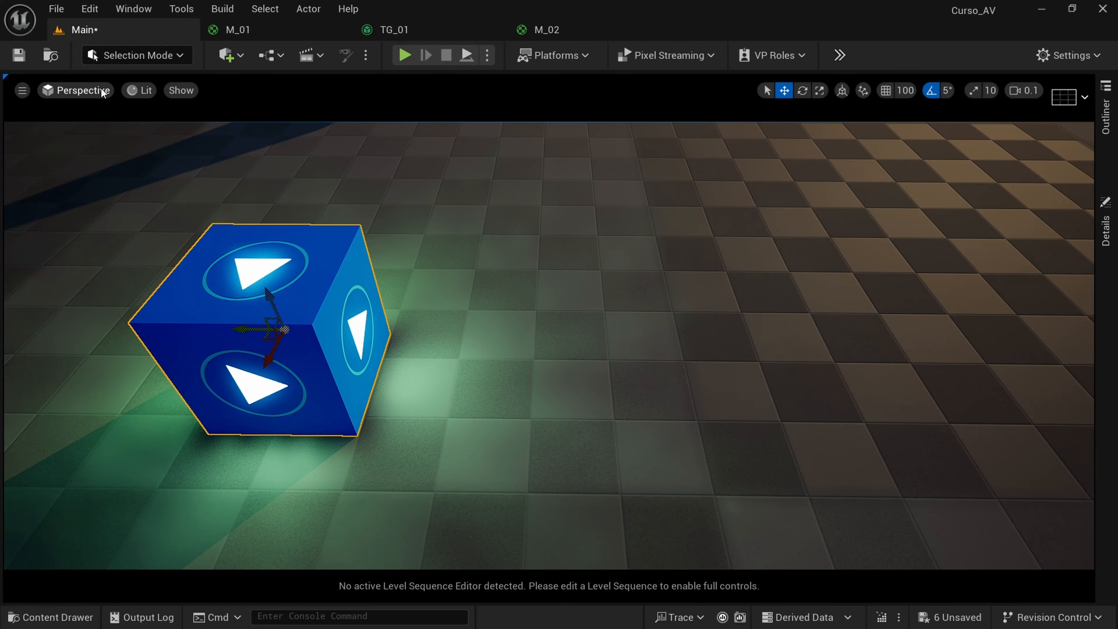
left_click_drag(245, 329, 538, 340, "alt")
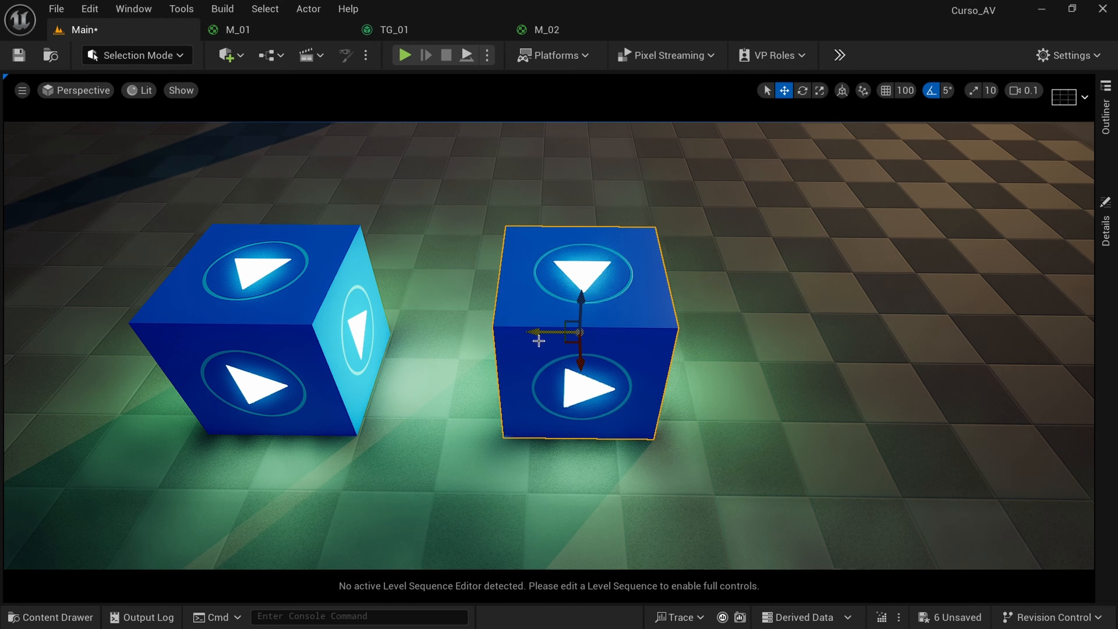
left_click(75, 616)
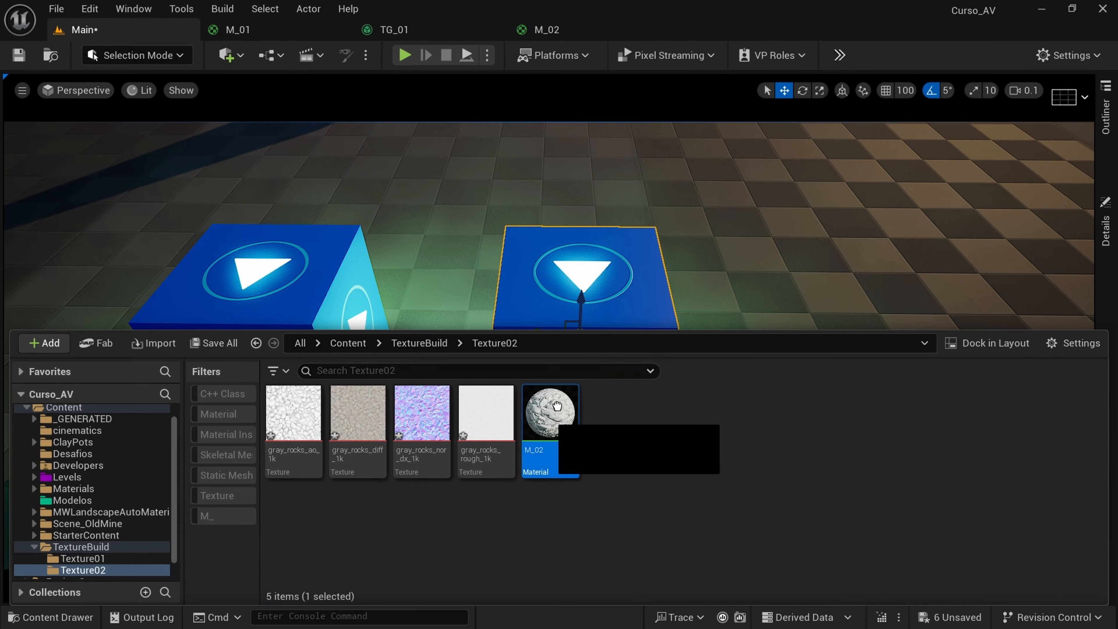
left_click_drag(549, 419, 556, 299)
- Rotate the directional light over the rock cube and inspect M_02's surface relief up close
key("w")
right_click_drag(705, 336, 651, 319)
key("s")
key("g")
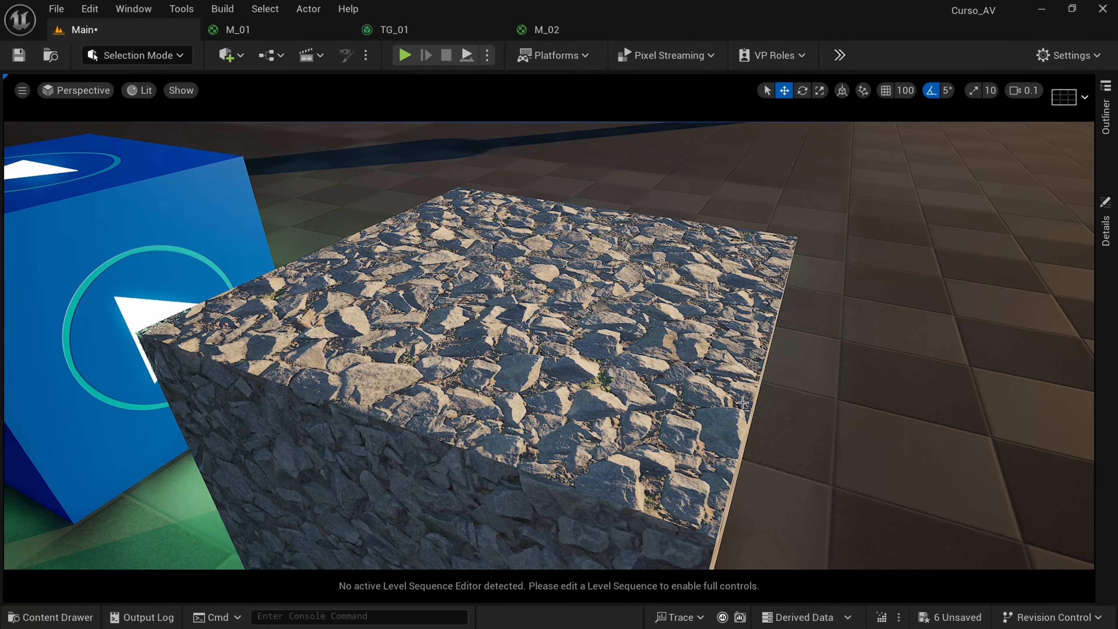
key("ctrl+l")
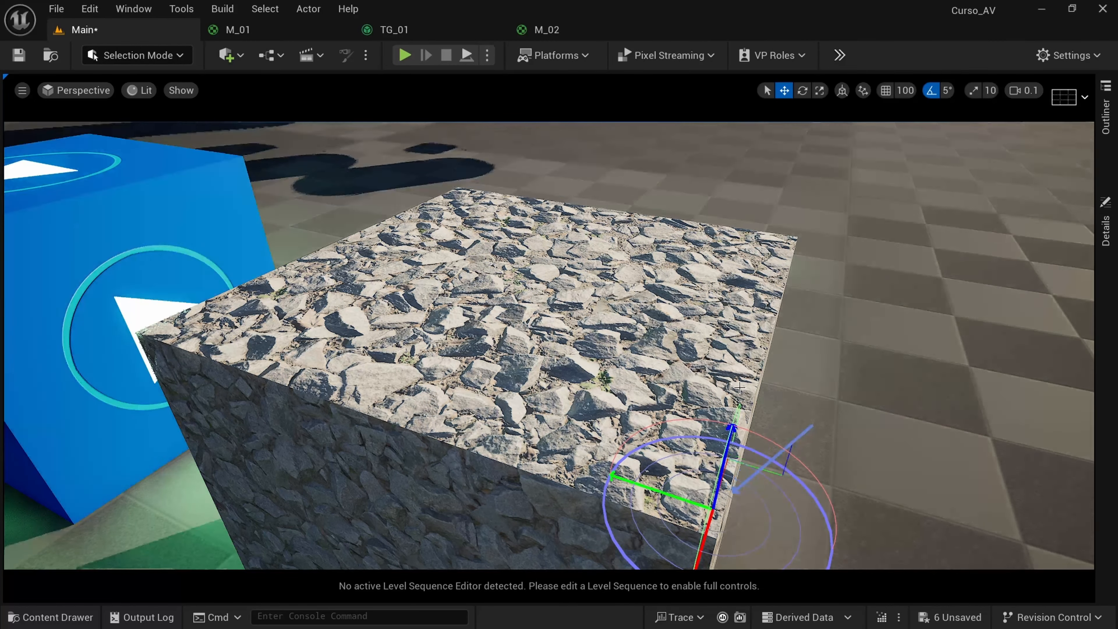
key("ctrl+l")
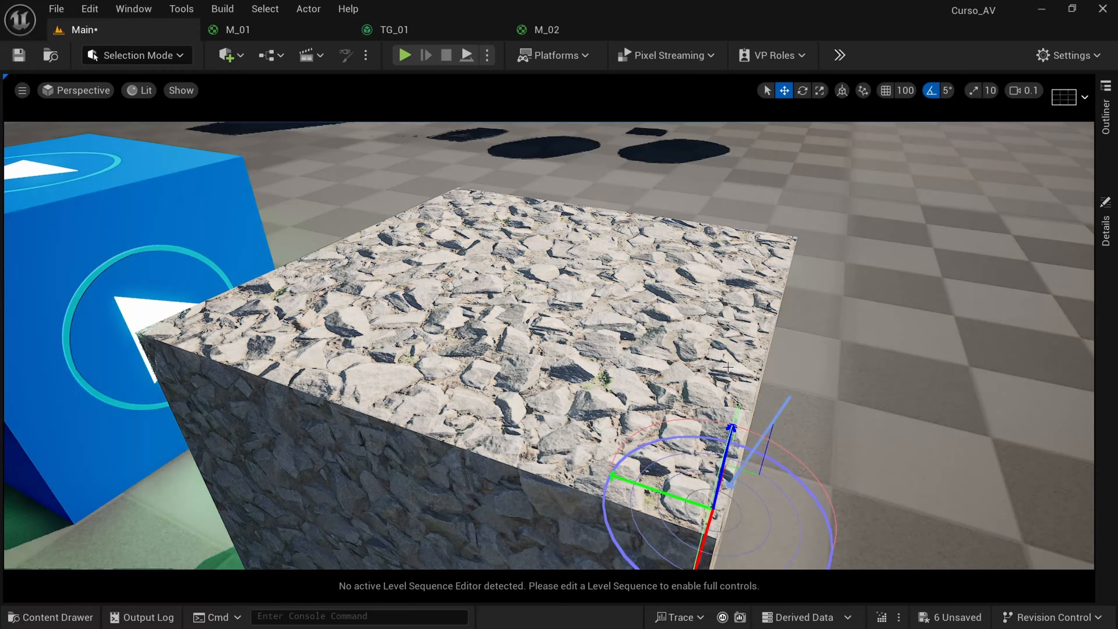
key("ctrl+l")
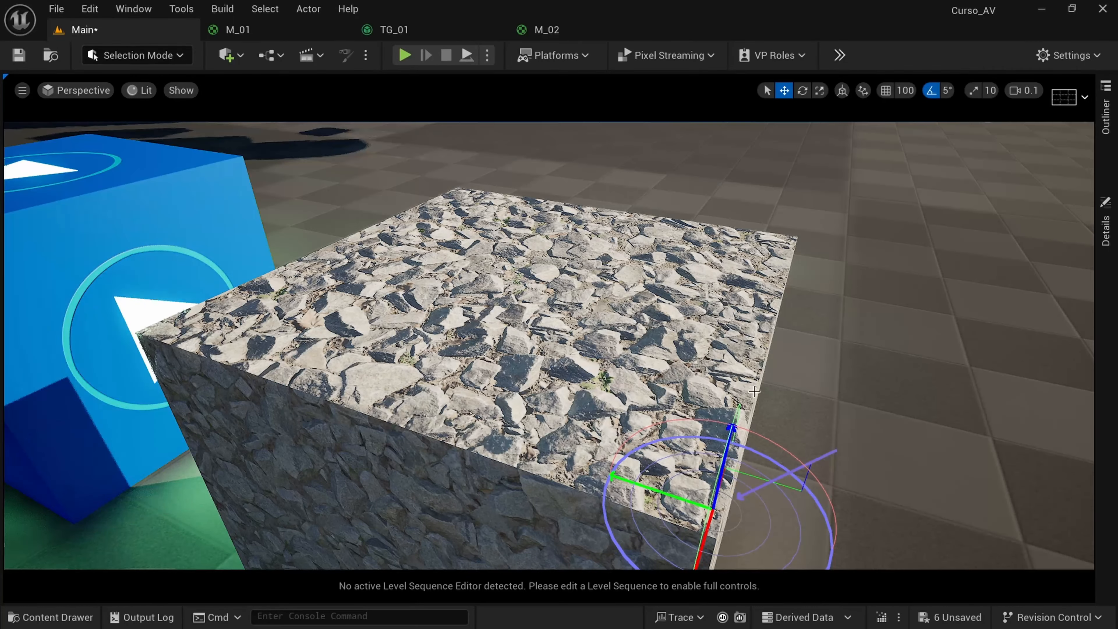
key("w")
mouse_move(752, 386)
right_mouse_down()
mouse_move(726, 407)
mouse_move(755, 354)
mouse_move(771, 349)
mouse_move(757, 387)
right_mouse_up()
key("d")
key("a")
key("d")
key("s")
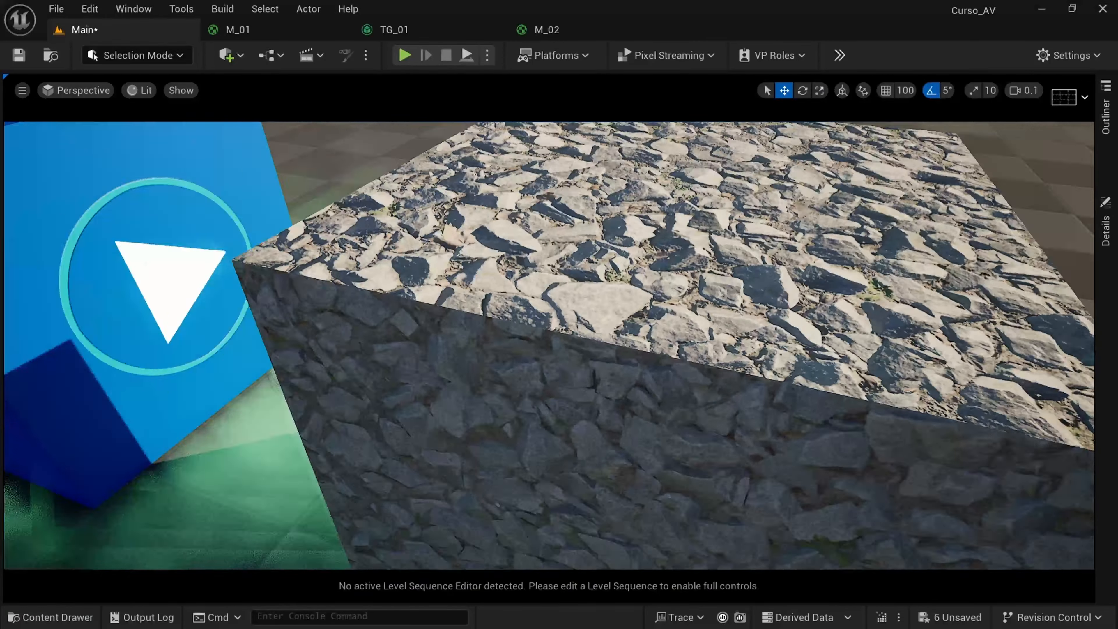
- Try stretching the rock cube along its horizontal axes, and undo the scaling back to the original cube
left_click(755, 387)
key("f")
key("r")
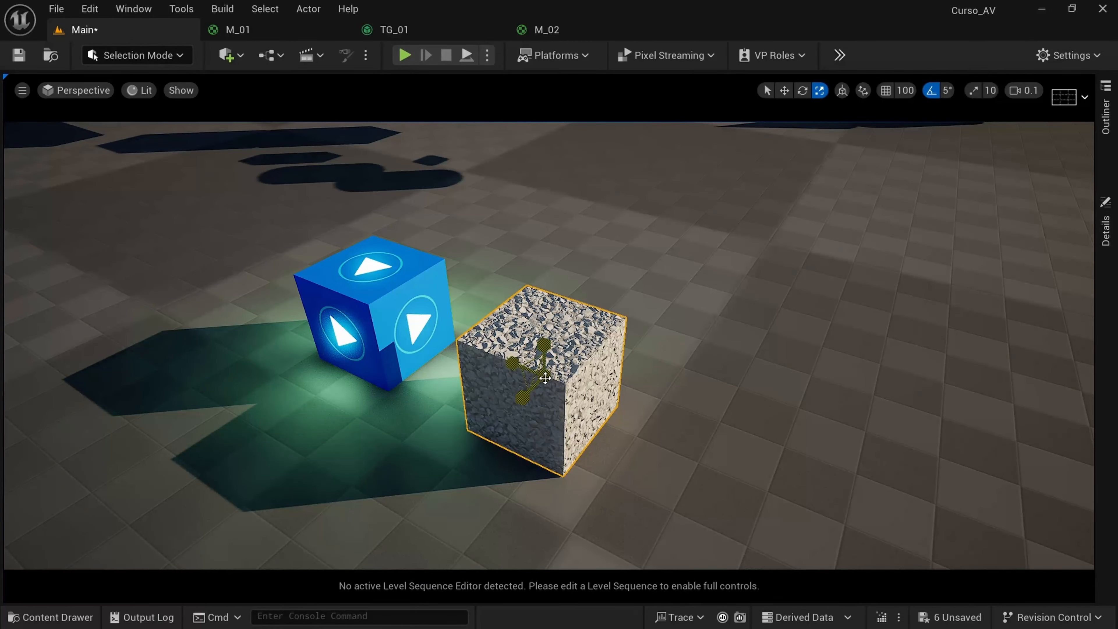
left_click_drag(520, 400, 434, 333)
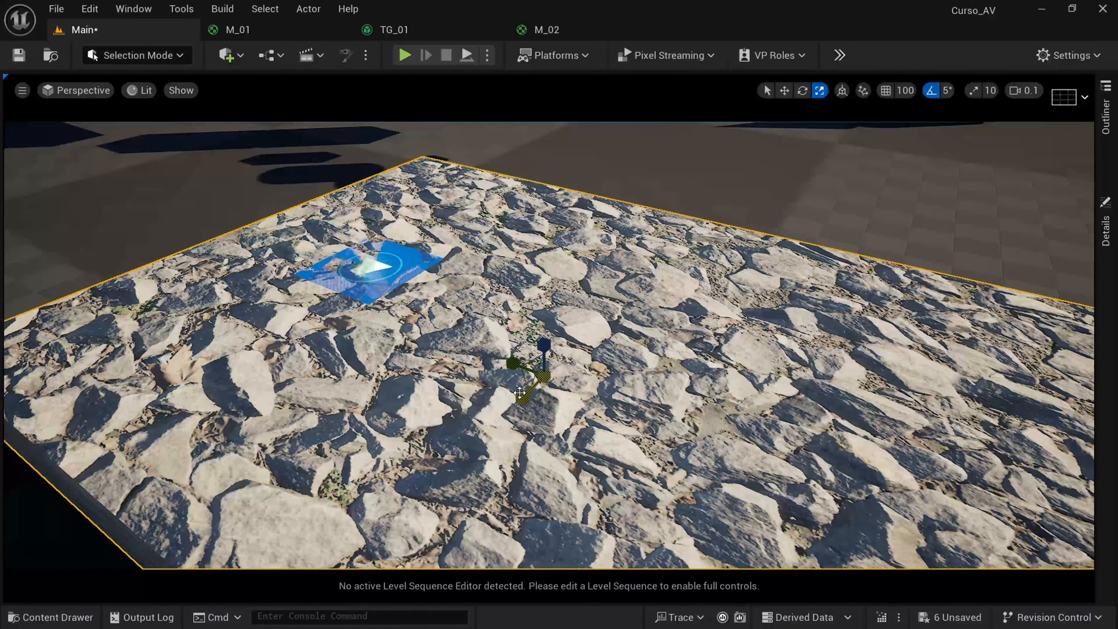
left_click_drag(523, 398, 495, 425)
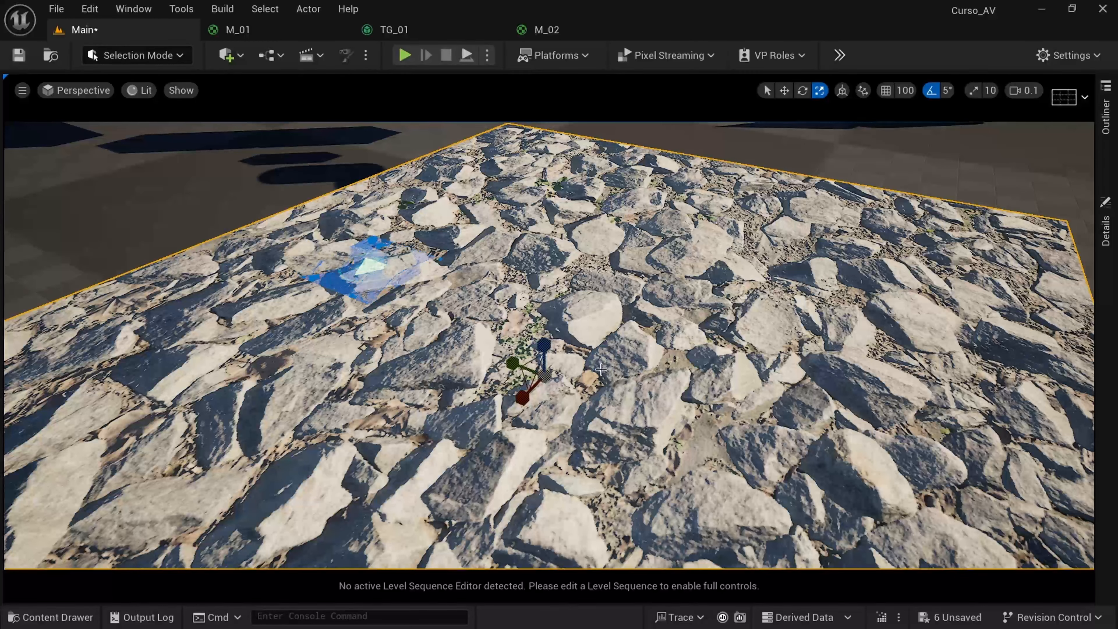
left_click_drag(544, 375, 545, 365)
key("ctrl+z")
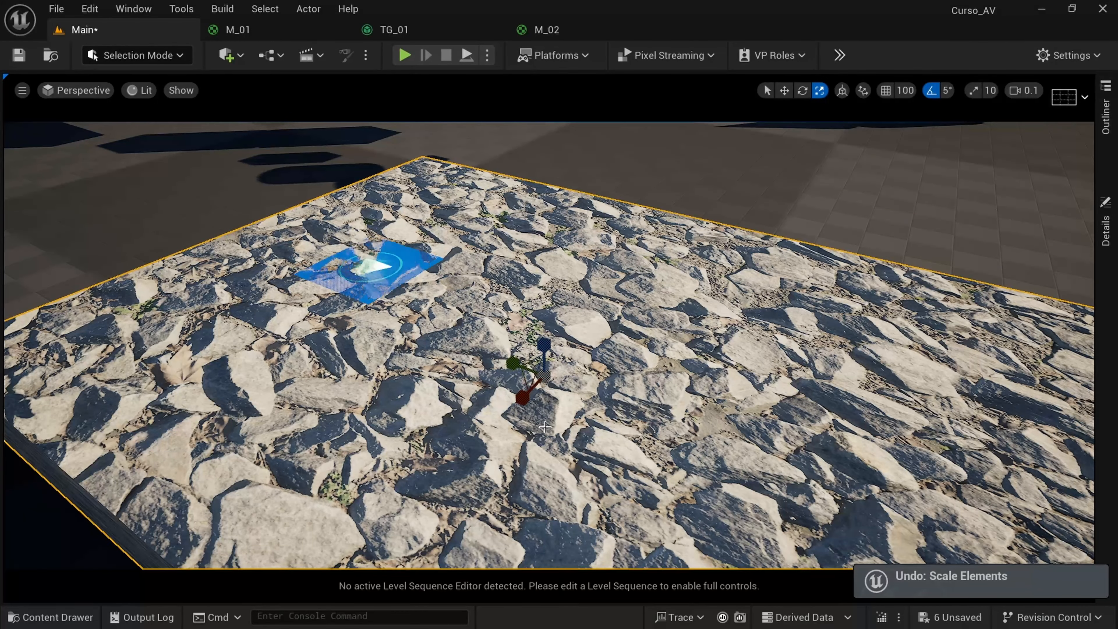
key("ctrl+z")
key("ctrl+z")
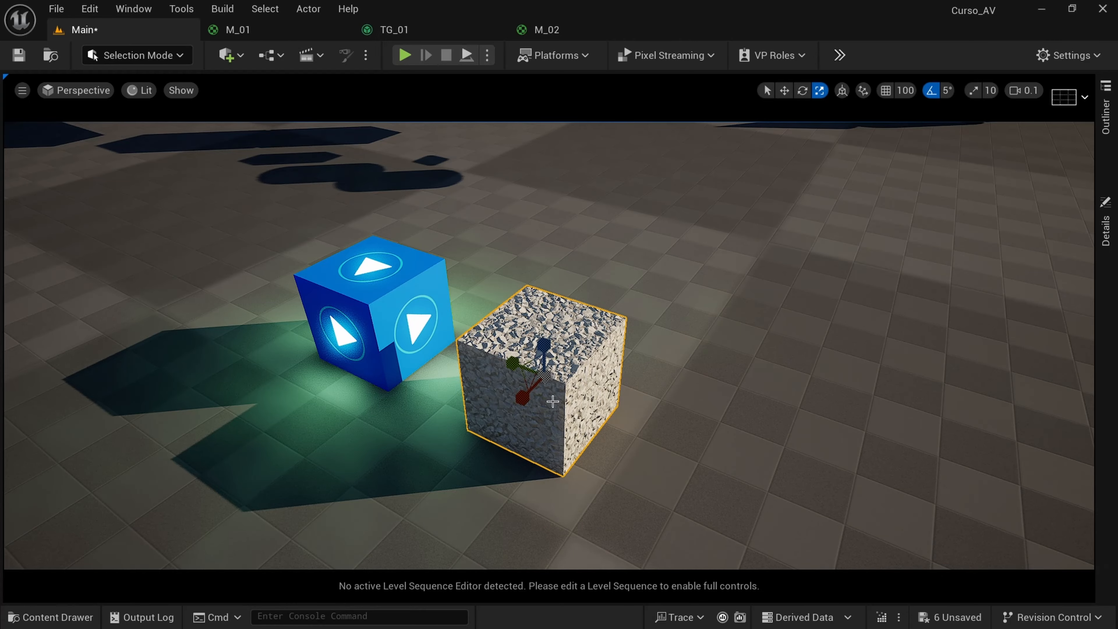
- Scale the rock cube up uniformly into a huge block that extends far beyond the blue cube
left_click_drag(543, 379, 594, 331)
key("ctrl+z")
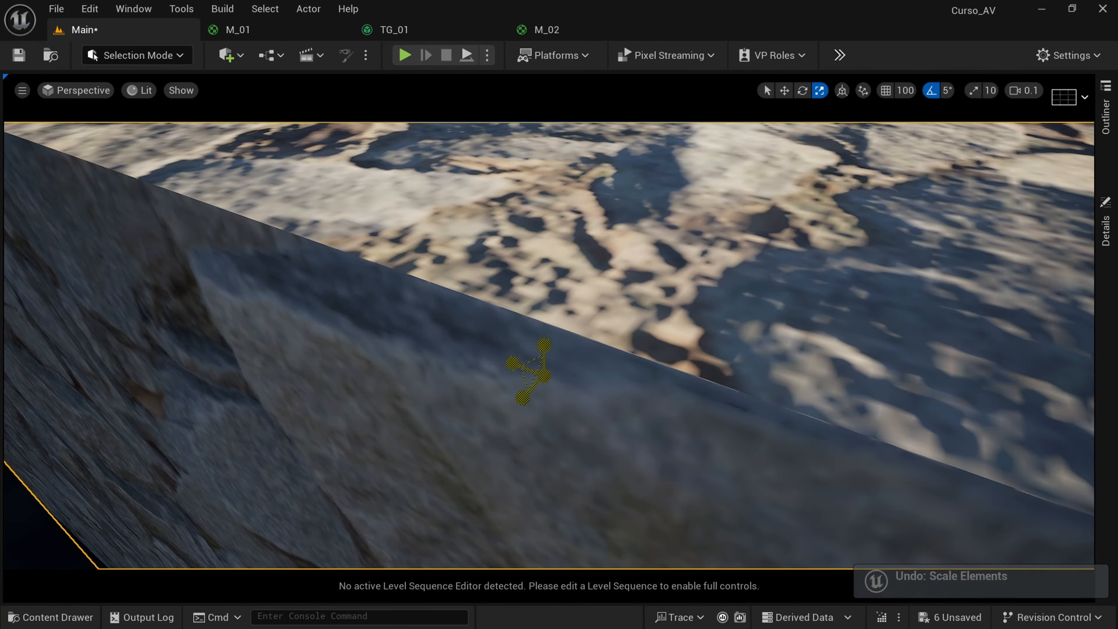
right_click_drag(546, 378, 591, 341)
key("s")
key("w")
key("d")
right_click_drag(531, 440, 508, 456)
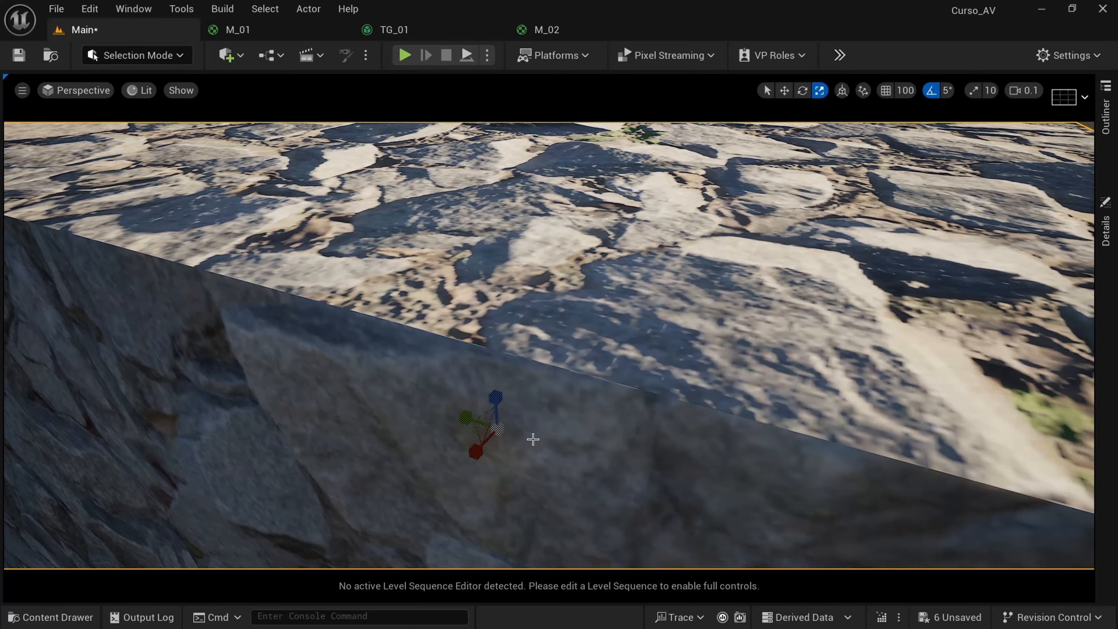
- Lower the enlarged rock block until the blue arrow cube stands out above its top surface
key("w")
left_click_drag(494, 399, 495, 516)
right_click_drag(559, 421, 519, 476)
left_click_drag(584, 367, 584, 410)
mouse_move(462, 231)
right_mouse_down()
mouse_move(440, 229)
mouse_move(458, 233)
right_mouse_up()
key("Caps_Lock")
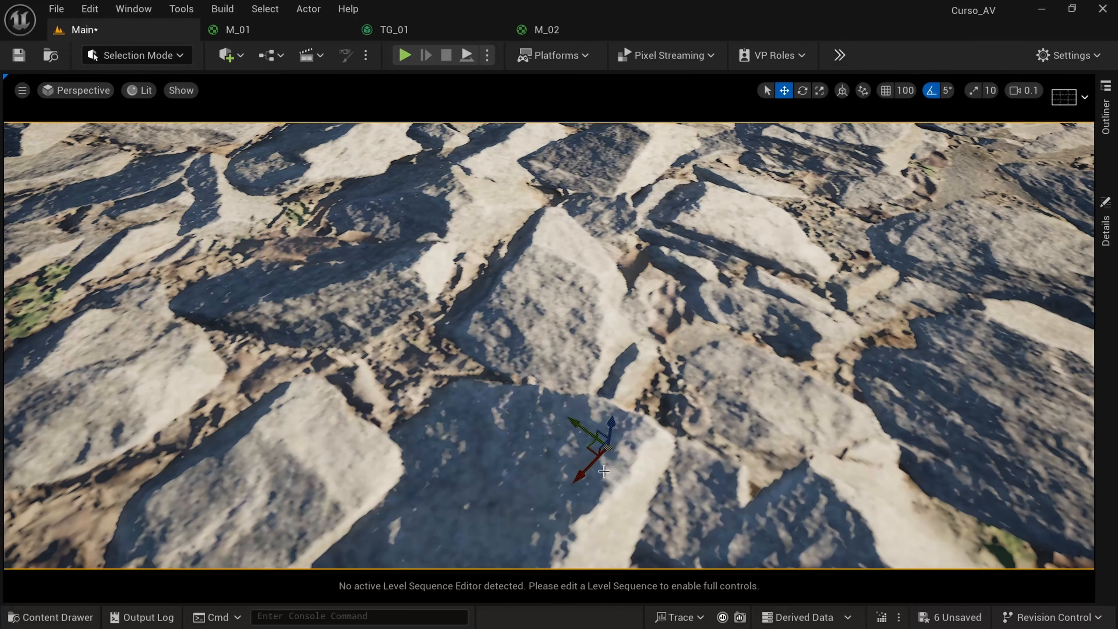
left_click_drag(616, 434, 601, 498)
key("f")
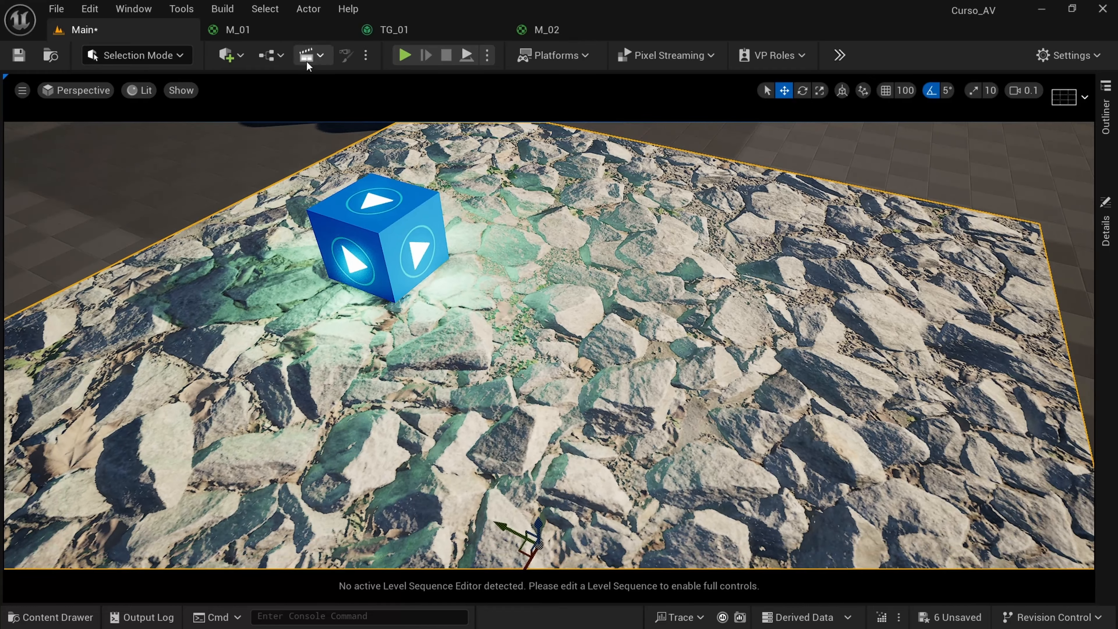
- Return to M_02's graph and add a TextureCoordinate node in the empty area before the texture samples
left_click(237, 29)
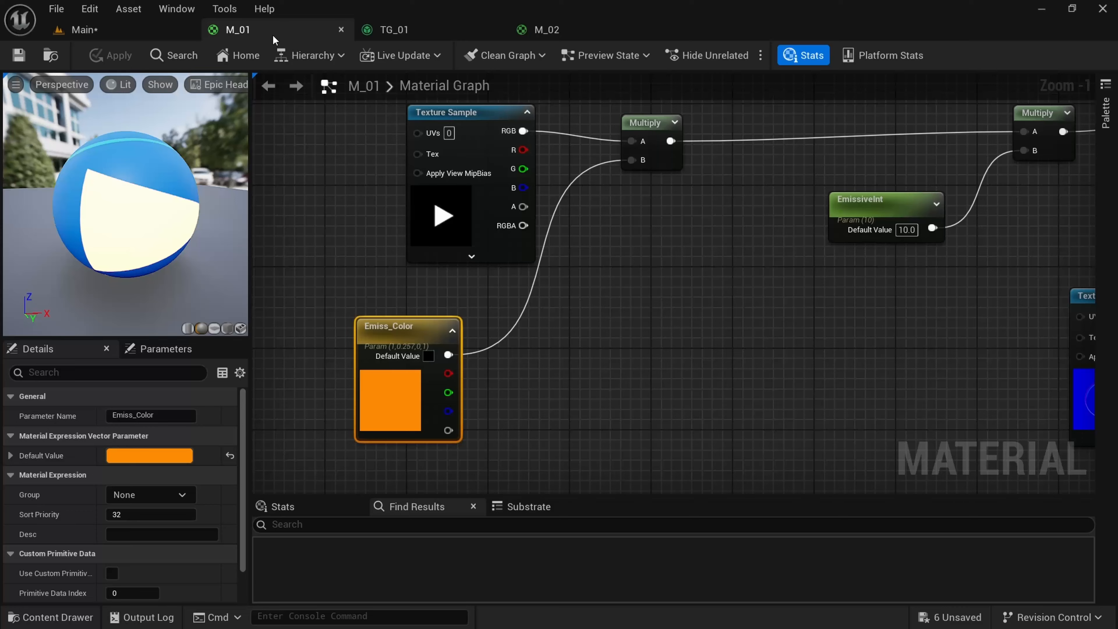
left_click(547, 31)
right_click_drag(577, 263, 562, 304)
right_click(498, 227)
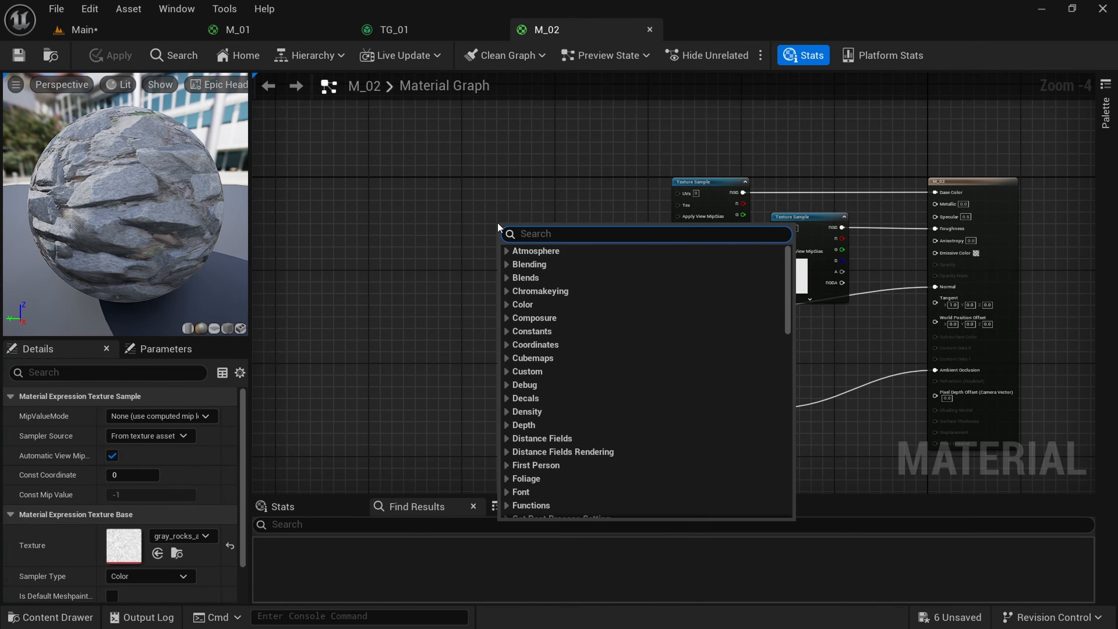
type("COOR")
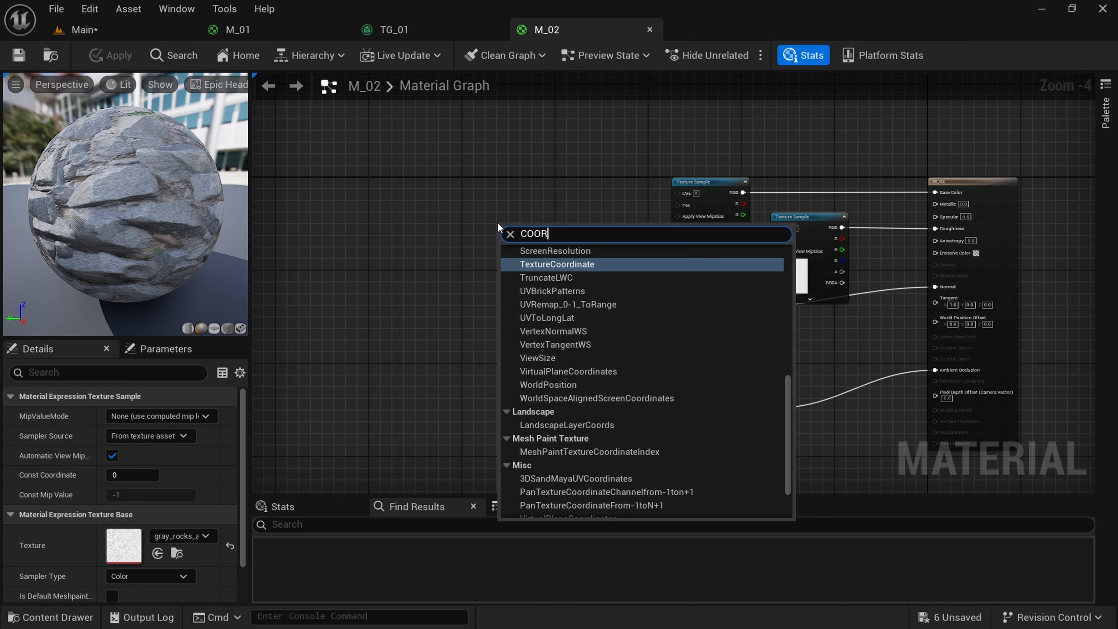
key("Caps_Lock")
key("Return")
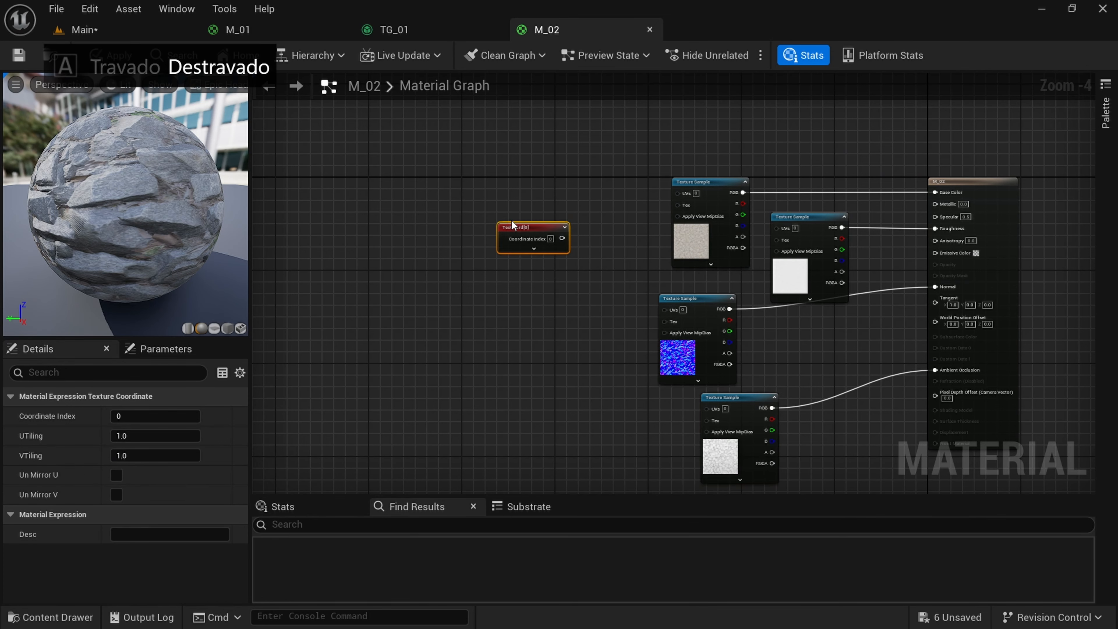
scroll(506, 229, "up", 3)
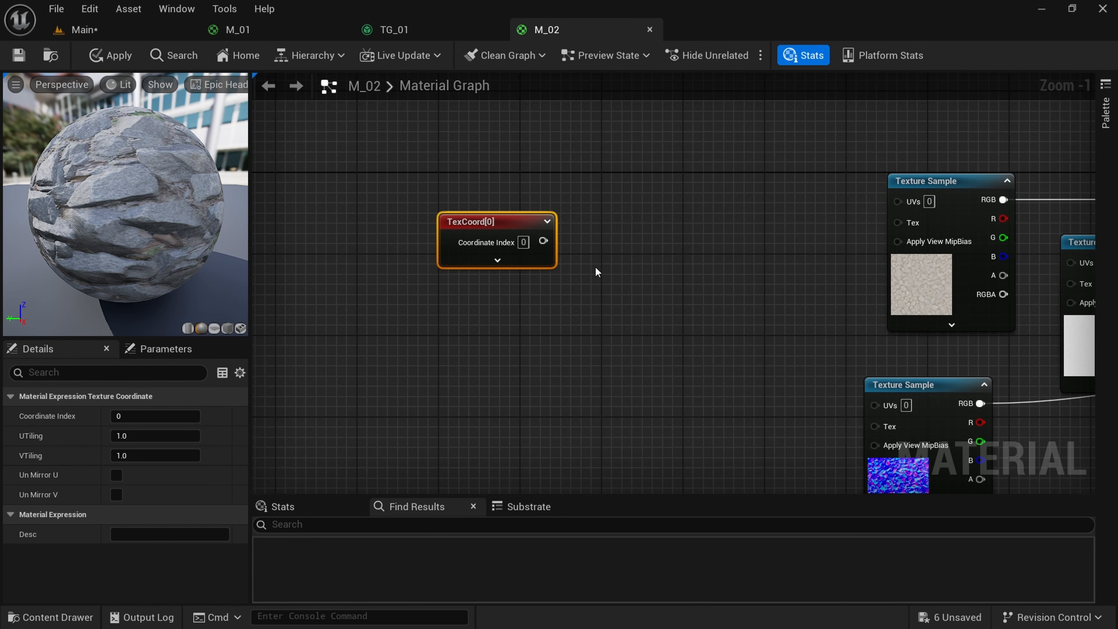
- Add a Multiply and an Add node, connecting TexCoord to Multiply's A and the Add output to Multiply's B
left_click(638, 264)
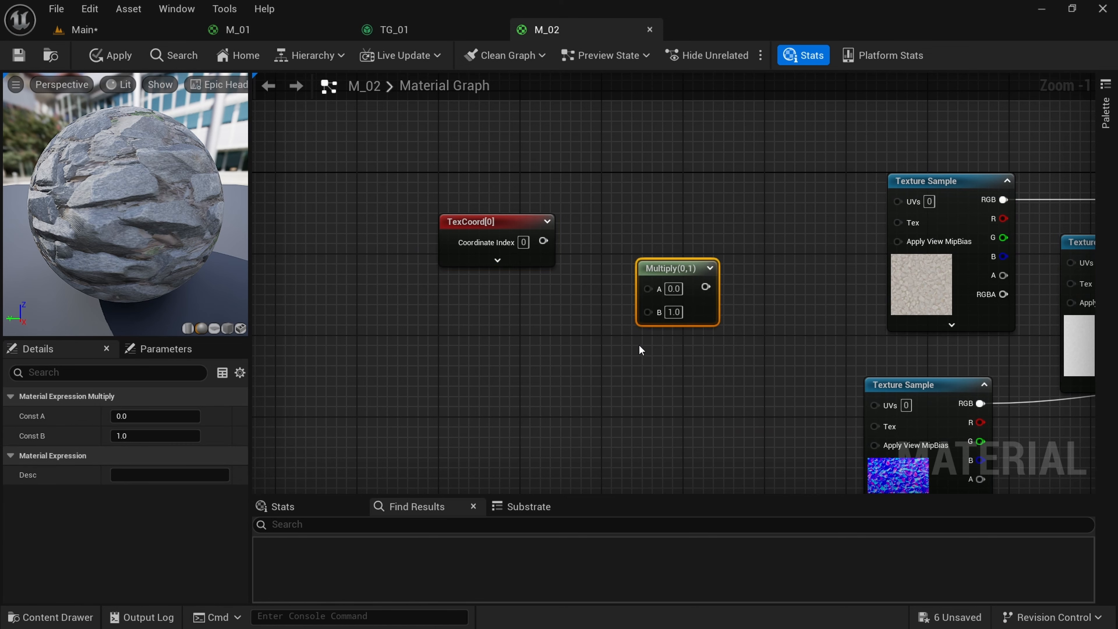
left_click(535, 342)
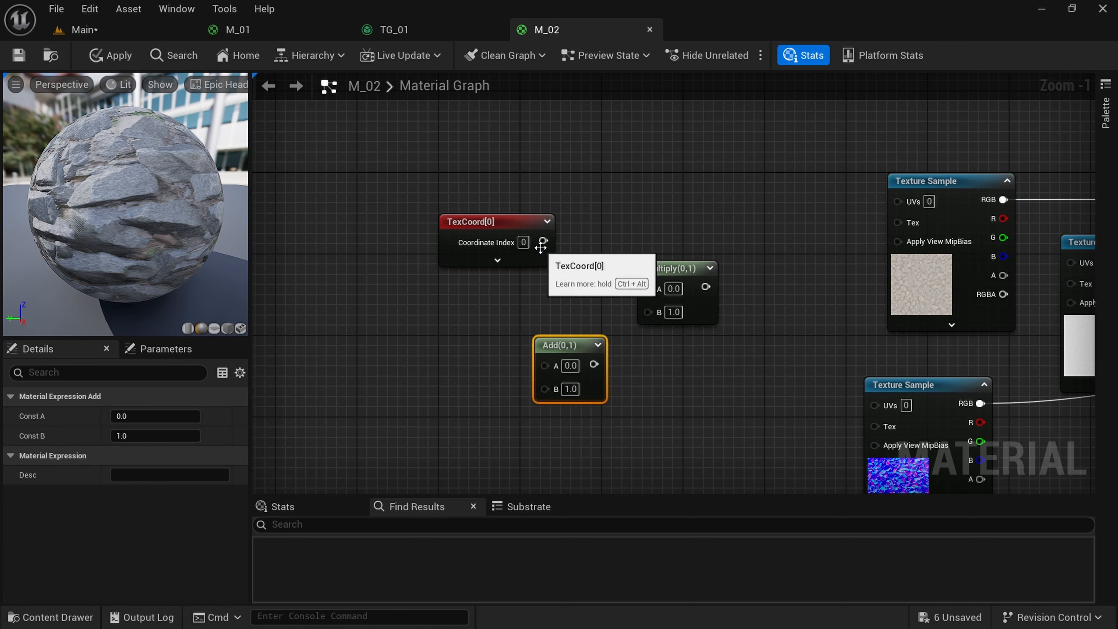
left_click_drag(545, 240, 647, 287)
left_click_drag(593, 364, 647, 307)
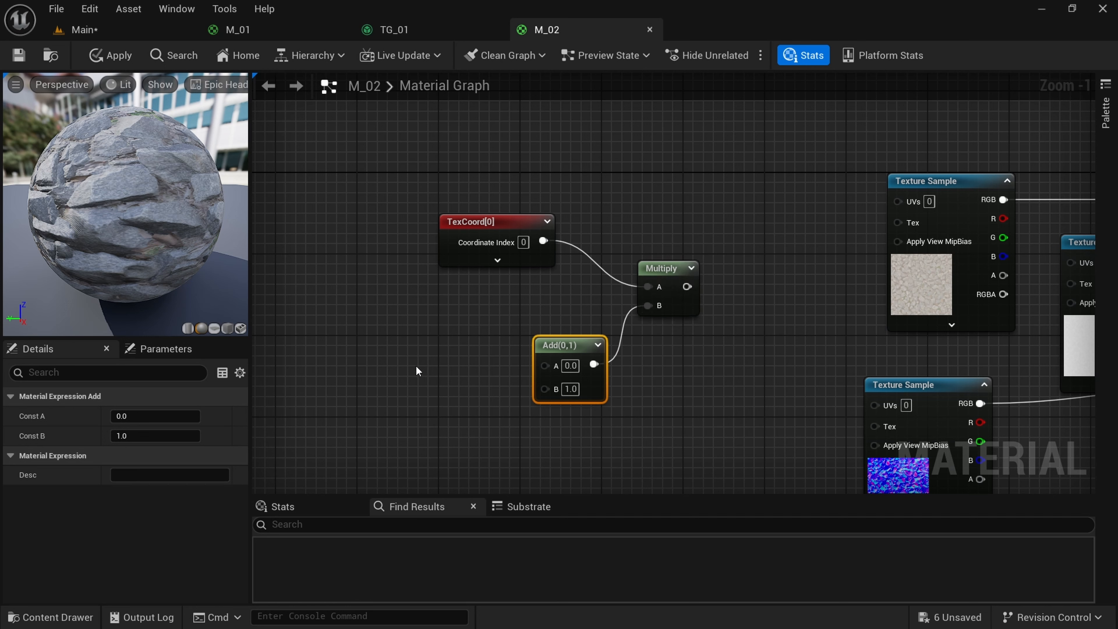
- Create a scalar parameter named Tile and connect it to both the A and B inputs of the Add node
left_click(388, 372)
type("Tile")
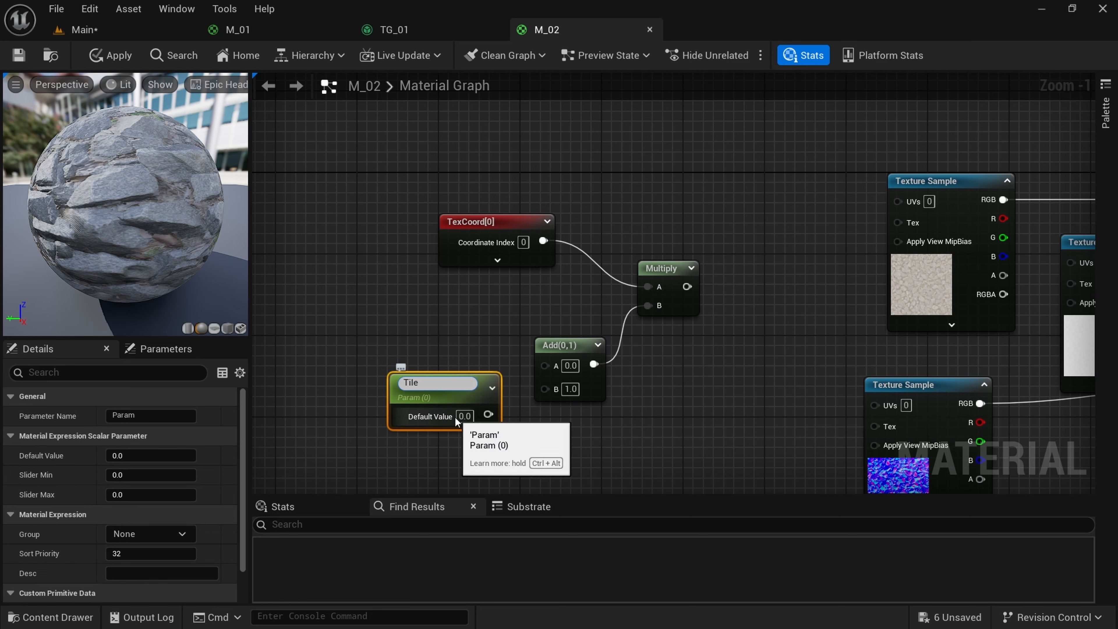
key("Return")
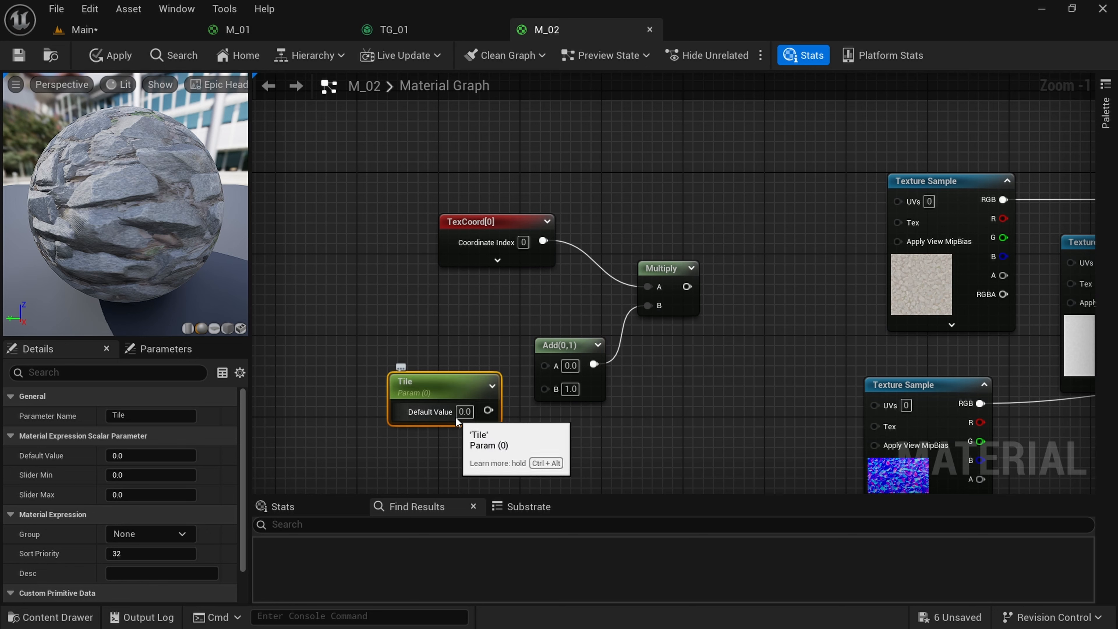
left_click_drag(487, 411, 411, 357)
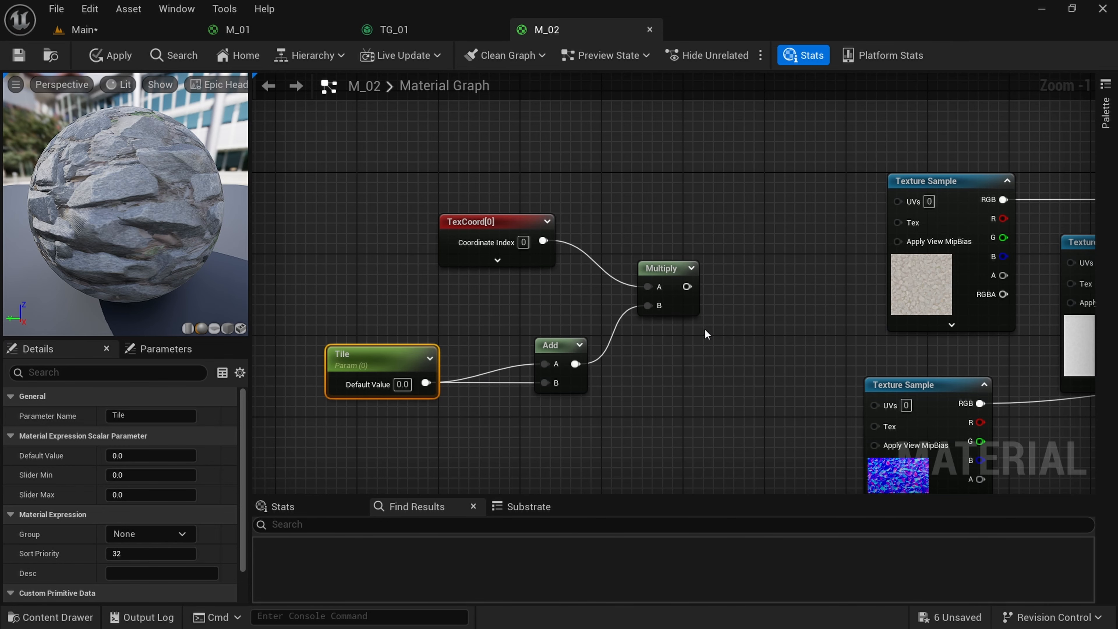
- Connect the Multiply output to the UVs input of all four Texture Sample nodes in M_02
right_click_drag(793, 314, 748, 335)
left_click_drag(640, 308, 852, 223)
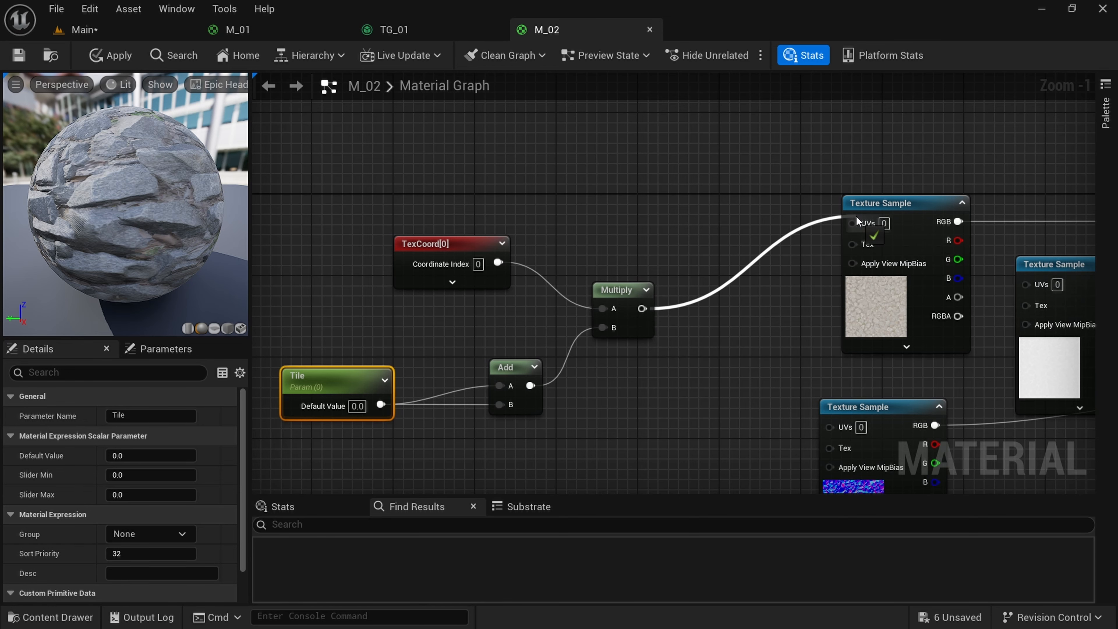
scroll(789, 249, "down", 1)
scroll(789, 255, "down", 1)
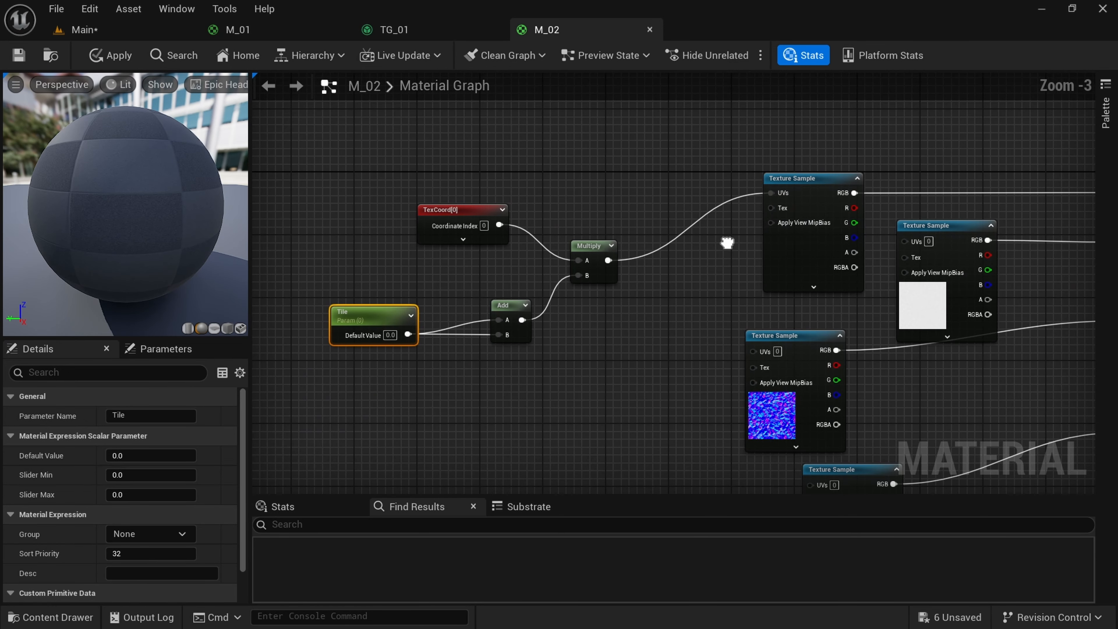
left_click_drag(608, 260, 905, 241)
left_click_drag(613, 263, 753, 351)
right_click_drag(620, 302, 574, 185)
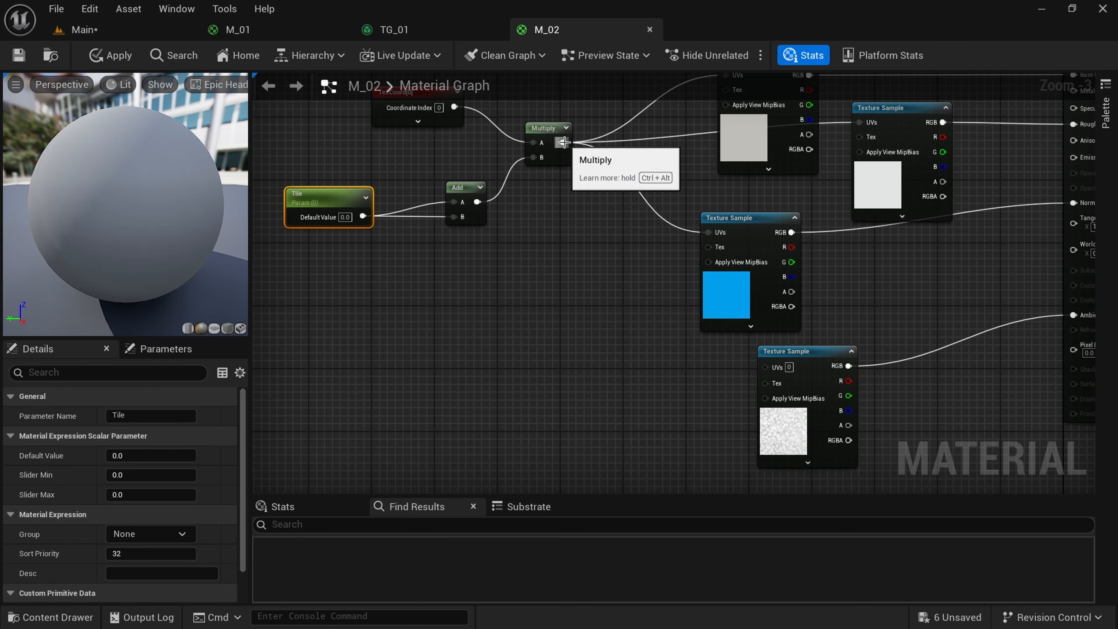
left_click_drag(563, 143, 764, 366)
scroll(660, 423, "down", 2)
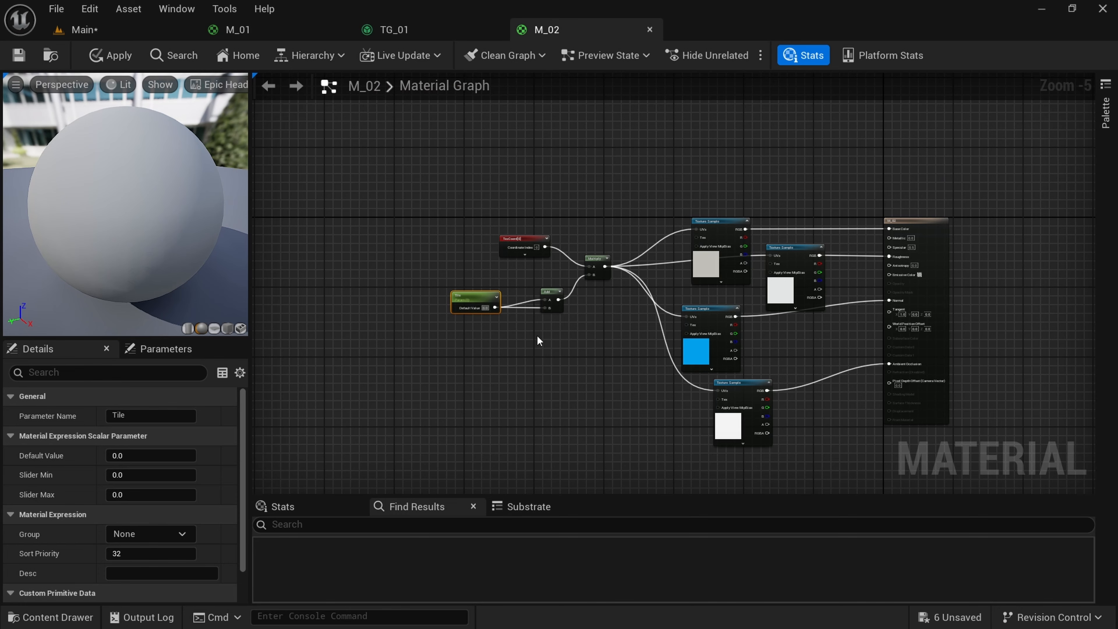
- Set the Tile parameter's default value to 1 and apply the changes to M_02
scroll(500, 331, "up", 5)
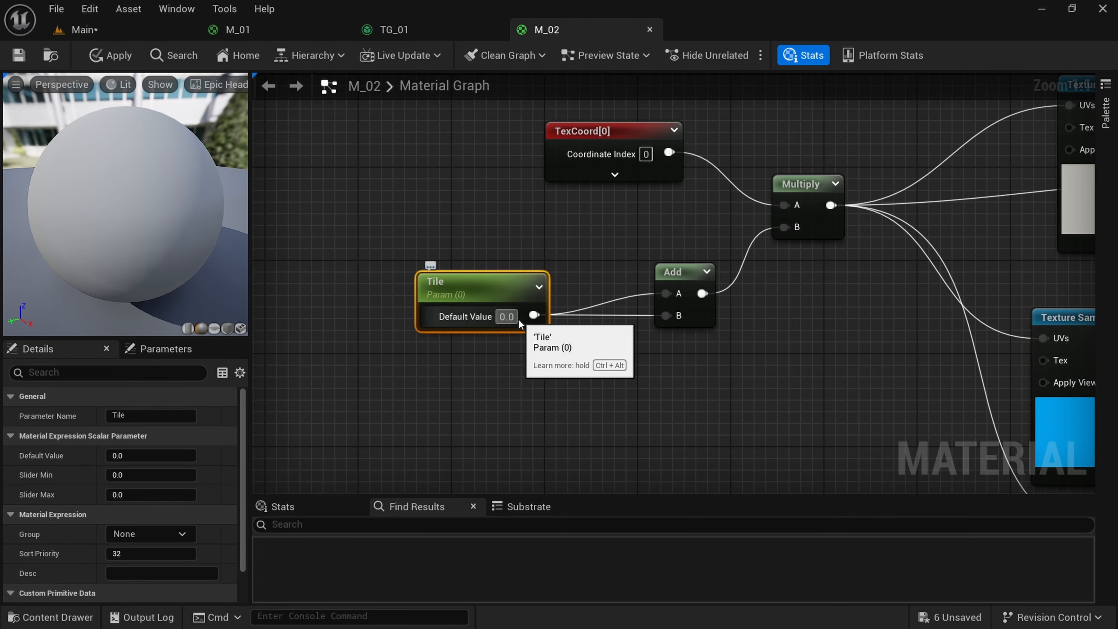
left_click(506, 316)
type("1")
key("Return")
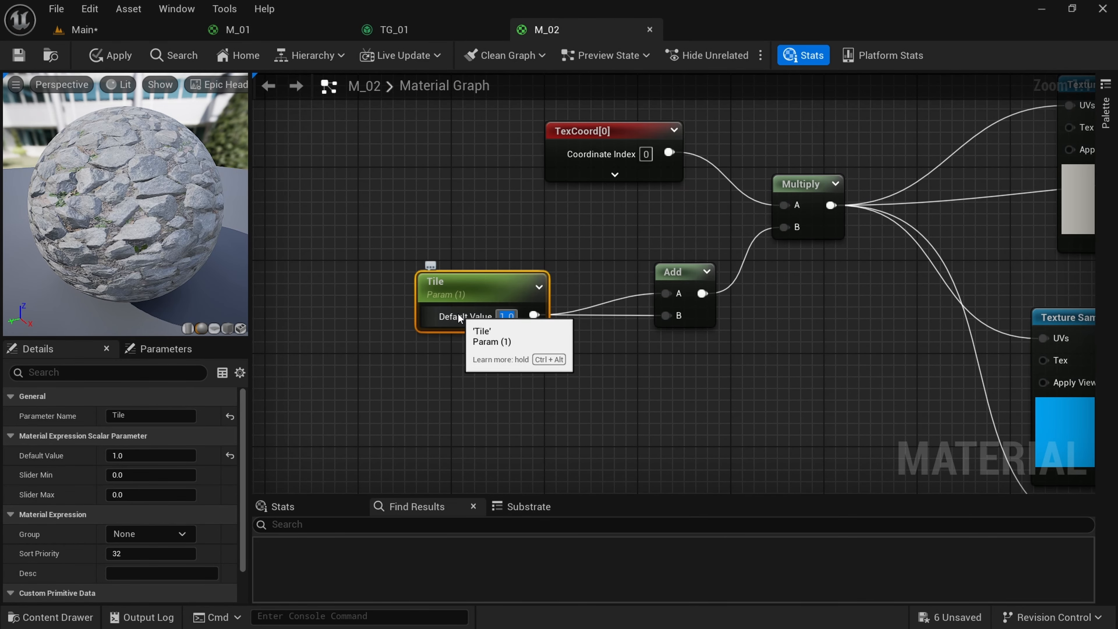
left_click(97, 60)
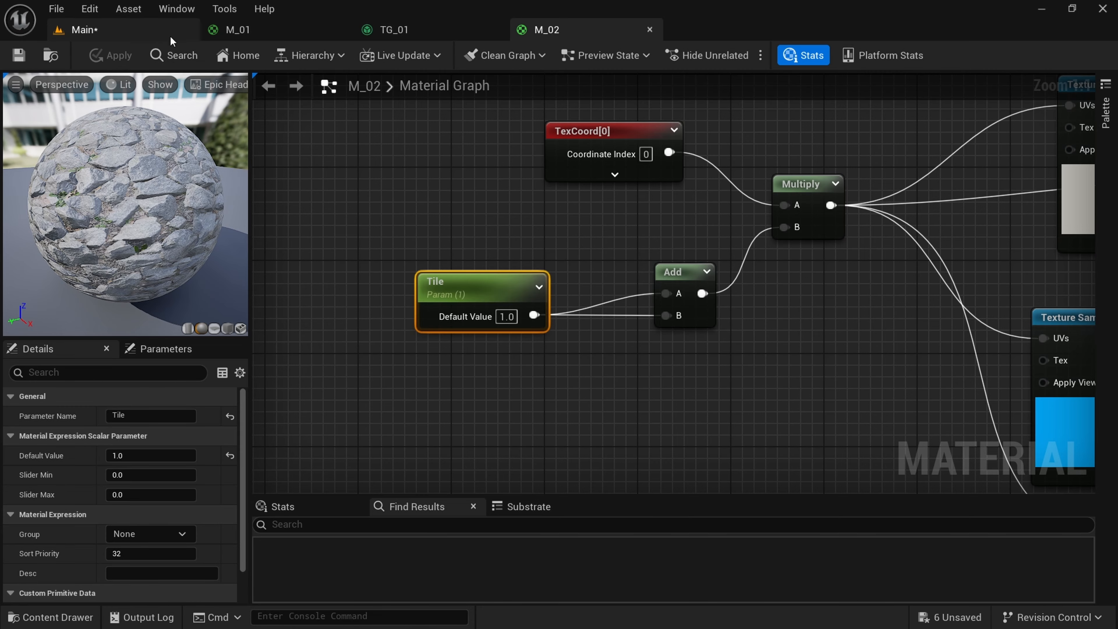
- Return to the Main level and create a material instance of M_02 named MI_02 in the Texture02 folder
left_click(156, 30)
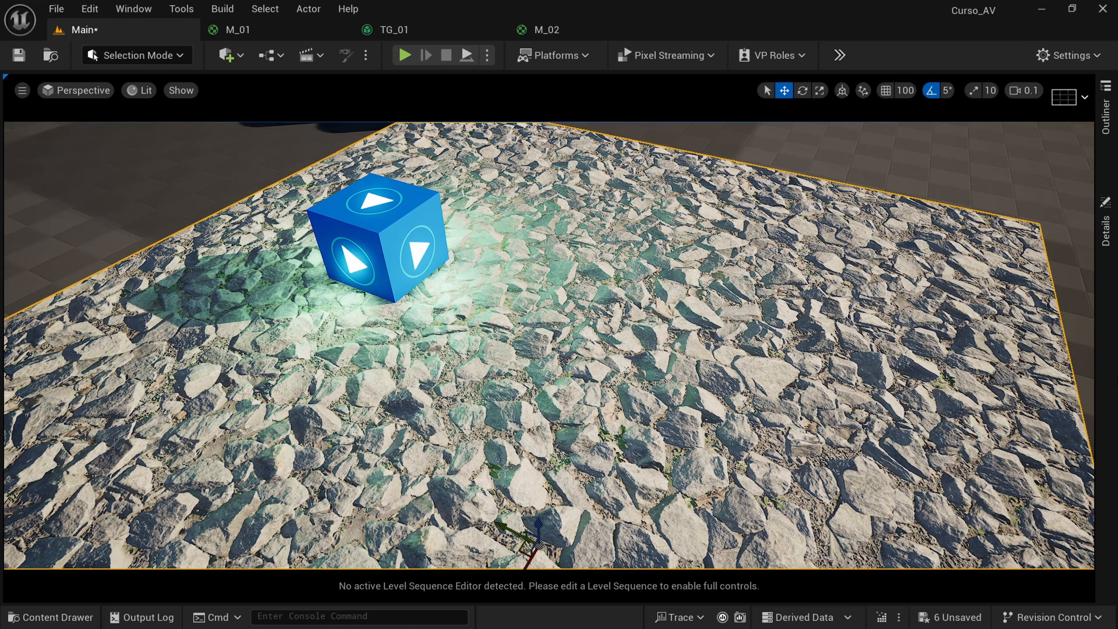
left_click(60, 618)
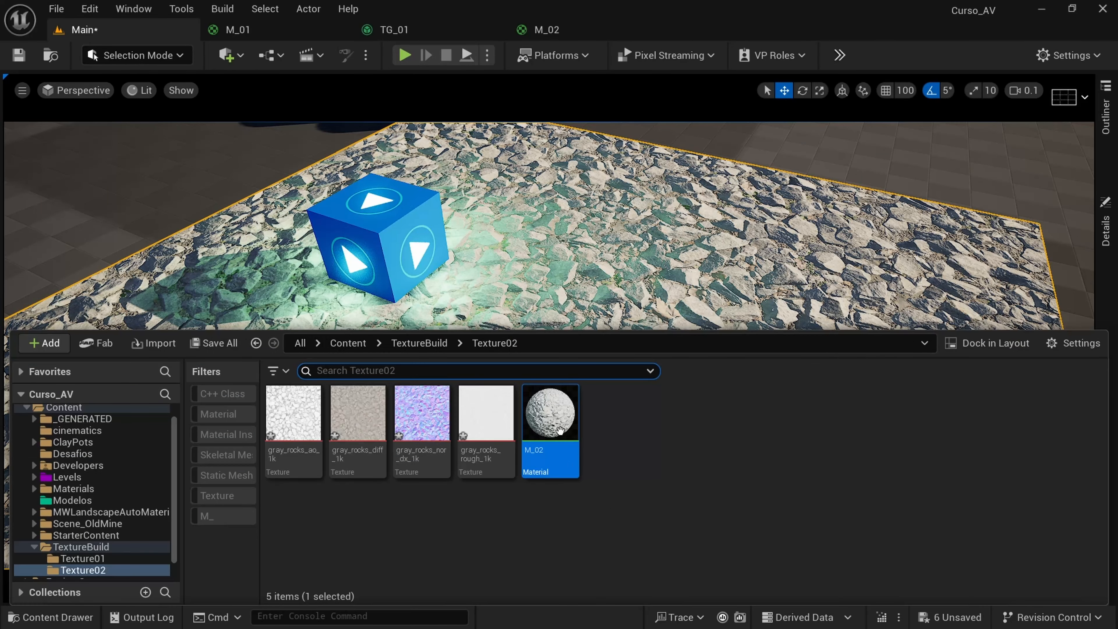
right_click(557, 429)
left_click(629, 192)
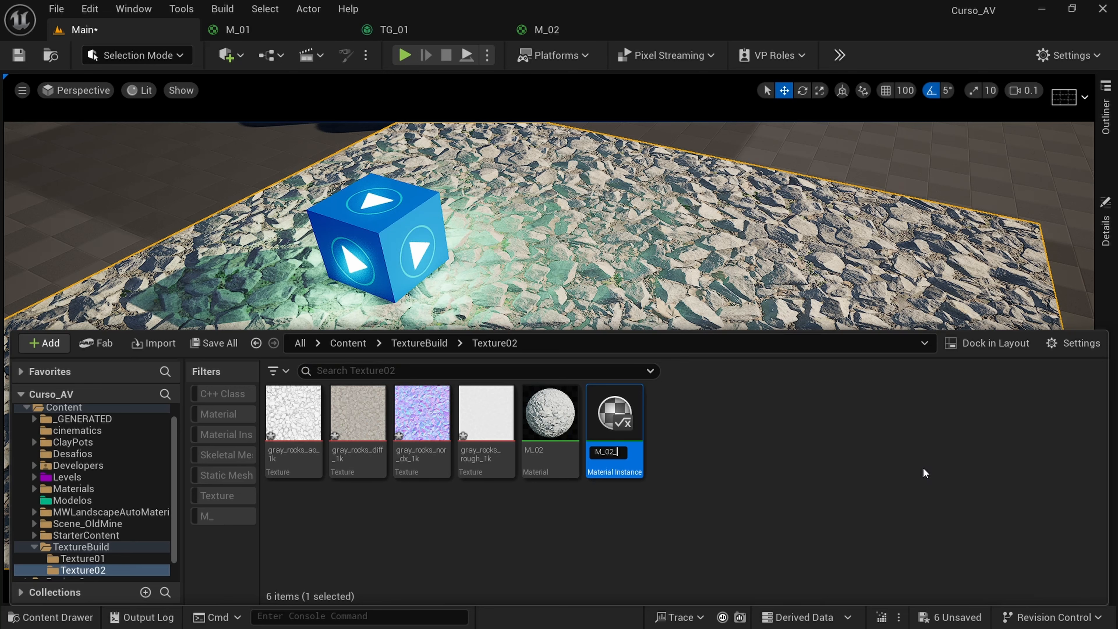
key("BackSpace")
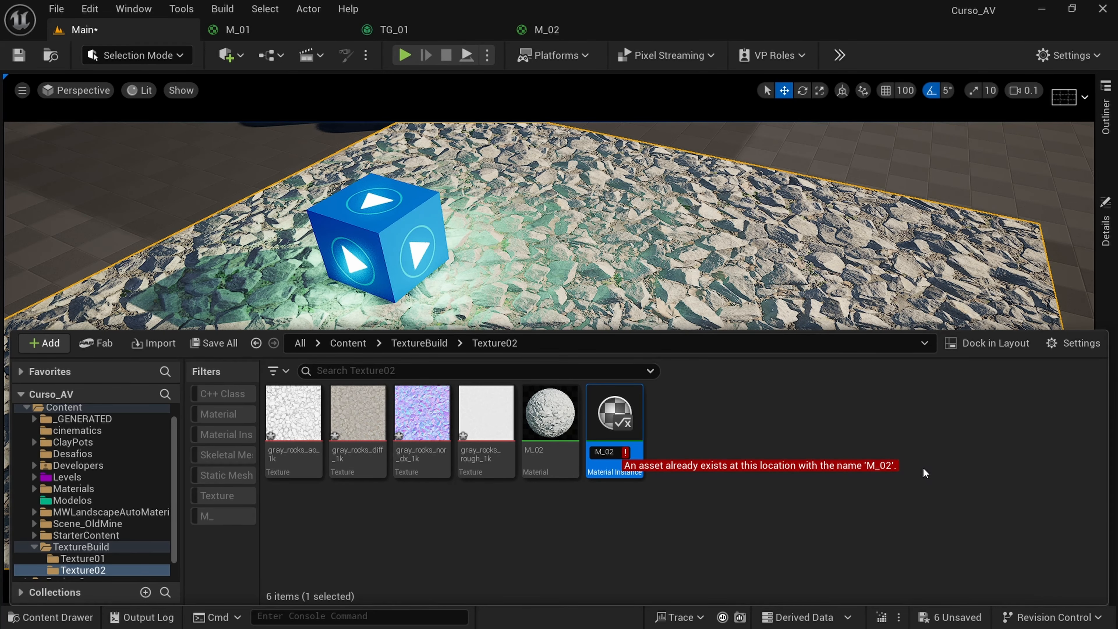
type("I")
key("Return")
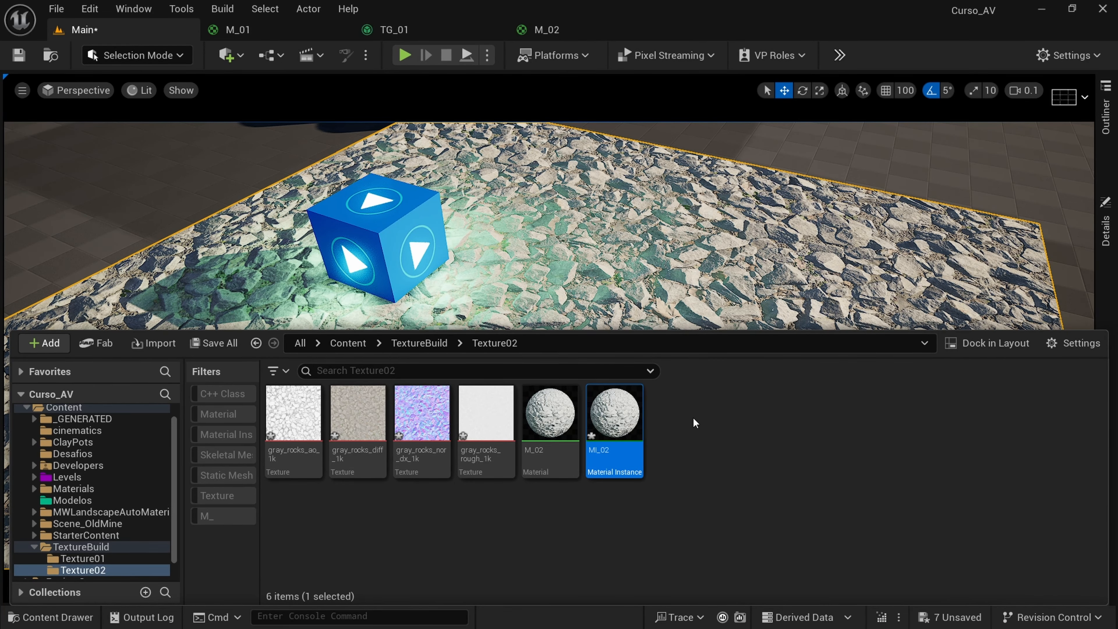
- Apply MI_02 to the large rock block and raise the instance's Tile value to about 1.61
left_click_drag(632, 402, 686, 268)
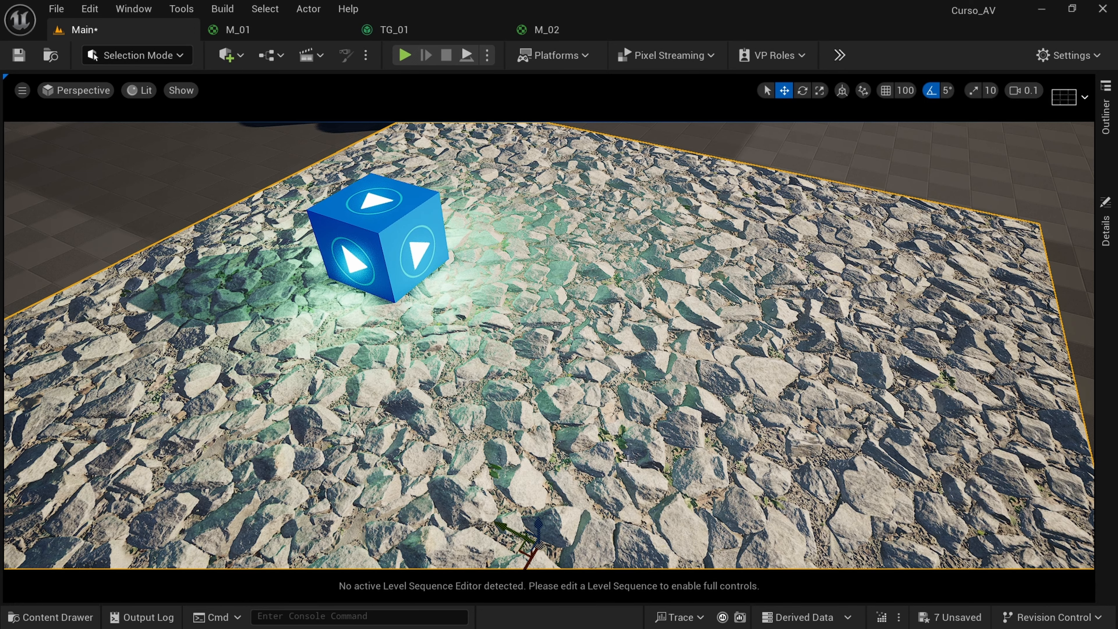
left_click(74, 615)
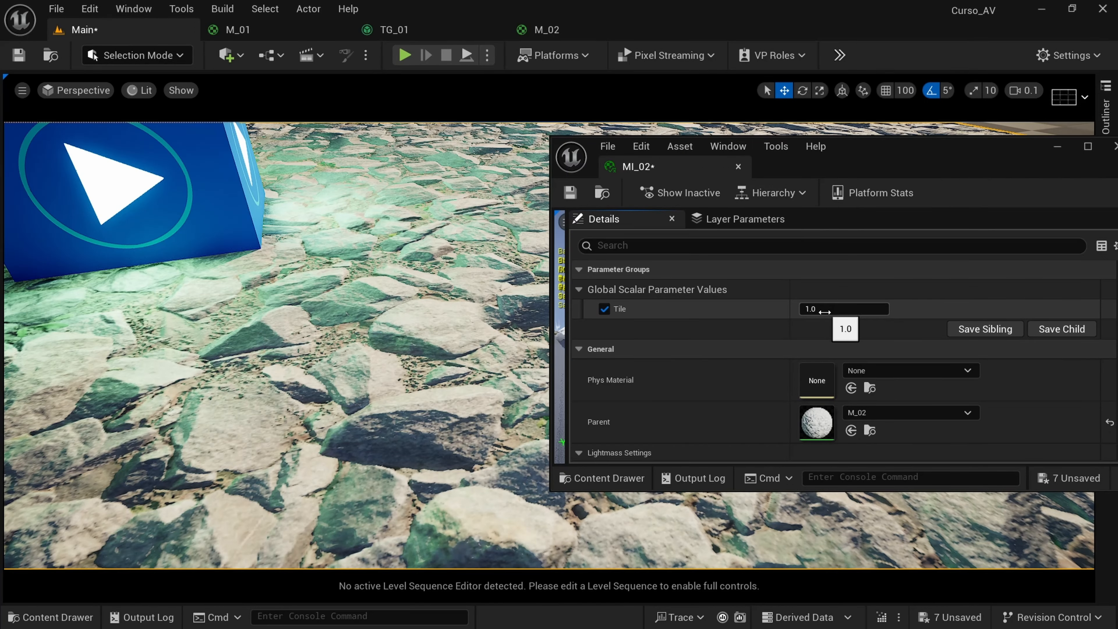
left_click_drag(825, 311, 847, 311)
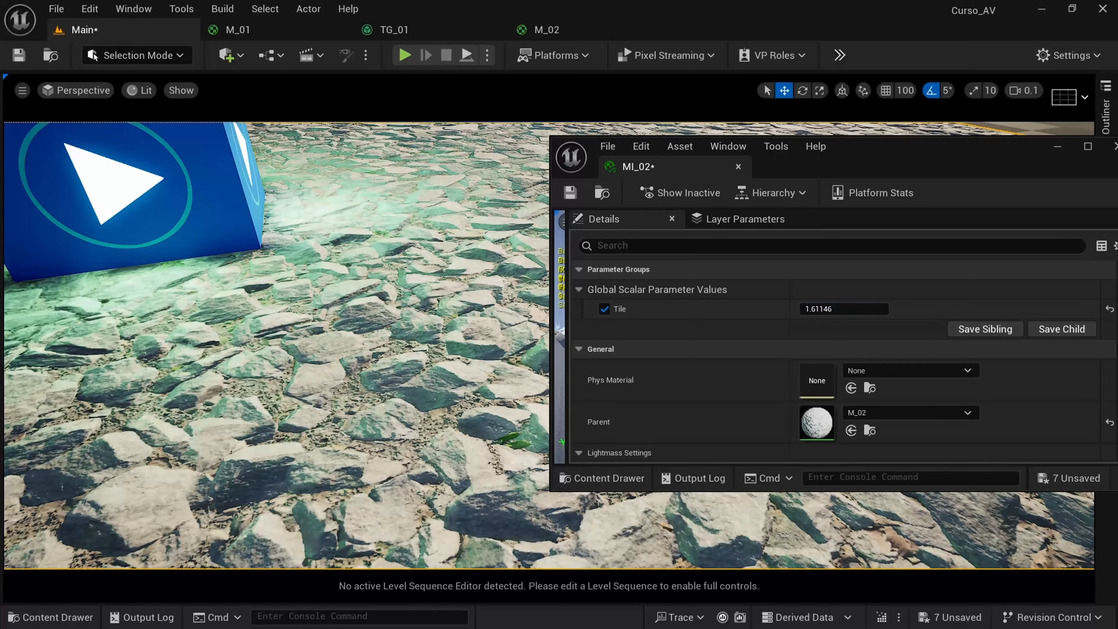
- Adjust MI_02's Tile value again while checking the rock surface, and close the instance editor
right_click_drag(397, 308, 387, 287)
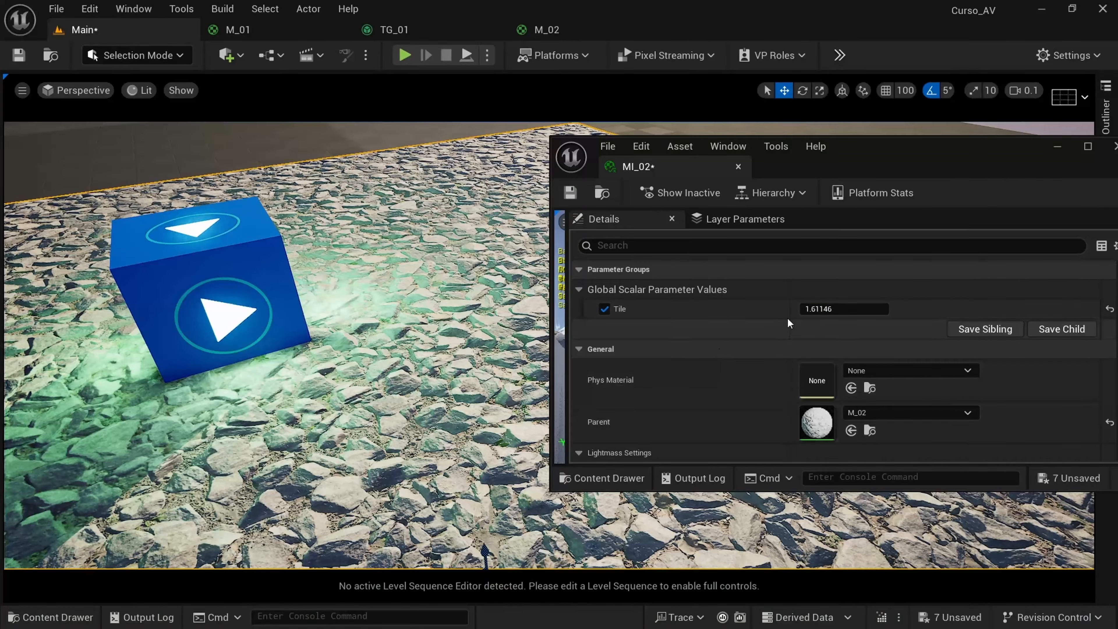
left_click_drag(811, 309, 872, 310)
right_click_drag(396, 308, 414, 360)
left_click(1114, 146)
right_click_drag(836, 287, 783, 220)
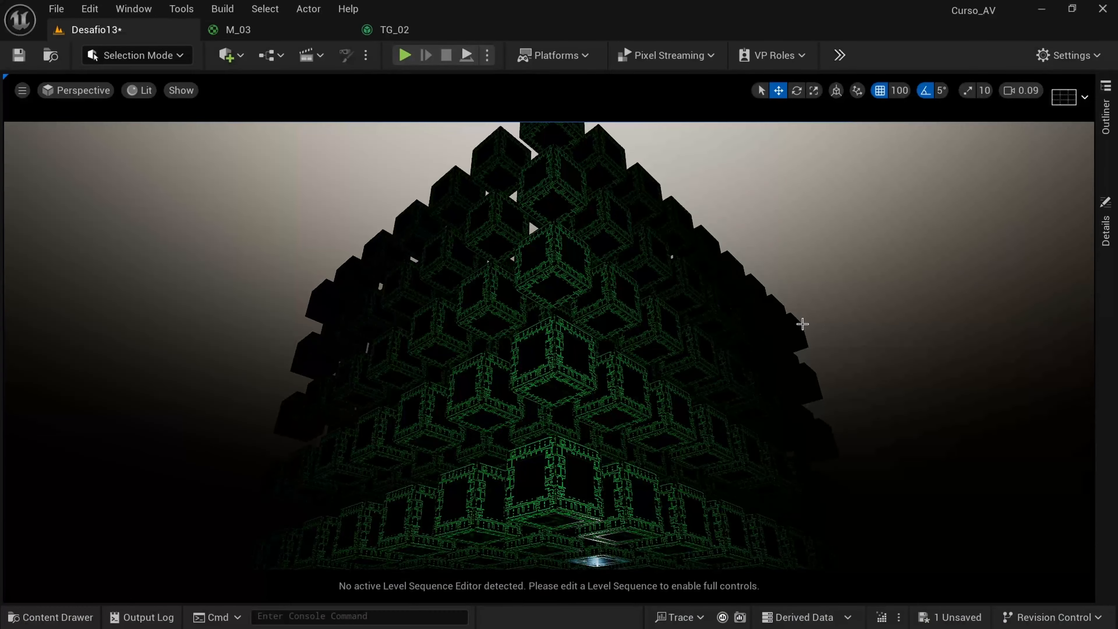
- Examine the stacked cubes with green emissive lines in the Desafio13 level, from below and up close
right_click_drag(802, 324, 754, 156)
key("w")
key("w")
key("w")
key("w")
key("w")
key("w")
key("w")
key("w")
key("w")
key("w")
key("w")
- Examine TG_02's upper branch, previewing the two Pattern nodes and following them through Add and EdgeDetect towards Clamp
left_click(395, 30)
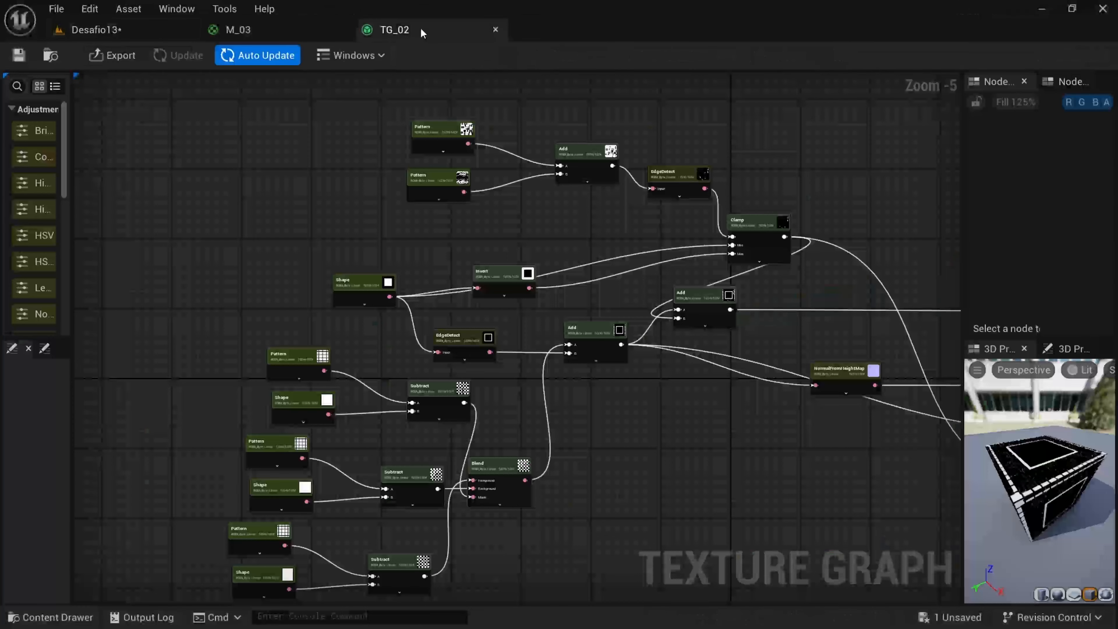
right_click_drag(585, 225, 559, 272)
scroll(511, 255, "up", 1)
scroll(454, 257, "up", 1)
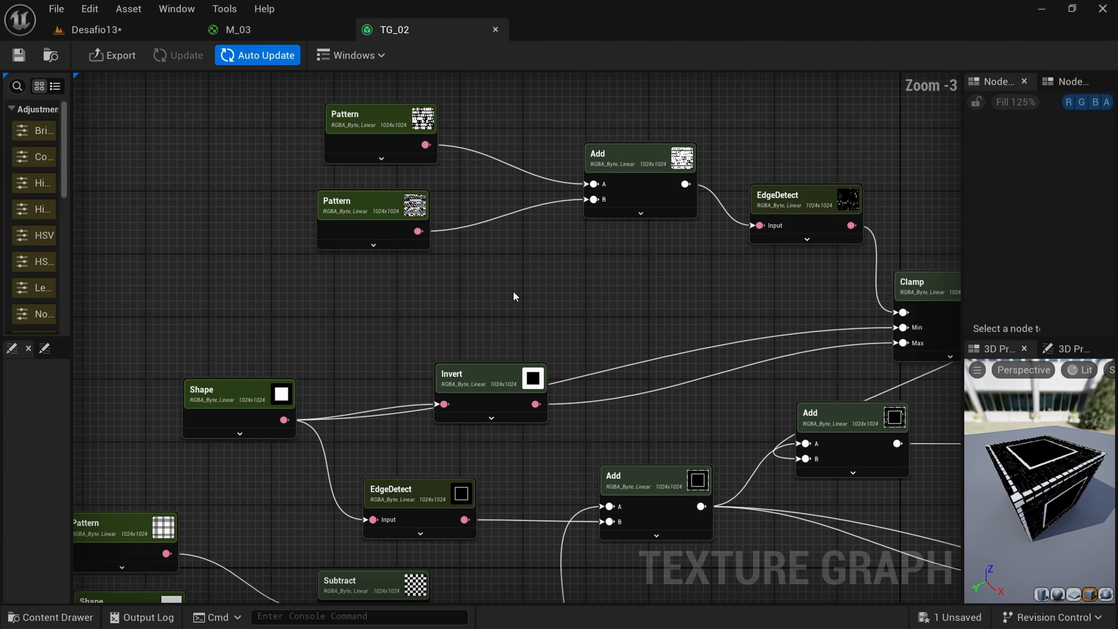
scroll(514, 291, "up", 2)
left_click(388, 209)
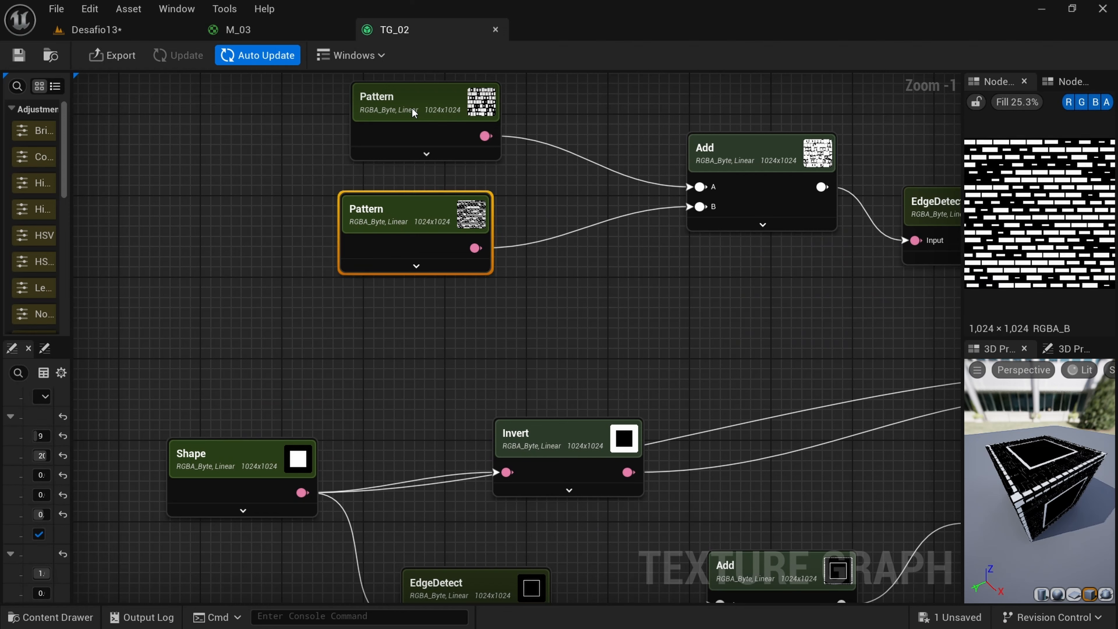
left_click(411, 106)
right_click_drag(638, 294, 496, 289)
scroll(496, 289, "down", 1)
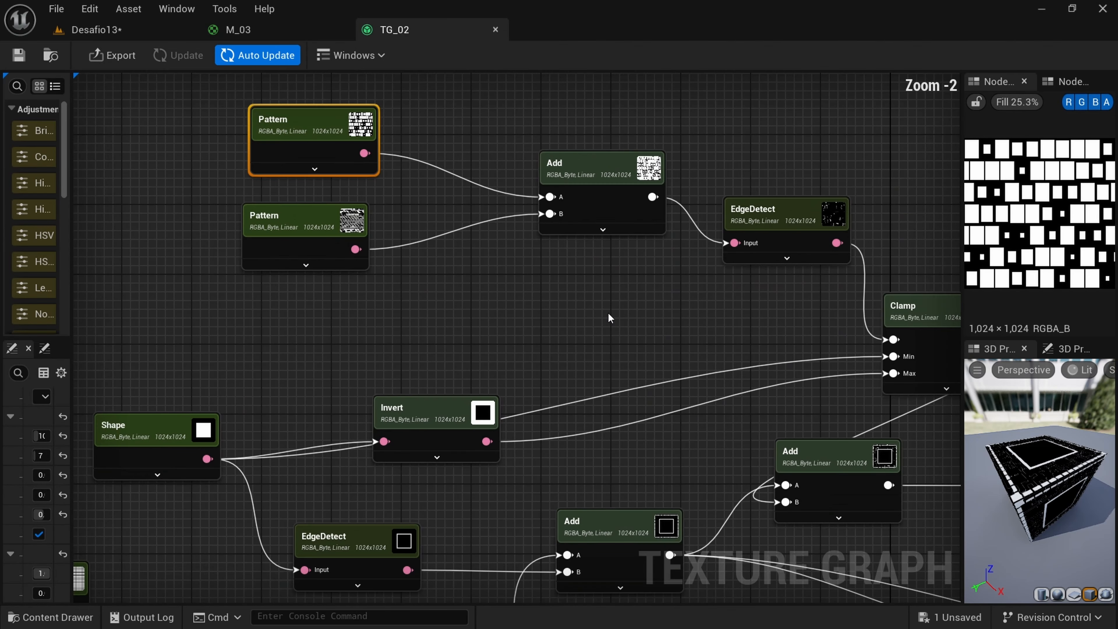
right_click_drag(659, 317, 620, 296)
right_click_drag(700, 317, 619, 165)
left_click(670, 160)
- Preview TG_02's main Shape node and examine the Pattern, Shape and Subtract pairs feeding the Blend node
right_click_drag(291, 413, 546, 322)
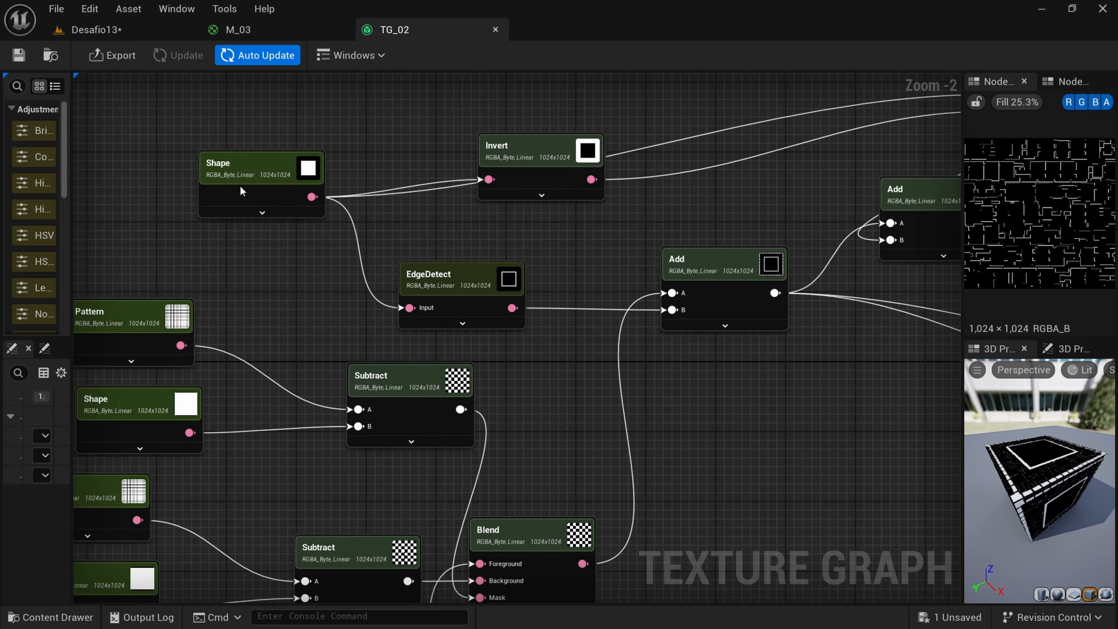
left_click(242, 188)
right_click_drag(257, 289, 419, 207)
scroll(382, 235, "up", 2)
right_click_drag(421, 251, 356, 350)
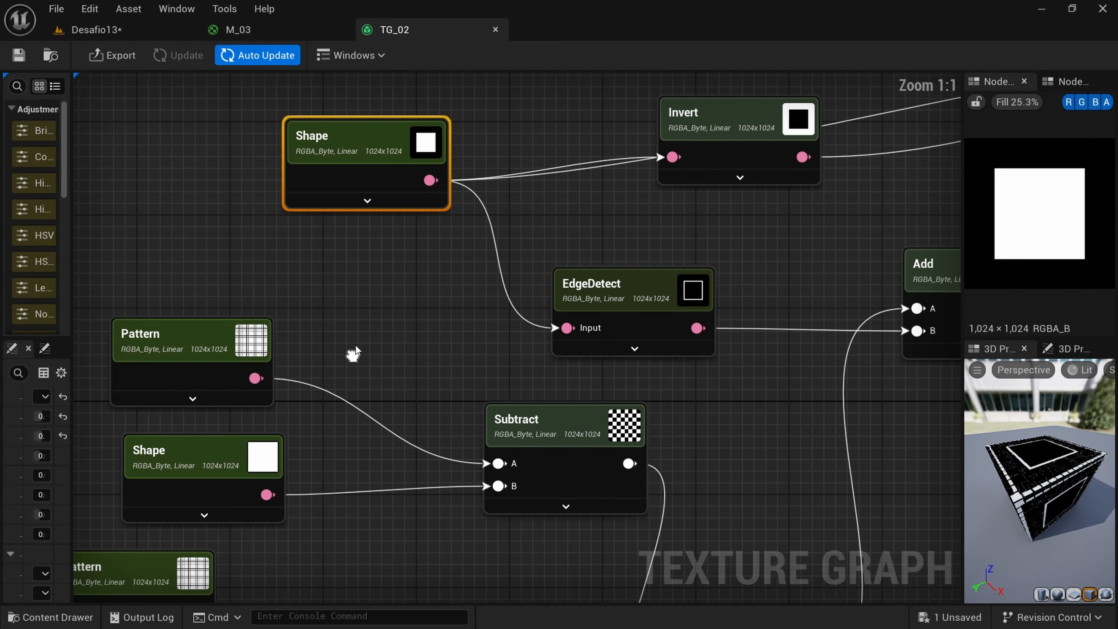
scroll(365, 374, "down", 2)
right_click_drag(367, 414, 399, 237)
right_click_drag(426, 427, 379, 327)
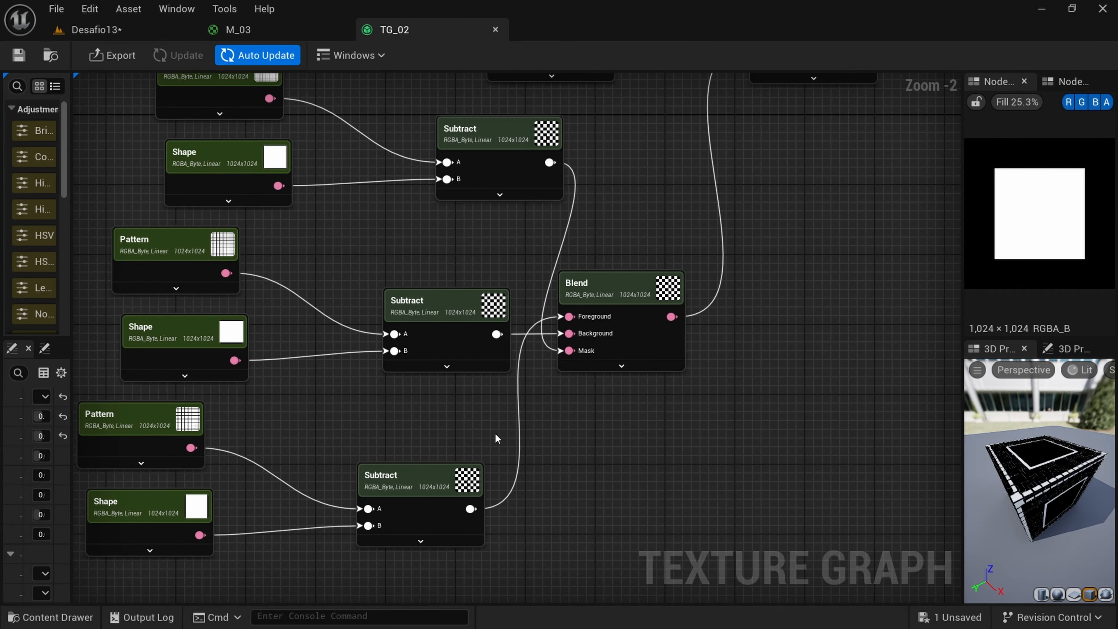
- Follow TG_02's connections from Blend through the Add and NormalFromHeightMap nodes to the Ccolor, Normal, Roughness and Emissive outputs
right_click_drag(790, 416, 665, 414)
right_click_drag(700, 361, 444, 541)
scroll(664, 381, "down", 2)
right_click_drag(664, 382, 498, 399)
scroll(617, 364, "up", 1)
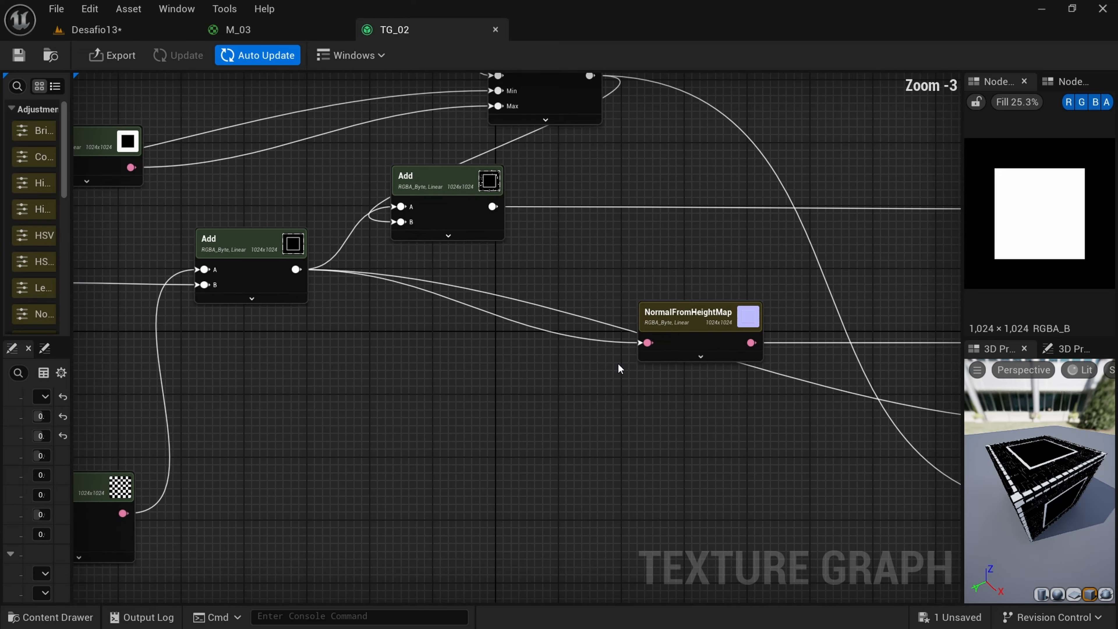
right_click_drag(589, 404, 368, 403)
scroll(369, 403, "down", 1)
right_click_drag(514, 431, 504, 442)
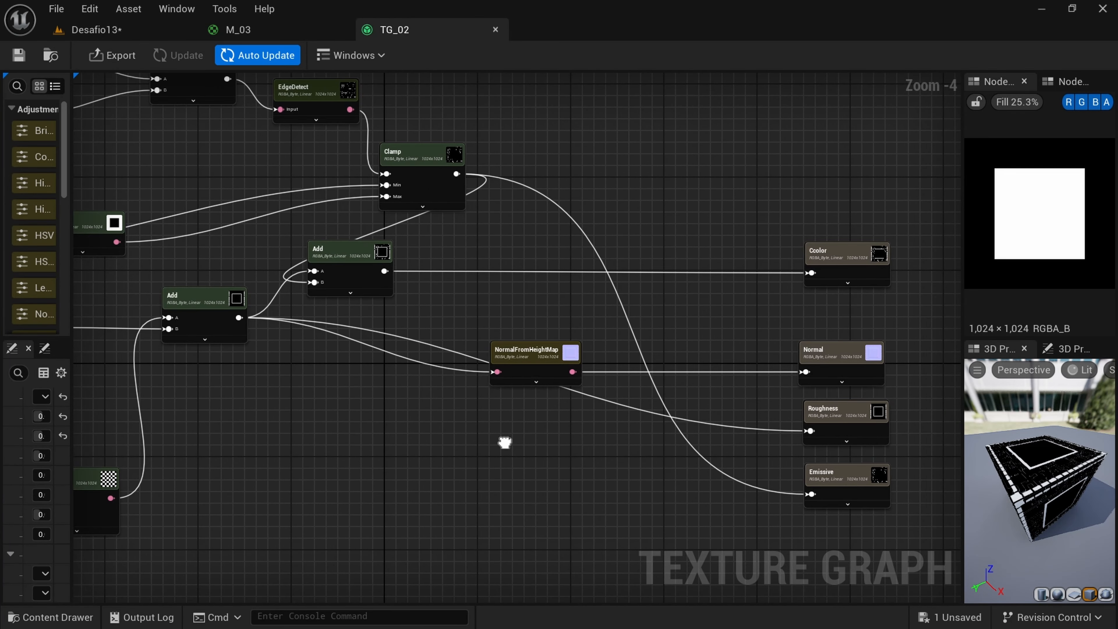
- Open M_03's graph and examine the Color group, where the texture sample blends two colour constants through Lerp
left_click(238, 29)
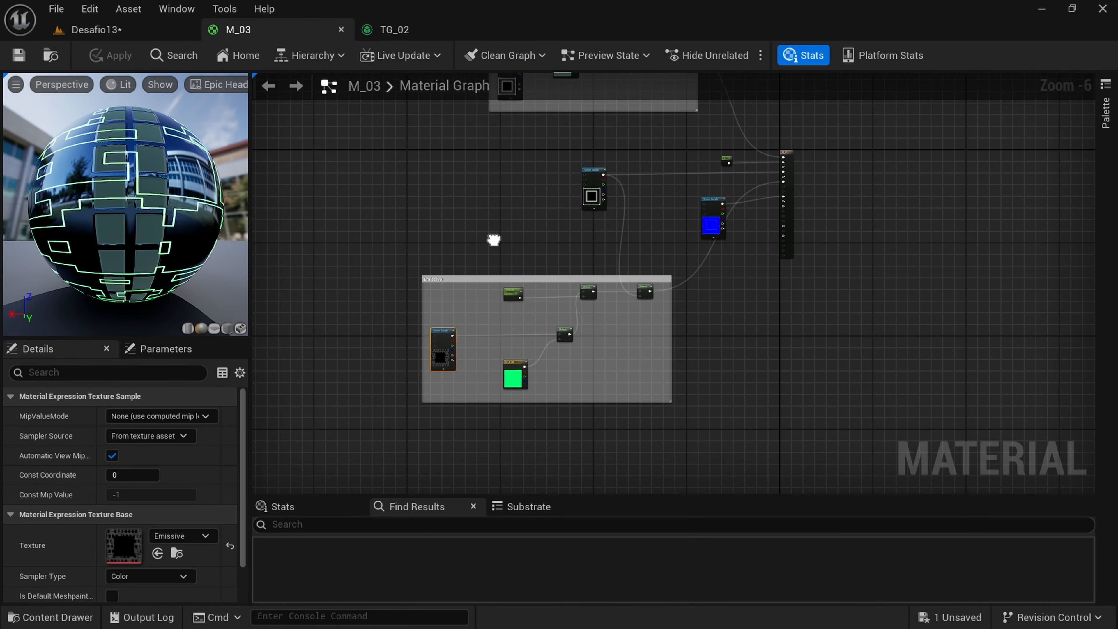
right_click_drag(490, 252, 450, 429)
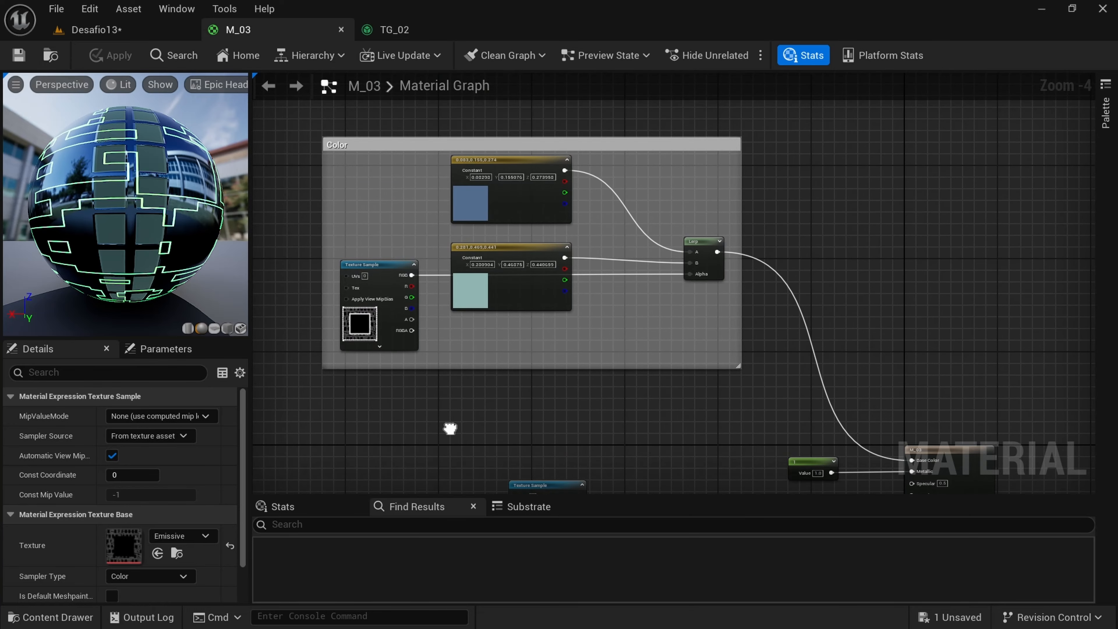
scroll(399, 318, "up", 1)
right_click_drag(444, 320, 446, 410)
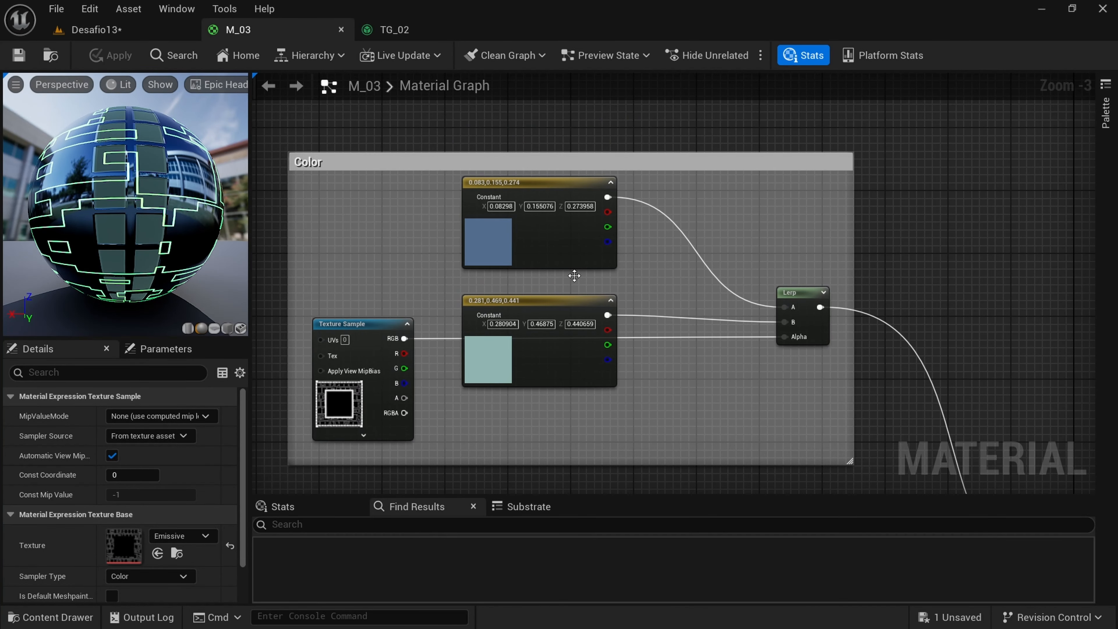
right_click_drag(614, 423, 624, 188)
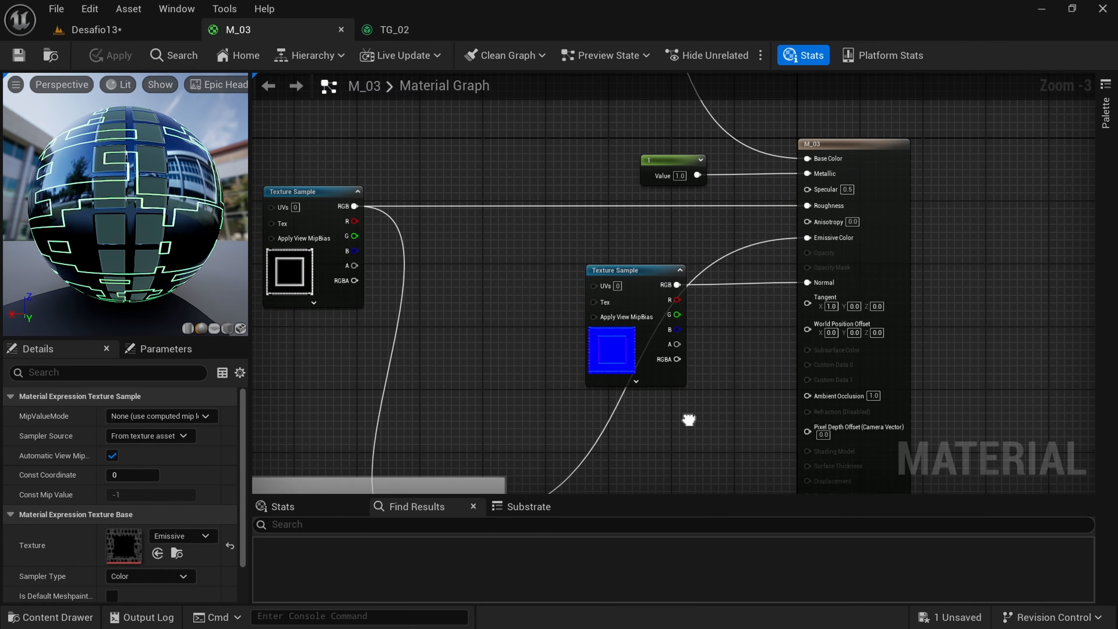
- Examine M_03's Emissivo group and its connection to the material's Emissive Color, and return to the Desafio13 level
right_click_drag(686, 414, 900, 263)
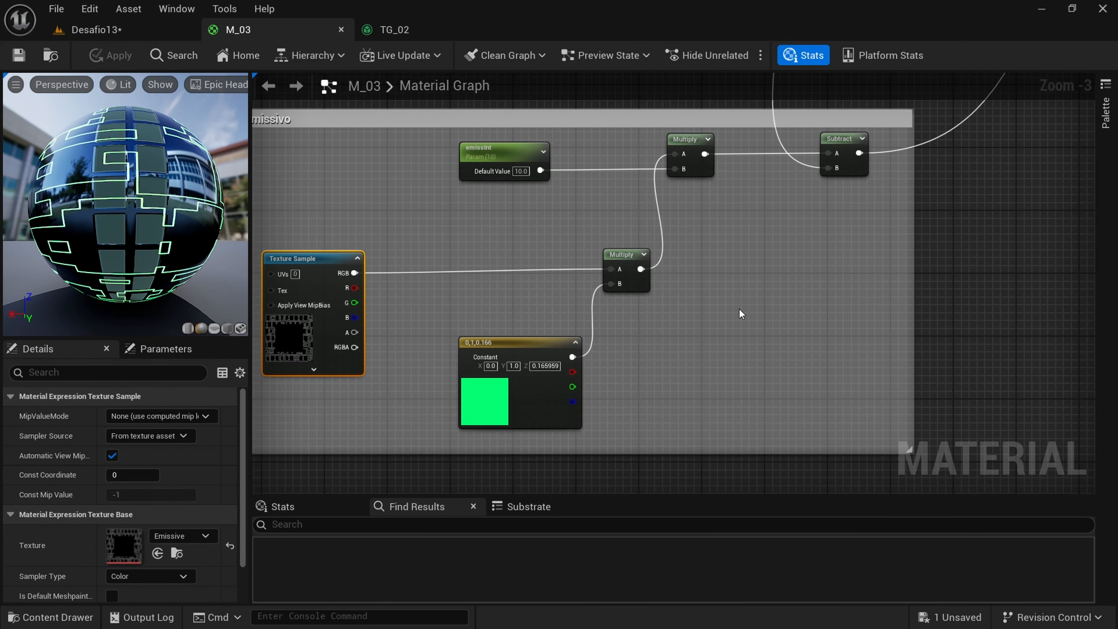
scroll(741, 314, "down", 1)
right_click_drag(707, 344, 677, 388)
right_click_drag(888, 293, 714, 404)
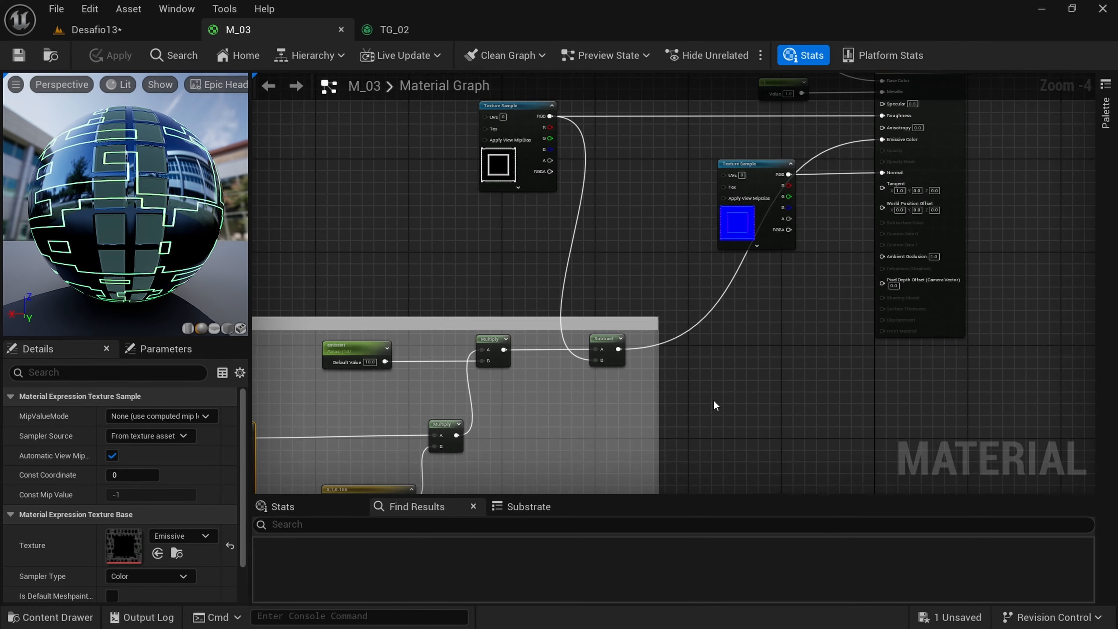
scroll(711, 380, "up", 2)
right_click_drag(775, 306, 694, 428)
scroll(717, 415, "down", 1)
scroll(694, 434, "down", 1)
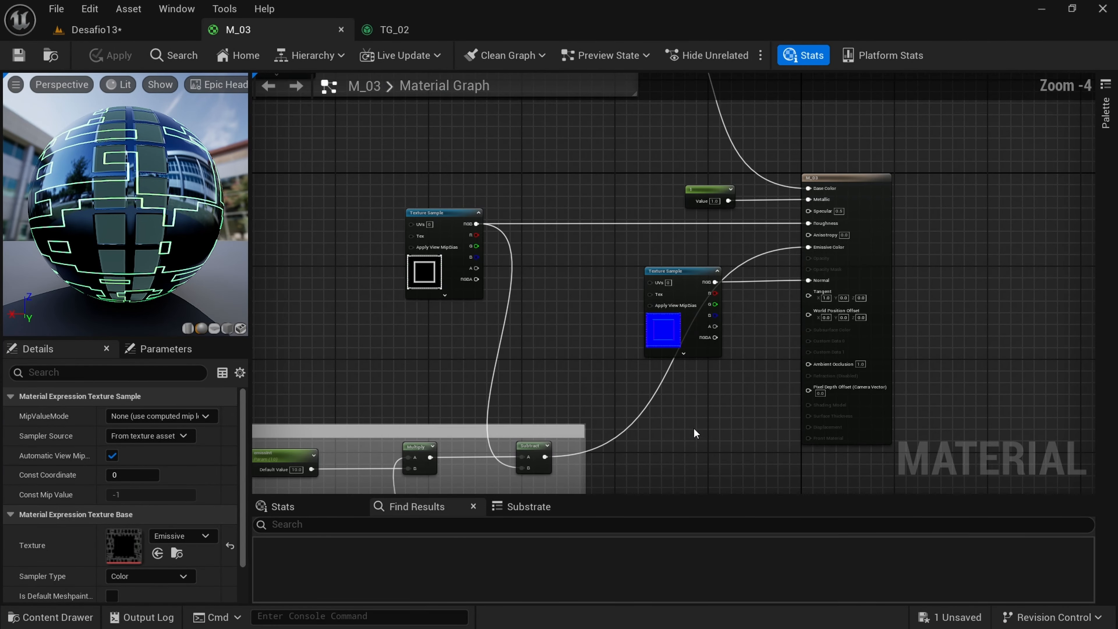
left_click(143, 35)
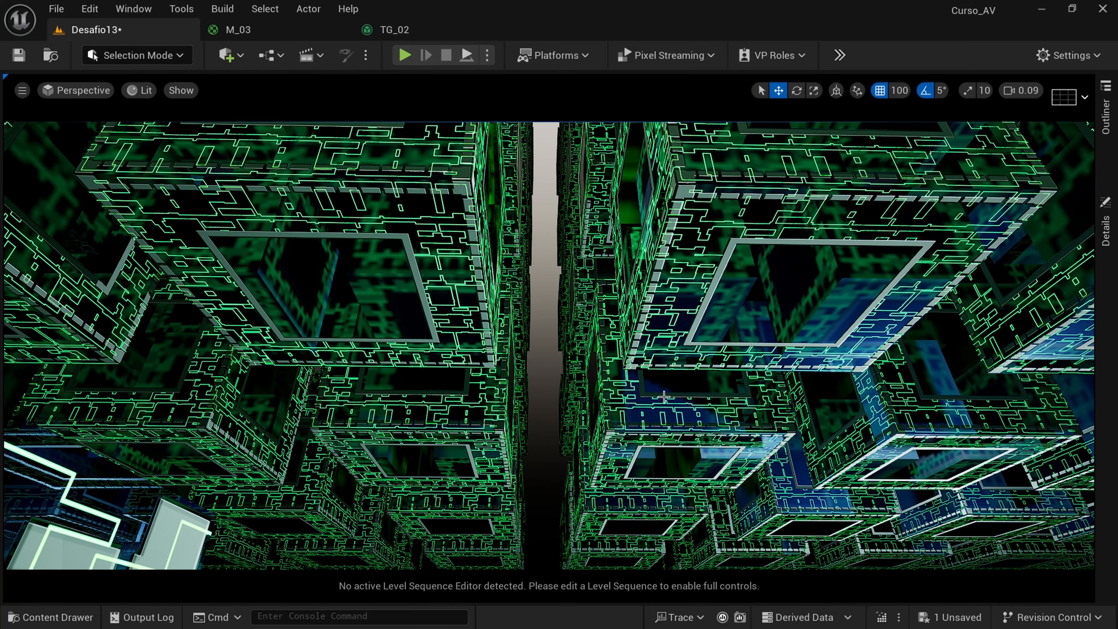